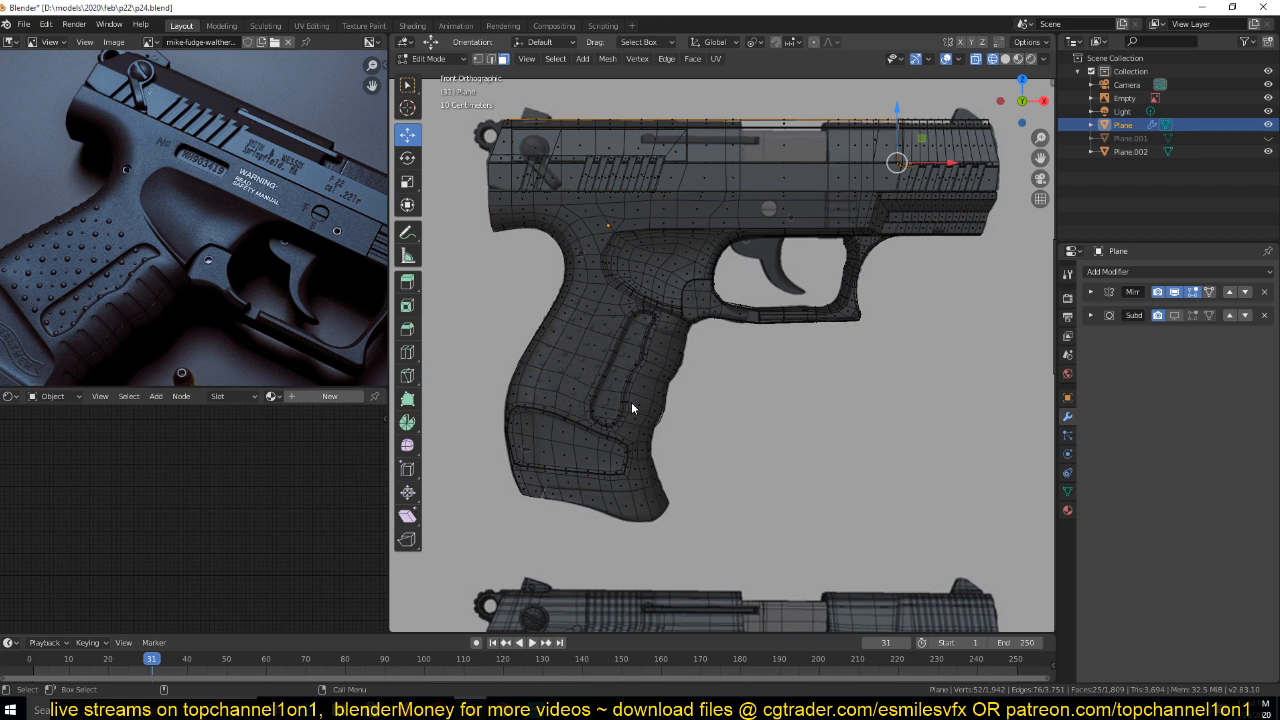
Examine the grip's mesh topology in see-through and solid display against the blueprint and the reference photo
scroll(631, 392, up, 4)
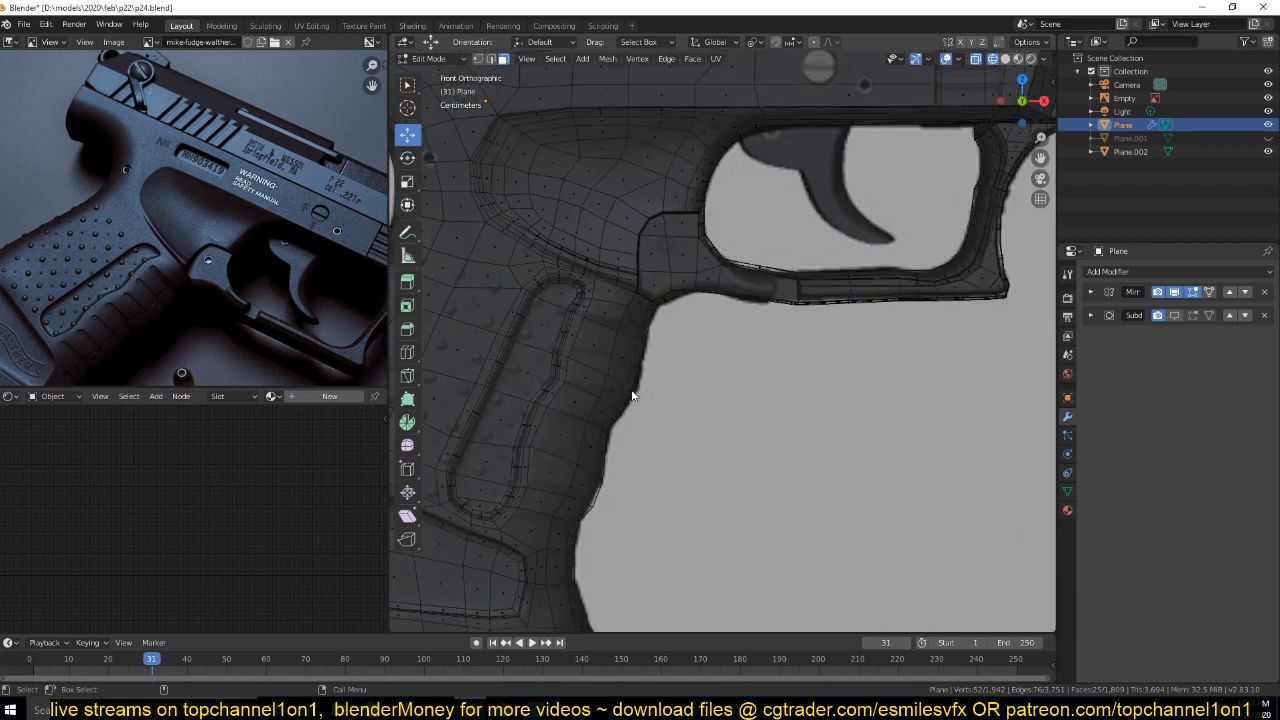
key(1)
scroll(613, 389, down, 2)
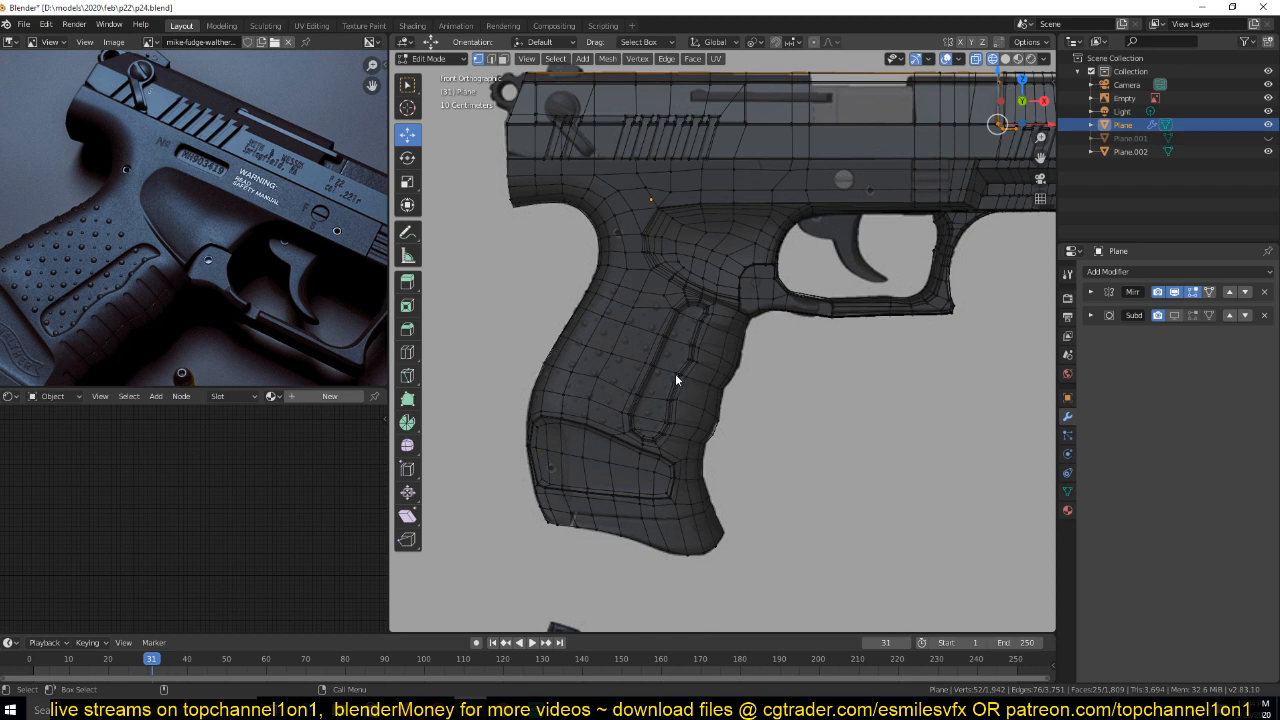
scroll(678, 370, up, 2)
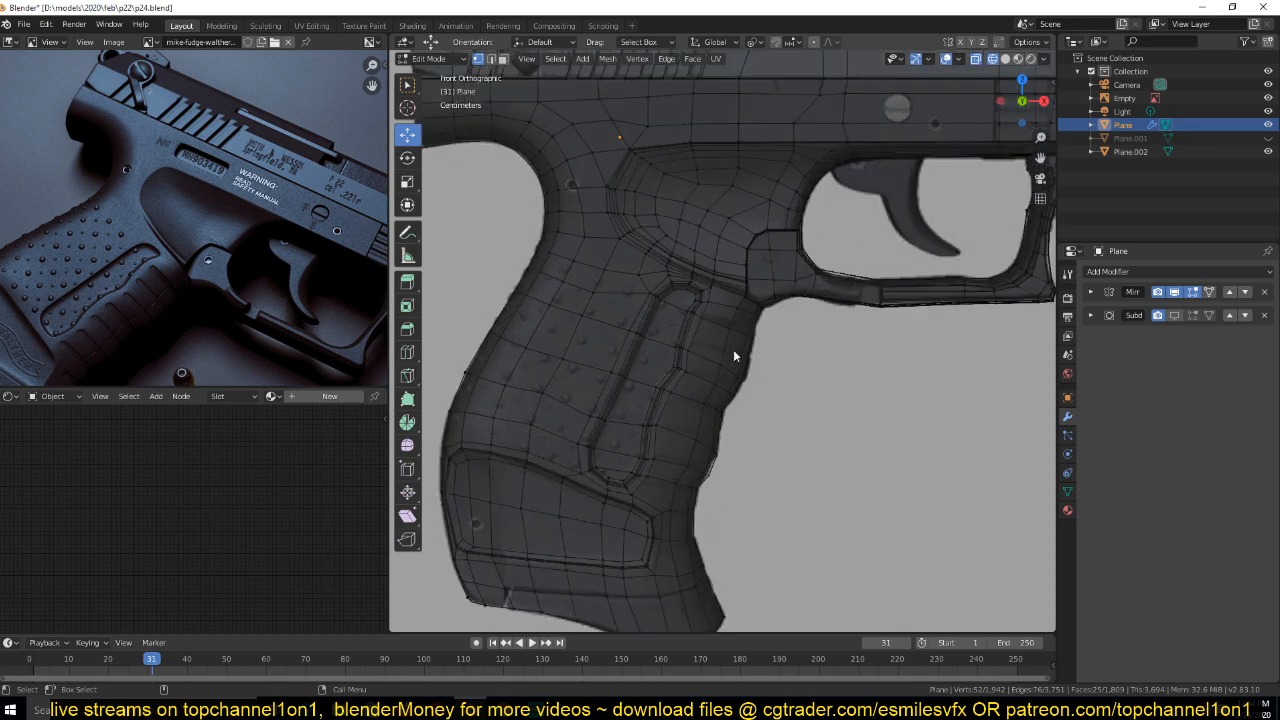
scroll(734, 356, down, 3)
key(alt+z)
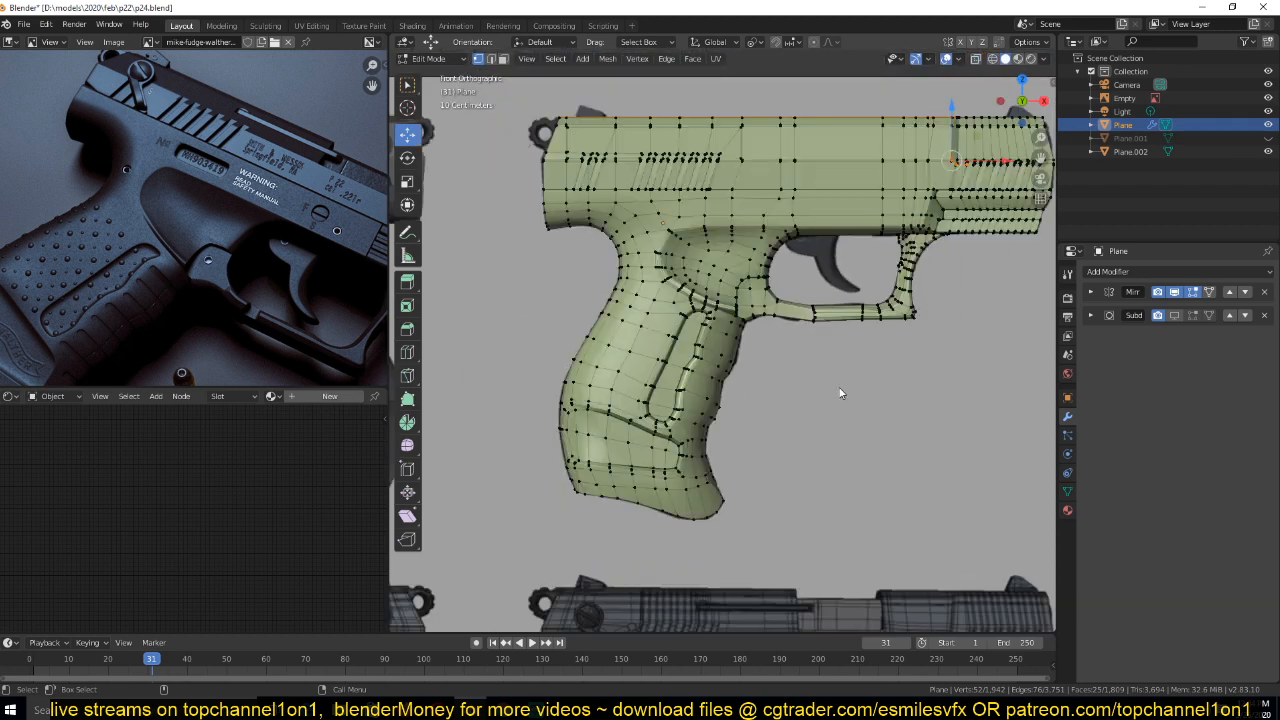
shift+middle_drag(745, 399, 739, 387)
key(alt+z)
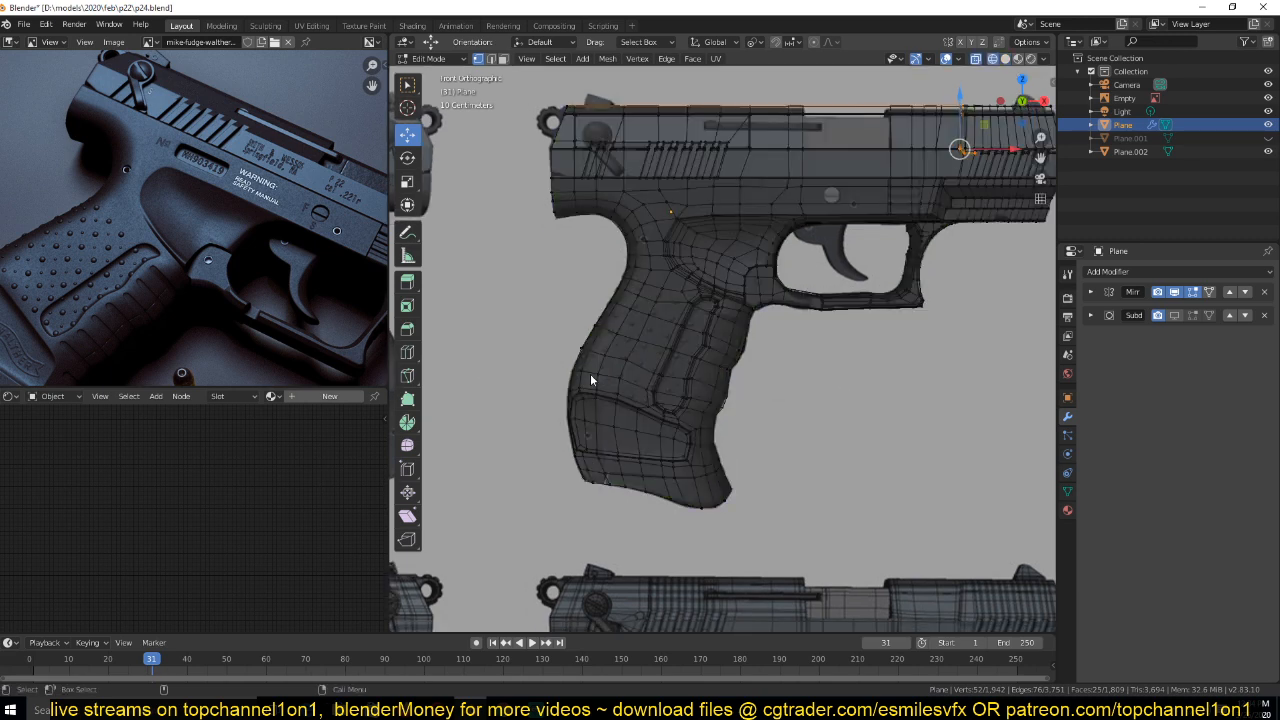
scroll(662, 389, up, 4)
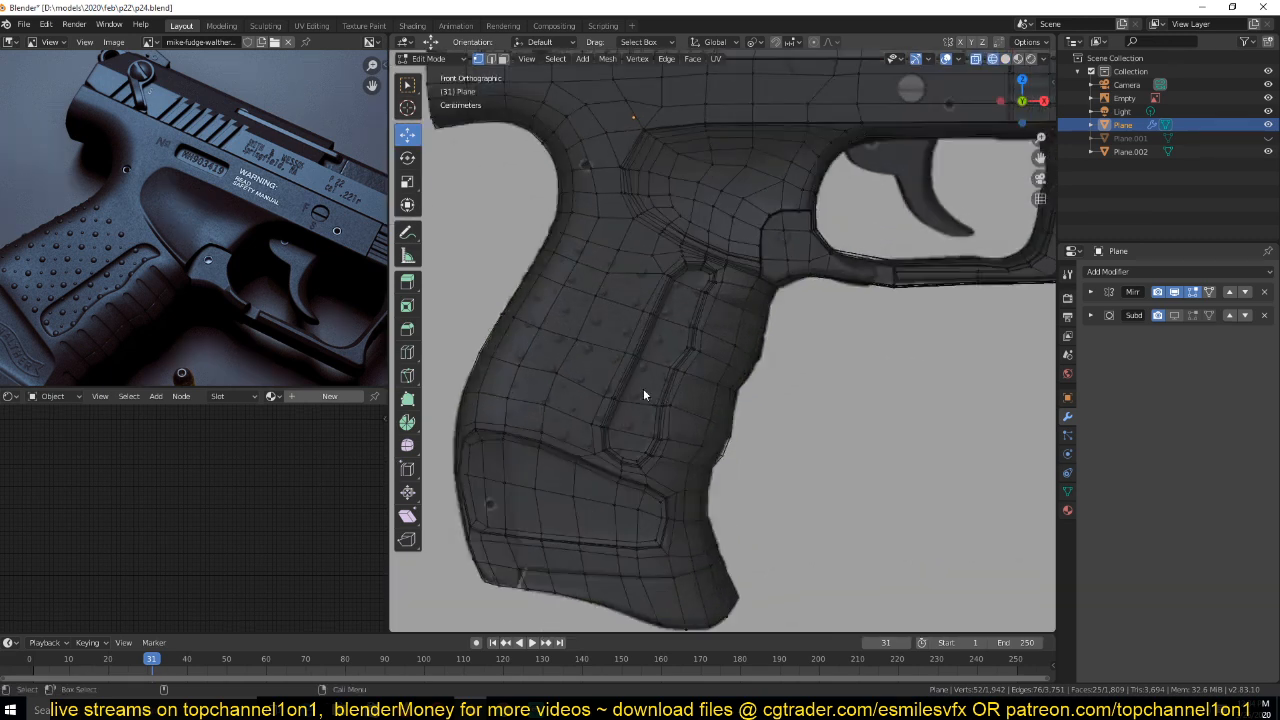
scroll(638, 374, up, 3)
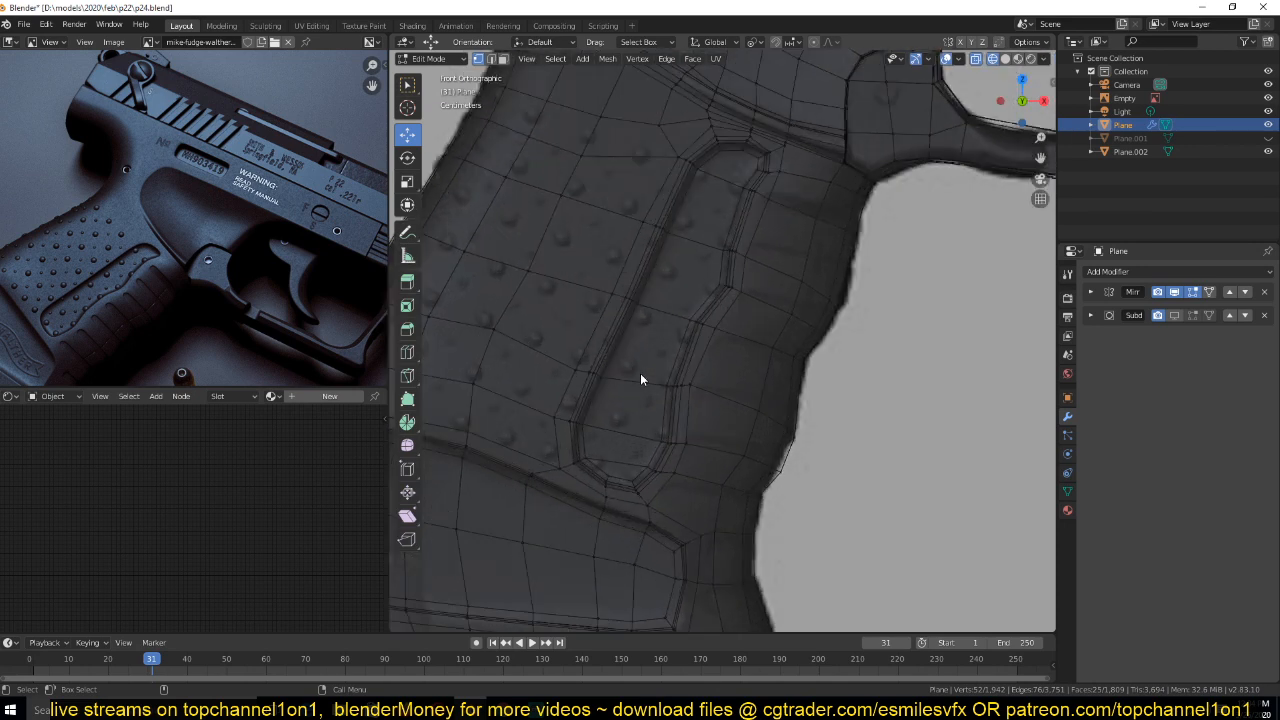
scroll(640, 373, down, 4)
scroll(200, 310, down, 4)
middle_drag(72, 294, 116, 270)
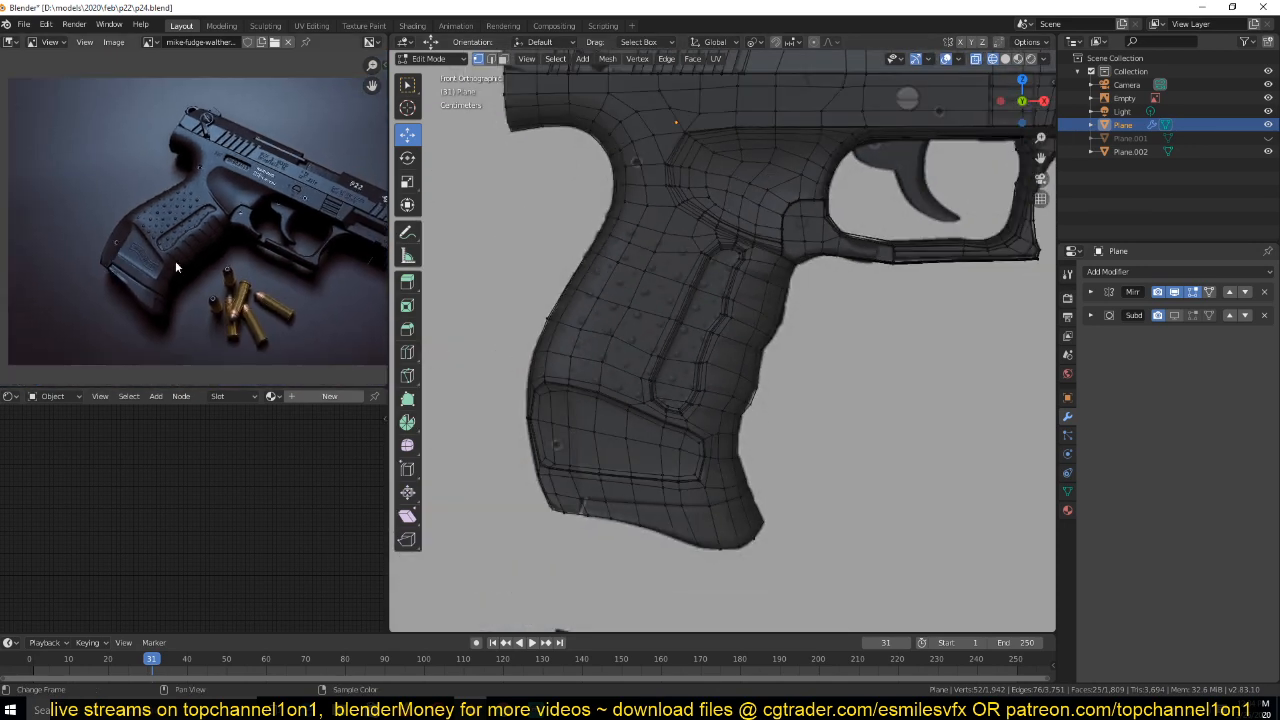
scroll(178, 258, up, 4)
scroll(690, 313, down, 4)
Return to Object Mode and display the pistol model in solid shading
key(Tab)
key(z)
click(901, 330)
shift+middle_drag(734, 368, 737, 367)
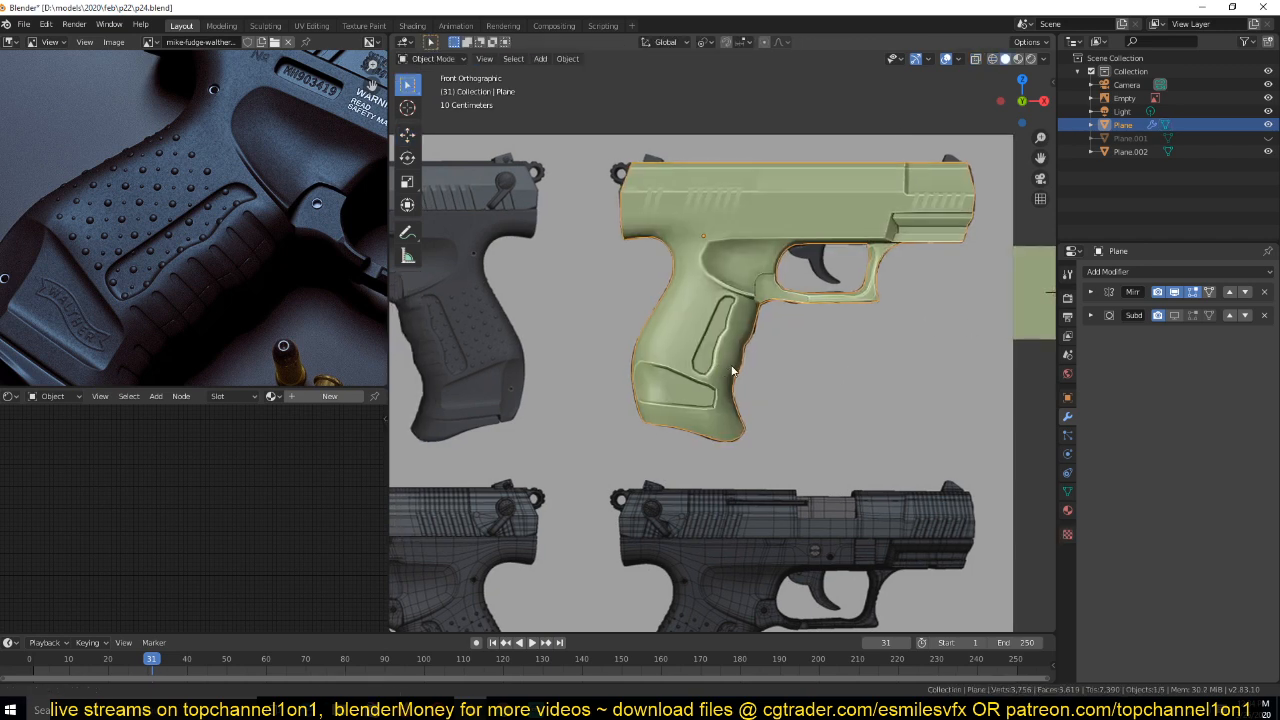
Circle the lower grip panel and the elongated grip groove on the reference photo with the Annotate tool
scroll(268, 309, up, 1)
scroll(214, 275, down, 2)
middle_drag(214, 275, 234, 268)
key(t)
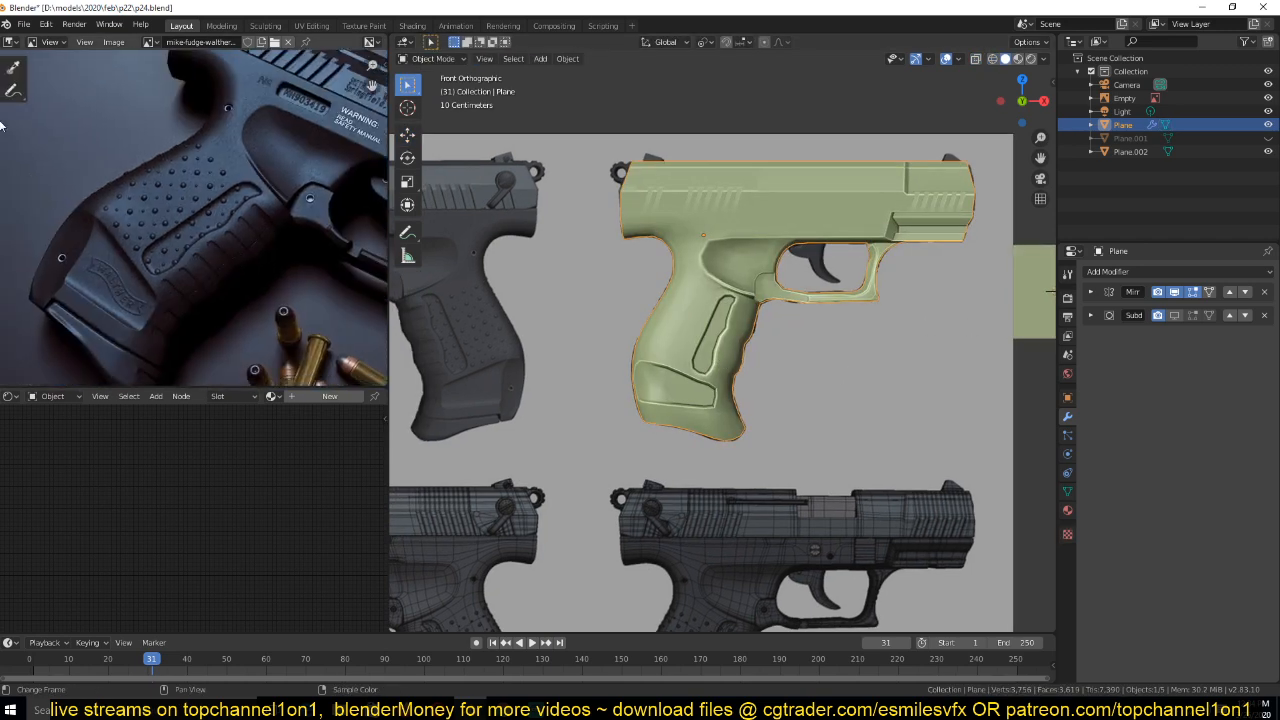
click(13, 89)
drag(70, 208, 62, 255)
mouse_move(115, 302)
mouse_down()
mouse_move(110, 250)
mouse_move(228, 182)
mouse_move(256, 215)
mouse_move(287, 203)
mouse_up()
Circle the recess above the grip and the rear slide serrations on the reference photo
scroll(283, 207, down, 1)
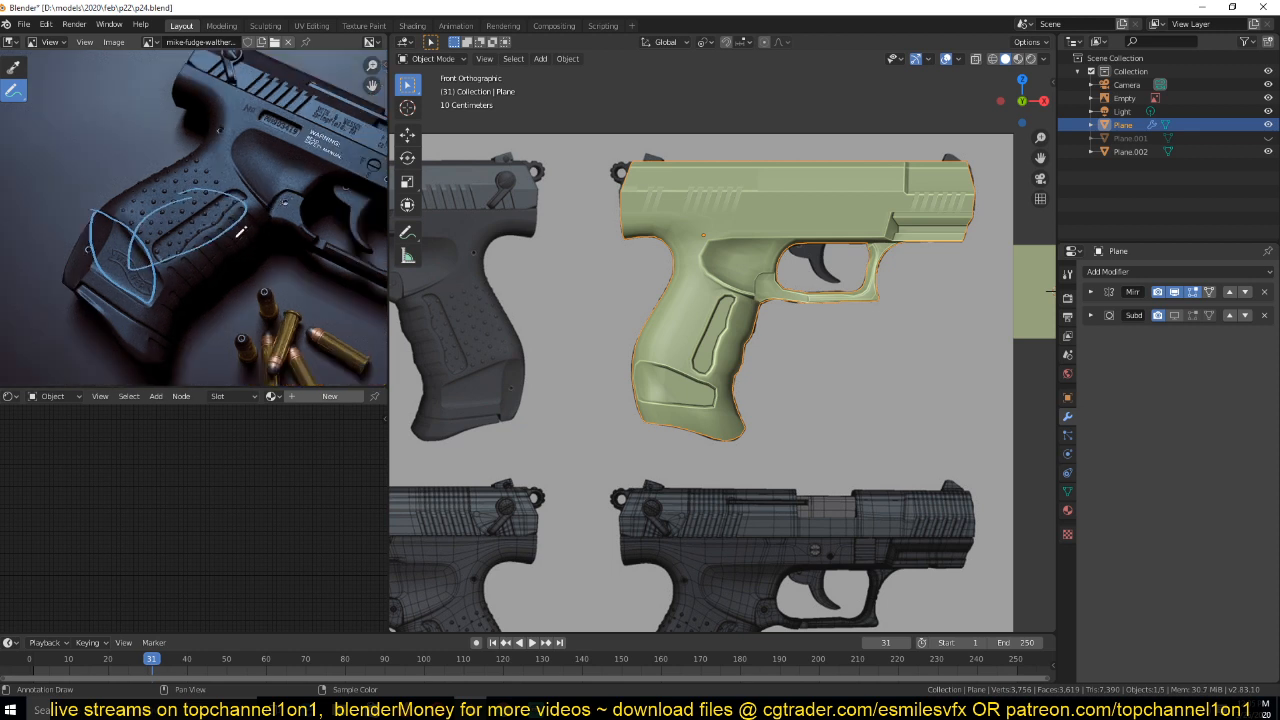
middle_drag(253, 174, 145, 200)
mouse_move(137, 173)
mouse_down()
mouse_move(166, 228)
mouse_move(198, 150)
mouse_move(174, 153)
mouse_up()
drag(179, 100, 173, 90)
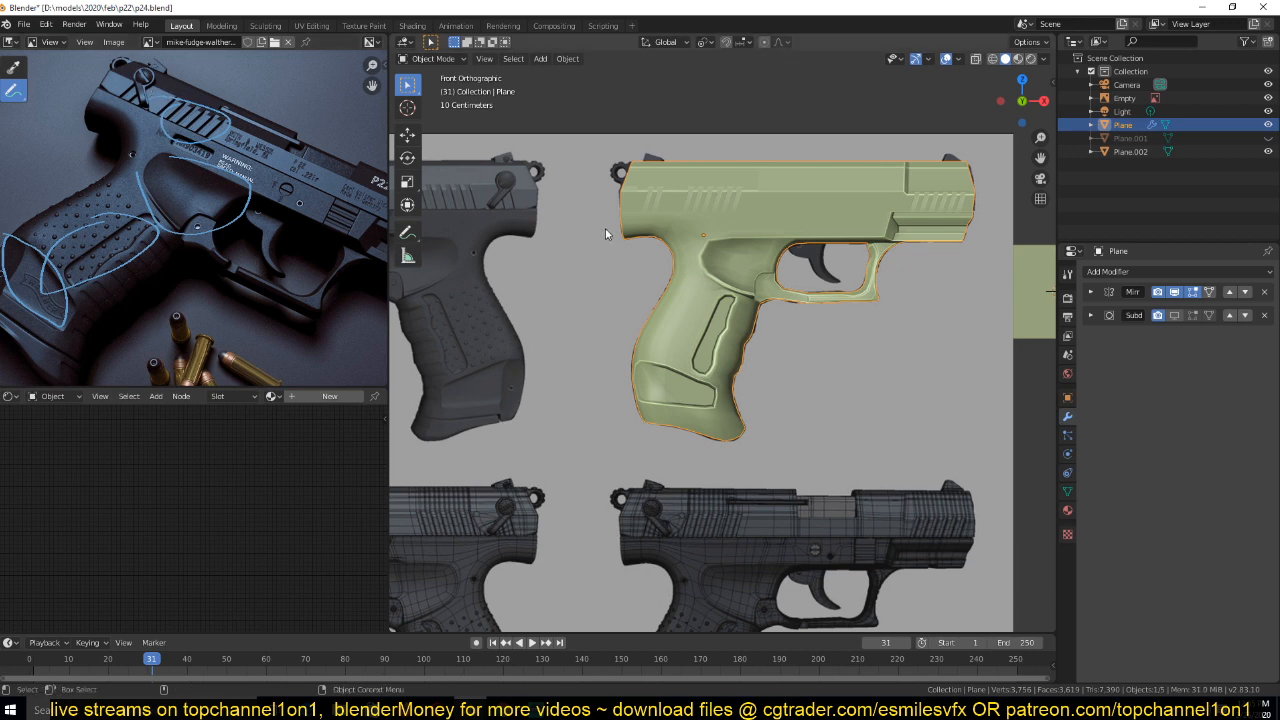
Examine the slide serrations and the recessed grip details on the model up close
scroll(741, 221, up, 5)
key(Tab)
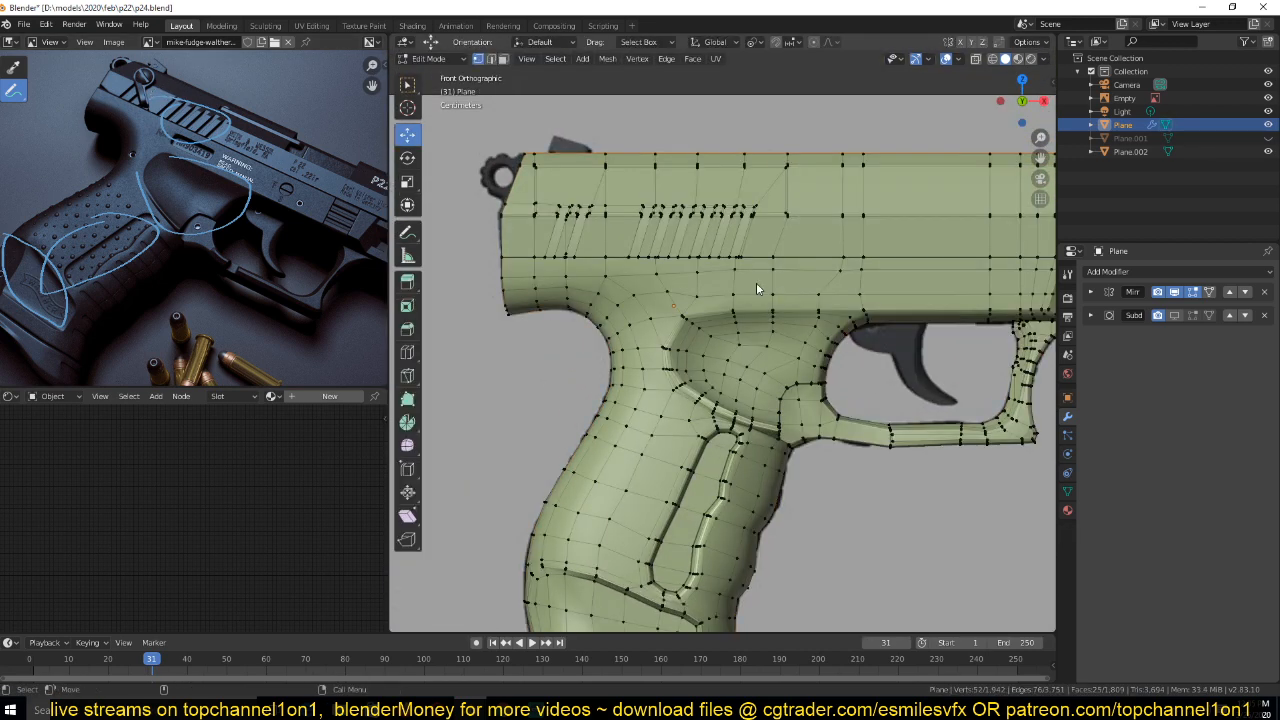
scroll(742, 281, up, 2)
key(Tab)
scroll(730, 310, down, 3)
shift+middle_drag(684, 510, 728, 370)
scroll(728, 372, up, 2)
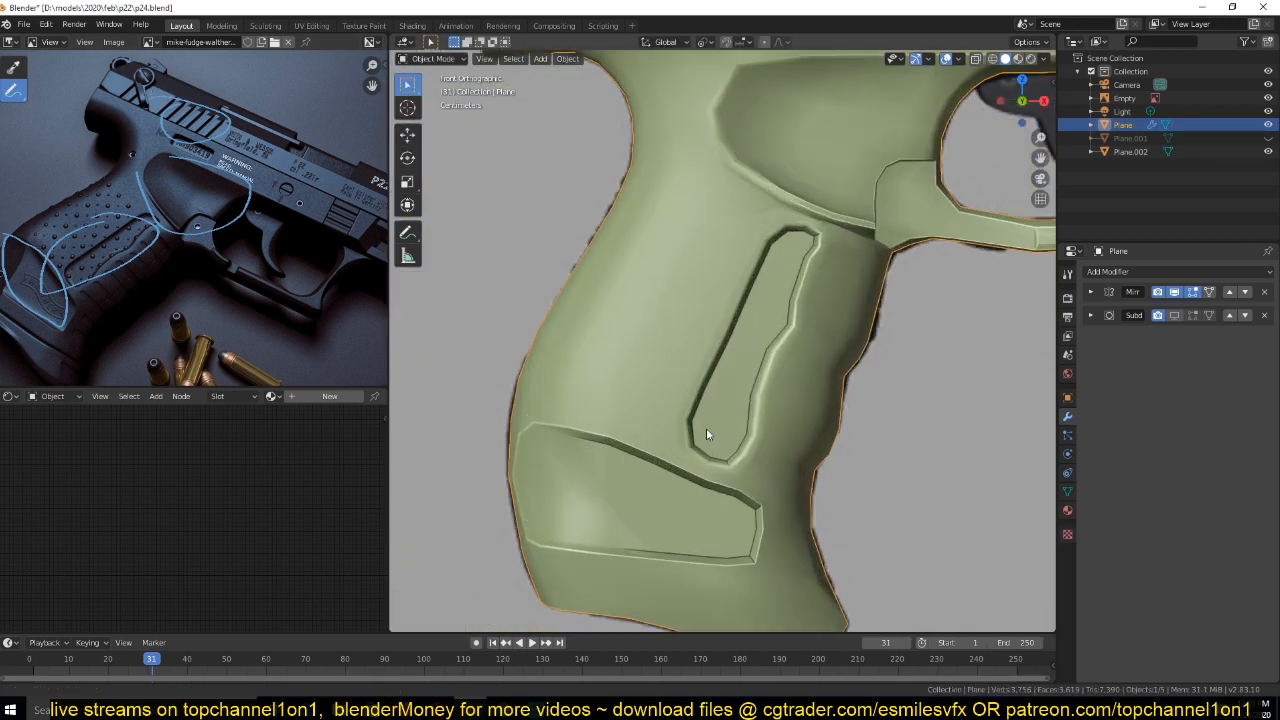
Highlight the face loops on the wall of and around the lower grip panel in face selection mode
key(Tab)
scroll(742, 359, up, 3)
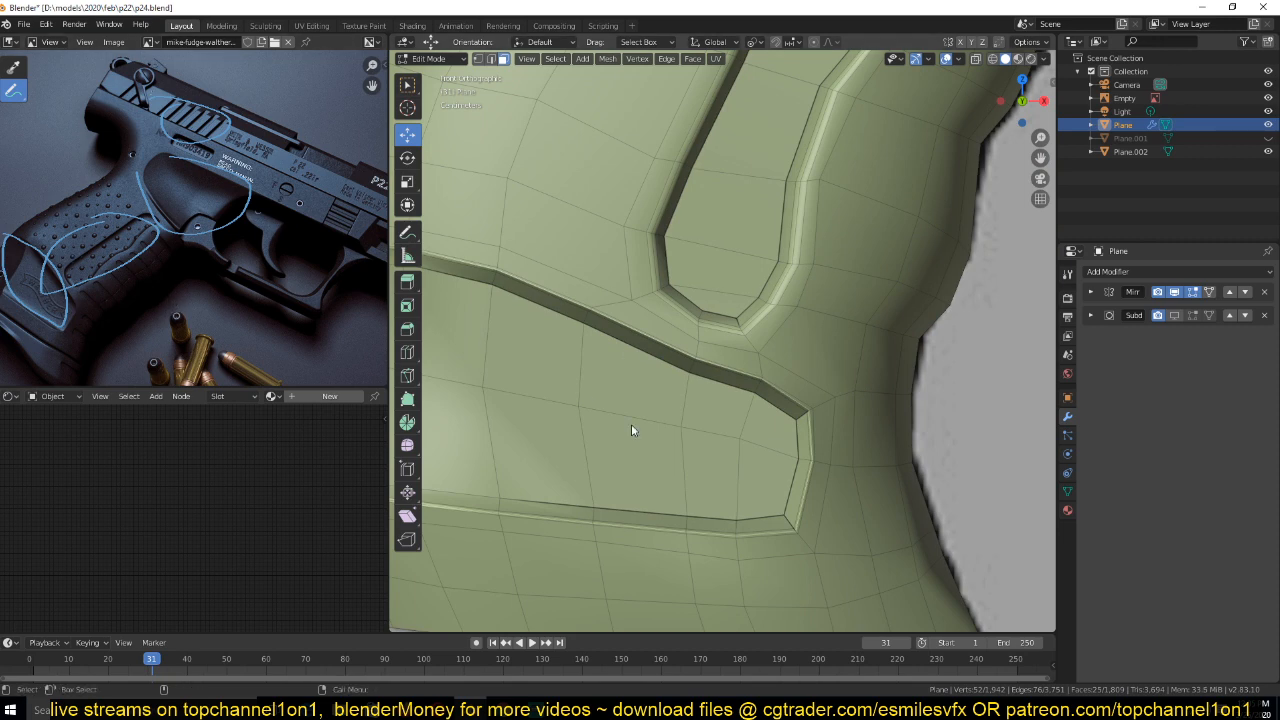
alt+click(797, 417)
scroll(774, 436, down, 3)
scroll(774, 436, up, 3)
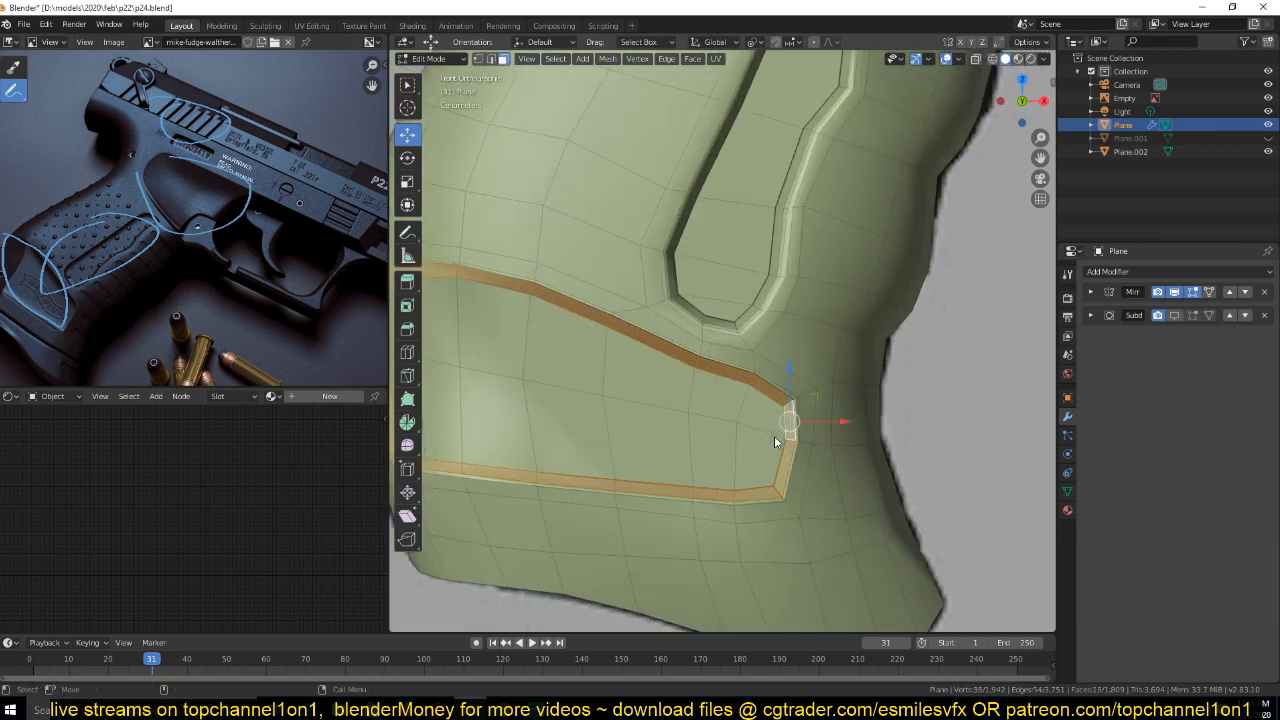
alt+click(794, 398)
alt+click(795, 397)
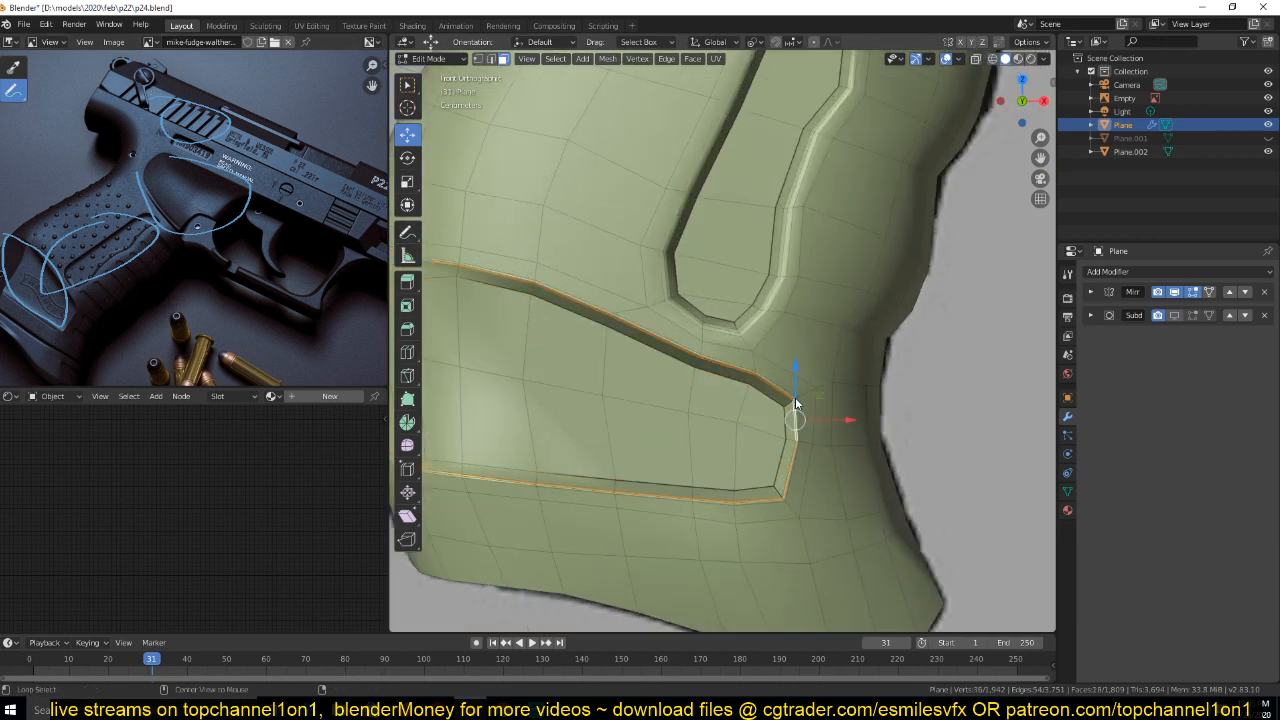
alt+click(805, 393)
scroll(757, 408, down, 4)
scroll(722, 332, up, 3)
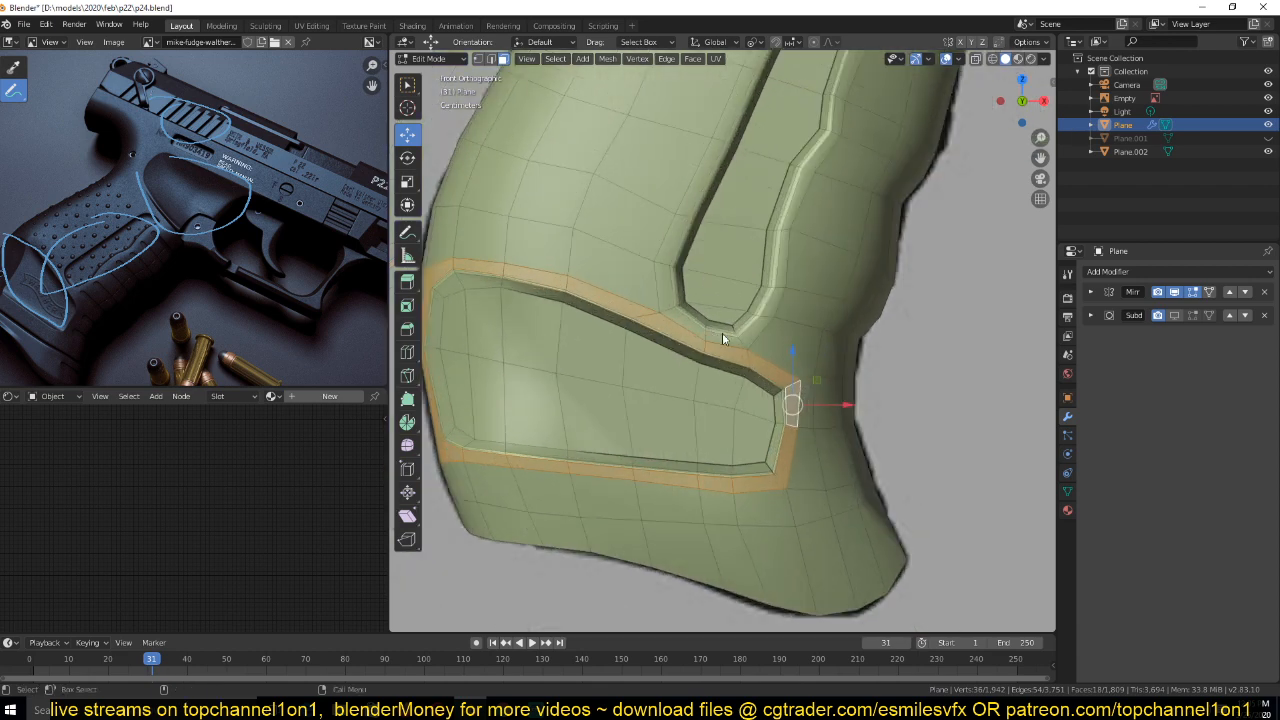
Highlight the face loop around the elongated grip groove and the one bordering the recess behind the trigger guard
alt+click(752, 338)
shift+middle_drag(741, 355, 630, 532)
scroll(780, 364, down, 2)
shift+middle_drag(785, 355, 764, 515)
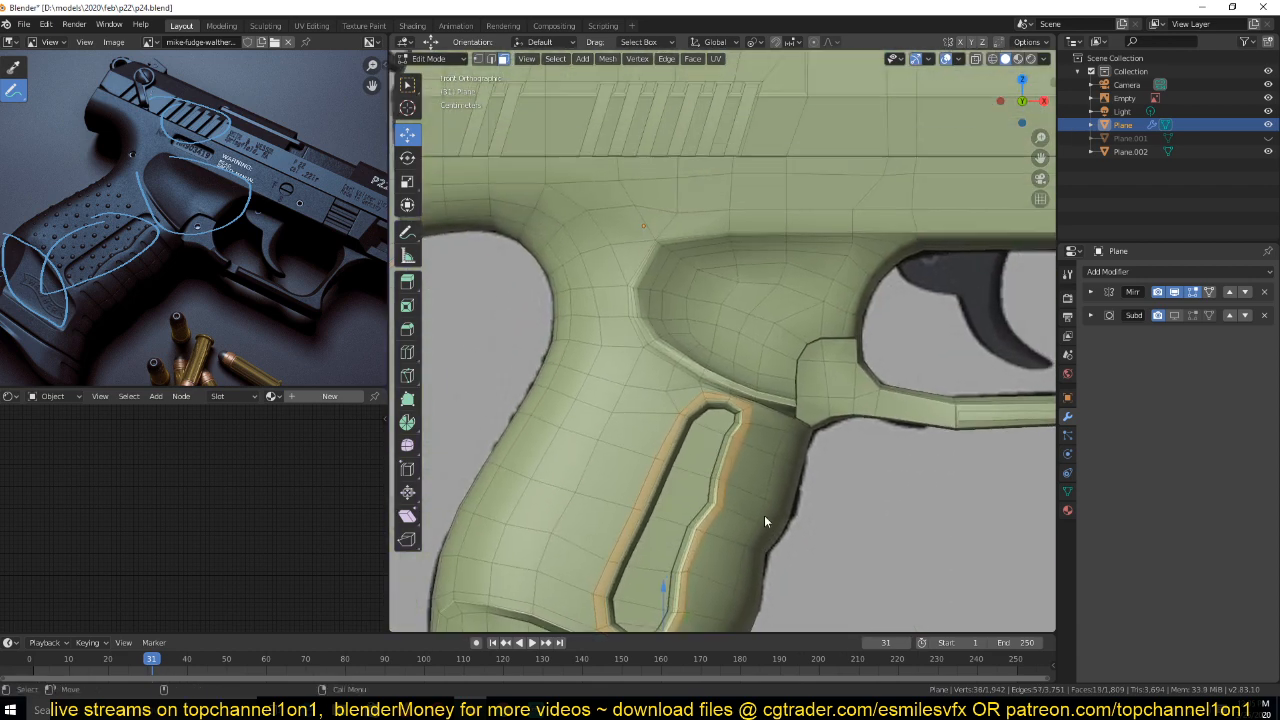
scroll(750, 410, up, 5)
alt+click(734, 417)
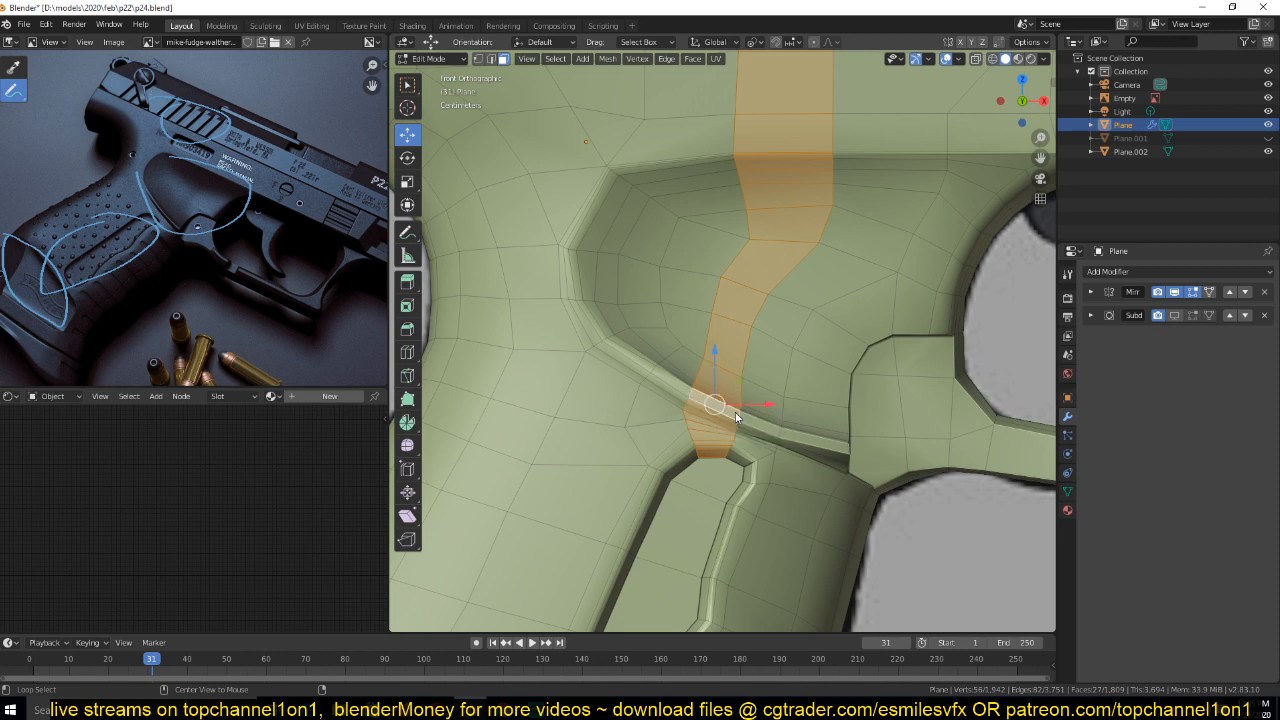
alt+click(746, 421)
scroll(800, 435, down, 3)
shift+middle_drag(837, 443, 657, 432)
scroll(693, 428, down, 3)
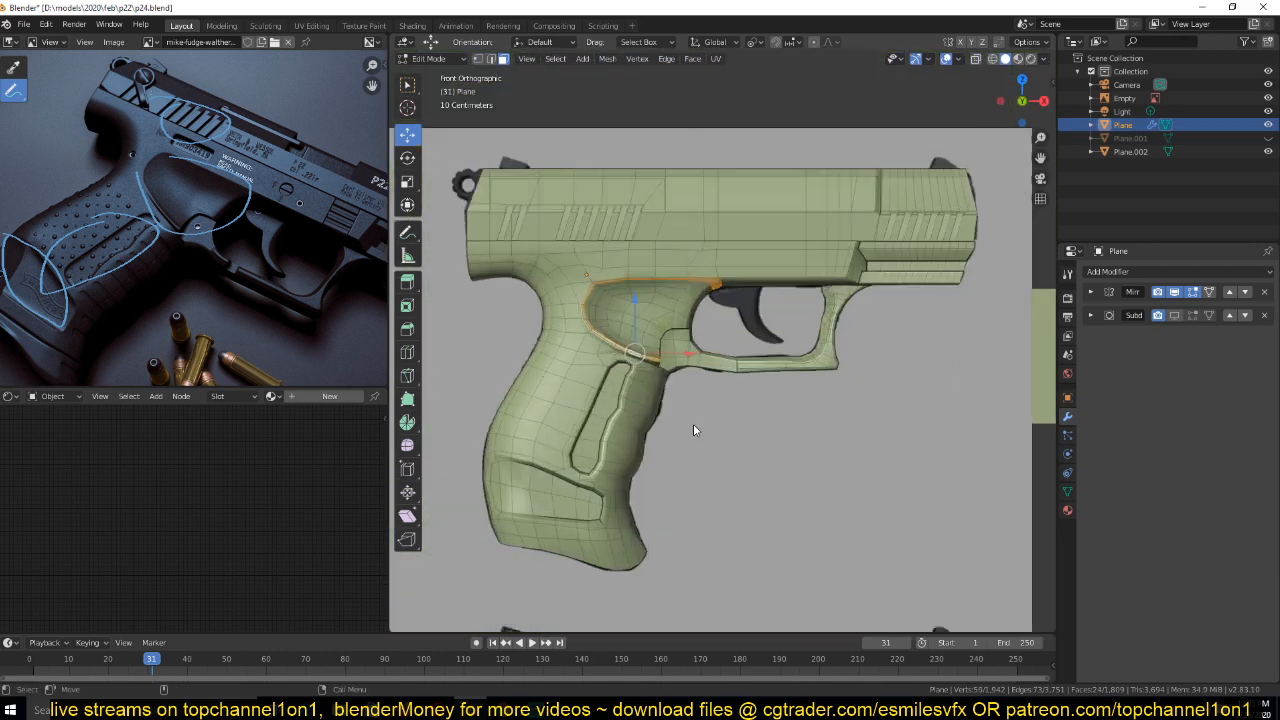
Compare the elongated grip groove with the reference photo and select the face loop surrounding it
scroll(777, 350, up, 8)
key(1)
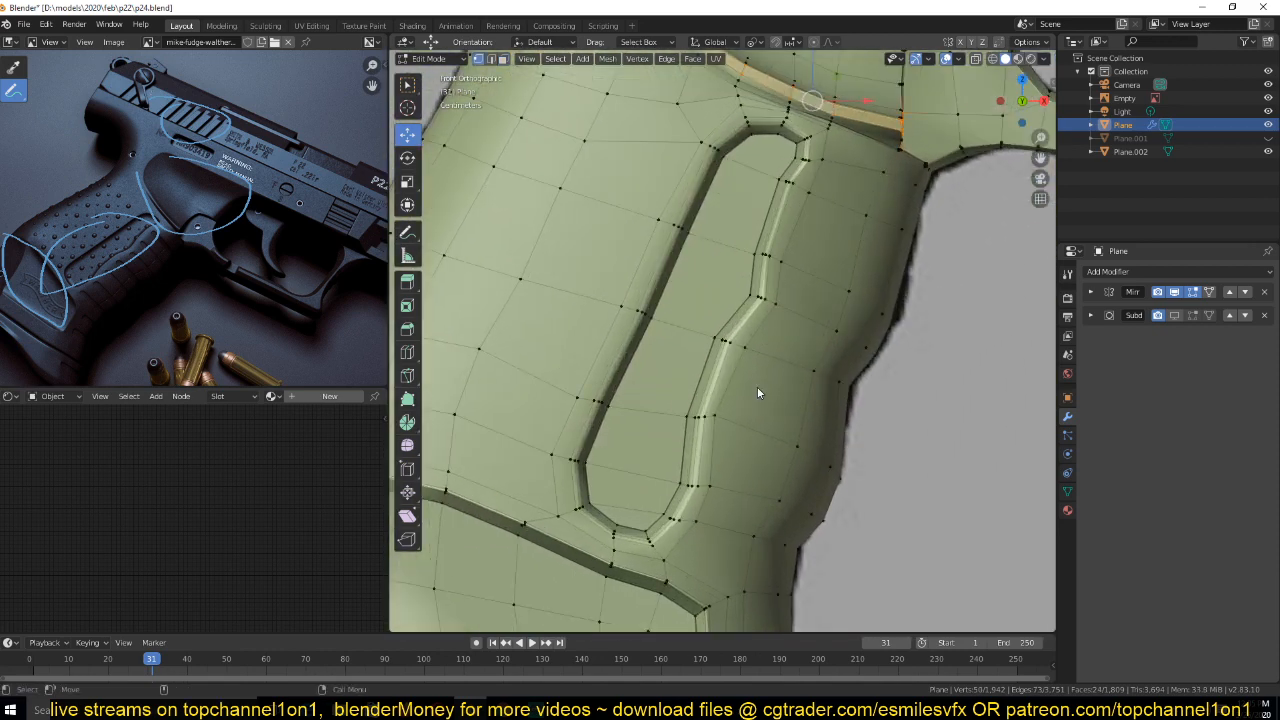
key(3)
shift+middle_drag(728, 392, 787, 322)
scroll(783, 333, down, 1)
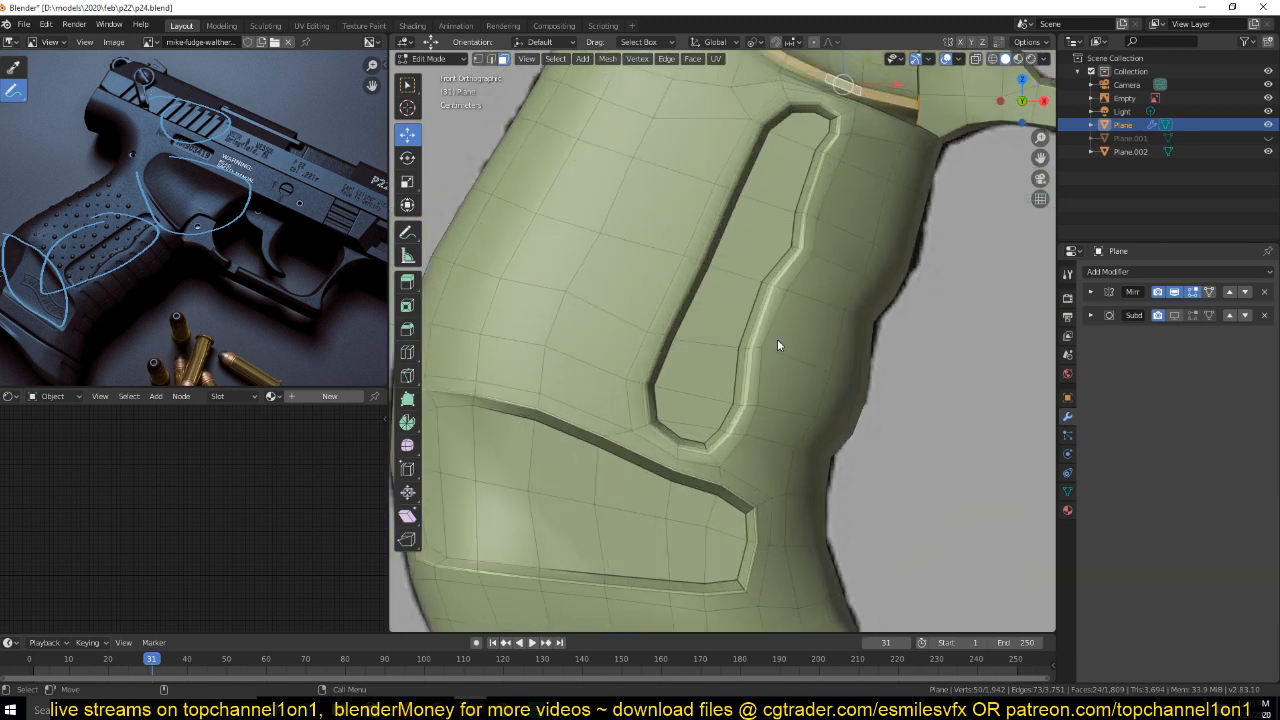
scroll(80, 286, up, 3)
middle_drag(145, 314, 234, 230)
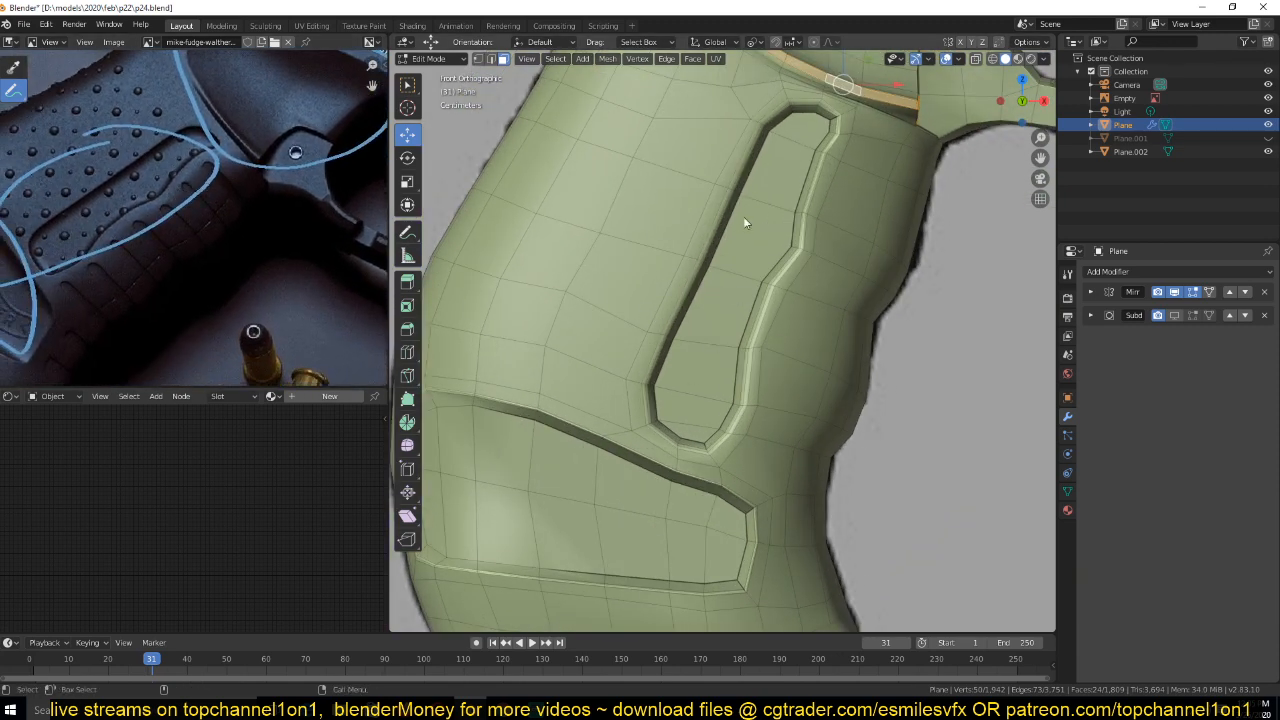
alt+click(684, 282)
alt+click(653, 353)
scroll(663, 345, up, 2)
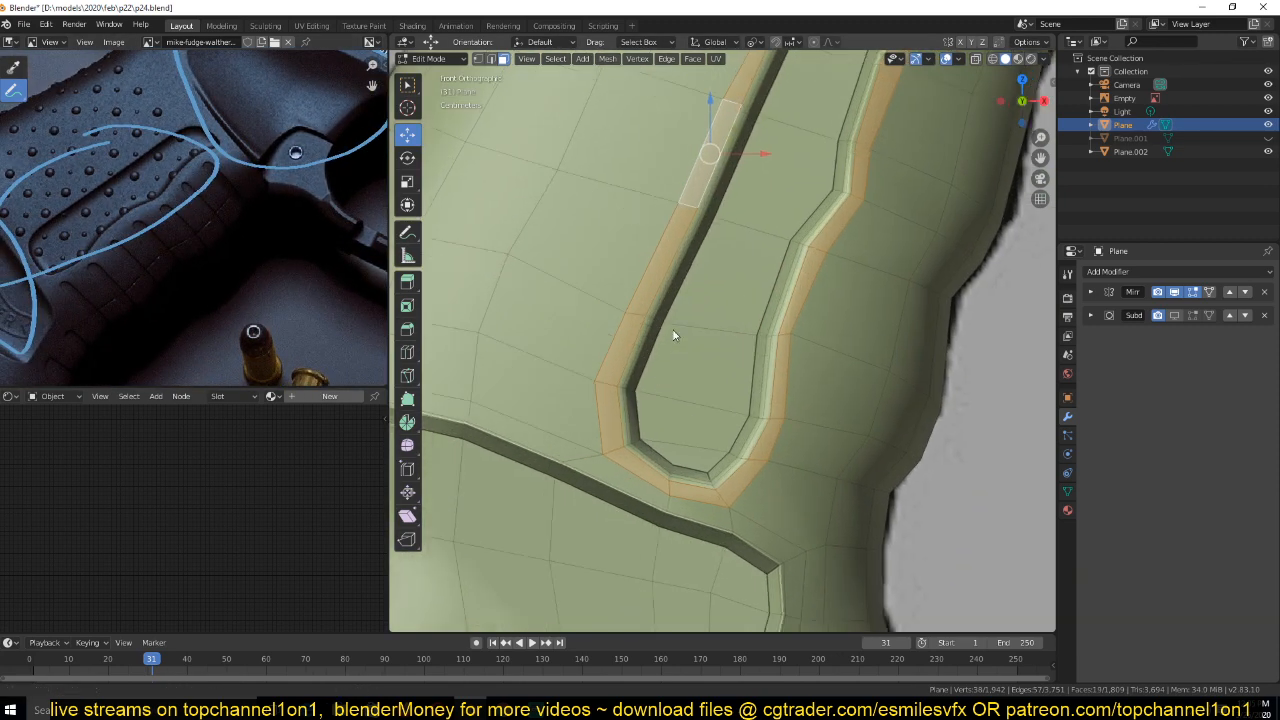
scroll(668, 380, up, 2)
shift+middle_drag(663, 423, 734, 420)
Select the edge loop along the outer rim of the lower grip panel in edge selection mode
alt+click(762, 452)
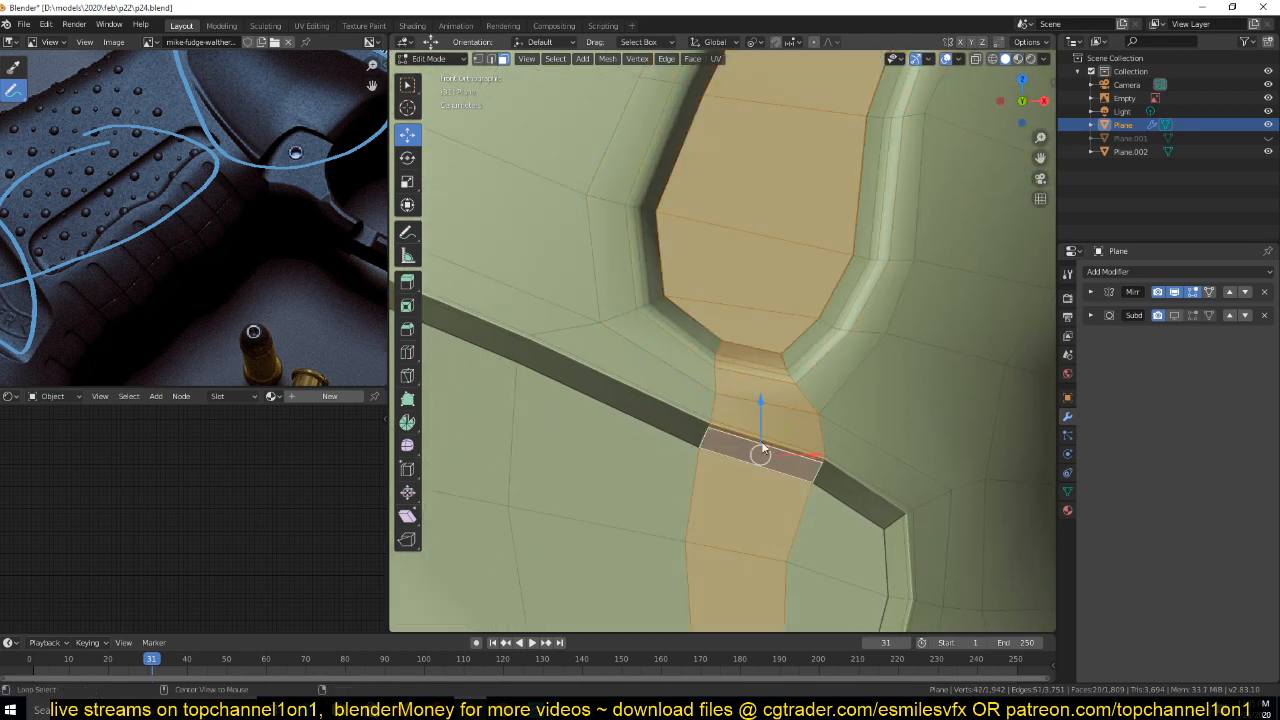
alt+click(762, 447)
alt+click(862, 488)
key(2)
alt+click(840, 473)
Preview the grip with viewport subdivision smoothing in Object Mode, and return to Edit Mode with the smoothing hidden
scroll(860, 508, down, 1)
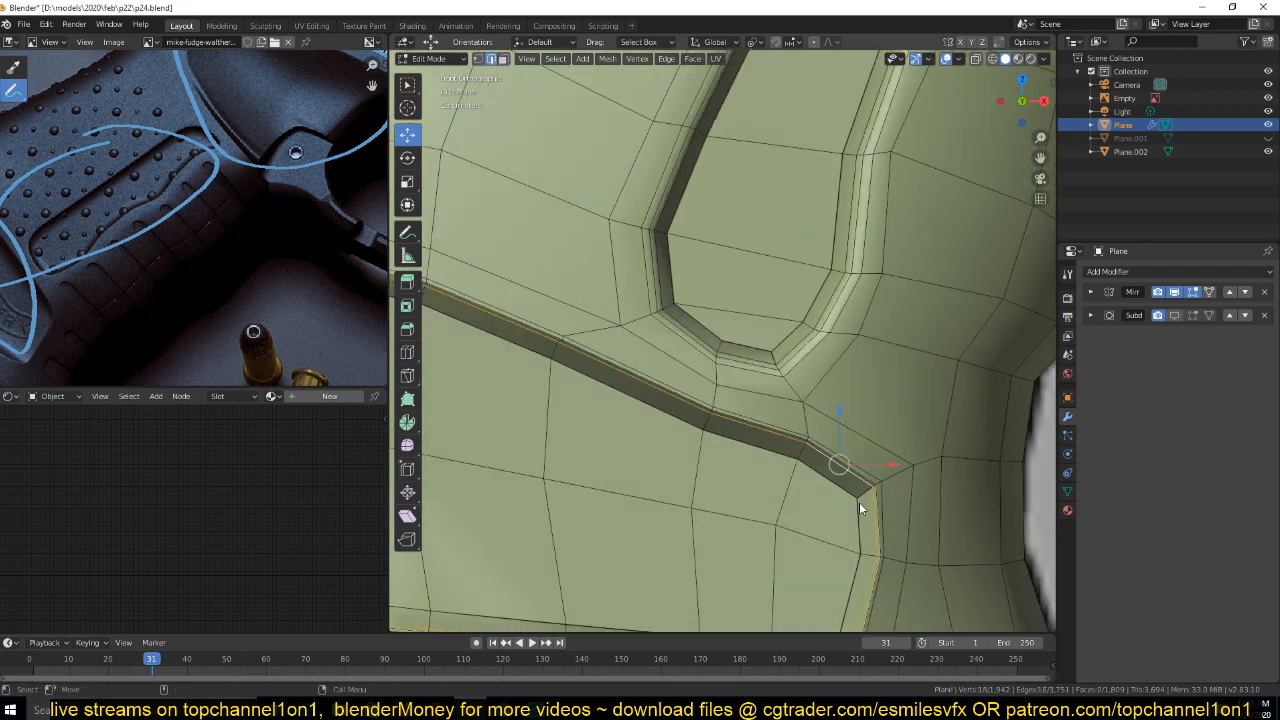
mouse_move(862, 508)
middle_down()
mouse_move(820, 361)
mouse_move(862, 512)
middle_up()
scroll(864, 492, down, 3)
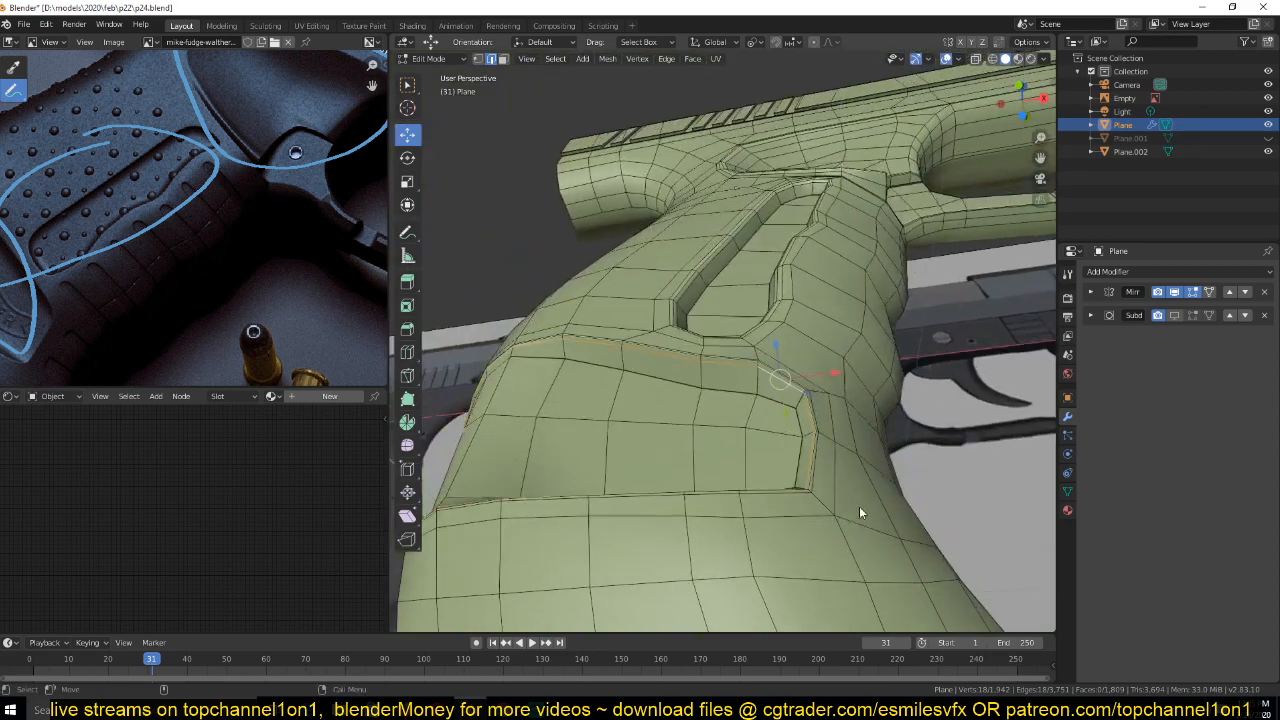
scroll(859, 506, up, 3)
key(Tab)
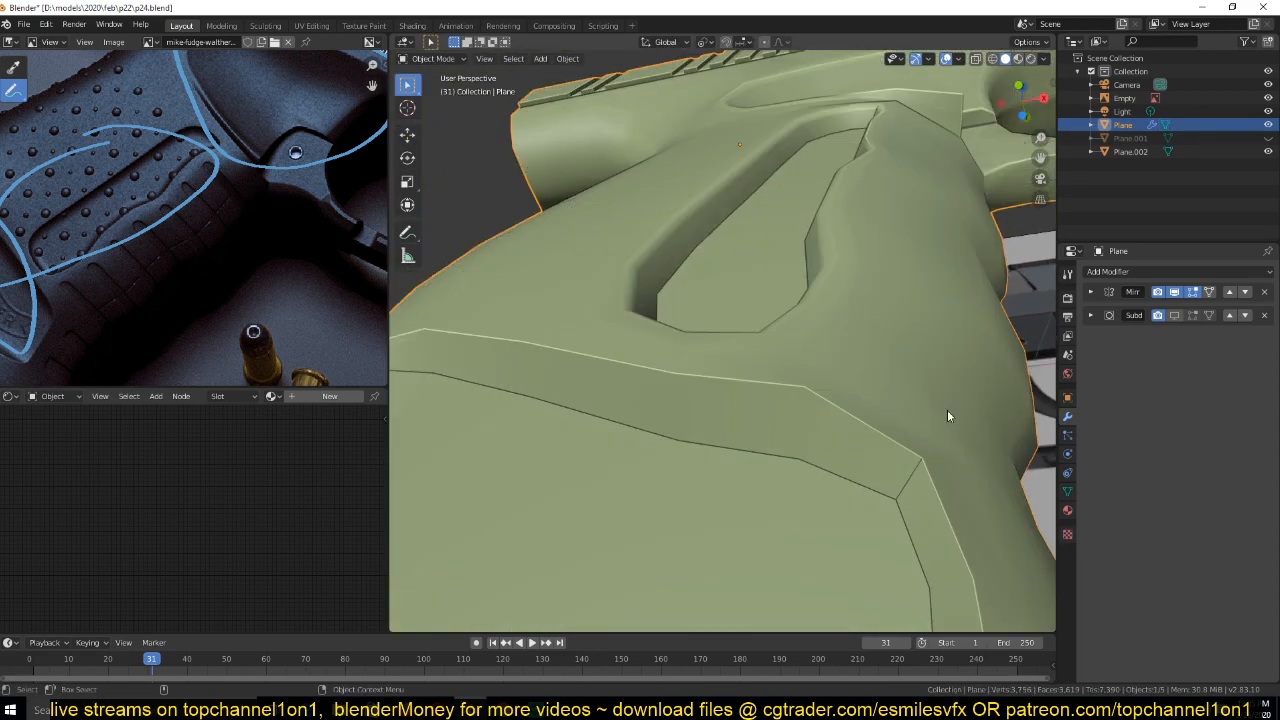
click(1174, 315)
scroll(900, 400, down, 3)
scroll(917, 390, up, 3)
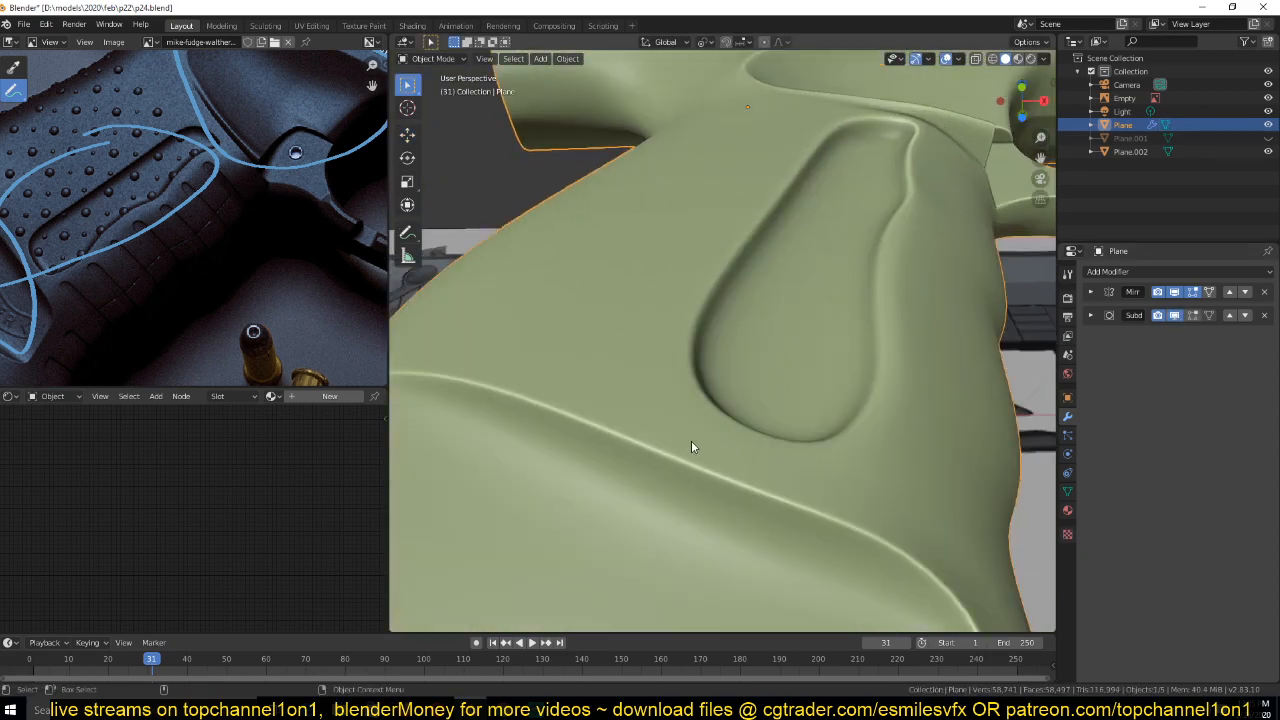
key(Tab)
click(1174, 315)
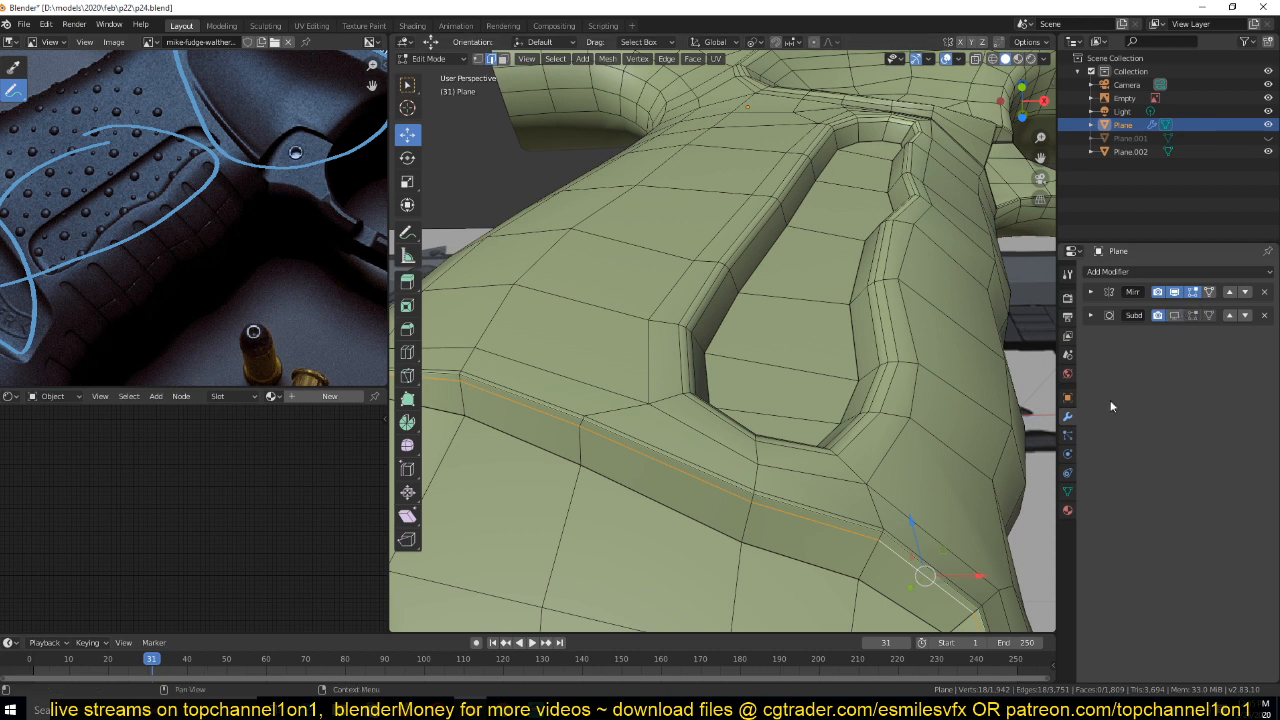
Add a loop cut around the lower grip panel's wall, slid close to its outer rim
key(ctrl+r)
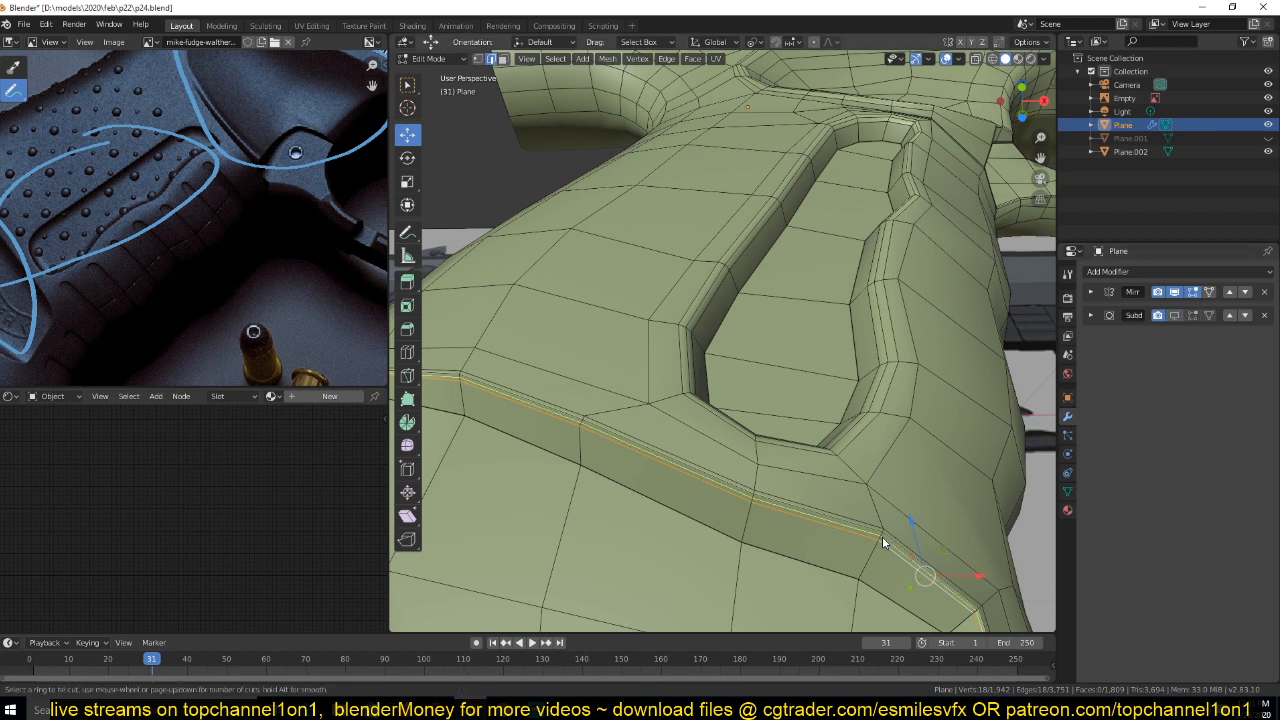
click(883, 543)
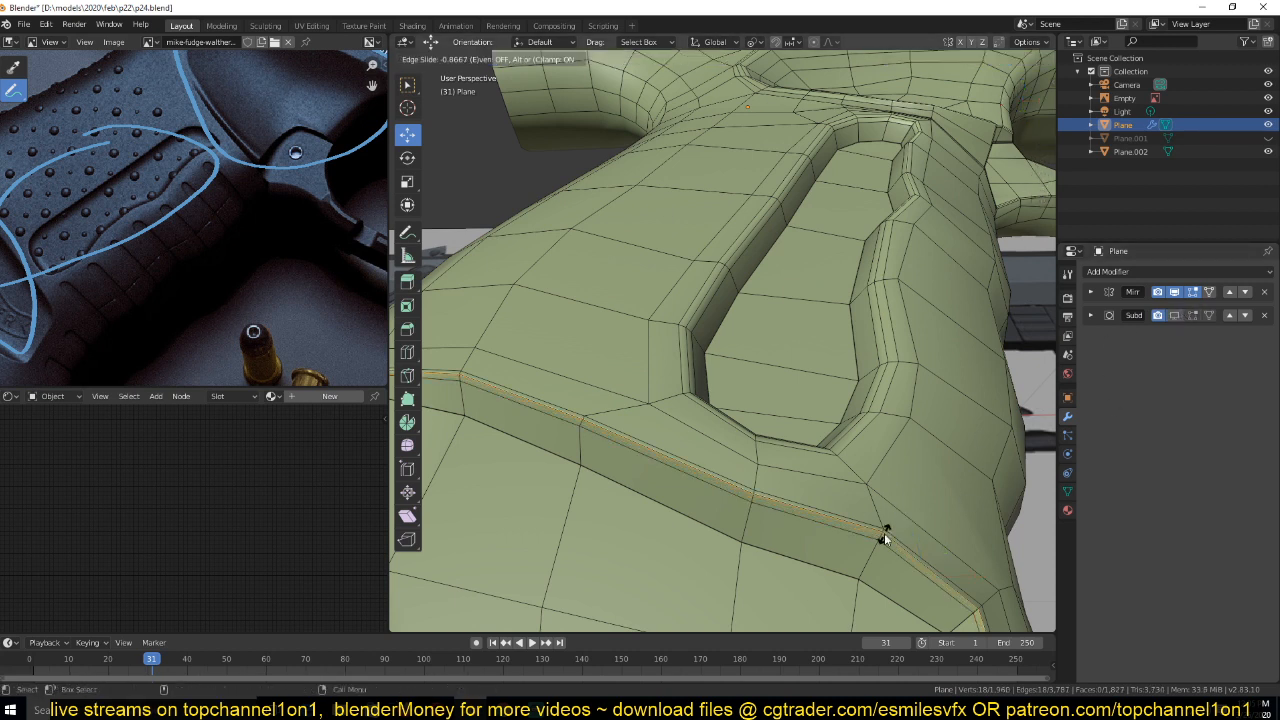
click(884, 537)
Try a centred loop cut around the wall of the elongated grip groove, and dissolve that loop
scroll(863, 545, down, 7)
middle_drag(863, 545, 950, 558)
middle_drag(651, 394, 733, 426)
scroll(712, 356, up, 4)
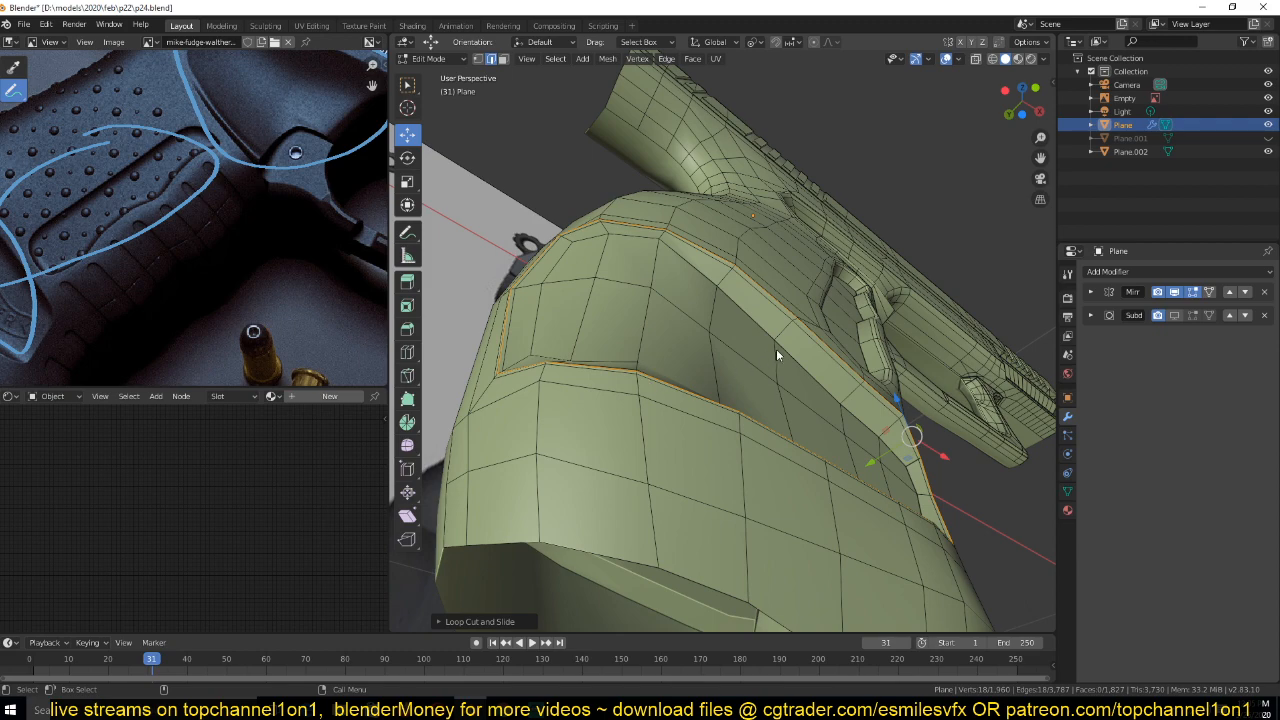
middle_drag(838, 358, 717, 320)
scroll(757, 434, up, 5)
key(ctrl+r)
click(704, 245)
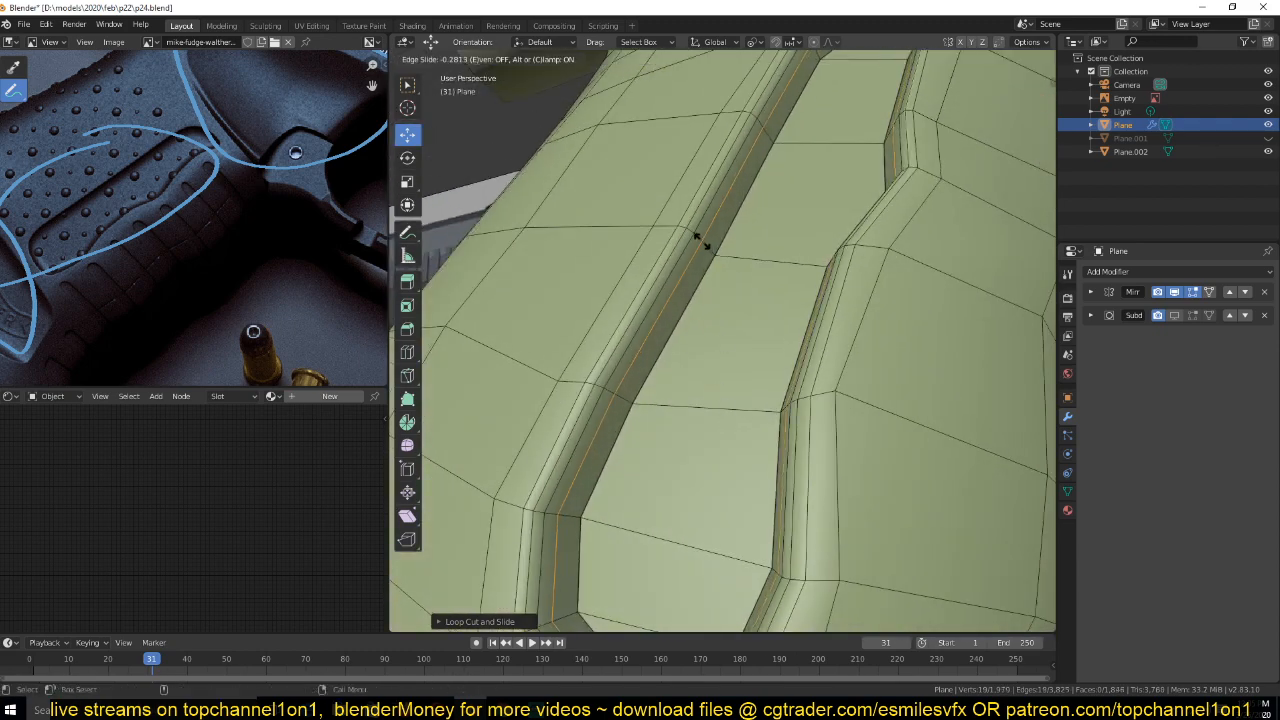
right_click(704, 245)
scroll(770, 270, down, 5)
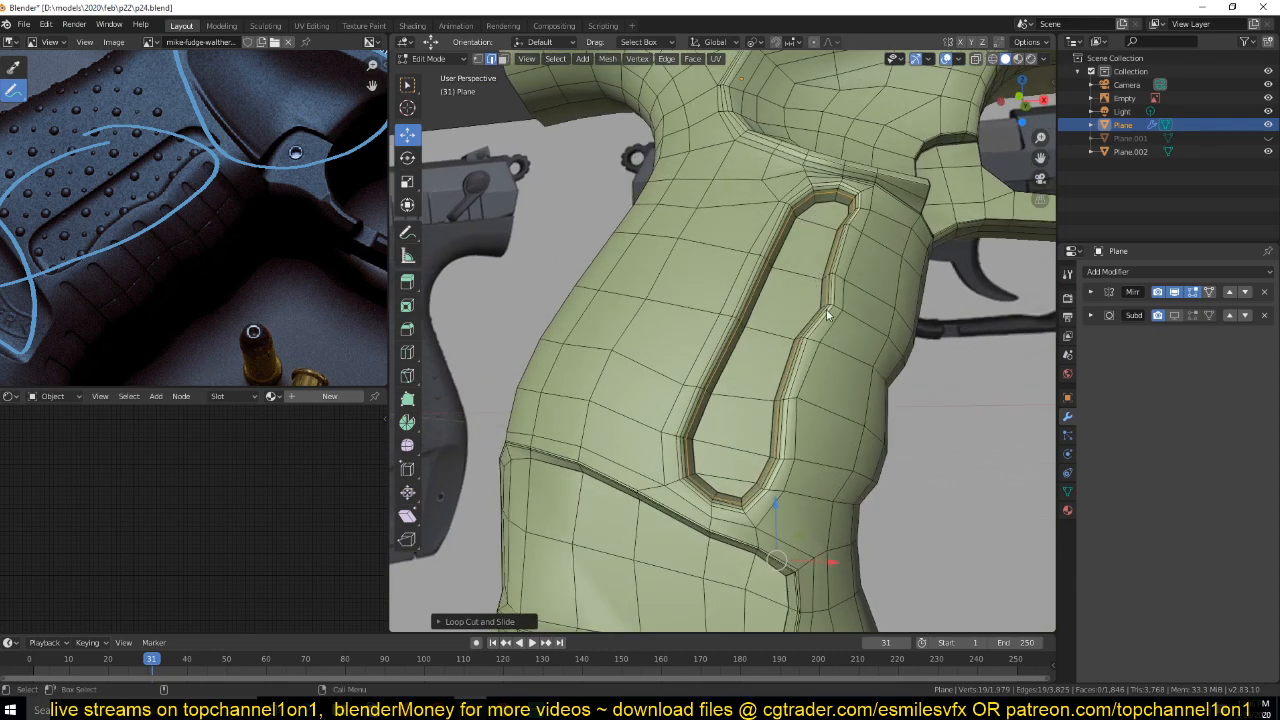
key(ctrl+x)
Dissolve the supporting edge loop near the lower grip panel's rim, and check the grip in Object Mode
middle_drag(849, 323, 894, 334)
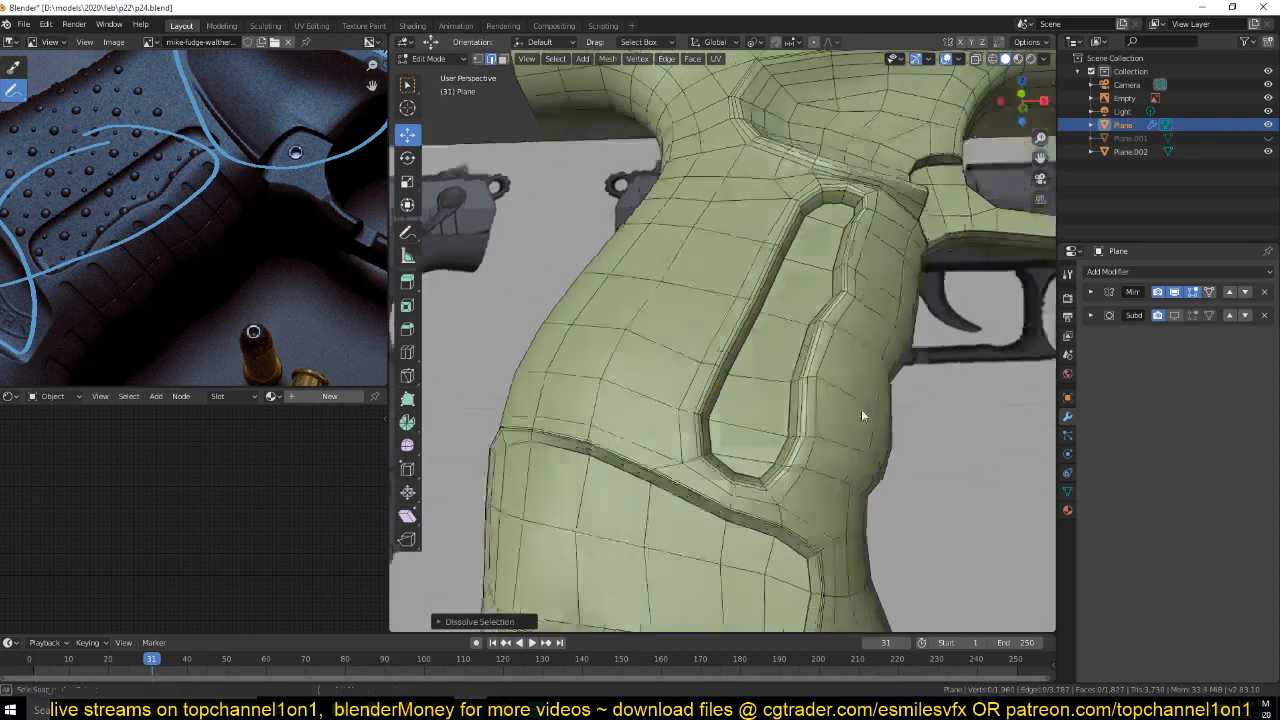
scroll(862, 409, up, 6)
alt+click(837, 417)
key(Tab)
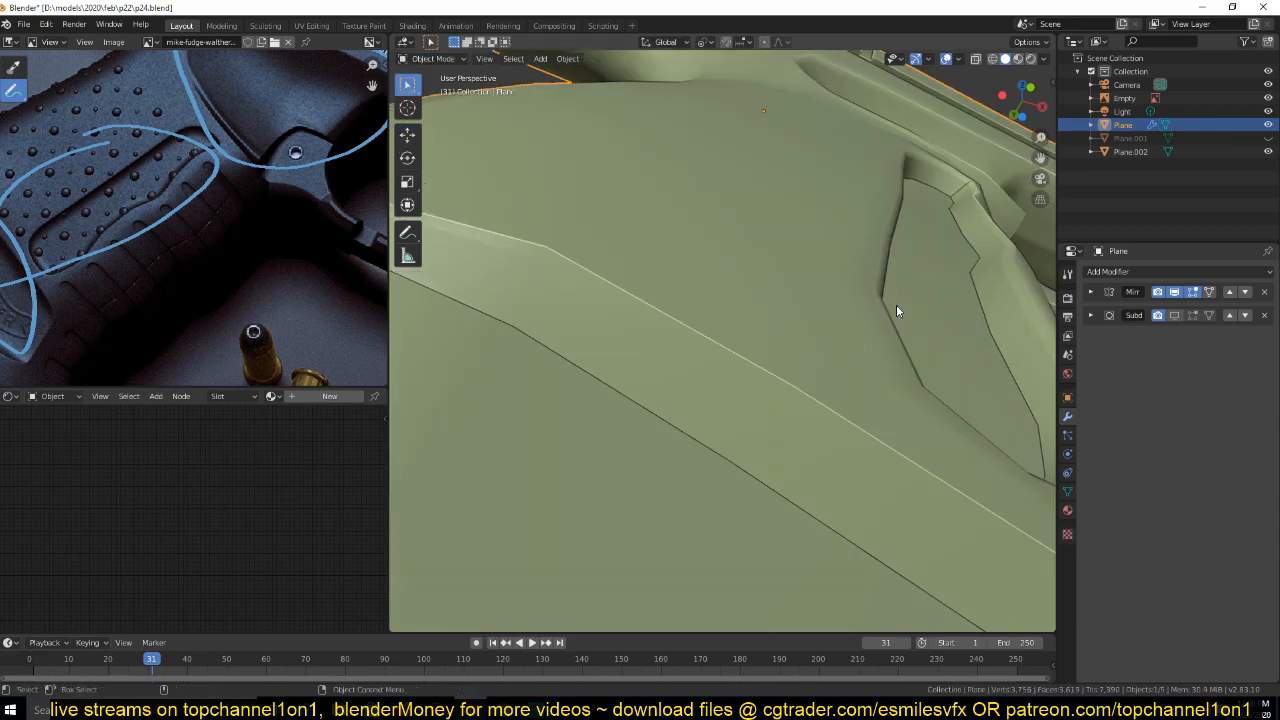
scroll(846, 380, down, 6)
key(Tab)
scroll(809, 392, up, 5)
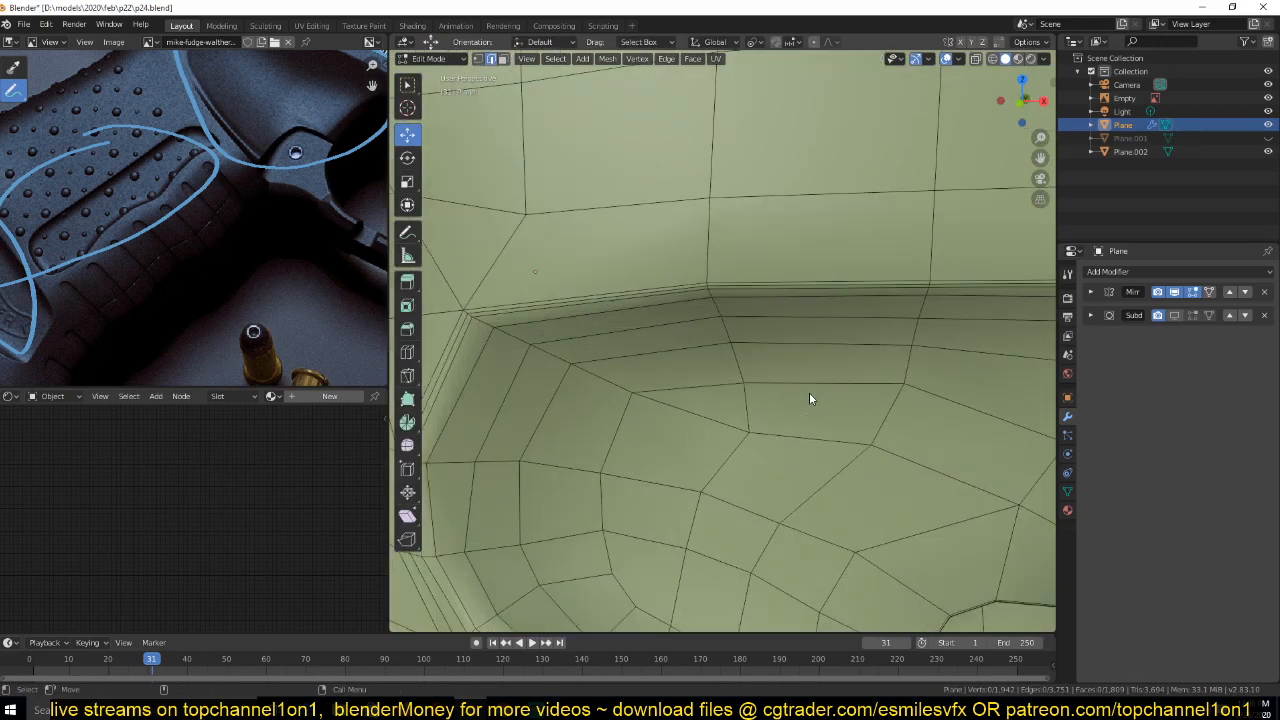
Select the face loop bordering the large rounded recess behind the trigger opening
middle_drag(809, 392, 759, 284)
scroll(735, 378, down, 4)
middle_drag(735, 376, 814, 394)
scroll(903, 286, up, 3)
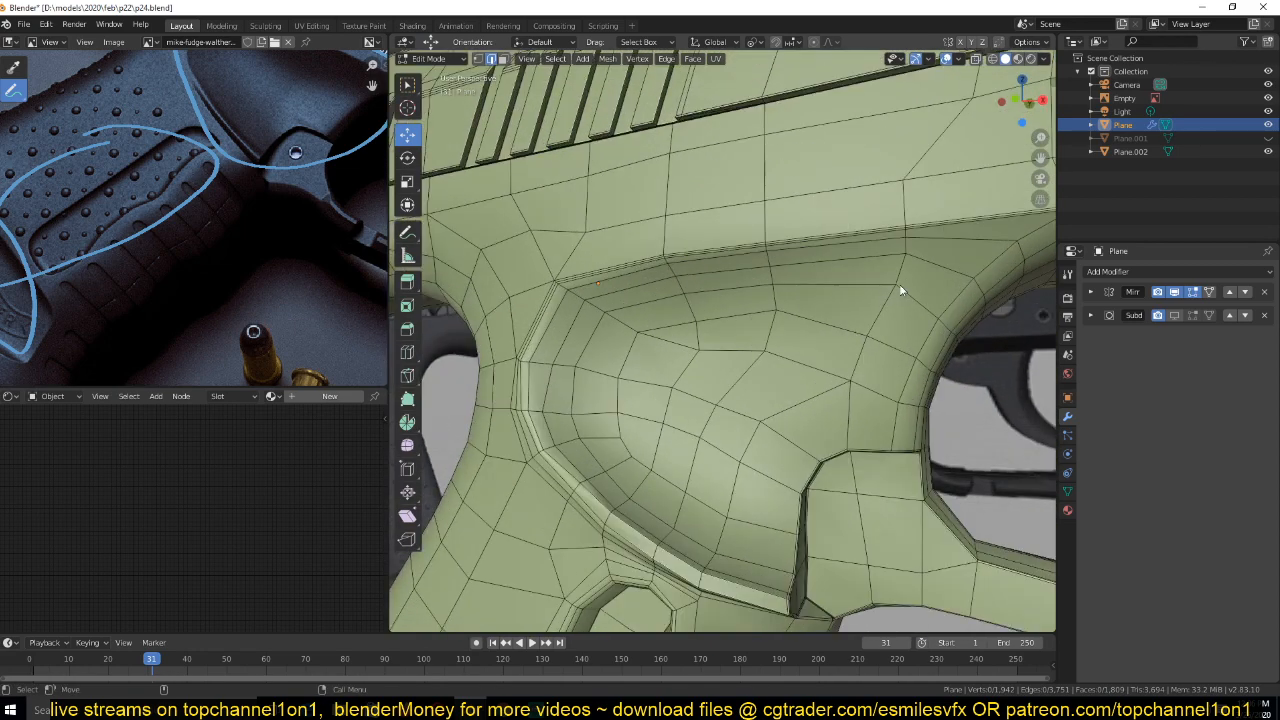
alt+click(909, 231)
alt+click(904, 233)
scroll(903, 260, down, 3)
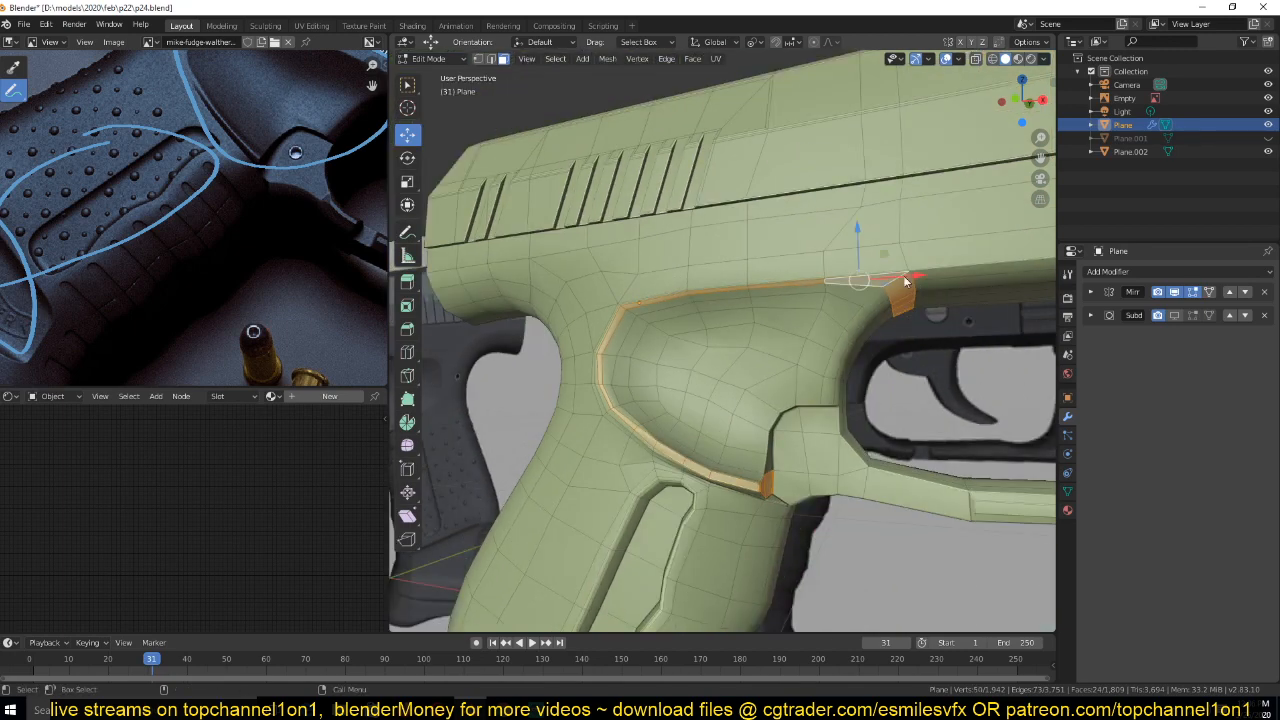
middle_drag(903, 275, 709, 295)
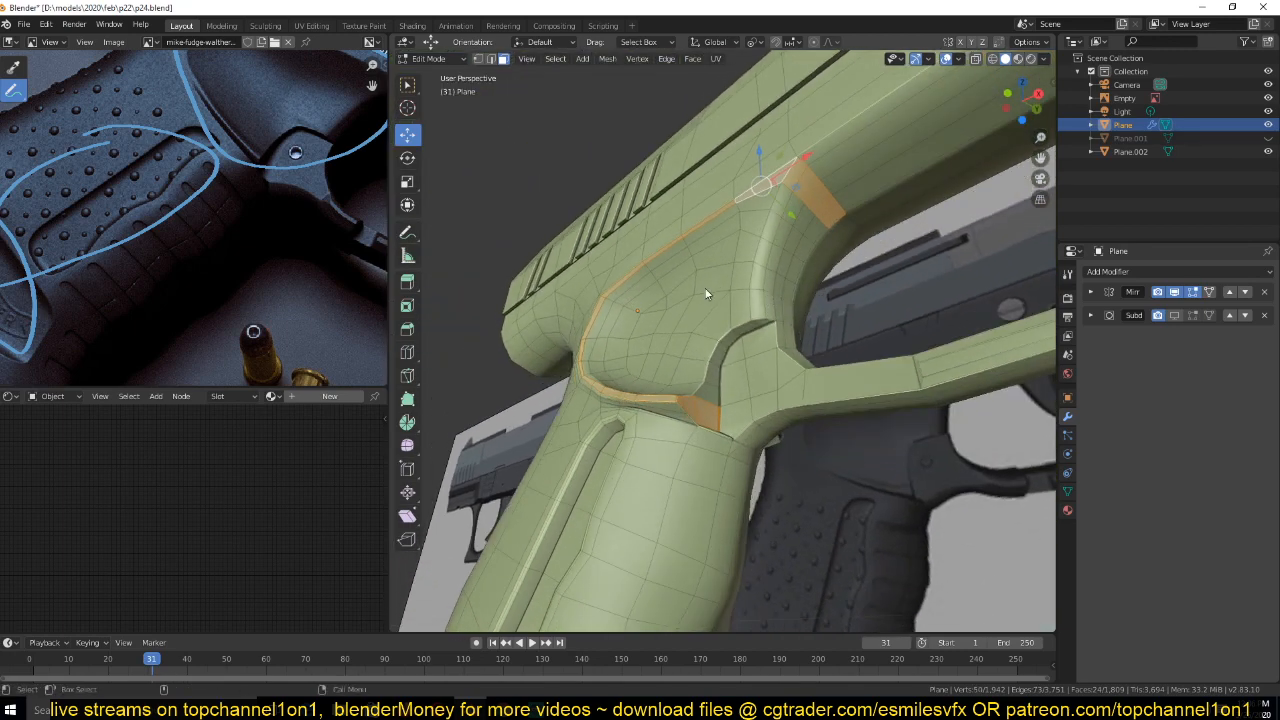
Turn on the Mirror modifier's on-cage display so the mirrored half follows the edited mesh
middle_drag(640, 358, 635, 306)
scroll(751, 439, up, 3)
middle_drag(885, 197, 487, 241)
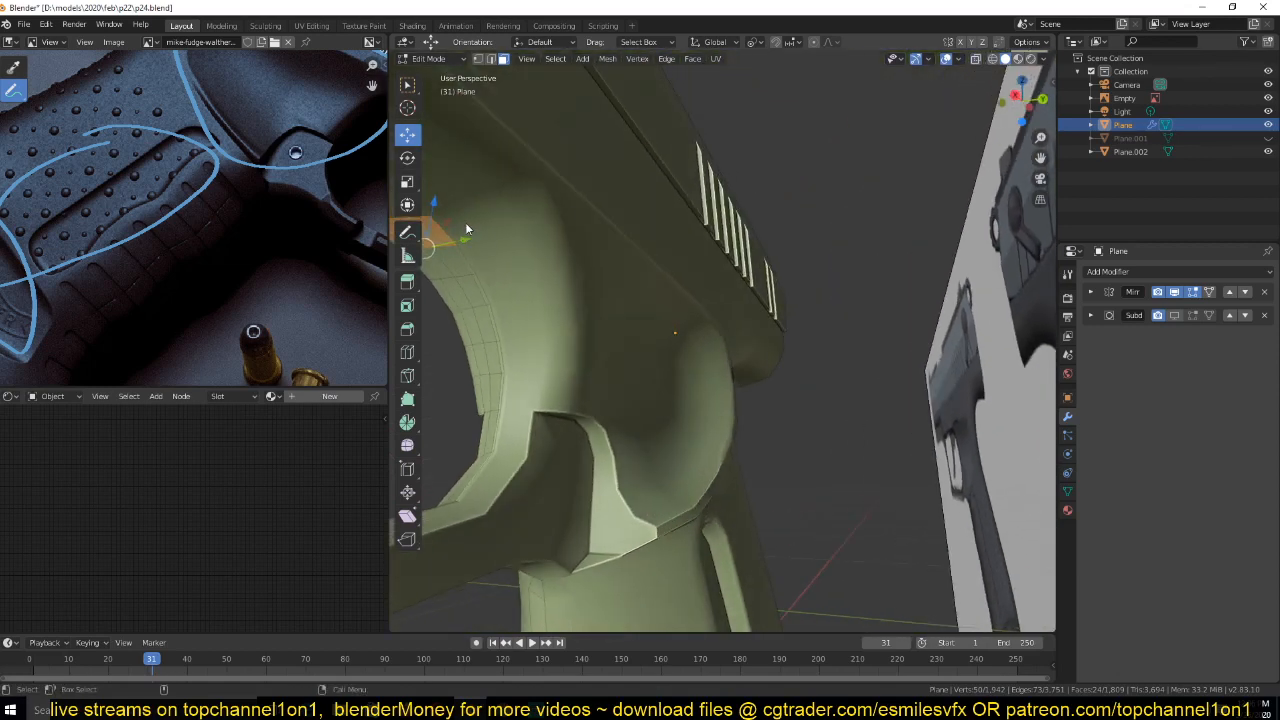
click(1209, 291)
middle_drag(601, 233, 540, 231)
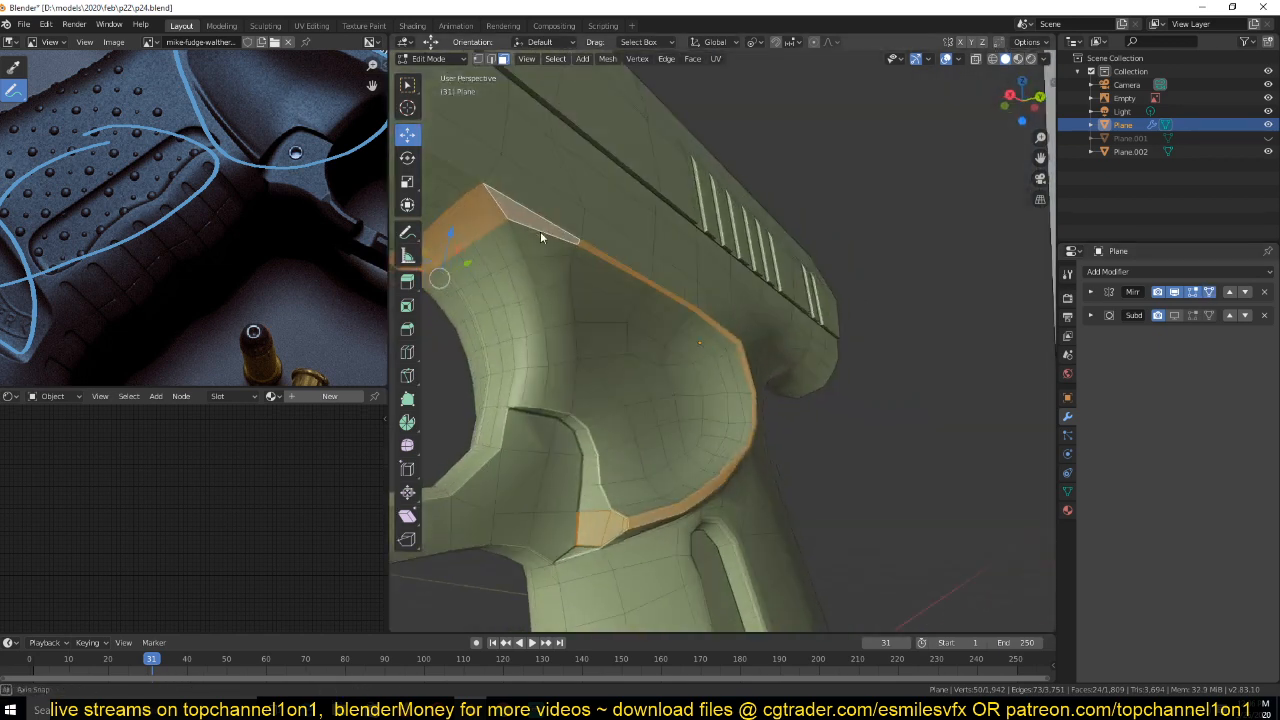
Examine how the selected face loop meets the trigger guard base, and clear the selection
middle_drag(658, 513, 728, 489)
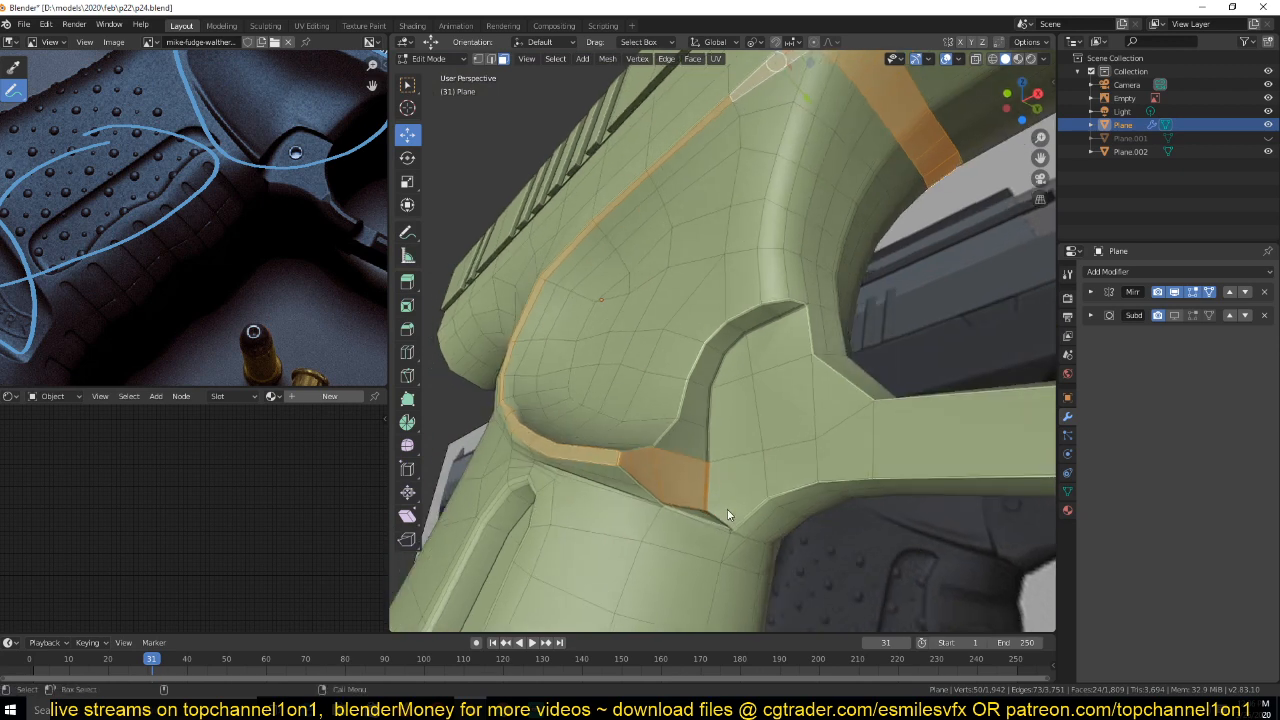
middle_drag(860, 435, 823, 446)
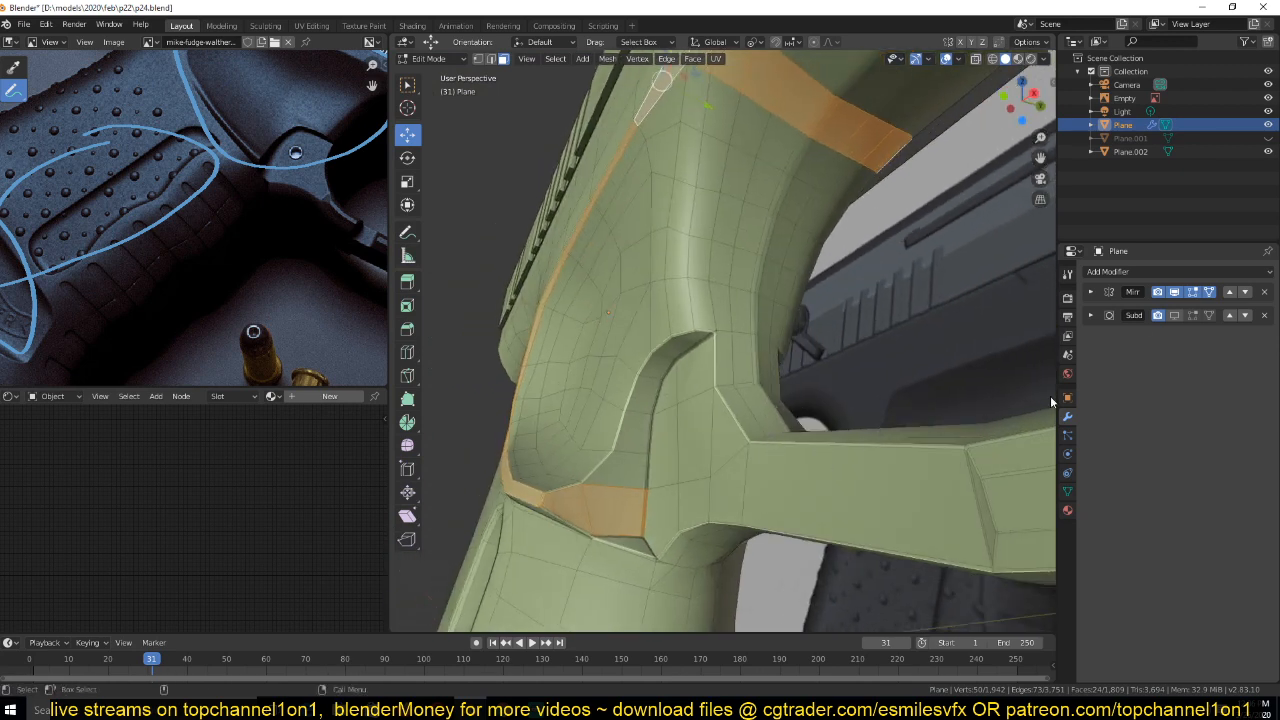
middle_drag(614, 320, 613, 431)
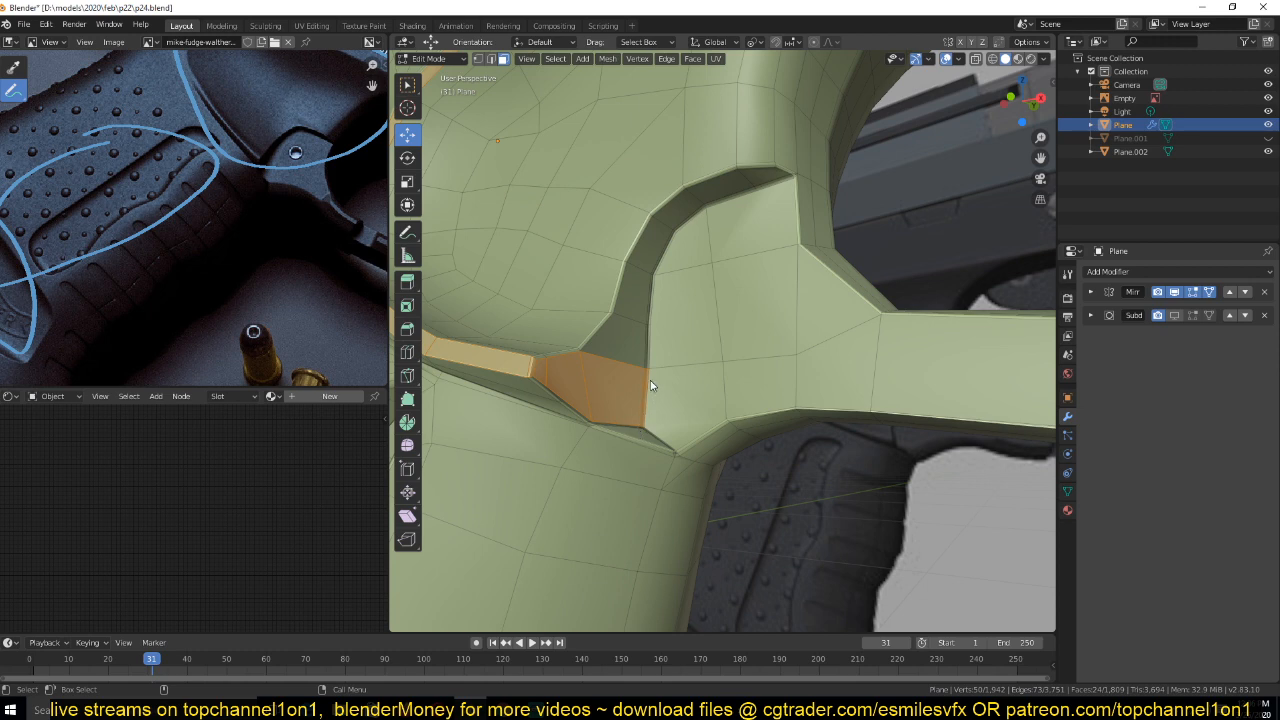
scroll(650, 381, down, 4)
middle_drag(650, 381, 737, 374)
key(alt+a)
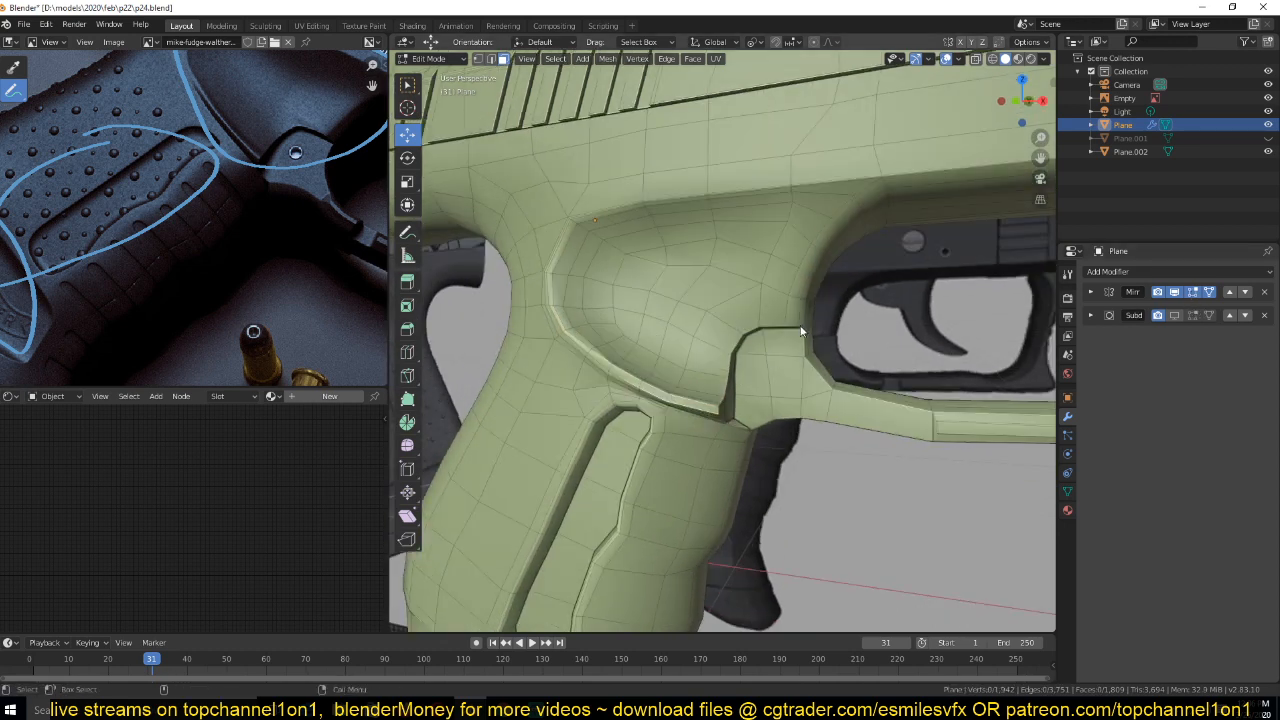
Select the face loop at the corner where the recess rim meets the raised trigger guard base
scroll(834, 394, up, 5)
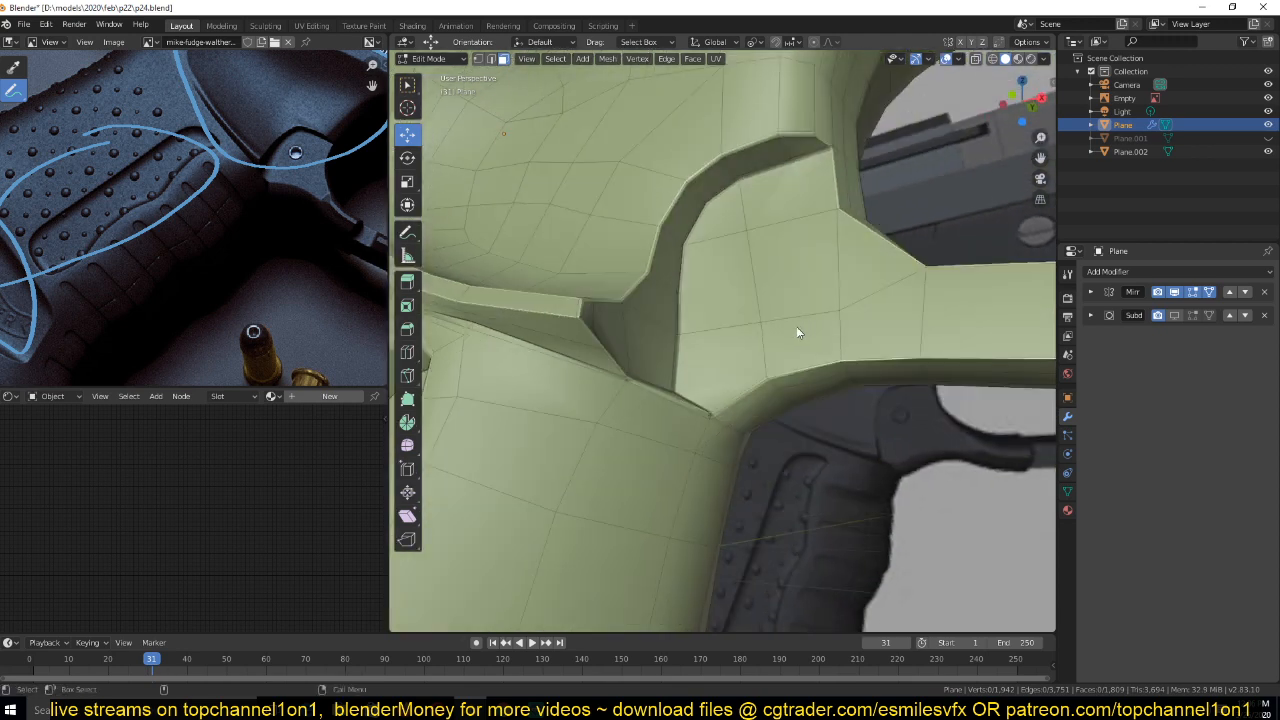
scroll(646, 347, up, 3)
alt+click(555, 276)
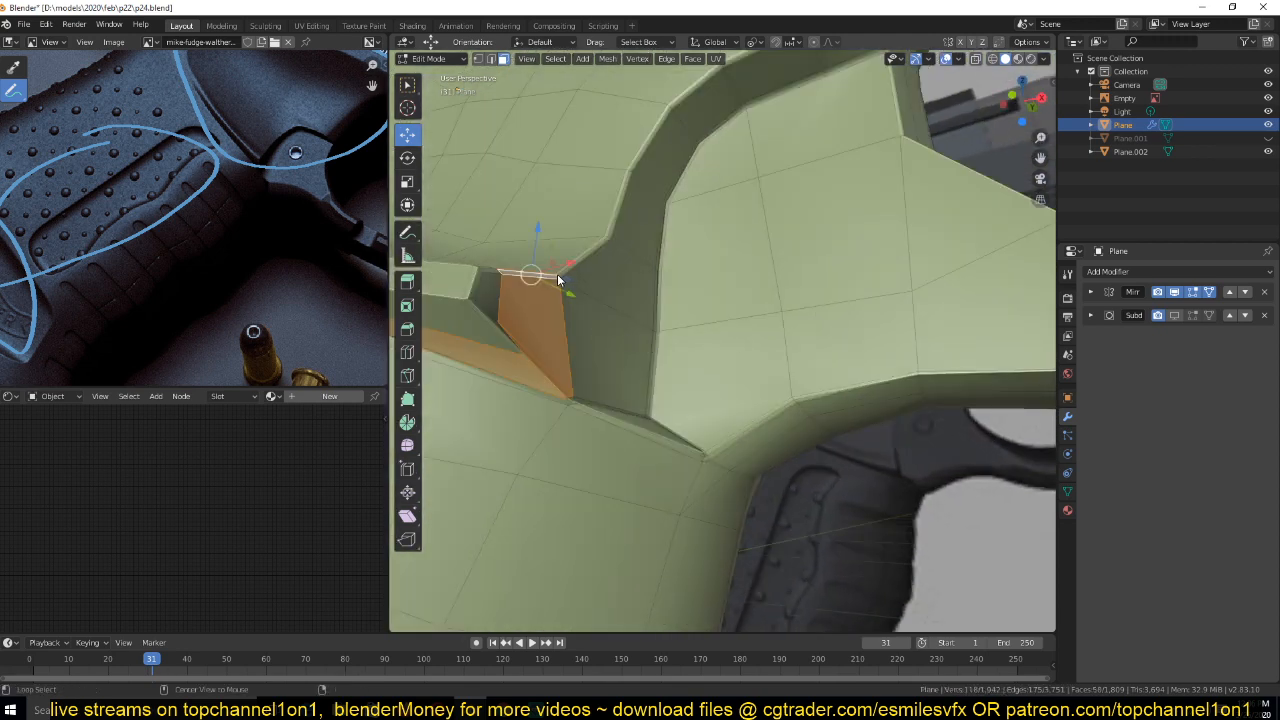
alt+click(560, 277)
alt+click(557, 273)
alt+click(487, 280)
scroll(700, 400, down, 5)
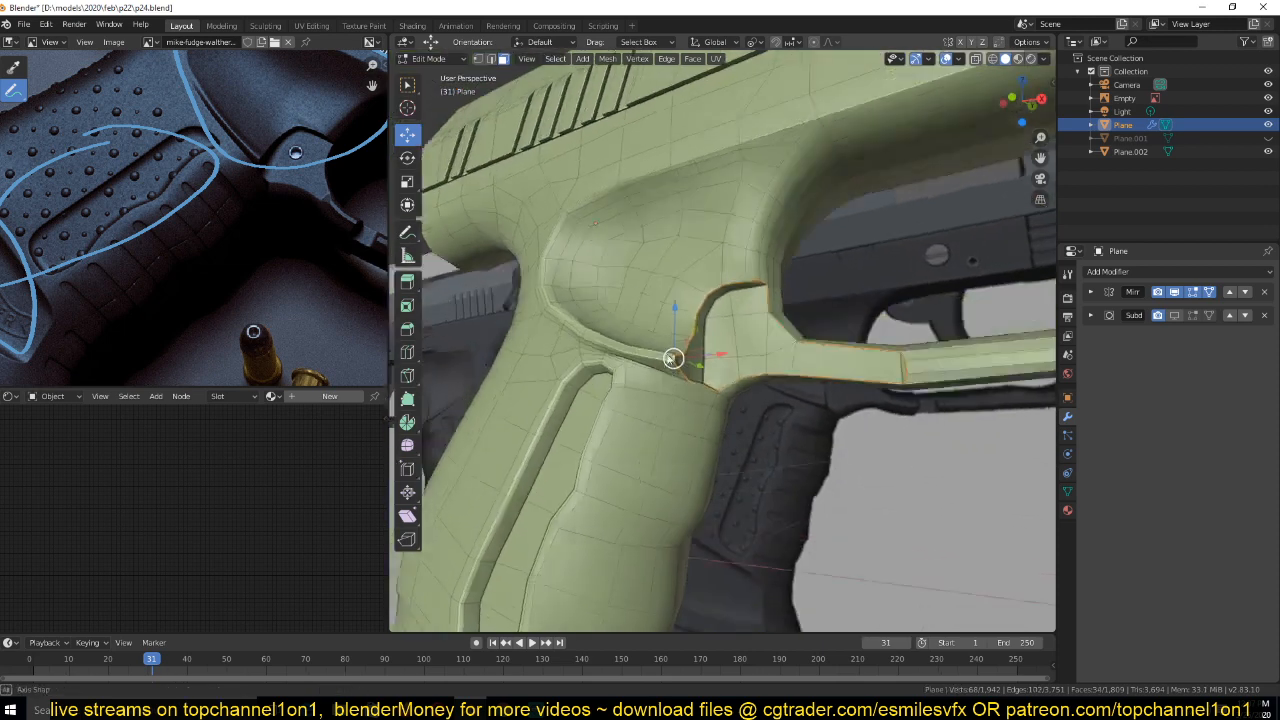
Inspect the selected loop's path around the trigger guard base from several angles, and deselect everything
scroll(845, 410, up, 3)
middle_drag(817, 478, 755, 247)
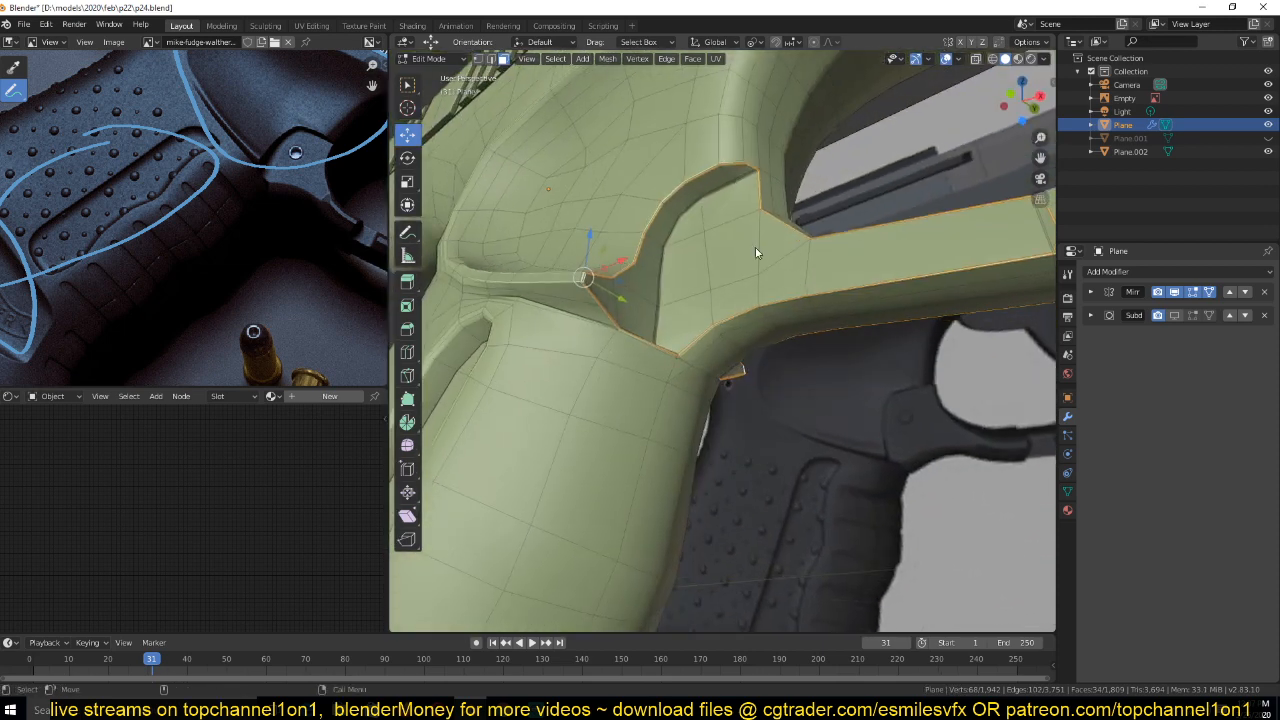
middle_drag(822, 289, 744, 268)
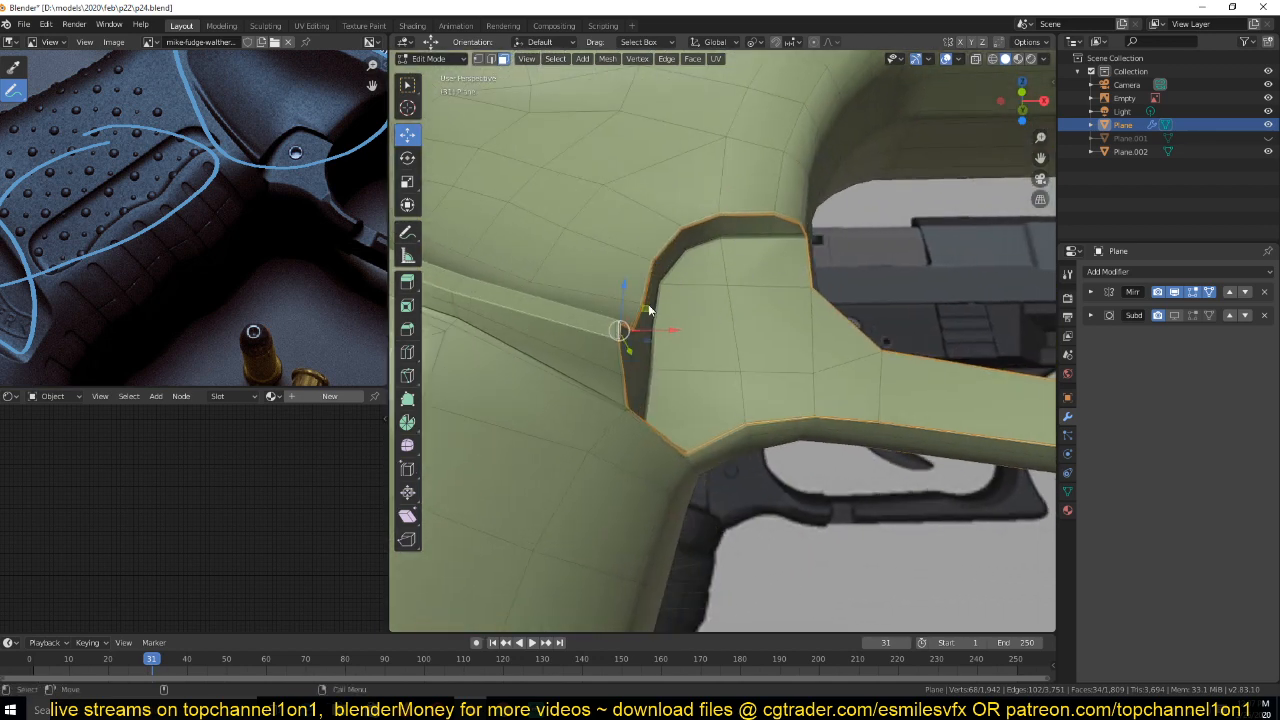
middle_drag(648, 310, 638, 420)
key(alt+a)
Show the pistol in front orthographic view with X-ray on, in vertex selection mode
key(1)
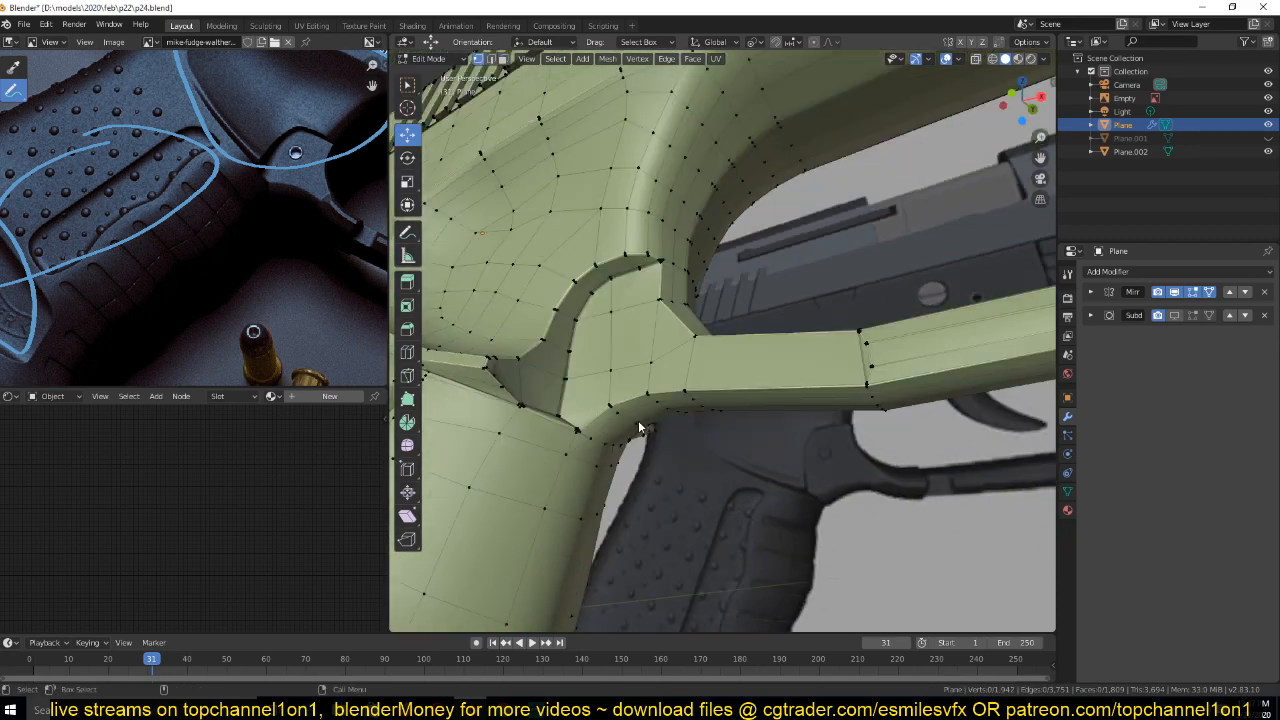
key(3)
middle_drag(697, 337, 640, 352)
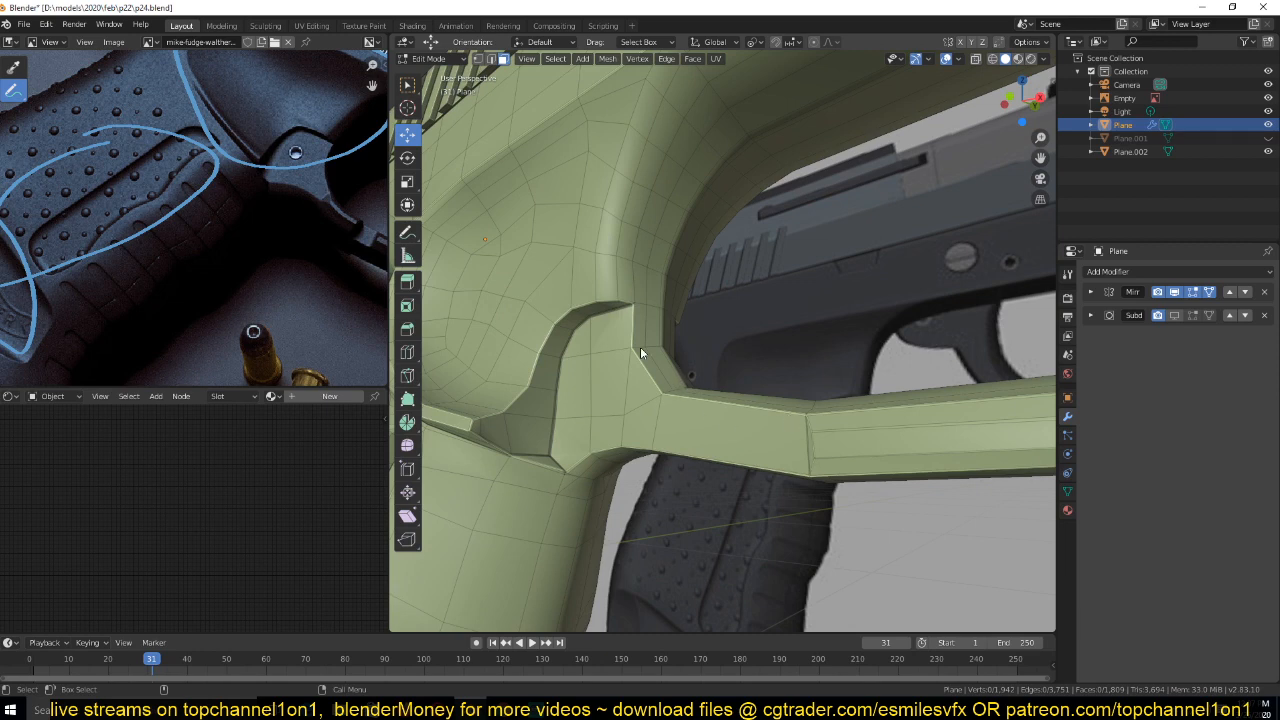
middle_drag(835, 331, 727, 393)
scroll(724, 356, down, 4)
key(KP_1)
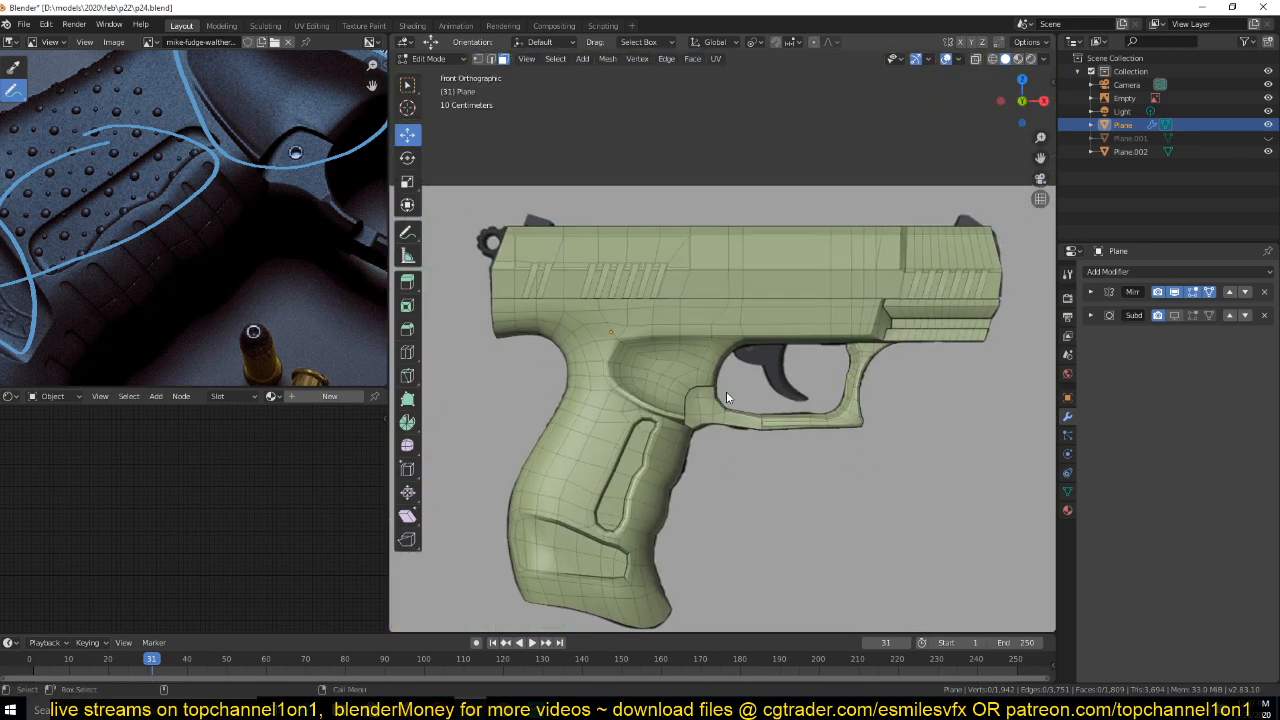
scroll(730, 388, down, 1)
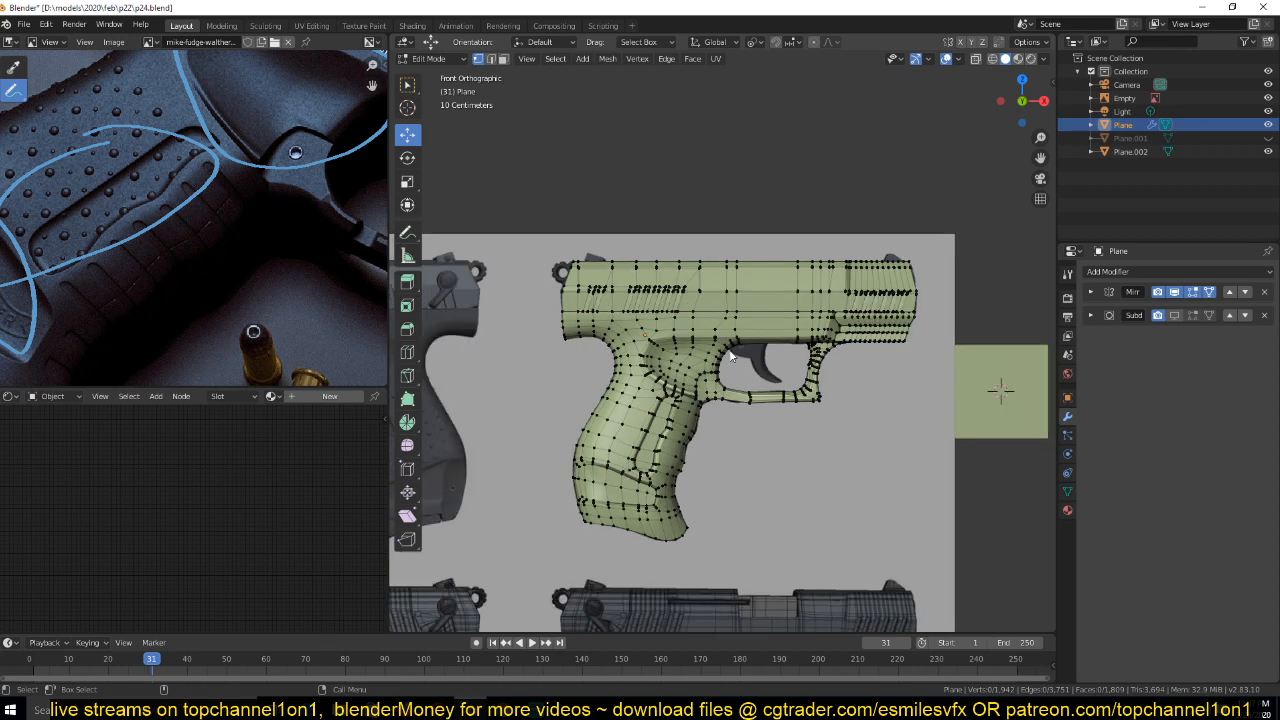
scroll(720, 340, up, 4)
key(alt+z)
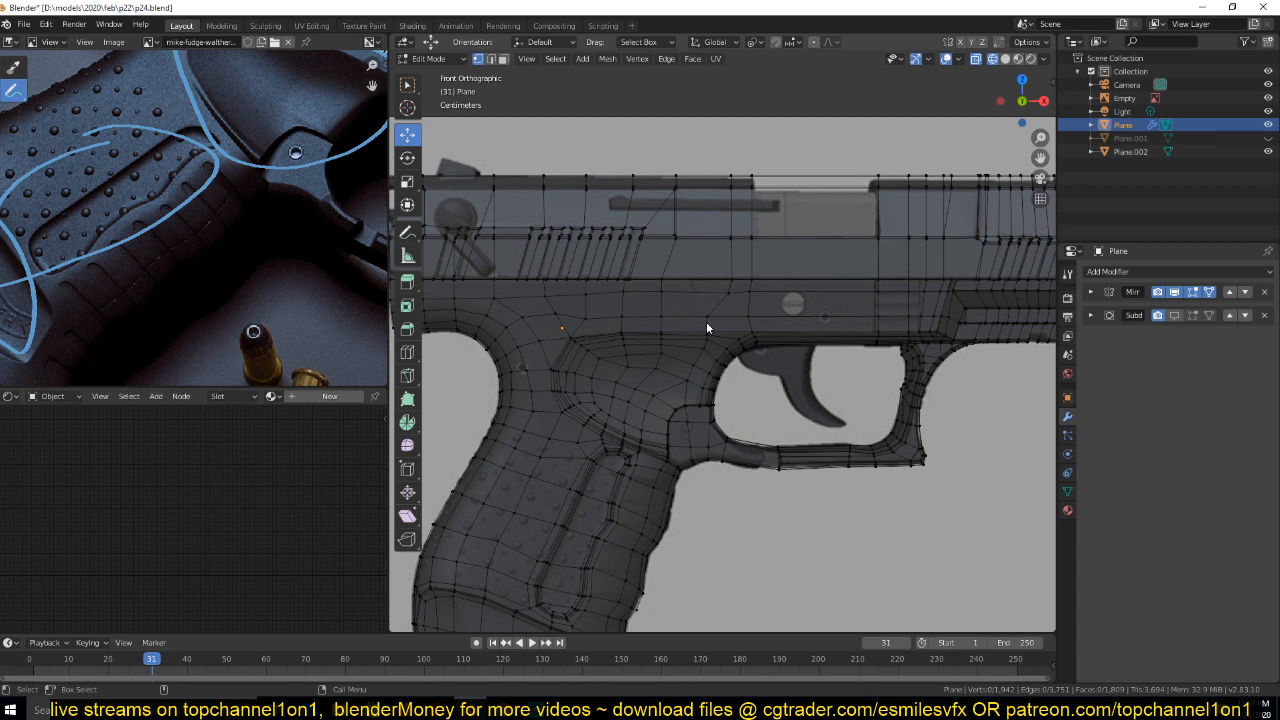
Compare the frame area above the trigger with the reference photo, focusing on the slotted screw and small pin
scroll(708, 321, down, 2)
scroll(708, 340, up, 5)
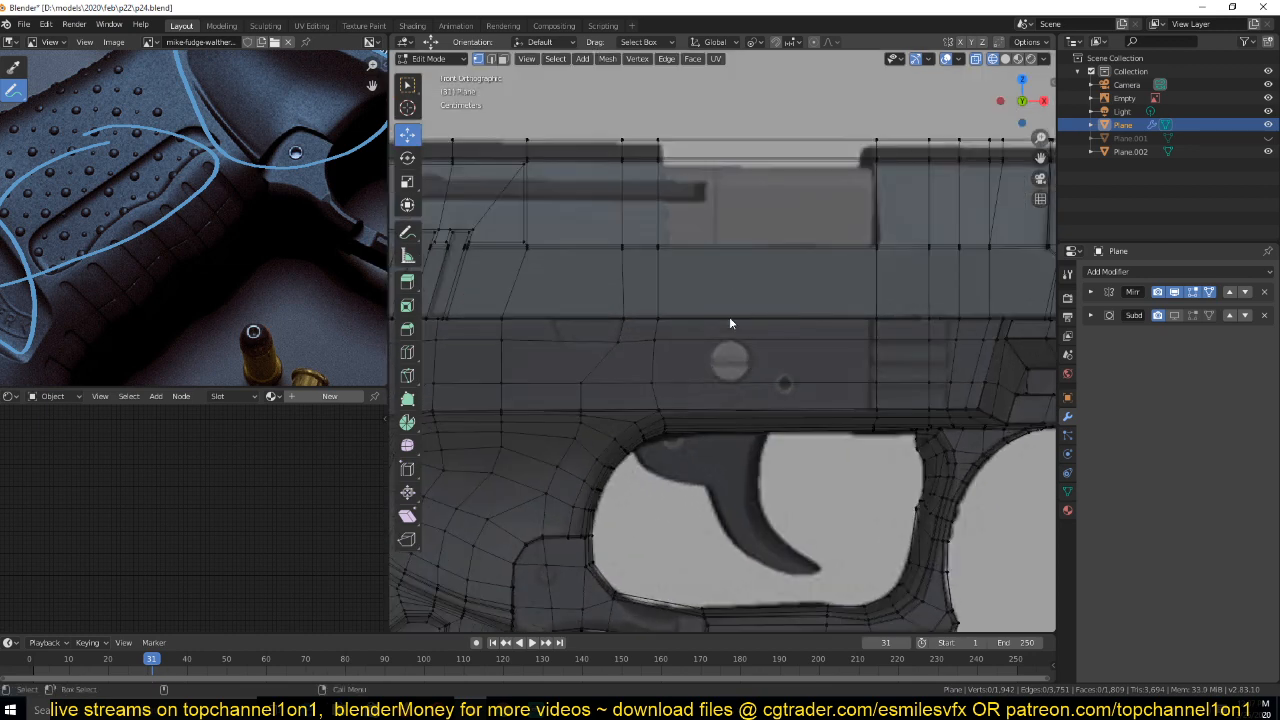
scroll(262, 175, down, 3)
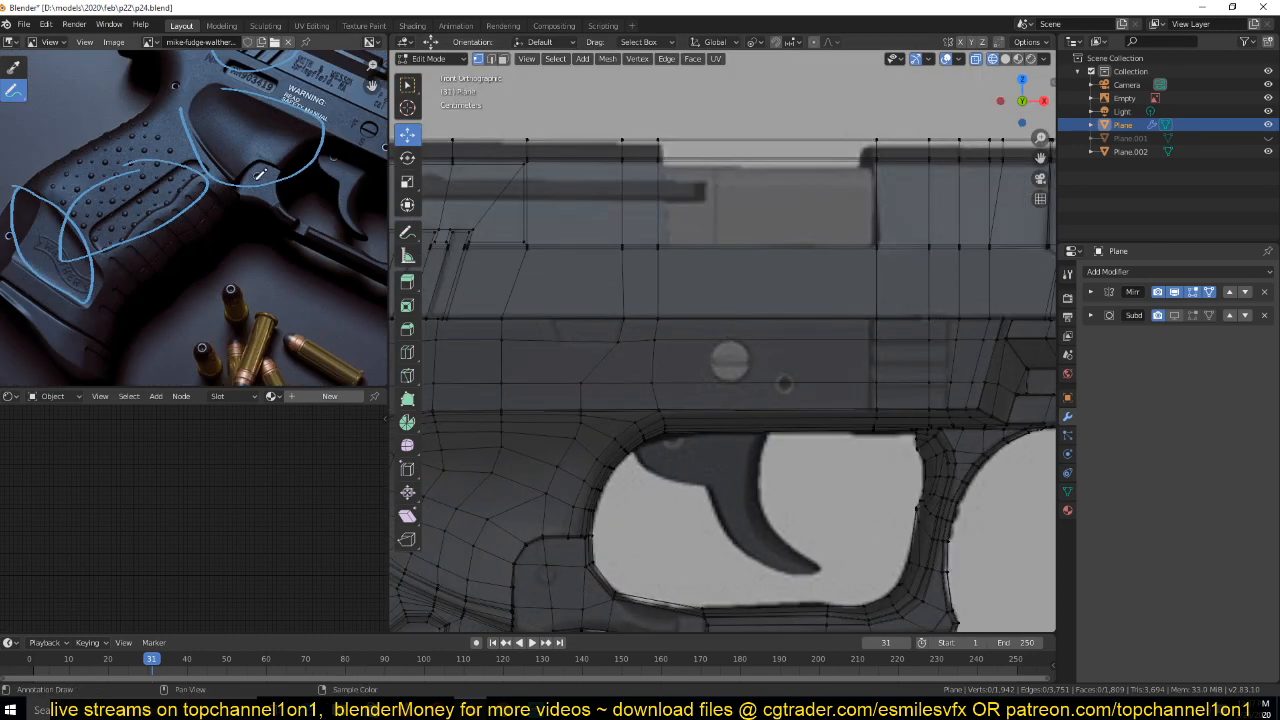
middle_drag(300, 150, 215, 195)
scroll(270, 200, up, 3)
middle_drag(354, 182, 277, 226)
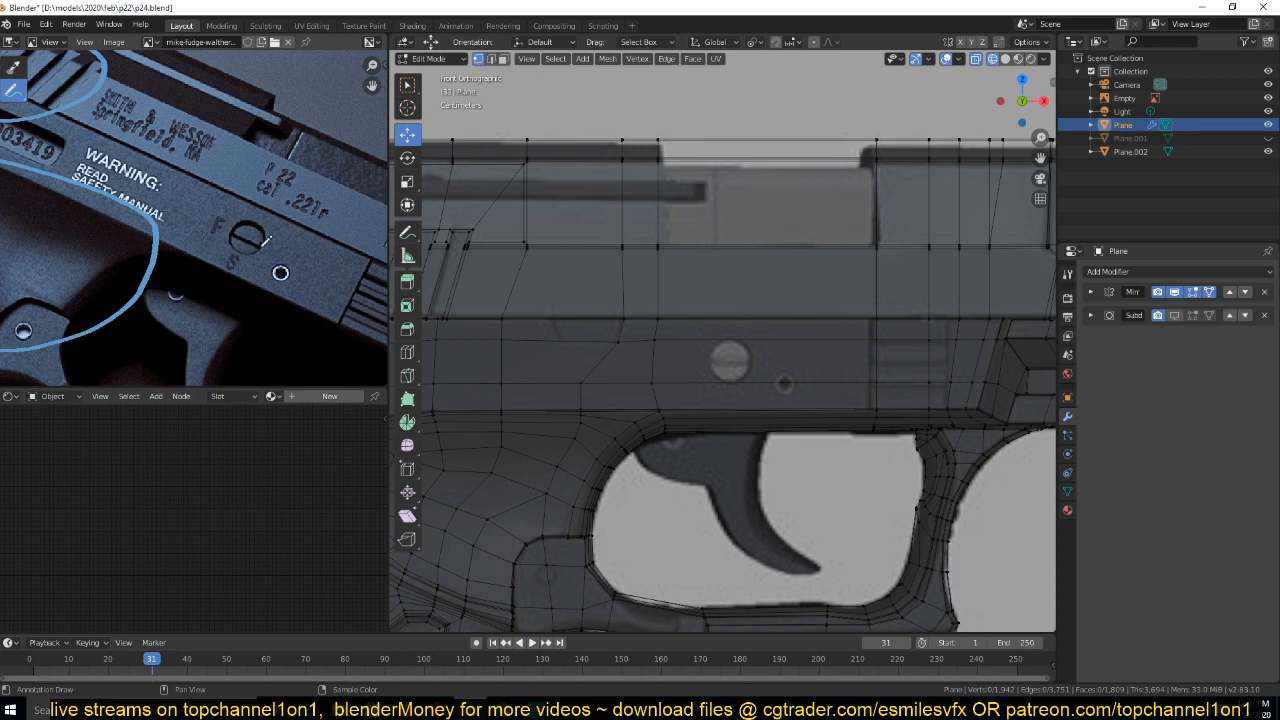
scroll(738, 285, down, 1)
Select the lengthwise edges spanning the slide and frame above the trigger opening, and subdivide them once
key(2)
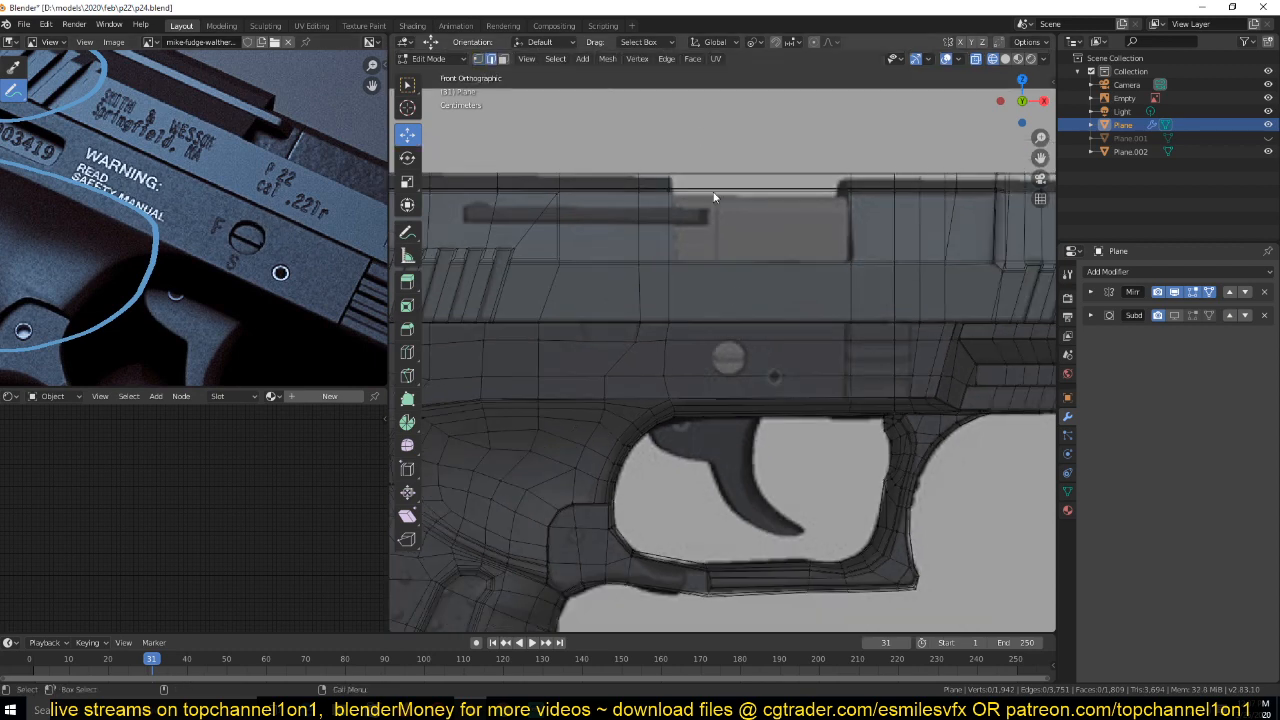
click(714, 178)
drag(737, 114, 739, 465)
right_click(765, 378)
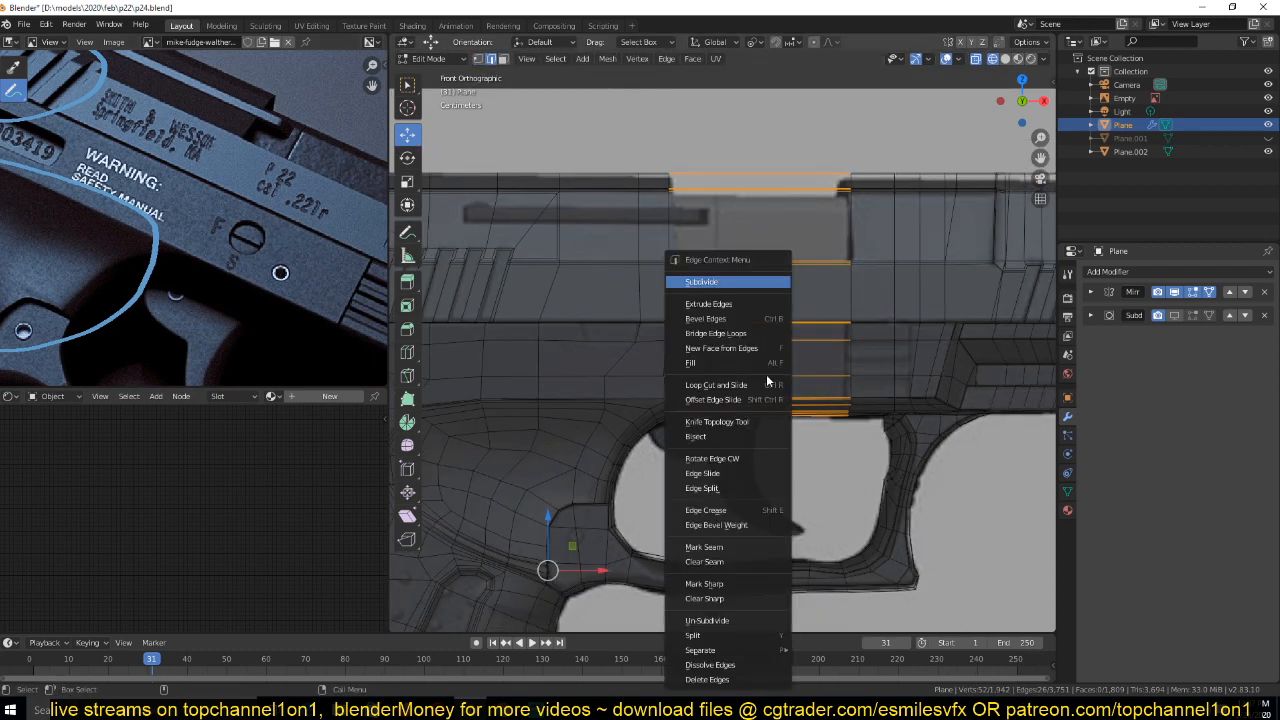
click(746, 286)
Select the new vertical edge loop above the trigger and scale it flat along the X axis
alt+click(760, 350)
key(s)
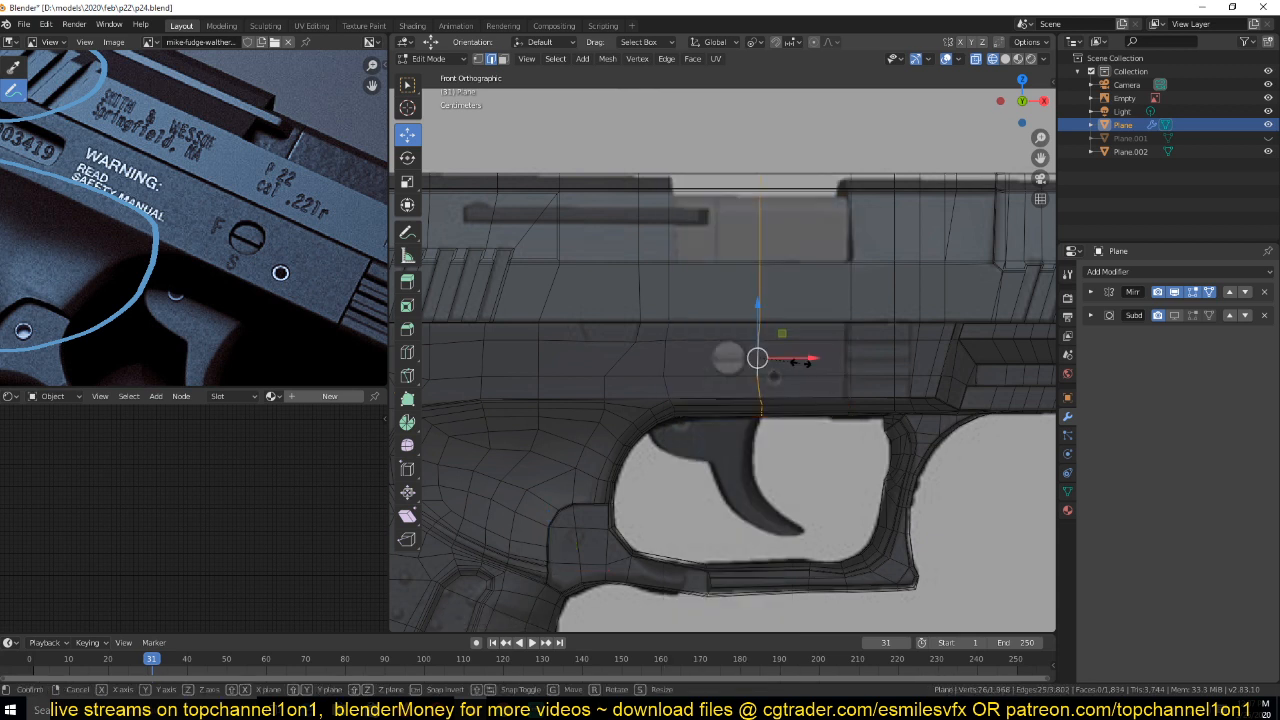
key(x)
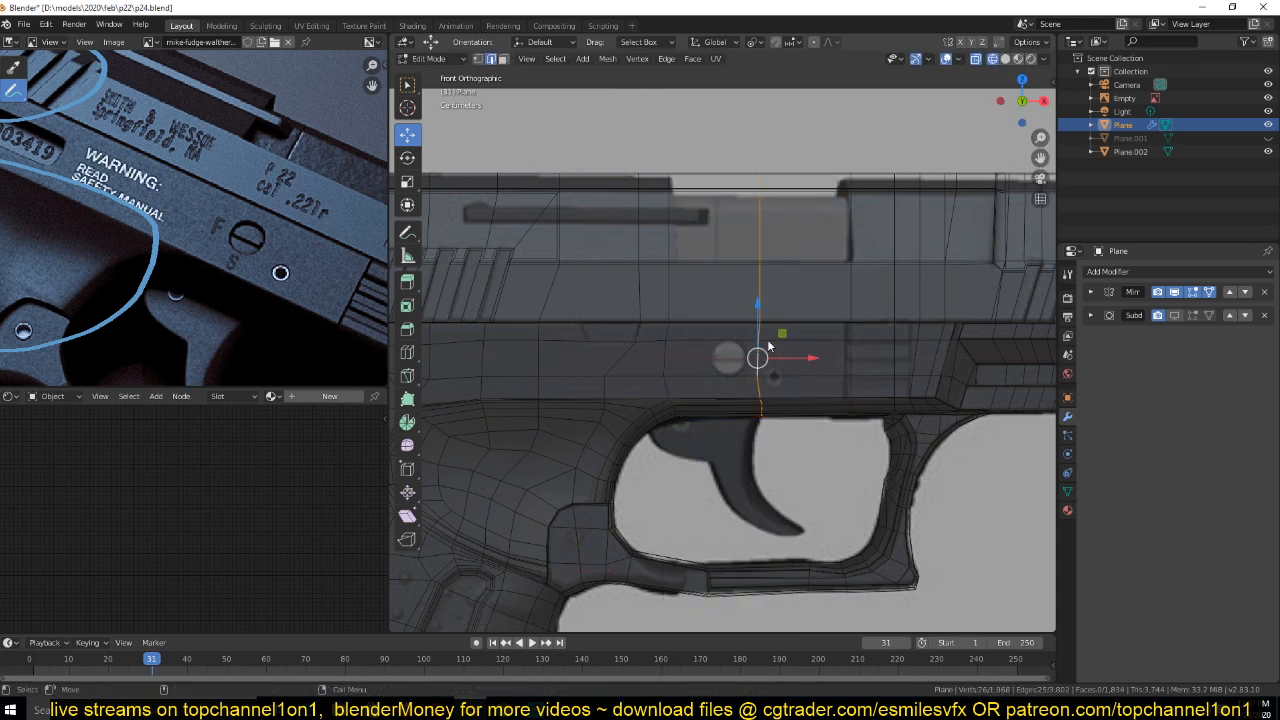
key(s)
key(x)
click(775, 343)
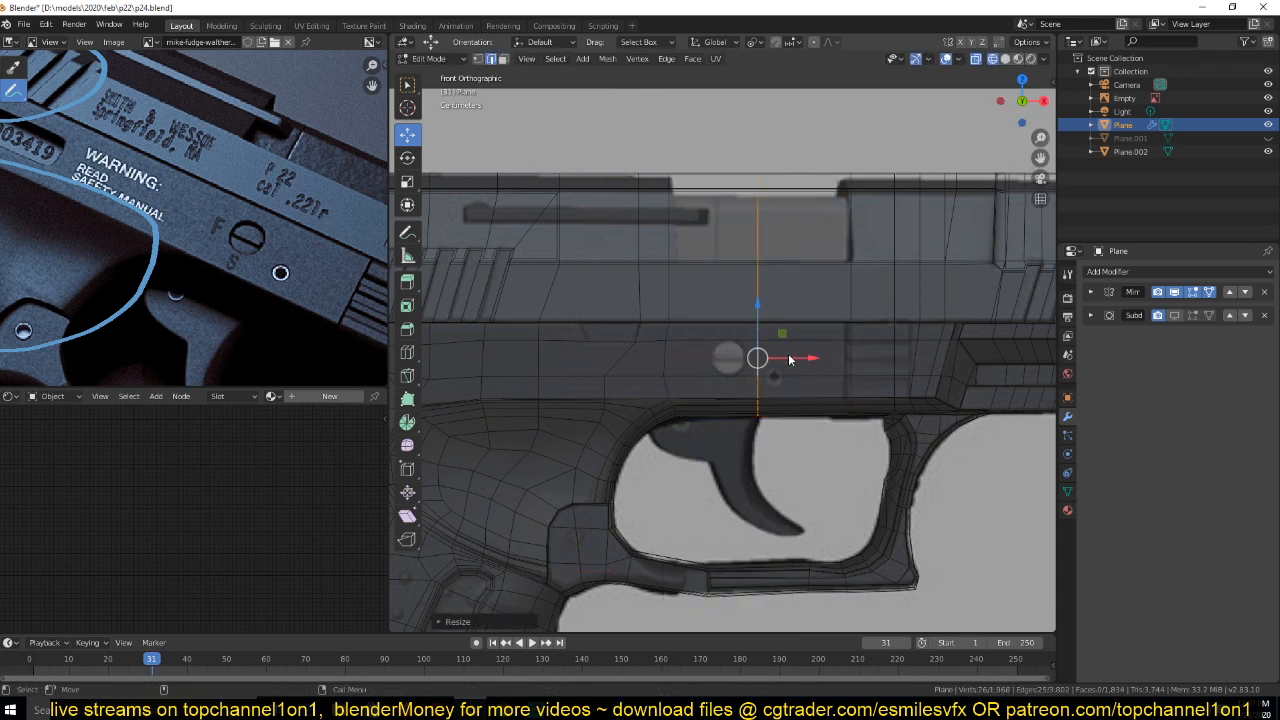
Move the straightened edge loop along X to the centre of the round screw in the reference image
key(g)
key(x)
click(758, 363)
scroll(760, 383, up, 1)
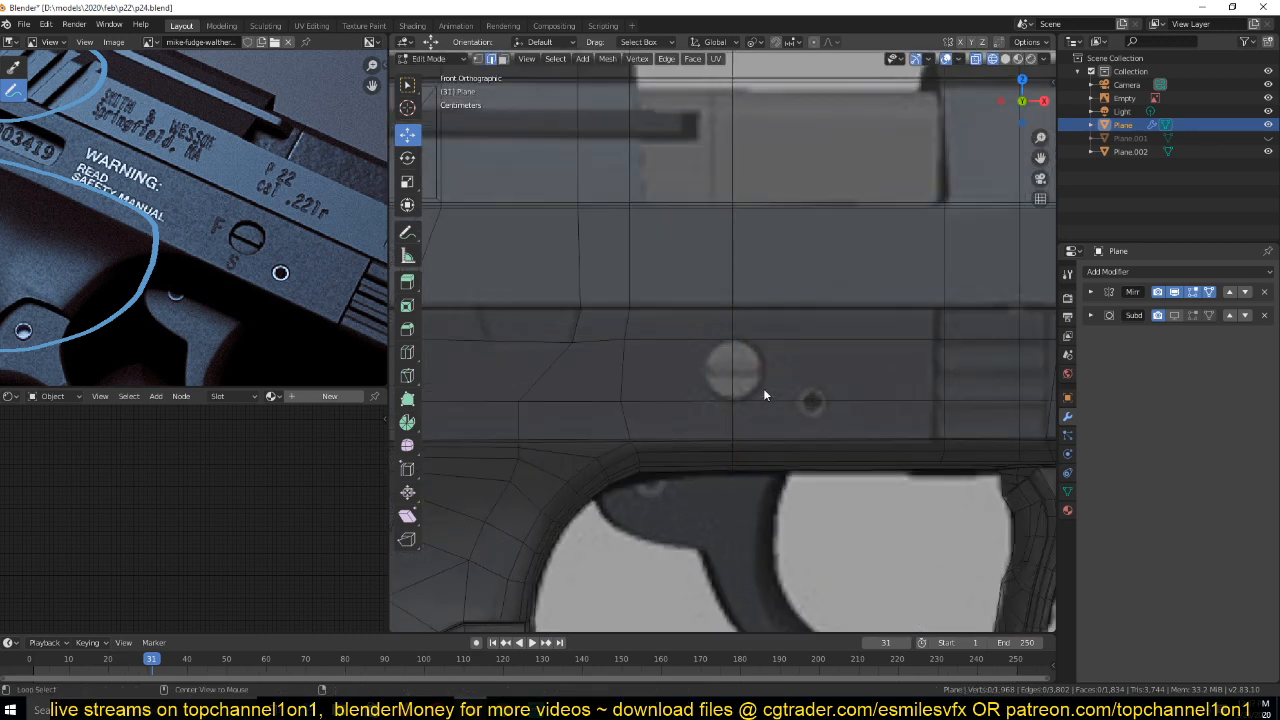
scroll(763, 388, down, 1)
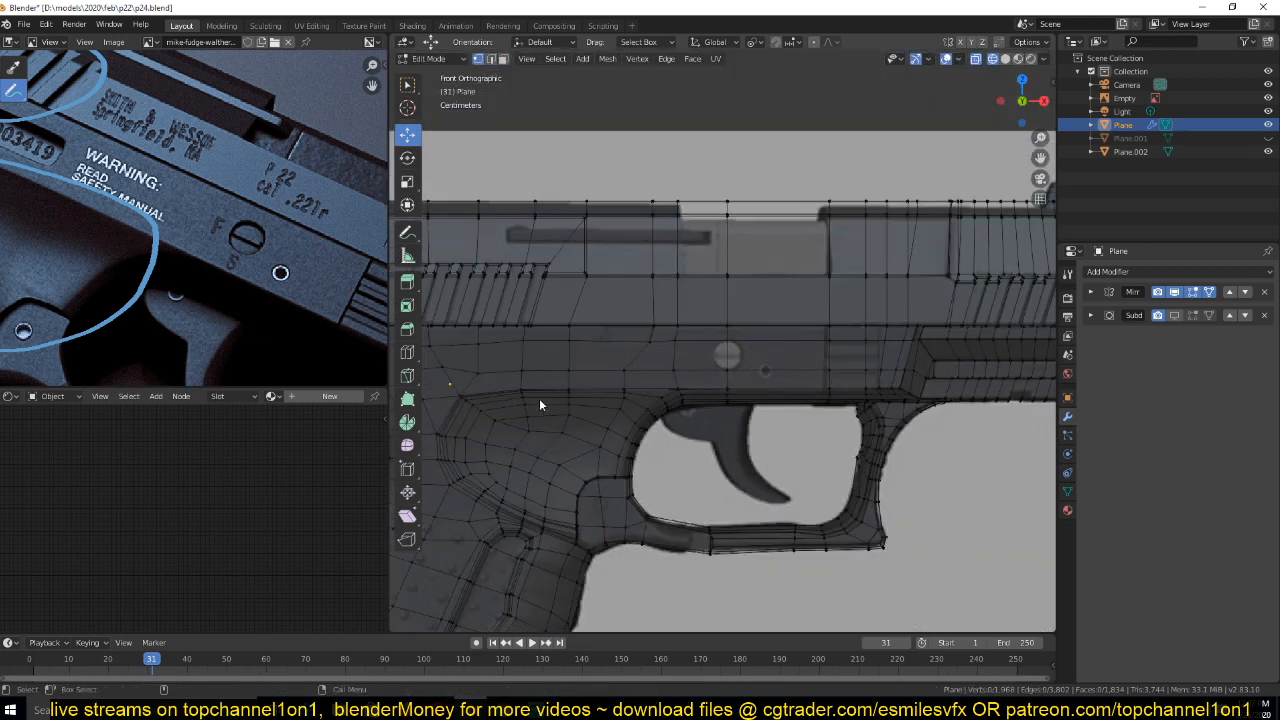
scroll(637, 402, up, 4)
click(728, 417)
scroll(730, 417, down, 7)
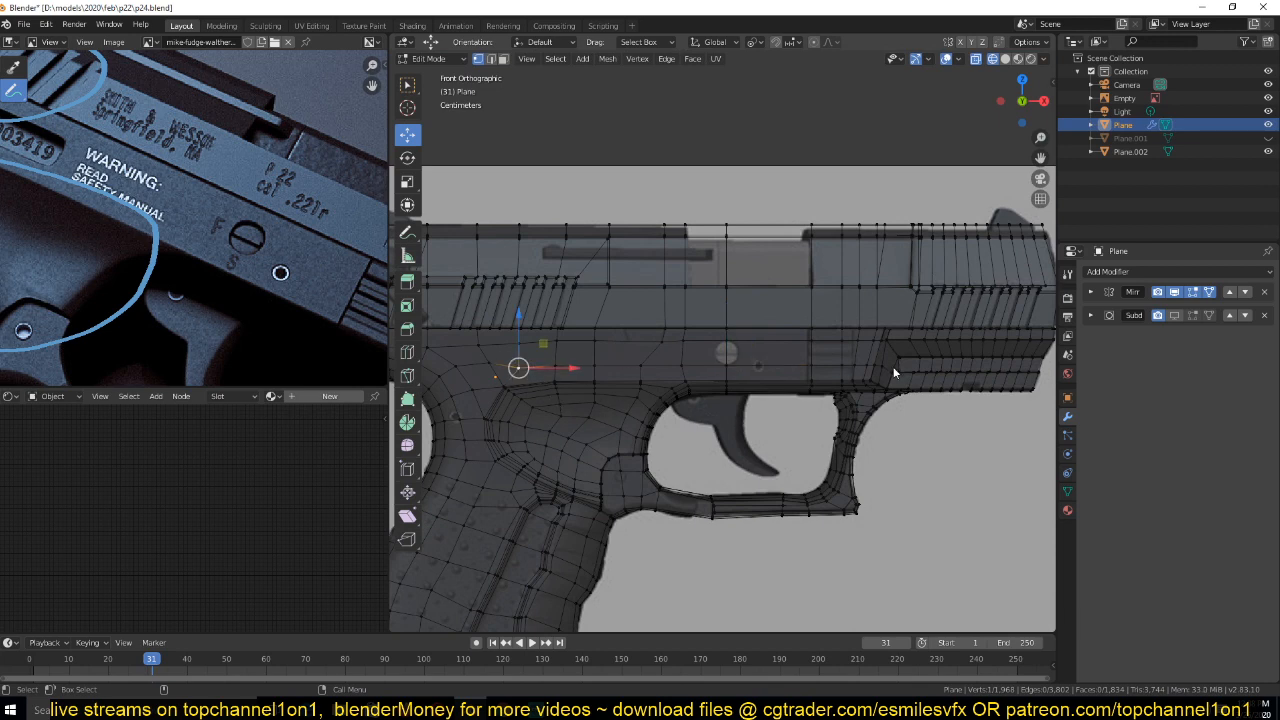
scroll(934, 380, up, 1)
ctrl+click(941, 375)
scroll(925, 393, up, 4)
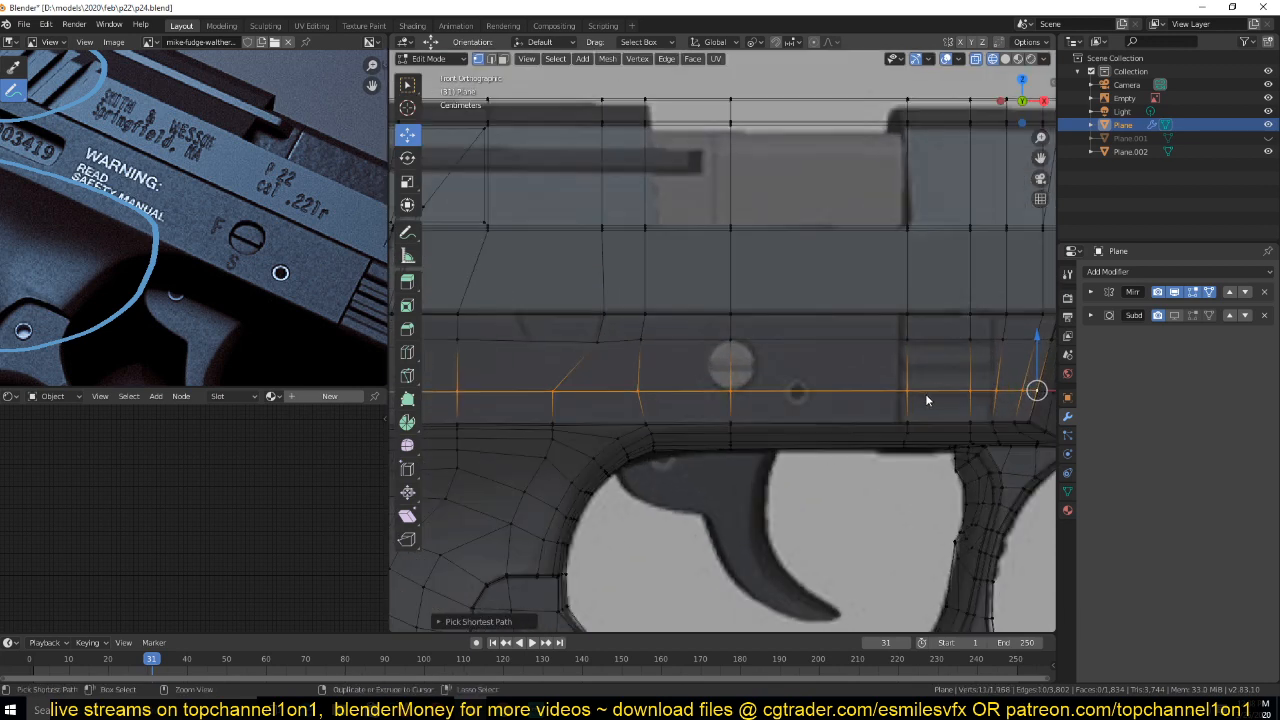
key(ctrl+z)
Select the horizontal edge path across the frame above the trigger and edge-slide it up through the round screw's centre
shift+middle_drag(775, 406, 907, 394)
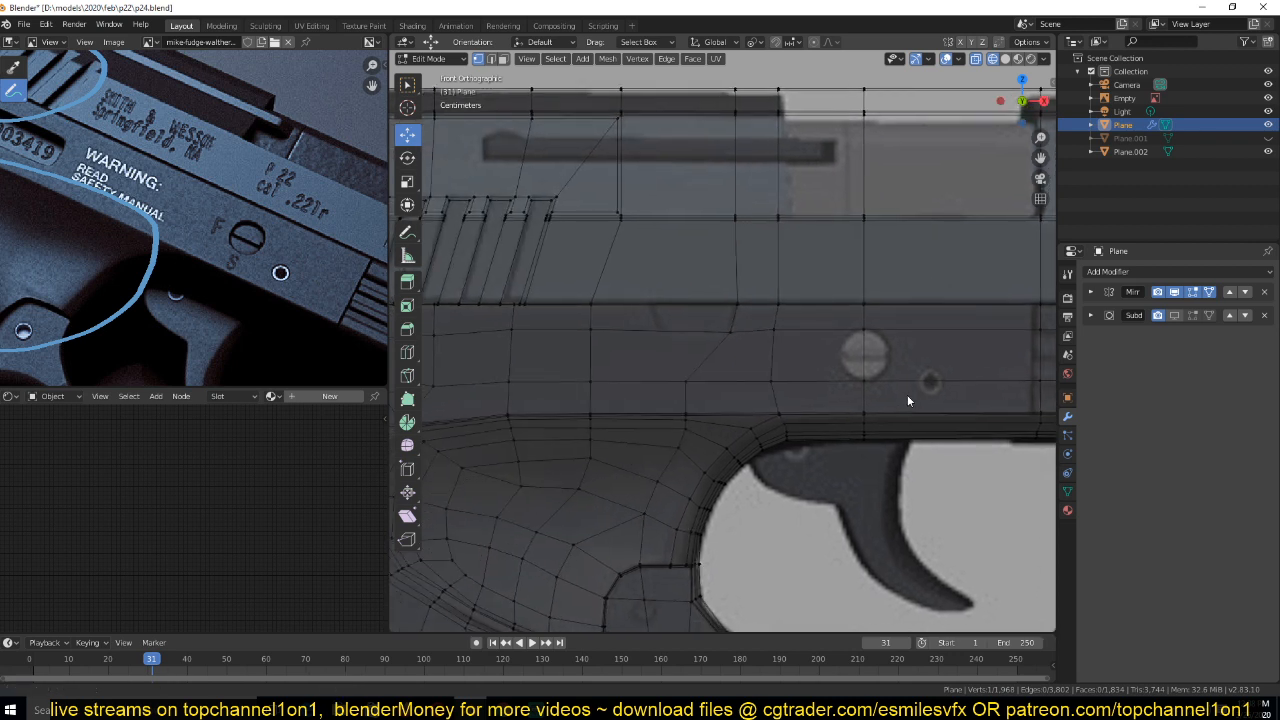
ctrl+click(510, 381)
key(g)
key(g)
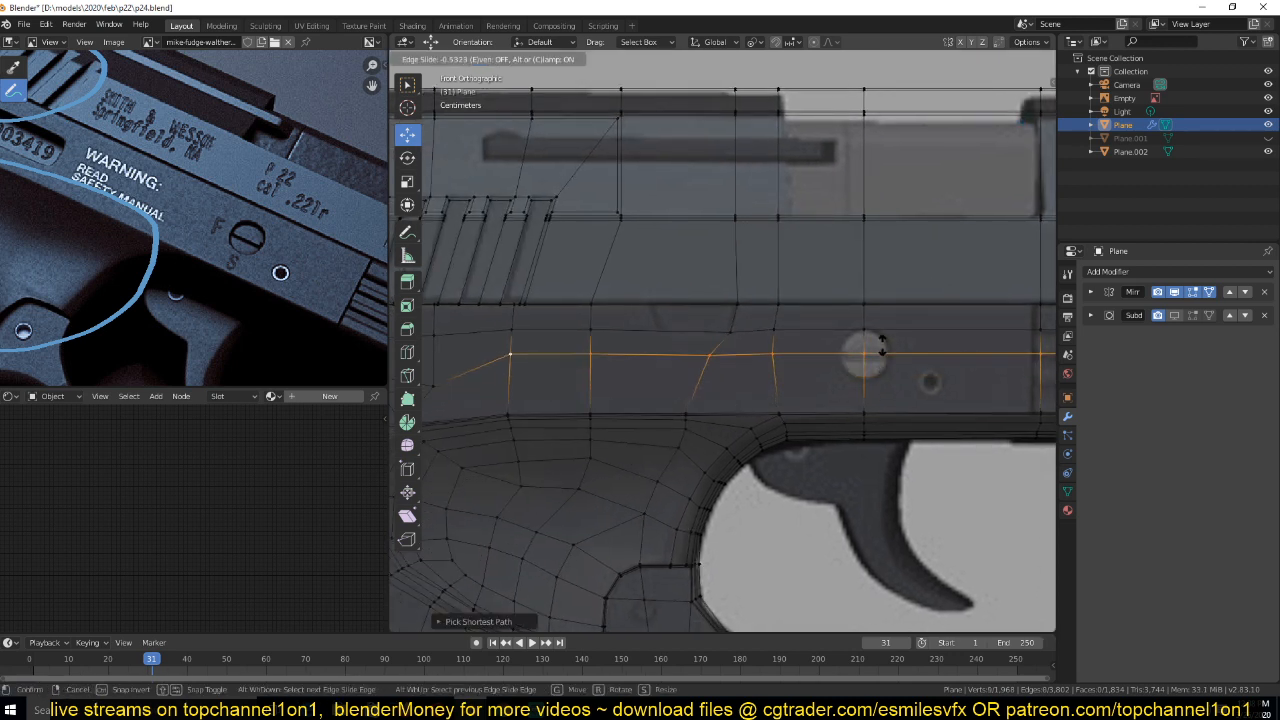
click(884, 347)
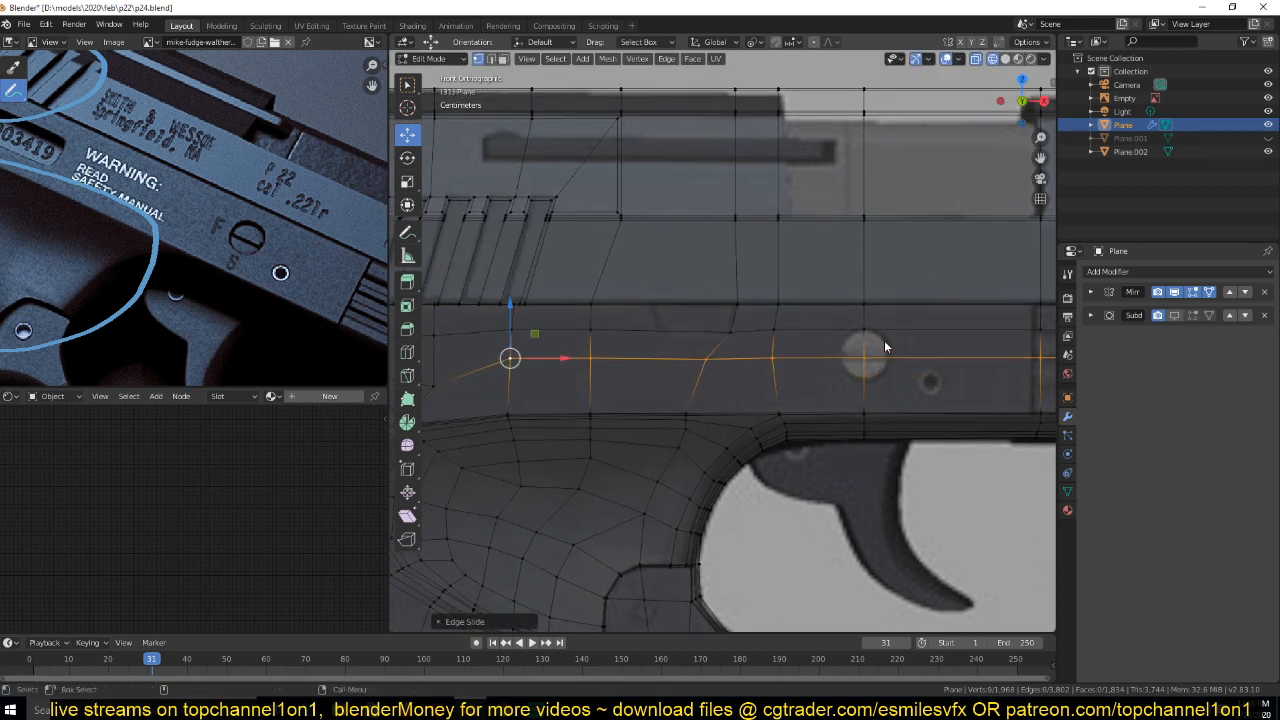
Select the horizontal edge path just above the round screw and edge-slide it up, closer to the slide's lower border
click(734, 331)
ctrl+scroll(858, 358, down, 3)
alt+click(1000, 345)
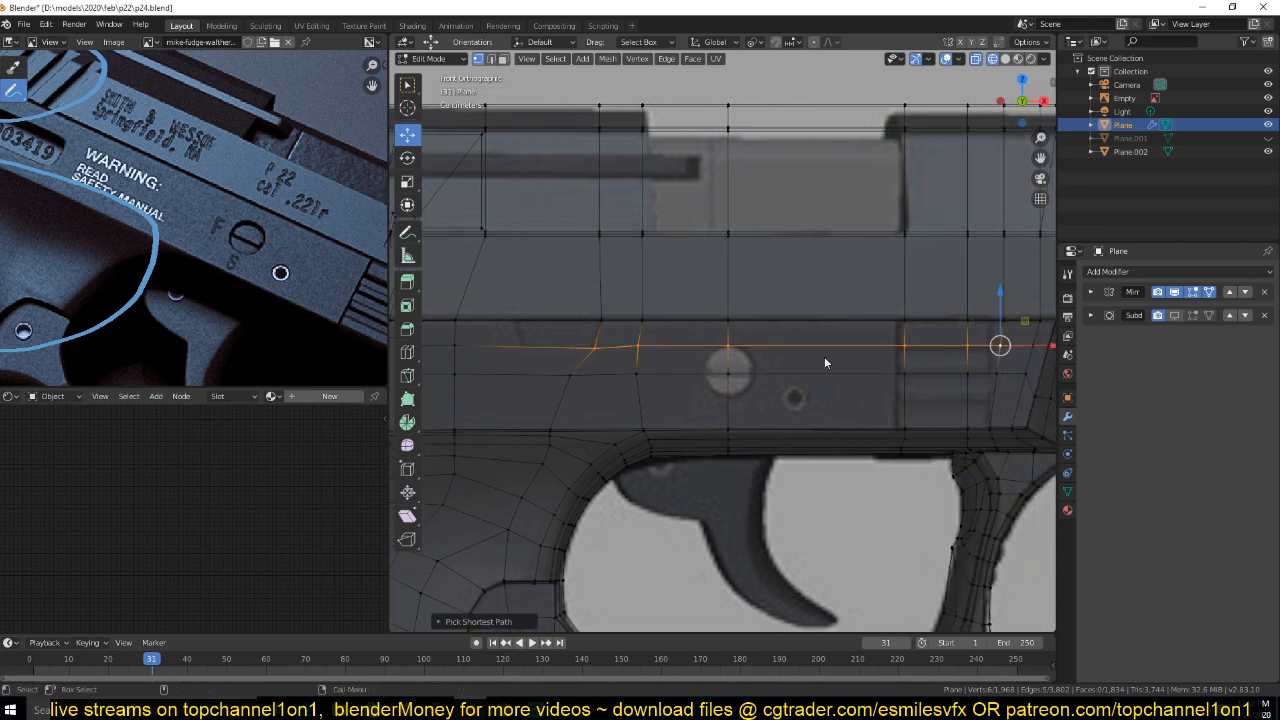
shift+click(575, 358)
shift+click(605, 352)
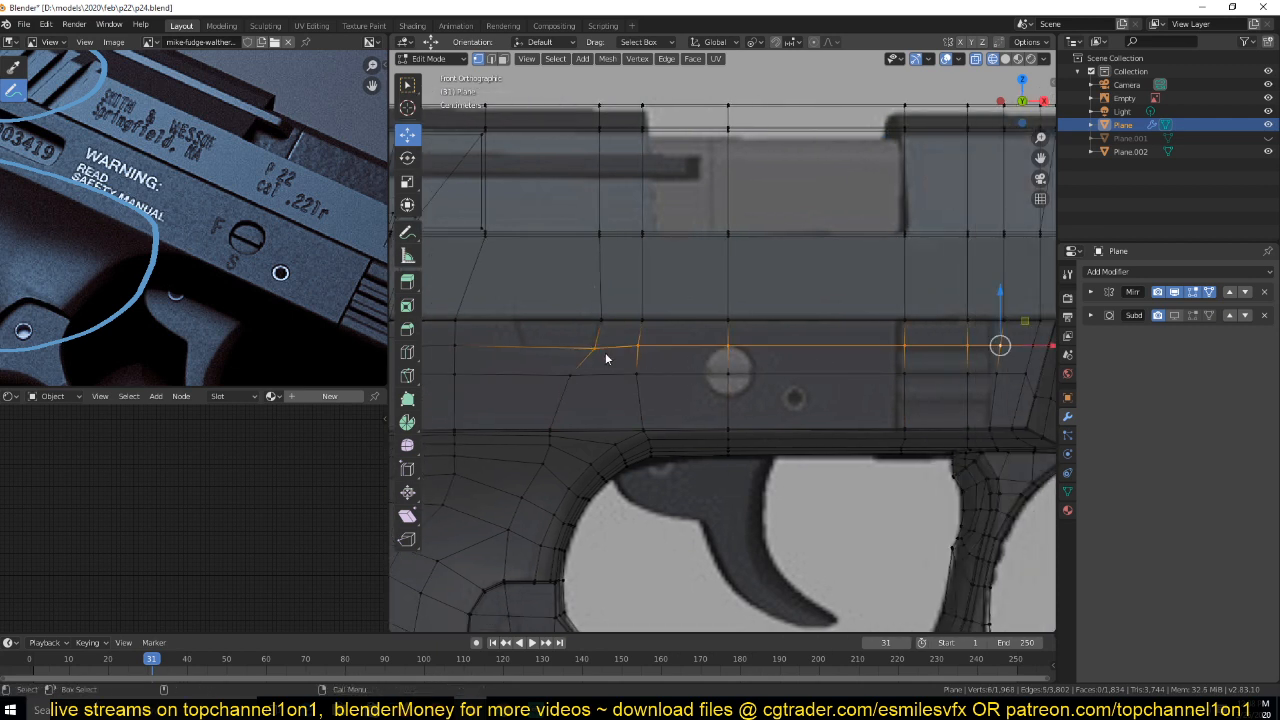
key(g)
key(g)
click(724, 369)
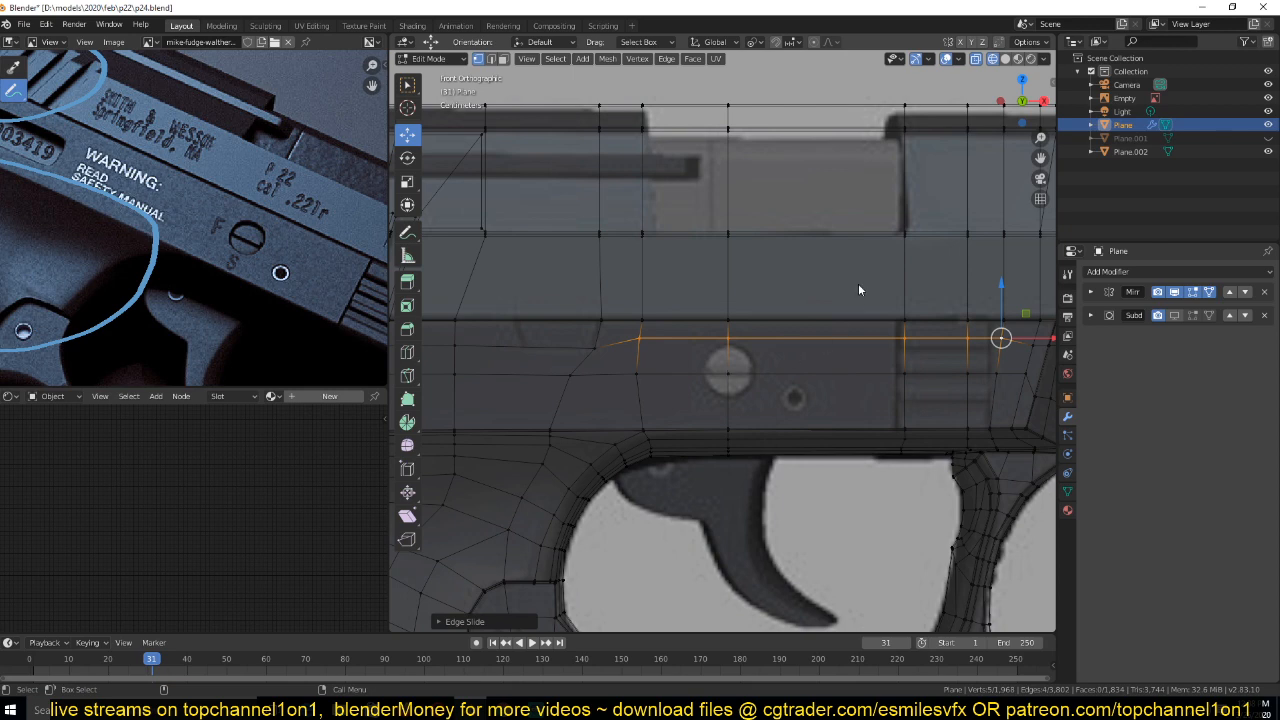
Turn on the Screencast Keys overlay for the 3D view
key(n)
click(1048, 180)
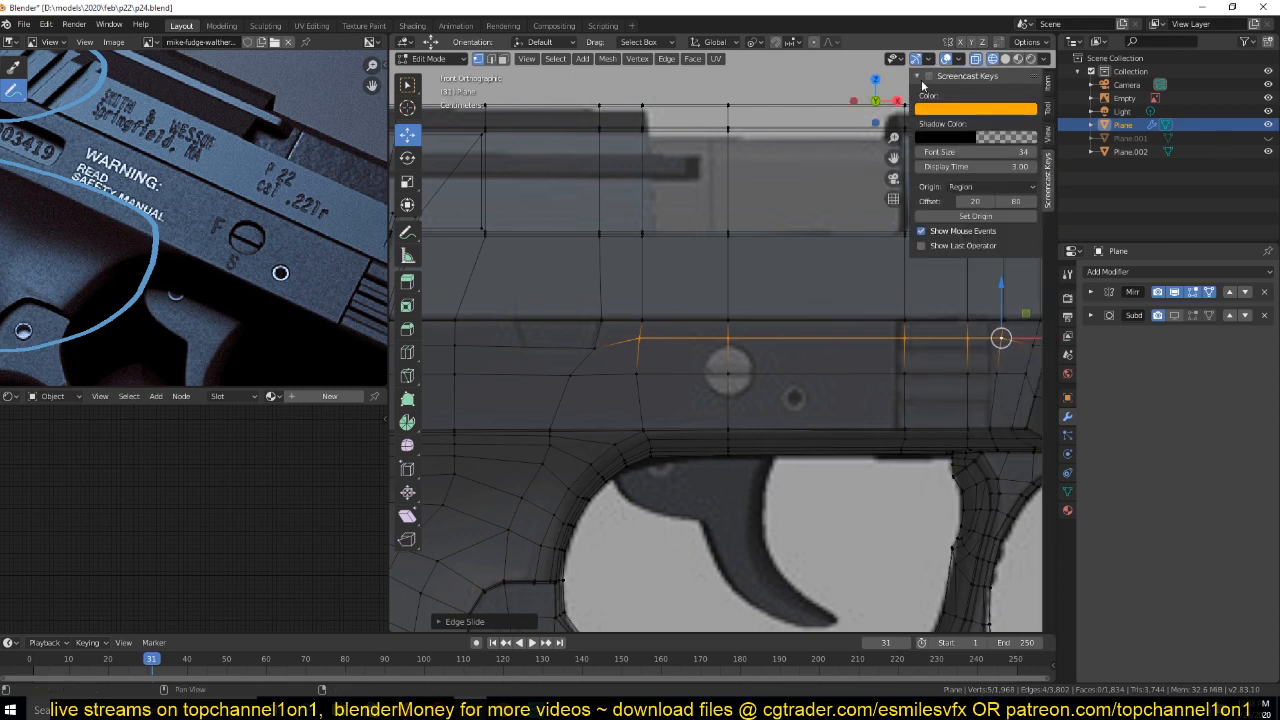
key(n)
Select only the vertex at the round screw's centre and vertex-bevel it with 4 segments and an offset of about 0.303 m
scroll(830, 395, up, 2)
key(alt+a)
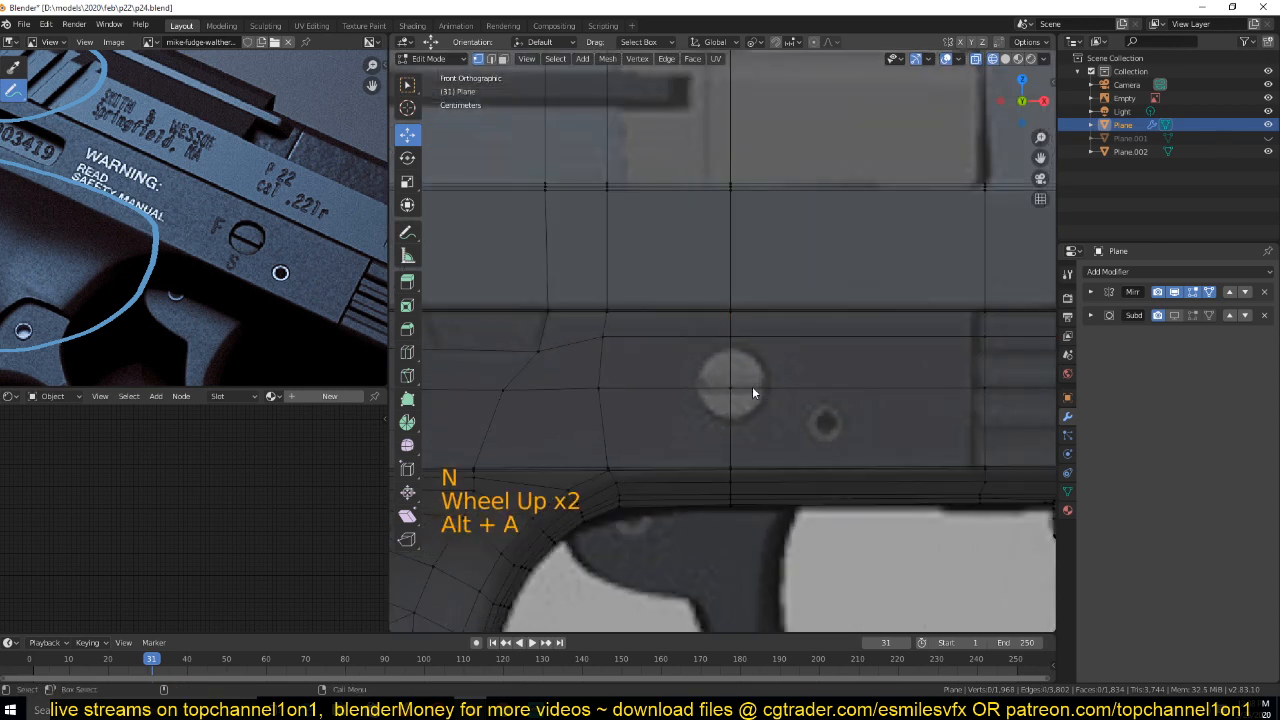
click(779, 425)
scroll(770, 420, up, 1)
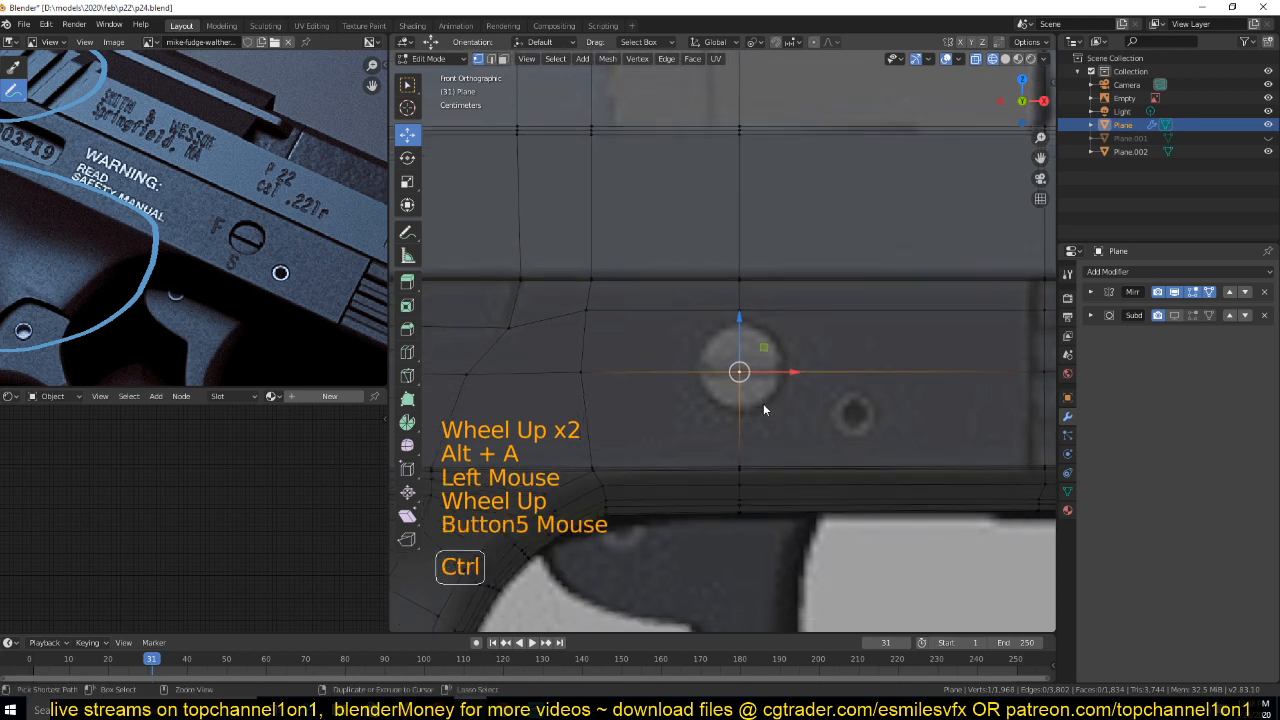
key(shift+ctrl+b)
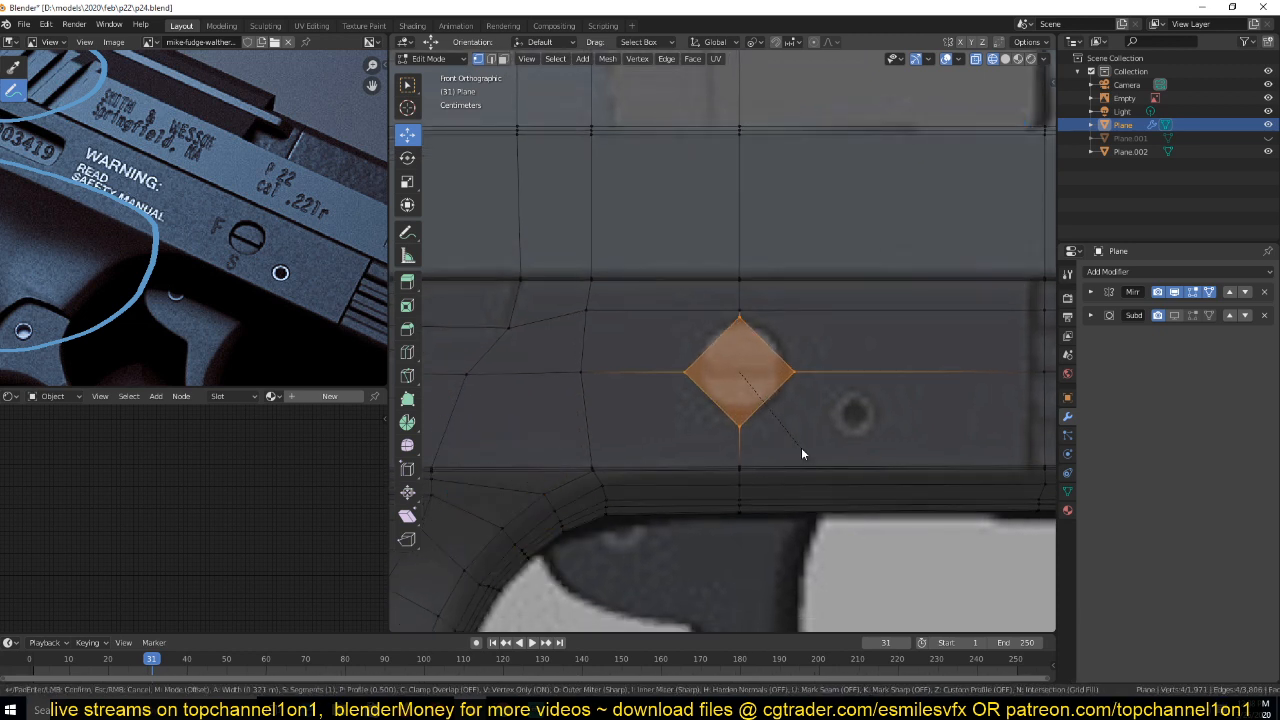
scroll(801, 454, up, 2)
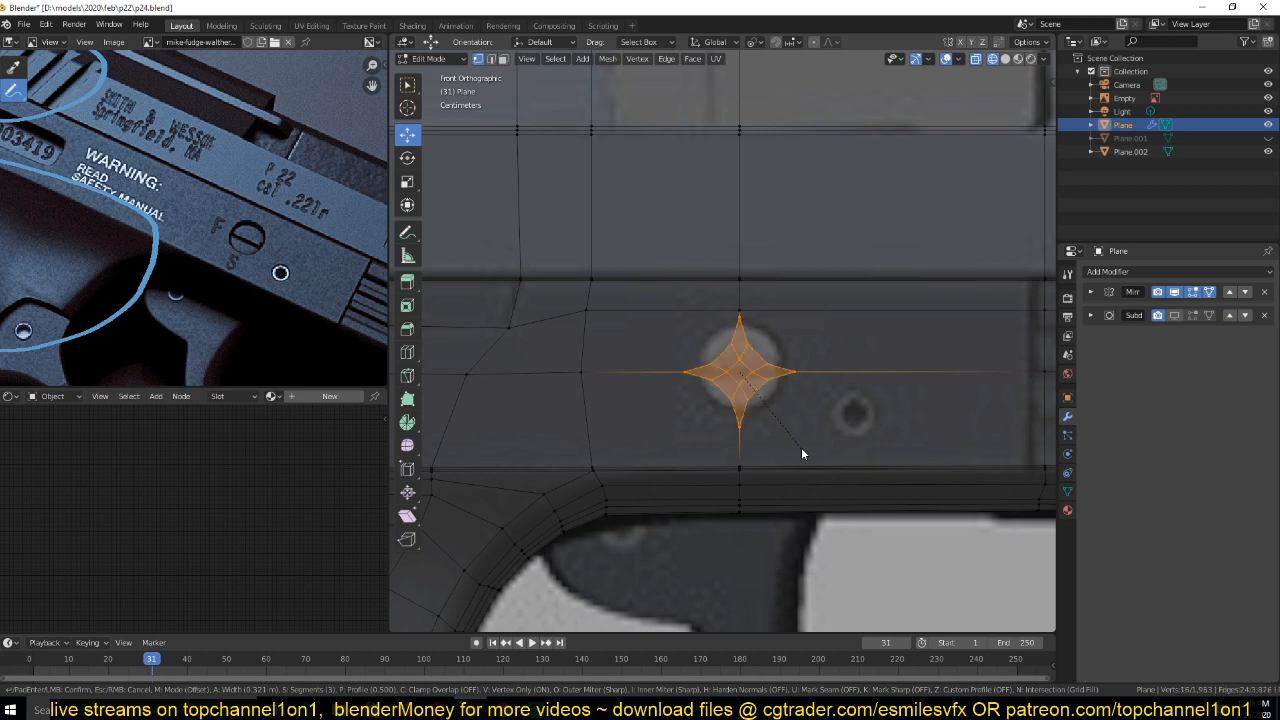
scroll(801, 454, up, 1)
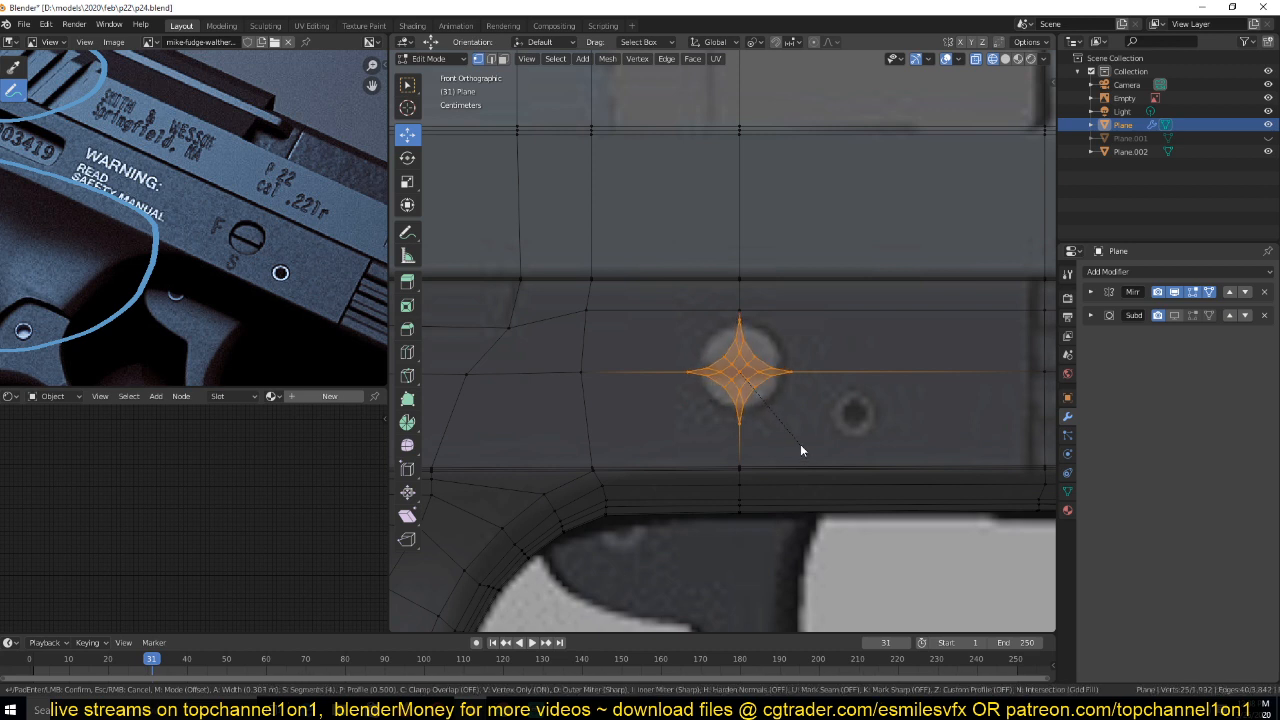
click(801, 451)
Set the bevel's profile to 0.095 and merge the resulting round patch over the screw into a single face
click(459, 622)
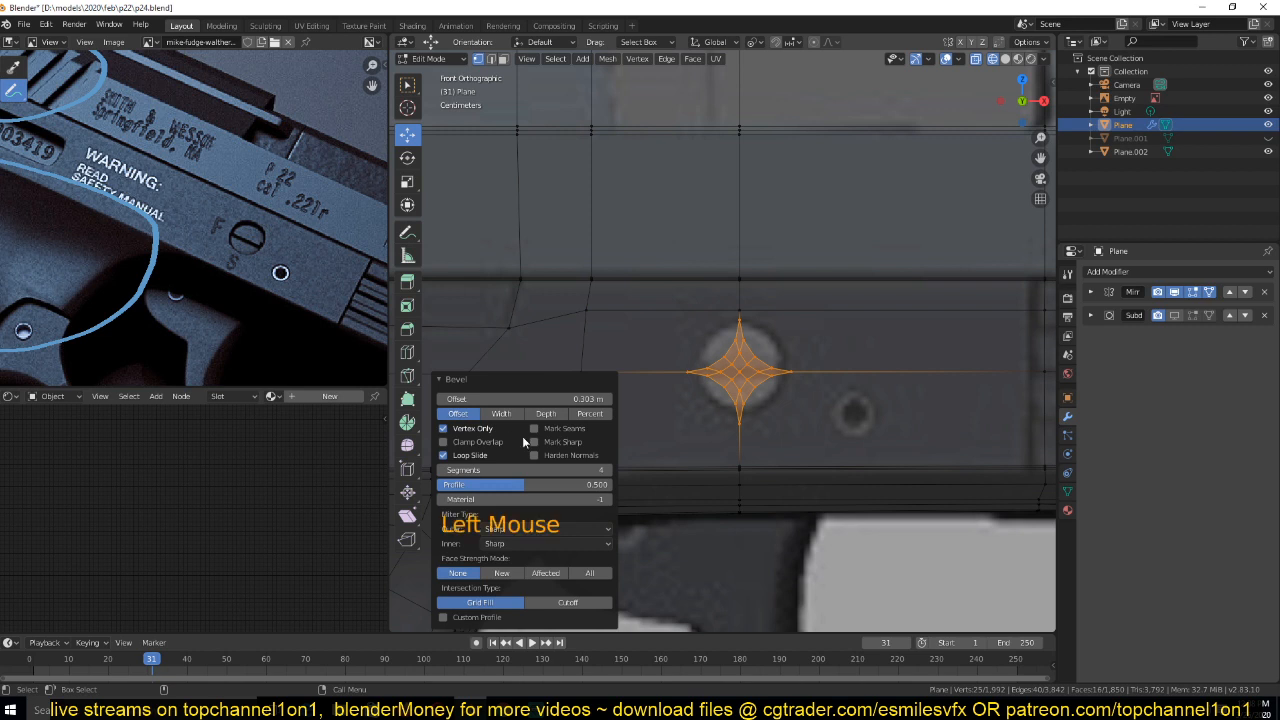
click(516, 490)
drag(516, 490, 454, 490)
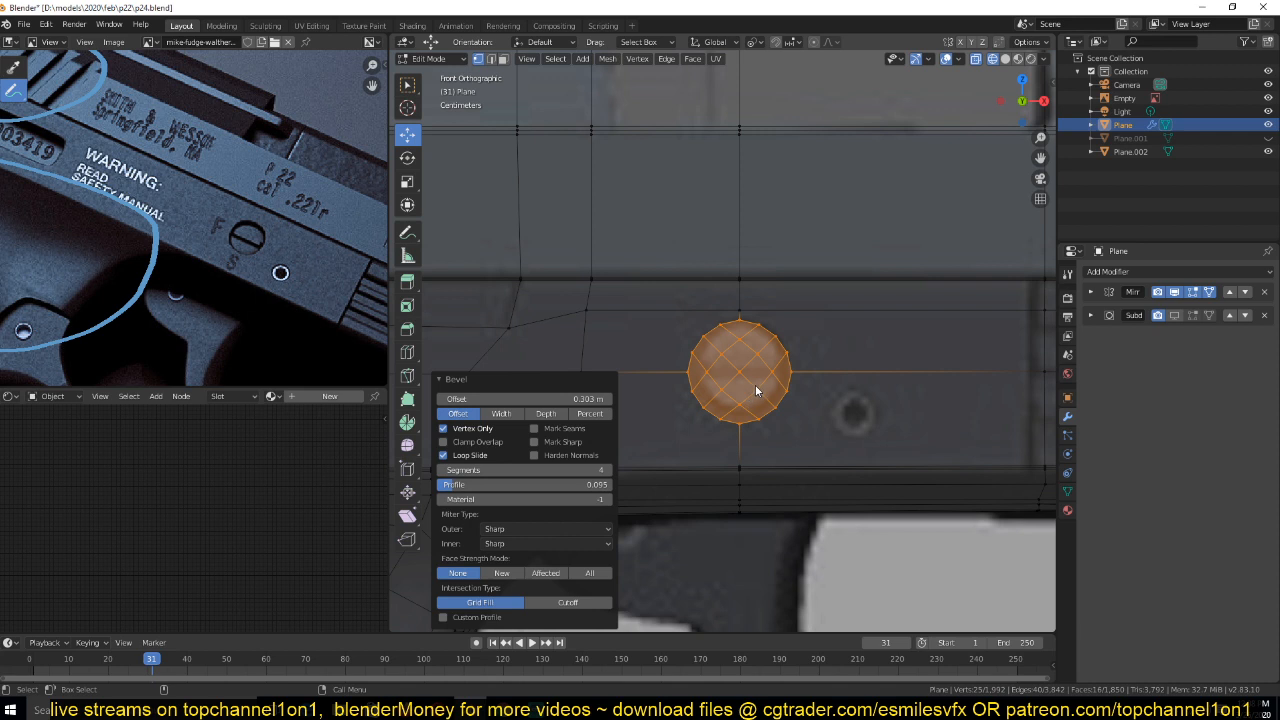
key(f)
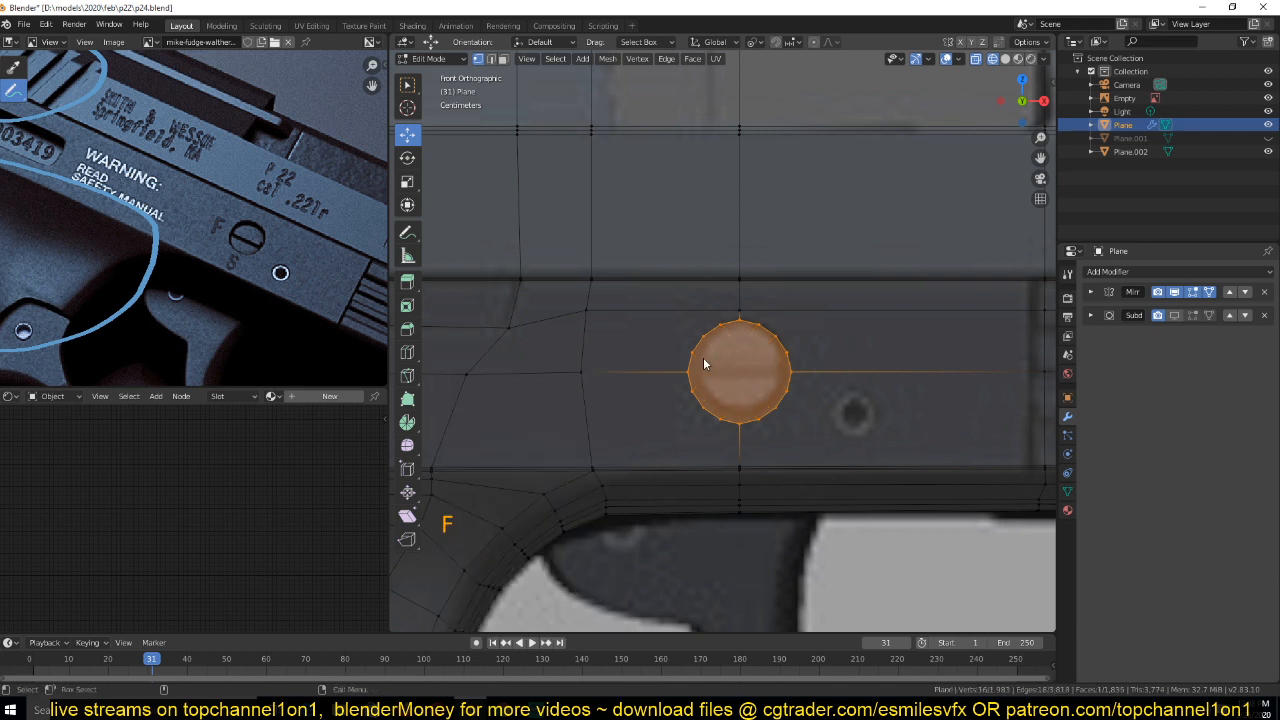
key(shift+alt+s)
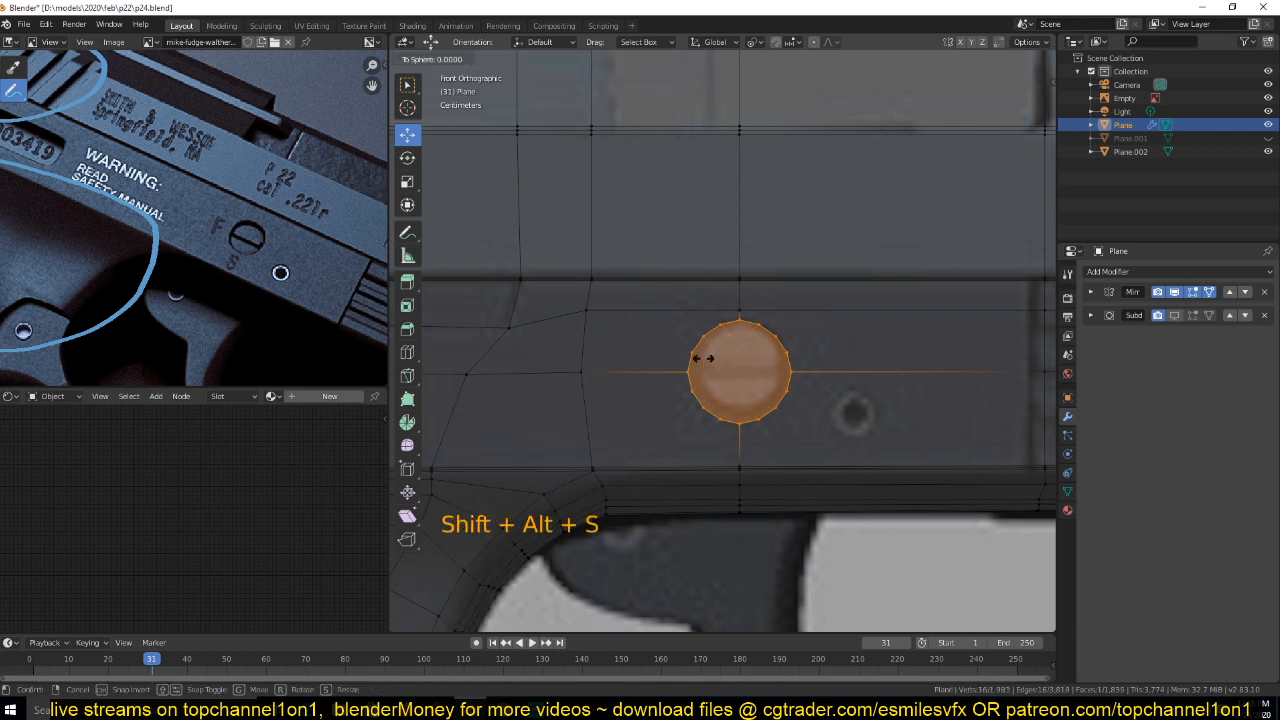
click(703, 357)
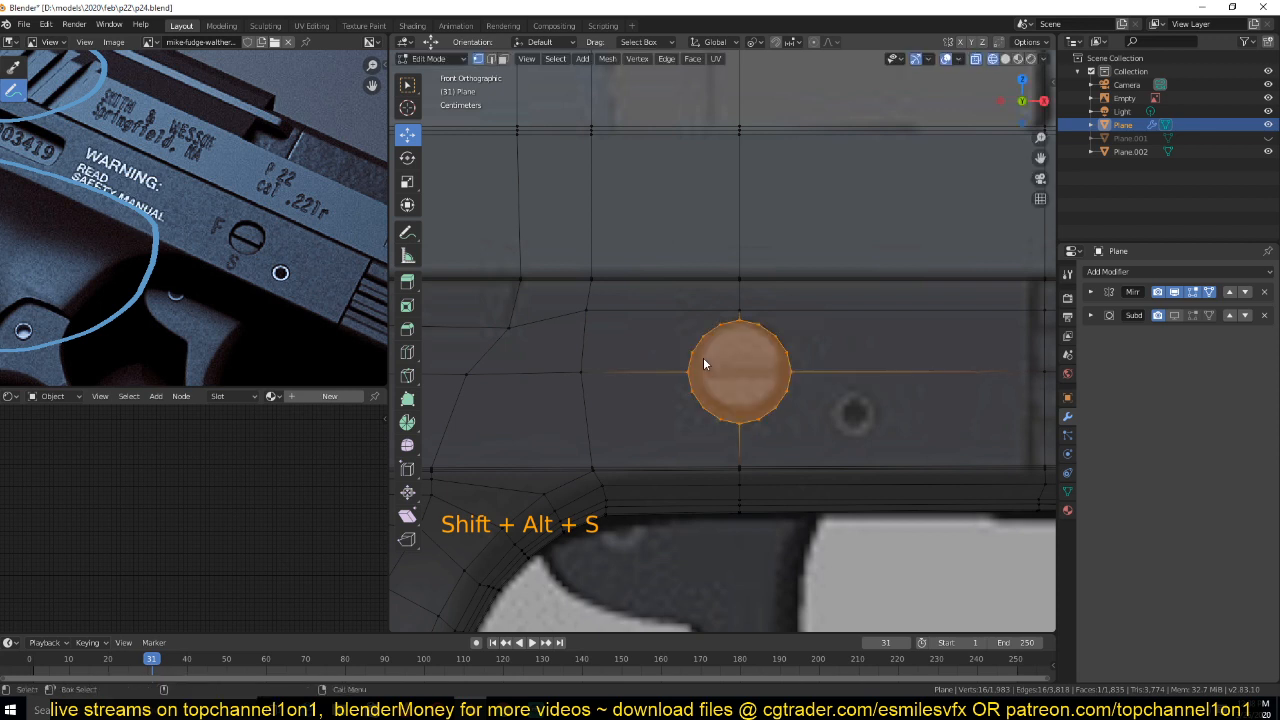
key(shift+alt+s)
right_click(785, 378)
key(shift+s)
click(787, 280)
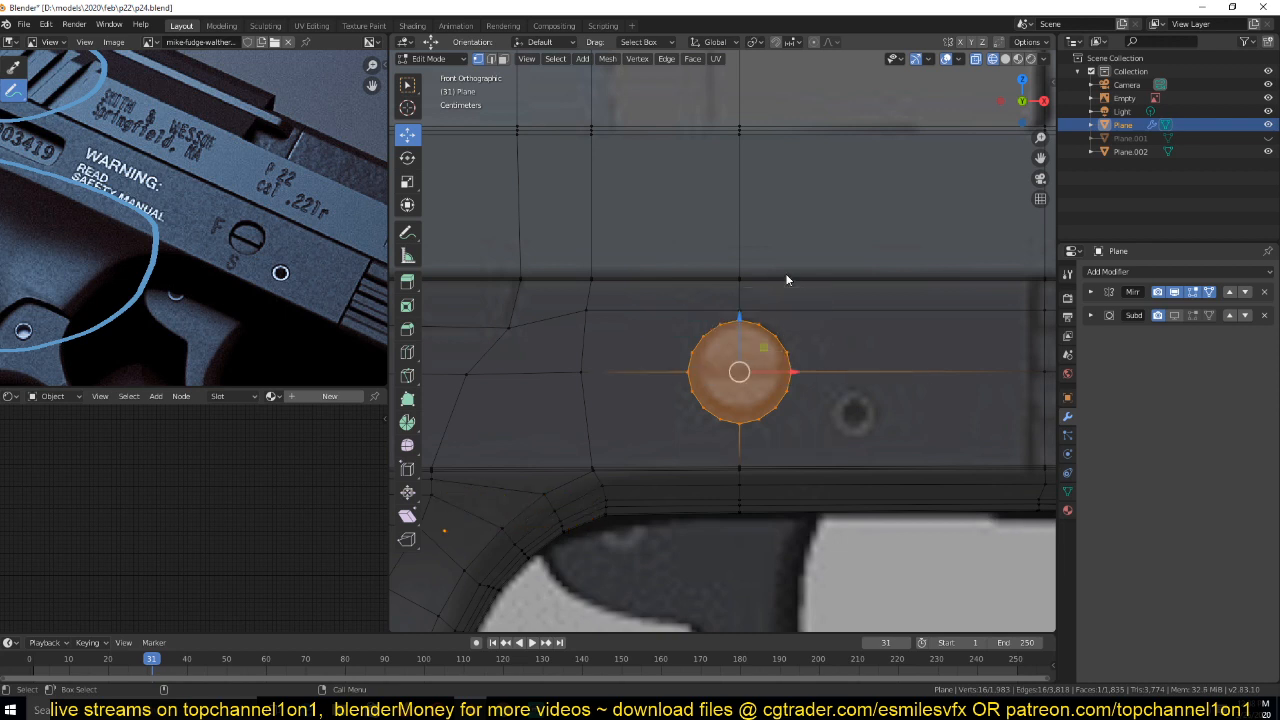
key(shift+alt+d)
right_click(799, 350)
Round the screw face's outline with To Sphere at factor 1, using Median Point as the transform pivot
key(shift+alt+s)
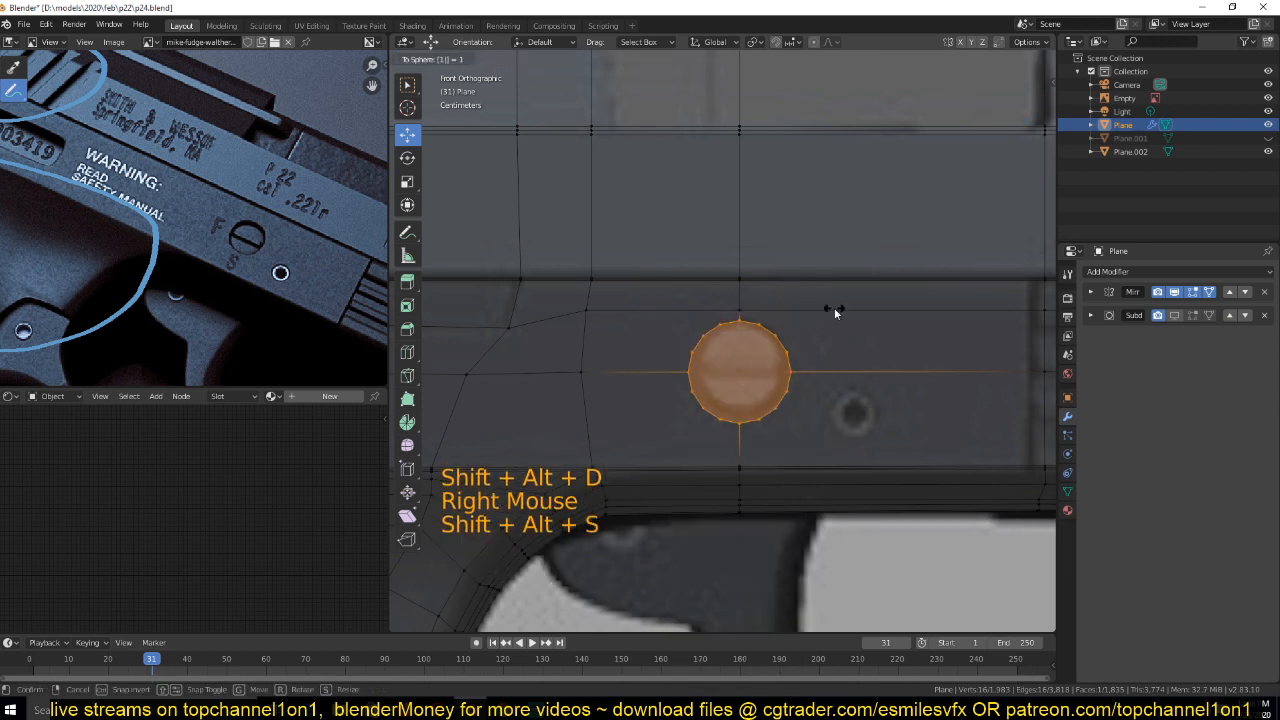
click(834, 307)
key(period)
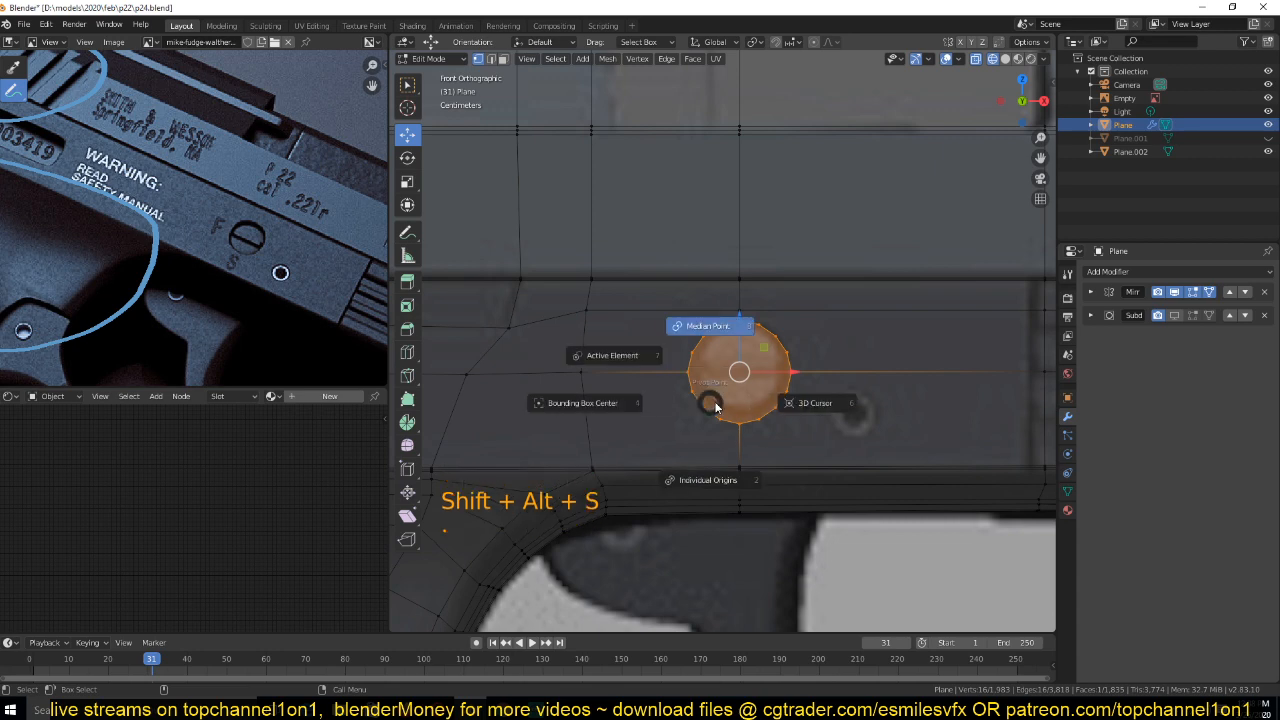
click(706, 327)
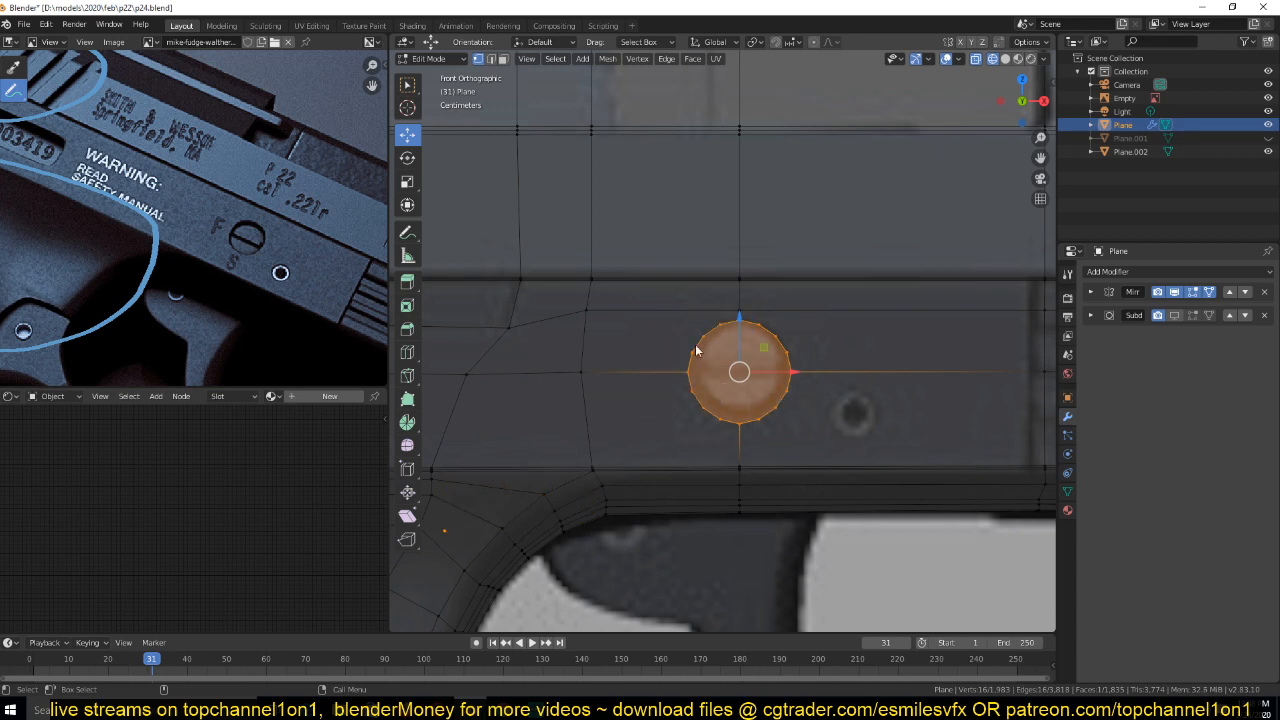
scroll(698, 358, down, 4)
scroll(818, 442, up, 4)
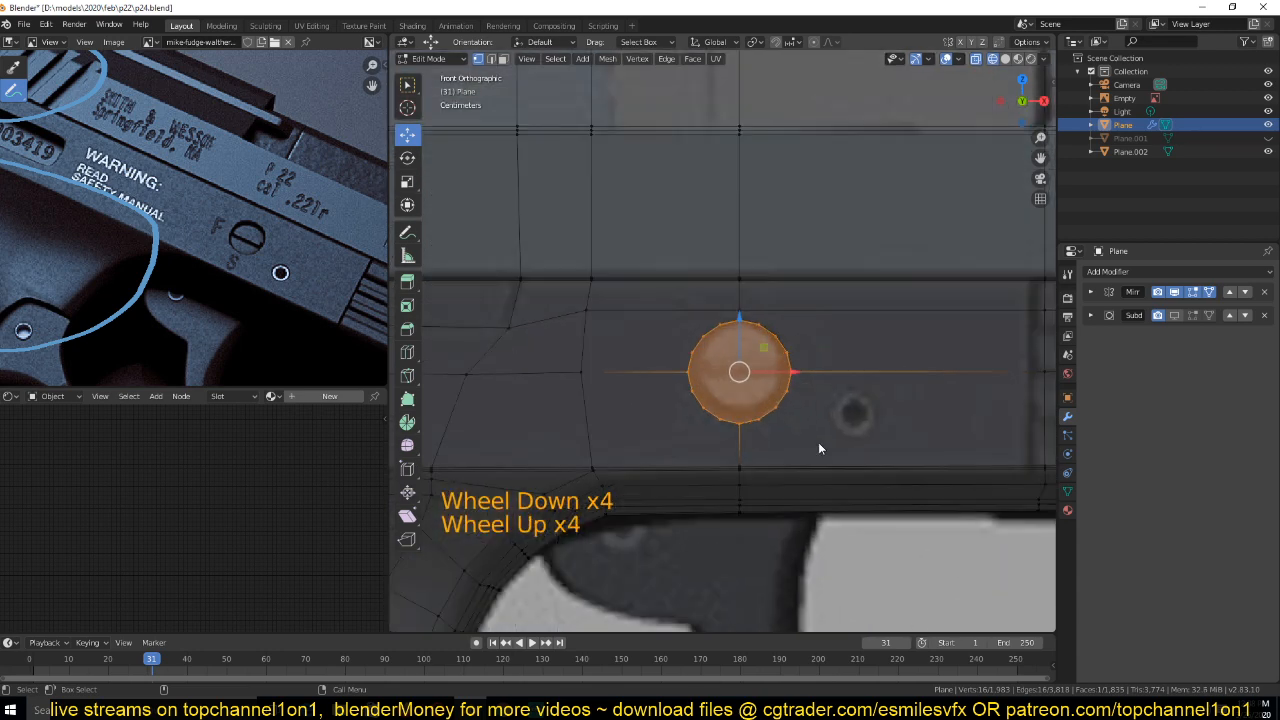
key(shift+alt+s)
click(816, 443)
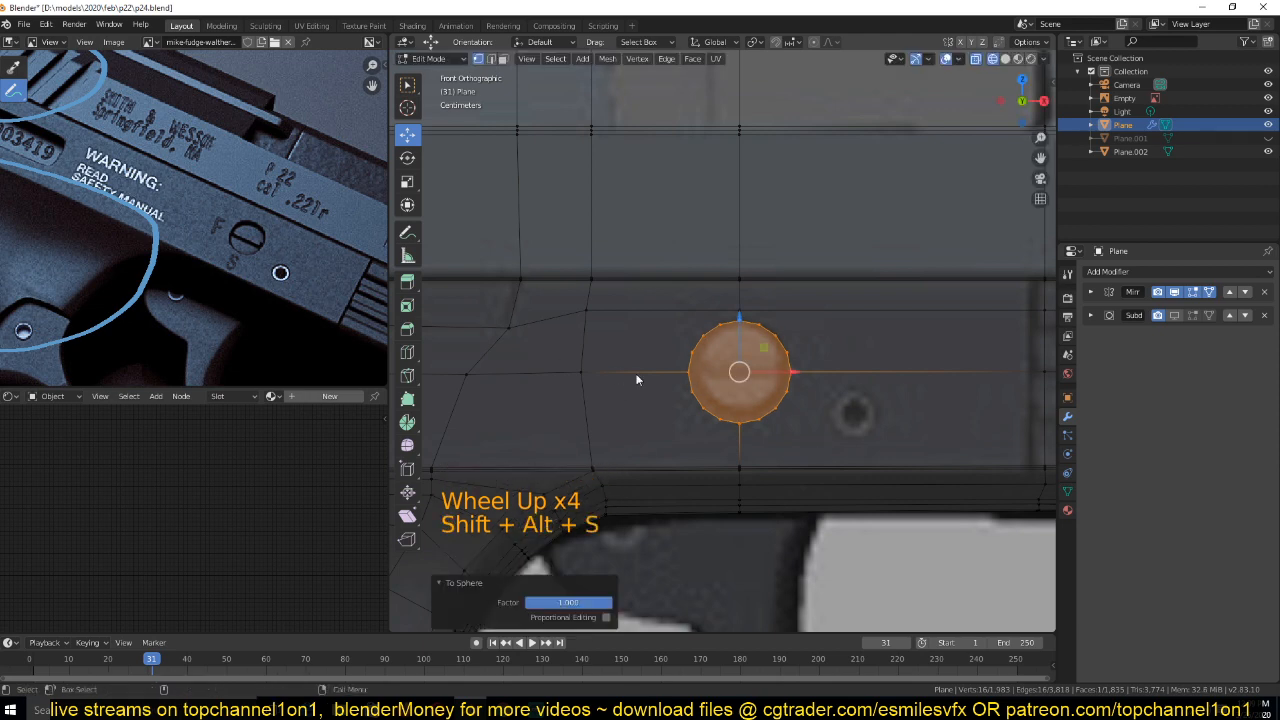
Compare the roundness and size of the new circular outline with the screw in the reference image
scroll(747, 468, down, 6)
scroll(747, 466, up, 7)
scroll(747, 466, up, 1)
scroll(746, 420, down, 1)
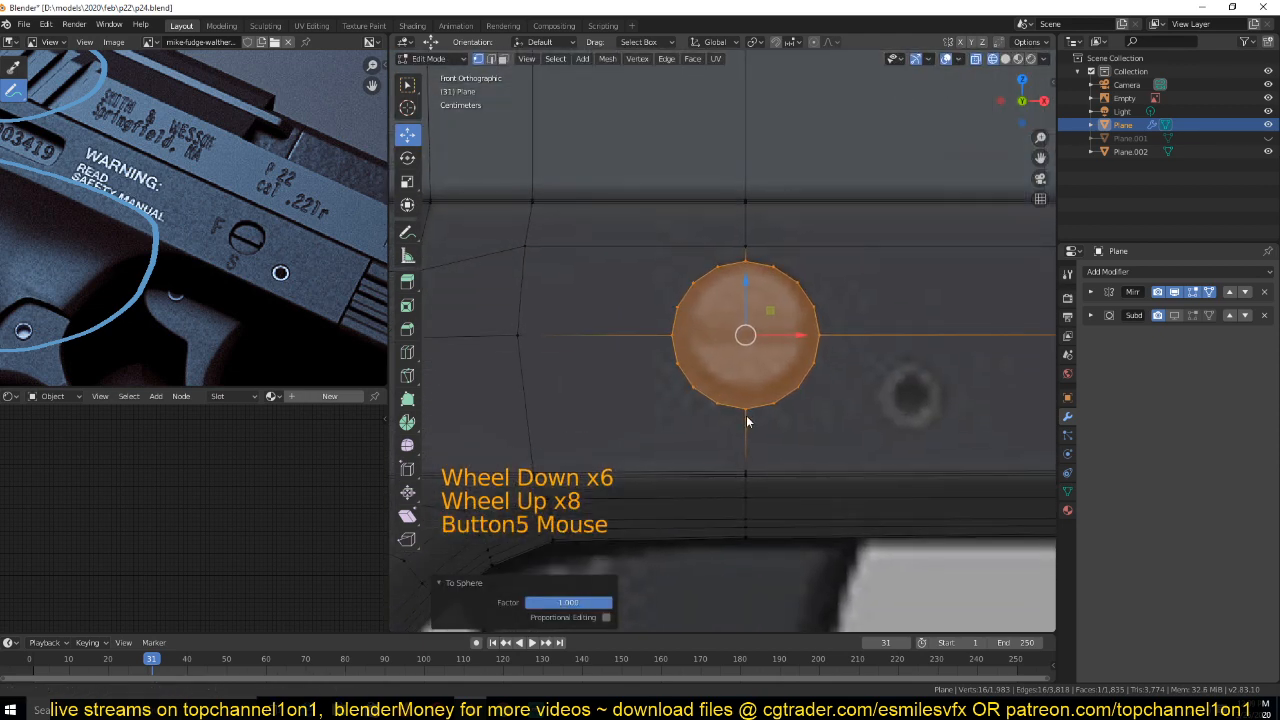
scroll(740, 310, down, 1)
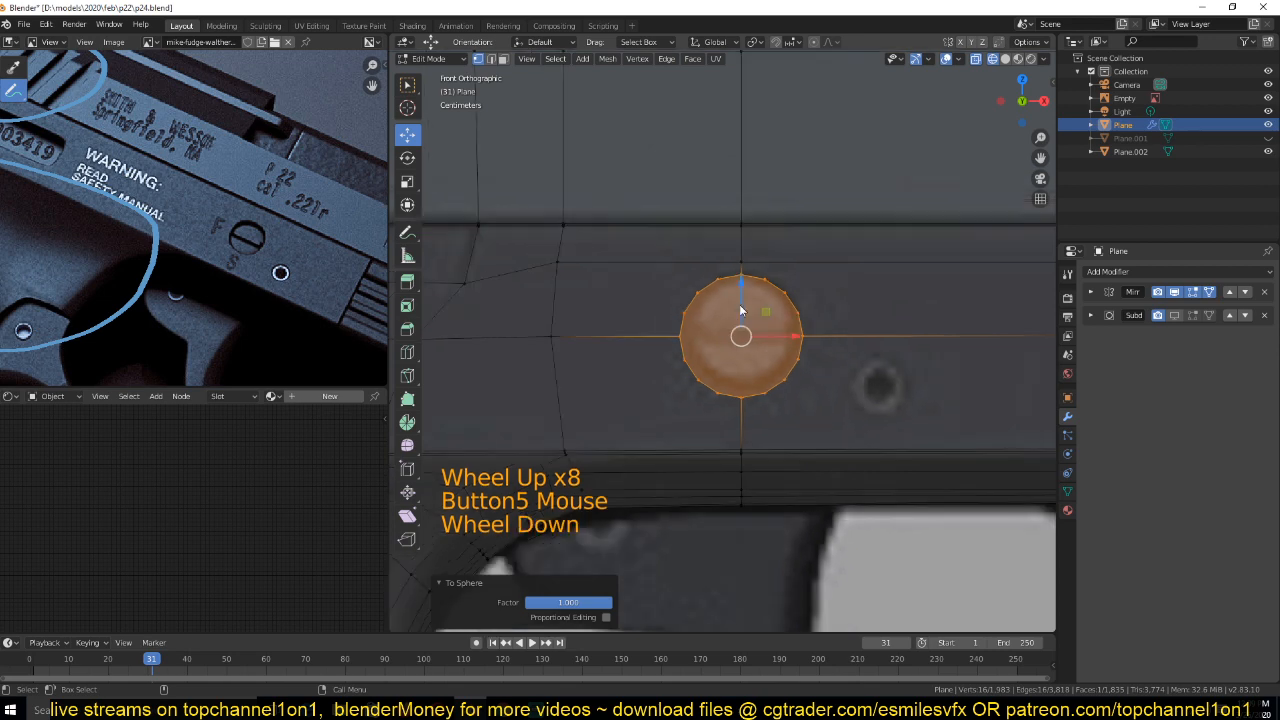
scroll(770, 337, up, 1)
scroll(757, 369, down, 1)
scroll(795, 341, up, 2)
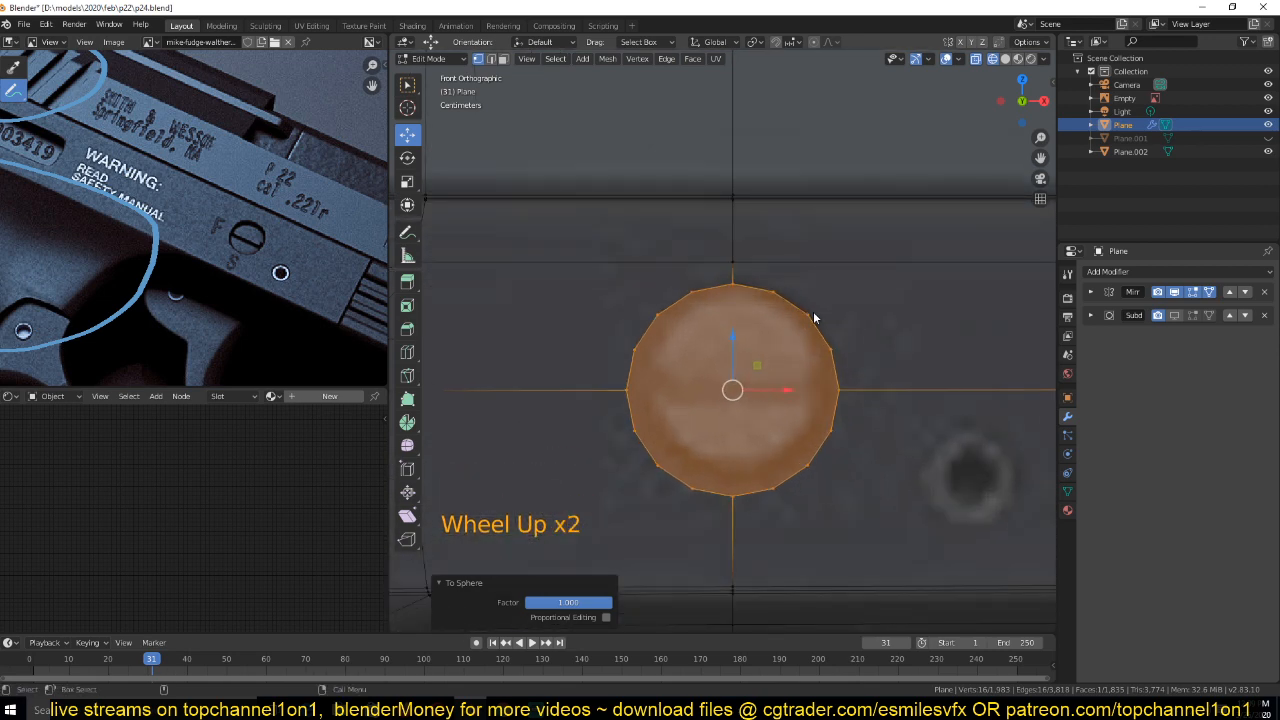
scroll(808, 317, down, 4)
Return to Object Mode, save the file, and delete the separate square plane, Plane.002, beyond the pistol's muzzle
key(Tab)
scroll(808, 346, down, 9)
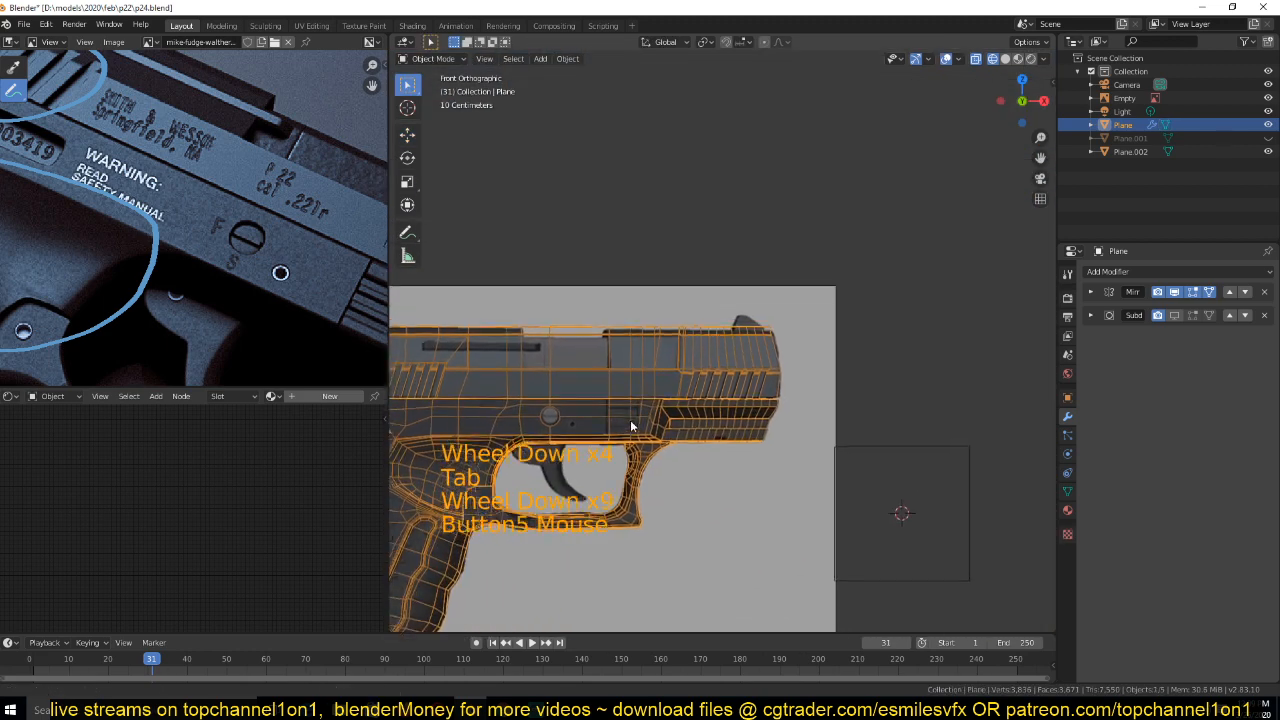
scroll(836, 245, down, 1)
key(ctrl+s)
double_click(792, 500)
key(x)
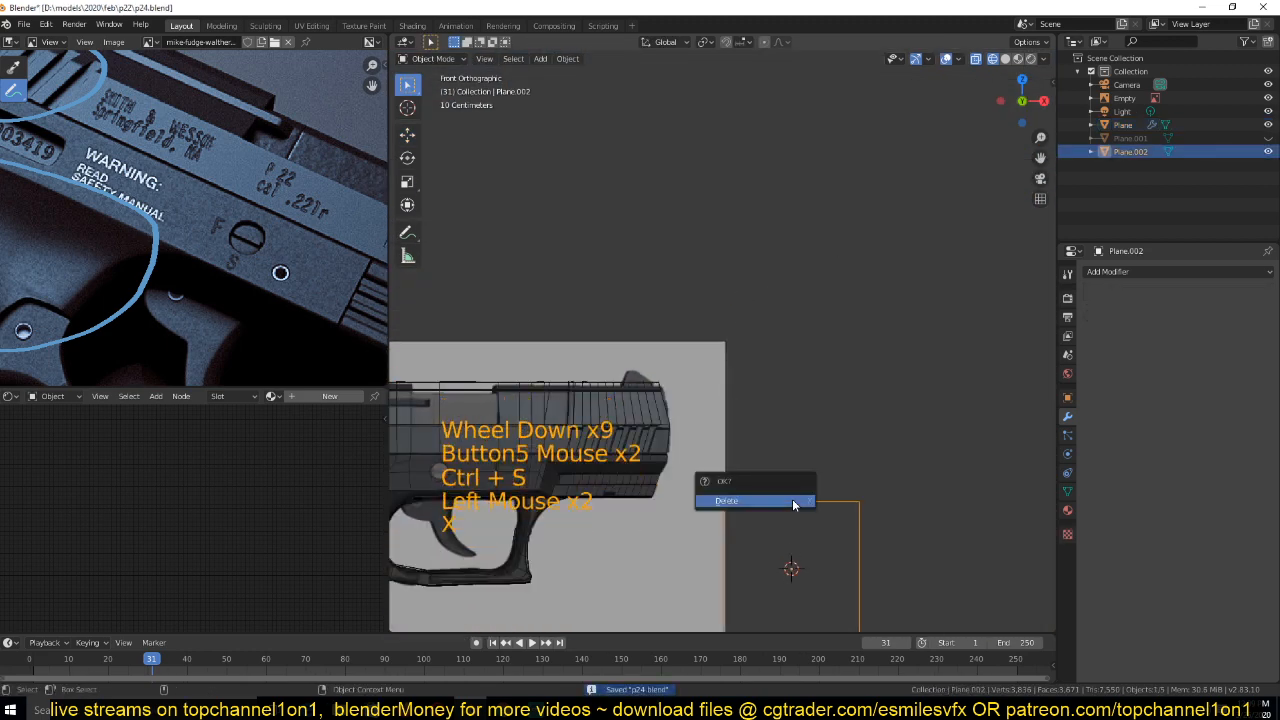
click(793, 503)
Switch the viewport to solid shading and place the 3D cursor in the empty space above and beyond the muzzle
key(z)
click(816, 303)
shift+right_click(826, 235)
key(shift+a)
click(861, 237)
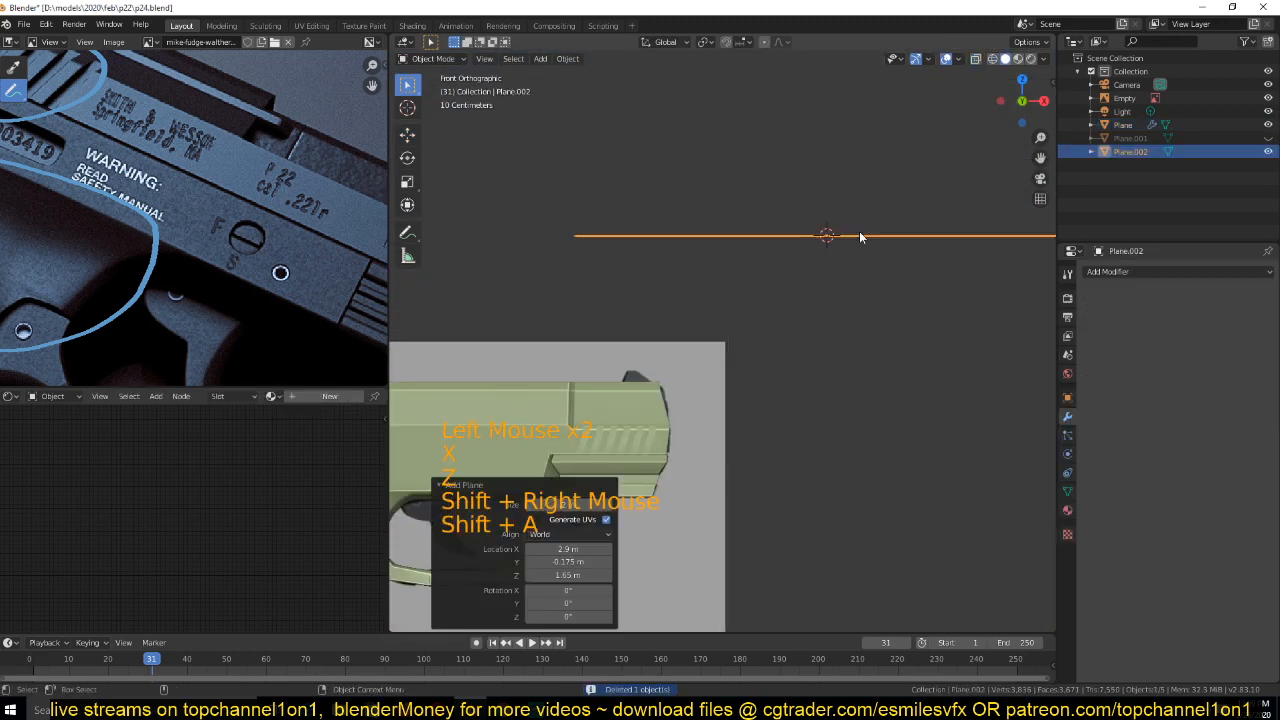
key(r)
key(x)
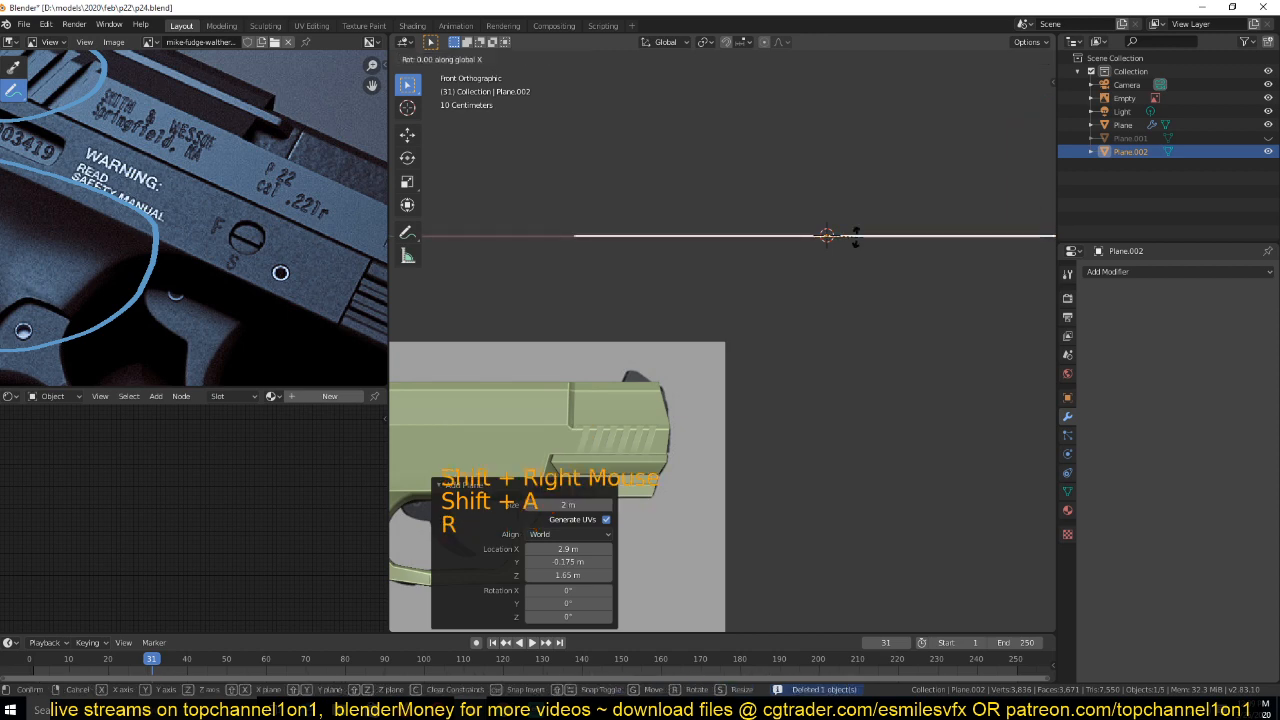
key(9)
key(0)
key(Return)
scroll(857, 242, down, 4)
key(s)
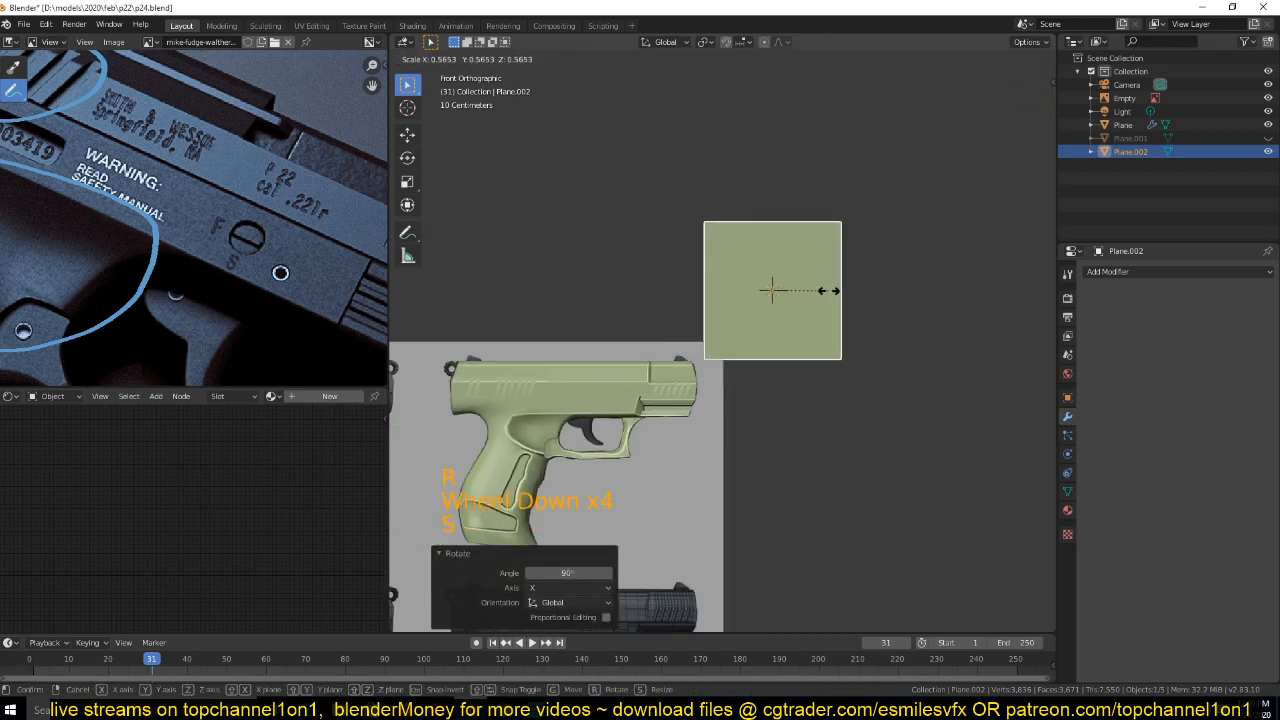
click(835, 294)
key(x)
click(835, 291)
Add a scaled-down cube at the 3D cursor, save the file, and open the cube for mesh editing
key(shift+a)
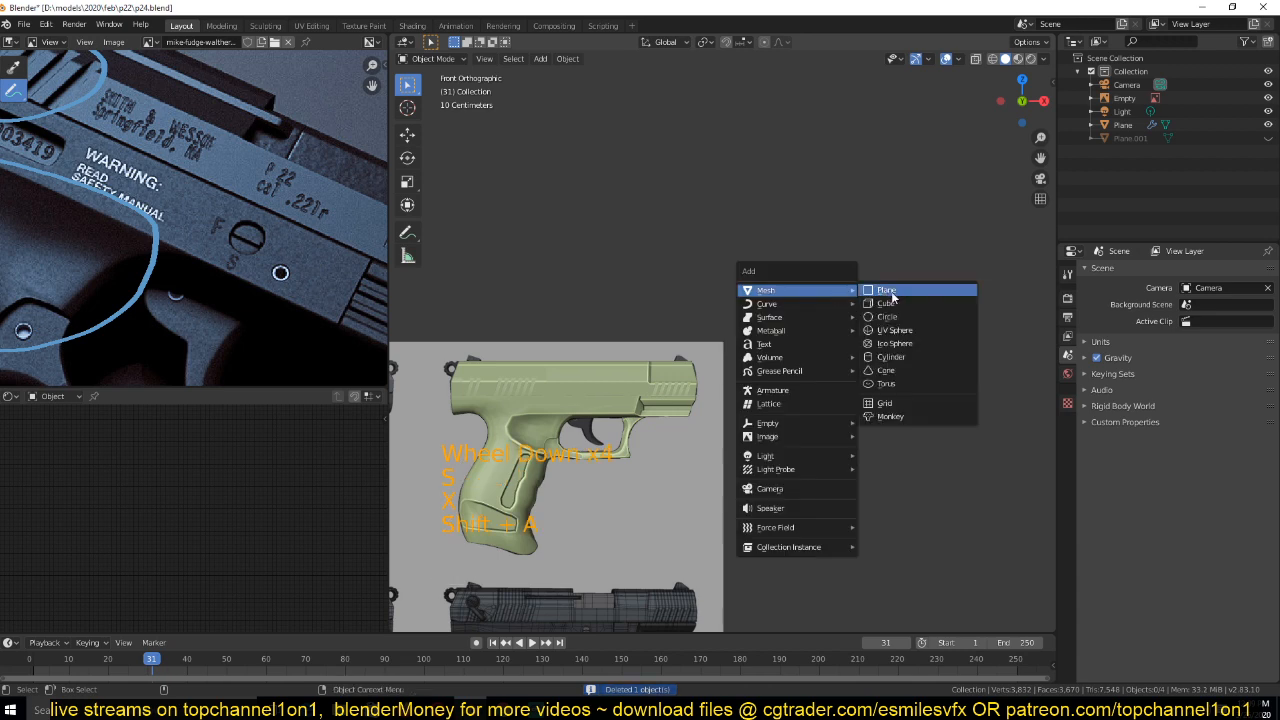
click(890, 302)
key(s)
click(838, 310)
mouse_move(838, 310)
middle_down()
mouse_move(812, 346)
mouse_move(845, 315)
middle_up()
scroll(812, 346, up, 2)
key(ctrl+s)
key(Tab)
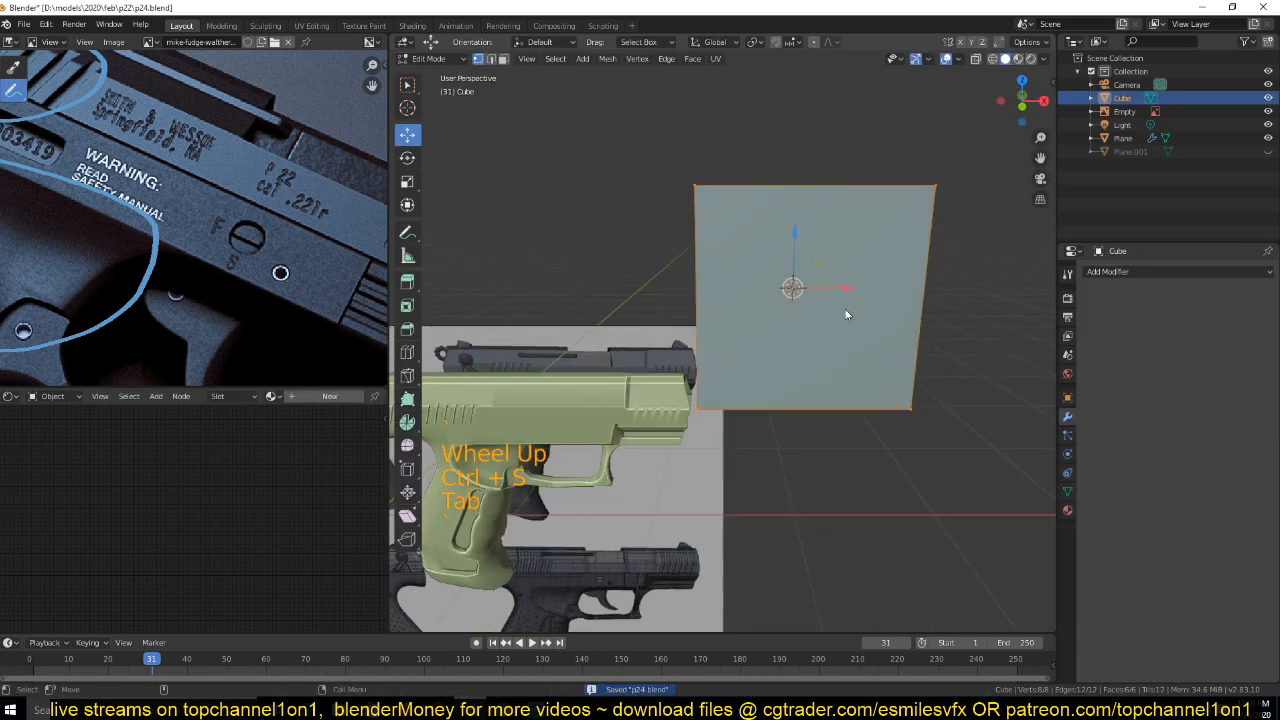
Split the cube with one centred horizontal loop cut and one centred vertical loop cut
key(alt+a)
key(ctrl+r)
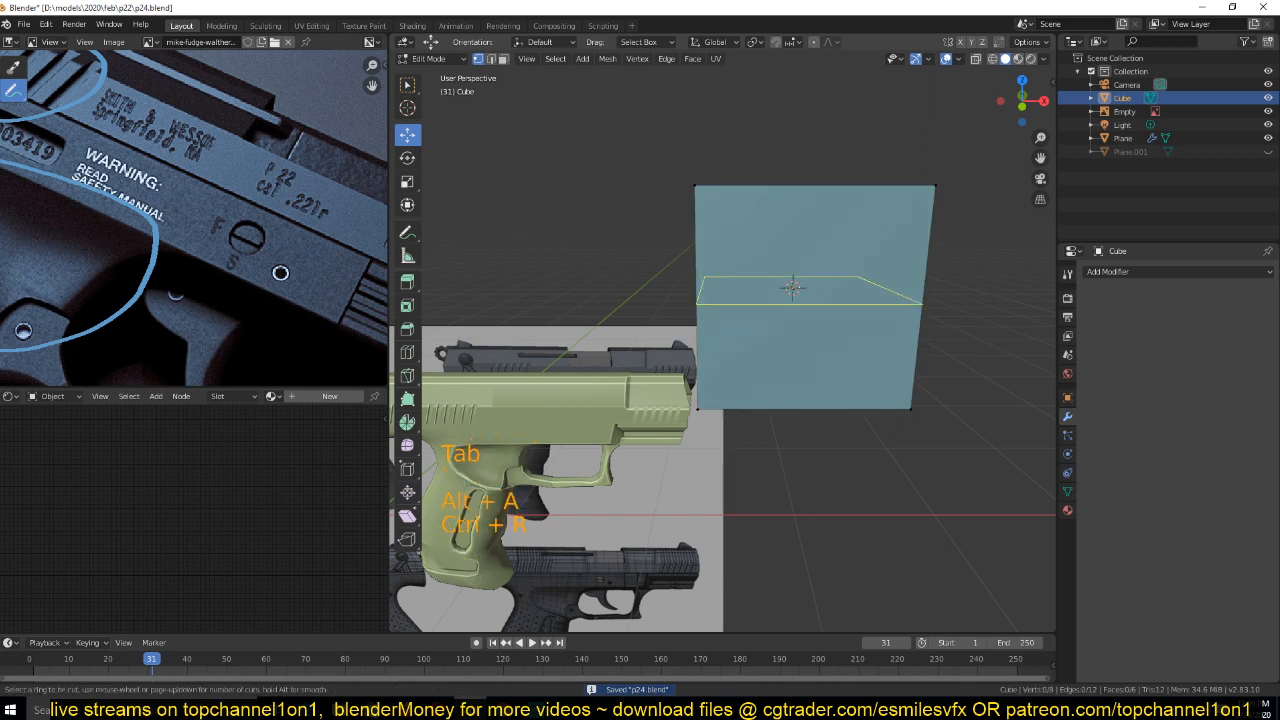
click(694, 290)
right_click(694, 290)
click(781, 213)
right_click(782, 211)
key(alt+a)
middle_drag(806, 227, 801, 223)
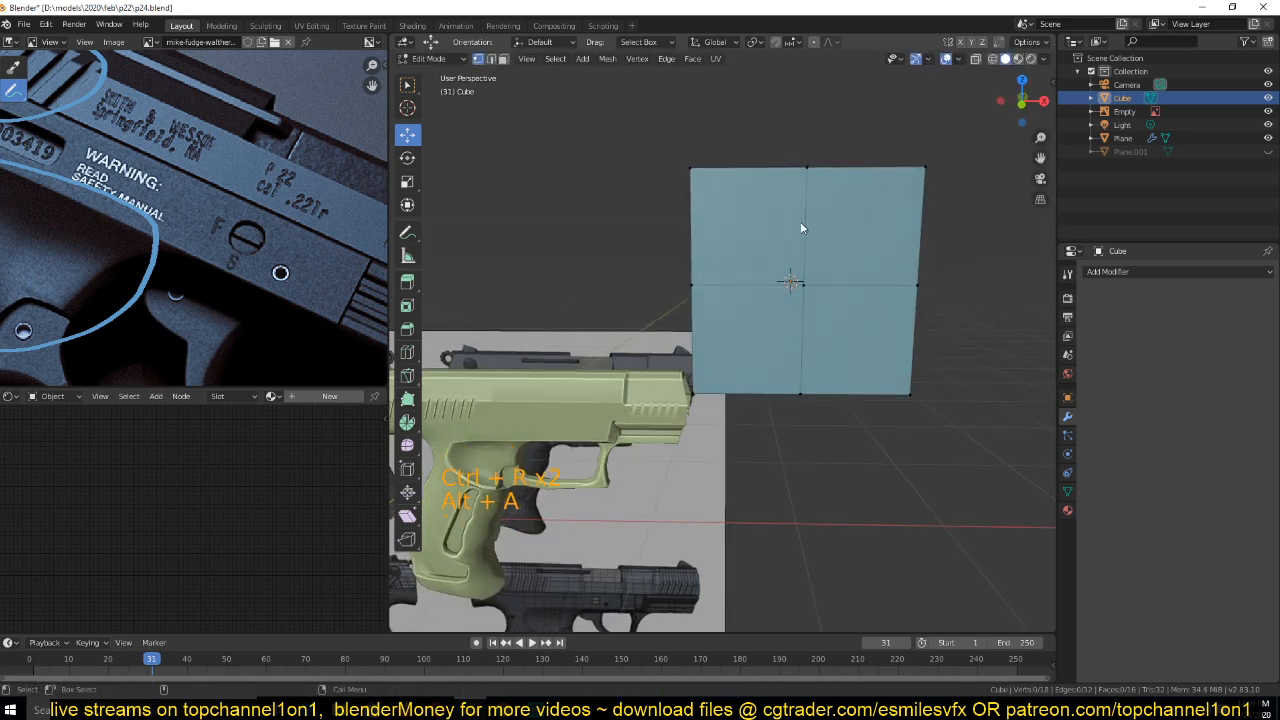
Add centred loop cuts in both directions to divide the cube's front face into a 4-by-4 grid
key(KP_1)
scroll(821, 178, up, 3)
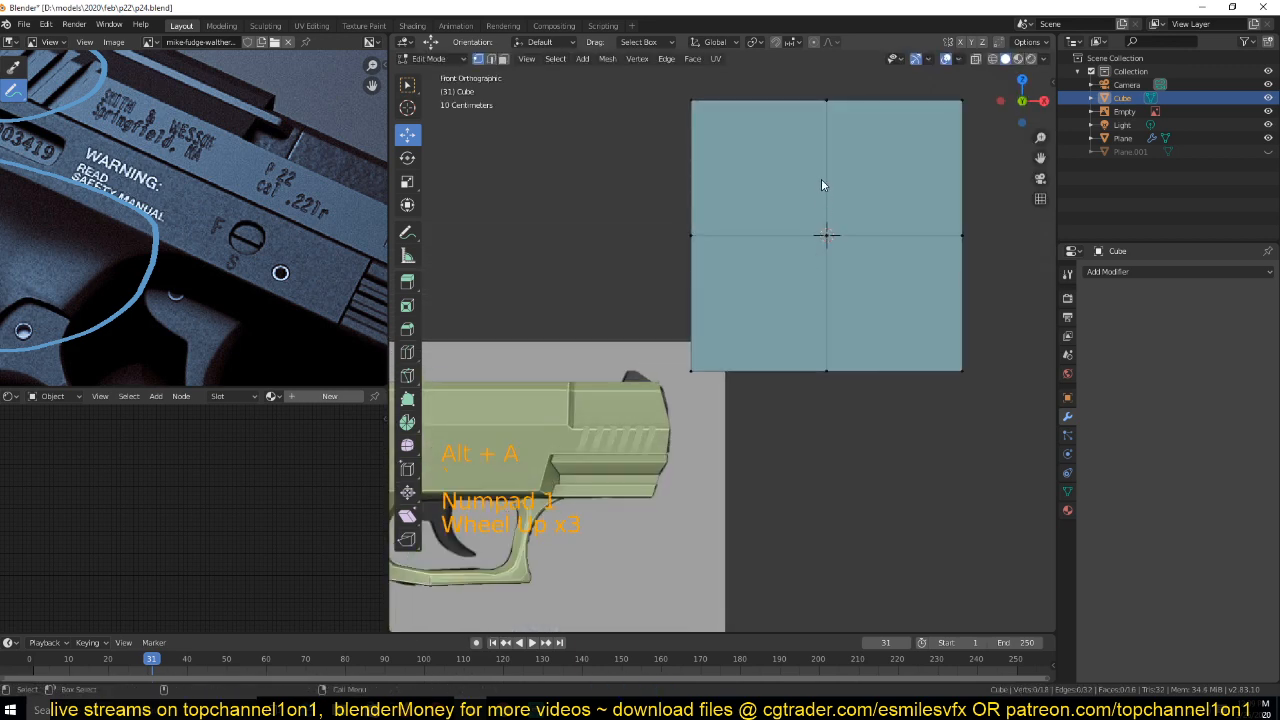
key(ctrl+r)
click(821, 178)
right_click(821, 180)
key(ctrl+r)
click(760, 167)
right_click(760, 167)
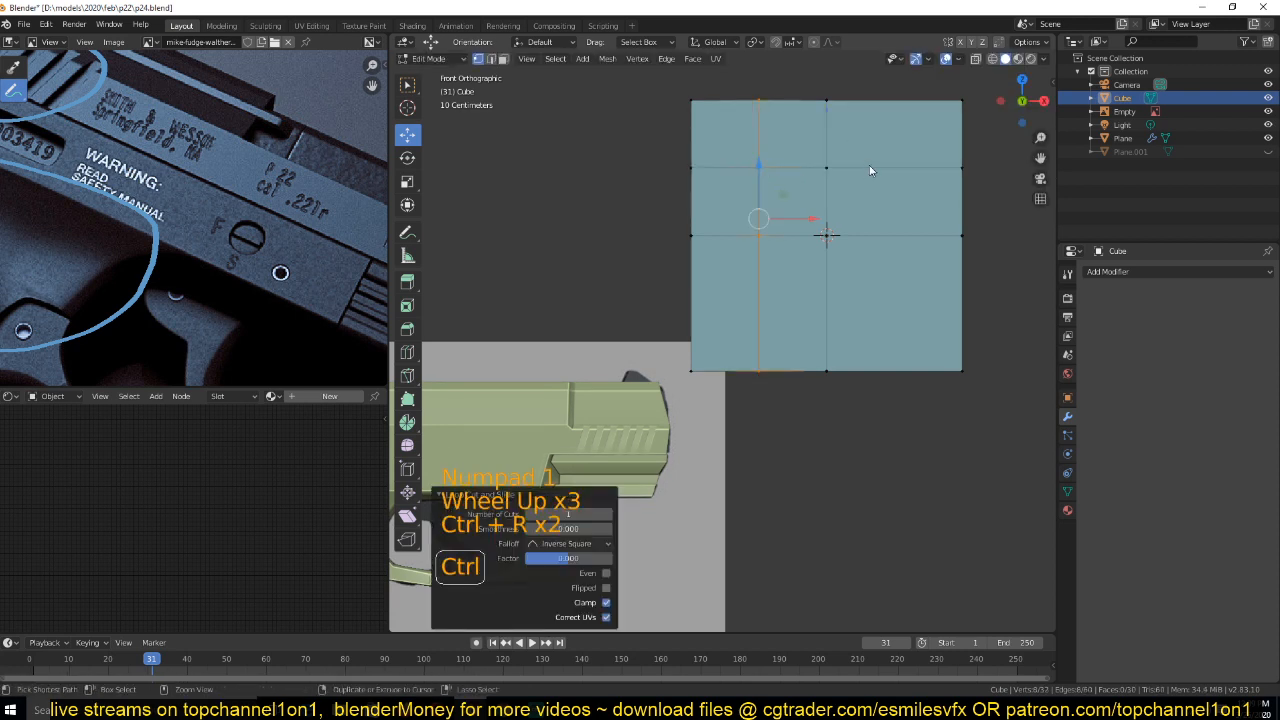
key(ctrl+r)
click(869, 165)
right_click(869, 165)
key(ctrl+r)
key(ctrl+r)
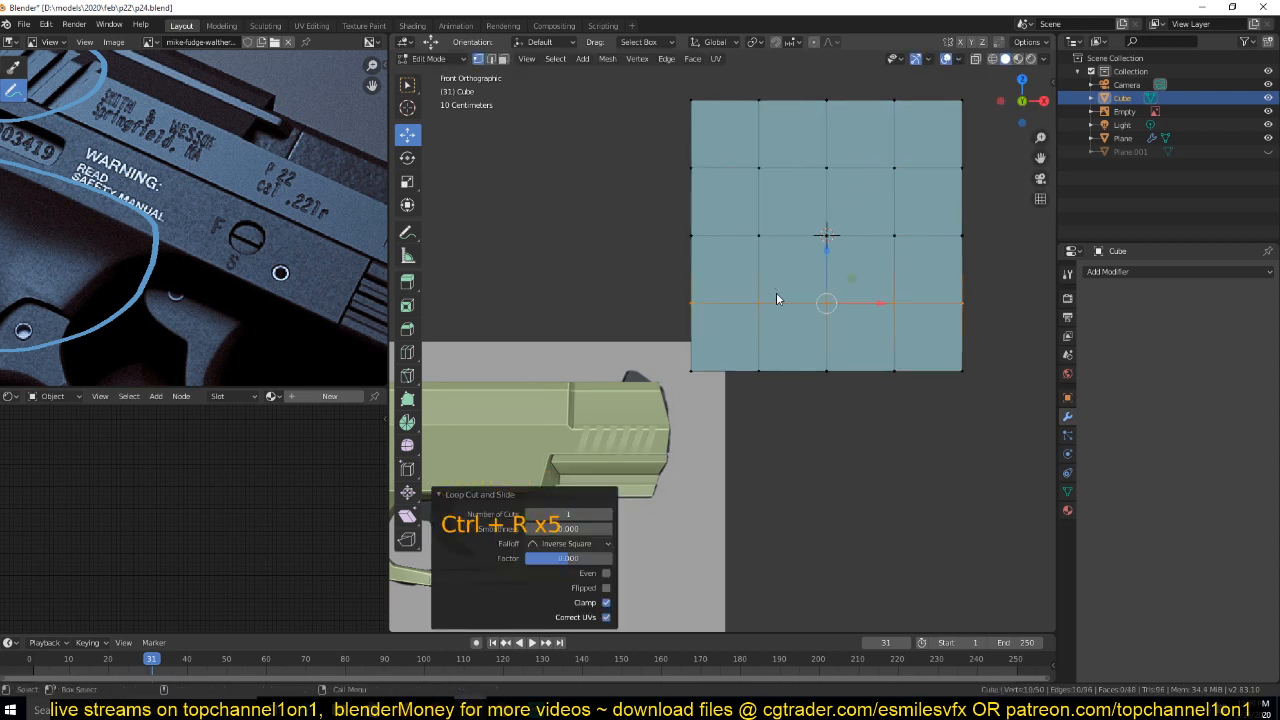
Scale the four inner corner vertices of the front grid towards the centre to about 0.746
click(777, 295)
shift+click(762, 170)
shift+click(892, 306)
key(s)
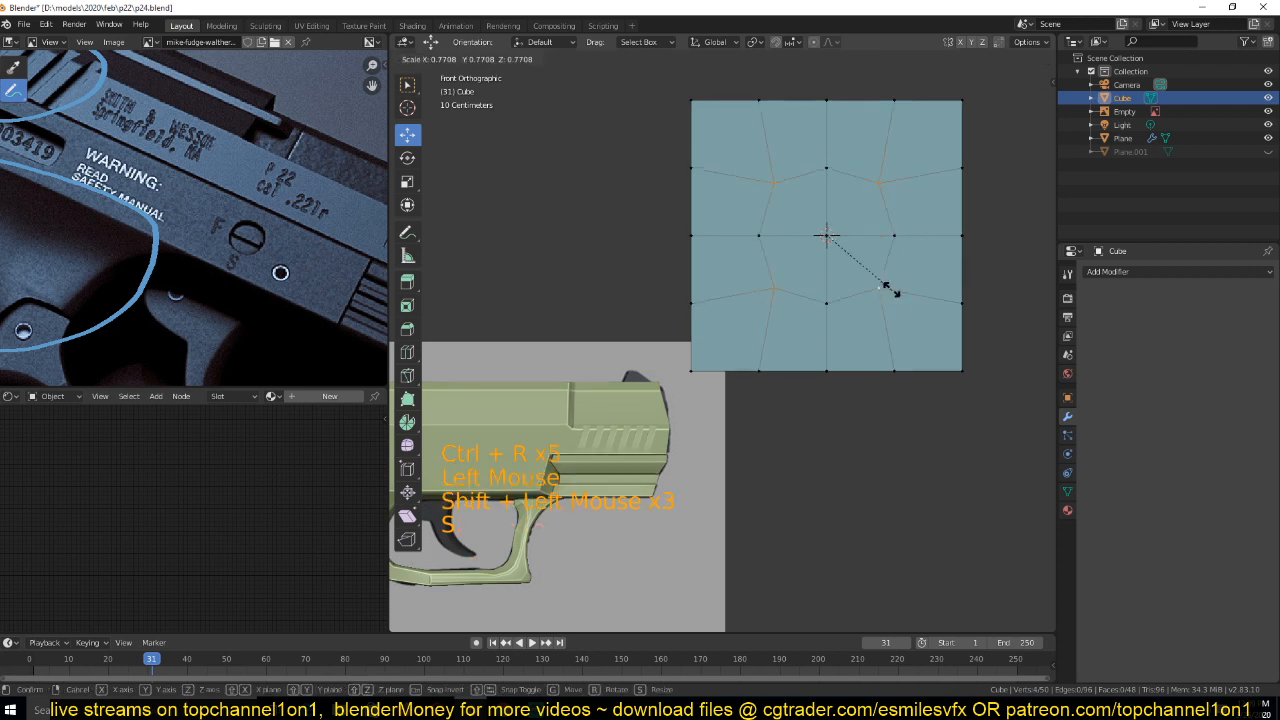
click(892, 292)
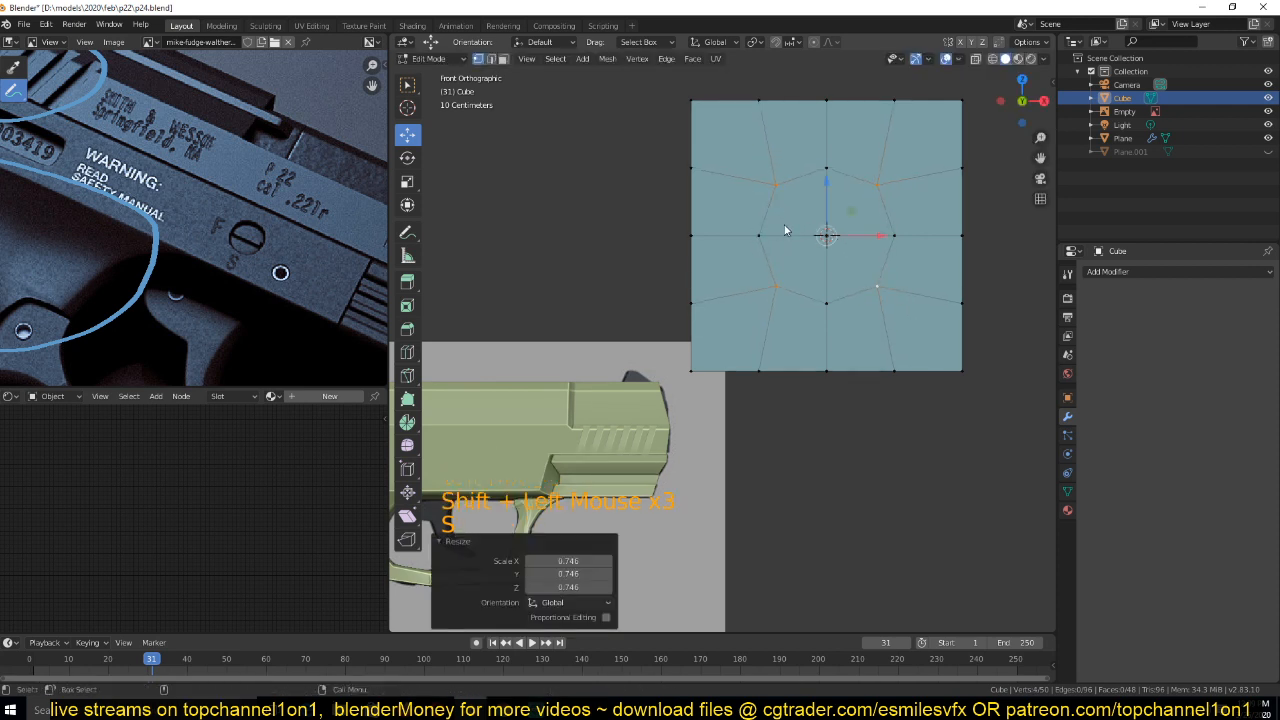
Add four centred loop cuts, two in each direction, through the inner cells of the front face
key(2)
click(769, 211)
shift+click(769, 260)
key(ctrl+r)
click(880, 266)
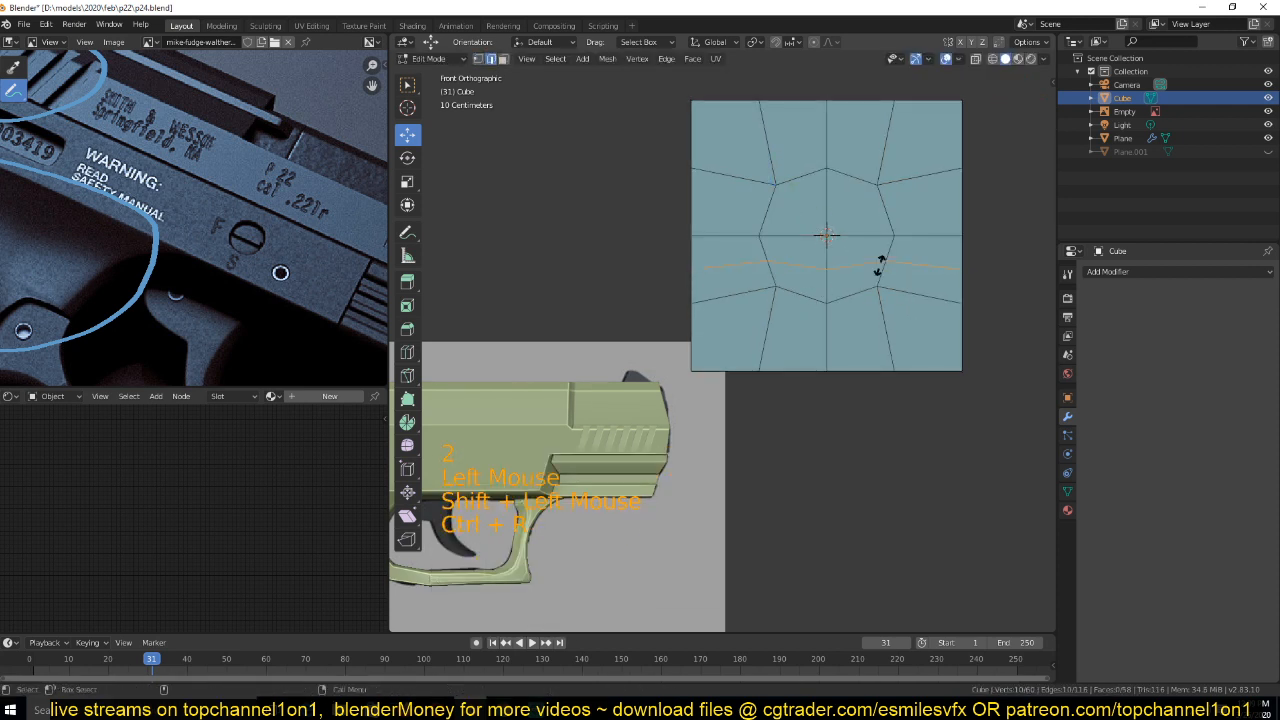
right_click(880, 266)
key(ctrl+r)
click(850, 171)
right_click(850, 171)
key(ctrl+r)
click(802, 173)
right_click(802, 173)
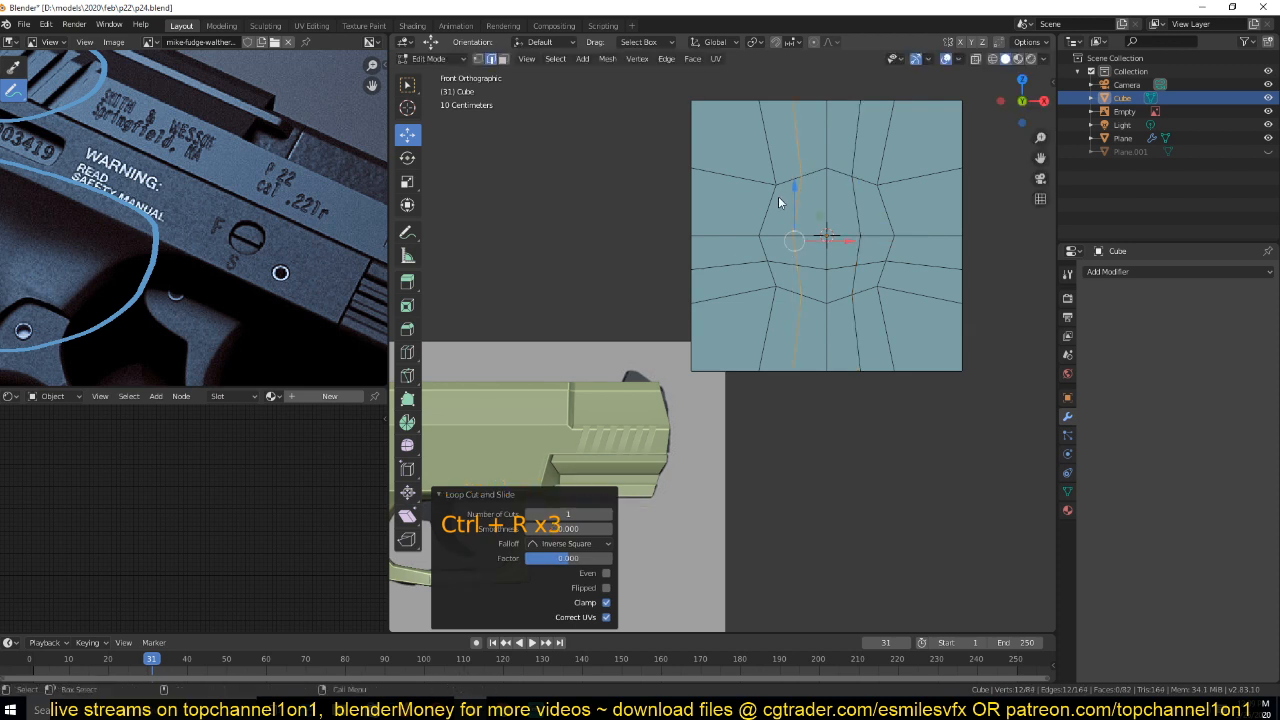
key(ctrl+r)
click(779, 202)
right_click(772, 202)
key(ctrl+r)
Select the closed edge outline around the front face's centre and round it into a circle with To Sphere at factor 1
key(2)
alt+click(803, 175)
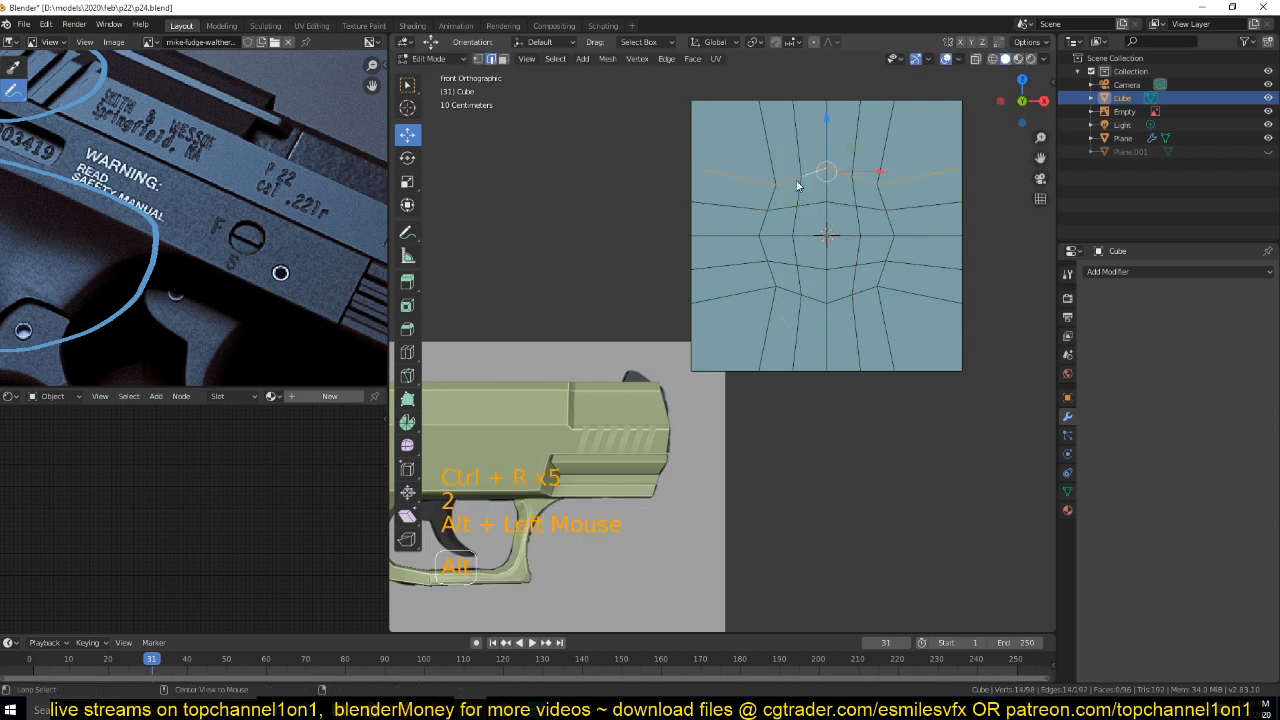
click(790, 180)
ctrl+click(866, 185)
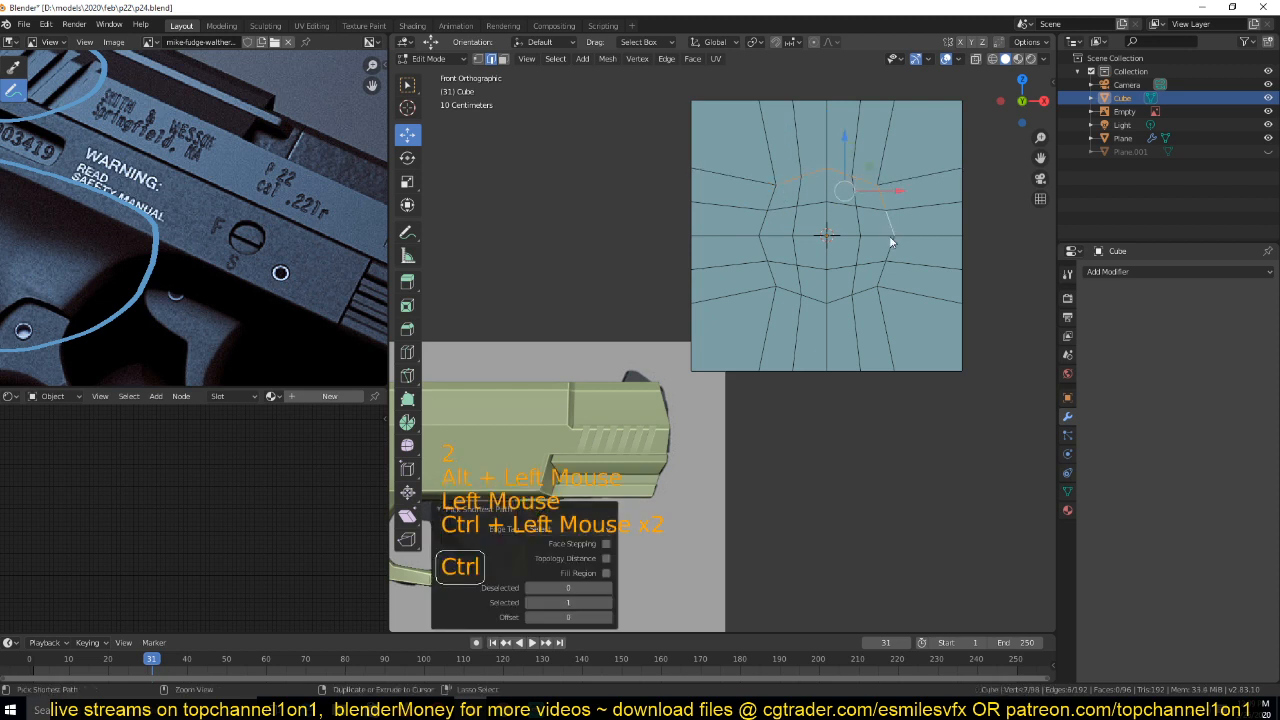
key(ctrl+z)
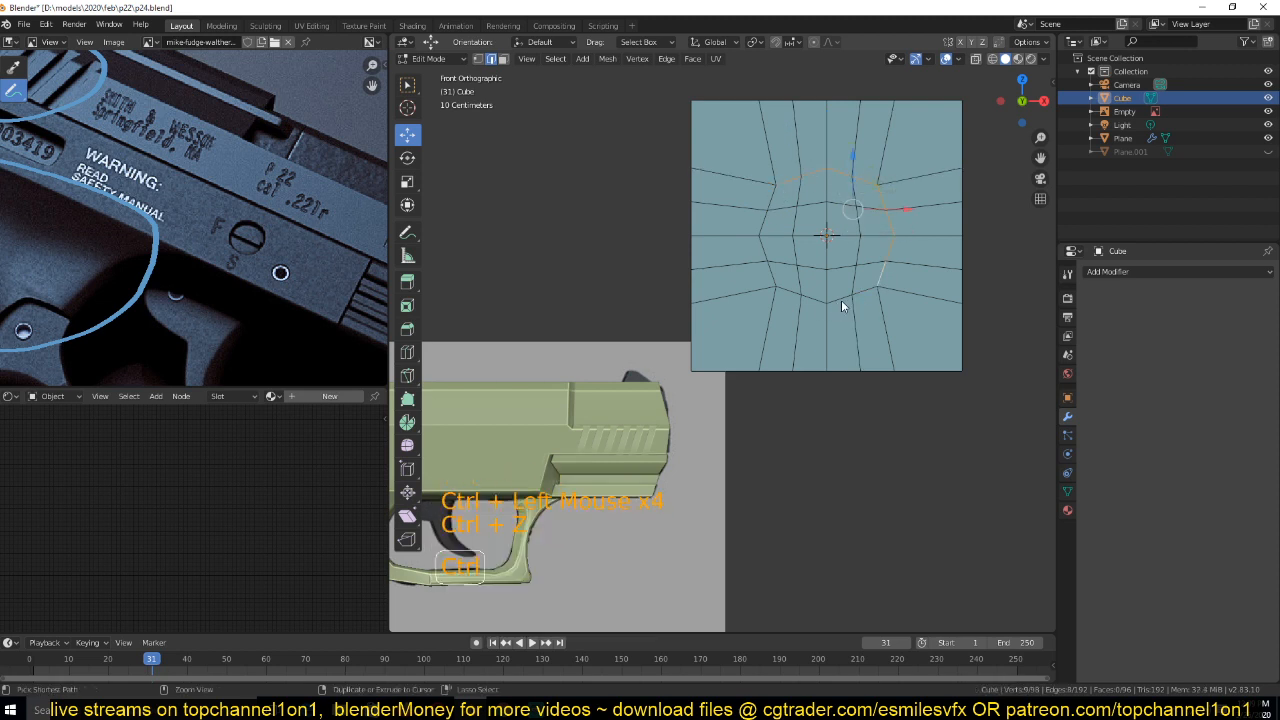
ctrl+click(841, 300)
ctrl+click(783, 282)
ctrl+click(772, 213)
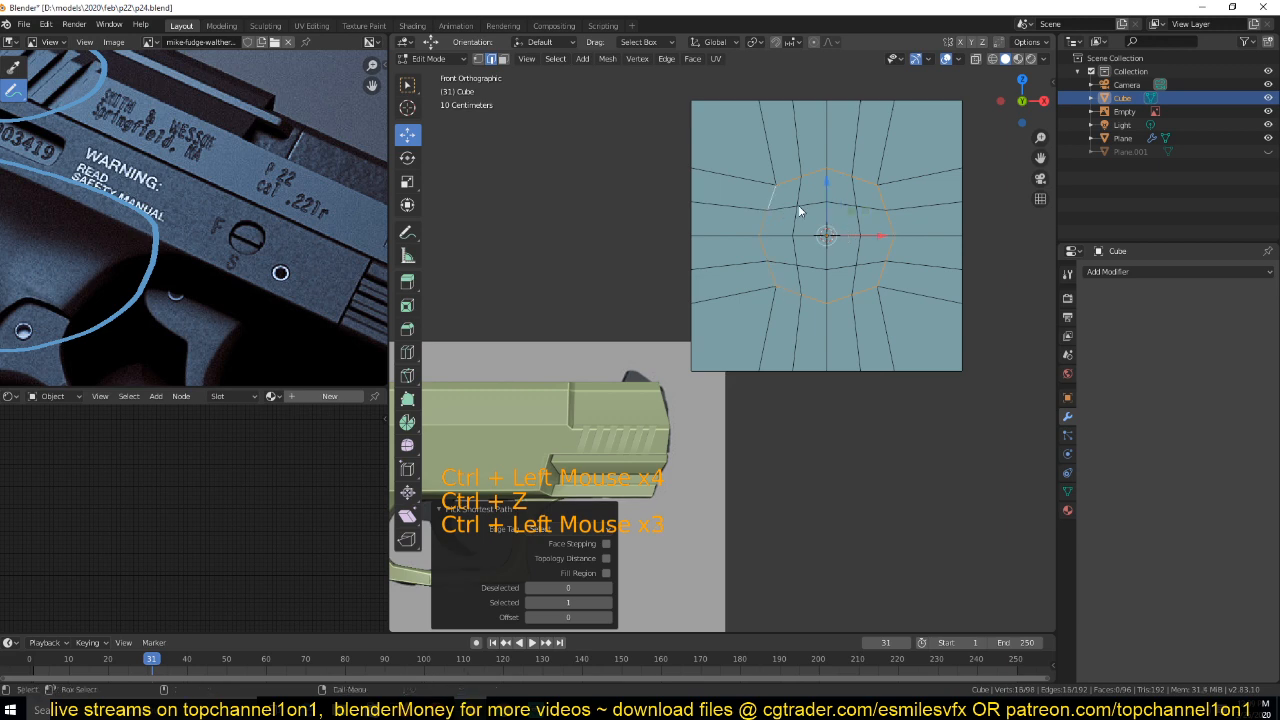
key(shift+alt+s)
right_click(876, 218)
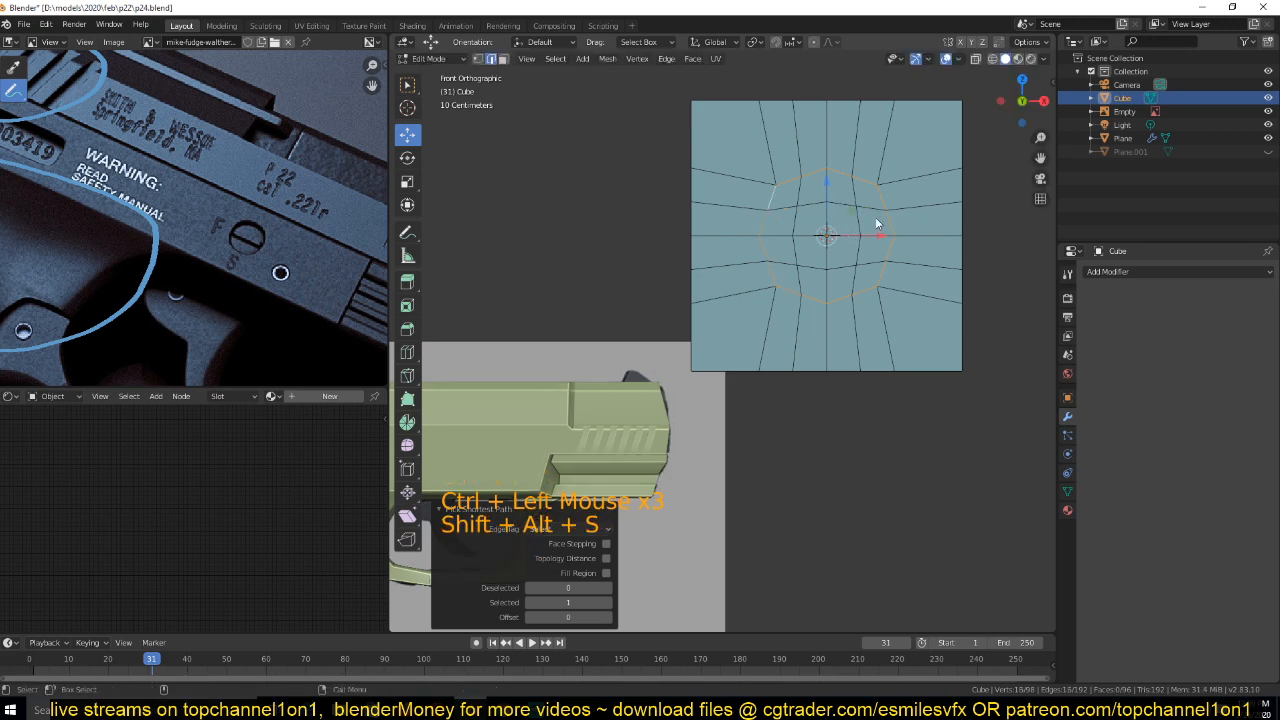
key(shift+alt+s)
click(734, 306)
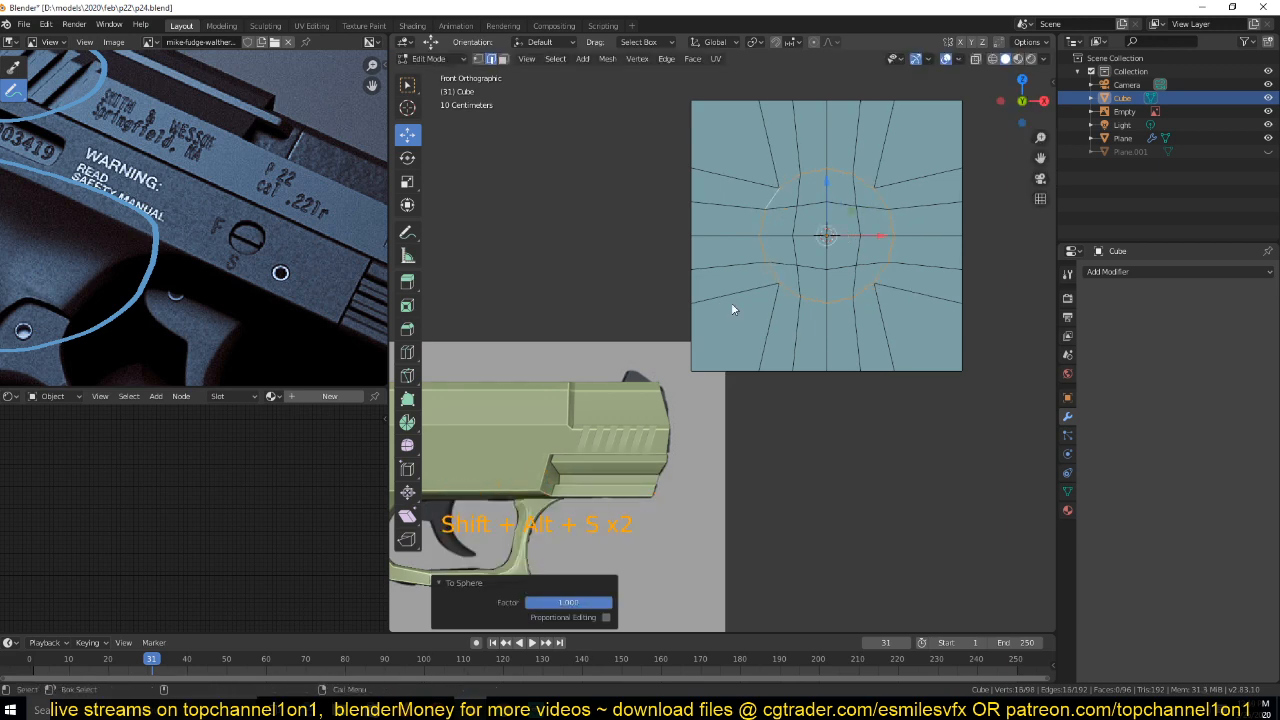
Select the faces inside the circle, inset them about 0.043 m and extrude them about 0.24 m into the cube
key(Tab)
key(Tab)
key(1)
click(828, 236)
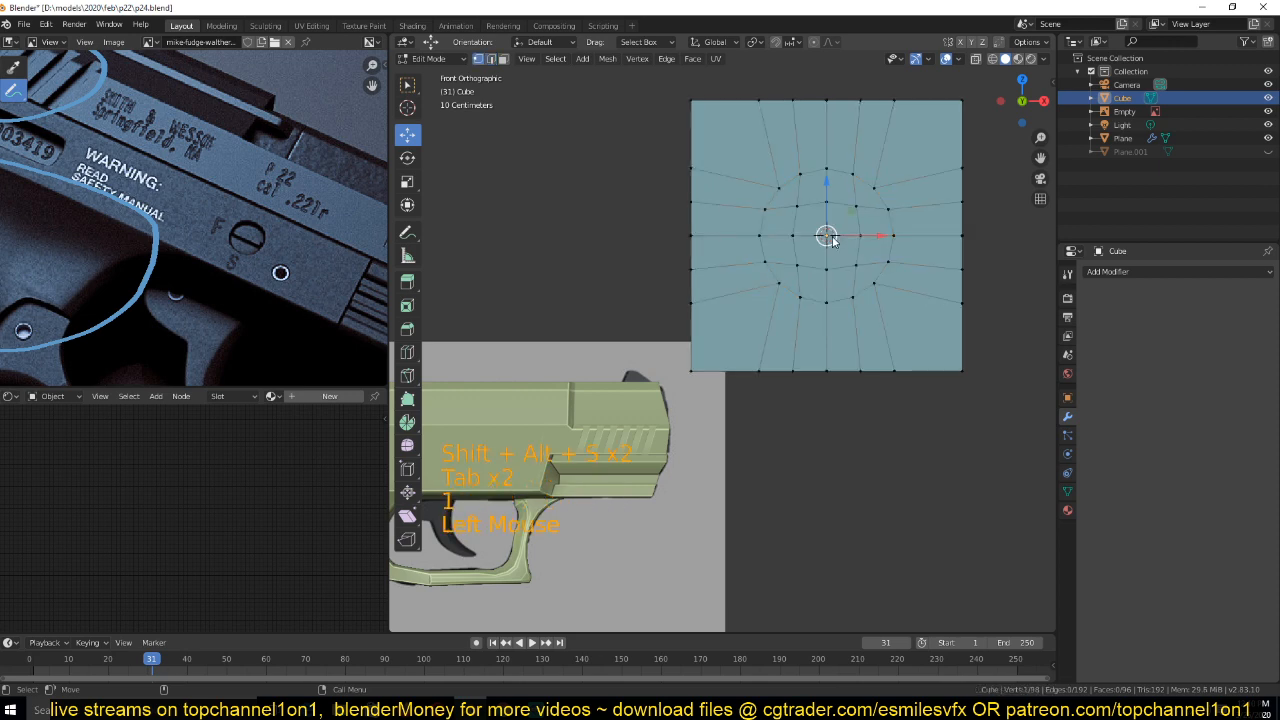
key(ctrl+KP_Add)
key(ctrl+KP_Add)
key(ctrl+KP_Add)
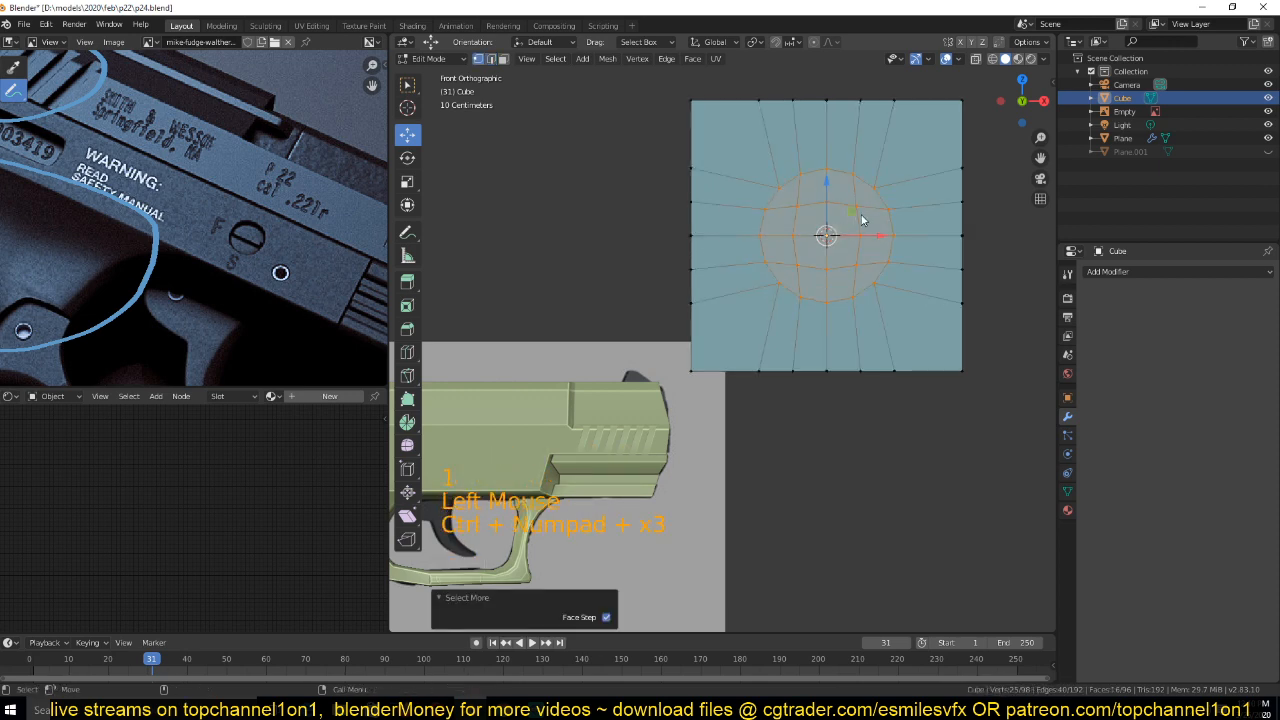
key(i)
click(856, 223)
middle_drag(856, 223, 827, 245)
key(e)
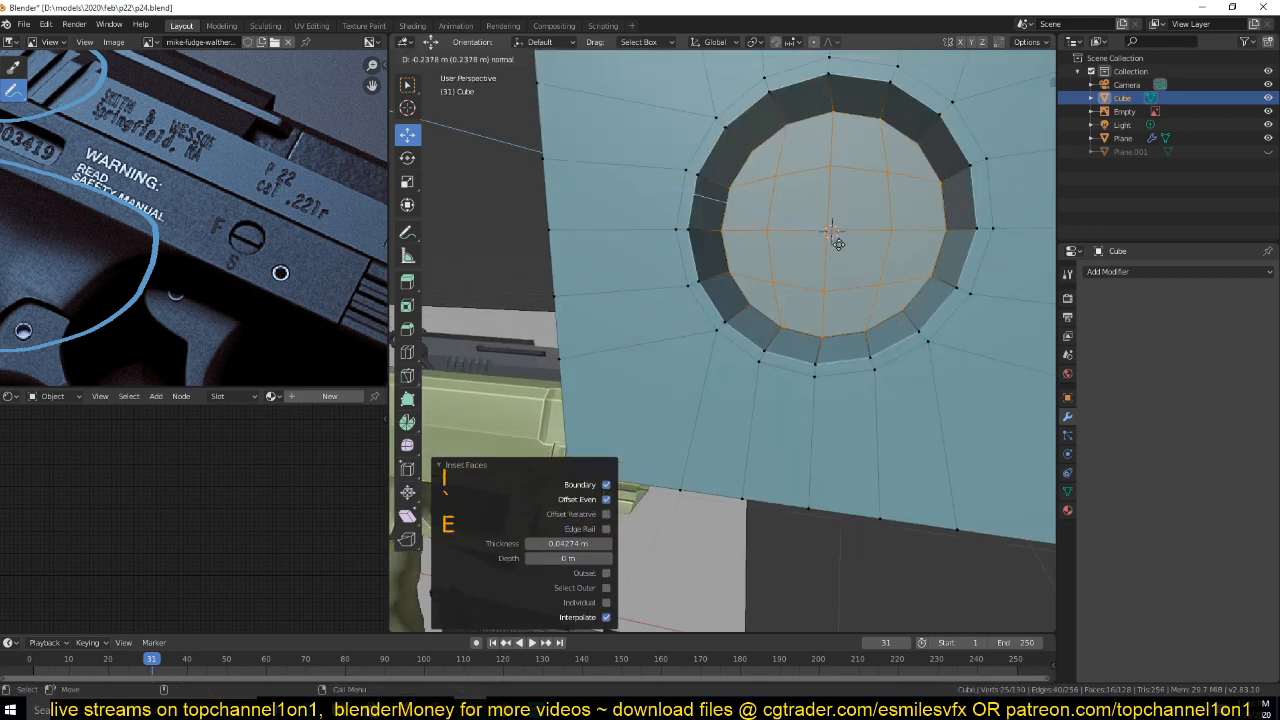
Return to Object Mode, shade the cube smooth and enable Auto Smooth for its normals
key(Tab)
scroll(830, 250, down, 4)
right_click(840, 245)
click(810, 249)
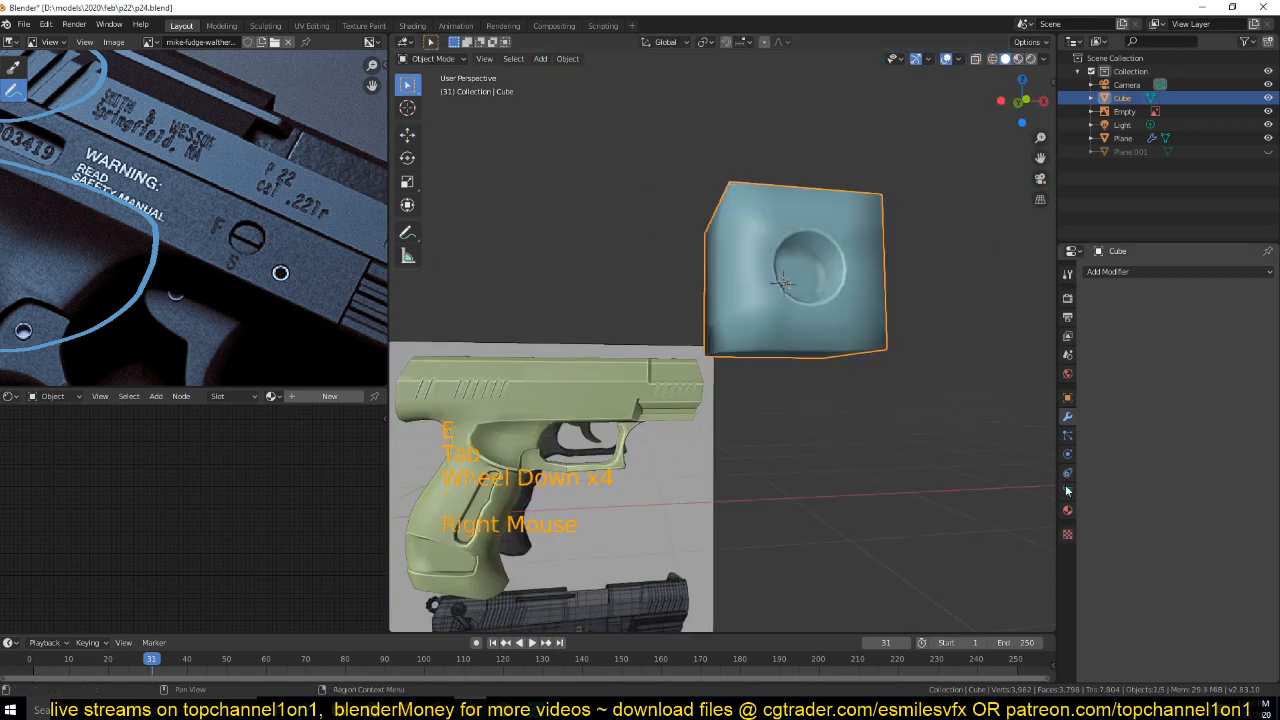
click(1067, 491)
click(1106, 517)
Examine the edge loops that run from the circular hole across the cube's front face
middle_drag(790, 330, 878, 349)
scroll(726, 377, up, 3)
key(Tab)
key(2)
alt+click(916, 309)
alt+click(914, 346)
alt+click(887, 418)
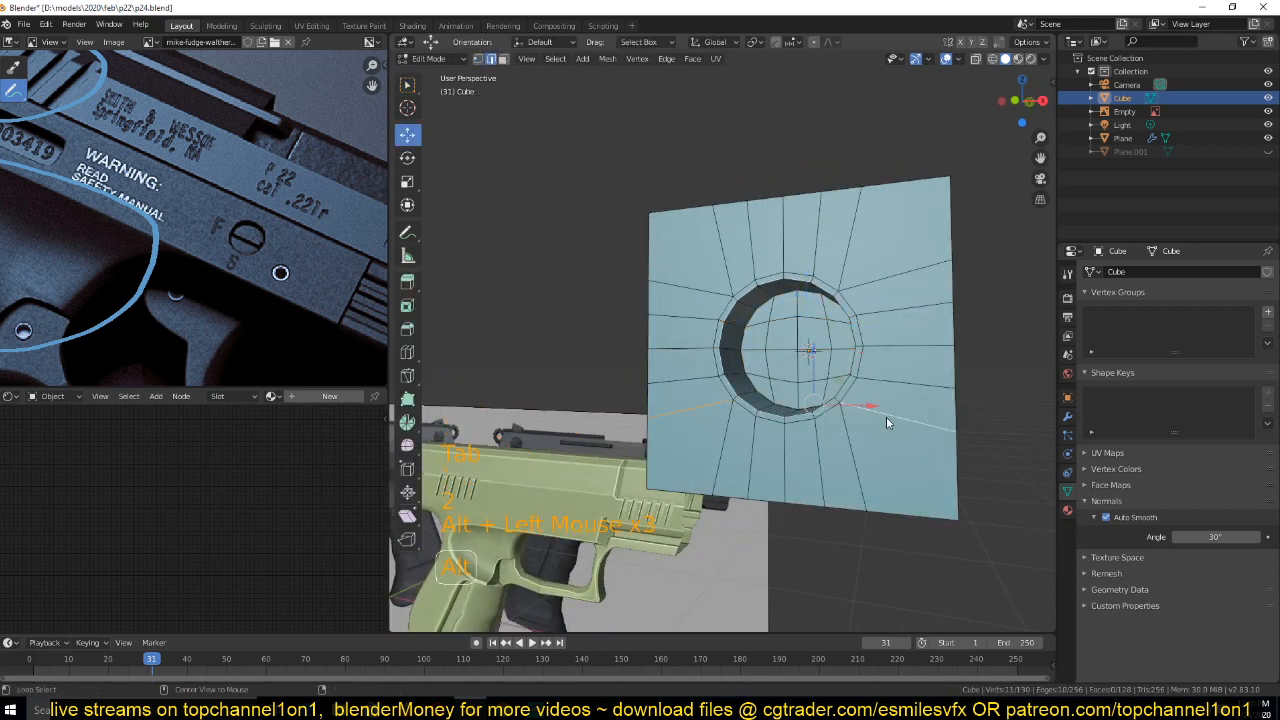
alt+click(856, 463)
alt+click(820, 470)
alt+click(754, 450)
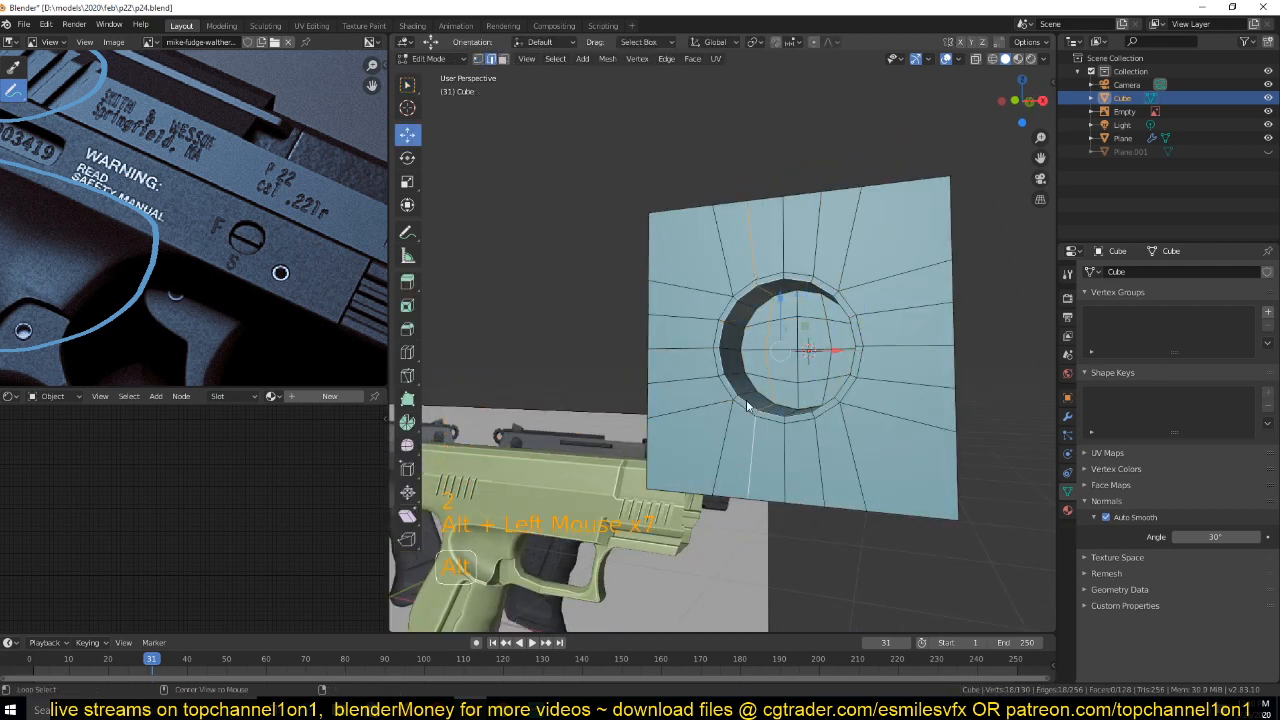
alt+click(776, 238)
key(Tab)
middle_drag(867, 266, 852, 242)
key(Tab)
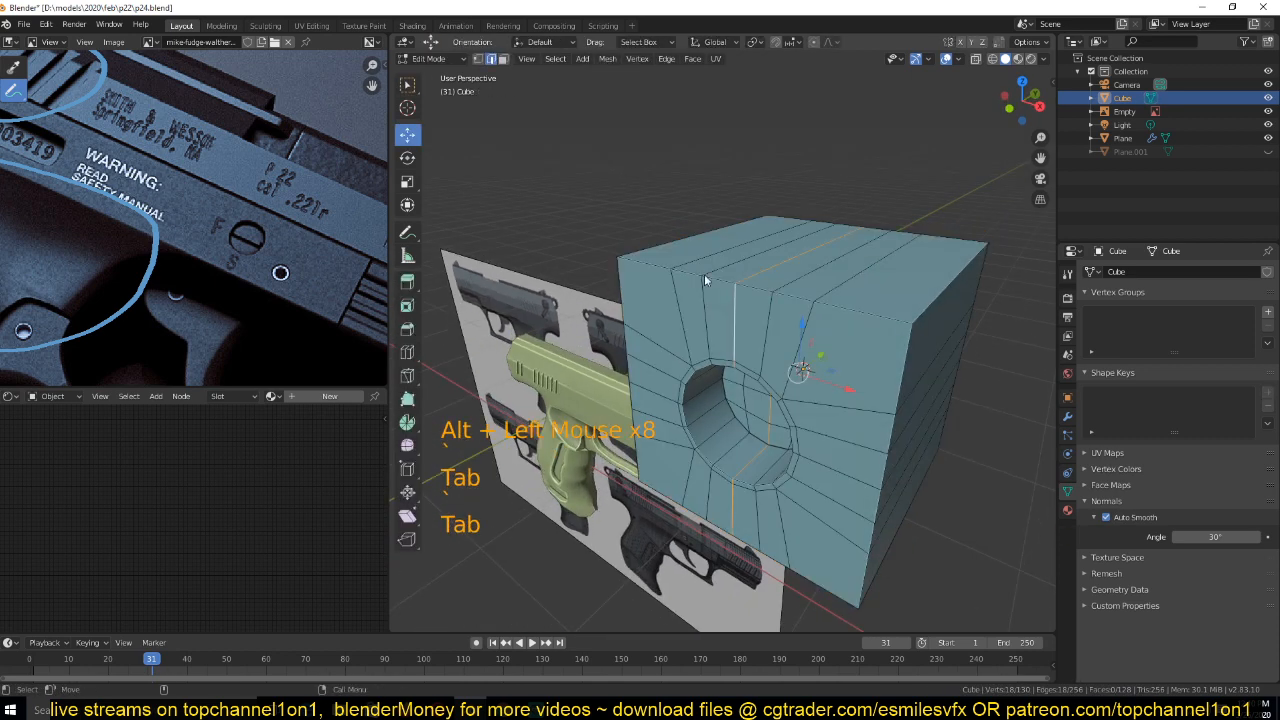
Check how the hole's edge loops continue over the cube's sides and back, comparing the wireframe with the shaded cube
key(Tab)
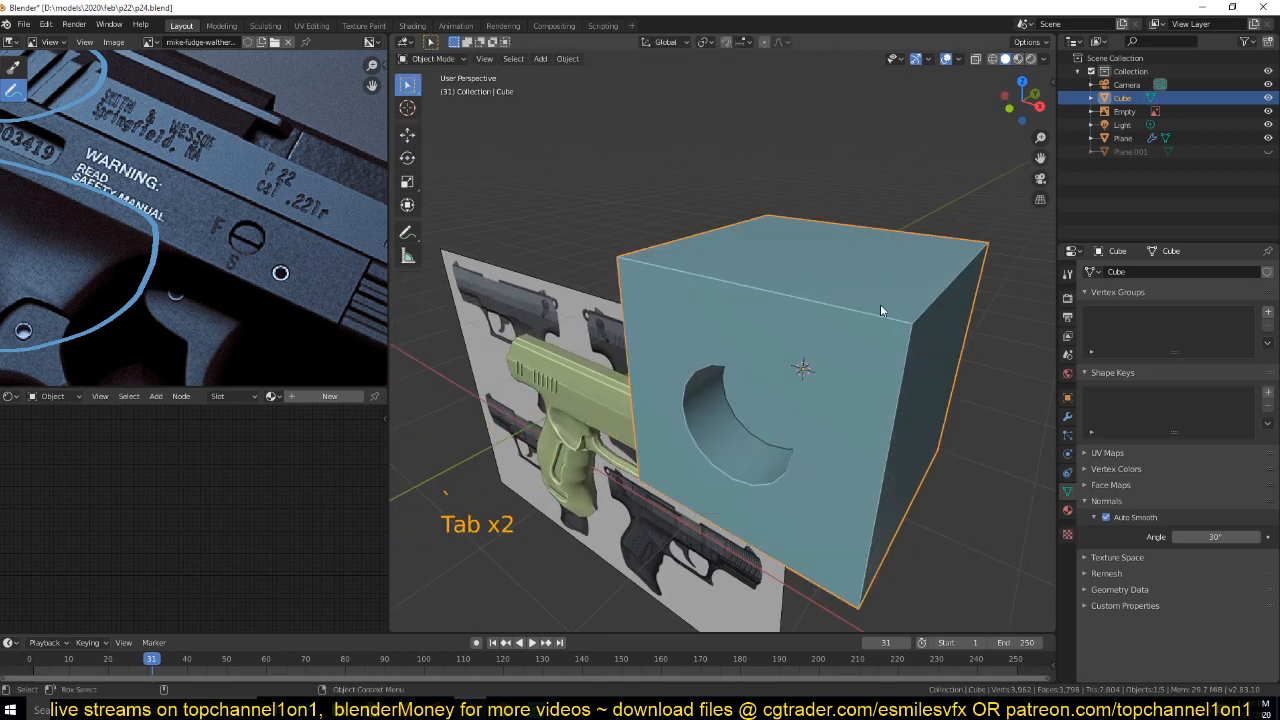
key(Tab)
alt+click(923, 410)
alt+click(931, 409)
alt+click(939, 431)
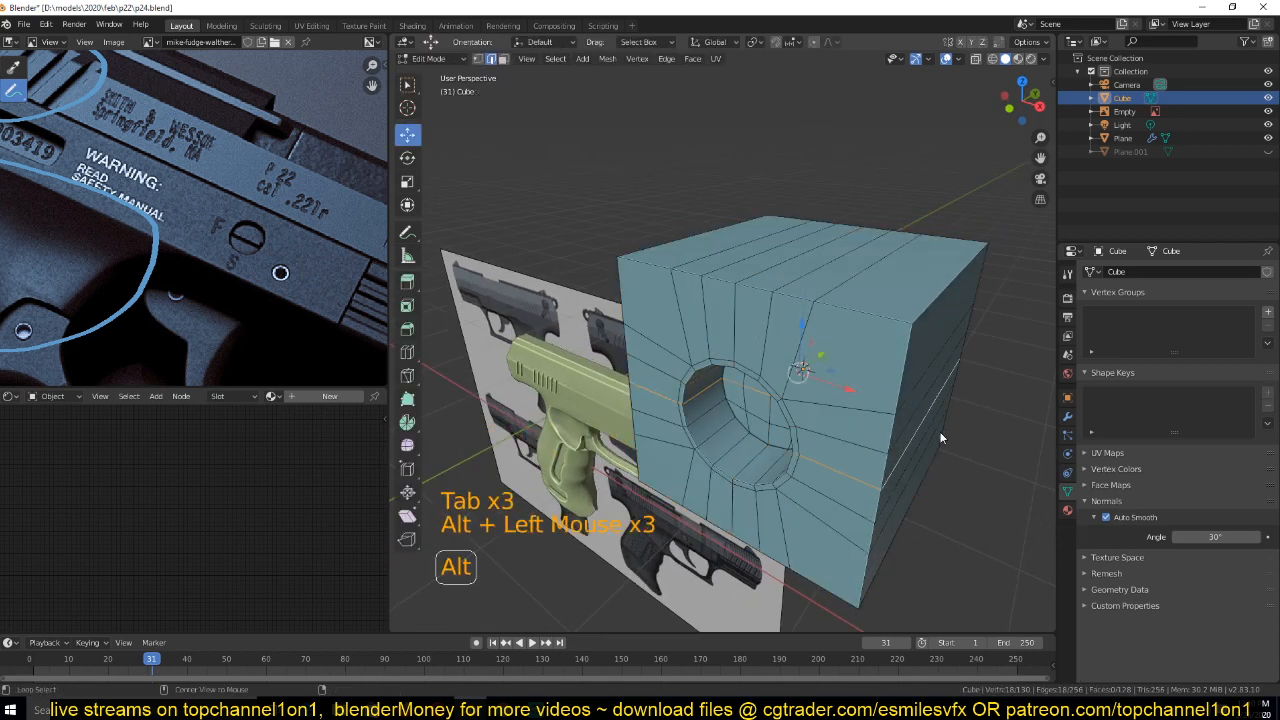
alt+click(934, 427)
middle_drag(934, 427, 680, 406)
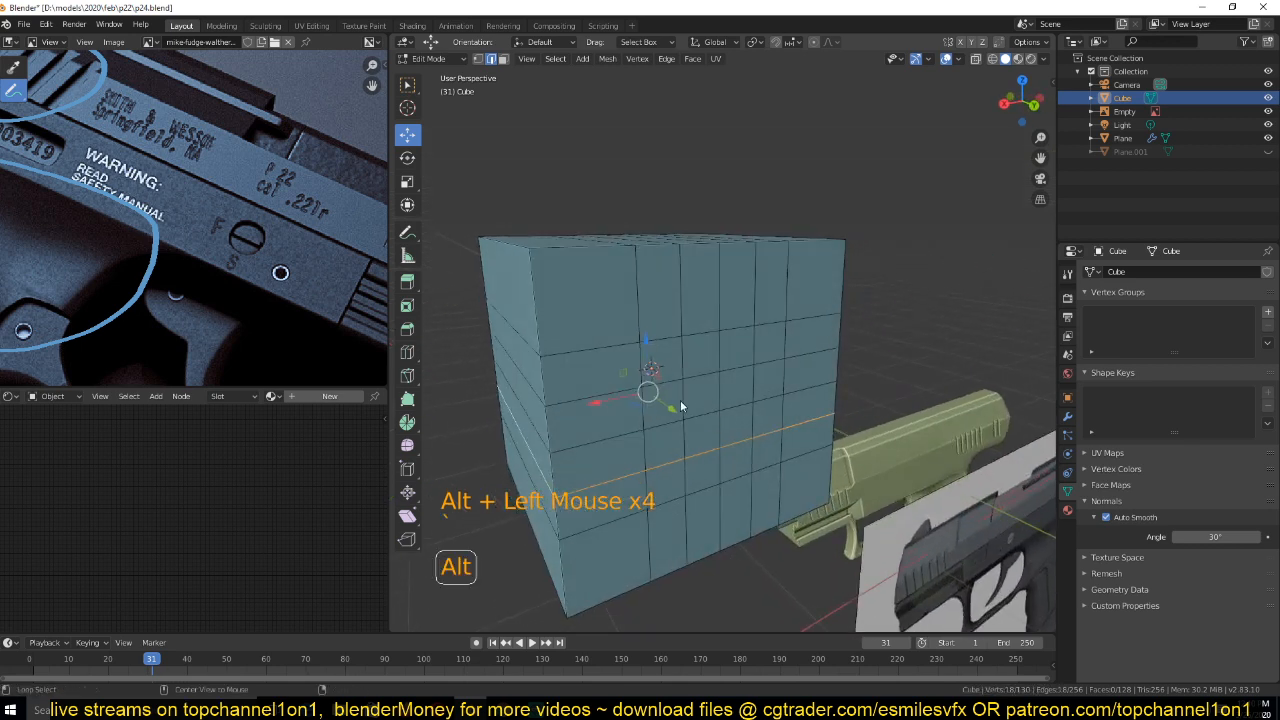
alt+click(682, 404)
key(Tab)
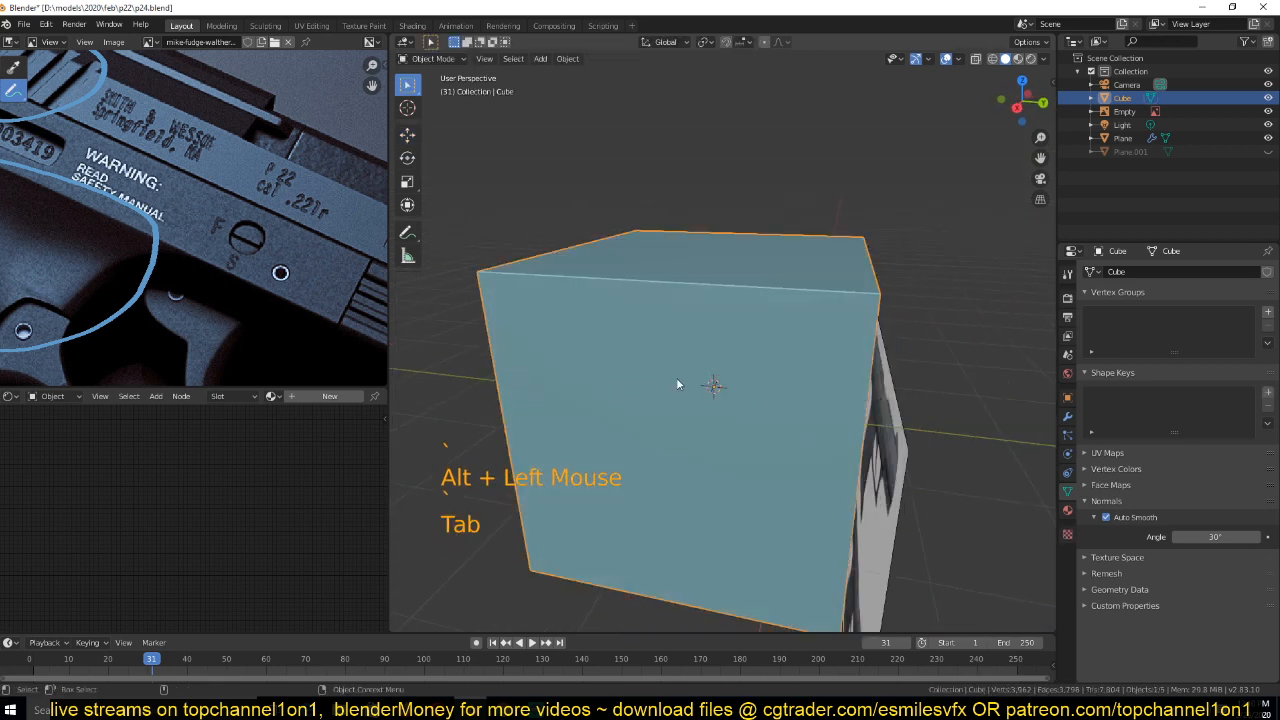
key(KP_1)
key(Tab)
scroll(801, 342, up, 1)
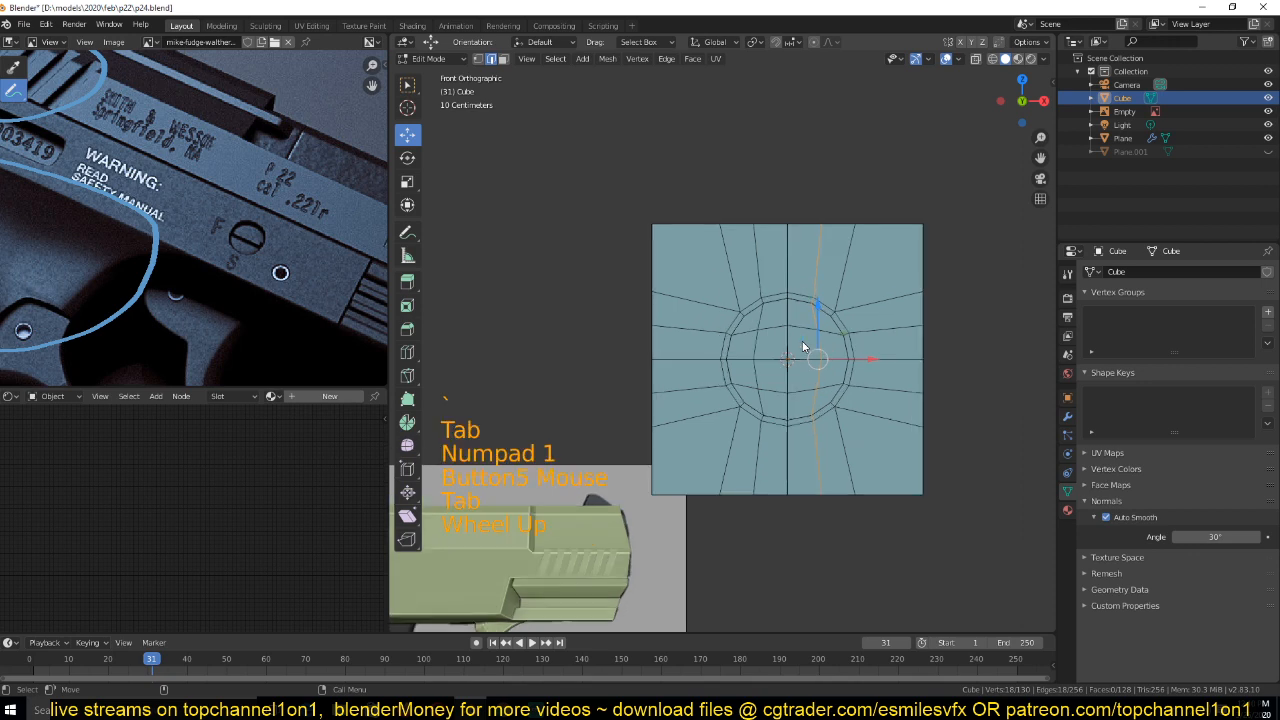
key(KP_1)
key(Tab)
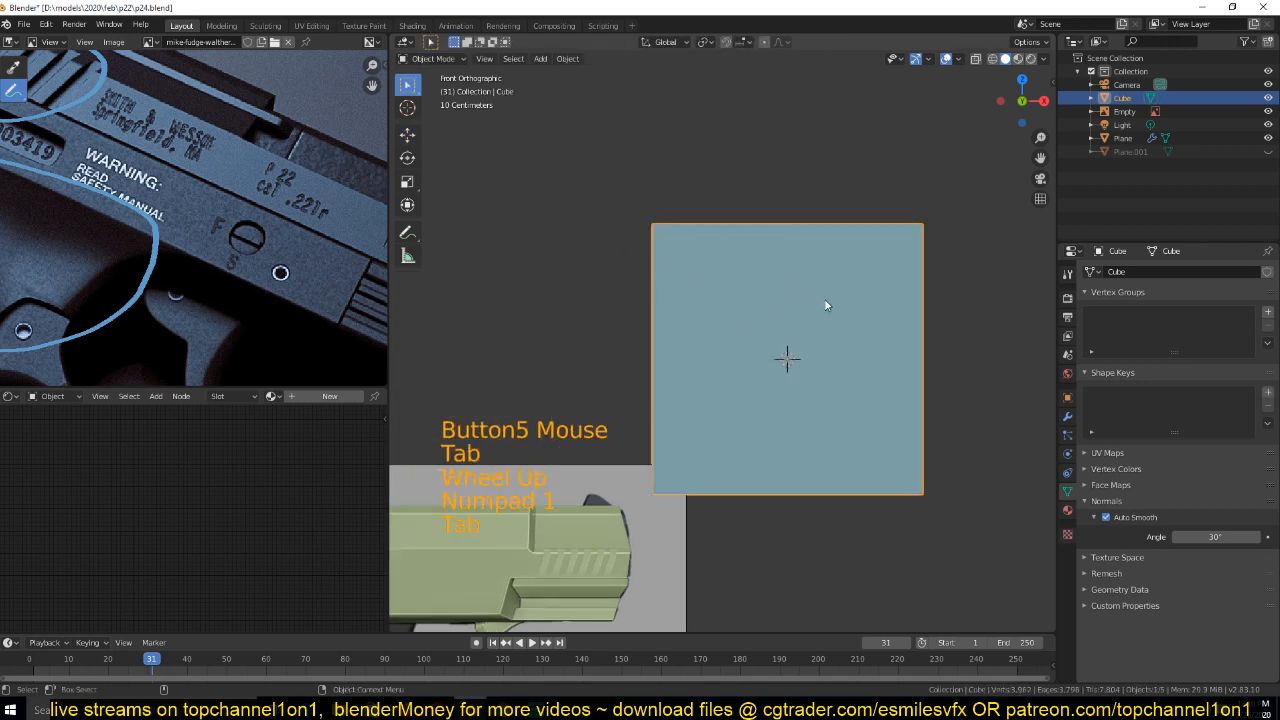
Add a second cube, scale it down to roughly the first cube's size and place it beside that cube, away from the pistol
shift+middle_drag(745, 309, 709, 310)
key(KP_1)
shift+middle_drag(802, 319, 665, 320)
scroll(807, 287, down, 6)
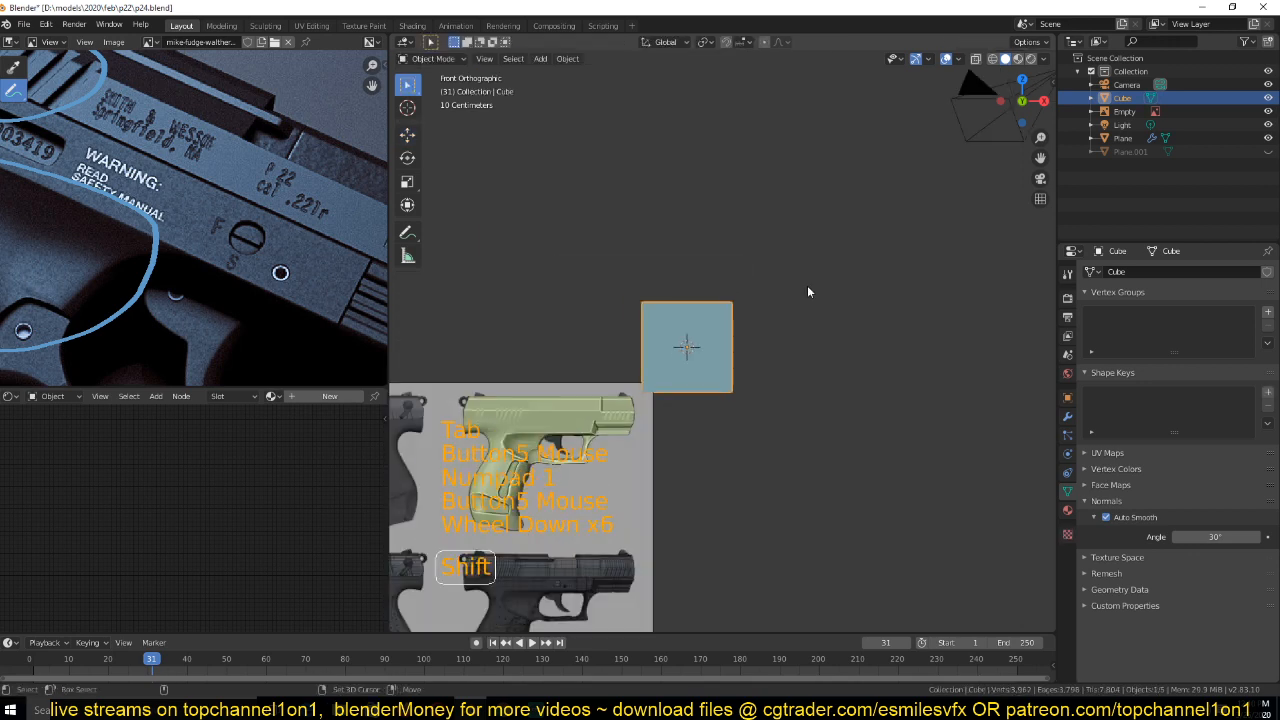
key(shift+a)
mouse_move(808, 291)
click(878, 298)
key(g)
click(877, 358)
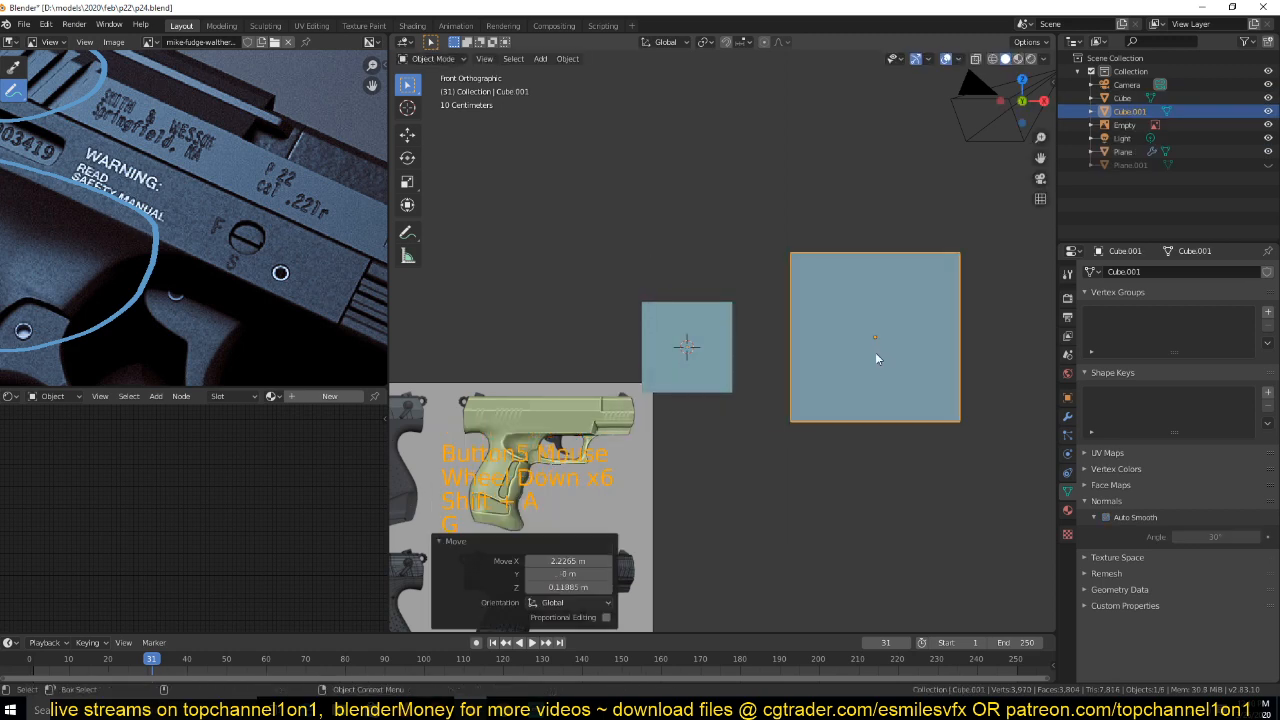
key(s)
click(912, 379)
key(g)
click(858, 388)
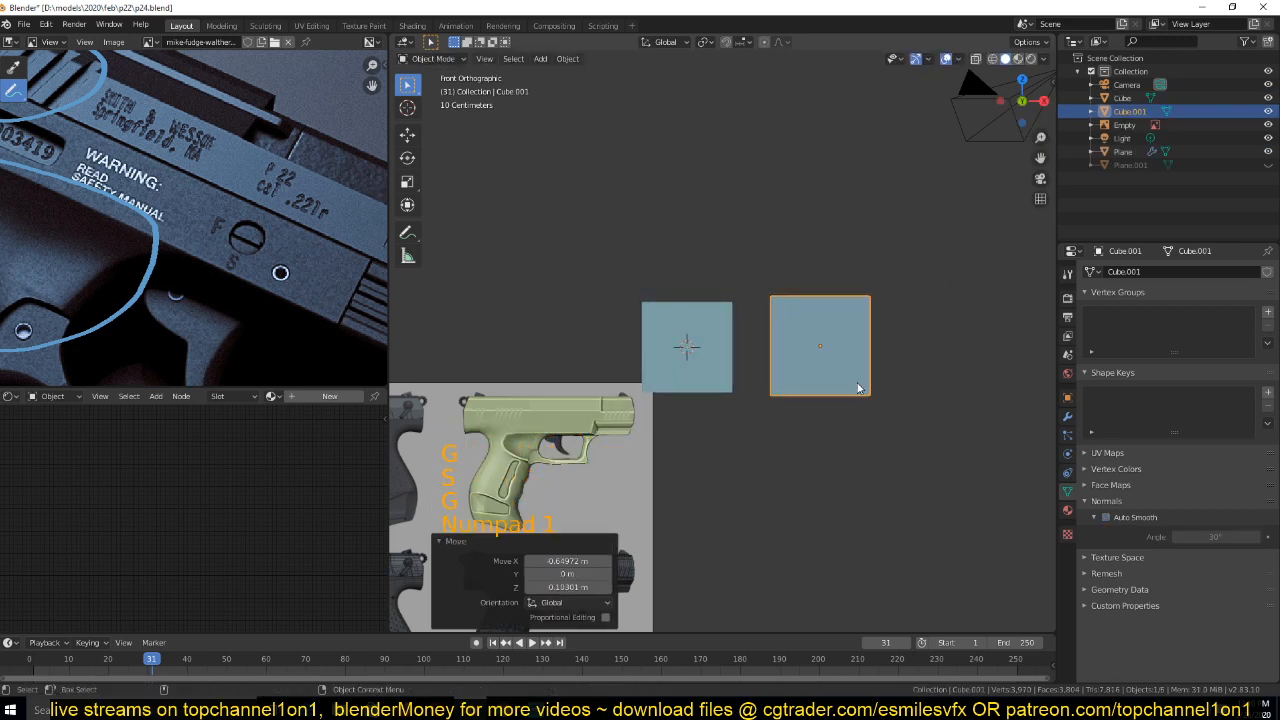
Open the second cube for mesh editing and split it with centred vertical and horizontal loop cuts
scroll(862, 384, up, 3)
key(Tab)
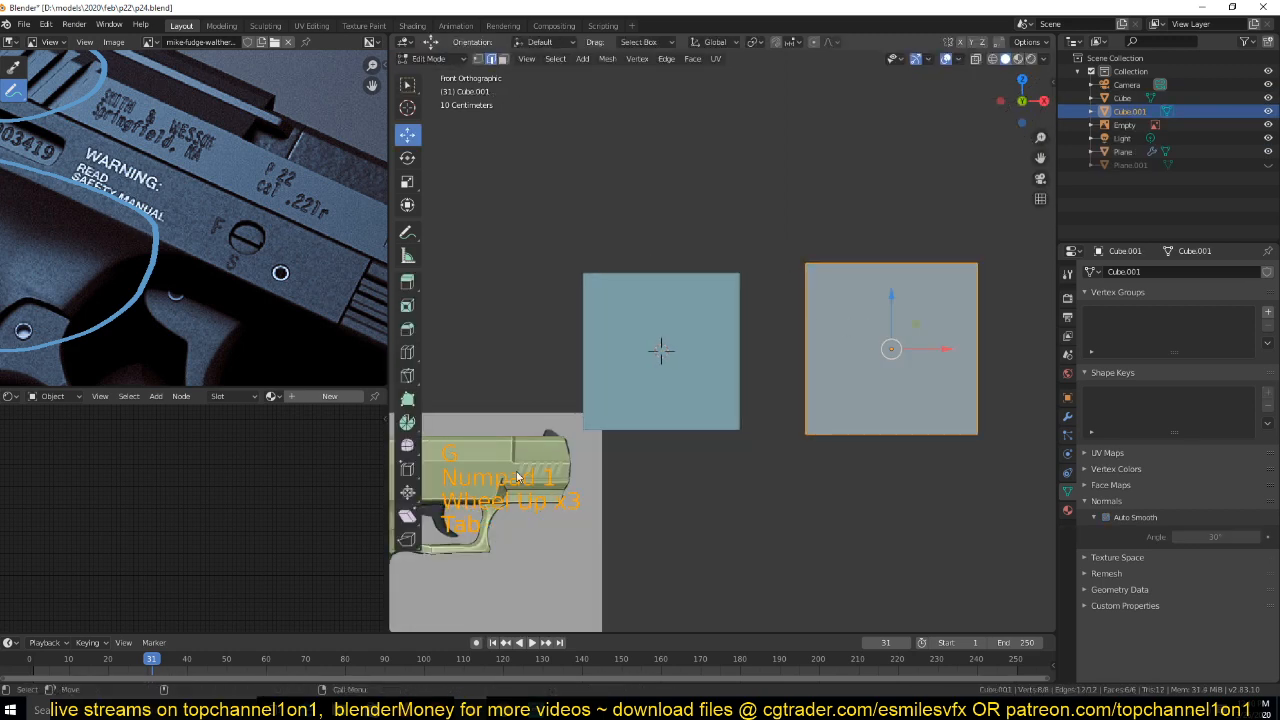
scroll(680, 370, down, 5)
scroll(680, 370, up, 1)
scroll(680, 370, up, 2)
key(Tab)
key(Tab)
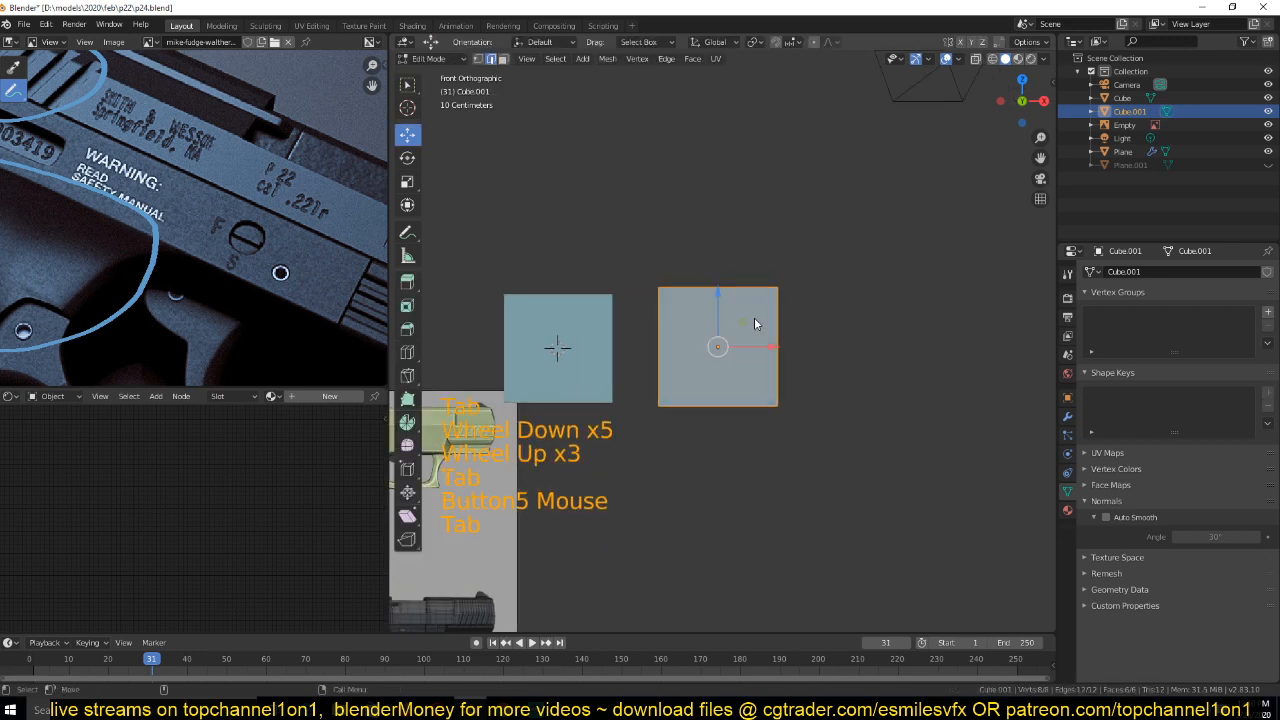
scroll(754, 317, up, 5)
key(ctrl+r)
click(756, 217)
click(756, 217)
key(ctrl+r)
click(704, 350)
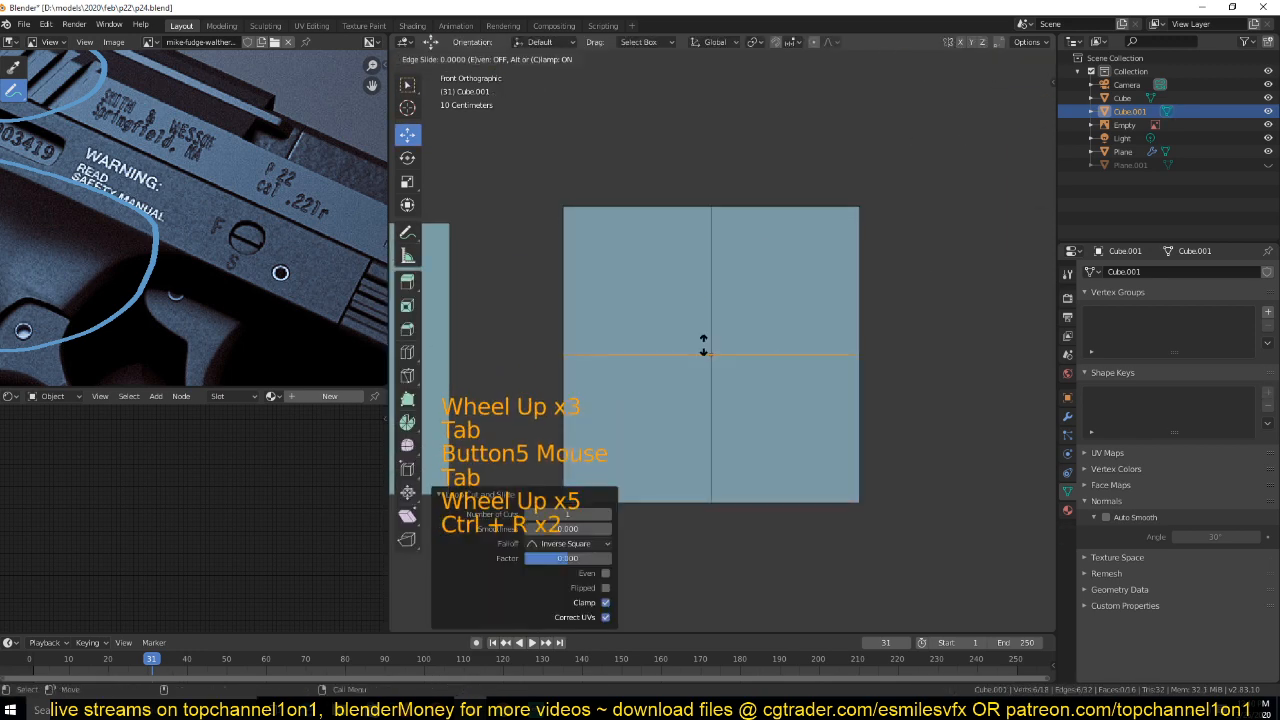
click(704, 350)
Bevel the centre vertex of the second cube's front face, vertex only, with an offset of 0.549 m and 4 segments
key(1)
click(715, 362)
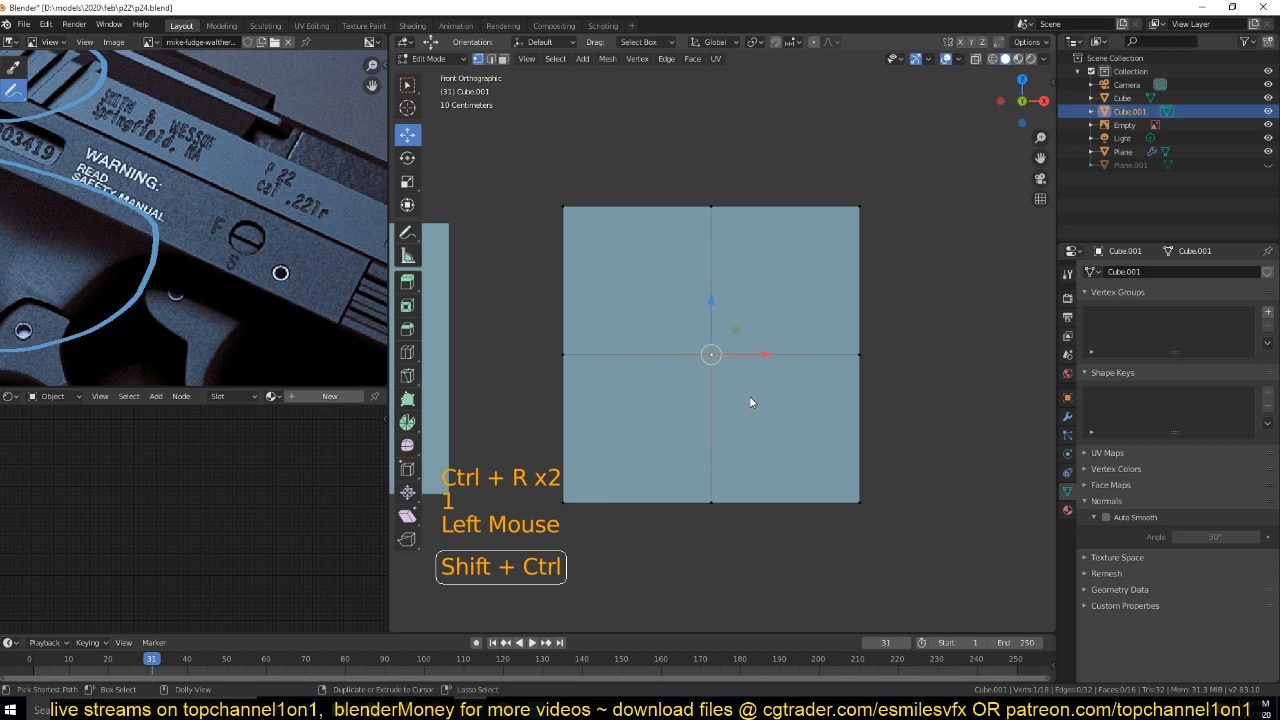
key(ctrl+shift+b)
click(822, 450)
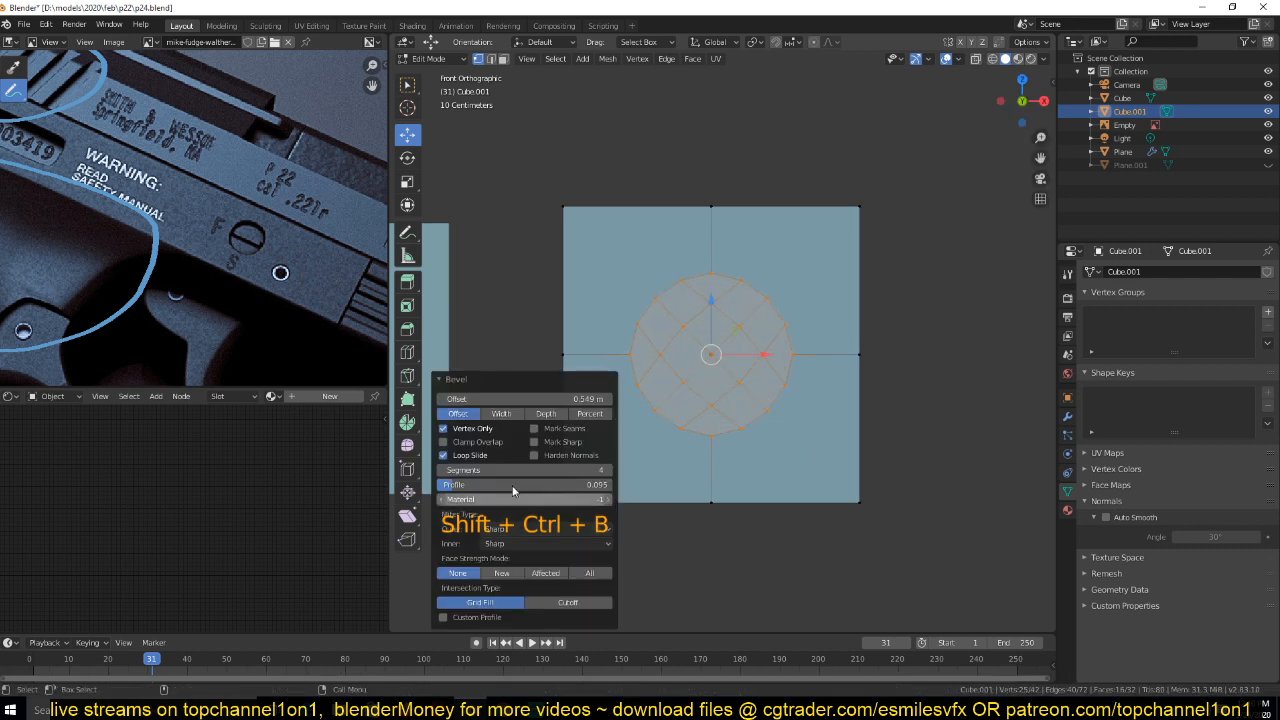
scroll(735, 380, down, 1)
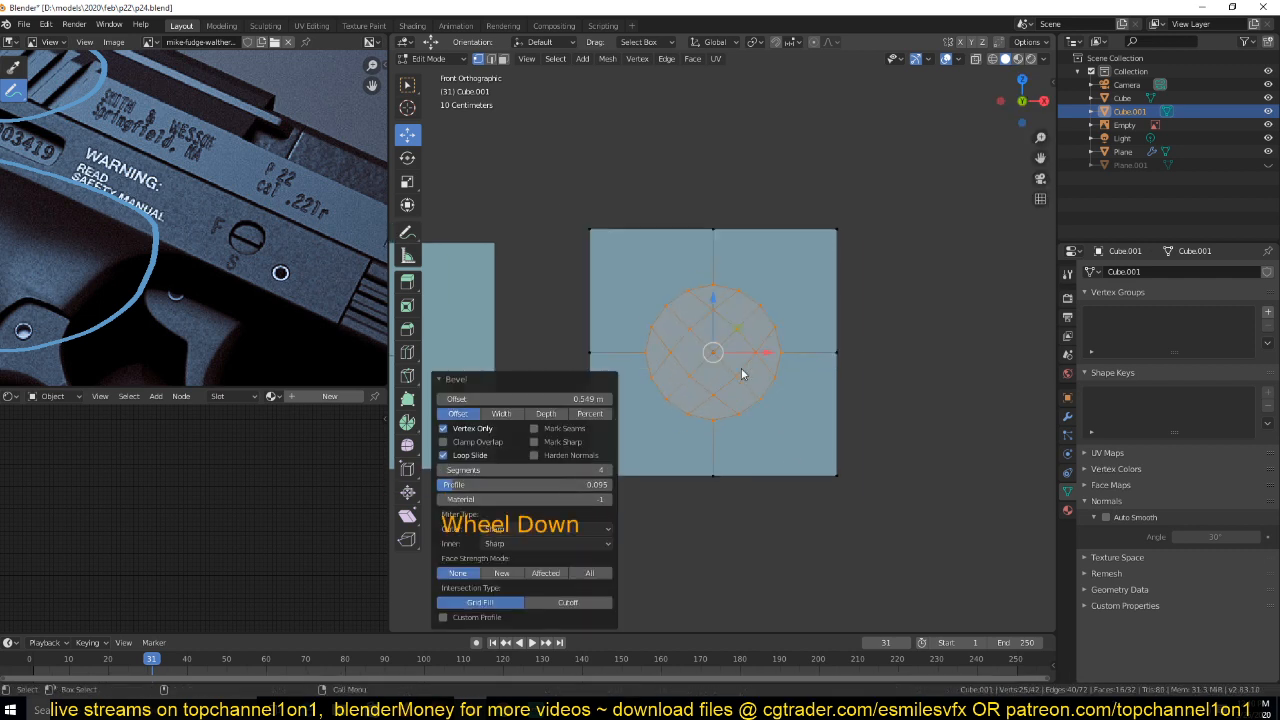
Combine the bevelled patch into a single face and round its outline with To Sphere
key(f)
key(shift+alt+s)
click(750, 360)
key(Tab)
key(Tab)
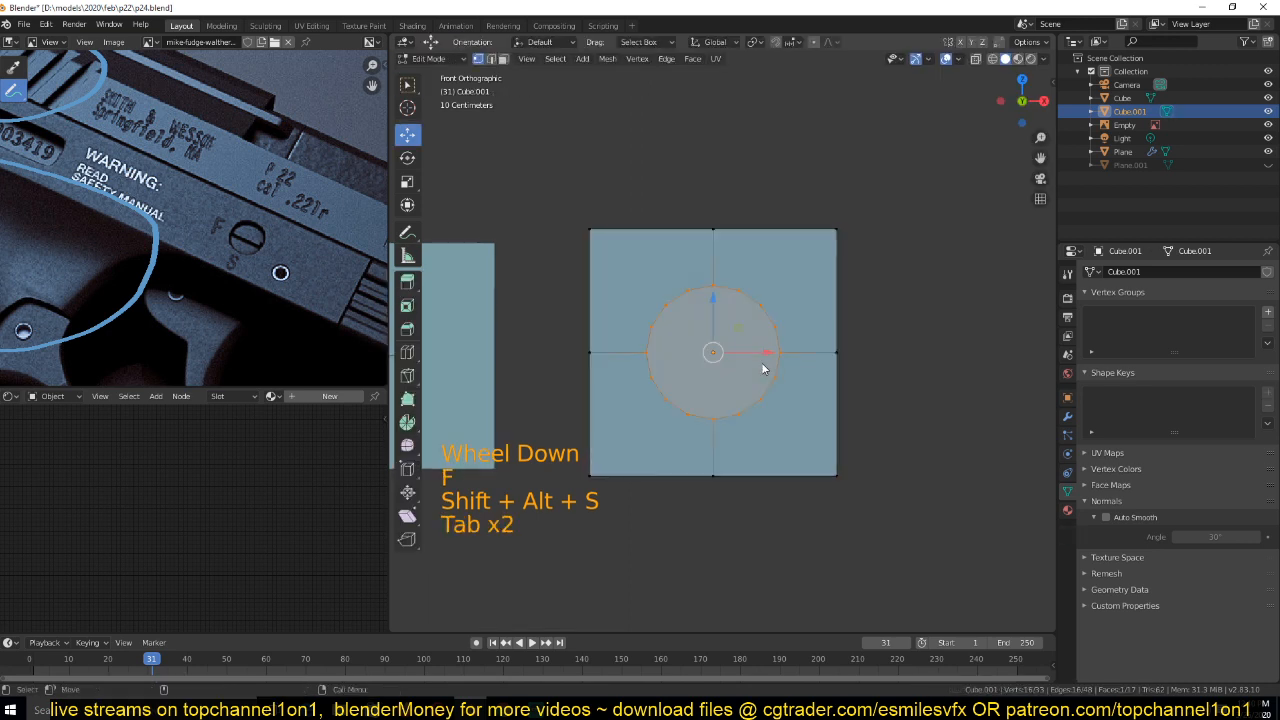
scroll(761, 362, up, 3)
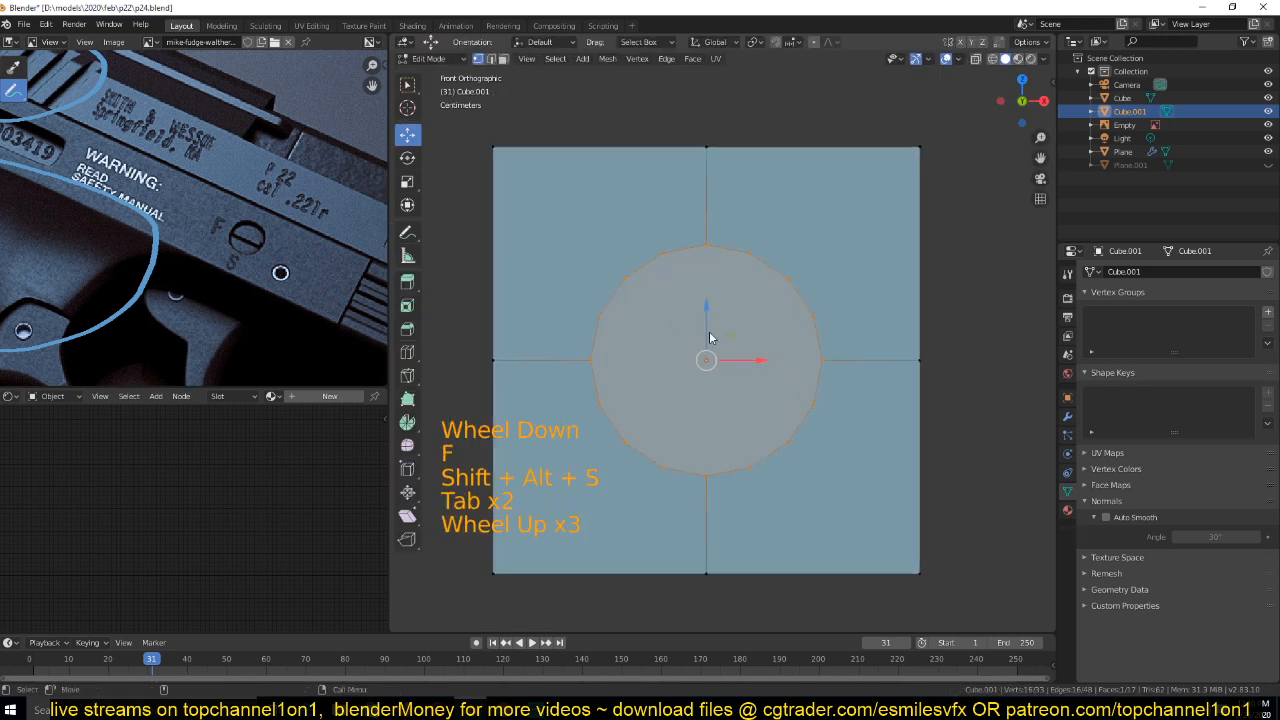
Select the four faces surrounding the circle and inset them by about 0.08 m
key(3)
click(593, 259)
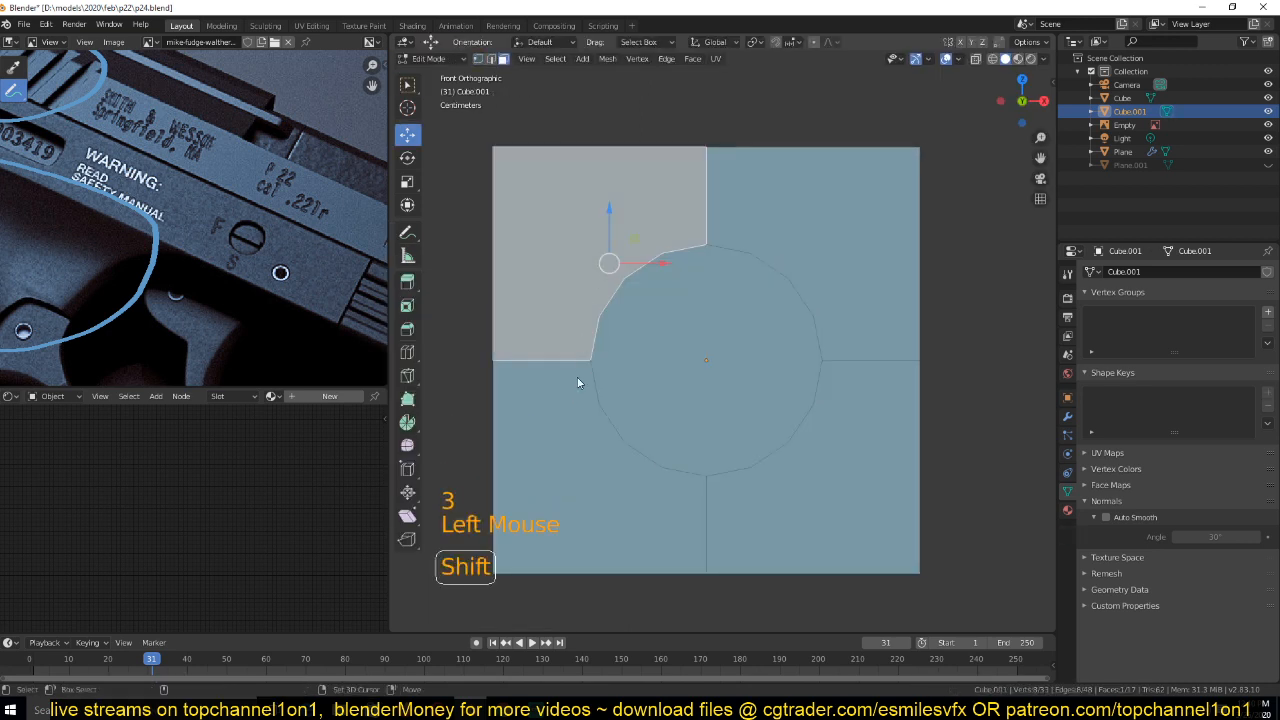
shift+click(577, 377)
shift+click(800, 423)
shift+click(828, 447)
click(826, 263)
shift+click(614, 246)
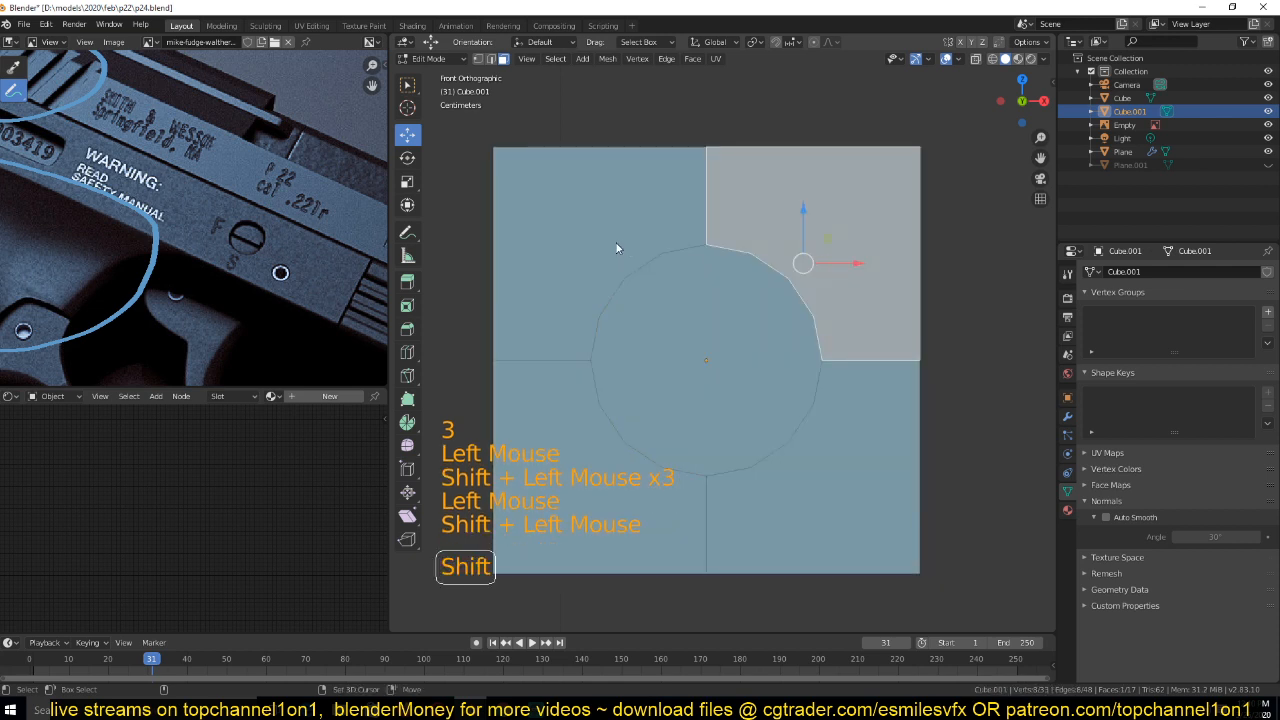
shift+click(586, 463)
shift+click(801, 474)
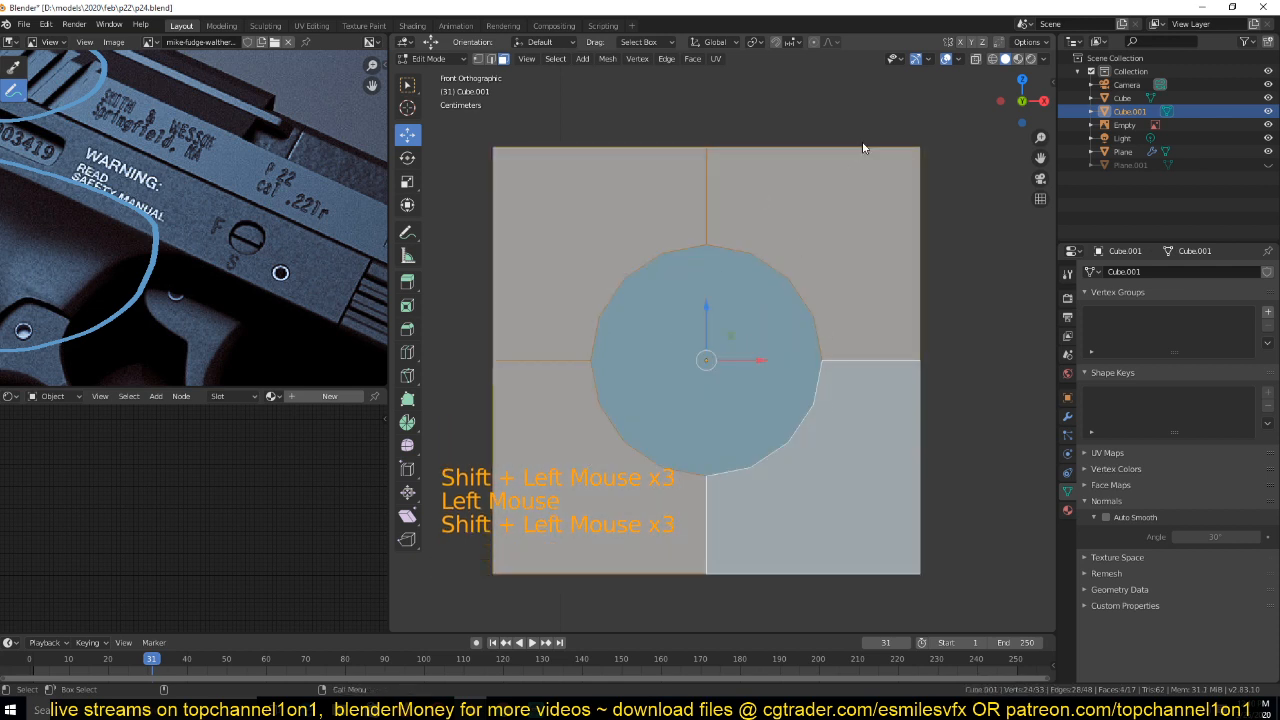
key(i)
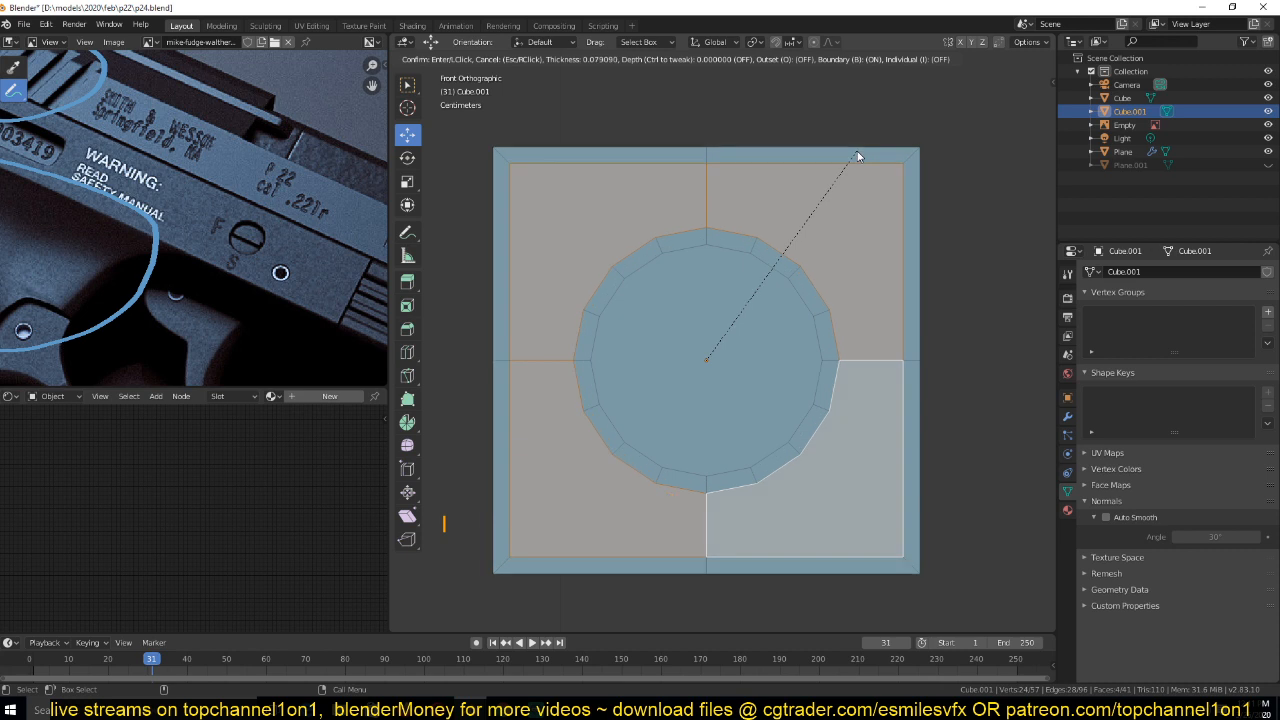
click(856, 153)
key(alt+a)
click(752, 242)
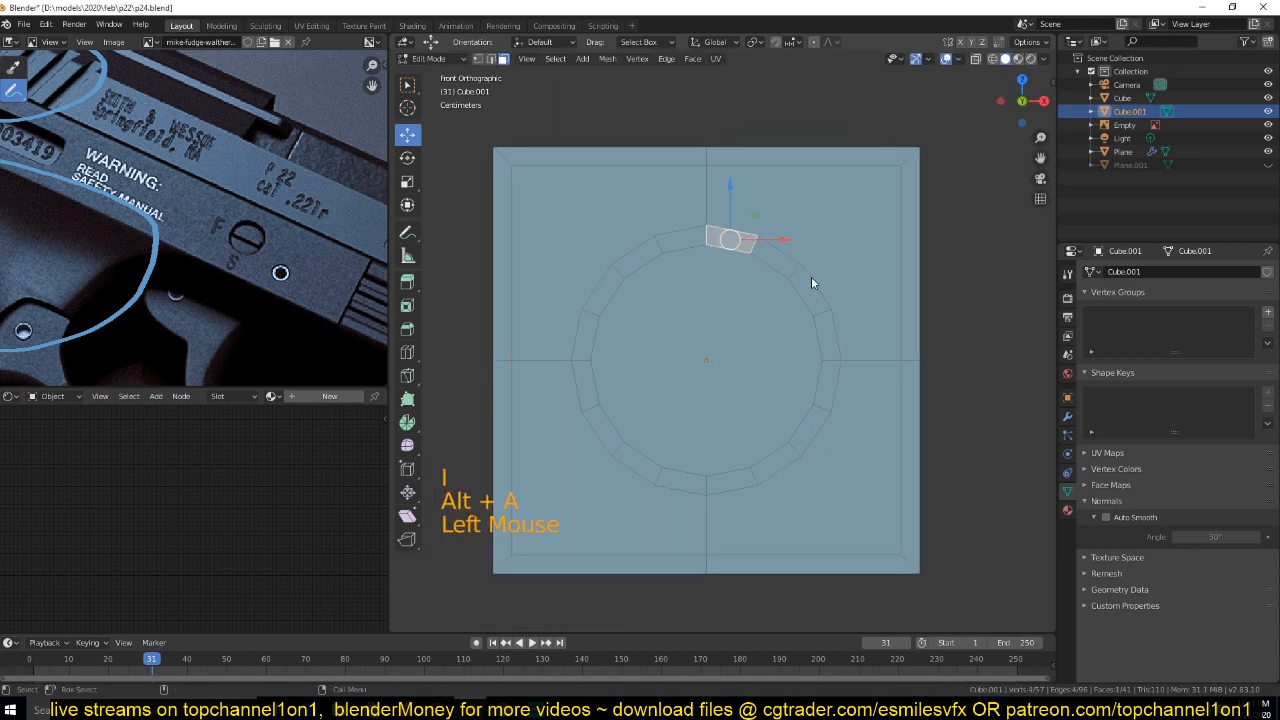
key(1)
click(758, 236)
ctrl+click(850, 308)
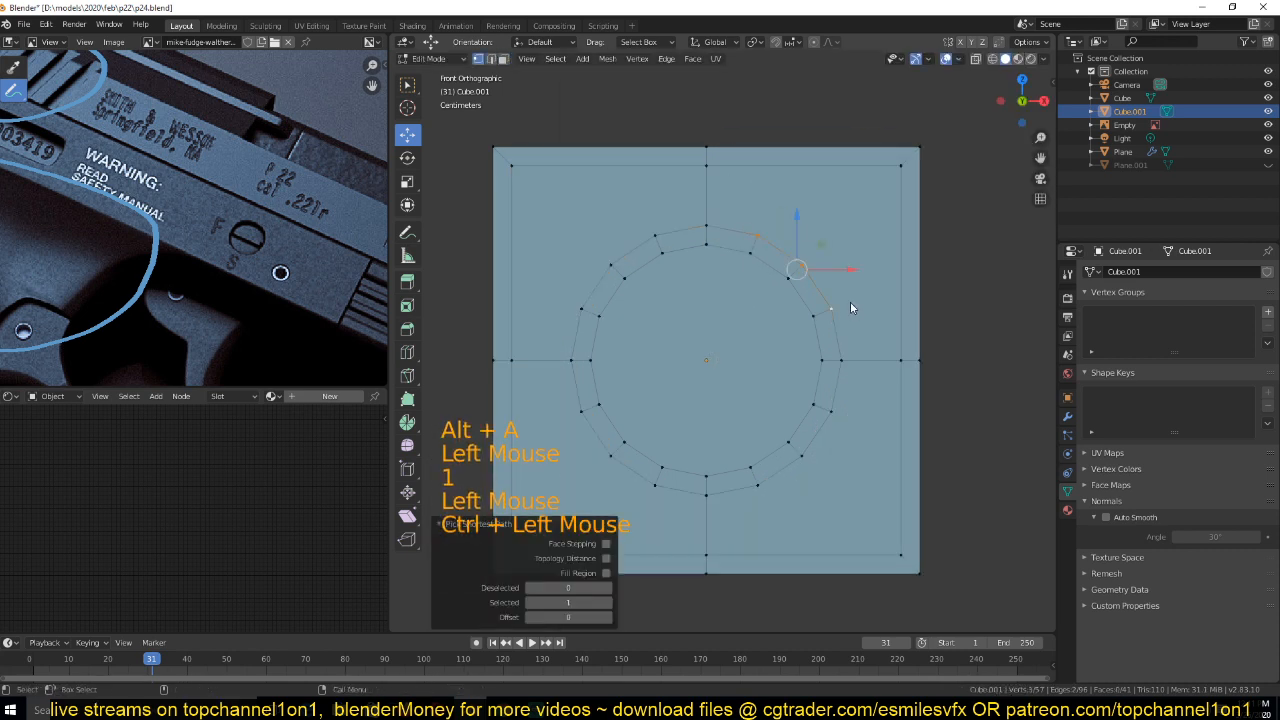
key(alt+m)
click(850, 303)
Dissolve the inset's outer border edges in the upper-left, upper-right and lower-left quadrants of the front face
key(2)
alt+click(903, 216)
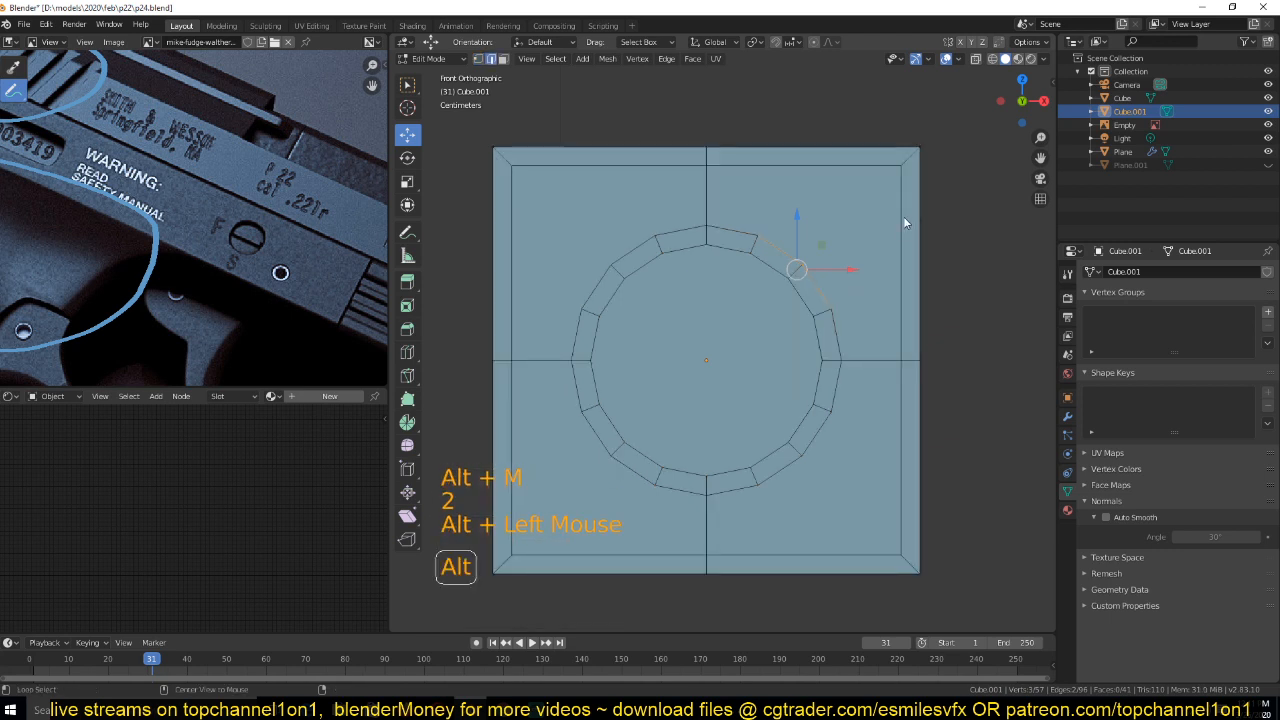
alt+shift+click(903, 216)
alt+shift+click(535, 243)
alt+shift+click(526, 419)
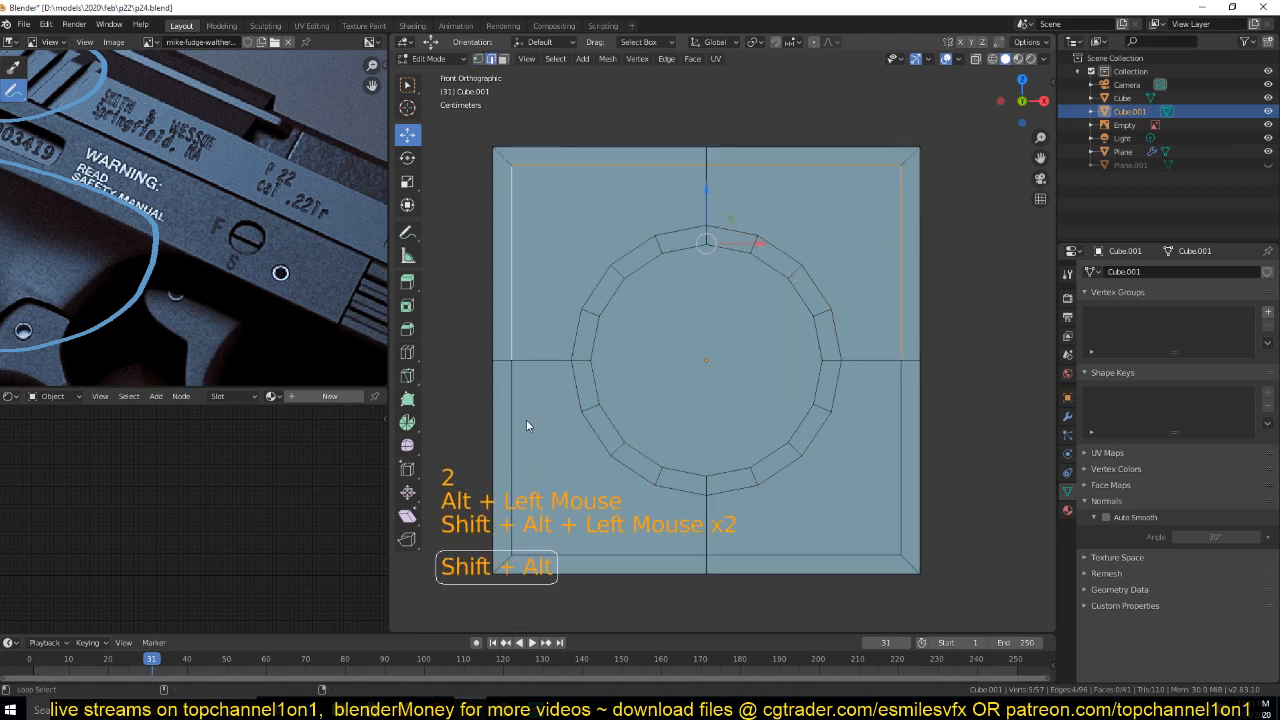
key(ctrl+x)
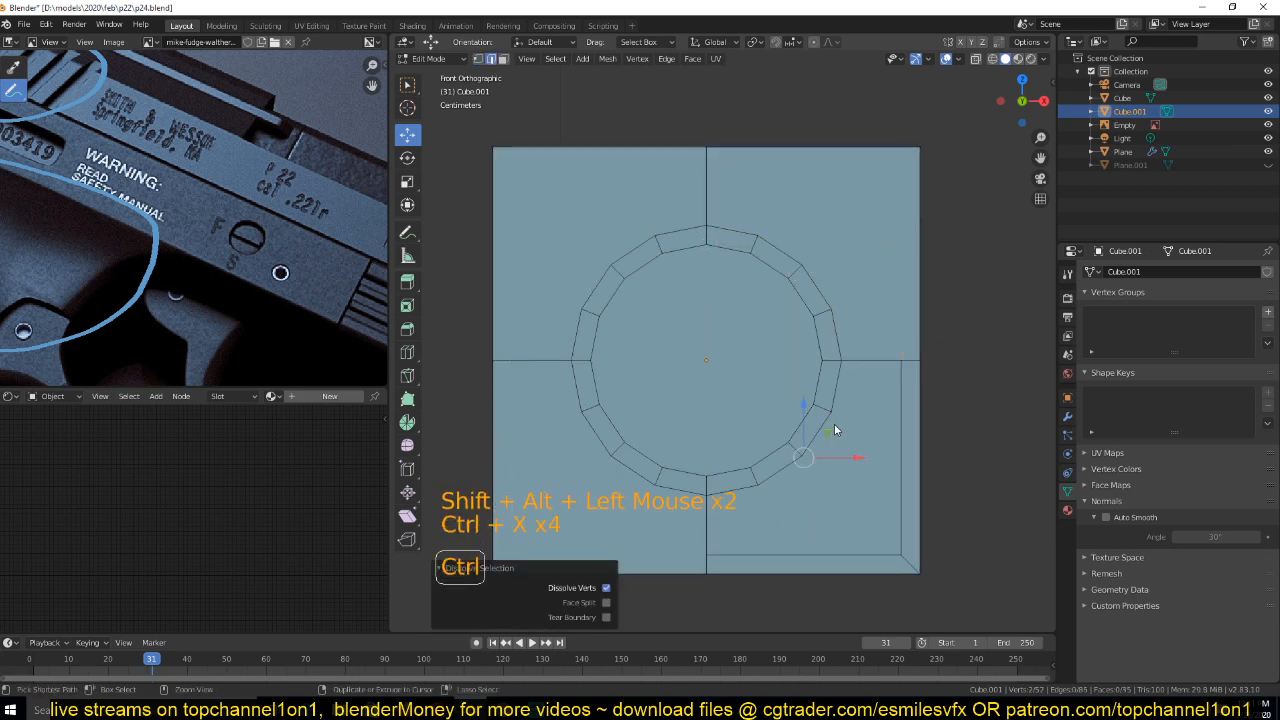
key(ctrl+x)
key(ctrl+x)
key(ctrl+x)
key(ctrl+x)
key(ctrl+x)
ctrl+click(856, 373)
key(ctrl+x)
key(ctrl+x)
key(ctrl+x)
key(ctrl+x)
key(ctrl+x)
key(ctrl+x)
Dissolve the two remaining outer inset edges in the front face's lower-right quadrant
alt+click(884, 442)
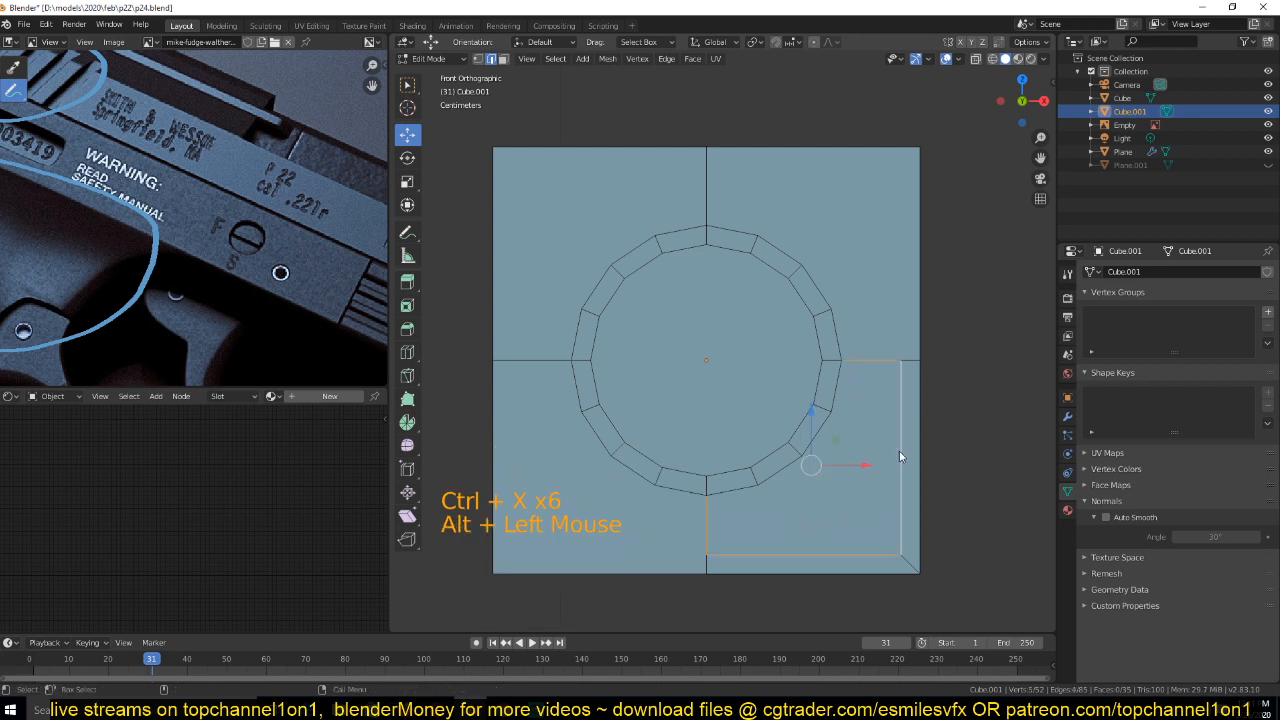
click(808, 552)
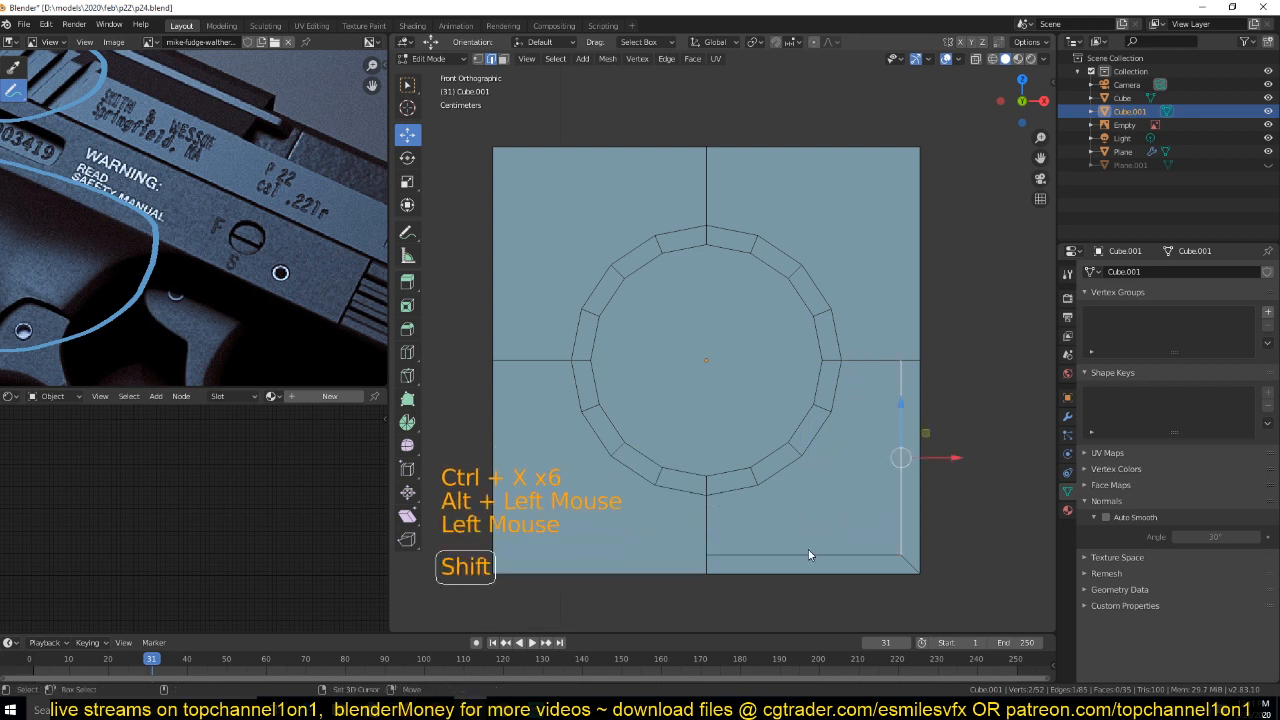
shift+click(808, 547)
key(ctrl+x)
Merge the three outer-ring vertices on the circle's upper-right side at their centre
key(1)
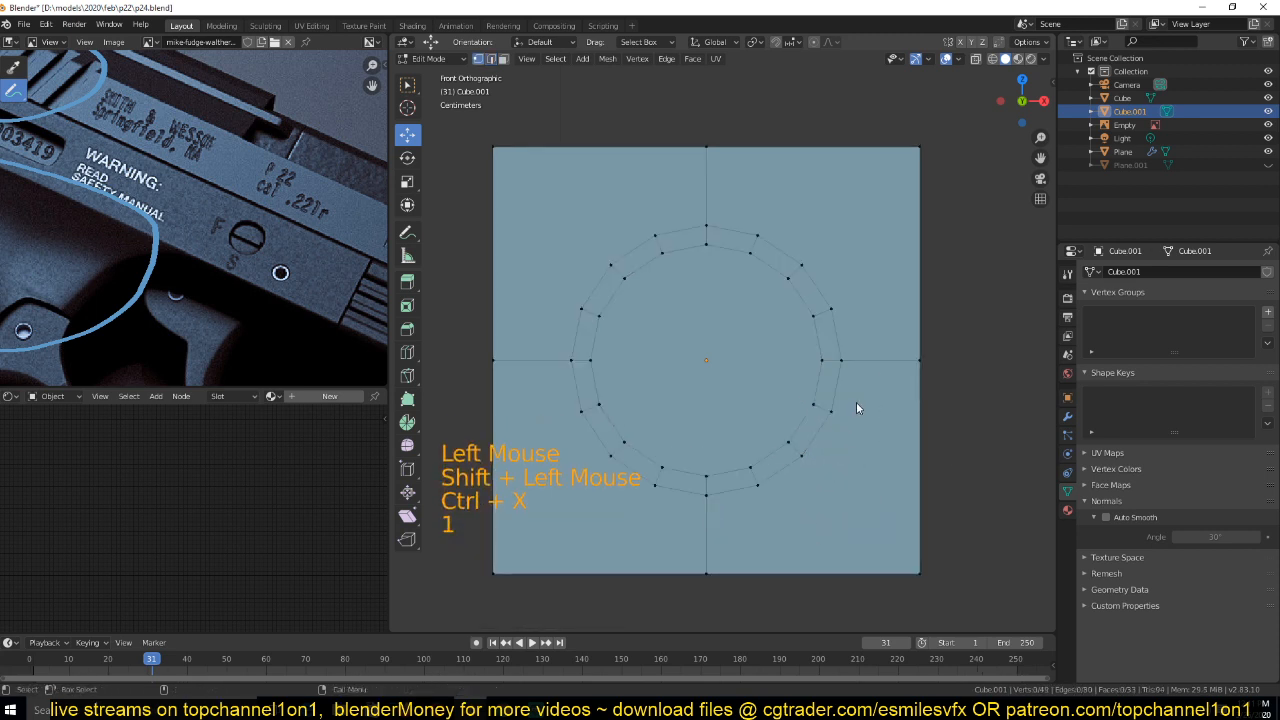
key(2)
click(793, 258)
key(1)
click(757, 237)
ctrl+click(832, 307)
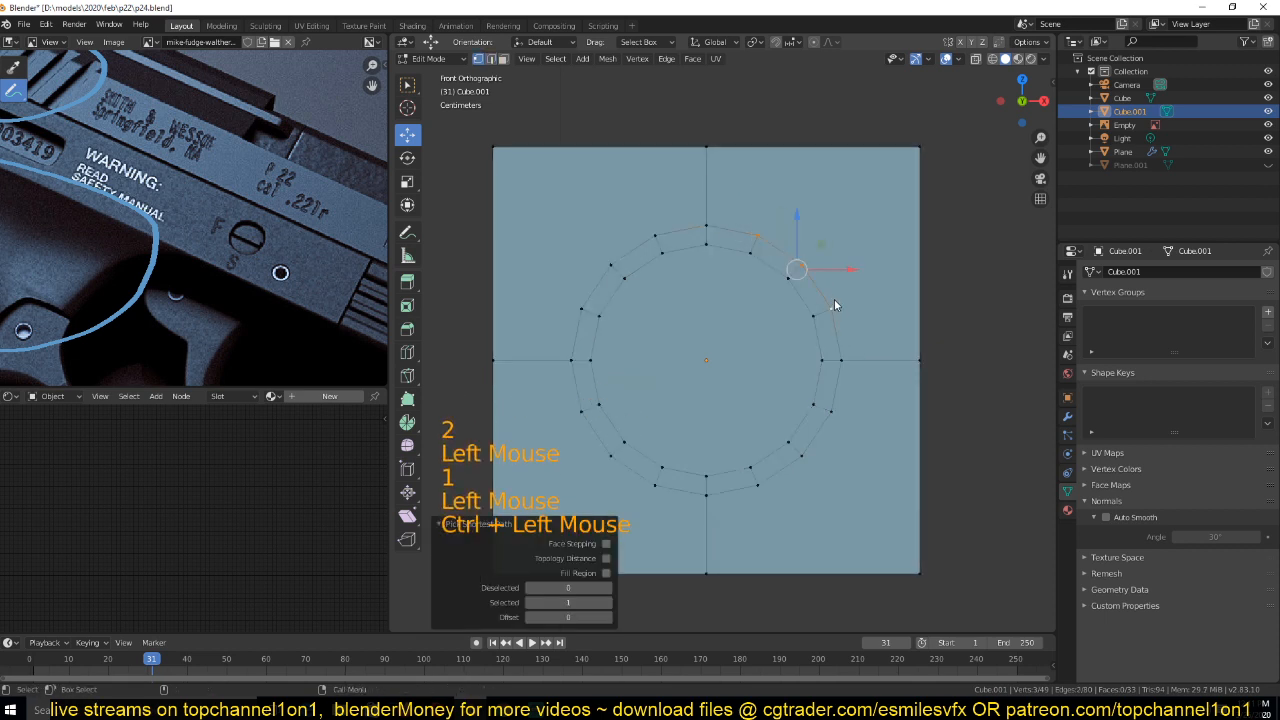
key(alt+m)
click(834, 317)
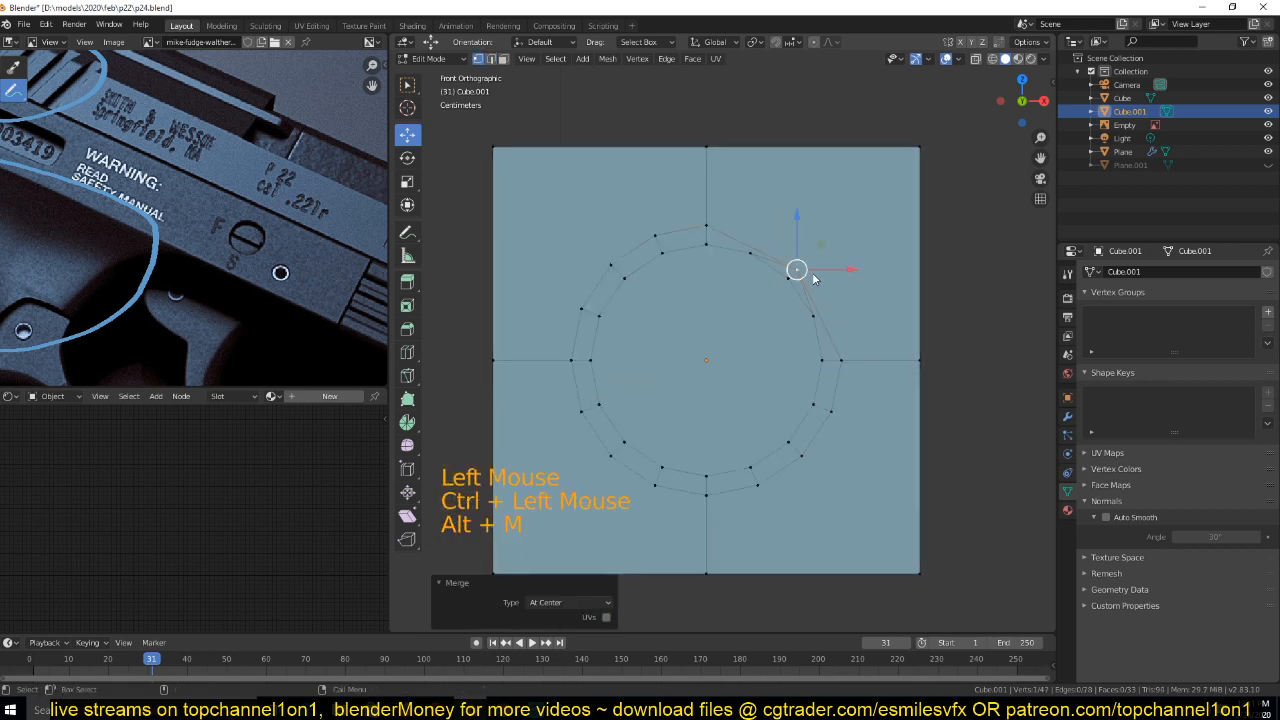
Connect the merged upper-right vertex to the face's upper-right corner and slide it towards that corner by a factor of about 0.35
shift+click(910, 155)
key(k)
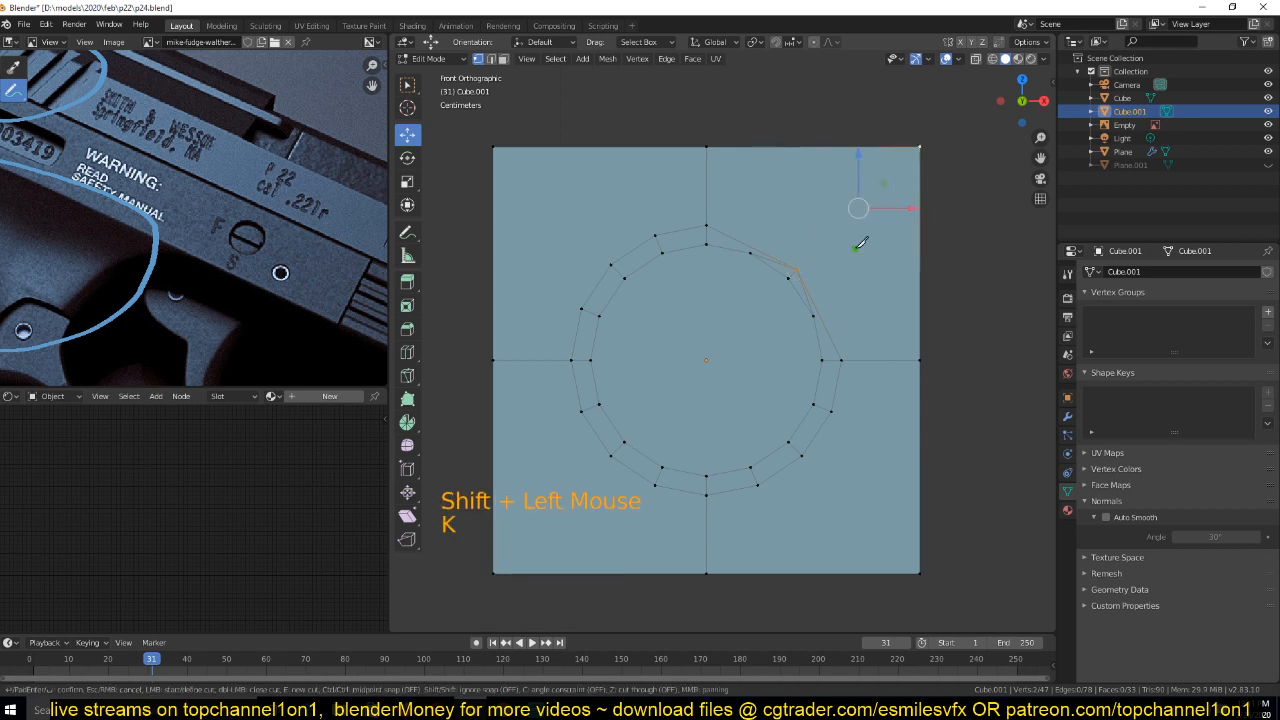
key(Escape)
key(j)
click(797, 270)
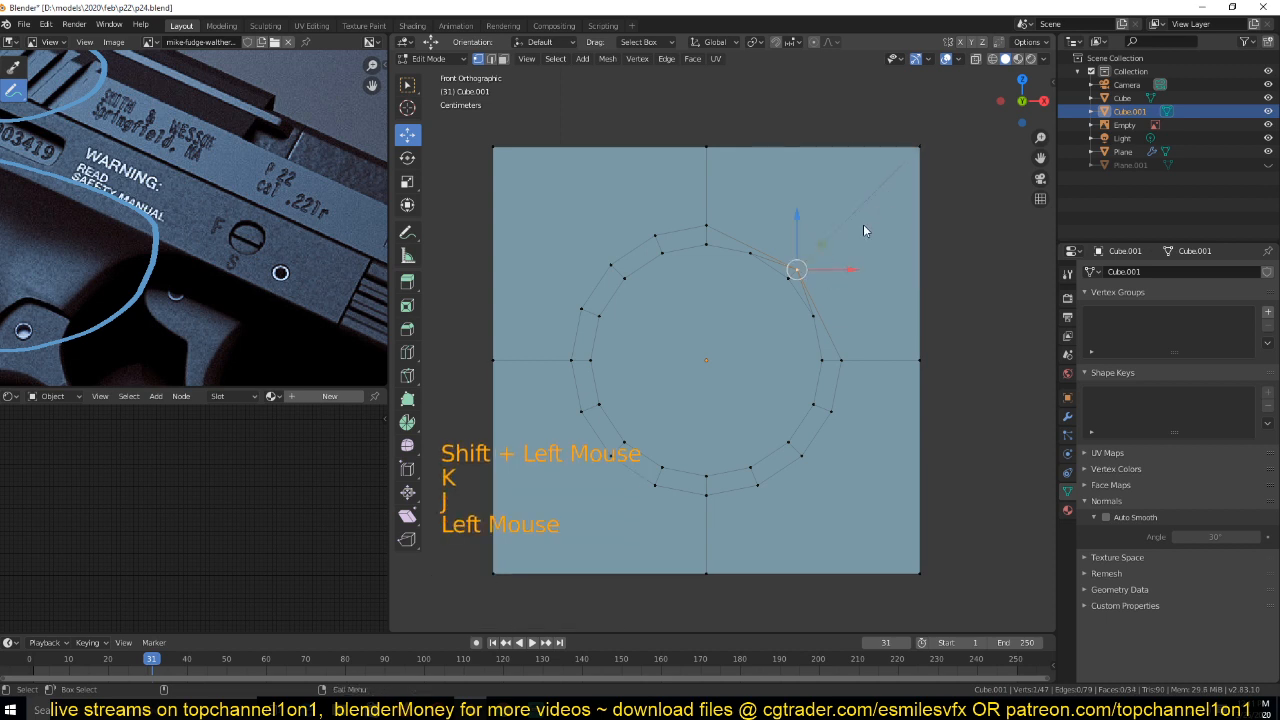
key(g)
key(g)
click(902, 185)
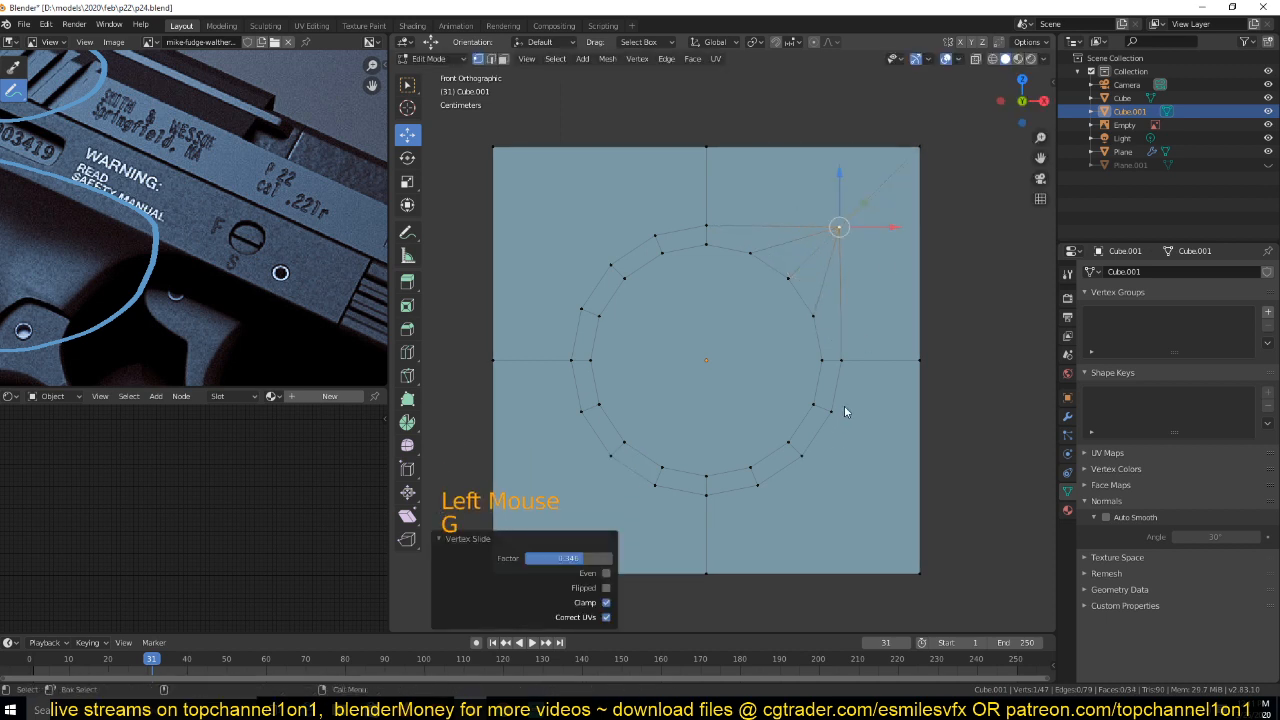
Merge the three outer-ring vertices on the circle's lower-right side at their centre
click(765, 492)
ctrl+click(797, 483)
key(alt+m)
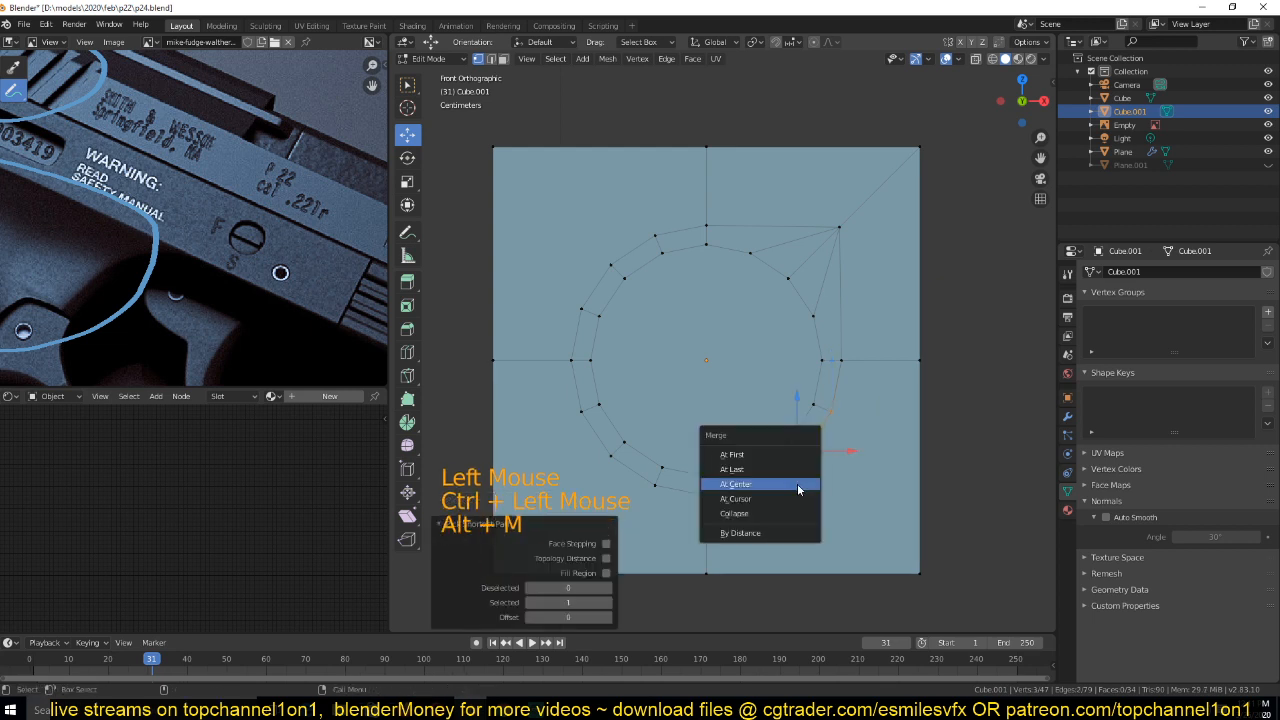
click(797, 483)
Connect the merged lower-right vertex to the face's lower-right corner and slide it towards that corner by a factor of about 0.23
shift+click(920, 574)
key(j)
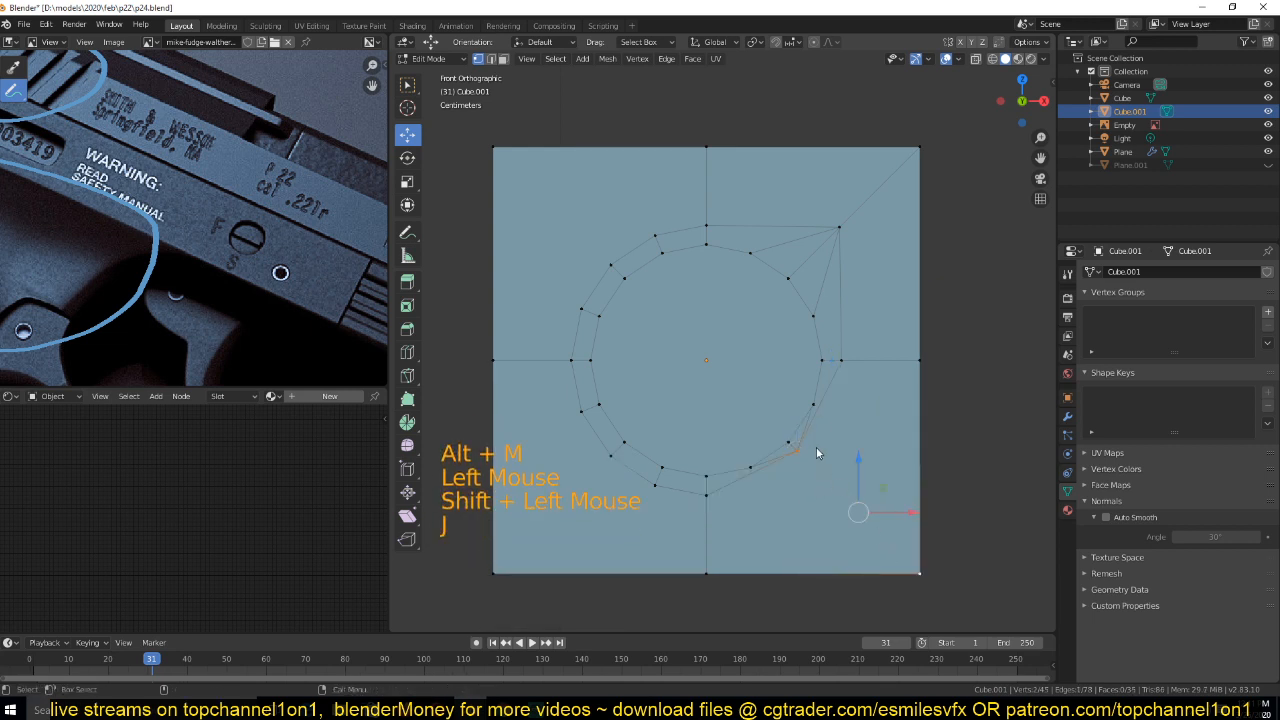
click(817, 457)
key(g)
key(g)
click(838, 502)
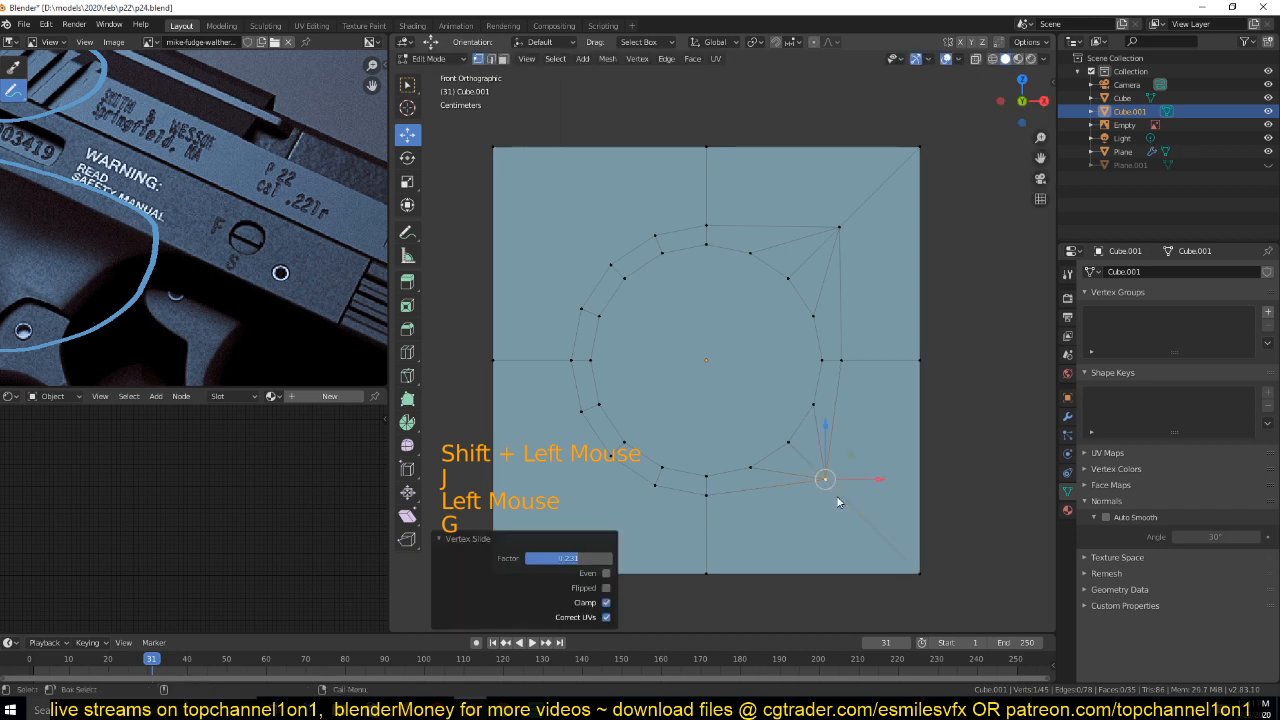
Merge the three outer-ring vertices on the circle's lower-left side at their centre
shift+middle_drag(838, 502, 972, 415)
click(789, 397)
ctrl+click(714, 326)
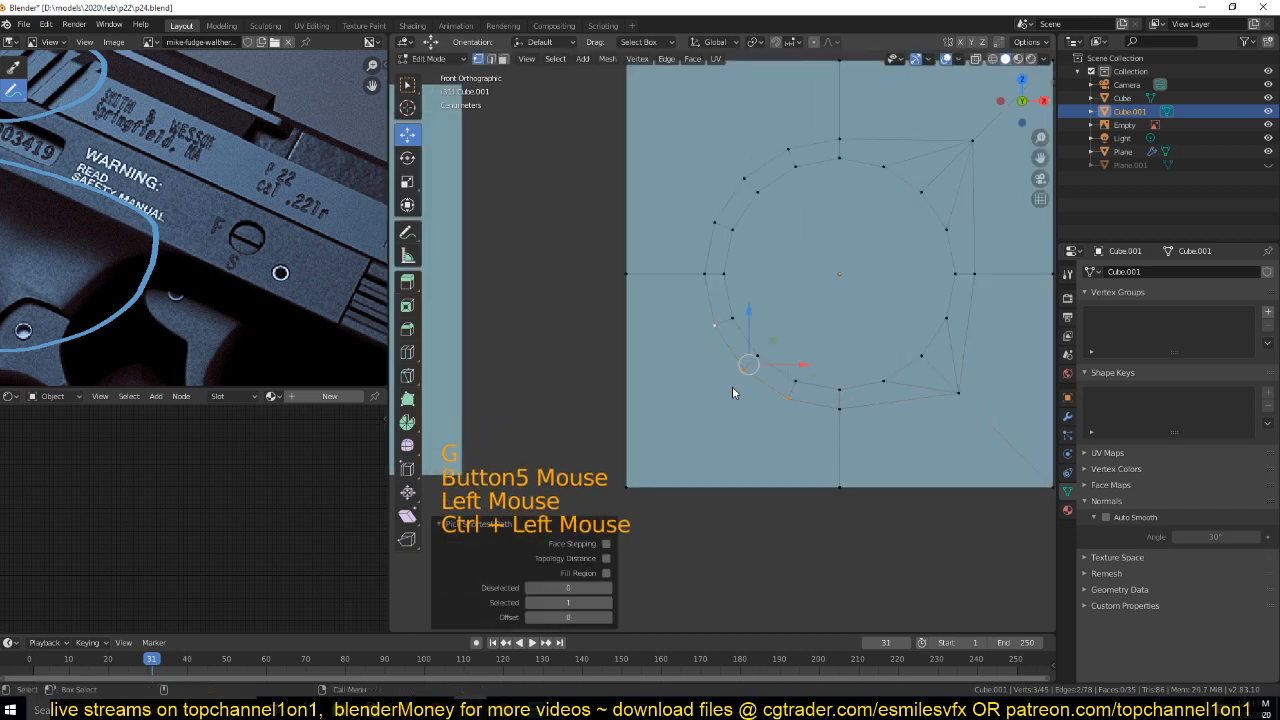
key(alt+m)
click(739, 388)
Connect the merged lower-left vertex to the face's lower-left corner and slide it outward along the new edge
shift+click(643, 481)
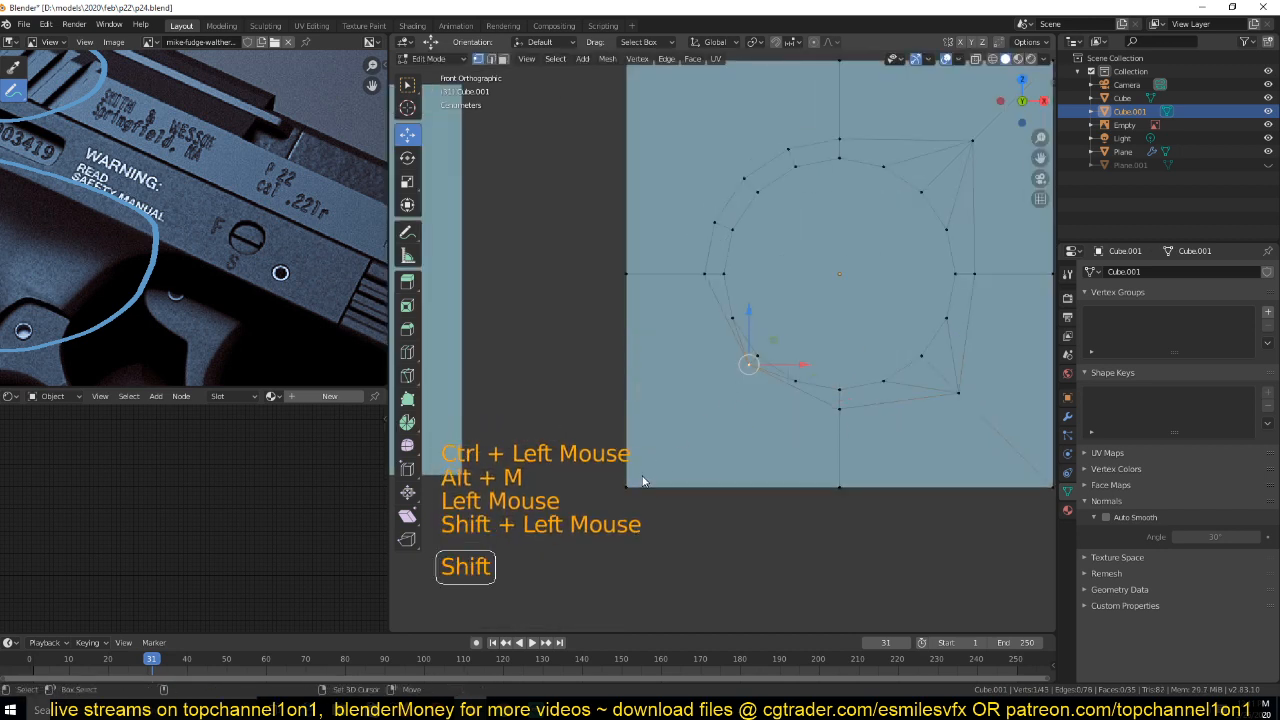
key(j)
click(746, 366)
key(g)
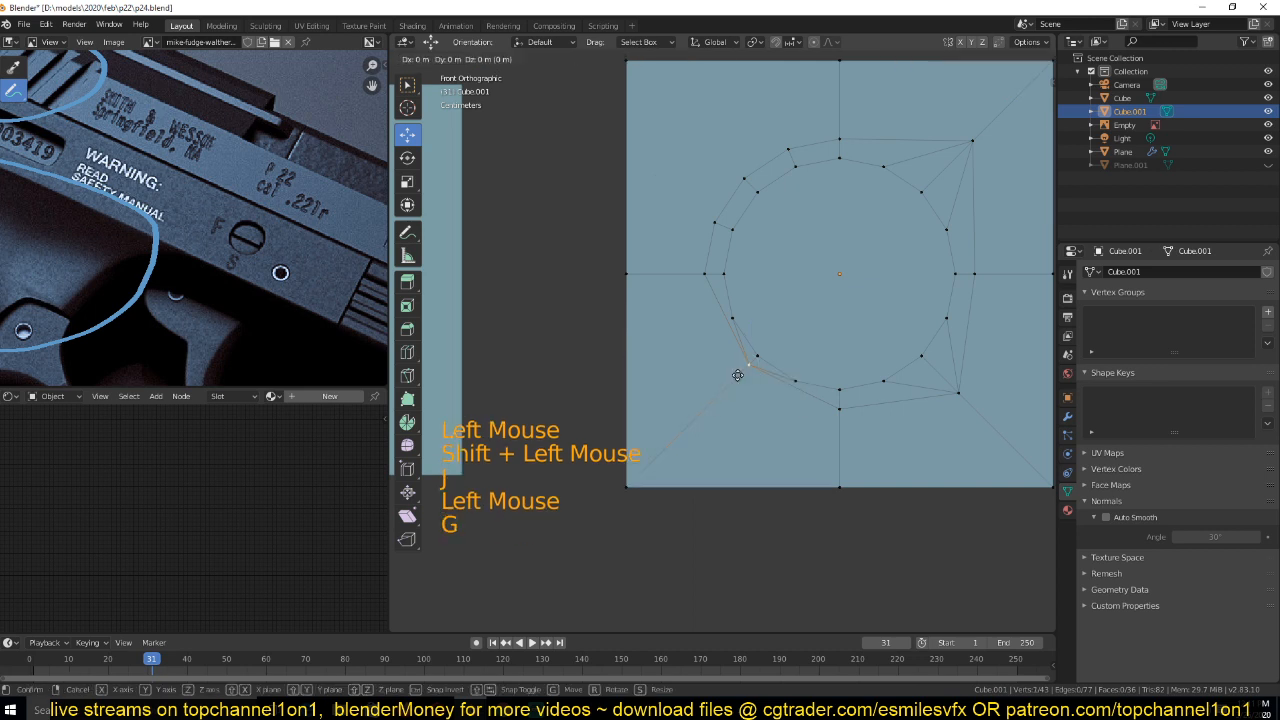
click(722, 388)
Merge the three outer-ring vertices on the circle's upper-left side at their centre
click(708, 299)
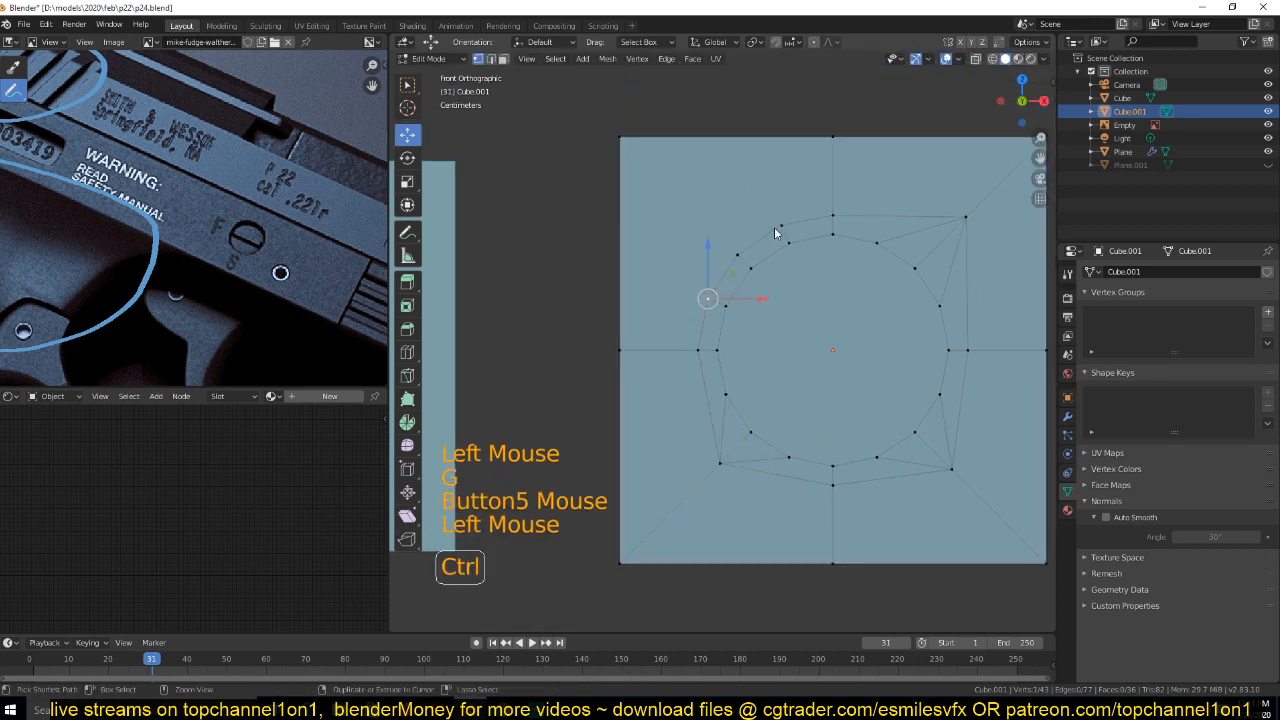
ctrl+click(776, 228)
key(alt+m)
click(770, 229)
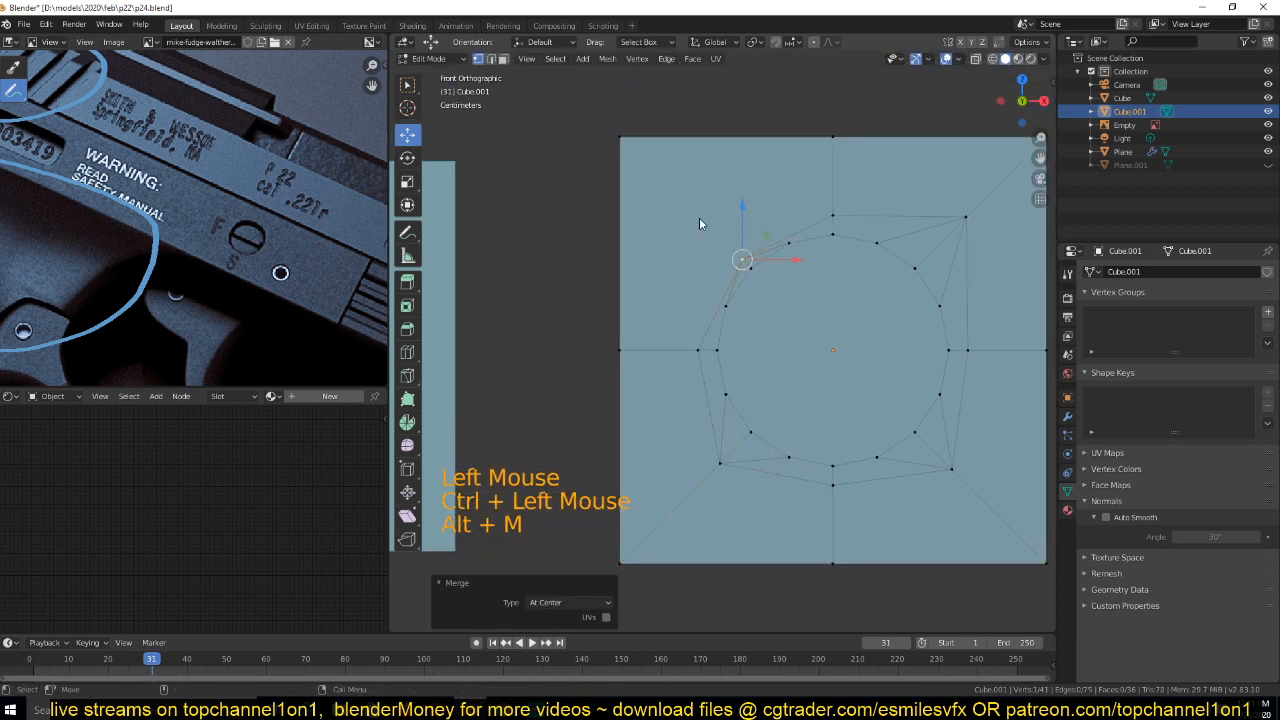
Connect the merged upper-left vertex to the face's upper-left corner and slide it towards that corner by a factor of about 0.23
shift+click(620, 137)
key(j)
click(719, 259)
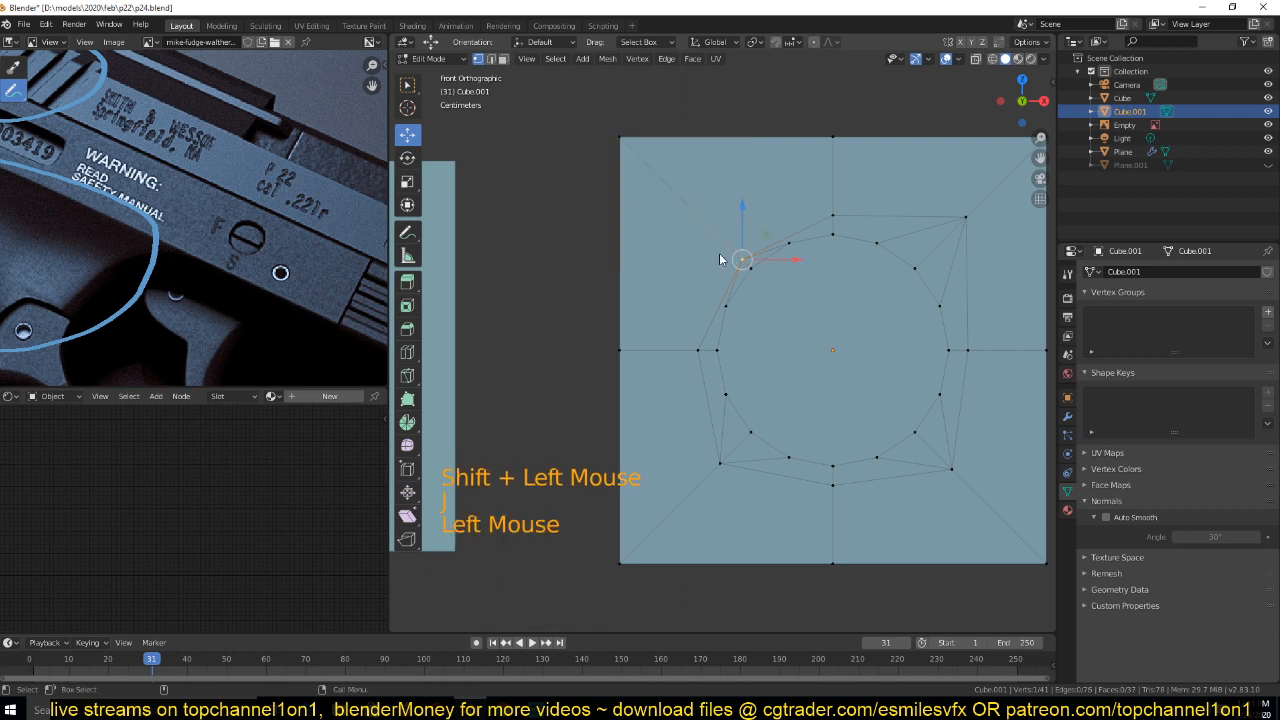
key(g)
click(695, 232)
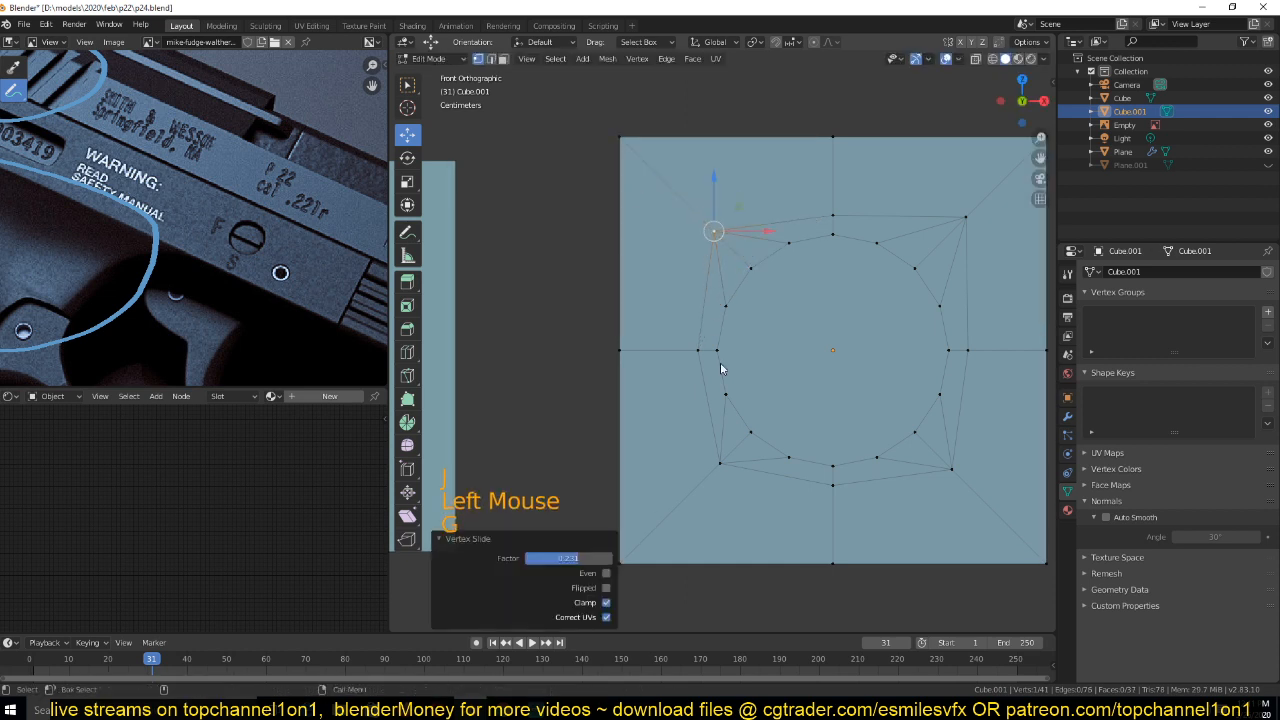
Select the eight vertices of the outer ring around the circle and round them with To Sphere at factor 1
shift+click(720, 464)
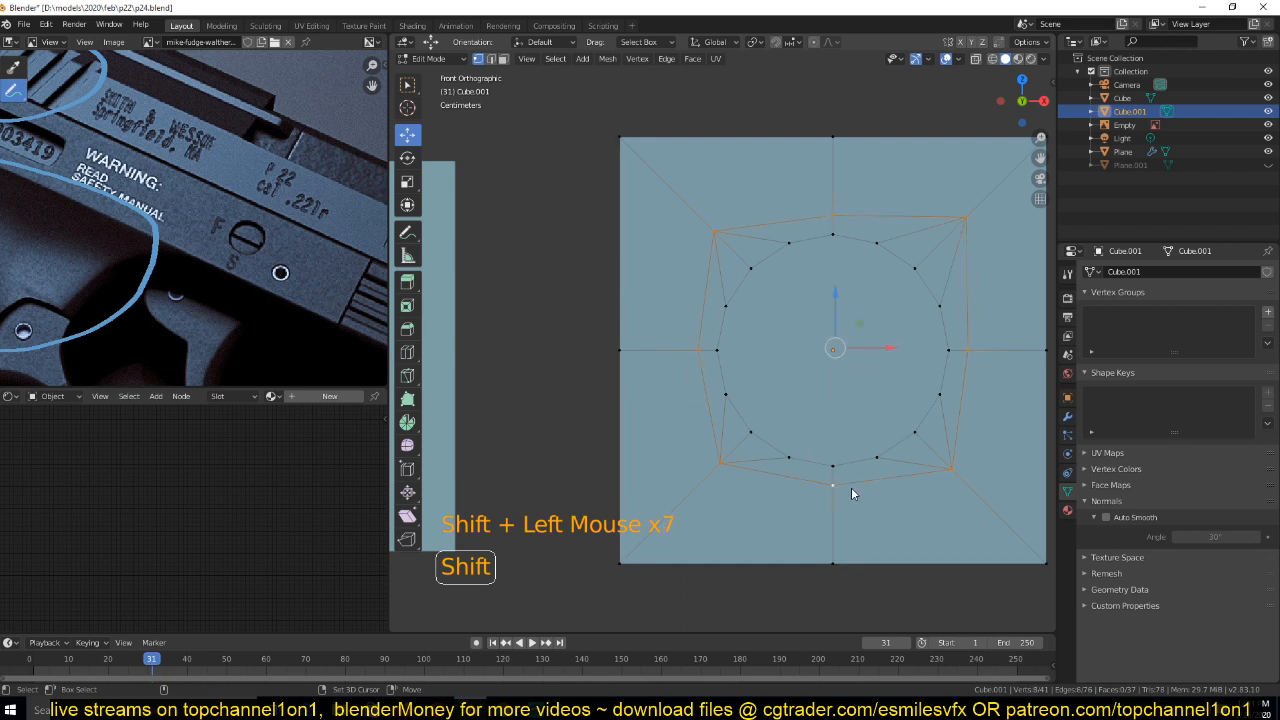
key(alt)
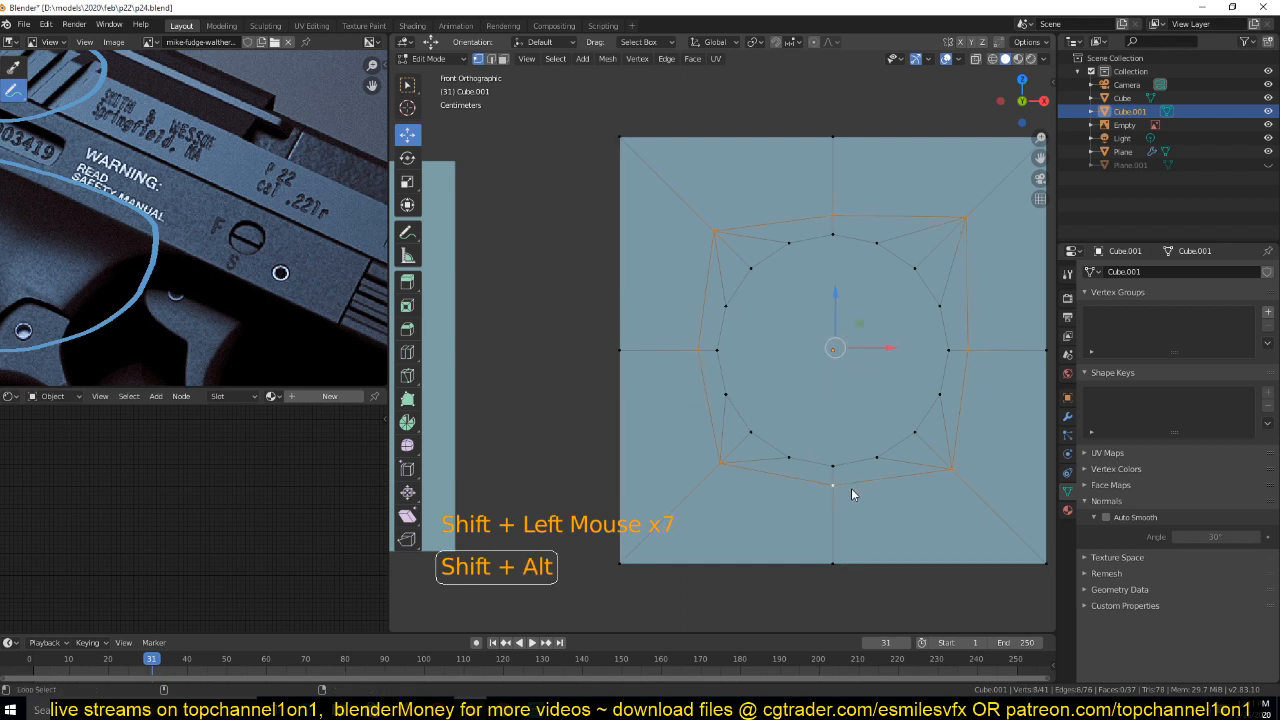
key(shift+alt+s)
key(1)
key(Return)
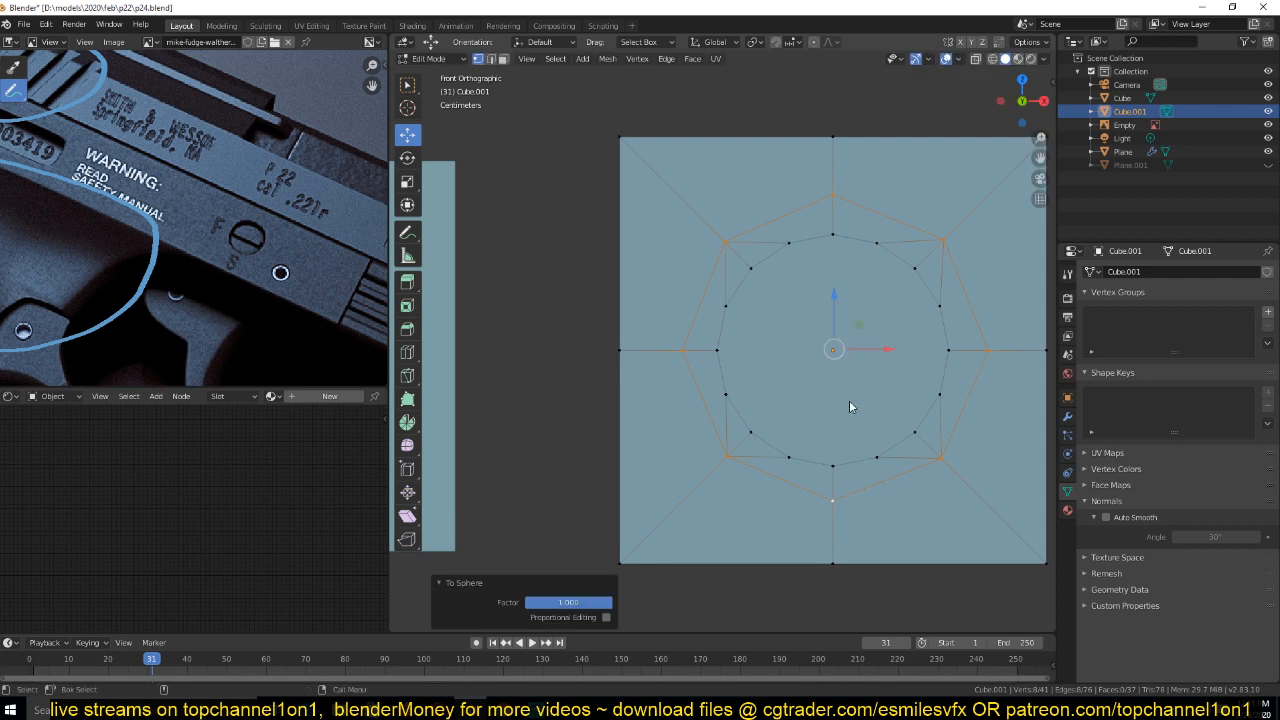
Extrude the second test cube's circular face inward and scale the recessed face down
middle_drag(851, 406, 797, 390)
key(Tab)
key(Tab)
key(Tab)
key(3)
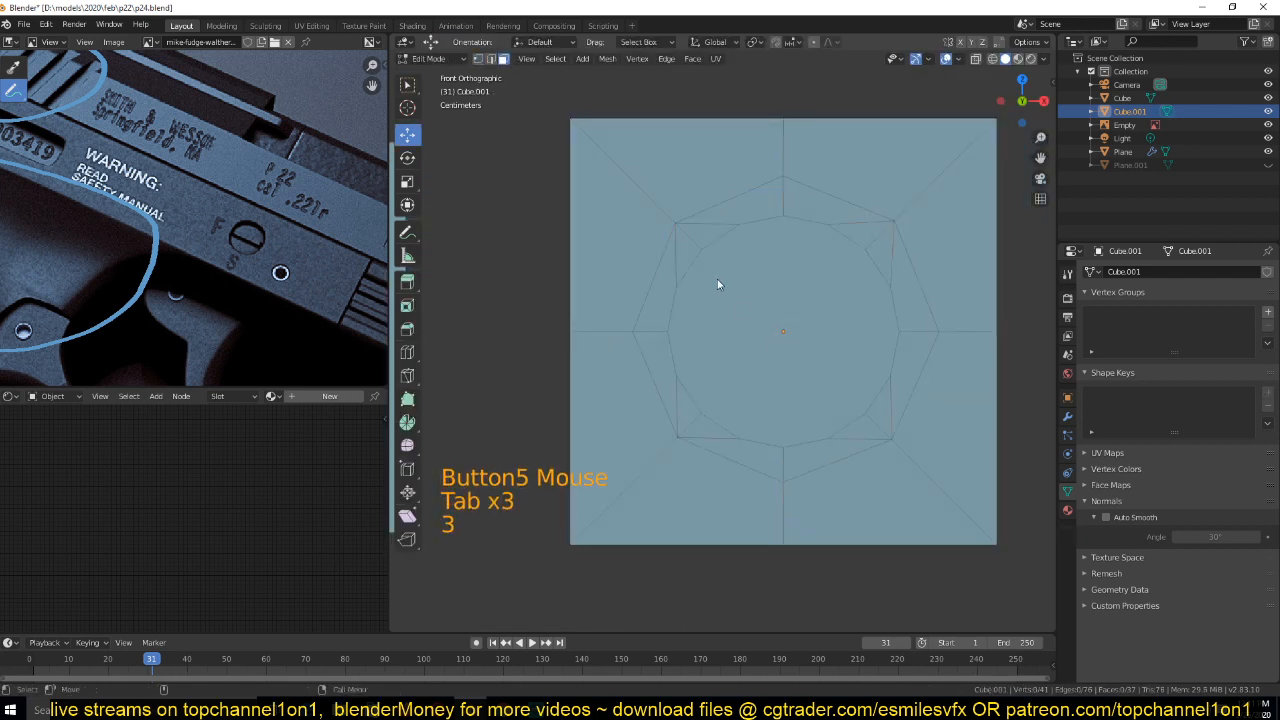
click(717, 279)
middle_drag(717, 279, 737, 378)
key(e)
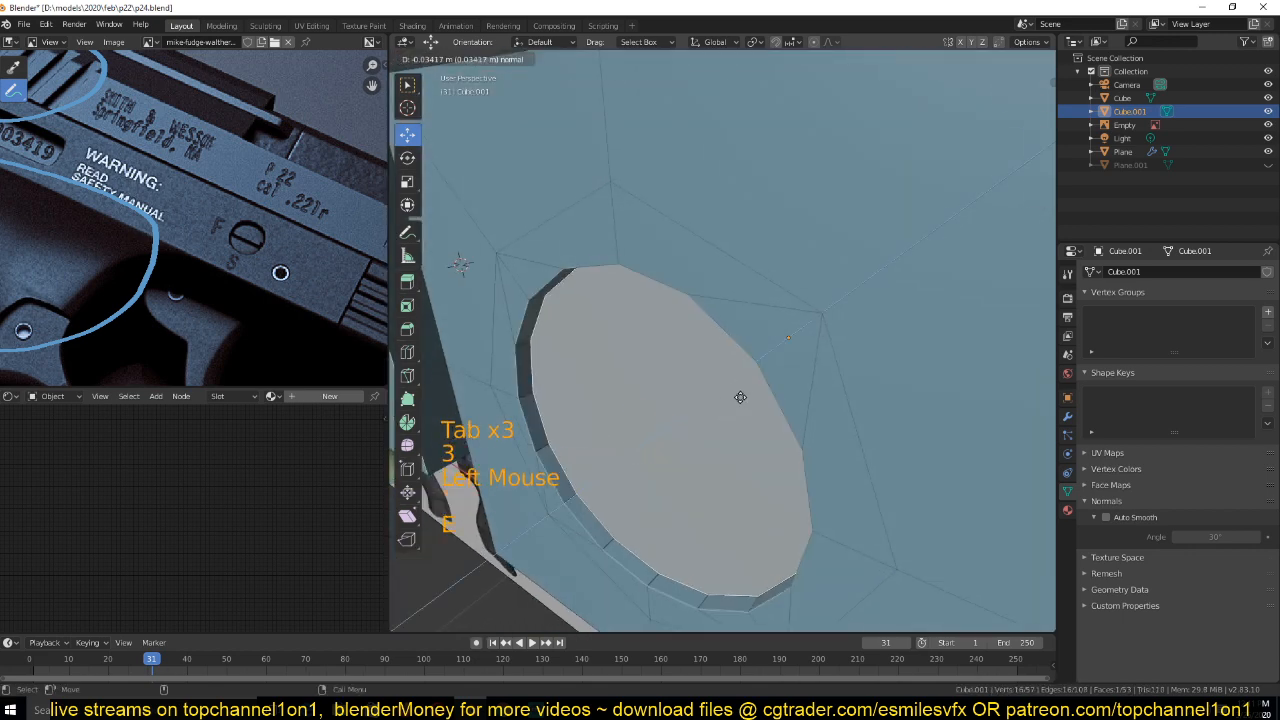
key(Tab)
scroll(769, 368, down, 6)
key(Tab)
scroll(792, 345, up, 2)
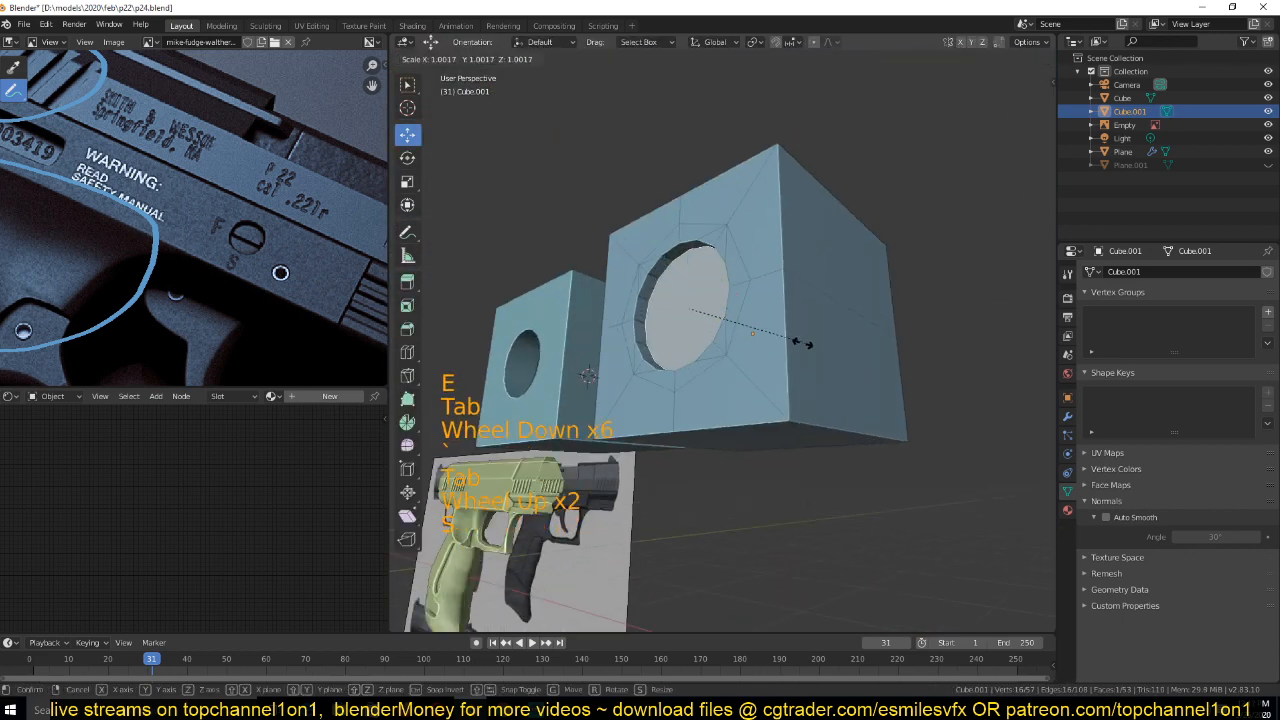
key(s)
Shade the second test cube smooth and enable Auto Smooth at 30°
key(Tab)
right_click(837, 378)
click(800, 376)
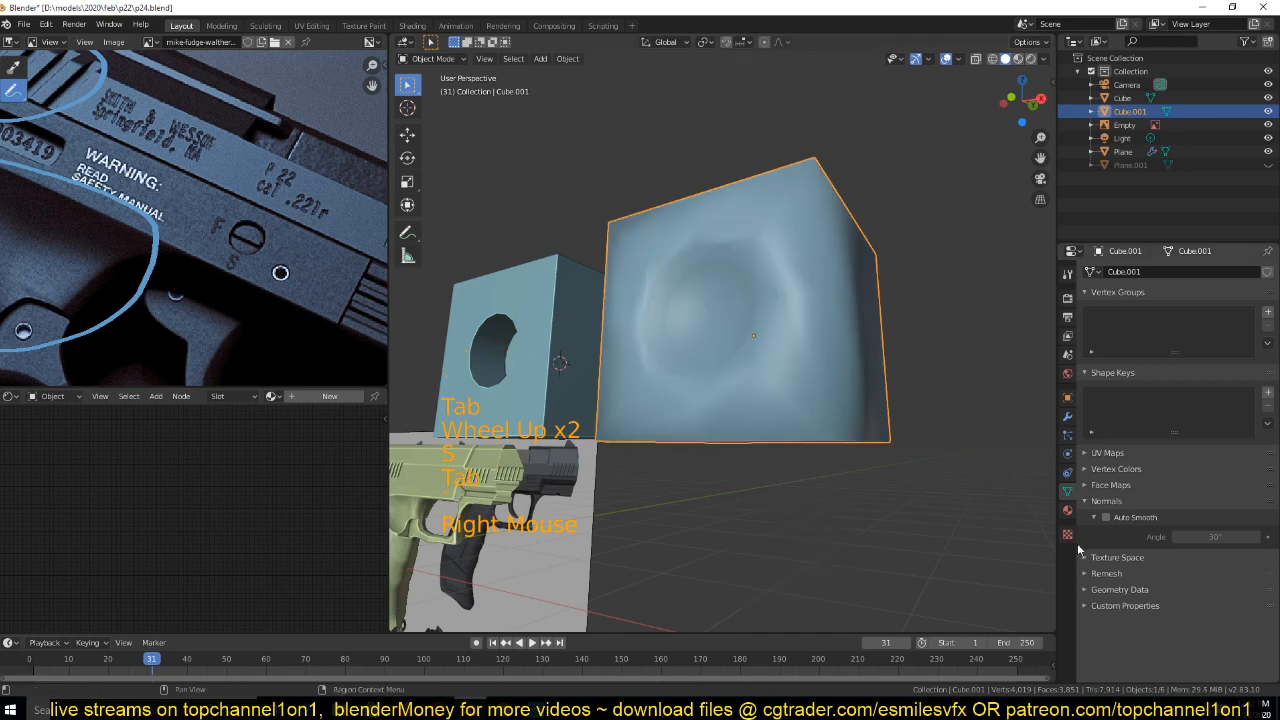
click(1106, 517)
key(grave)
key(Tab)
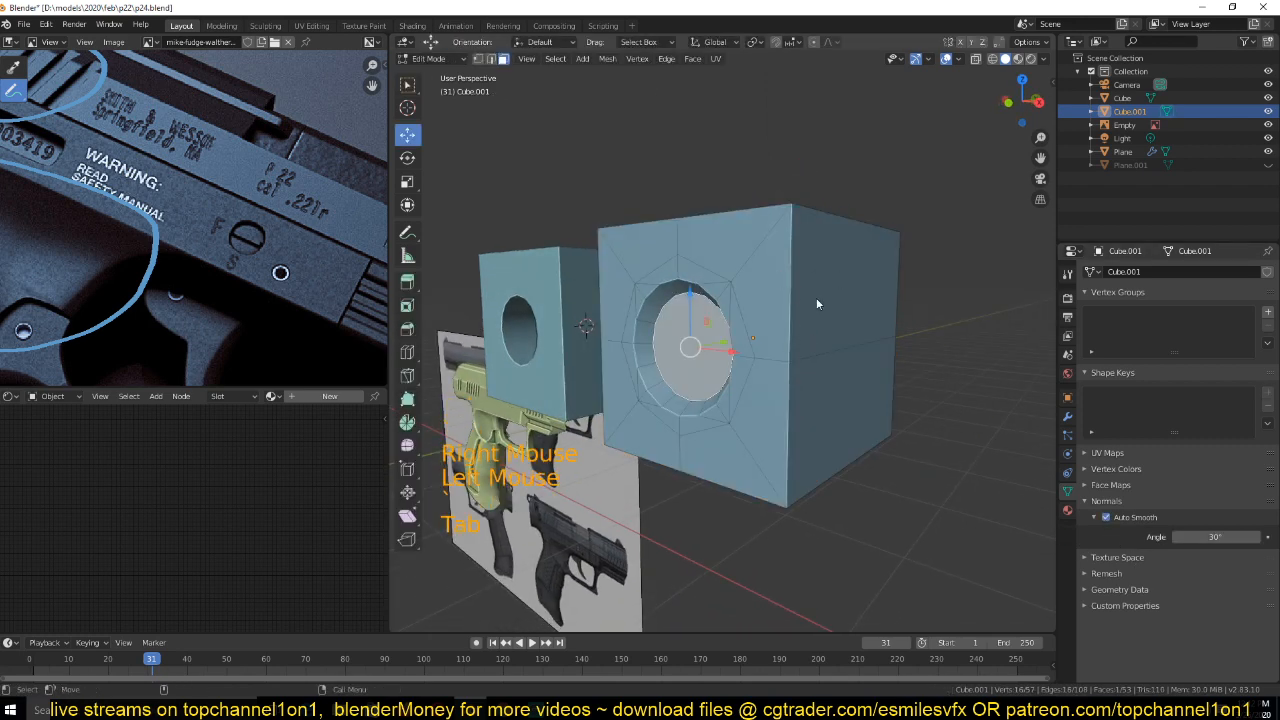
middle_drag(816, 297, 775, 270)
key(Tab)
key(Tab)
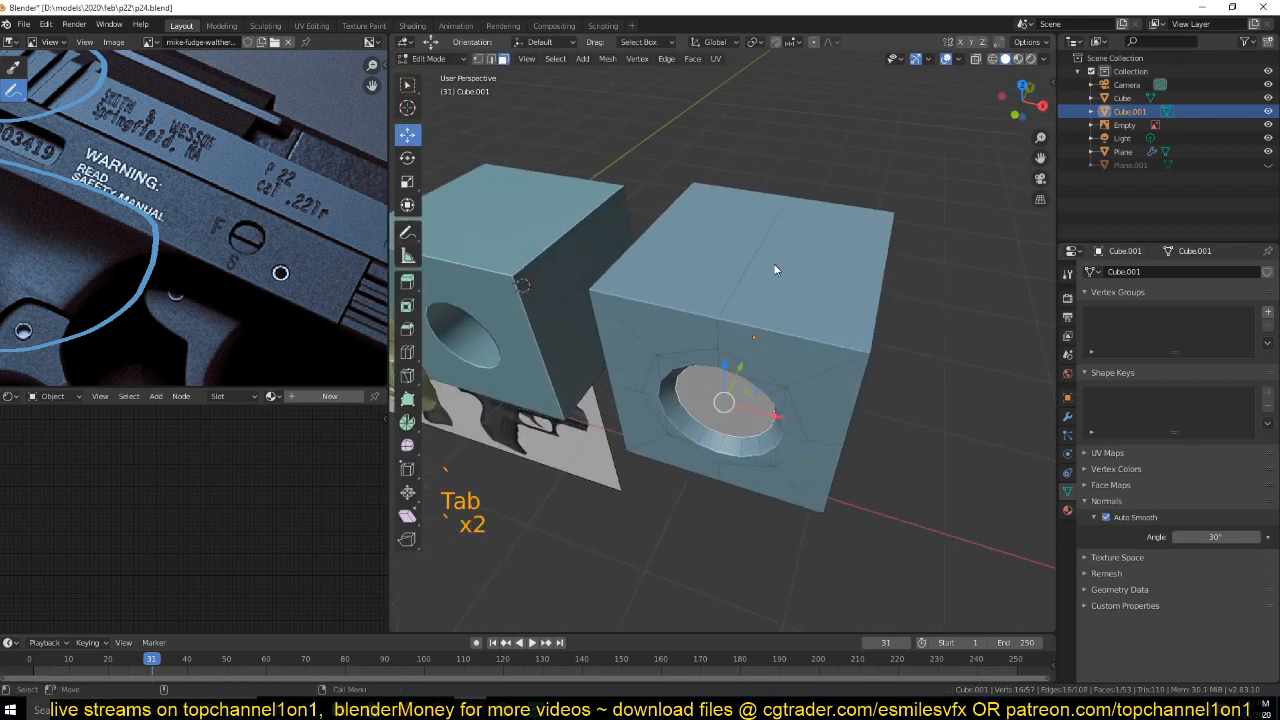
Examine the edge loops crossing the second cube's top and side and the topology around its circular hole
key(2)
click(772, 272)
middle_drag(838, 412, 797, 363)
alt+click(797, 363)
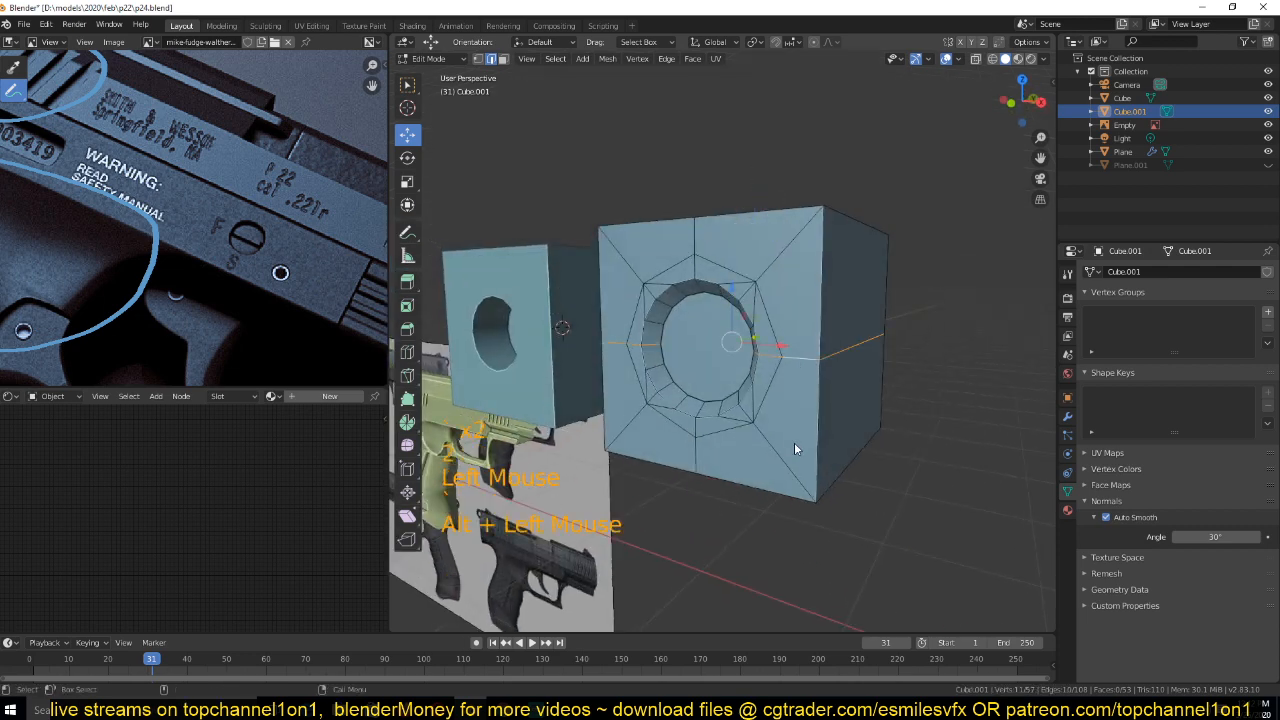
middle_drag(794, 442, 665, 244)
key(alt+a)
key(1)
scroll(745, 369, up, 2)
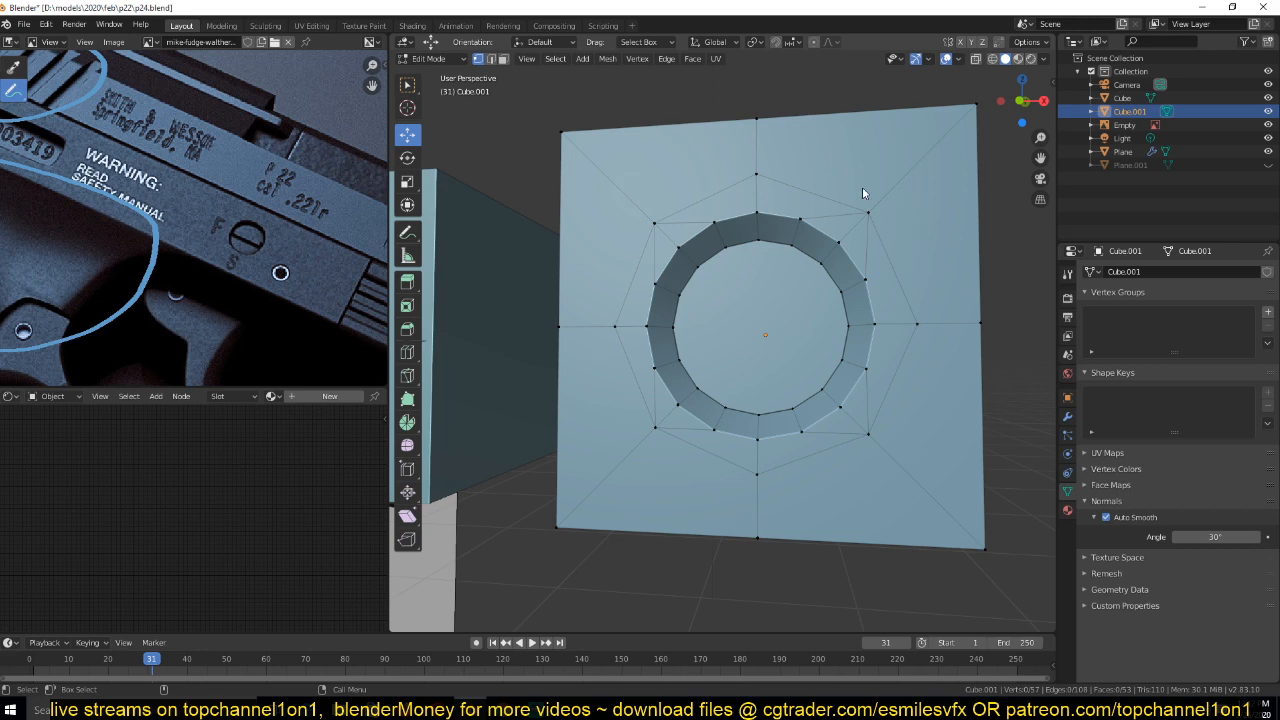
Inspect the first test cube's hole and its dense loop-cut mesh for comparison with the second cube
key(Tab)
scroll(760, 280, down, 3)
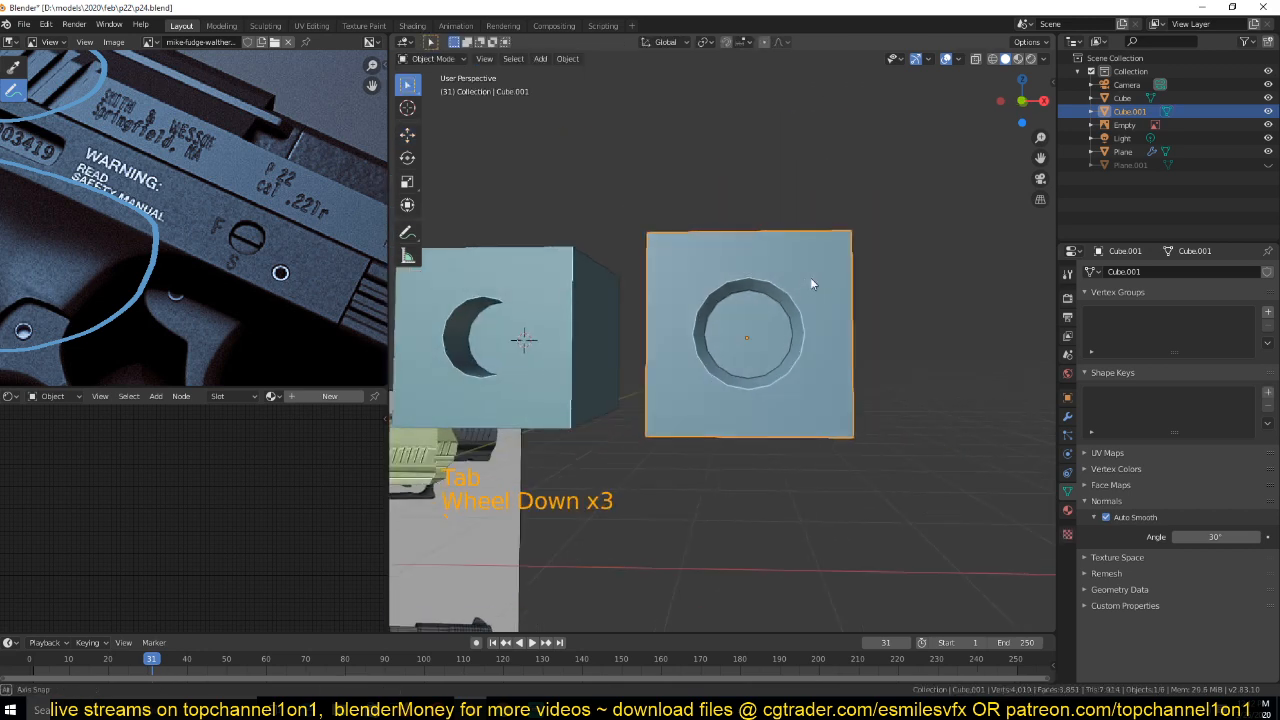
shift+middle_drag(718, 302, 764, 295)
click(675, 359)
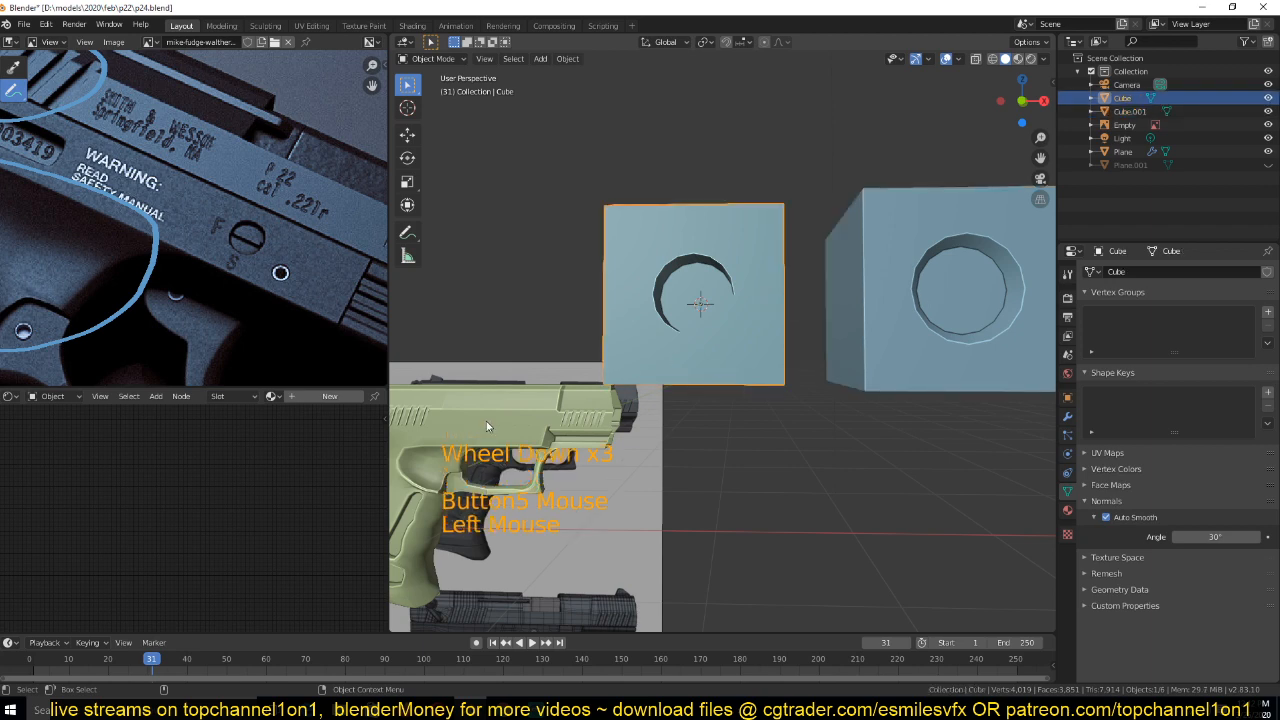
click(669, 313)
key(Tab)
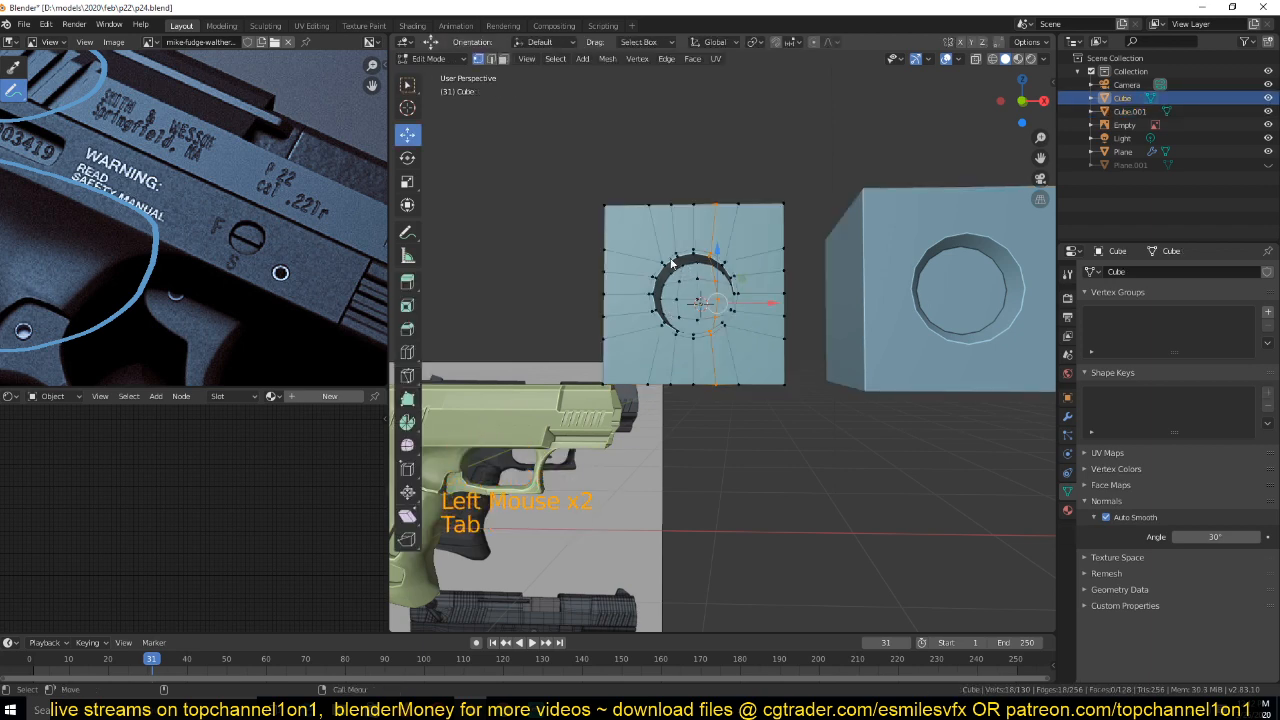
middle_drag(764, 290, 820, 292)
key(Tab)
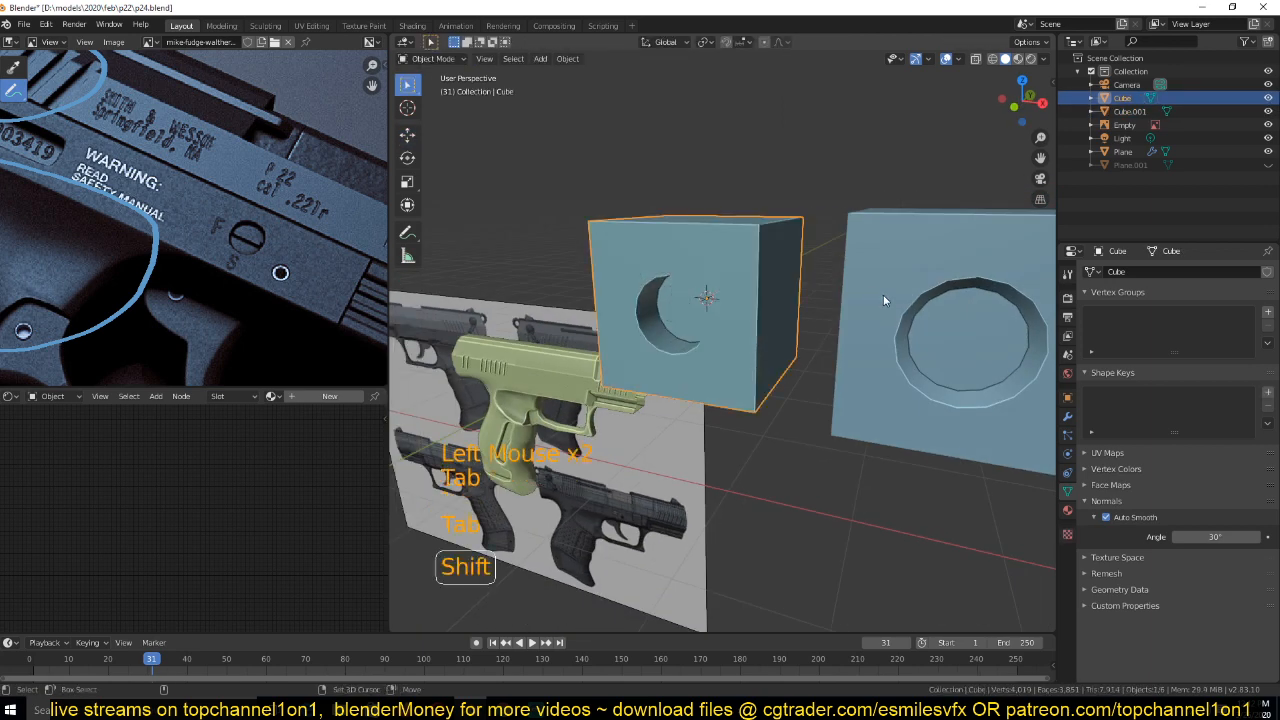
Show both test cubes in Edit Mode together and compare their edge topology from behind and in front
shift+click(883, 294)
key(Tab)
key(alt+a)
middle_drag(754, 332, 743, 290)
scroll(688, 285, down, 2)
scroll(688, 285, down, 1)
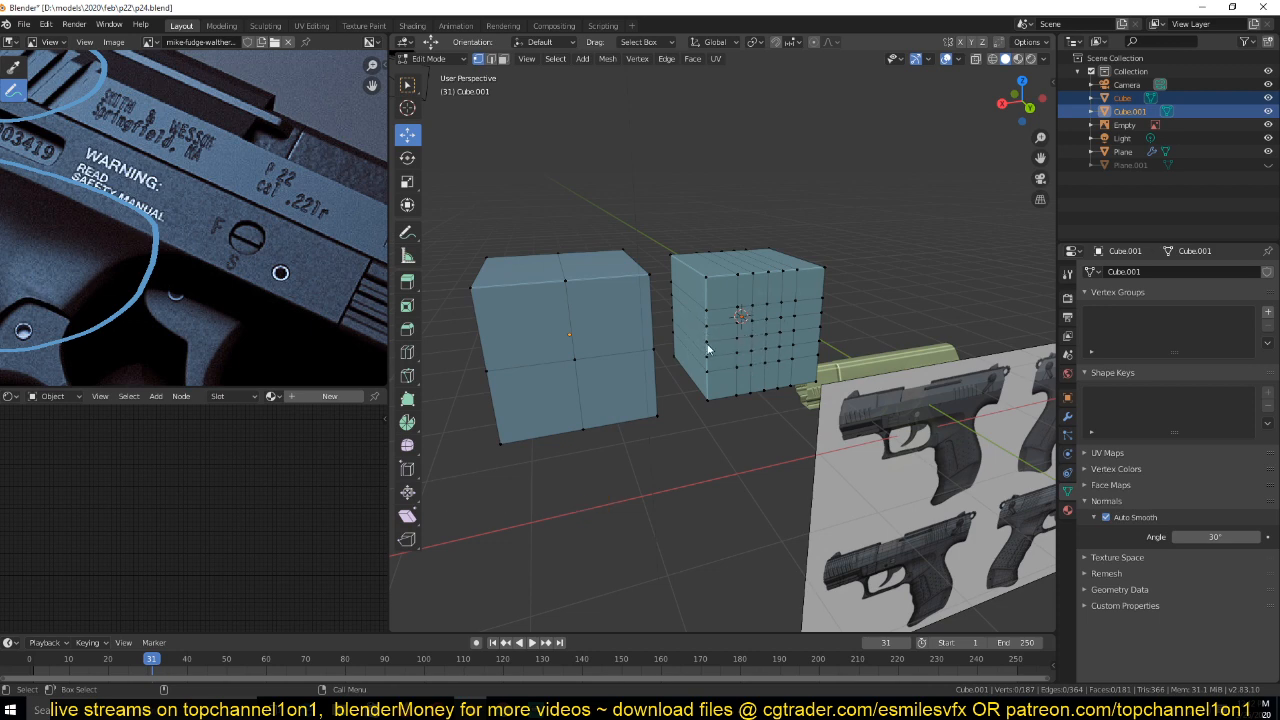
middle_drag(704, 312, 918, 320)
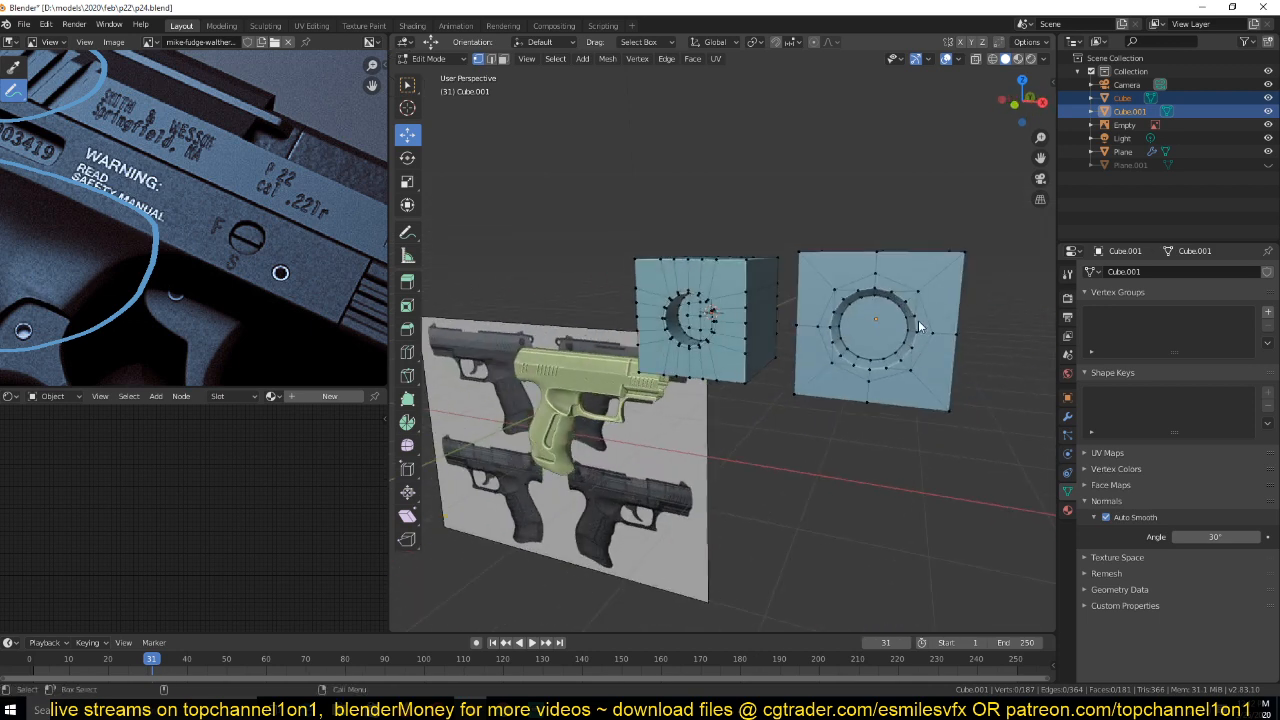
scroll(919, 320, up, 2)
key(Tab)
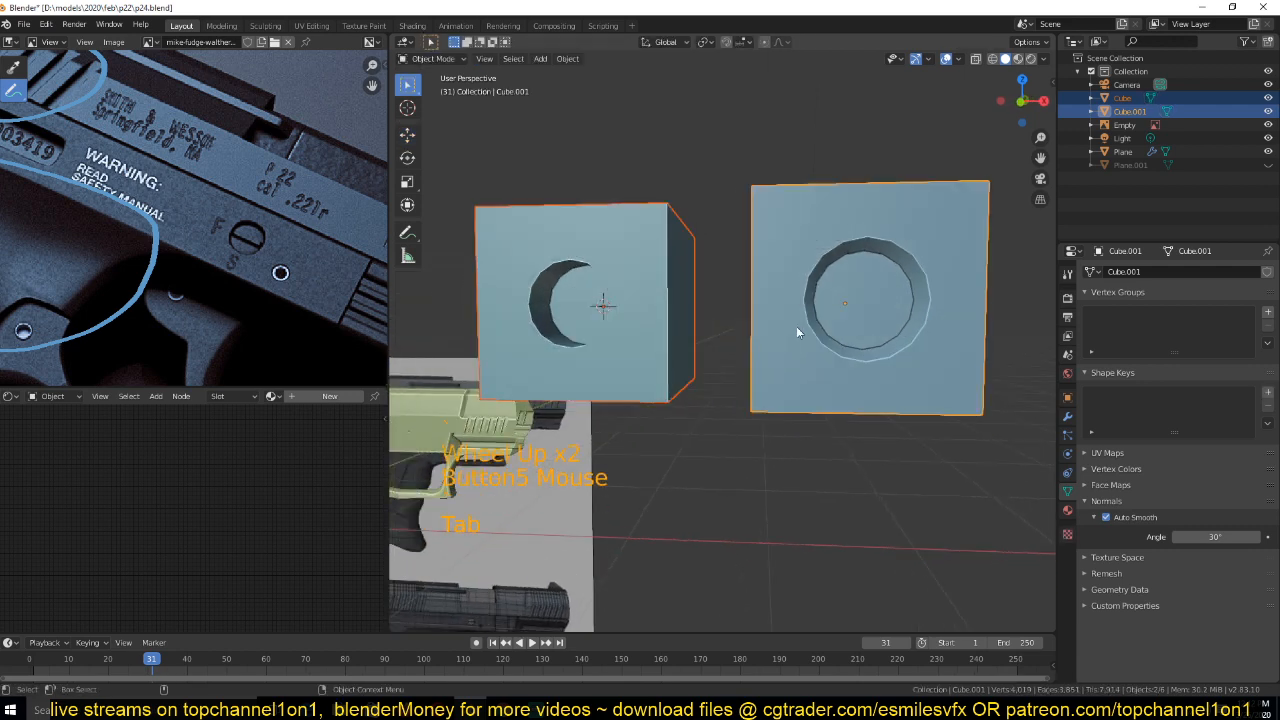
Examine the outer faces and the narrow ring faces surrounding the second cube's hole by selecting them individually
click(777, 345)
key(Tab)
key(3)
click(777, 267)
shift+click(777, 337)
shift+click(800, 372)
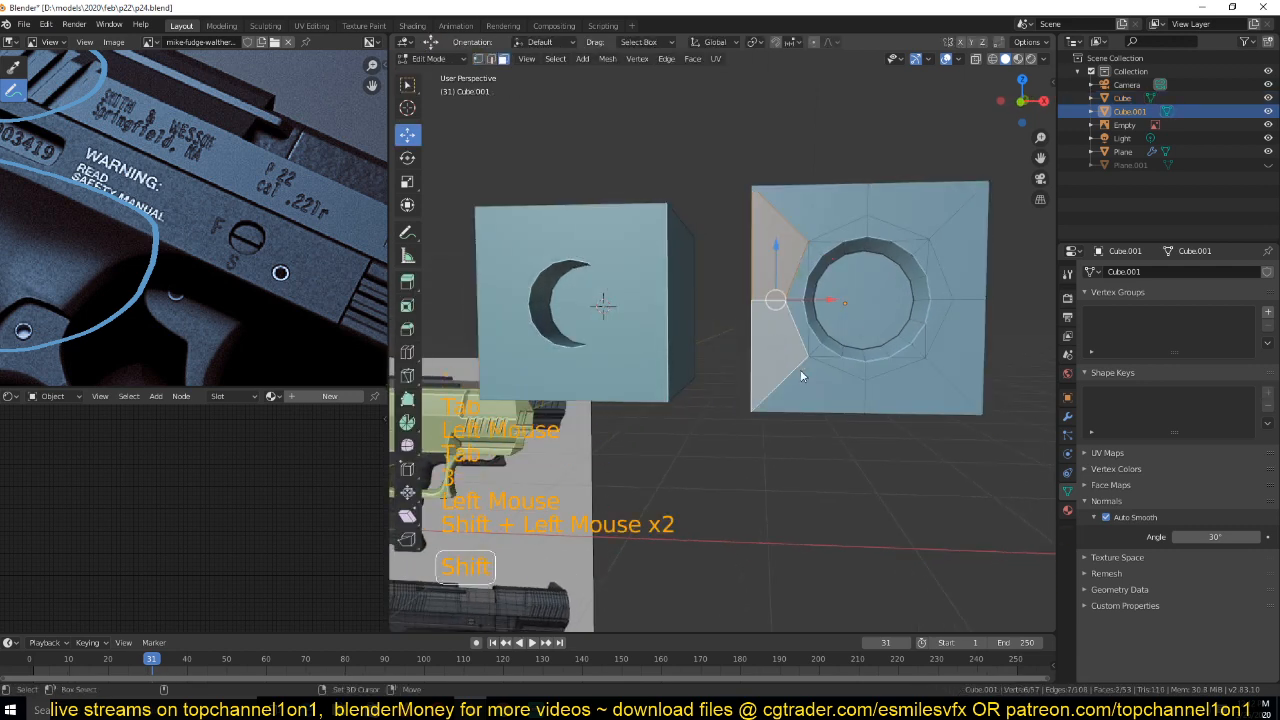
shift+click(908, 385)
shift+click(962, 340)
shift+click(965, 238)
click(941, 298)
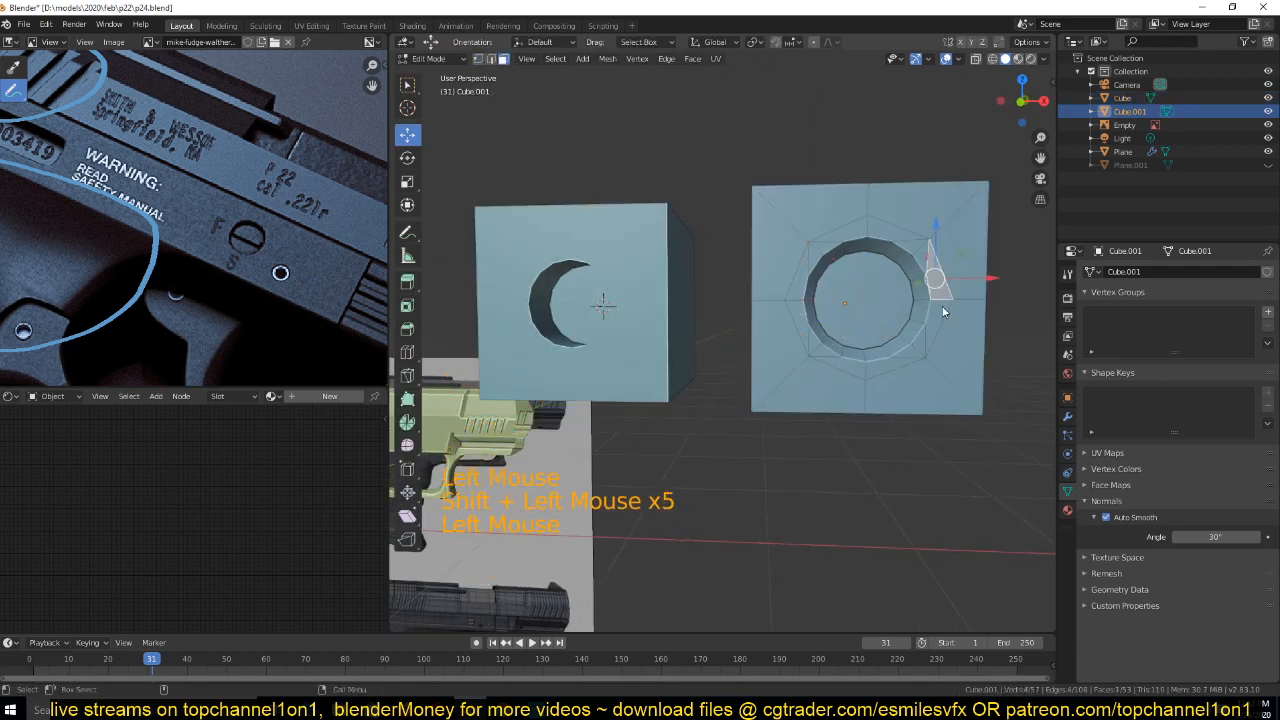
shift+click(943, 325)
shift+click(864, 372)
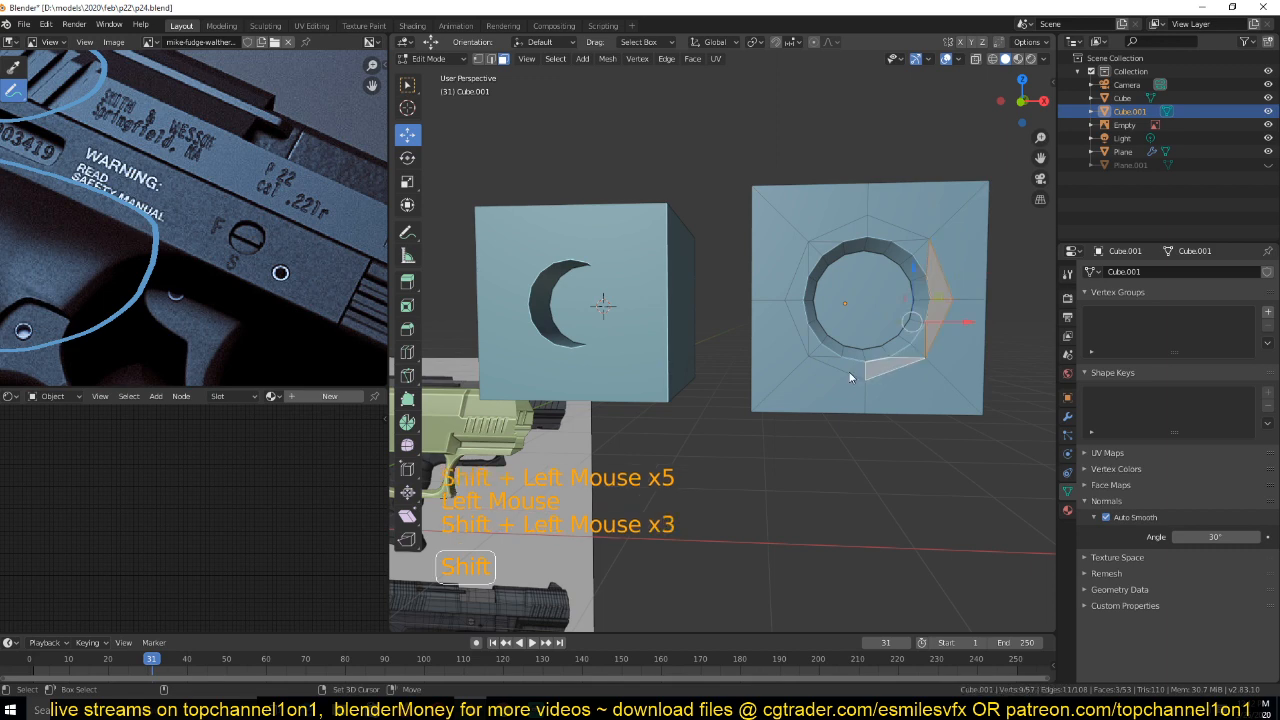
scroll(850, 377, up, 3)
scroll(737, 363, down, 1)
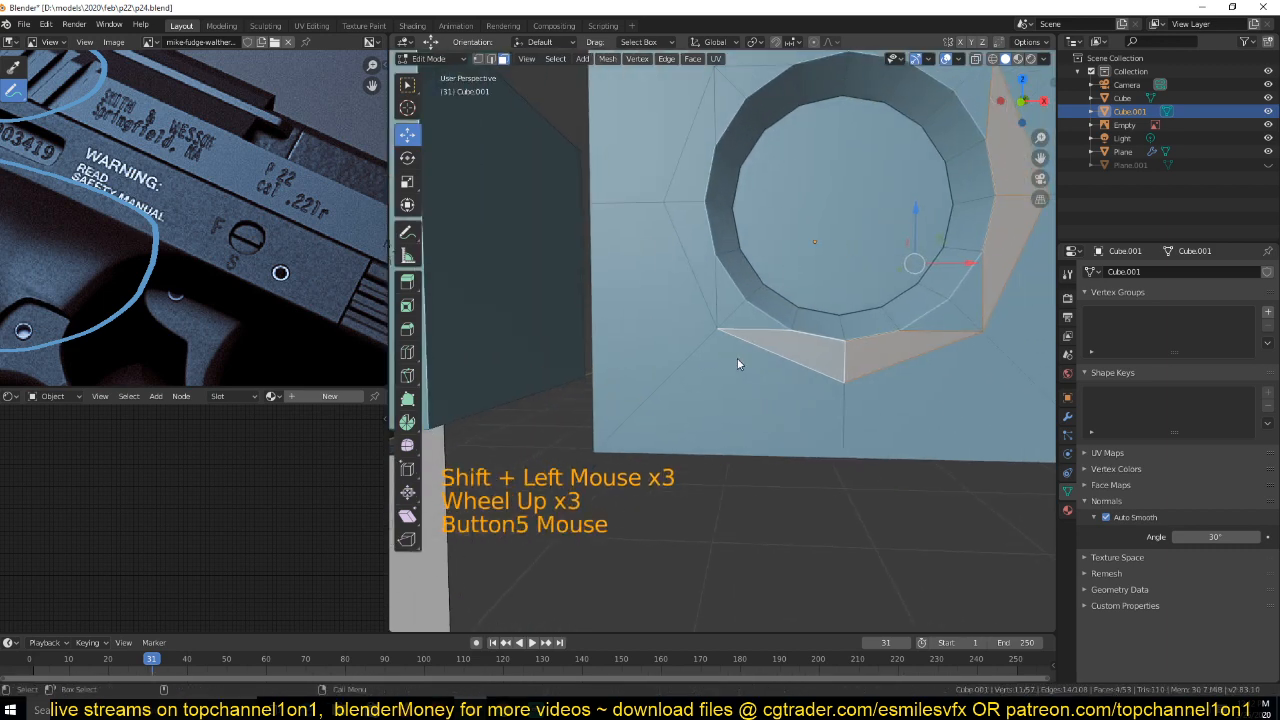
Examine the outer-ring edge at the hole's lower left and the cube's shading with and without its mesh edges
key(alt+a)
click(796, 351)
key(2)
key(alt+a)
click(787, 377)
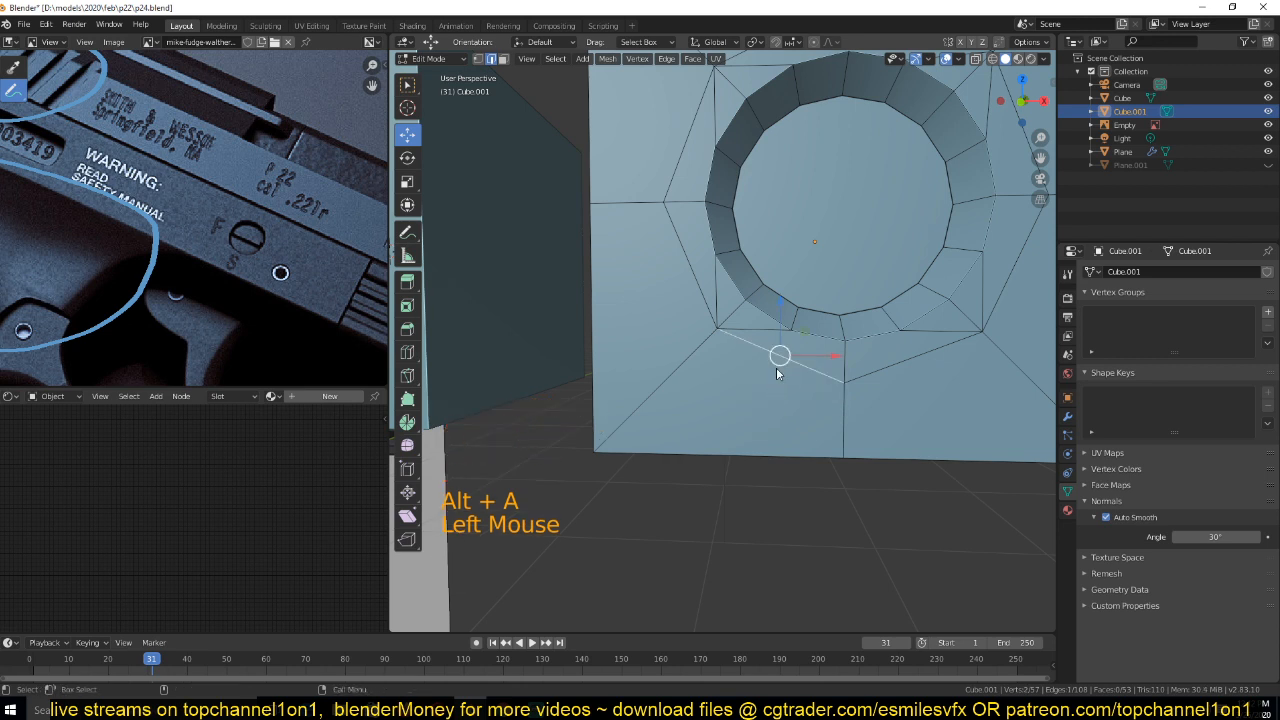
right_click(778, 373)
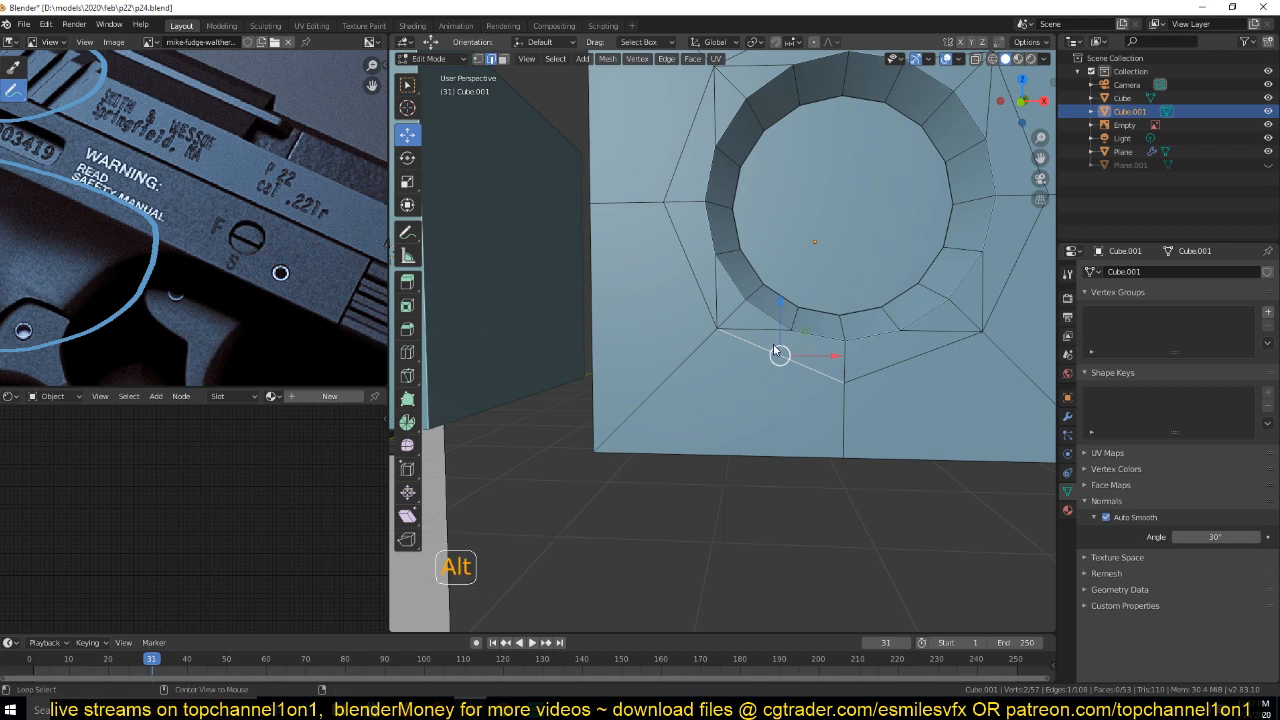
key(alt+a)
key(Tab)
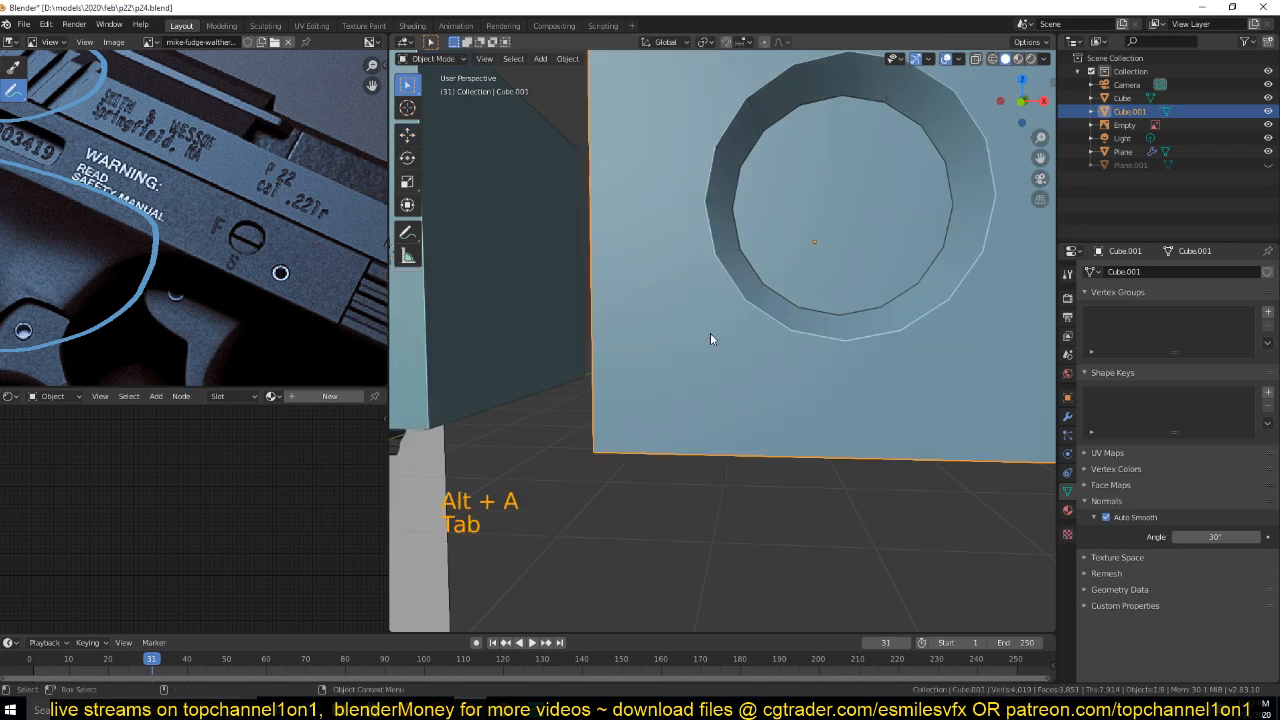
scroll(710, 338, down, 4)
key(Tab)
scroll(738, 336, up, 2)
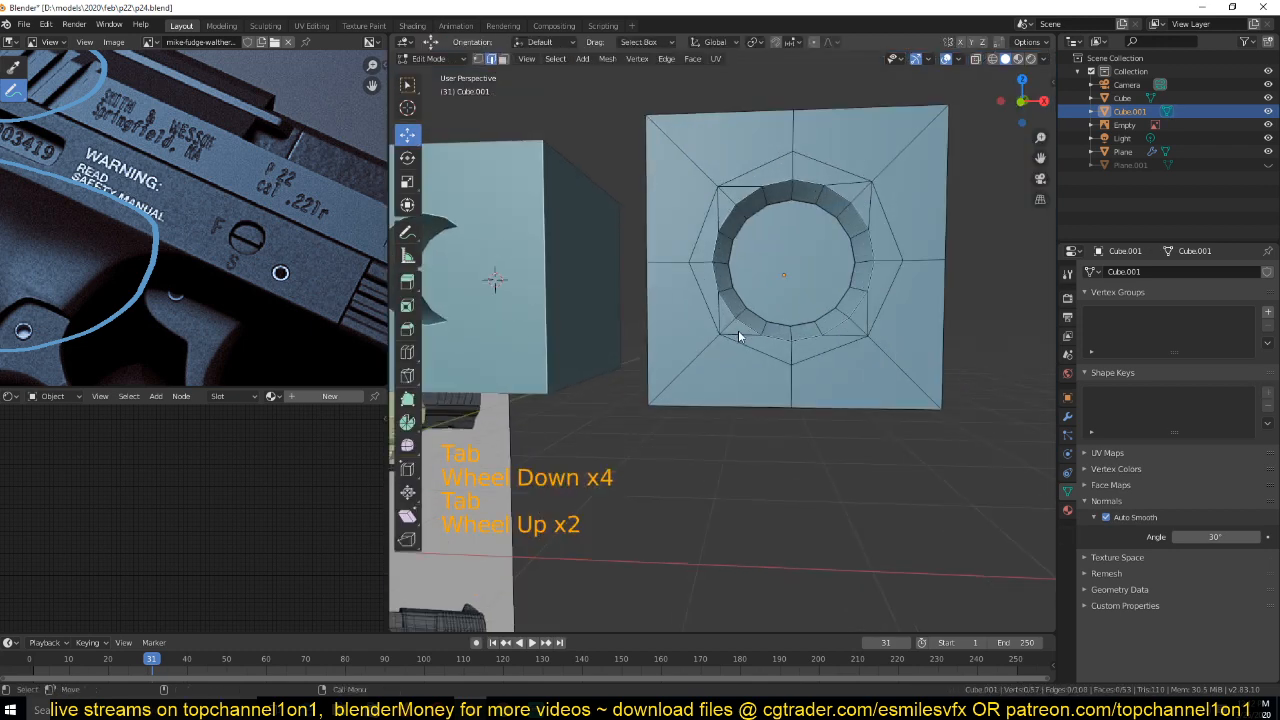
Dissolve the eight edge runs leading from the outer ring's four diagonal vertices into the hole of the second cube
alt+click(723, 214)
alt+shift+click(800, 213)
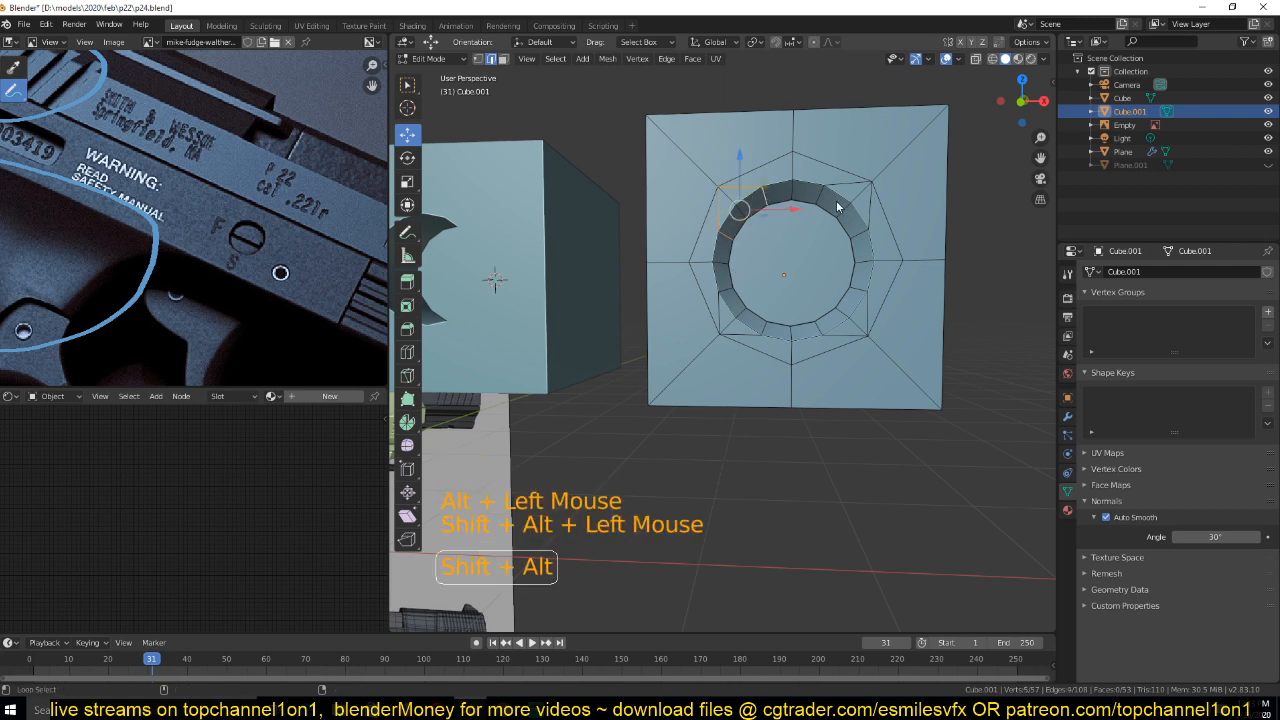
alt+shift+click(850, 212)
alt+shift+click(842, 318)
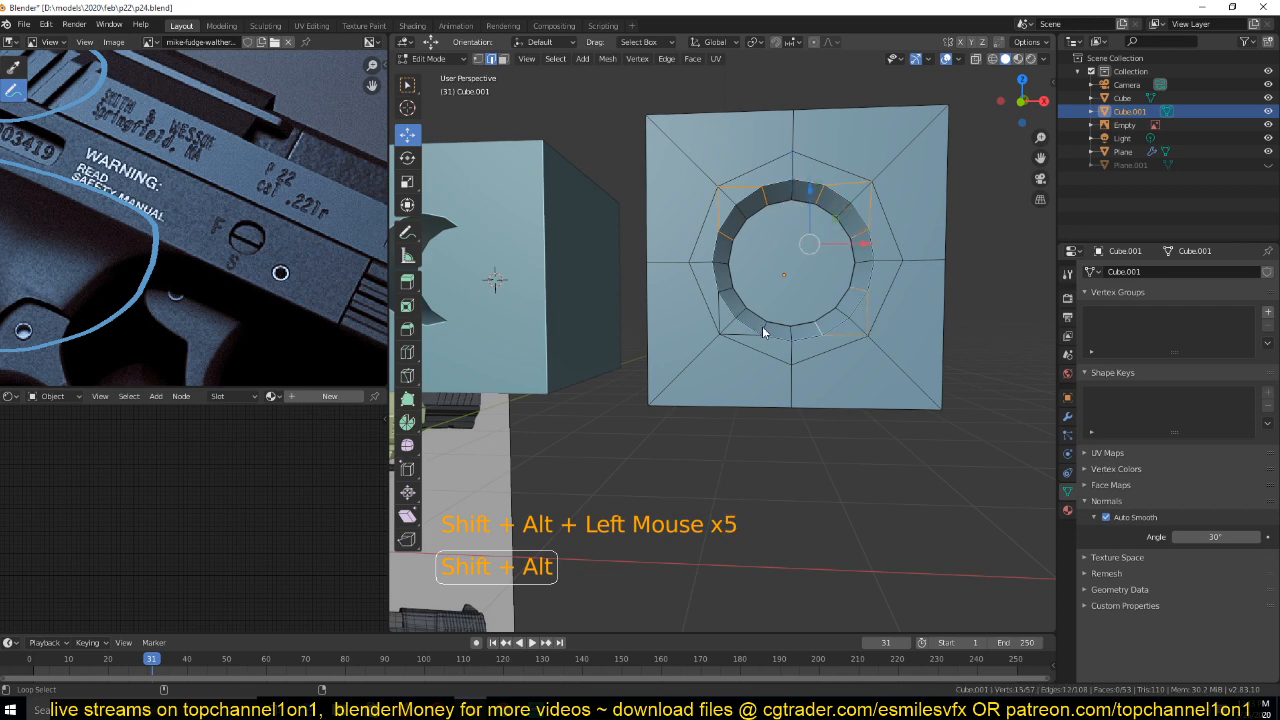
alt+shift+click(764, 324)
alt+shift+click(731, 298)
key(ctrl+x)
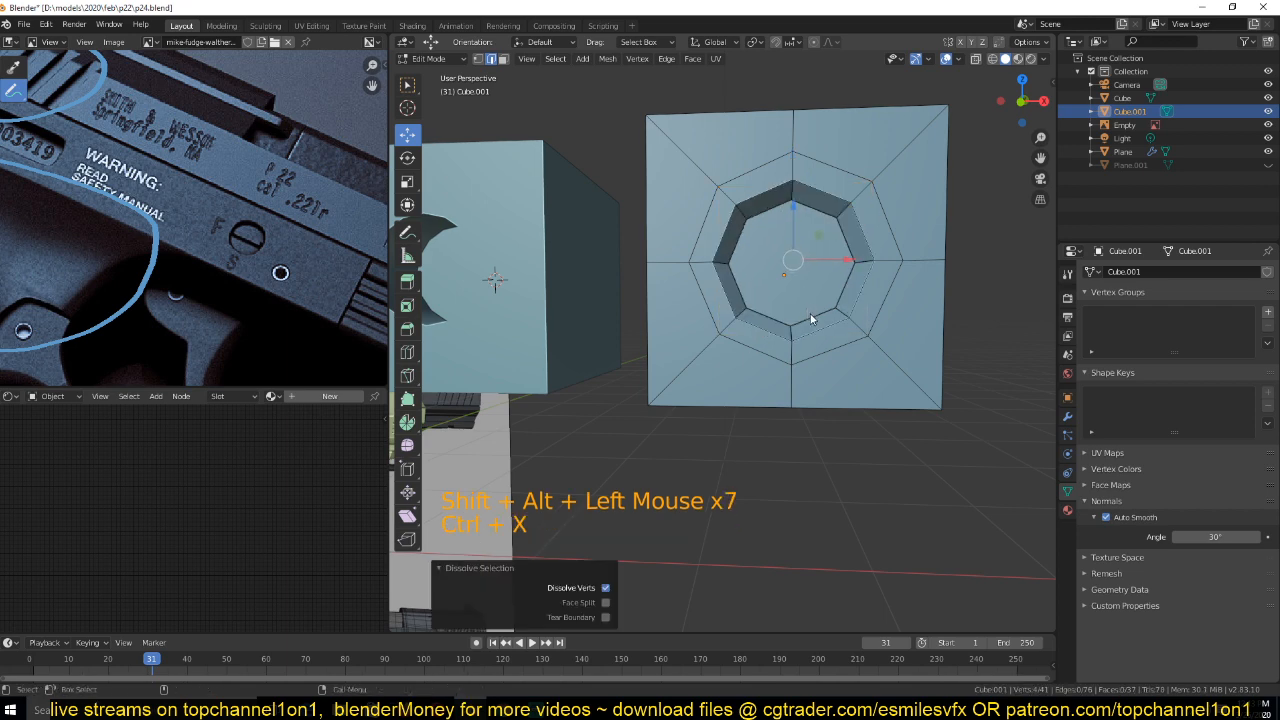
key(Tab)
key(Tab)
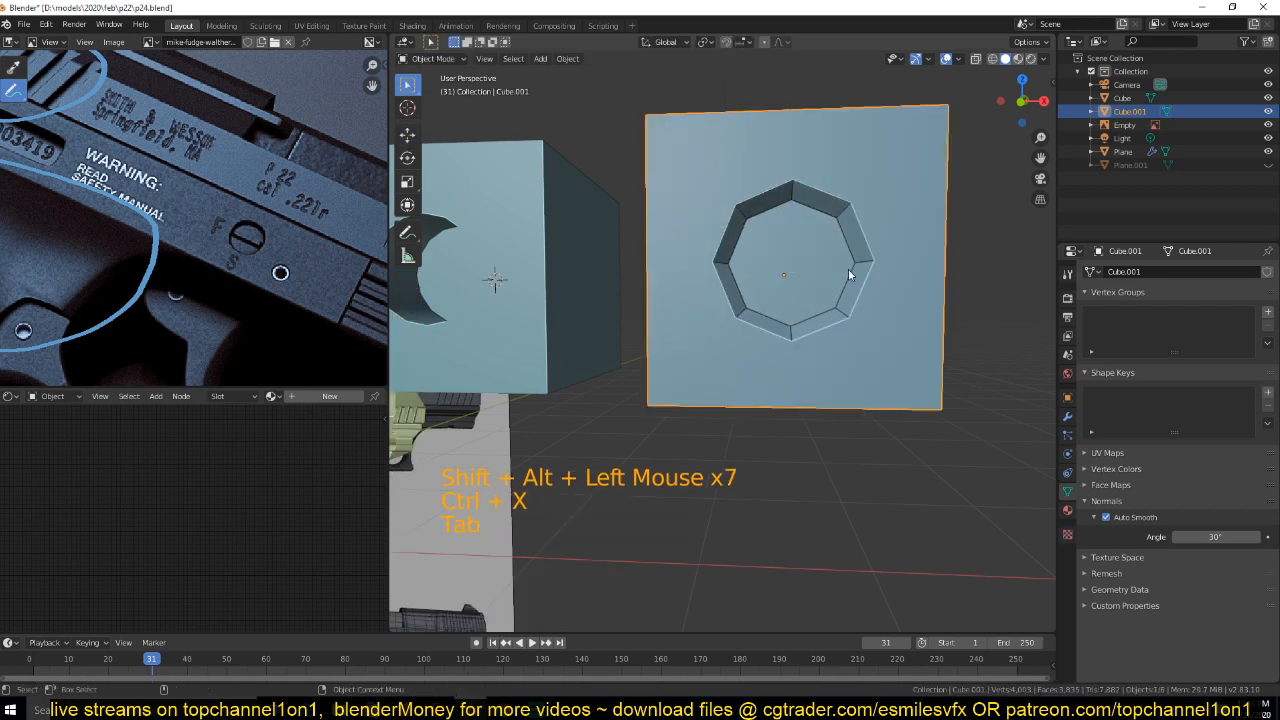
key(alt+a)
key(3)
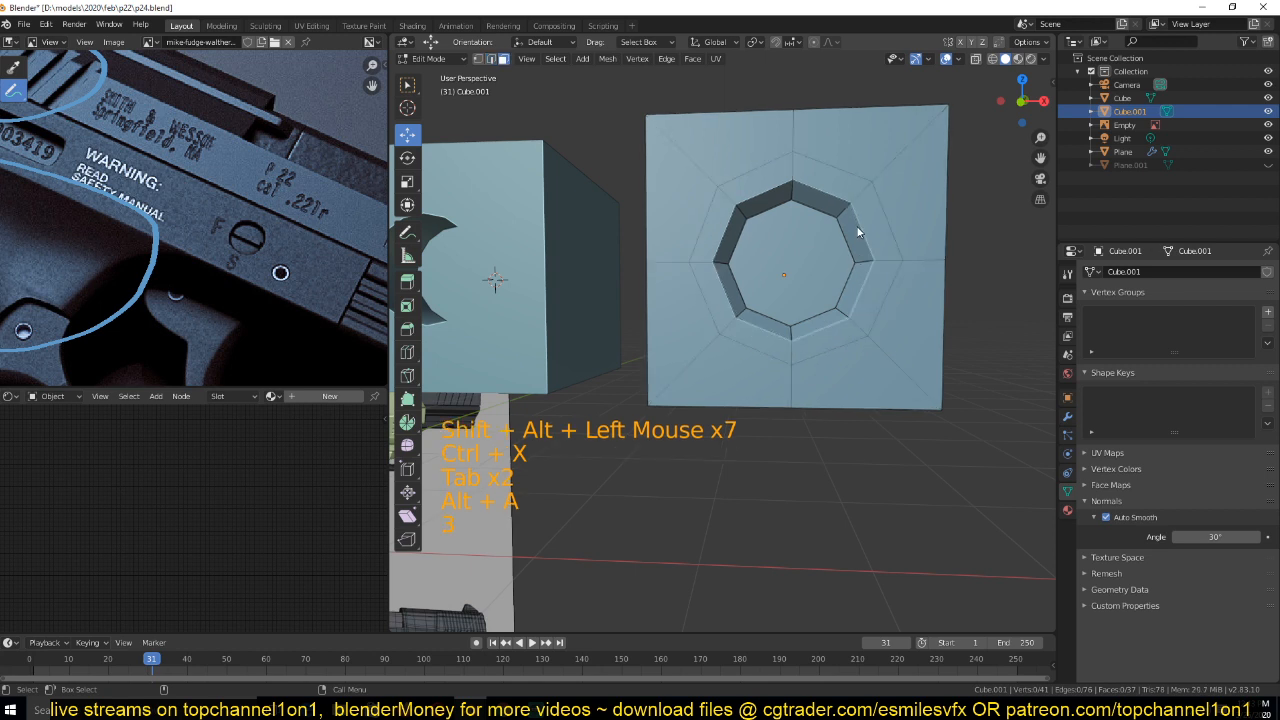
click(857, 232)
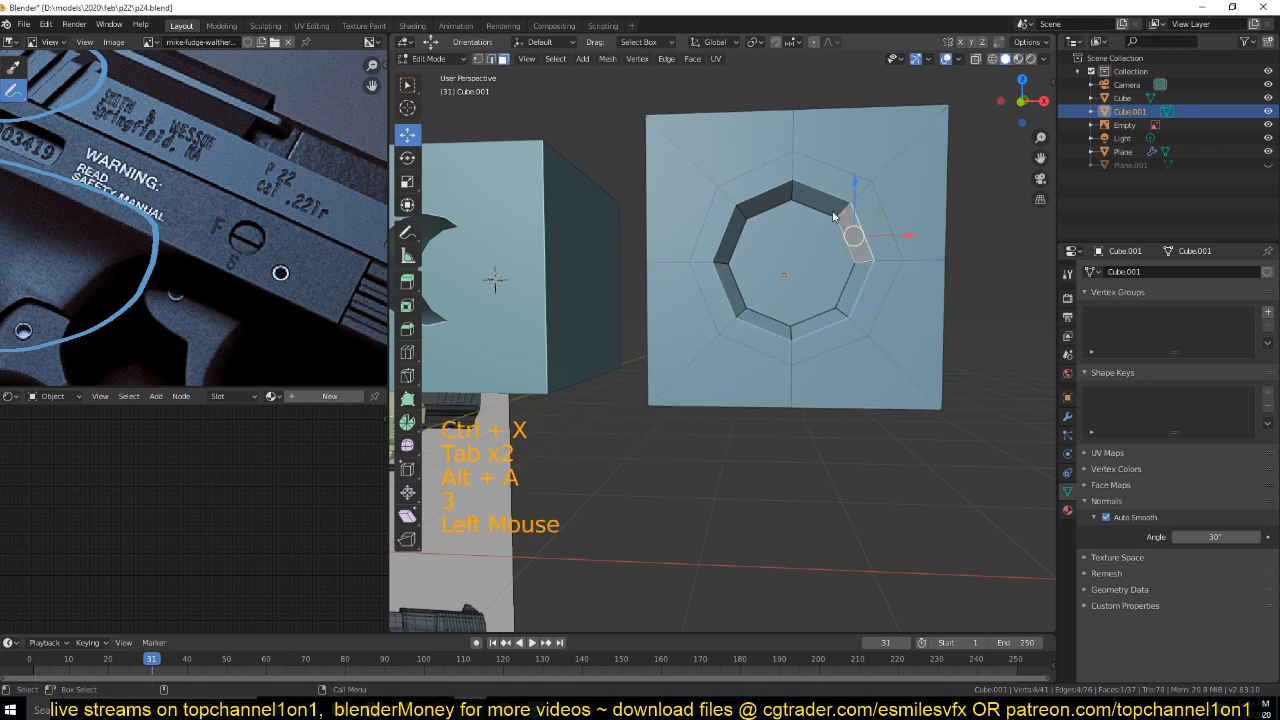
key(alt+a)
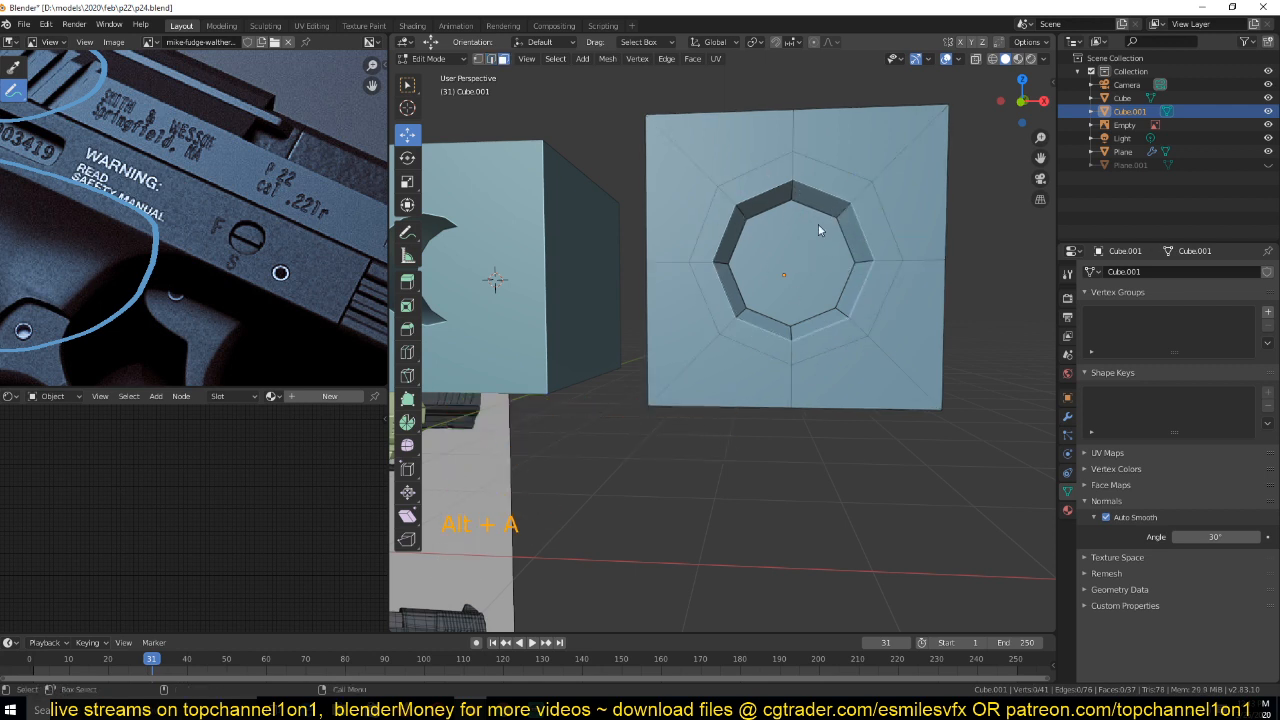
Delete both test cubes
key(Tab)
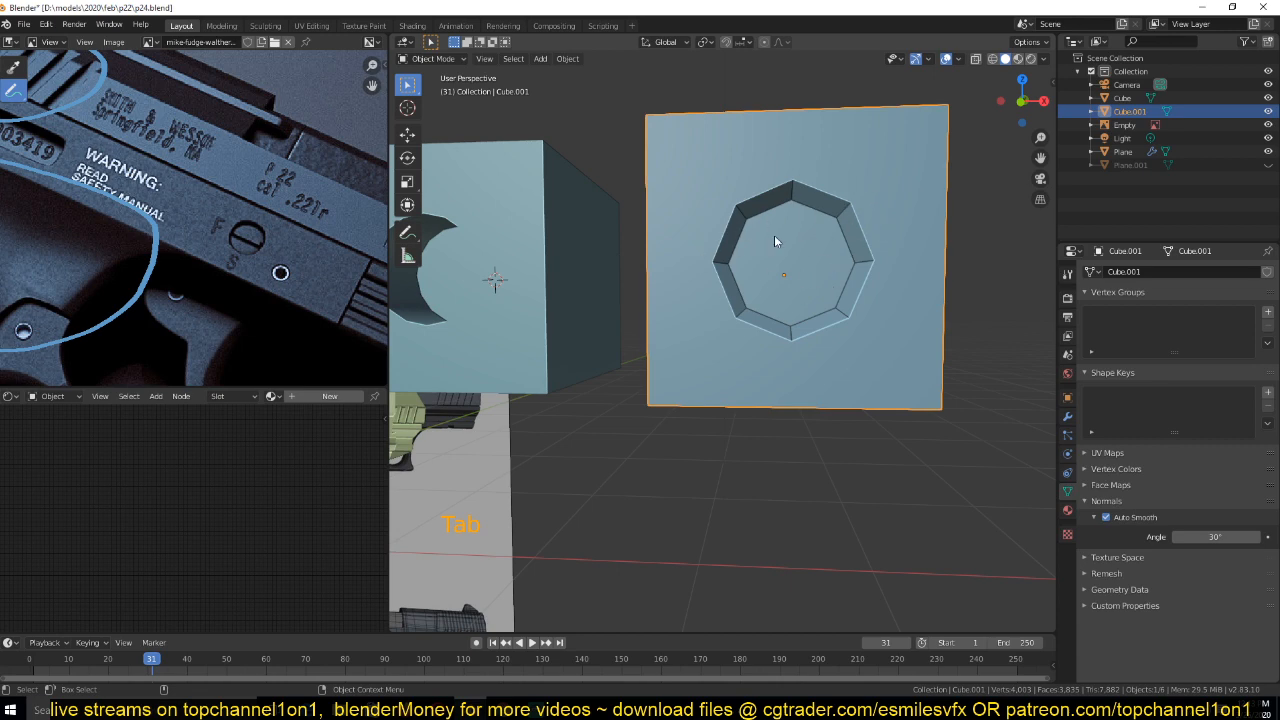
scroll(802, 257, down, 5)
shift+click(704, 293)
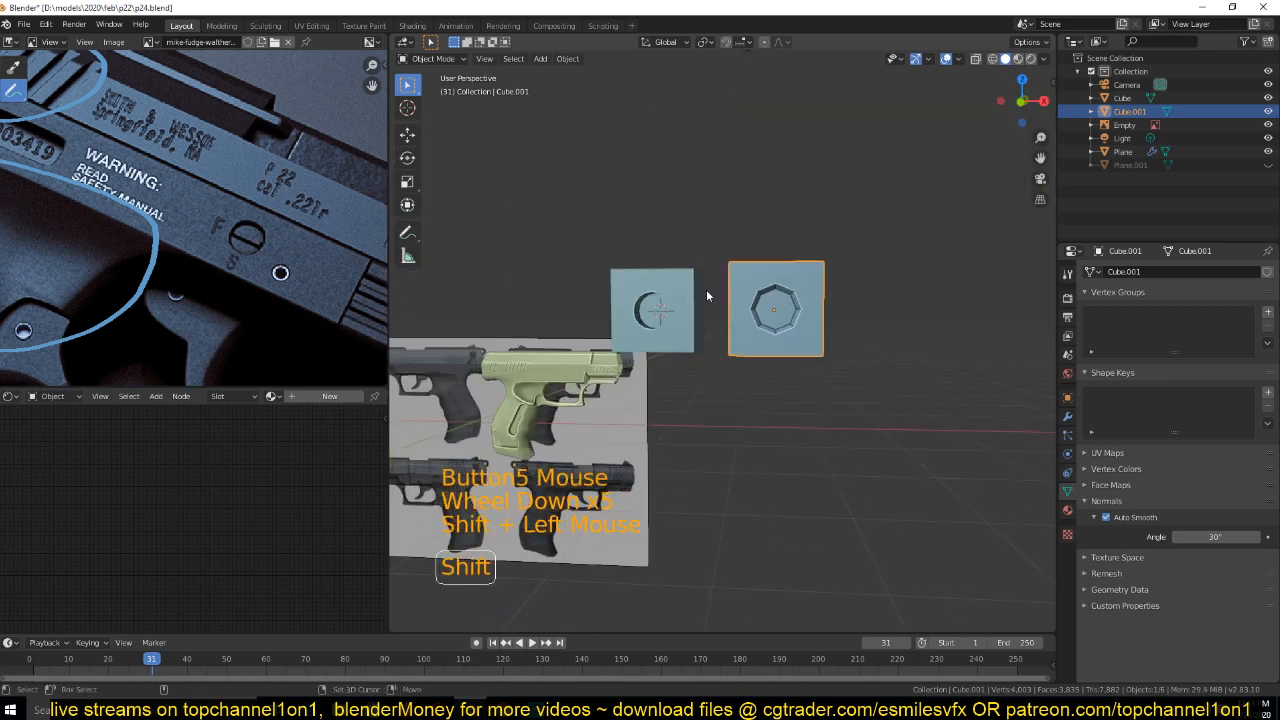
key(x)
click(706, 291)
Open the pistol body for vertex editing in front view, framed on the round screw face above the trigger
click(596, 371)
key(KP_1)
key(KP_Decimal)
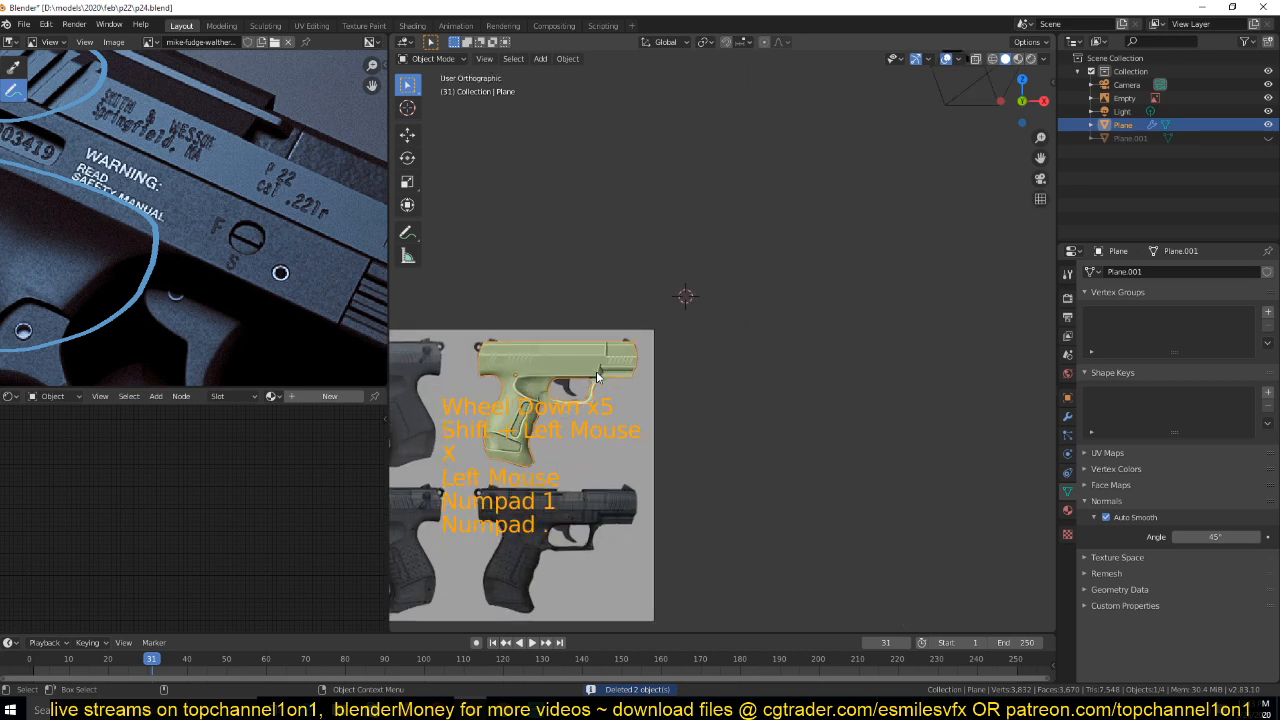
scroll(725, 322, up, 3)
scroll(725, 322, up, 1)
key(Tab)
shift+middle_drag(716, 237, 722, 379)
scroll(790, 335, up, 5)
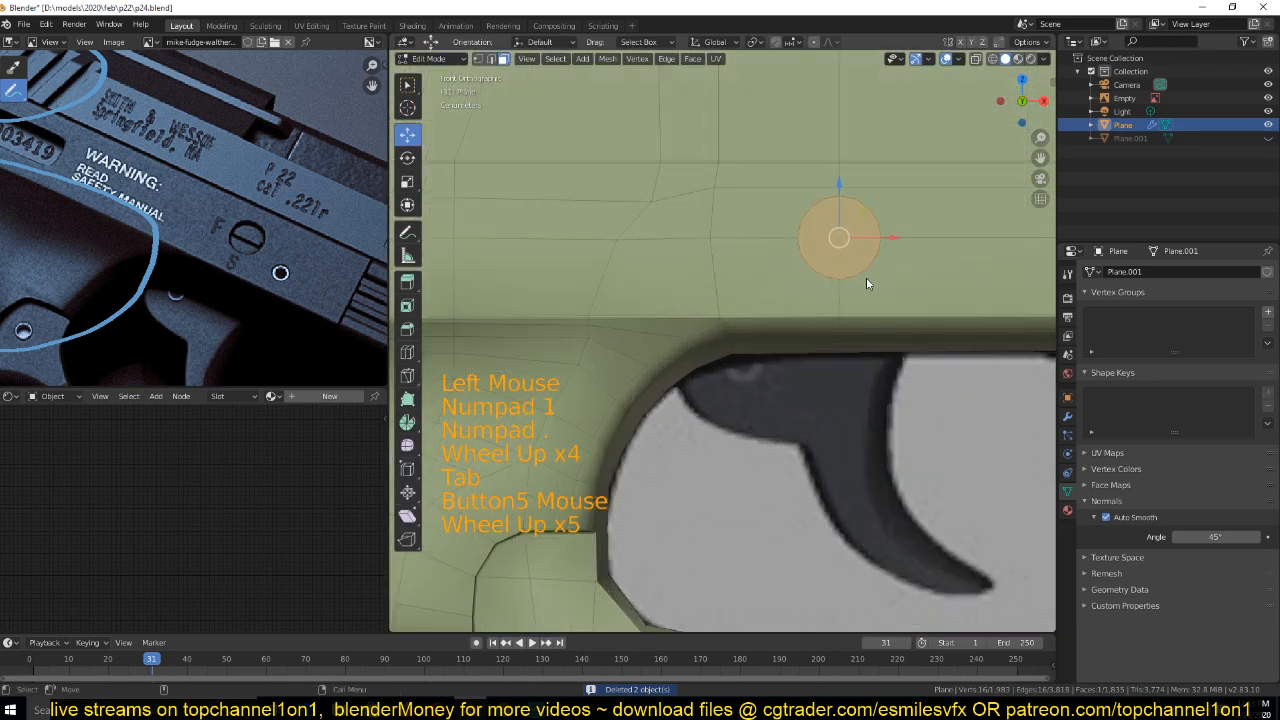
key(1)
Scale the round screw face by 1.116 over the wireframe reference and inset it by 0.02445 m
shift+middle_drag(850, 262, 837, 272)
scroll(780, 346, up, 4)
shift+middle_drag(780, 346, 765, 340)
scroll(806, 333, down, 3)
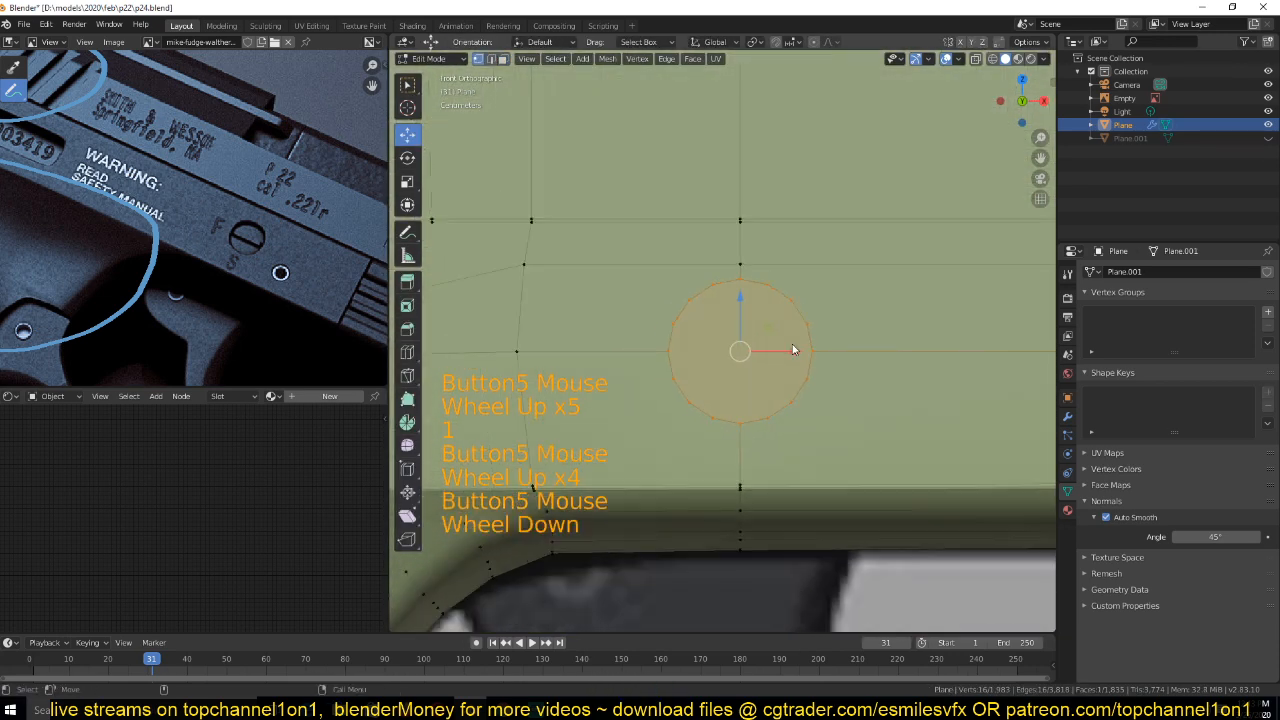
scroll(806, 333, up, 7)
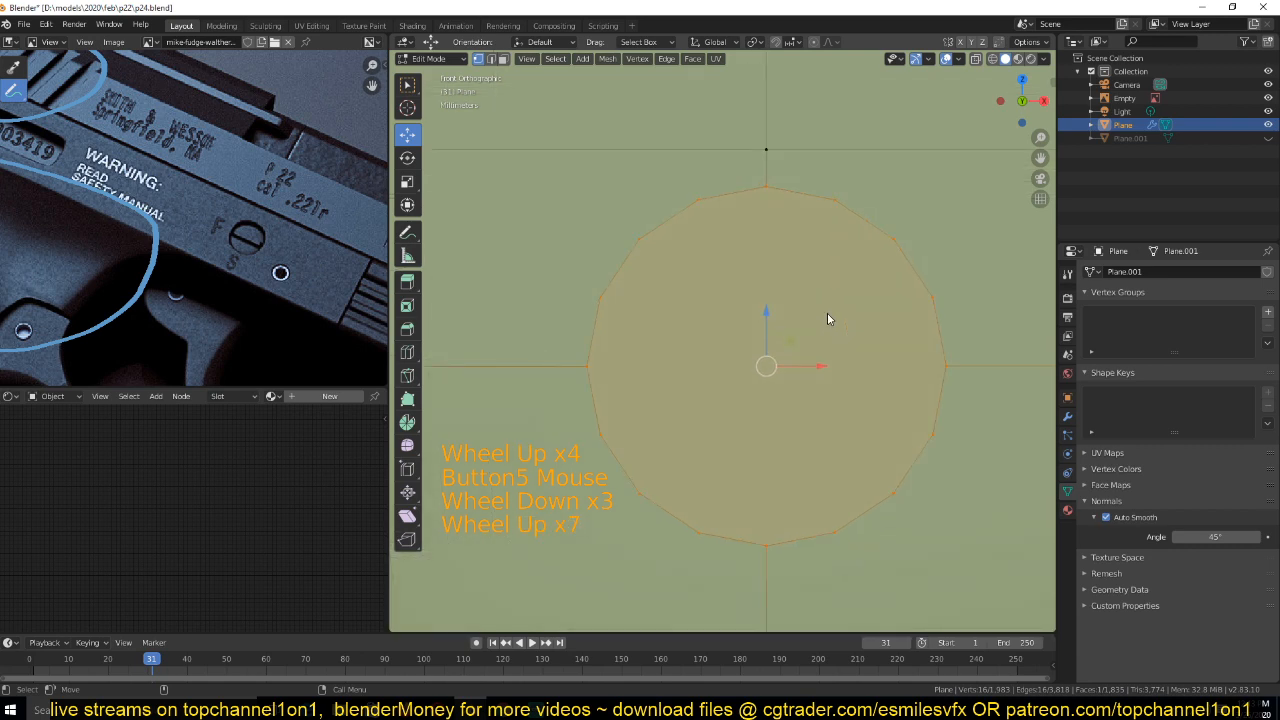
key(z)
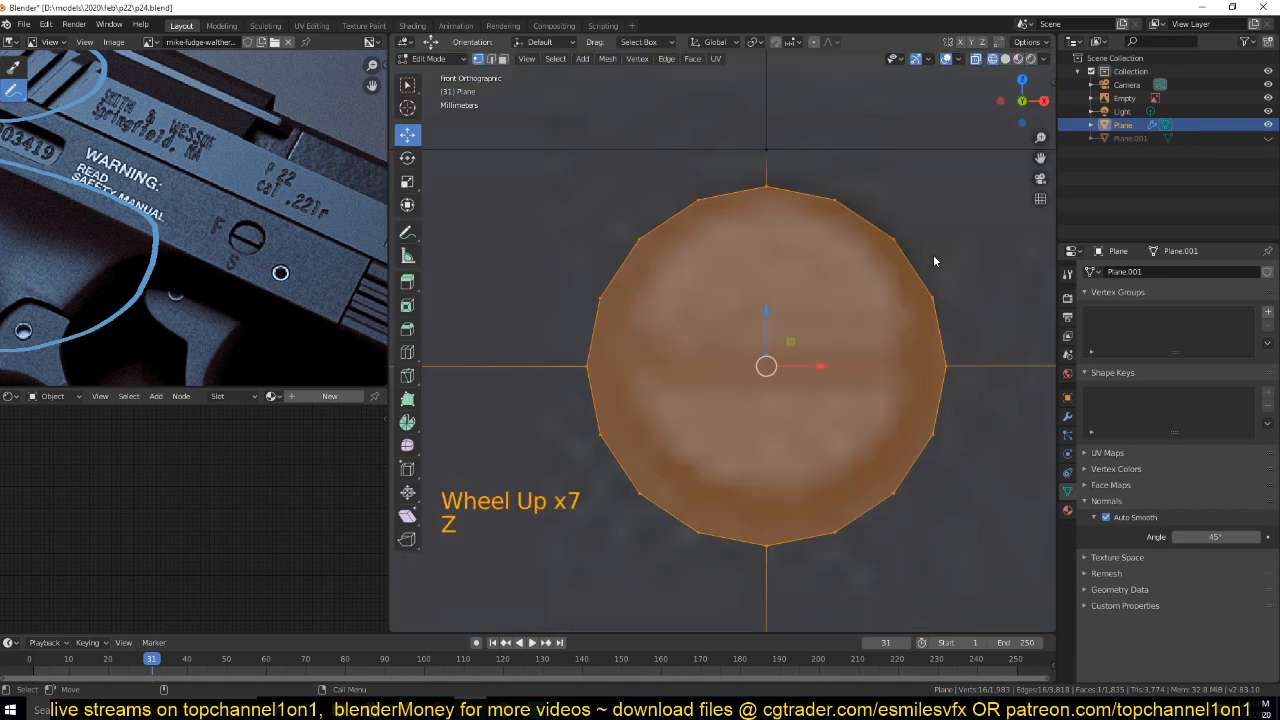
key(s)
click(956, 245)
key(i)
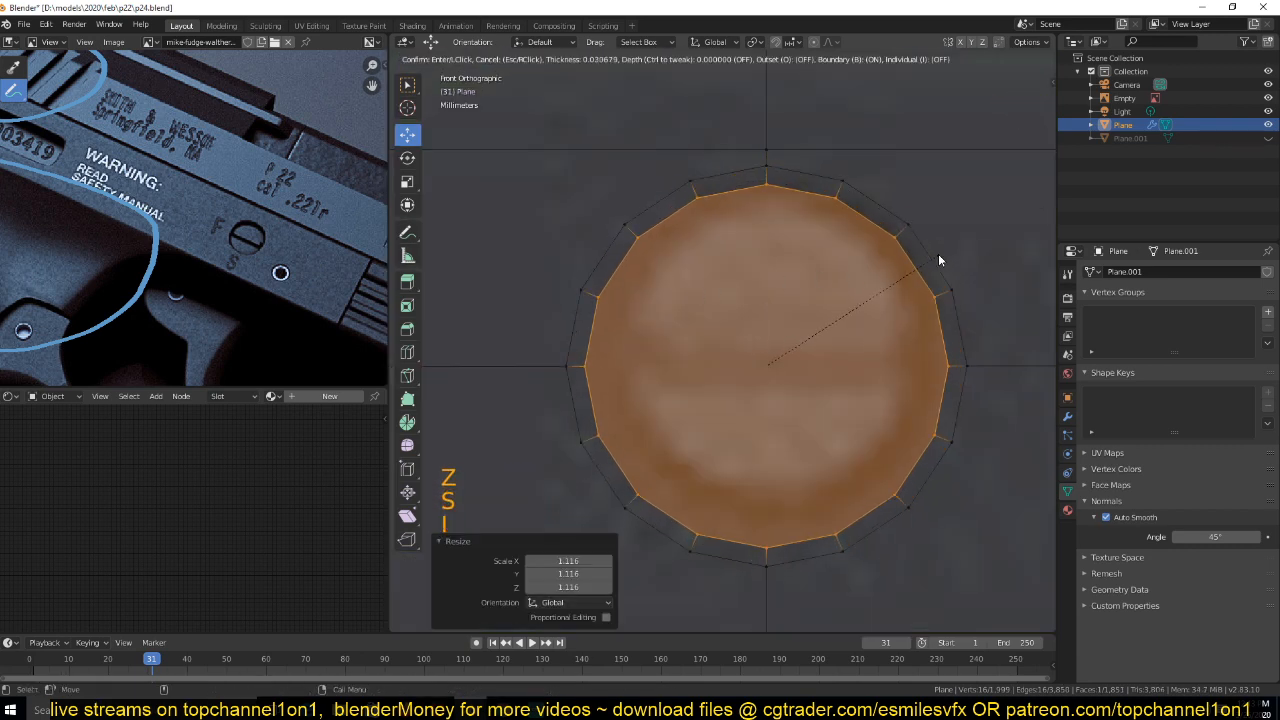
click(942, 253)
Extrude the inset screw face in place and turn off the Mirror modifier's cage display
middle_drag(942, 253, 859, 290)
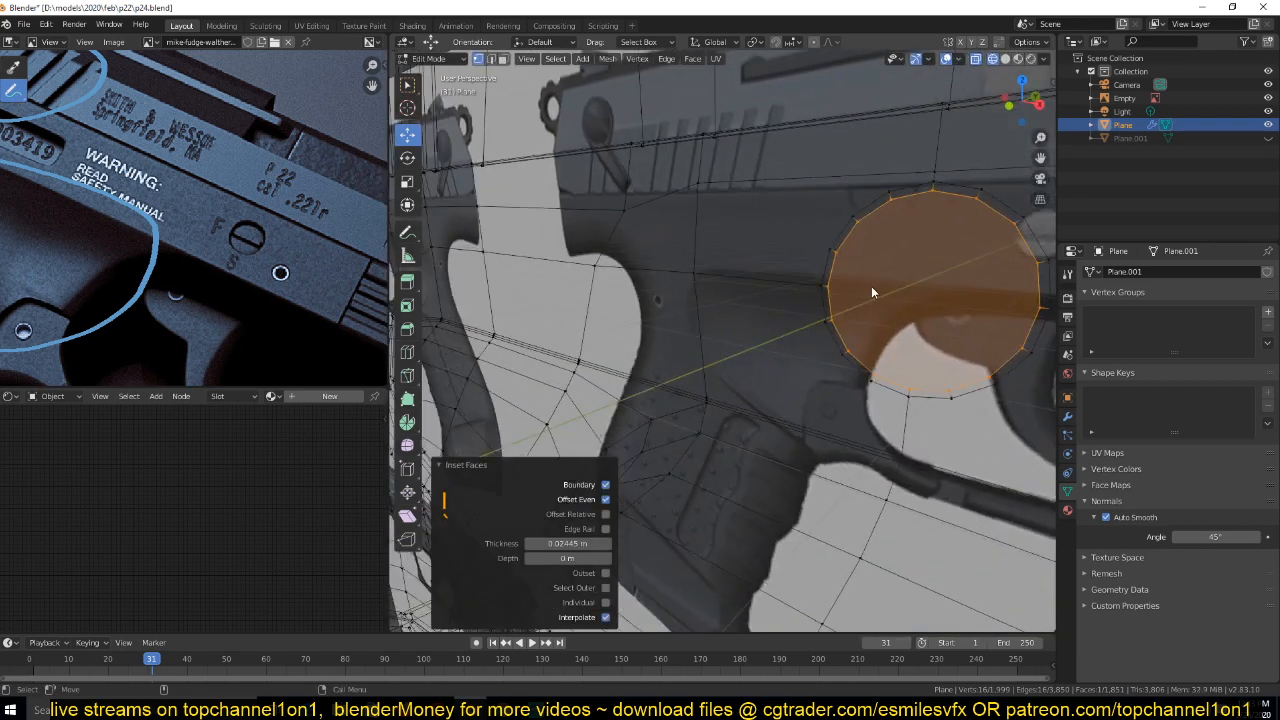
key(e)
right_click(929, 283)
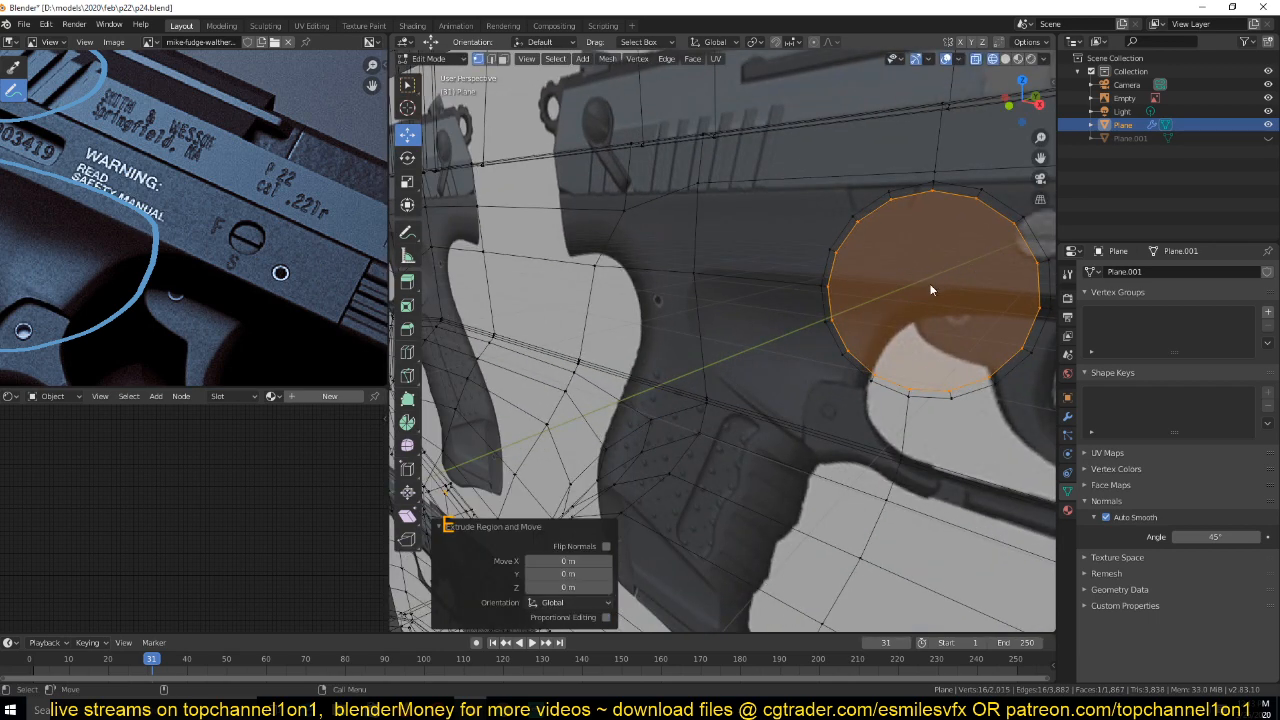
scroll(795, 285, down, 4)
click(416, 136)
key(z)
click(777, 268)
scroll(731, 311, down, 11)
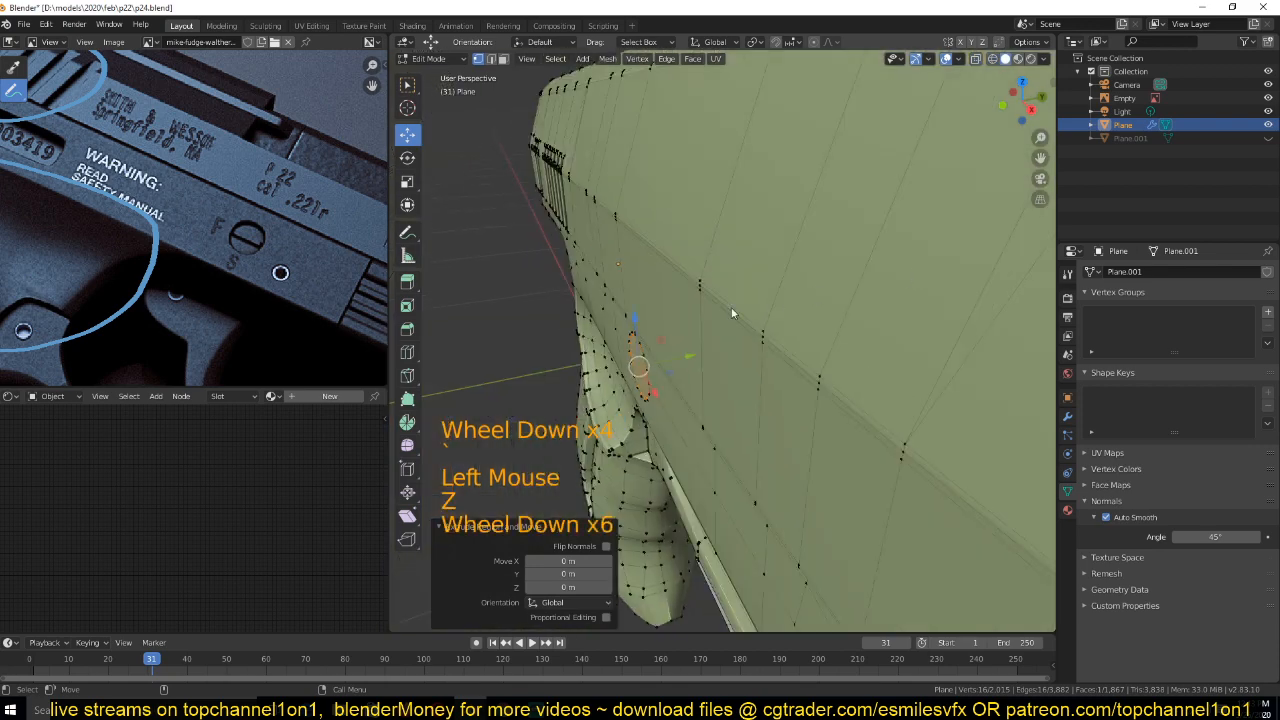
middle_drag(697, 316, 610, 294)
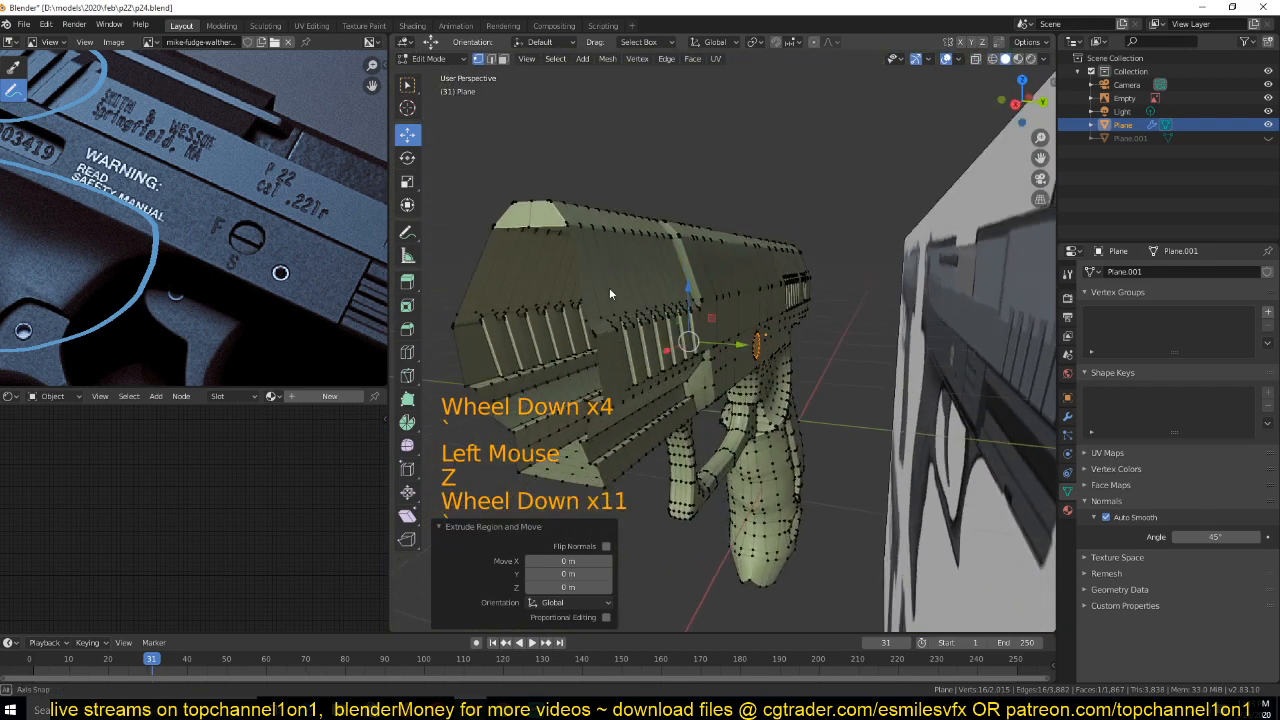
click(1067, 415)
click(1209, 296)
Move the extruded screw face 0.014725 m inward along Y and check the recess in Object Mode
scroll(651, 355, up, 4)
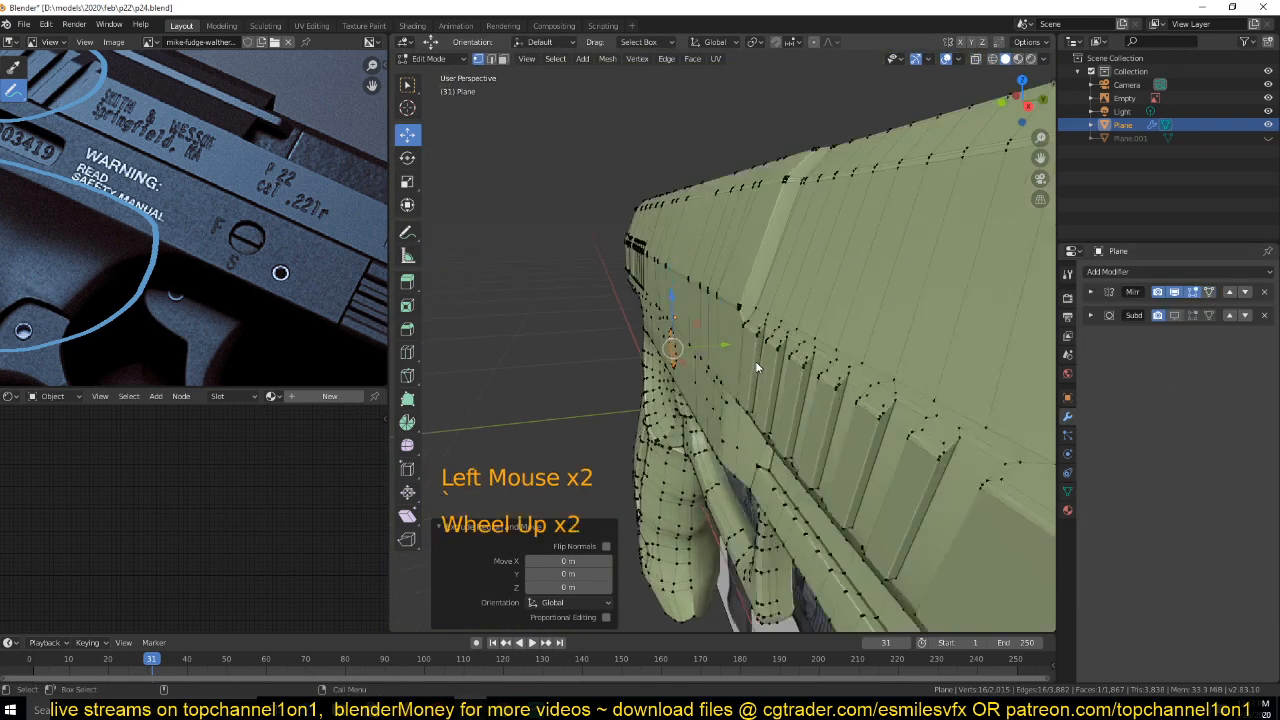
drag(651, 355, 711, 347)
key(KP_1)
scroll(713, 373, up, 11)
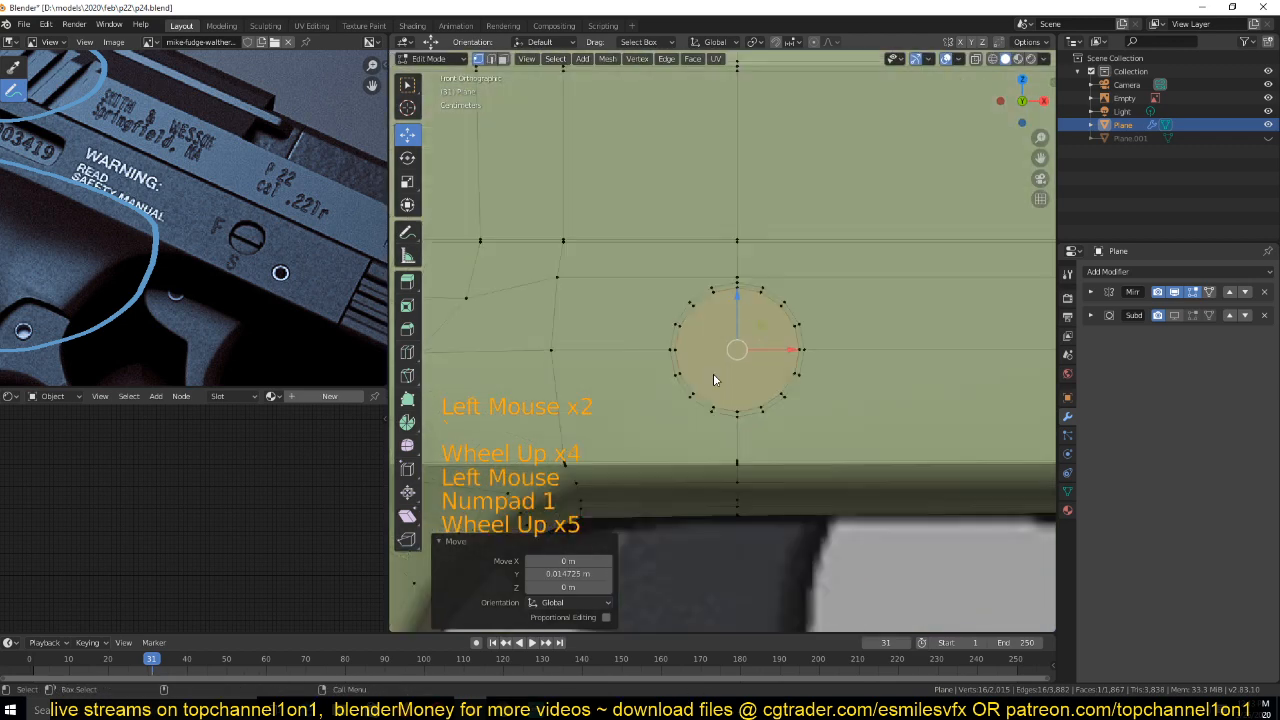
key(Tab)
scroll(804, 326, down, 6)
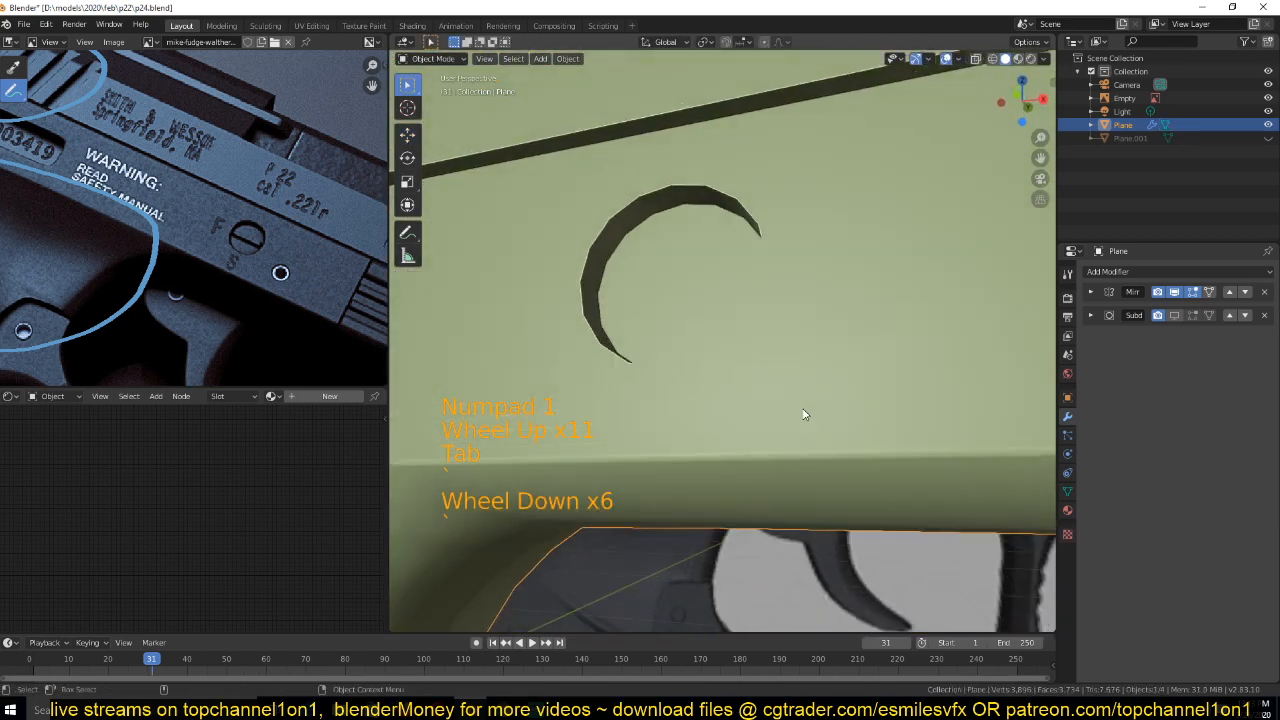
Select the outer edge ring around the screw recess in Edit Mode and scale it up by about 1.06
key(Tab)
key(KP_1)
scroll(720, 380, down, 2)
scroll(700, 375, up, 3)
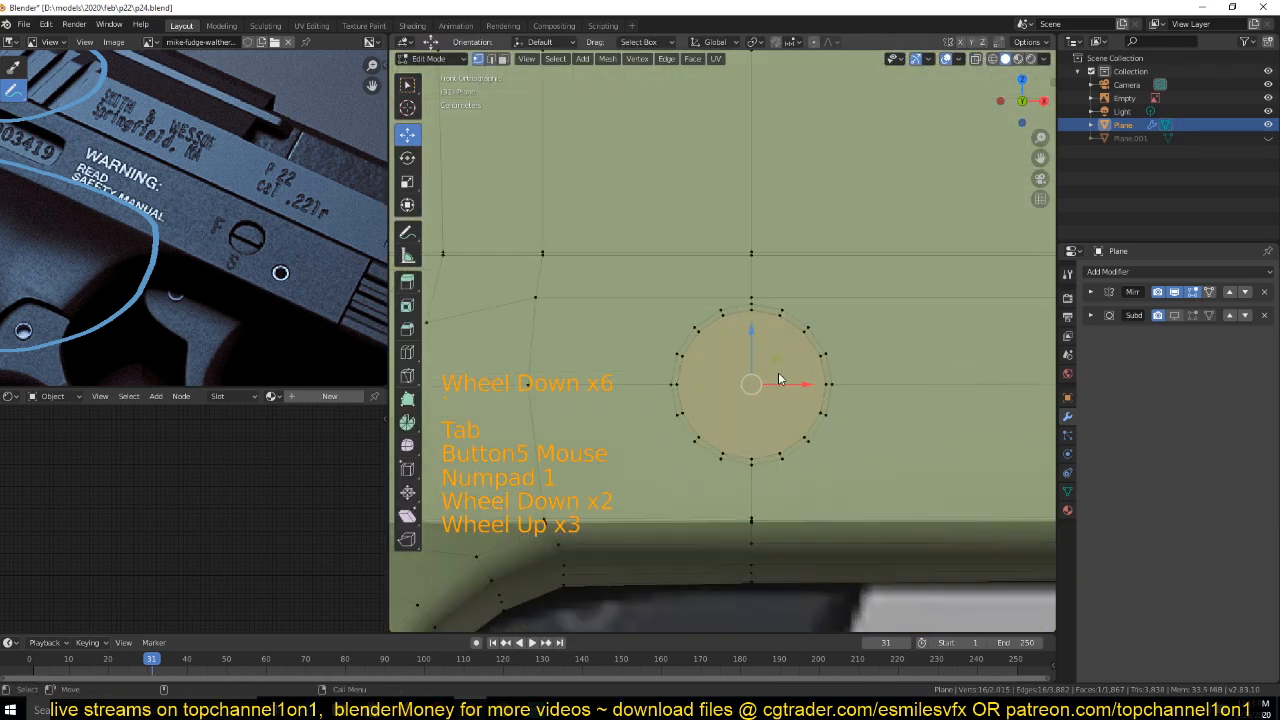
key(alt+a)
scroll(659, 371, up, 2)
click(659, 366)
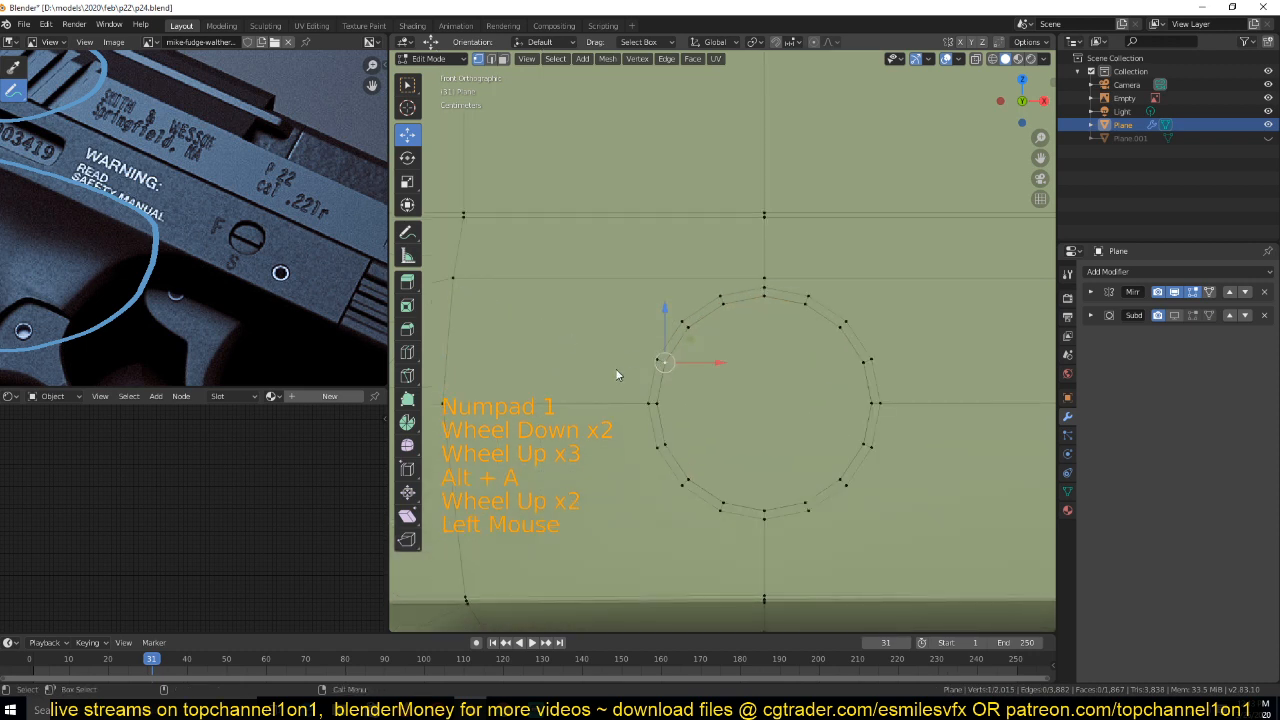
key(alt+a)
click(649, 366)
key(alt+a)
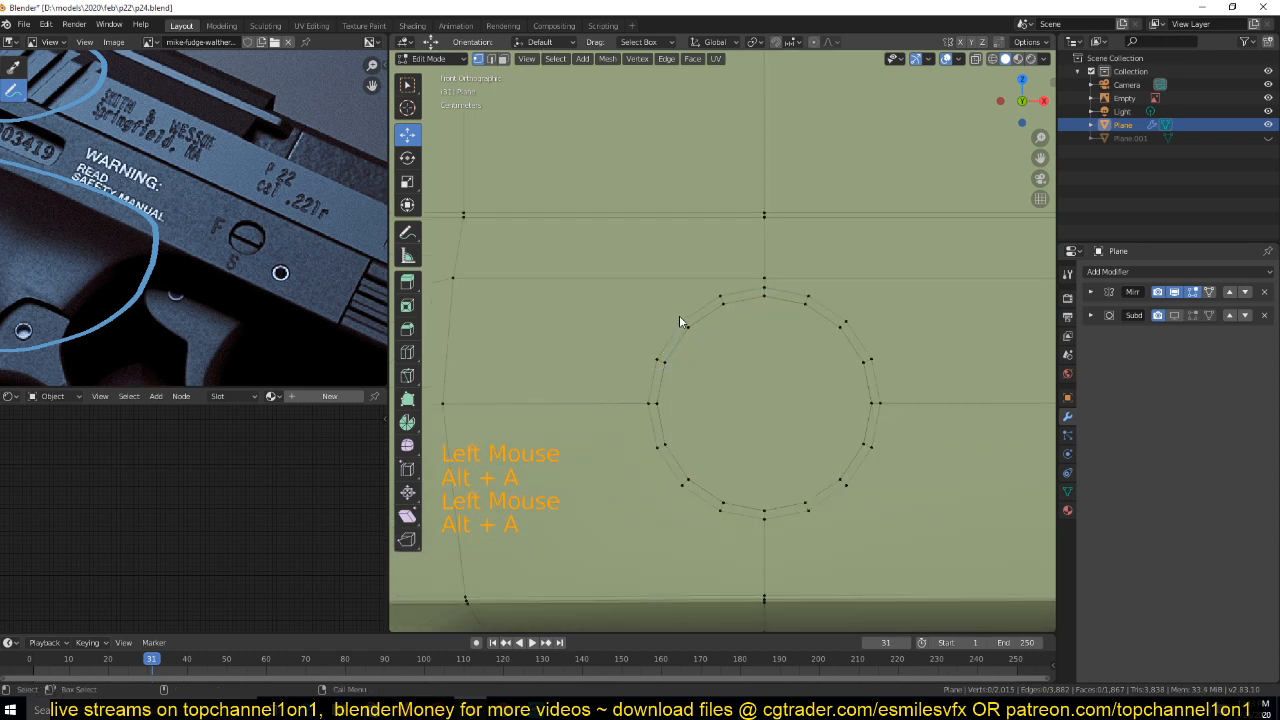
key(2)
alt+click(698, 318)
alt+shift+click(671, 489)
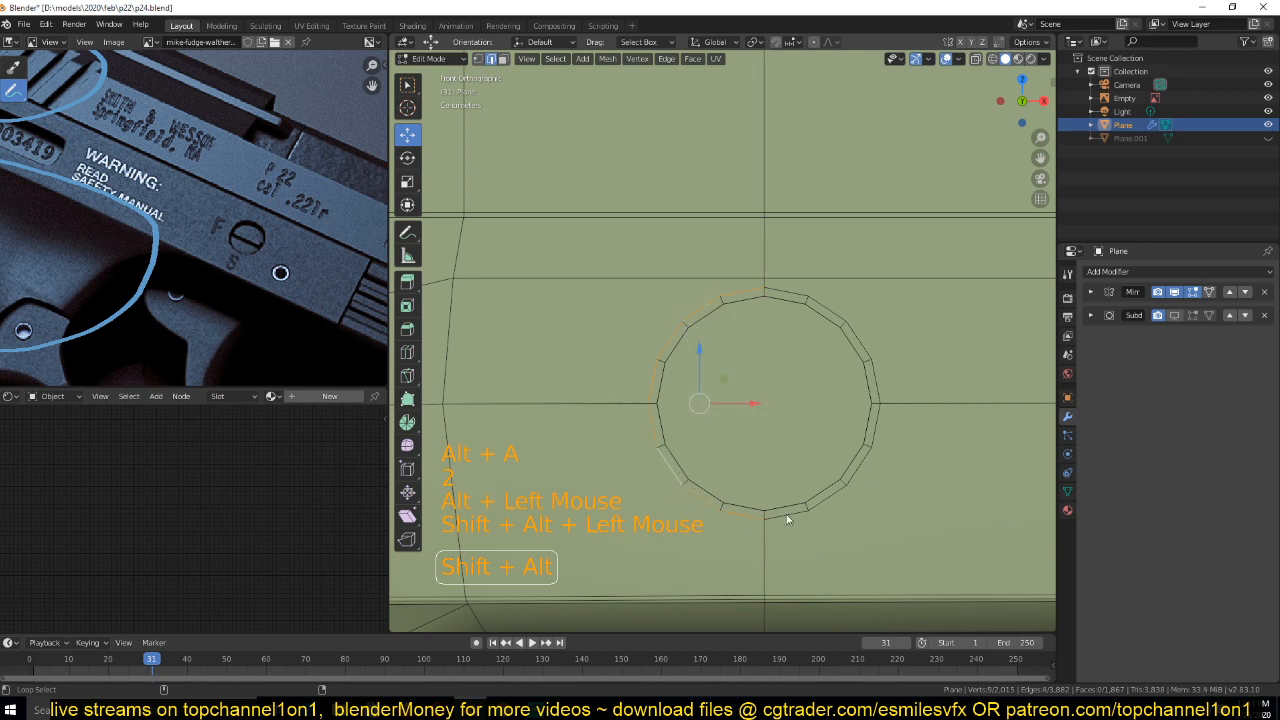
alt+shift+click(825, 499)
key(s)
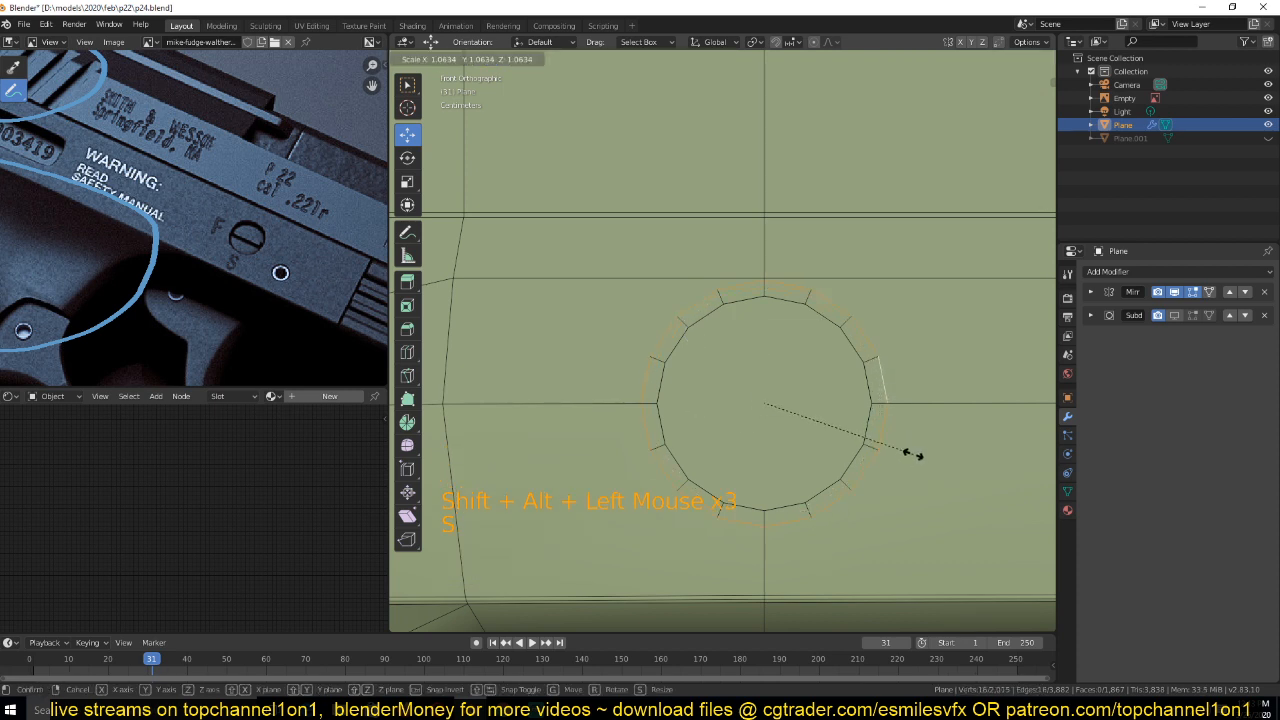
click(911, 453)
Slide the vertex directly above the outer ring upward along its edge to clear the ring
key(1)
click(767, 273)
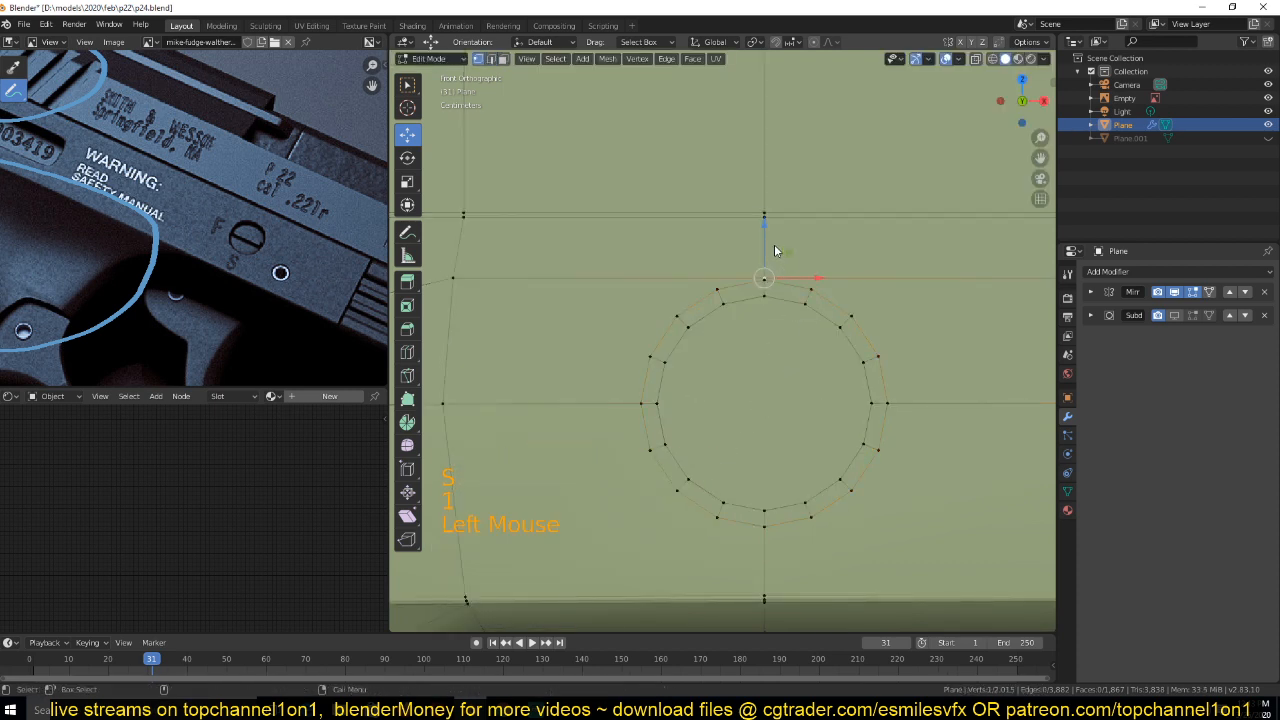
key(h)
key(h)
key(h)
key(ctrl+z)
key(g)
key(g)
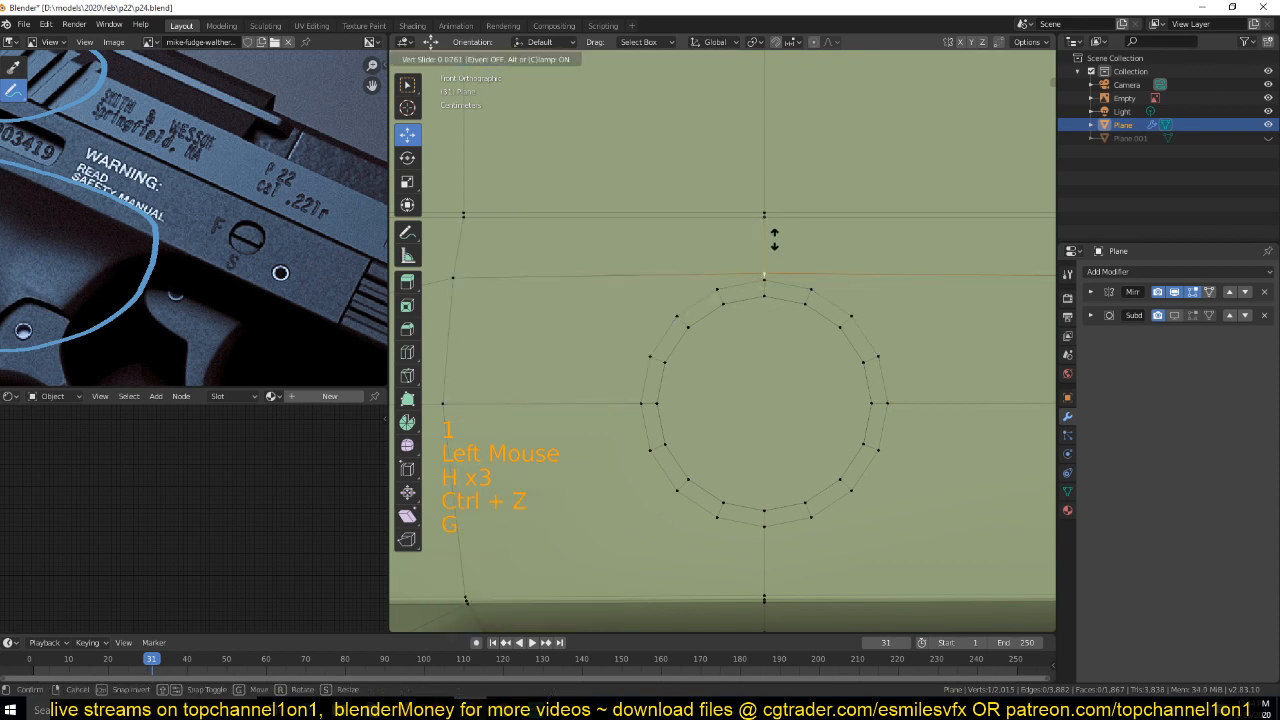
click(778, 224)
scroll(778, 240, down, 2)
key(alt+a)
scroll(770, 310, up, 2)
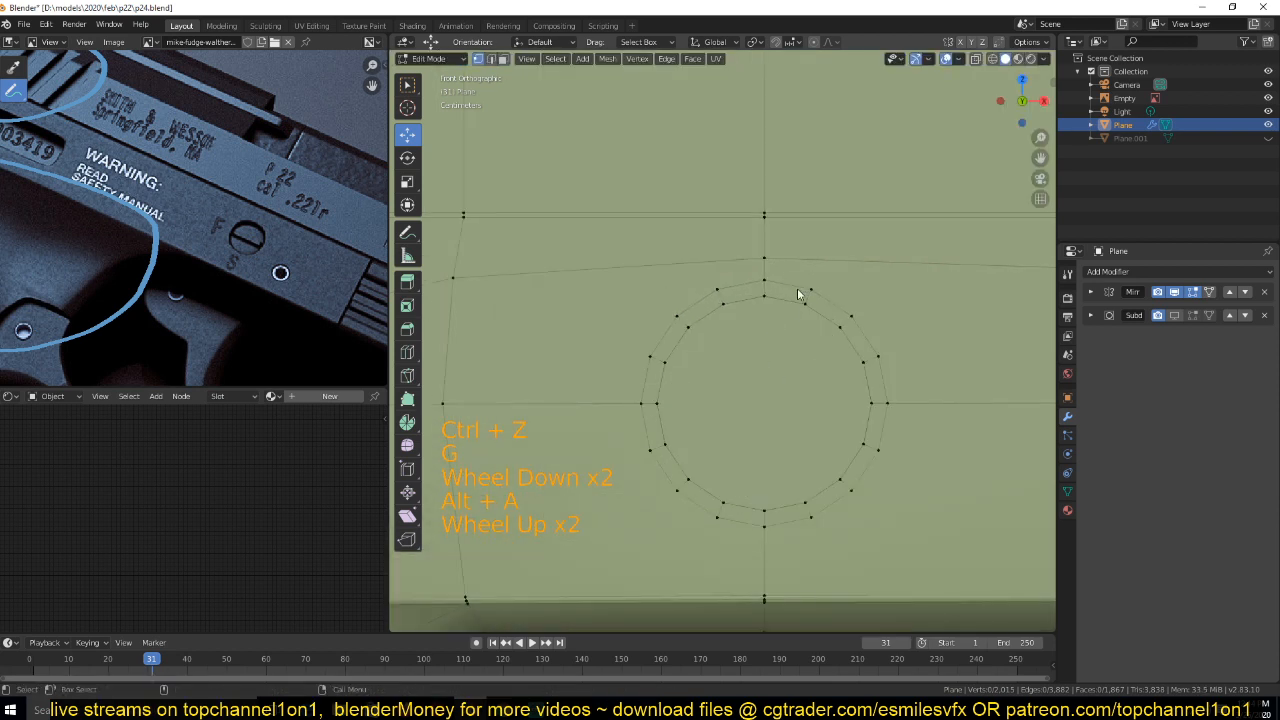
Merge the outer ring's three top vertices into one and merge it with the vertex directly above
click(806, 290)
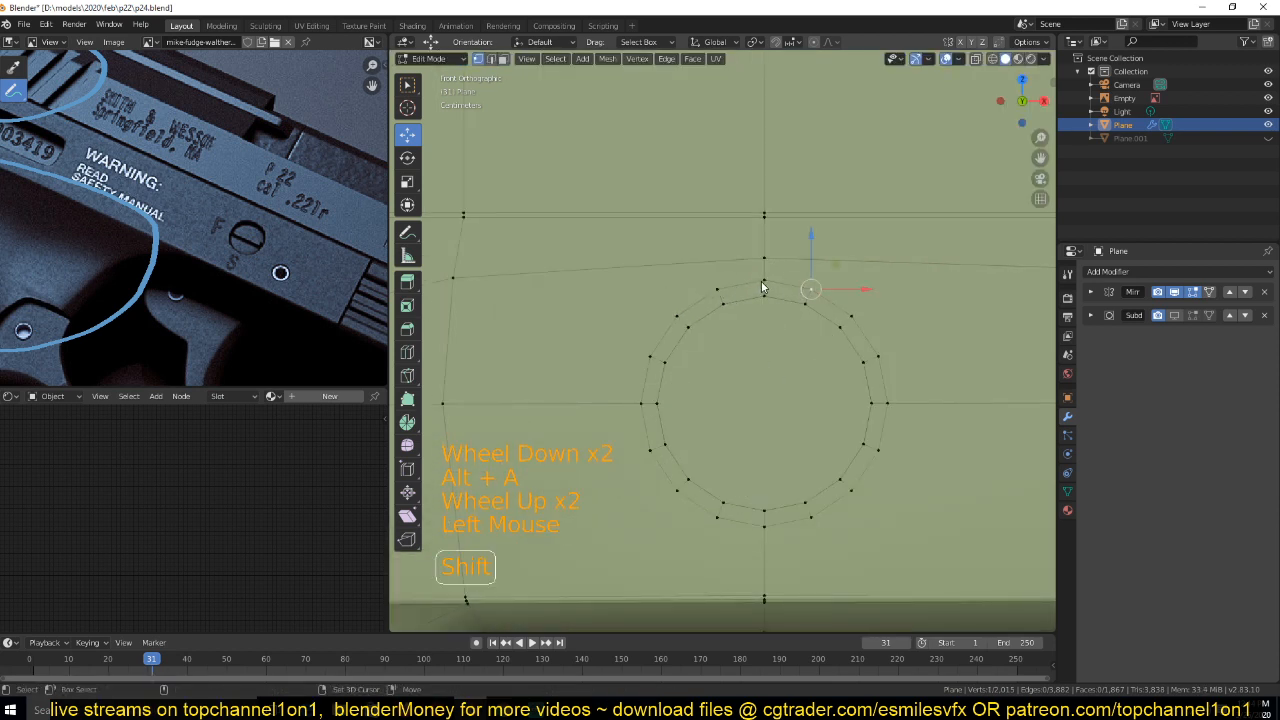
shift+click(764, 283)
shift+click(718, 287)
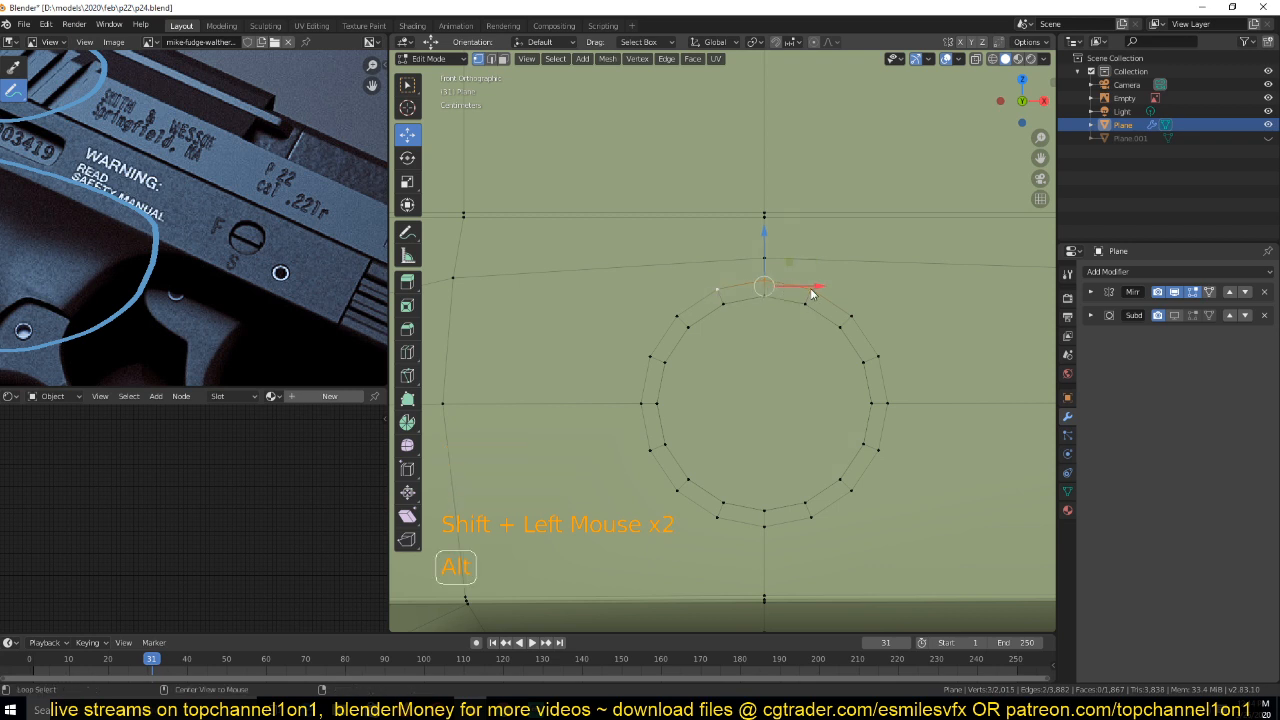
key(alt+m)
click(809, 290)
drag(760, 253, 764, 214)
shift+click(793, 331)
key(alt+m)
click(793, 316)
key(alt+a)
shift+scroll(850, 360, down, 1)
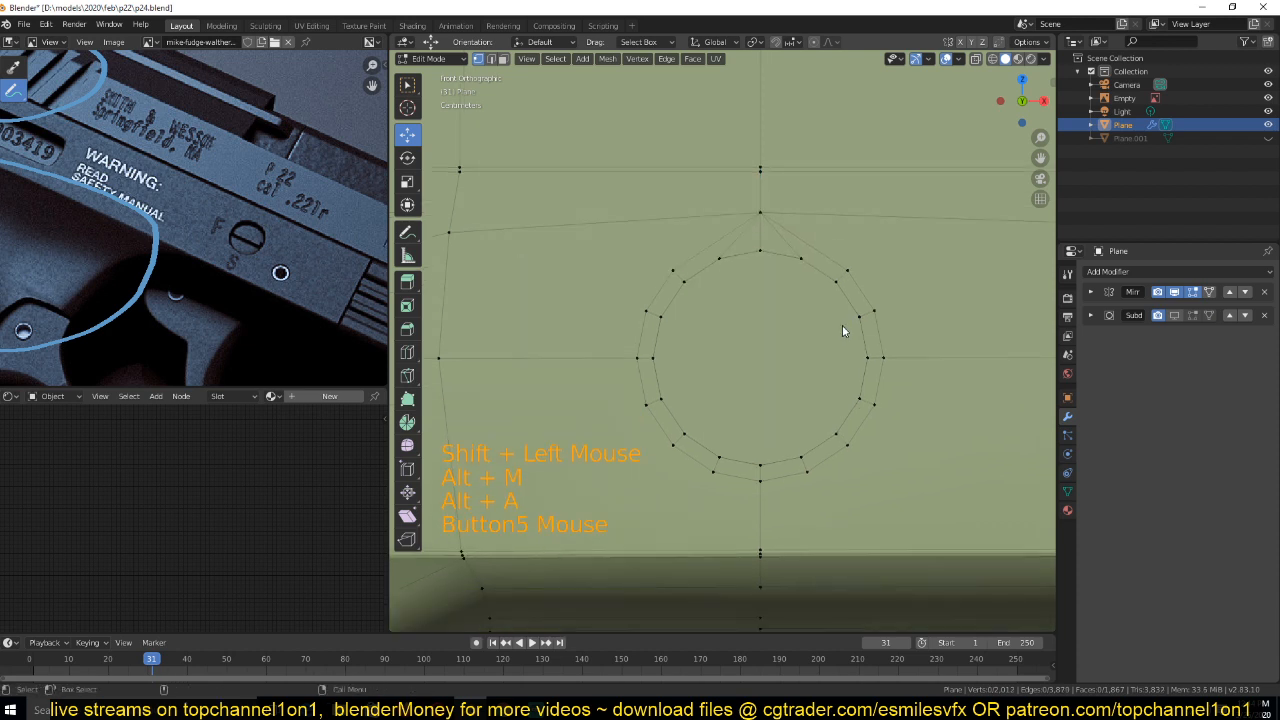
Merge the outer ring's three rightmost vertices at their center and move the merged vertex outward along X
click(875, 315)
ctrl+click(885, 403)
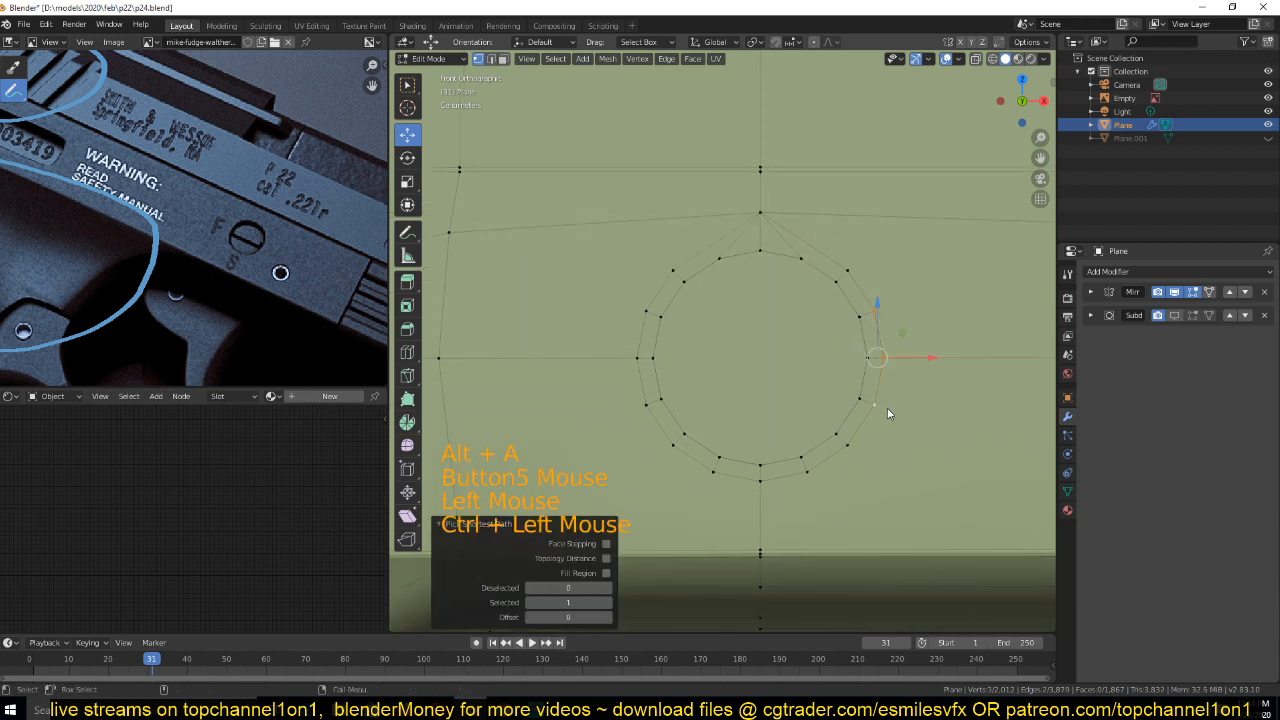
key(alt+m)
click(888, 424)
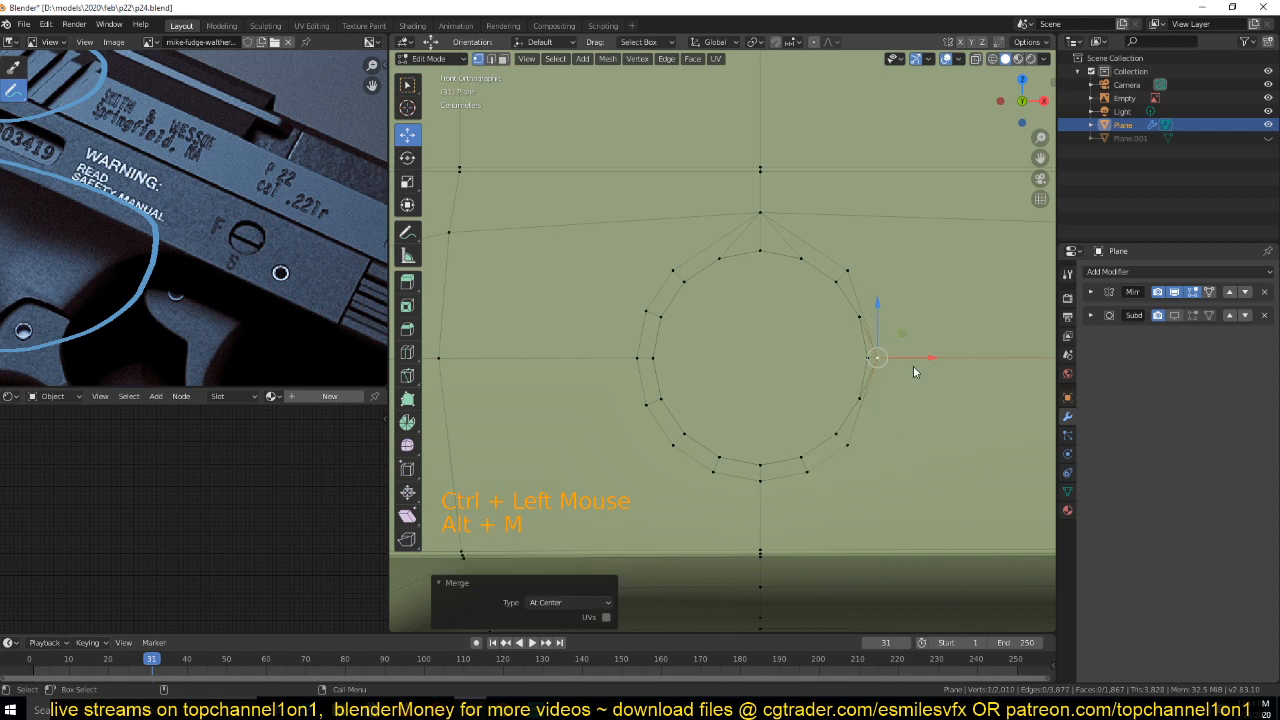
drag(931, 357, 967, 357)
Merge the outer ring's three bottom vertices at their center and move the merged vertex downward, away from the hole
click(808, 471)
ctrl+click(713, 471)
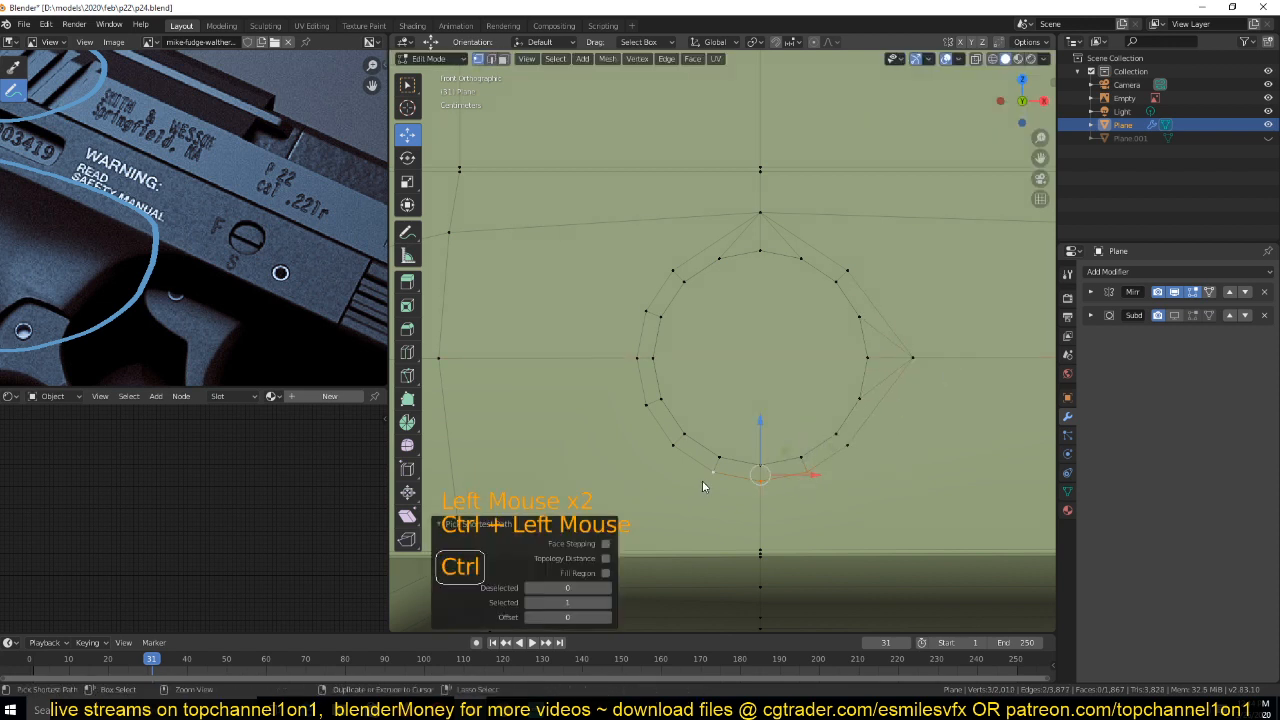
key(alt+m)
click(735, 486)
click(766, 457)
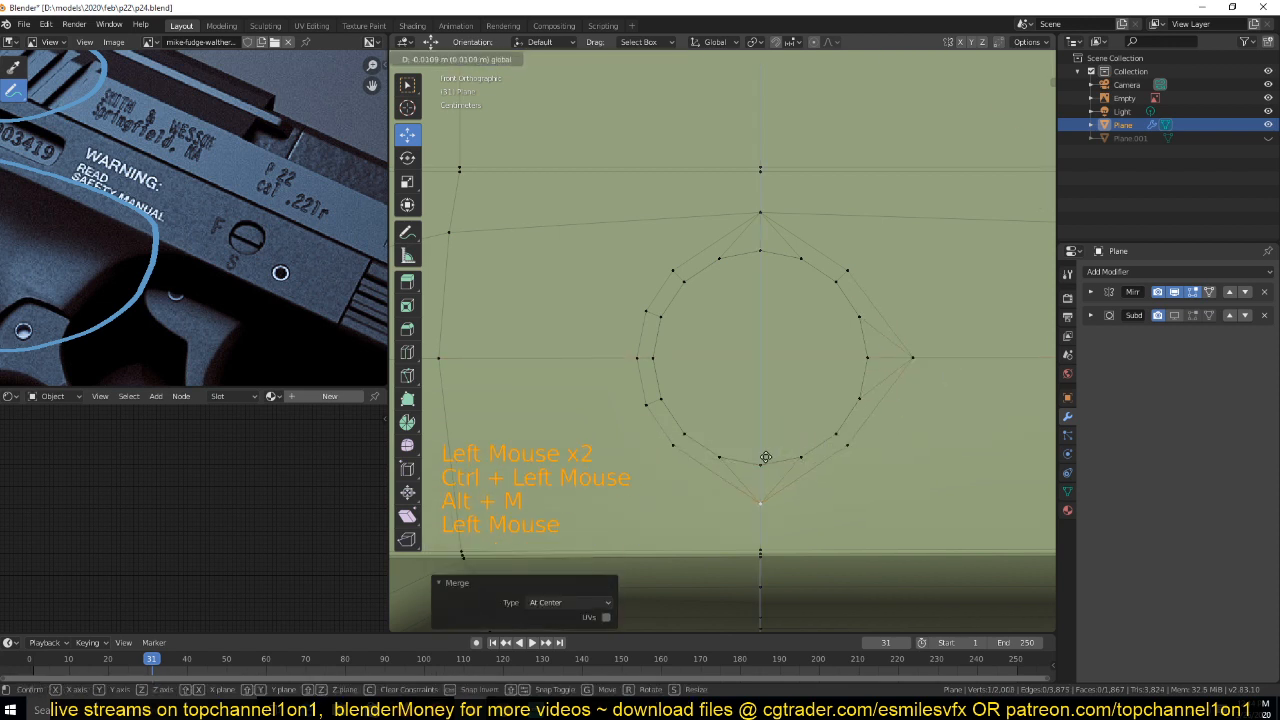
Merge the outer ring's three leftmost vertices at their center and move the merged vertex outward along X
click(674, 434)
ctrl+click(645, 340)
key(alt+m)
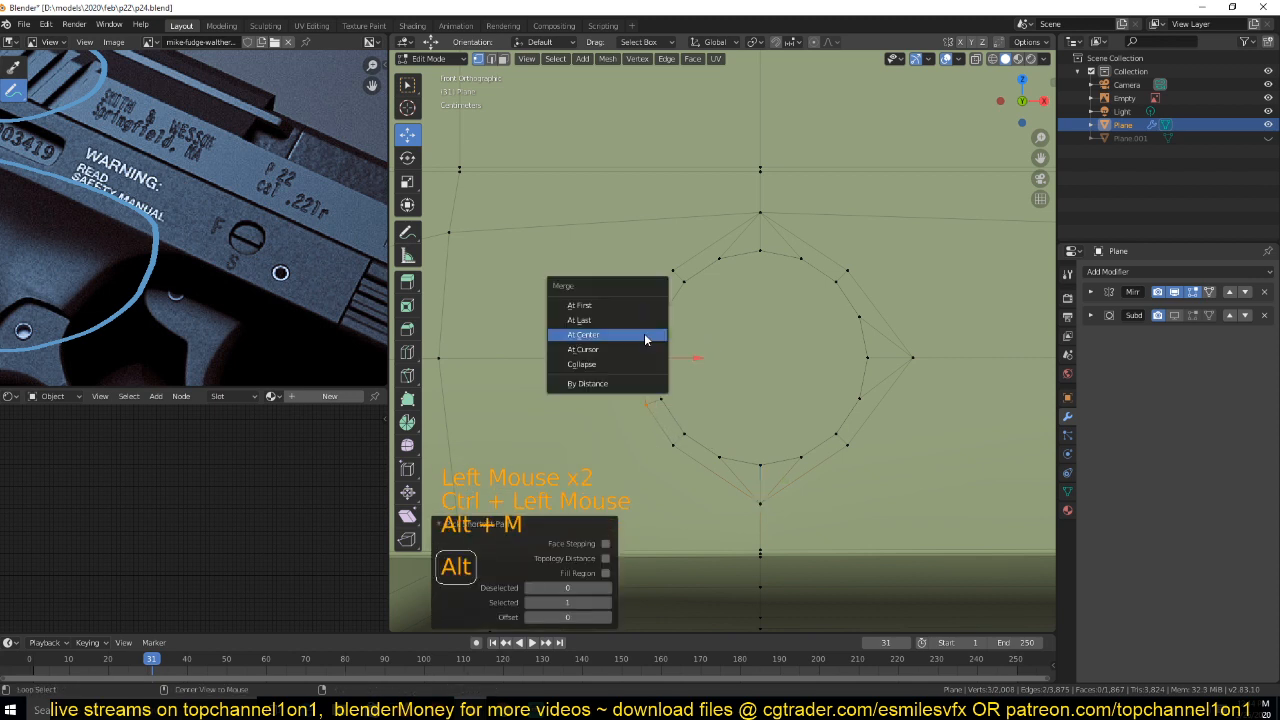
click(651, 337)
key(g)
key(x)
click(655, 359)
key(alt+a)
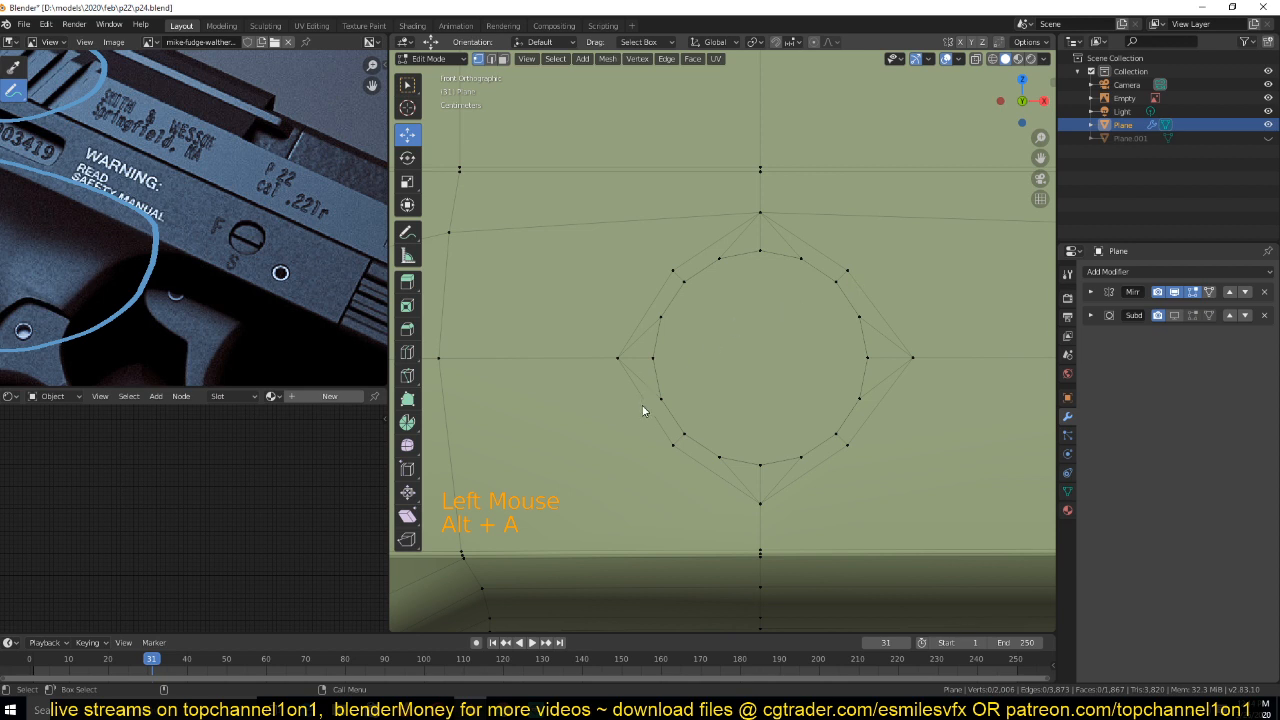
Round the eight remaining outer-ring vertices with To Sphere at factor 1 and scale them up by about 1.07
key(1)
click(617, 357)
shift+click(673, 270)
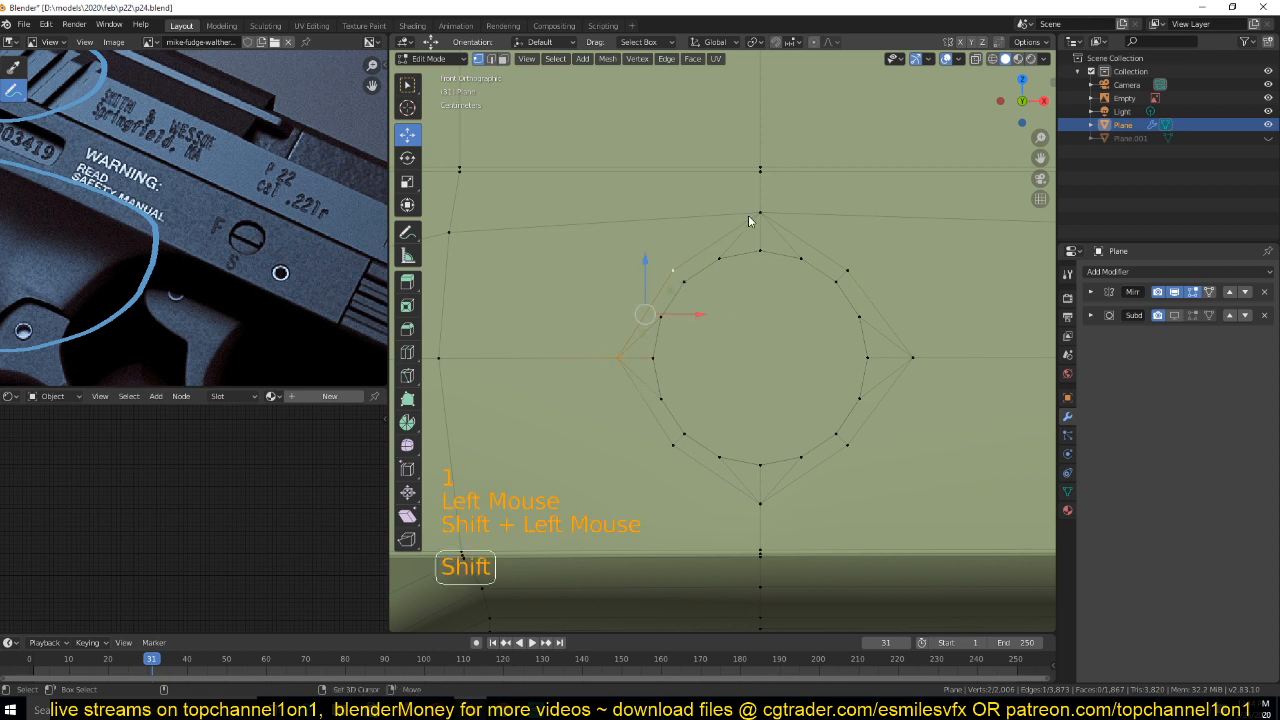
shift+click(849, 443)
shift+click(760, 503)
key(shift+alt+s)
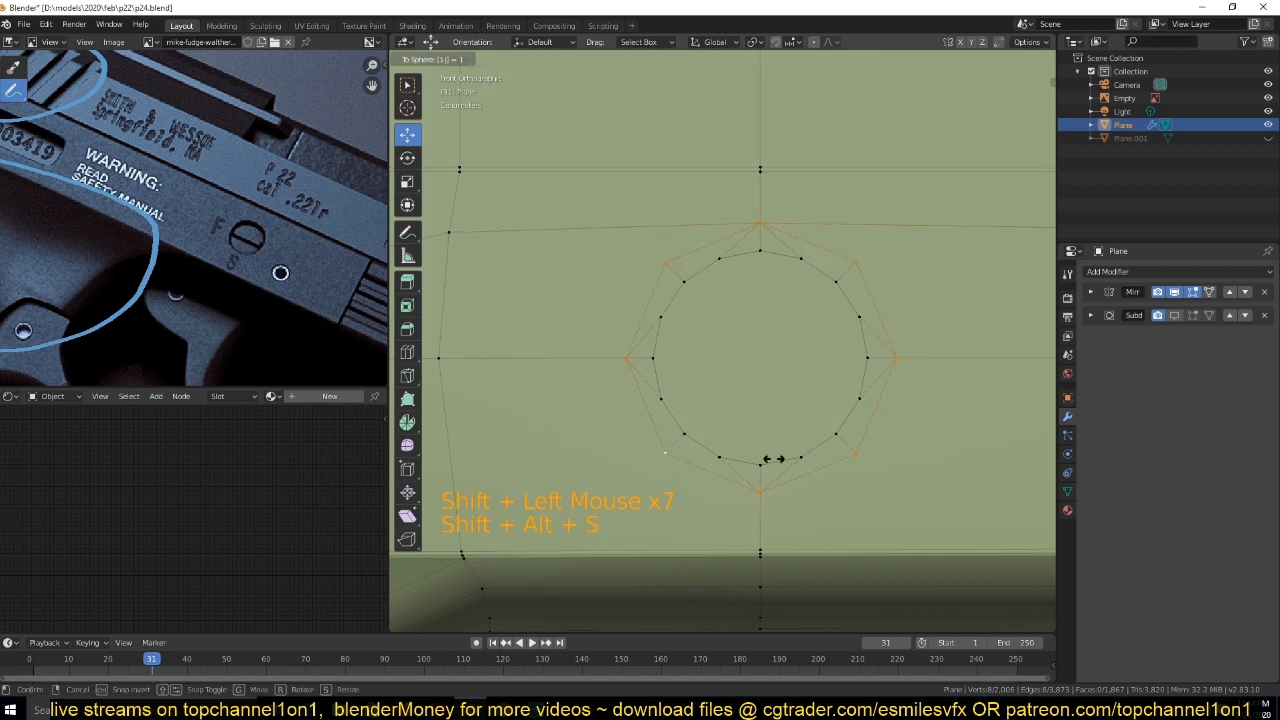
key(1)
key(Return)
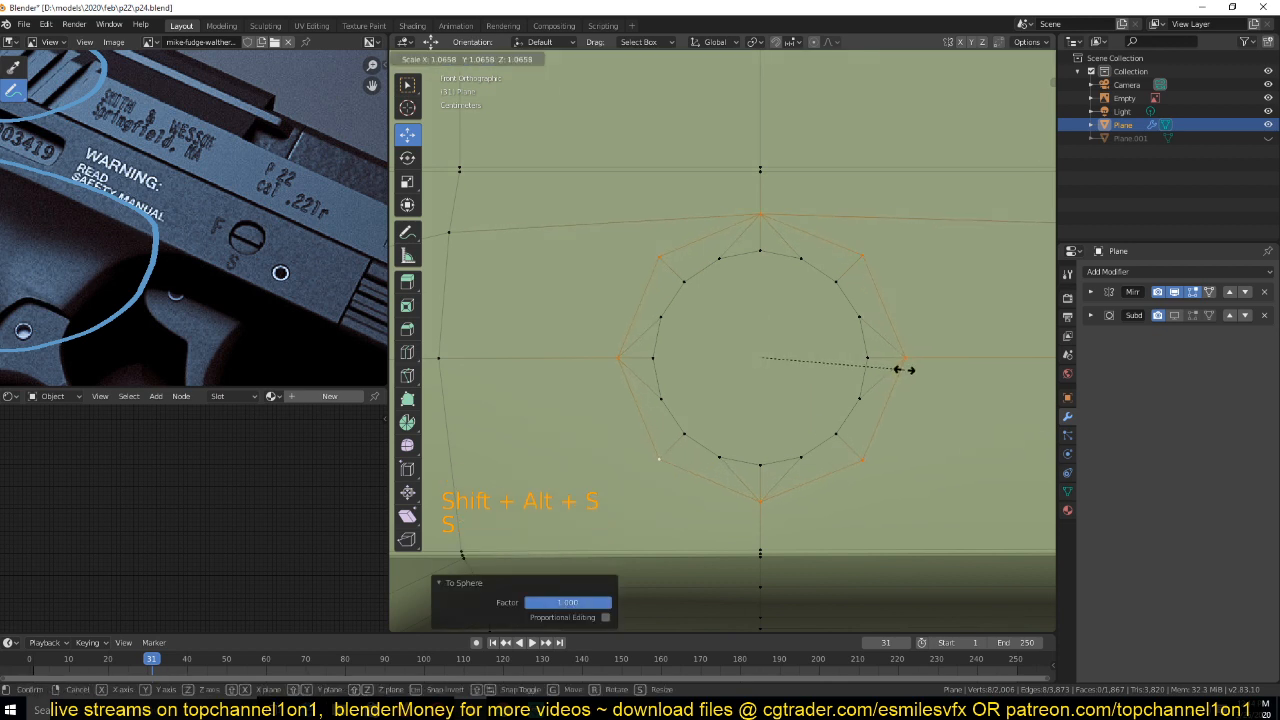
click(905, 368)
key(alt+a)
Connect the outer ring's upper-left vertex to the nearest vertex of the vertical edge loop on its left
scroll(790, 385, down, 2)
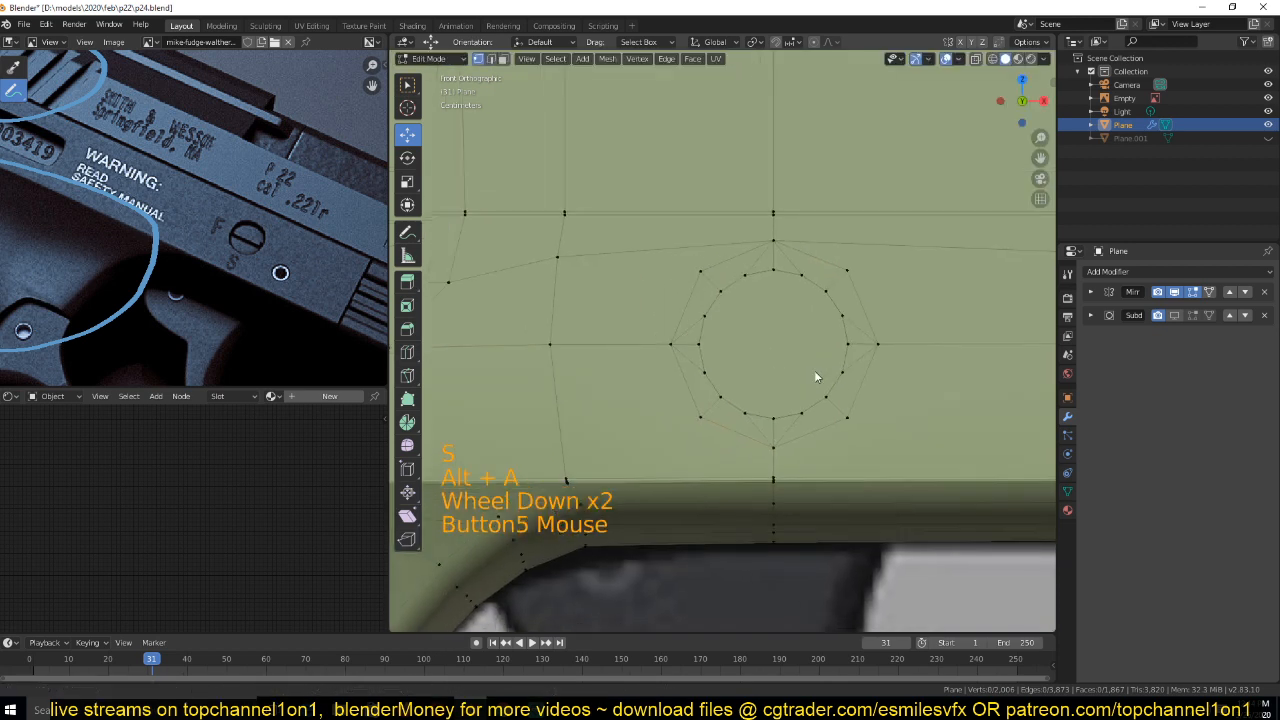
scroll(760, 374, down, 4)
scroll(758, 375, up, 5)
click(694, 258)
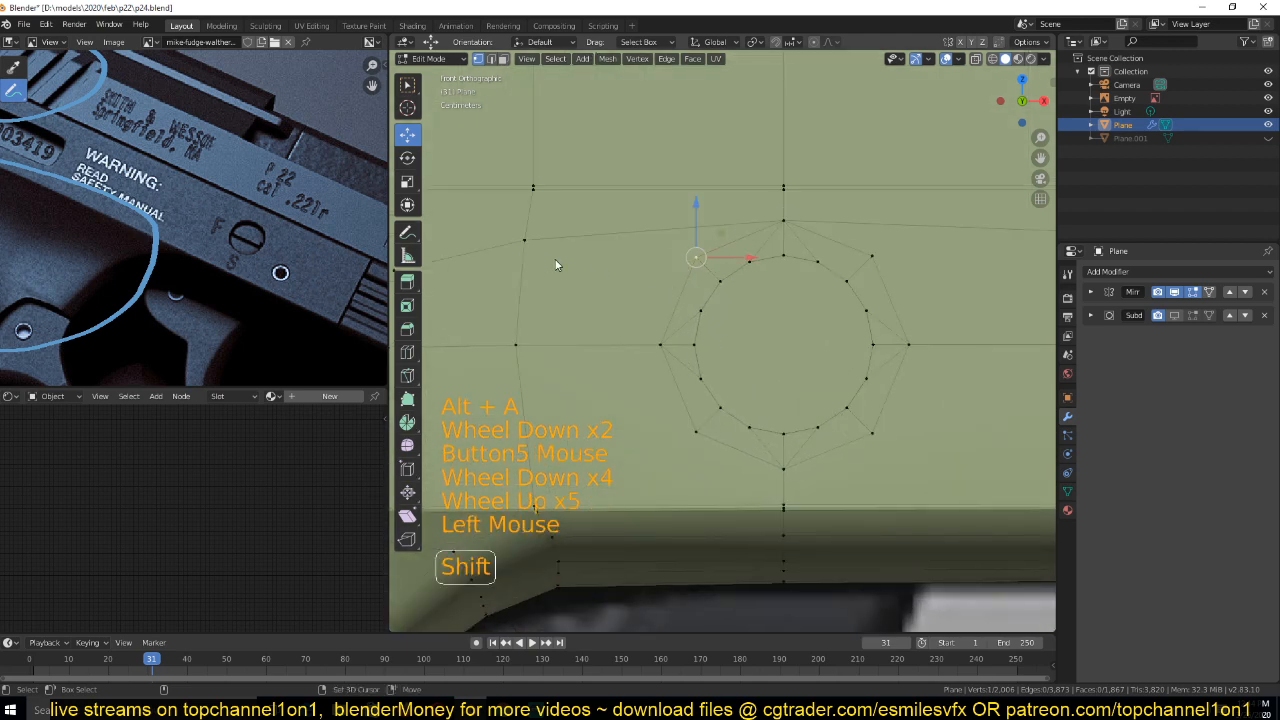
shift+click(528, 242)
key(j)
click(699, 321)
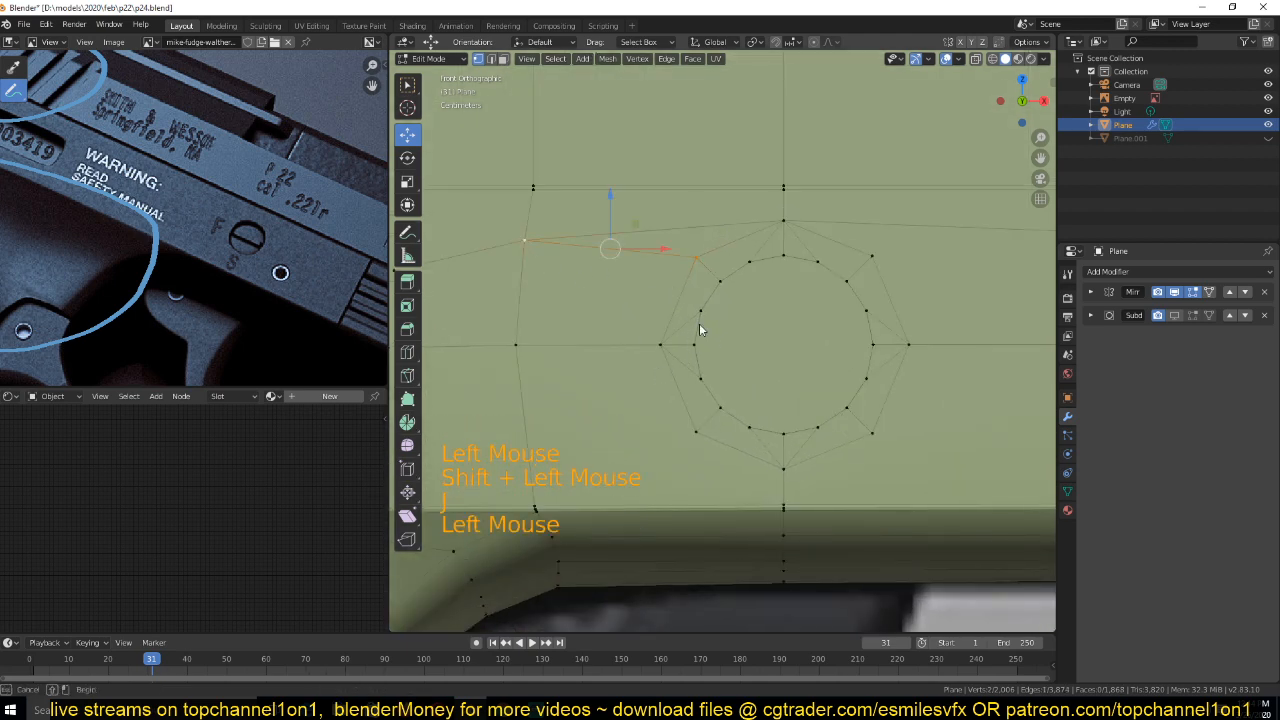
Connect the outer ring's lower-left vertex to the lower-left vertex on the frame edge above the trigger guard
shift+middle_drag(699, 323, 733, 258)
click(720, 380)
shift+click(562, 438)
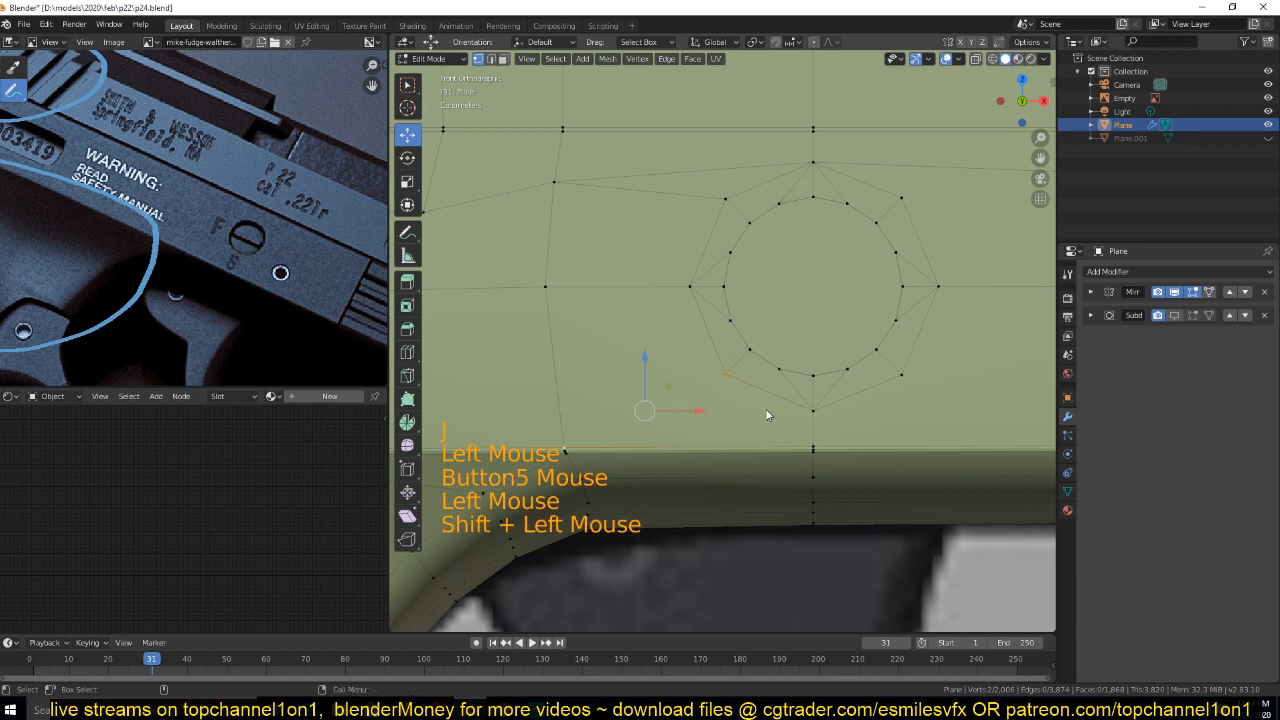
key(j)
shift+middle_drag(769, 412, 581, 405)
Subdivide the ring of horizontal edges between the hole's center line and the next vertical loop on the right with one cut
click(665, 331)
scroll(734, 408, down, 6)
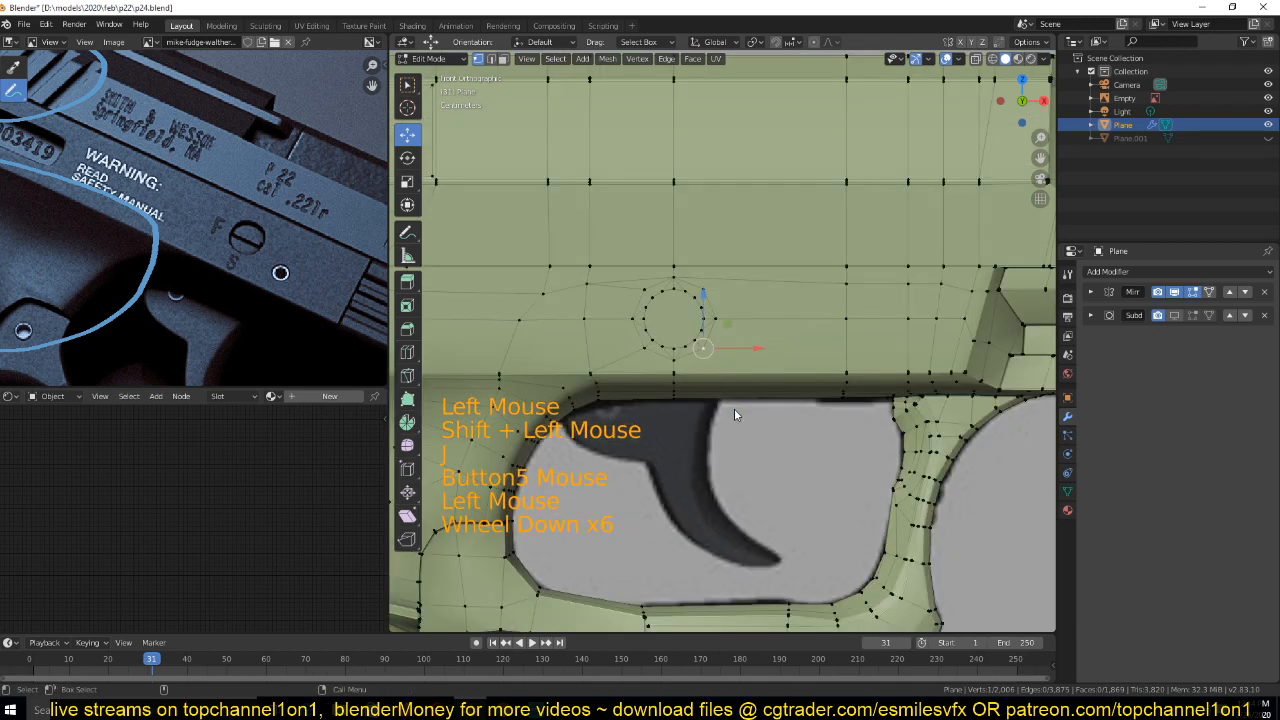
scroll(770, 395, down, 1)
key(z)
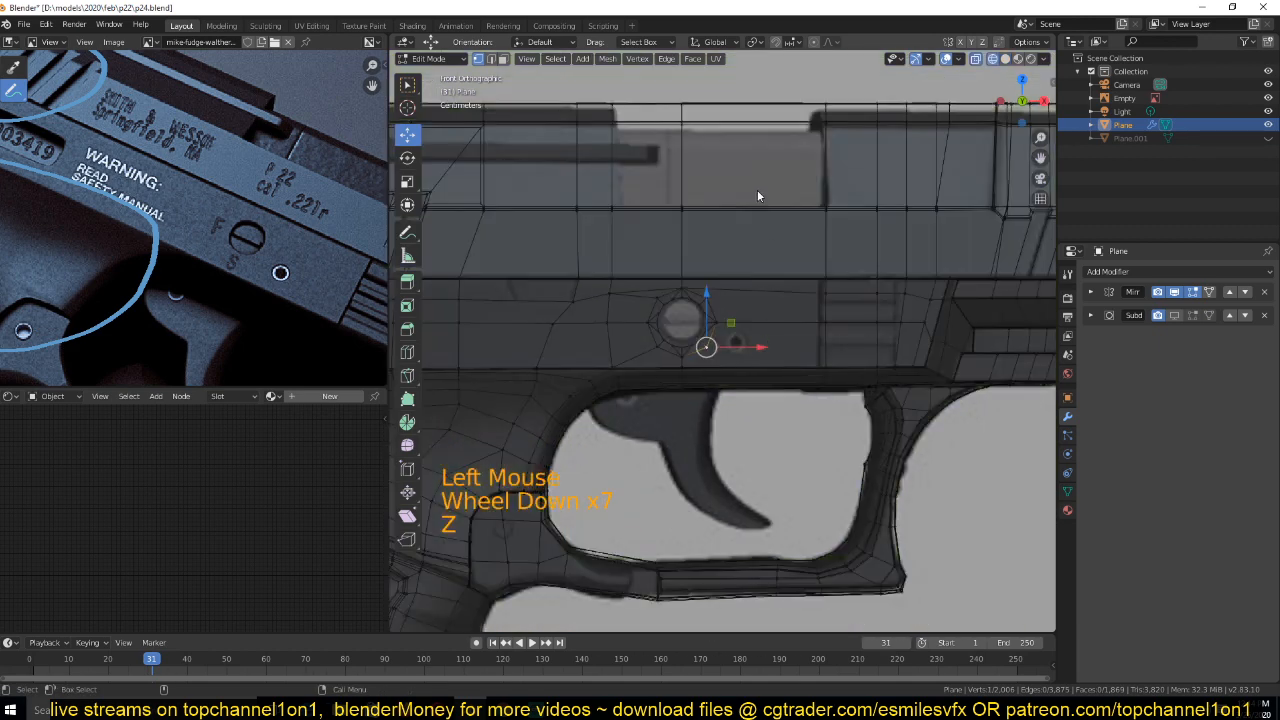
key(ctrl+r)
key(2)
click(754, 100)
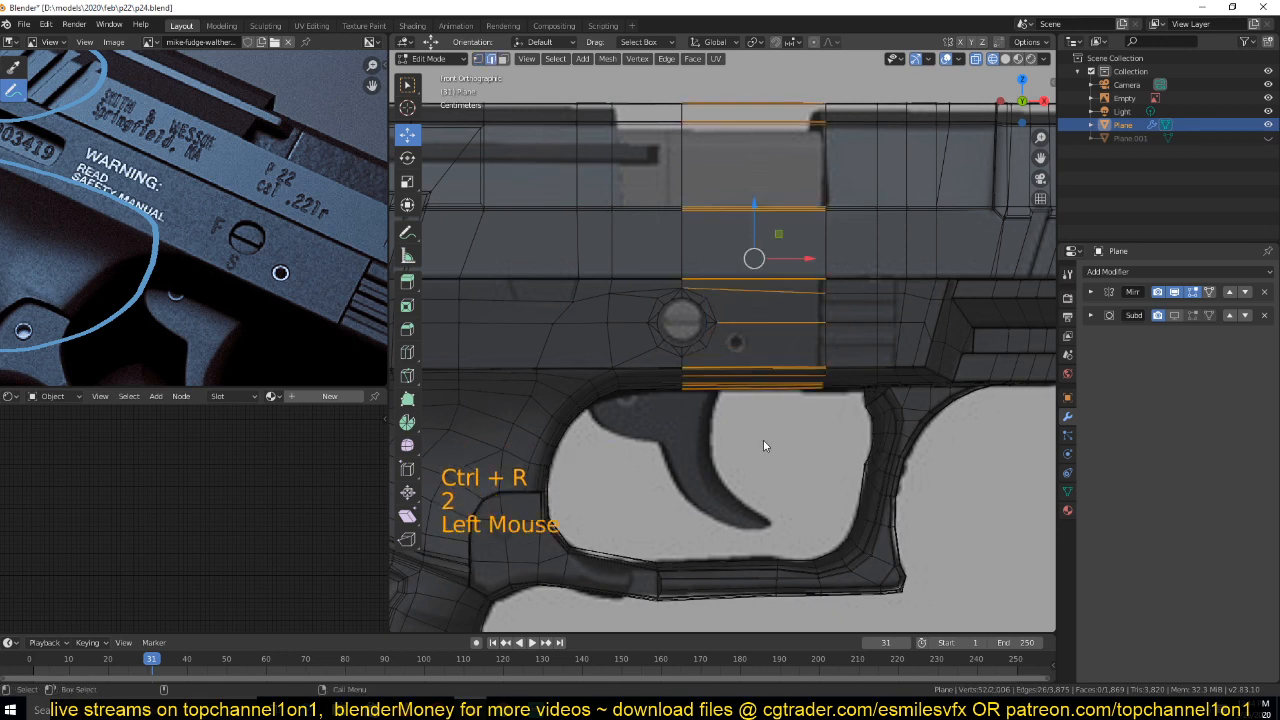
right_click(798, 312)
click(794, 280)
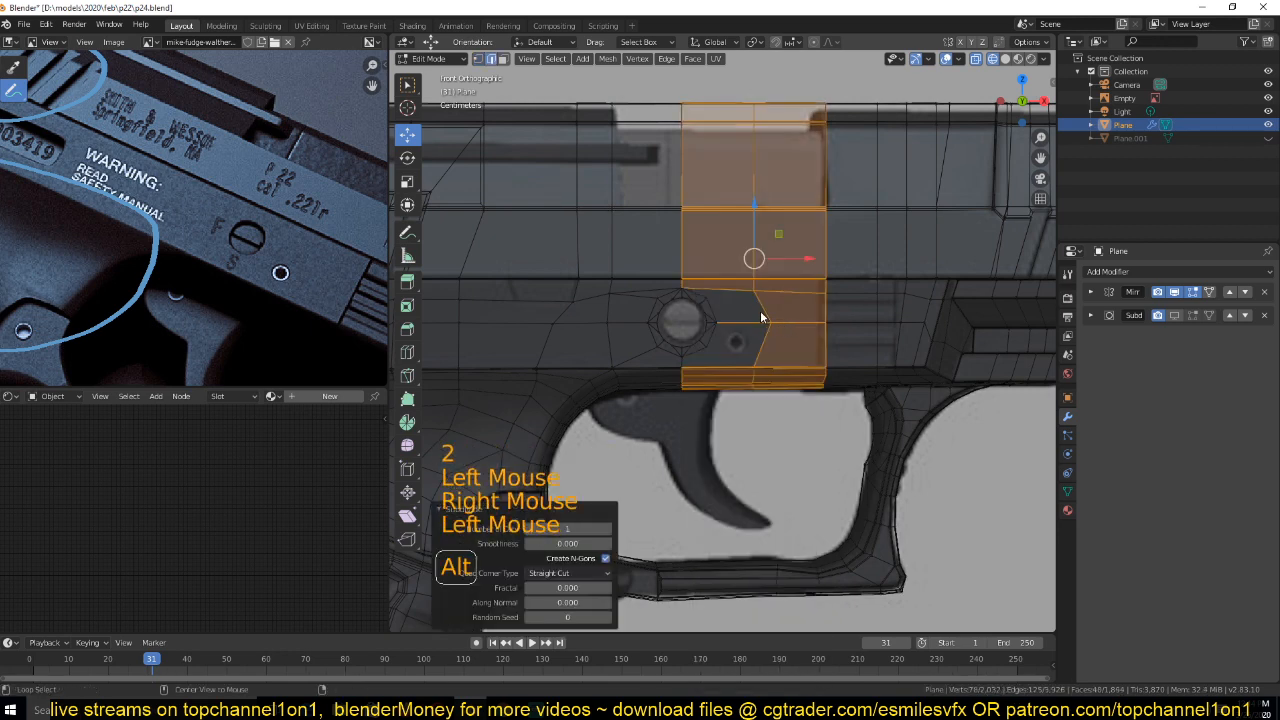
Flatten the new vertical edge loop with an X scale of 0 and move it about 0.02 m along X toward the hole
alt+click(766, 318)
text(sx0)
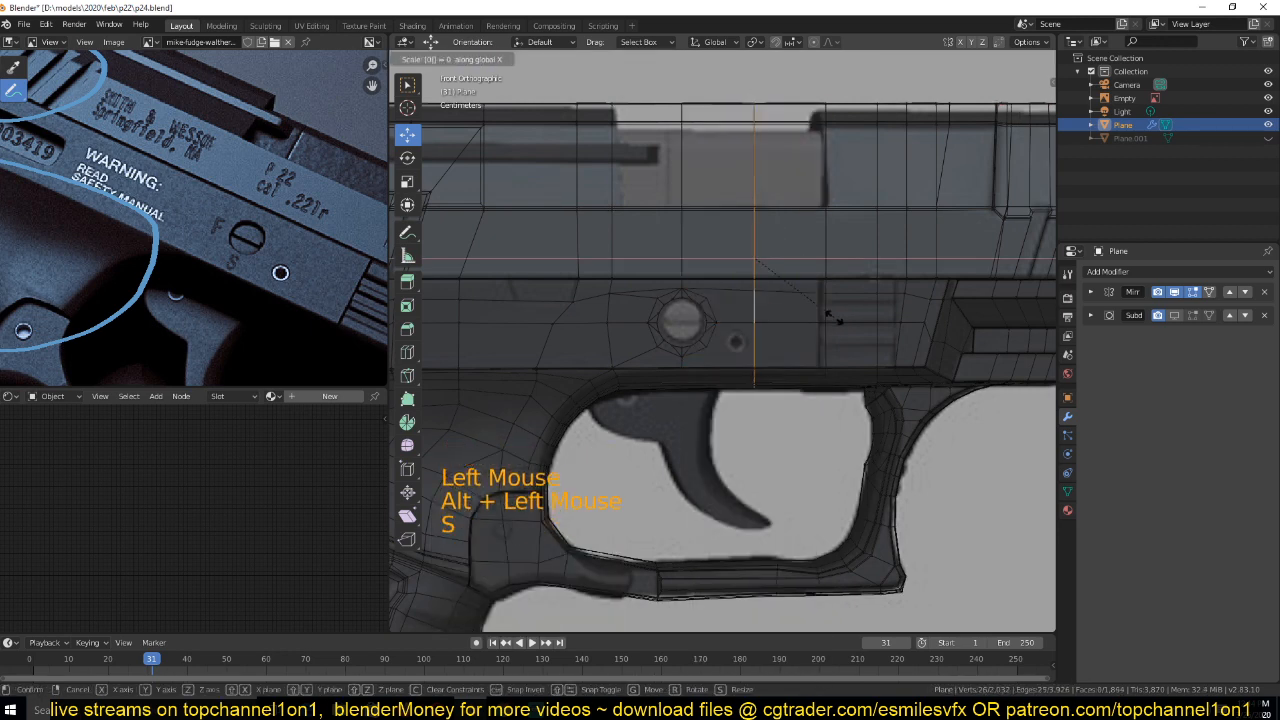
key(Return)
click(772, 304)
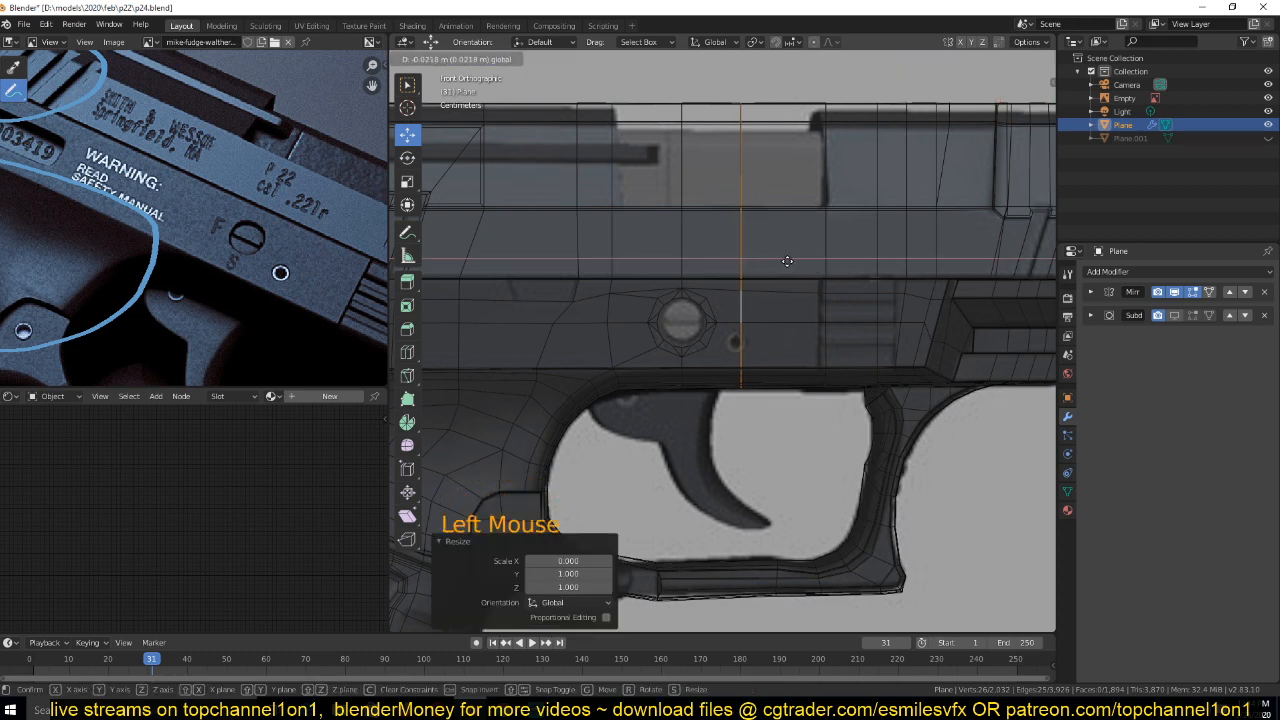
Connect the outer ring's lower-right vertex to the new loop's vertex on the frame's lower edge
key(z)
scroll(772, 304, up, 5)
key(1)
click(714, 380)
shift+click(753, 407)
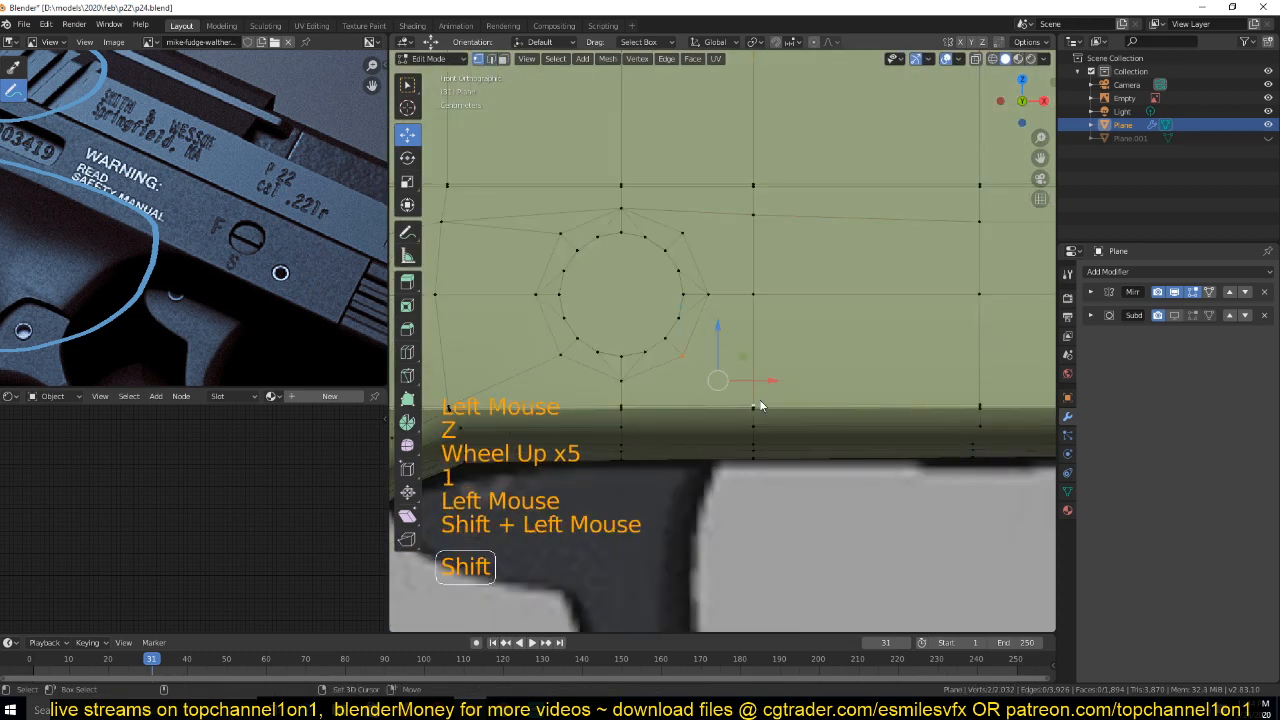
key(j)
alt+middle_click(736, 374)
key(alt+a)
Connect the outer ring's upper-right vertex to the adjacent vertex of the new vertical loop and save the file
click(710, 316)
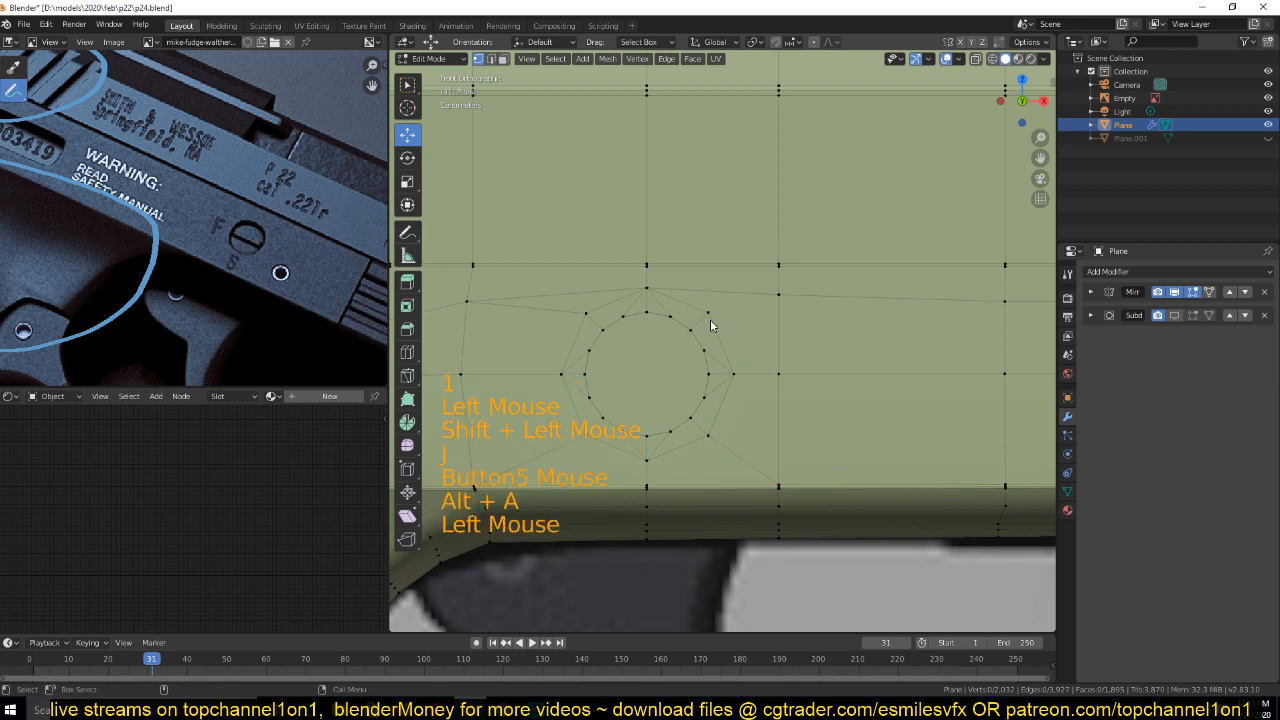
shift+click(762, 302)
key(j)
alt+middle_click(782, 400)
scroll(782, 404, up, 3)
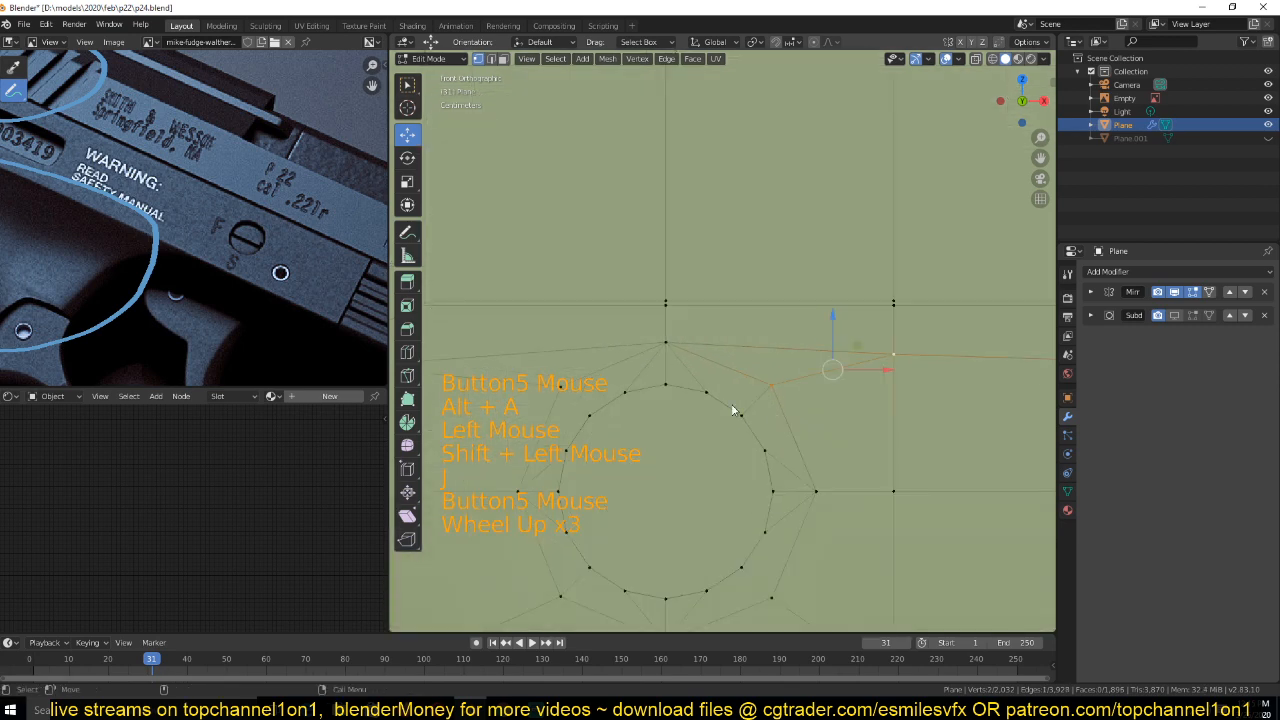
key(alt+a)
alt+middle_click(745, 386)
scroll(764, 378, down, 2)
scroll(764, 378, up, 1)
middle_click(826, 310)
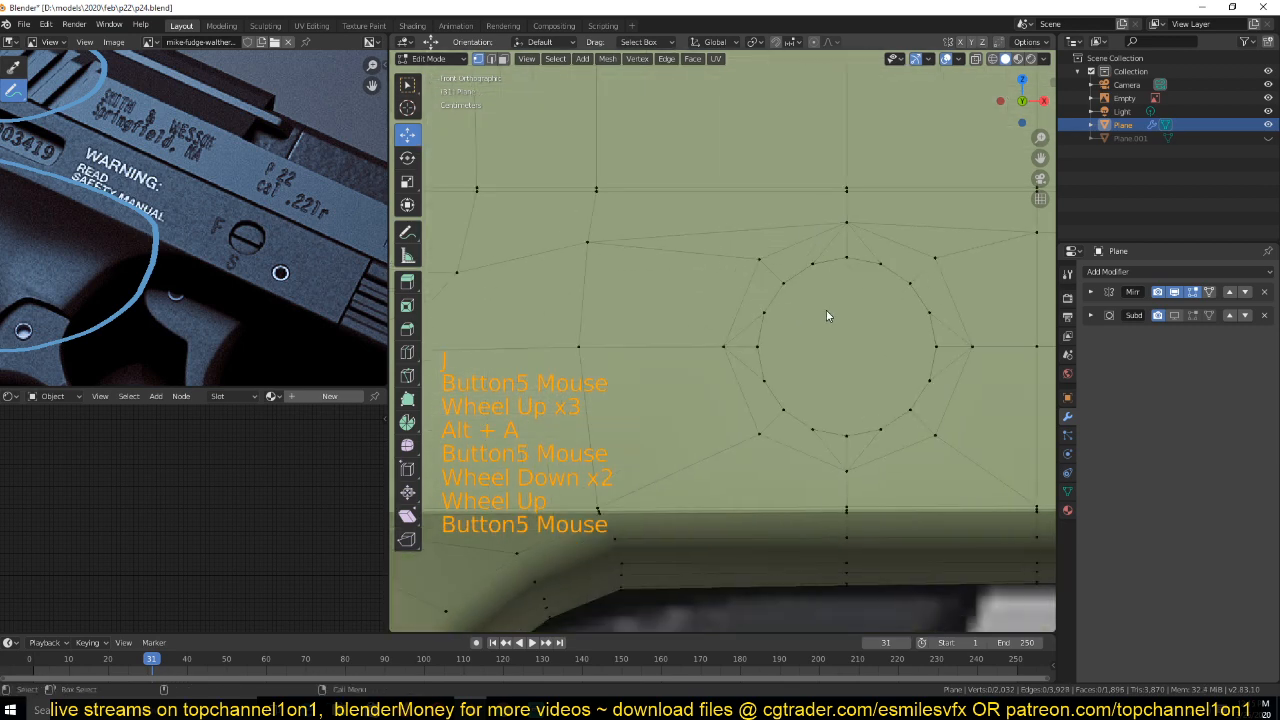
middle_click(683, 334)
key(ctrl+s)
Check the recess in object mode, select the edge loop around its rim in edit mode, and save the file
scroll(727, 432, up, 1)
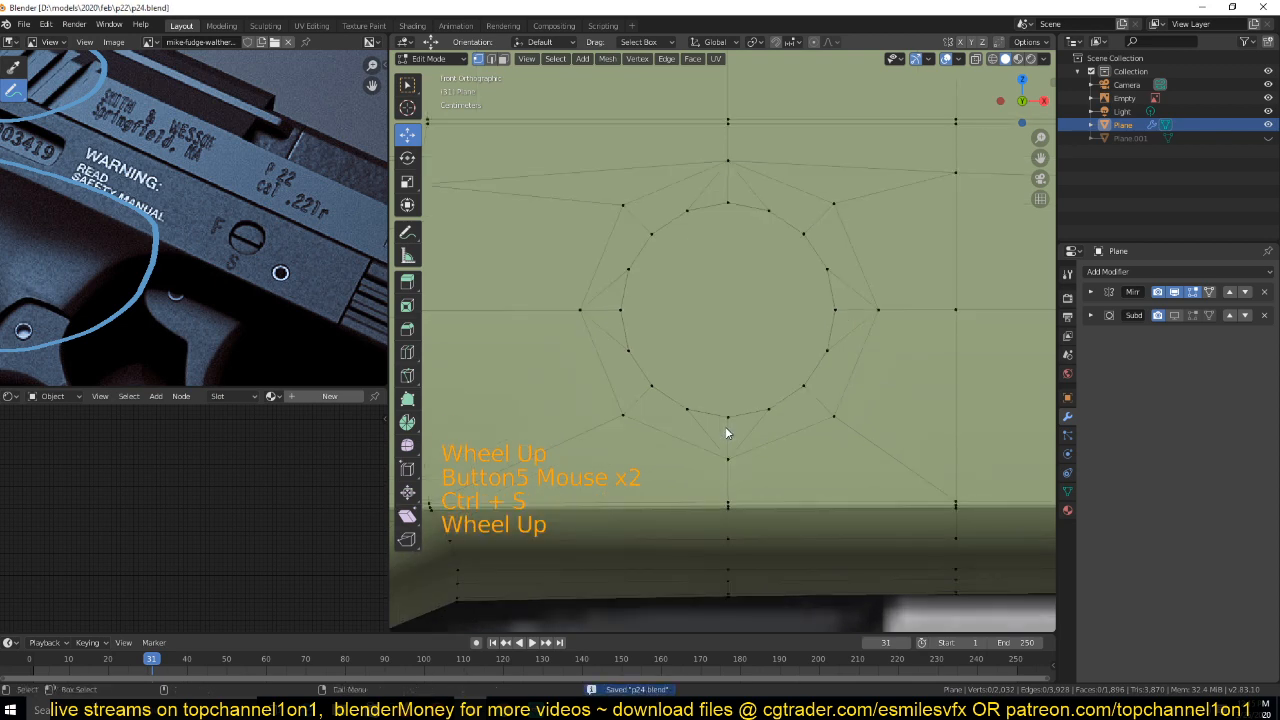
key(3)
click(771, 318)
scroll(750, 335, down, 3)
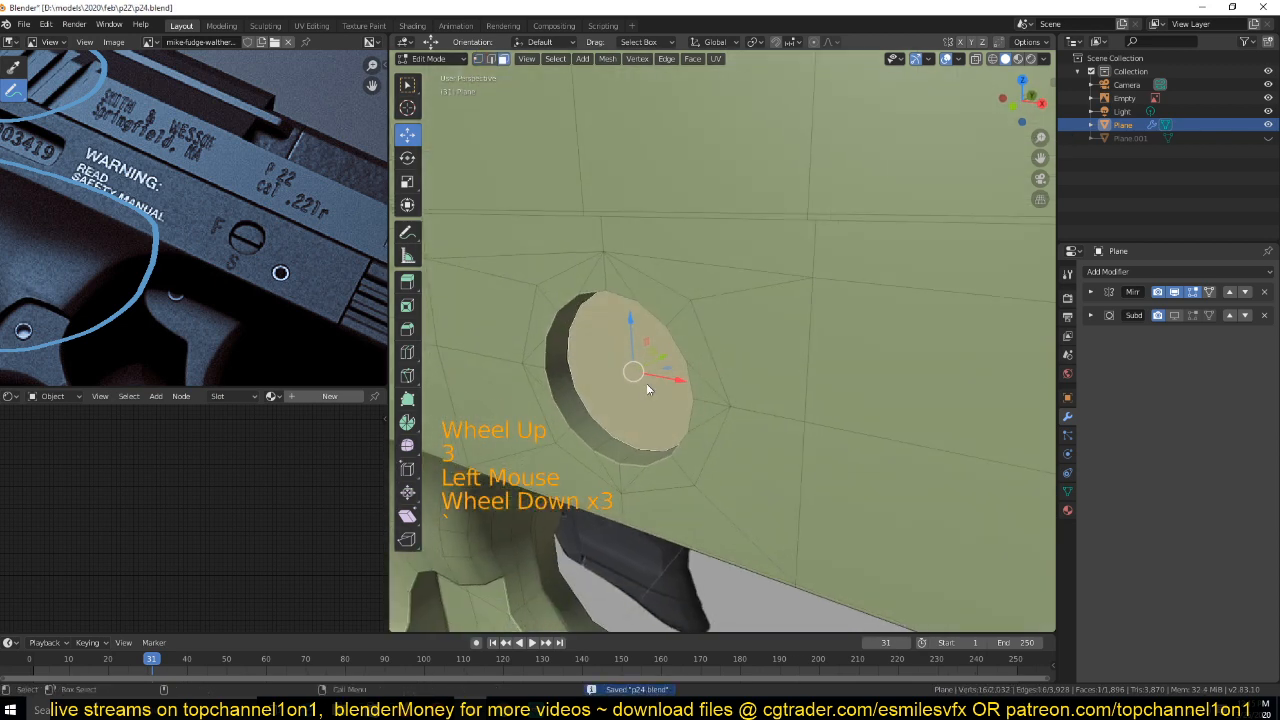
key(Tab)
key(Tab)
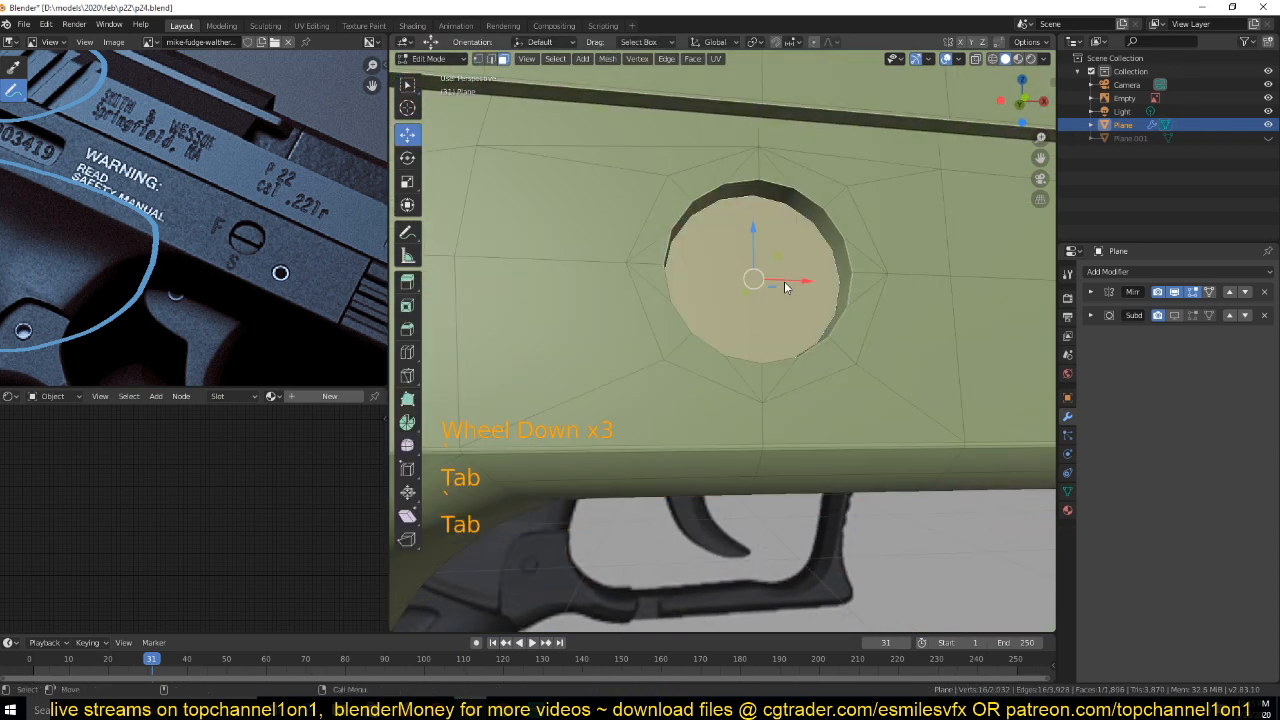
key(2)
scroll(820, 240, up, 3)
alt+click(976, 253)
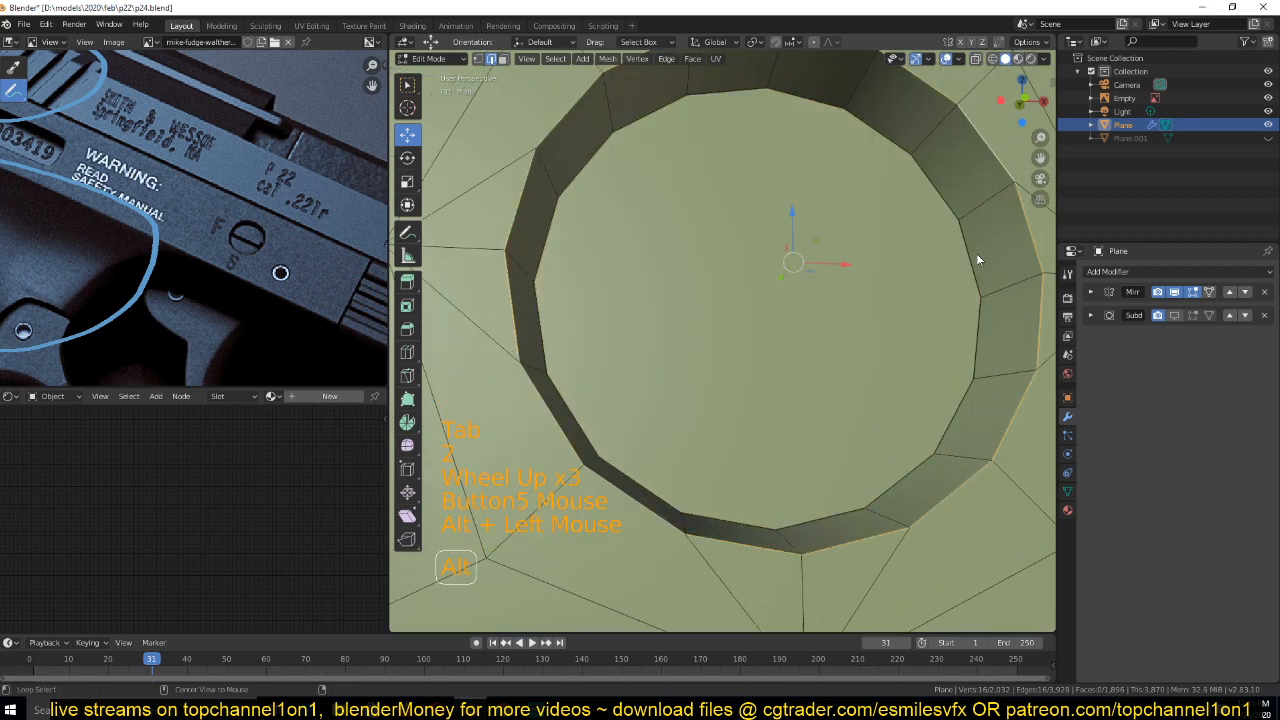
scroll(1000, 363, down, 2)
middle_drag(1000, 363, 892, 357)
key(ctrl+s)
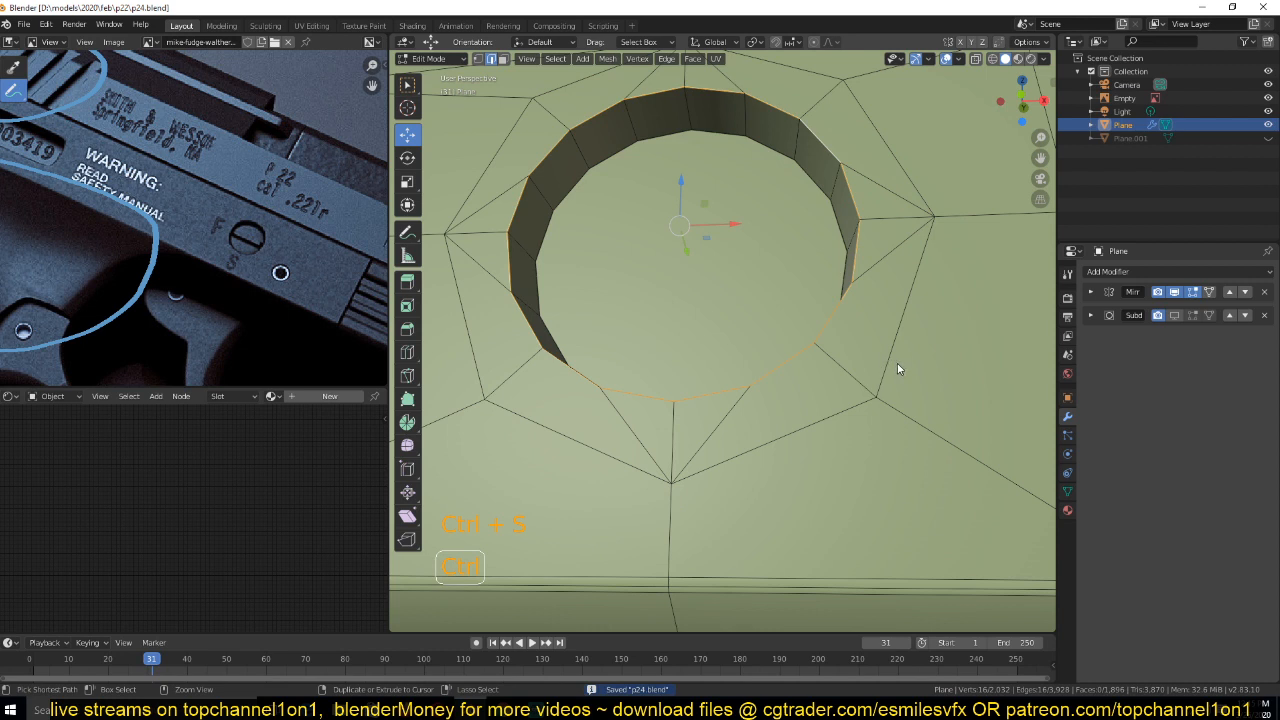
Bevel the recess's rim loop with an offset of about 0.0107 m, a profile of 0.5 and 2 segments
key(ctrl+b)
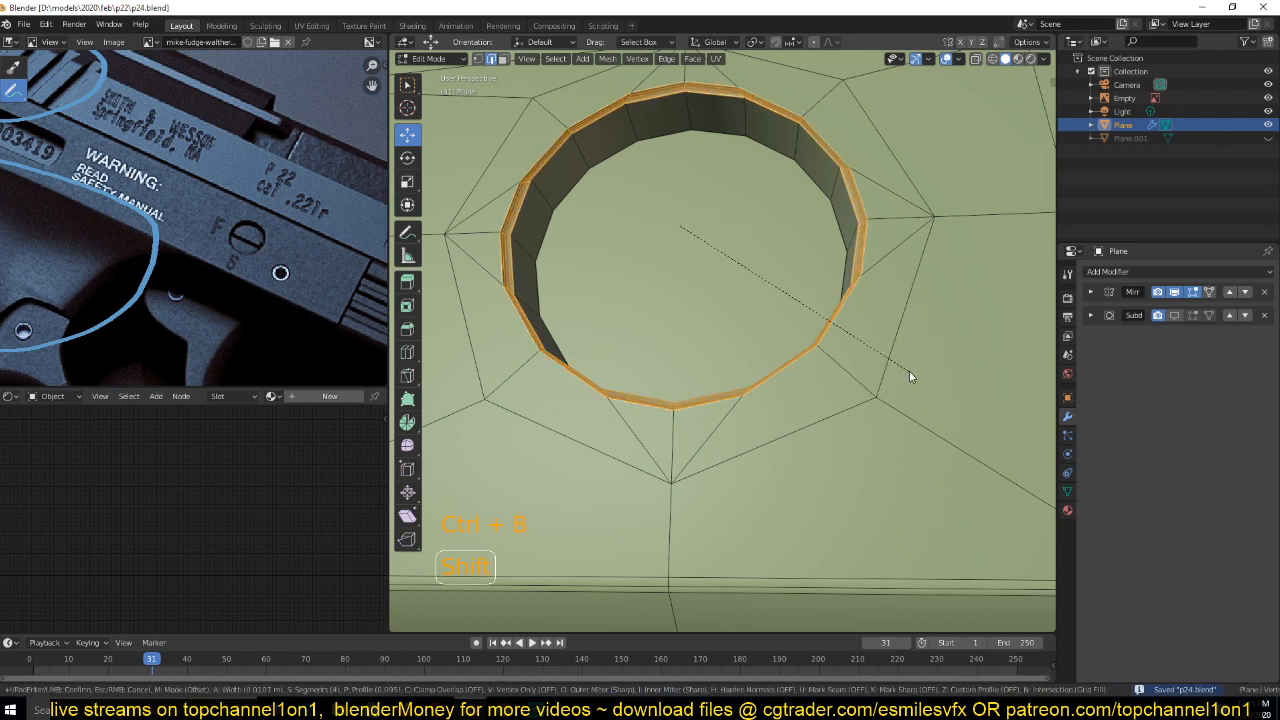
click(909, 376)
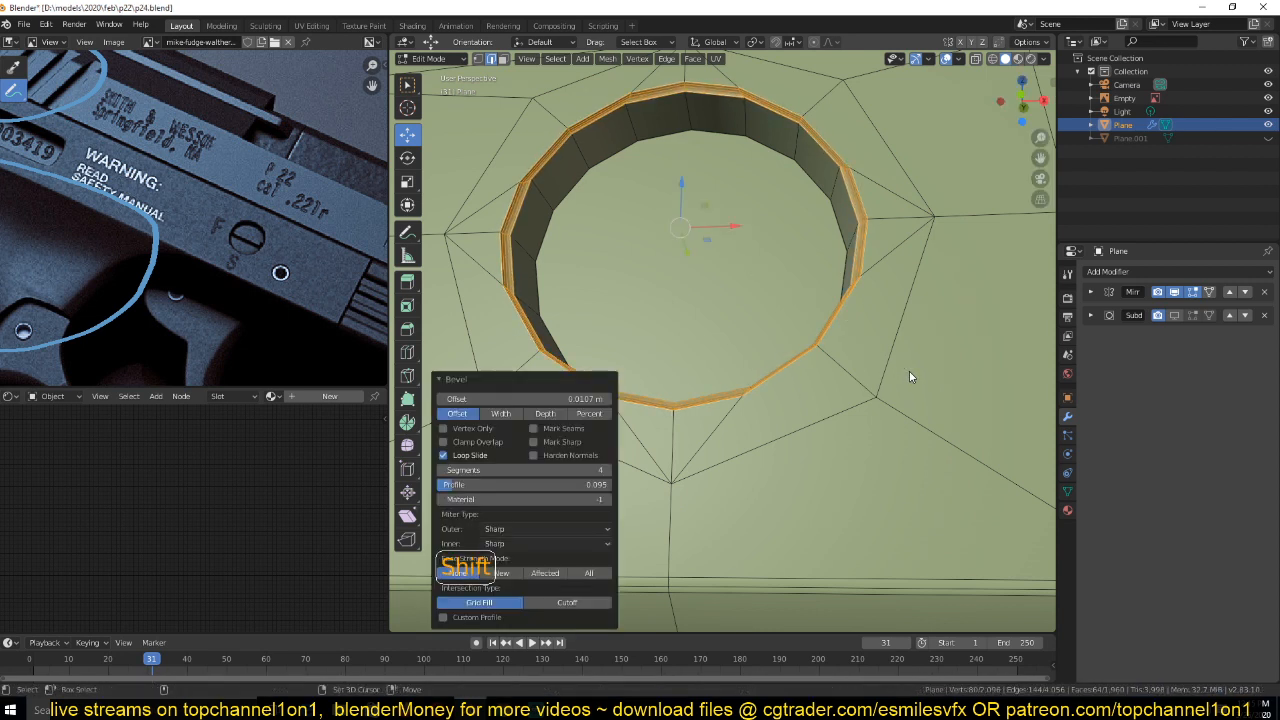
click(543, 485)
click(543, 485)
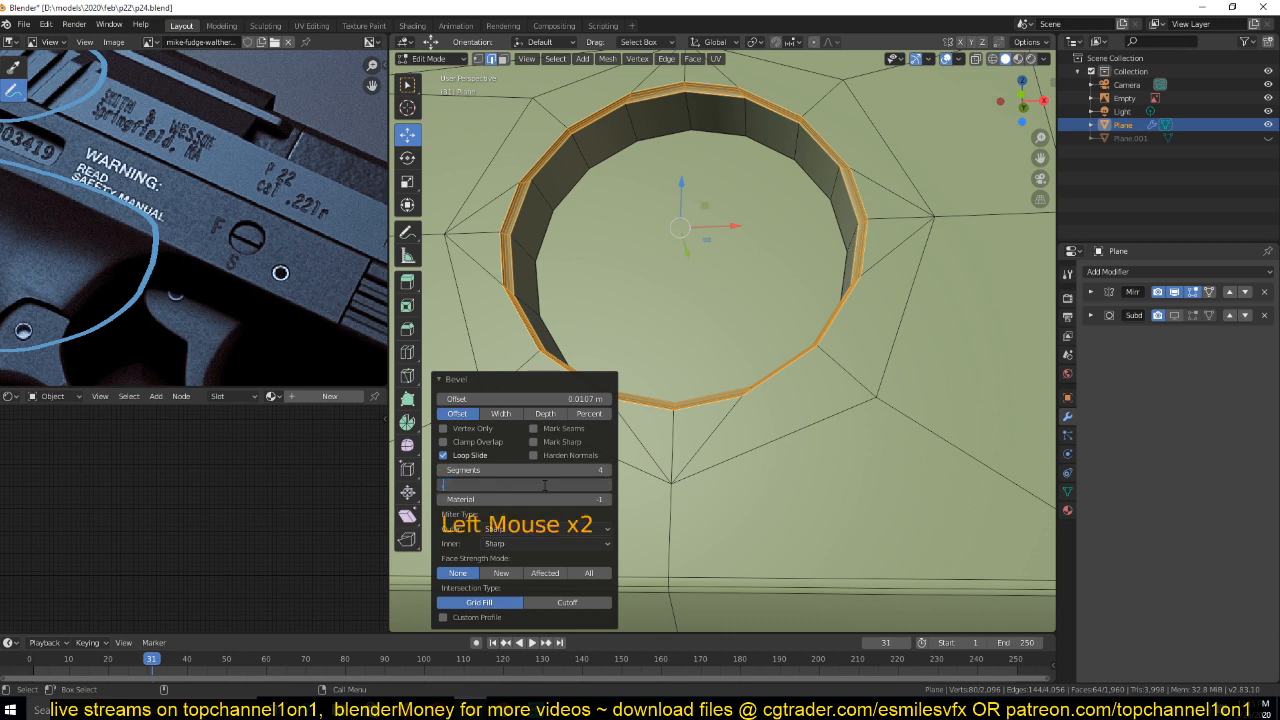
text(.5)
key(Return)
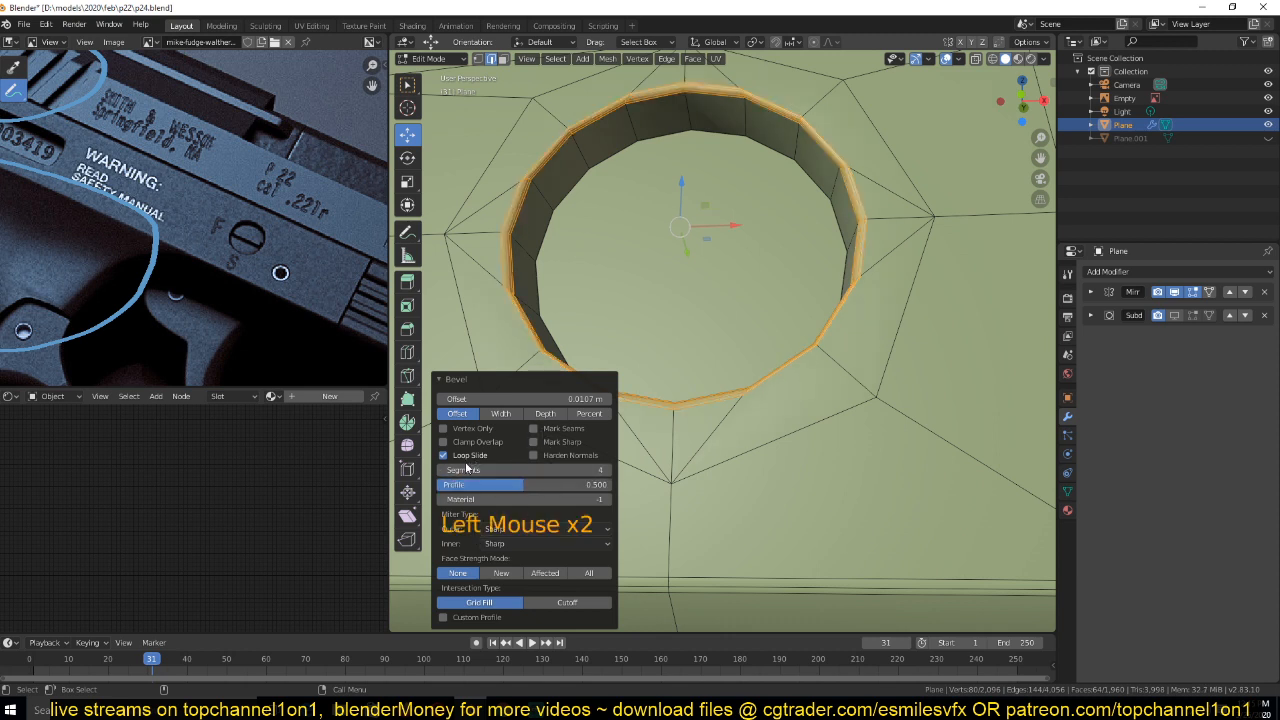
click(442, 471)
click(442, 471)
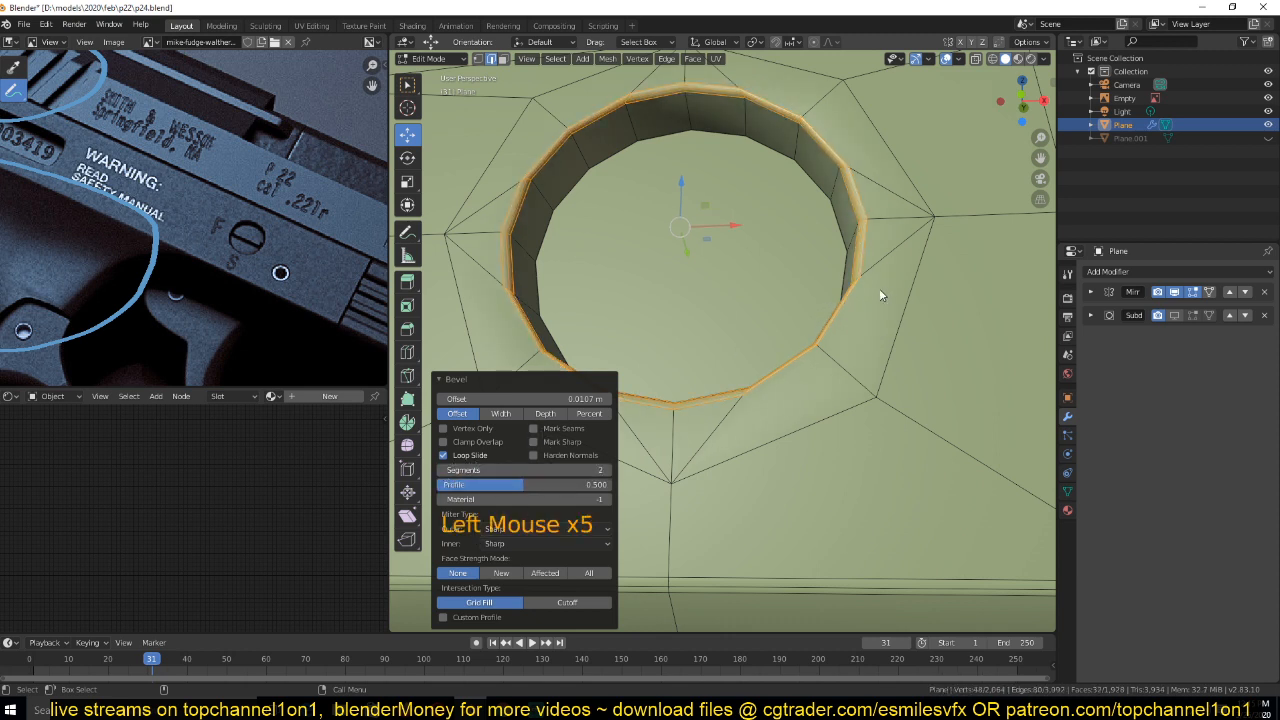
Round the bevel's outermost edge loop with To Sphere at factor 1
scroll(853, 302, down, 2)
key(KP_1)
scroll(847, 312, up, 6)
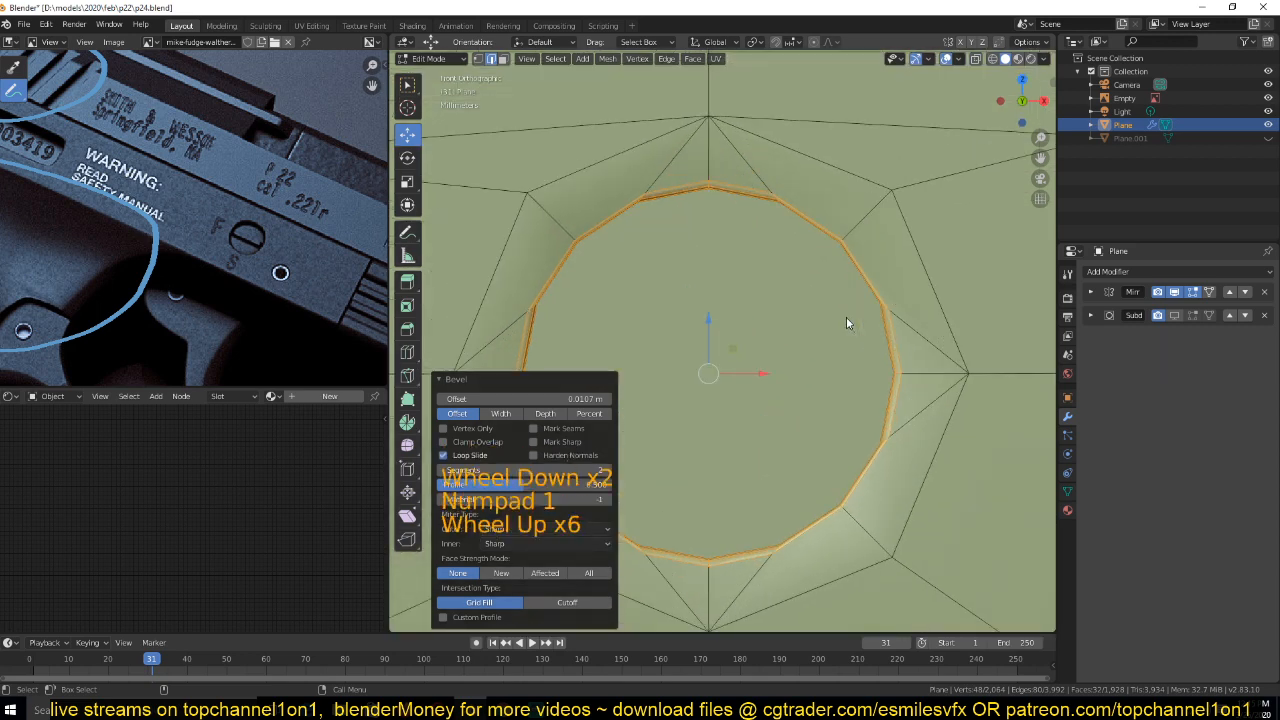
scroll(846, 320, up, 1)
key(1)
key(2)
alt+click(856, 216)
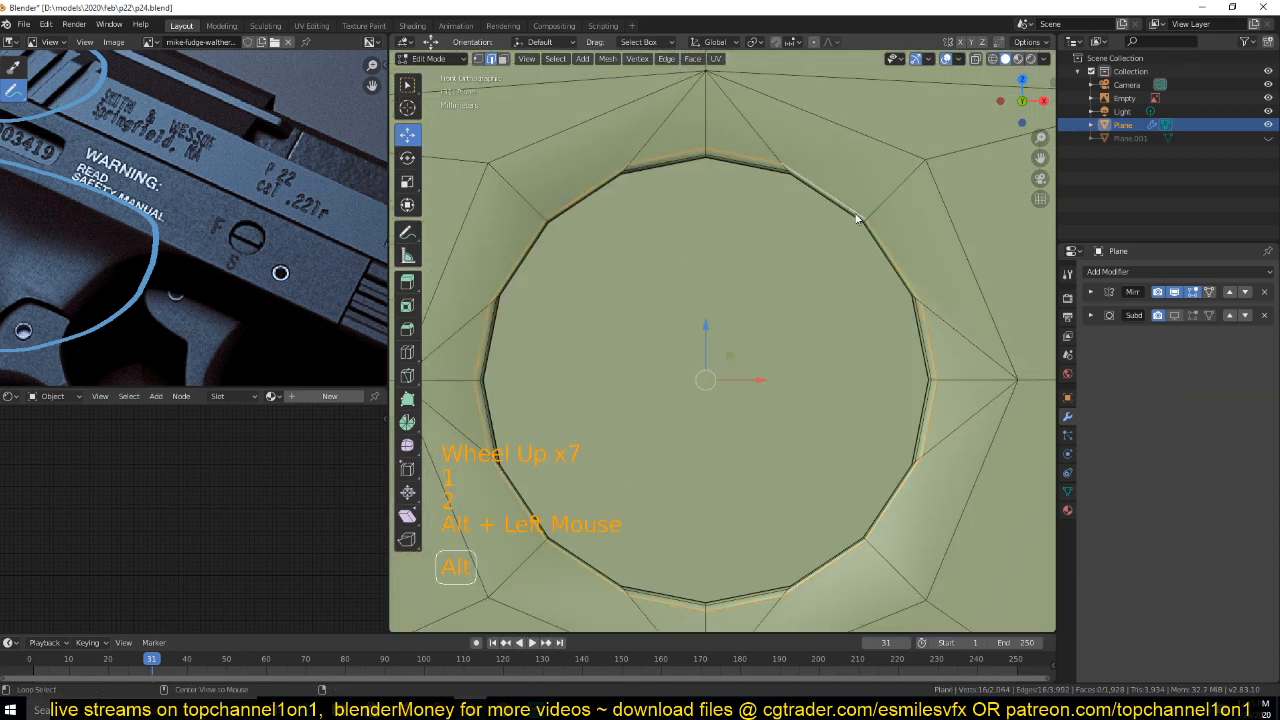
key(shift+alt+s)
click(926, 304)
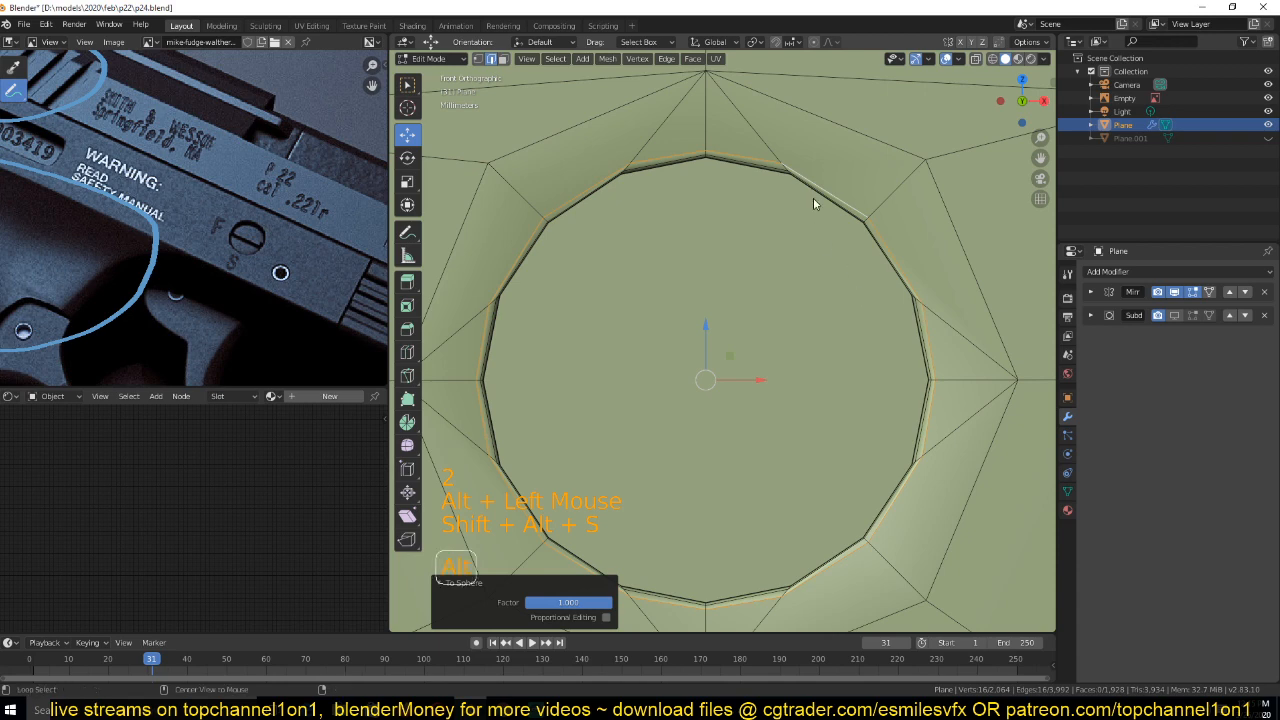
Round the bevel's middle edge loop with To Sphere at factor 1
middle_drag(813, 197, 831, 165)
scroll(770, 335, down, 4)
key(KP_Decimal)
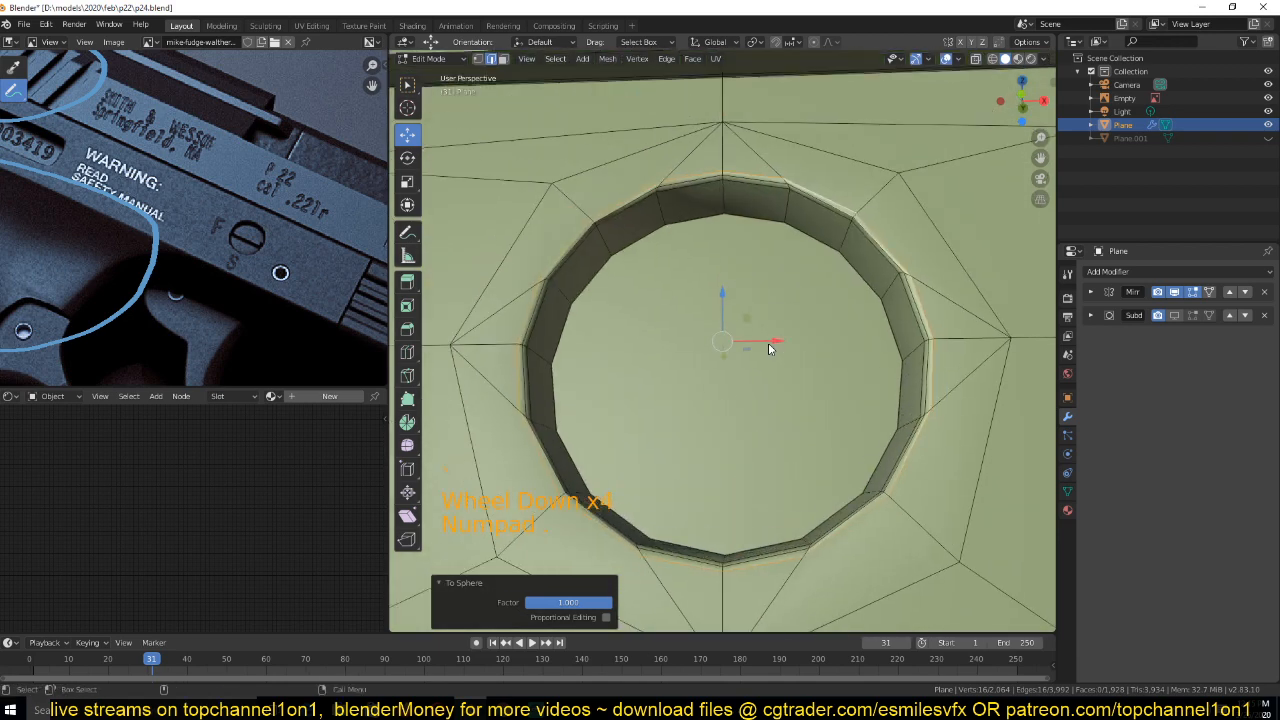
alt+click(865, 222)
key(shift+alt+s)
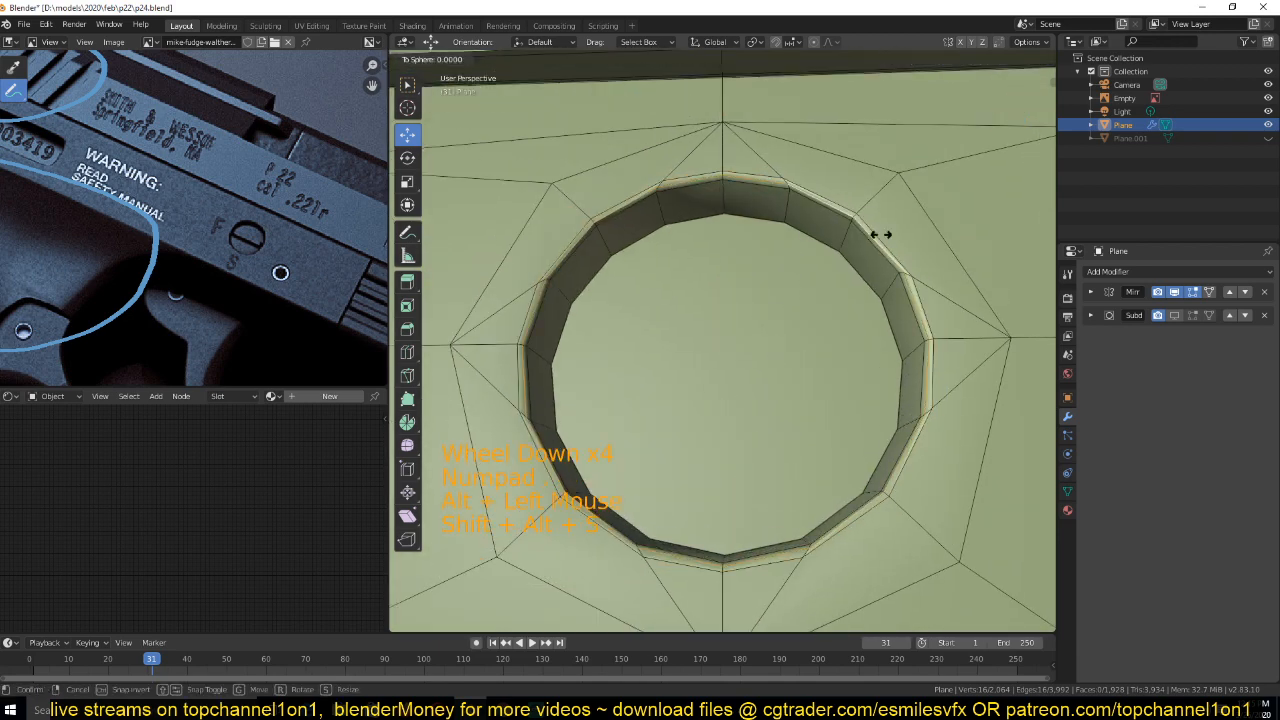
key(1)
click(880, 238)
Round the bevel's innermost edge loop with To Sphere
alt+click(865, 236)
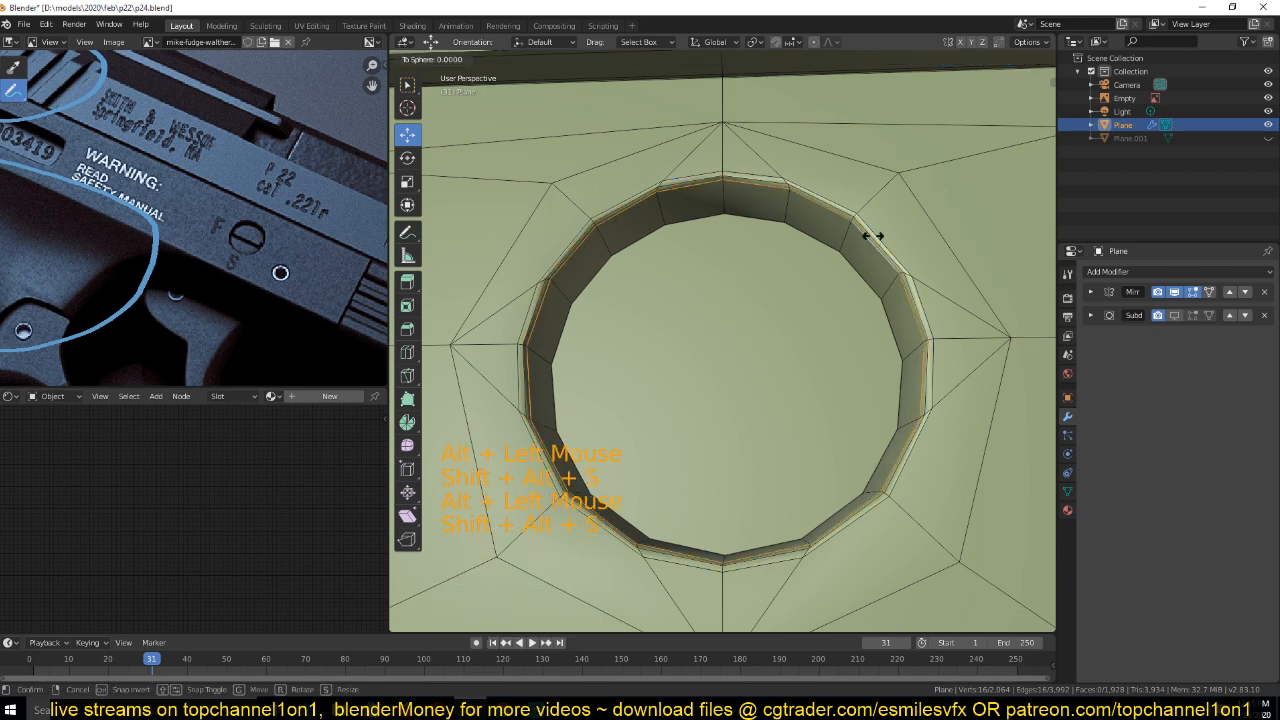
Finish the edge edit on the round recess, return to object mode and save the file
key(Tab)
scroll(900, 379, down, 5)
key(ctrl+s)
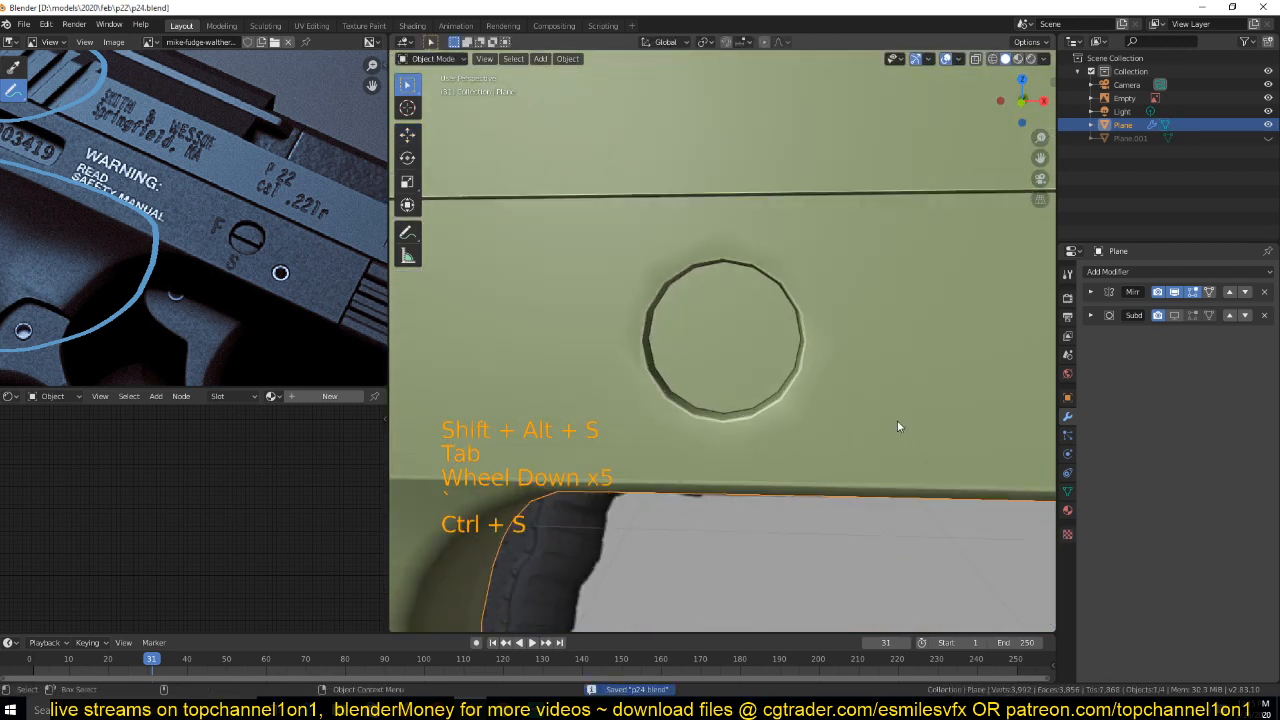
Turn on the Subdivision modifier's viewport display and inspect the smoothed round recess above the trigger
key(KP_1)
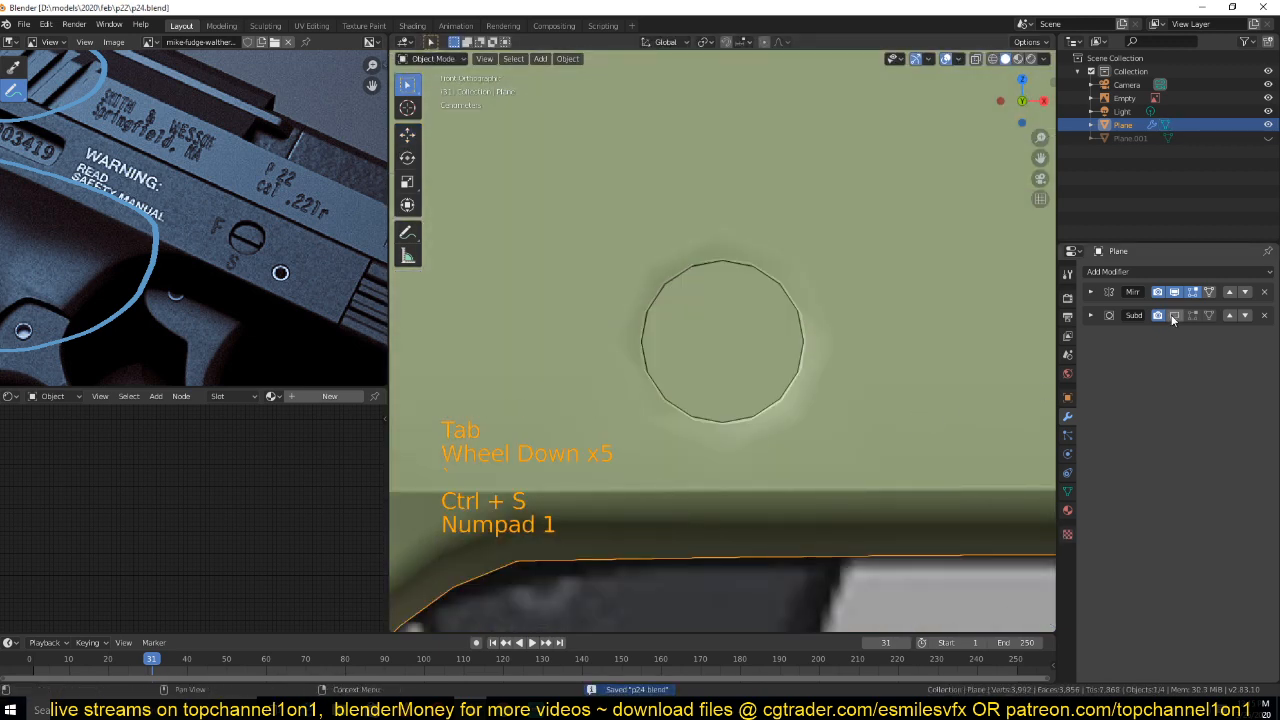
click(1174, 315)
scroll(791, 397, down, 6)
middle_drag(791, 397, 672, 415)
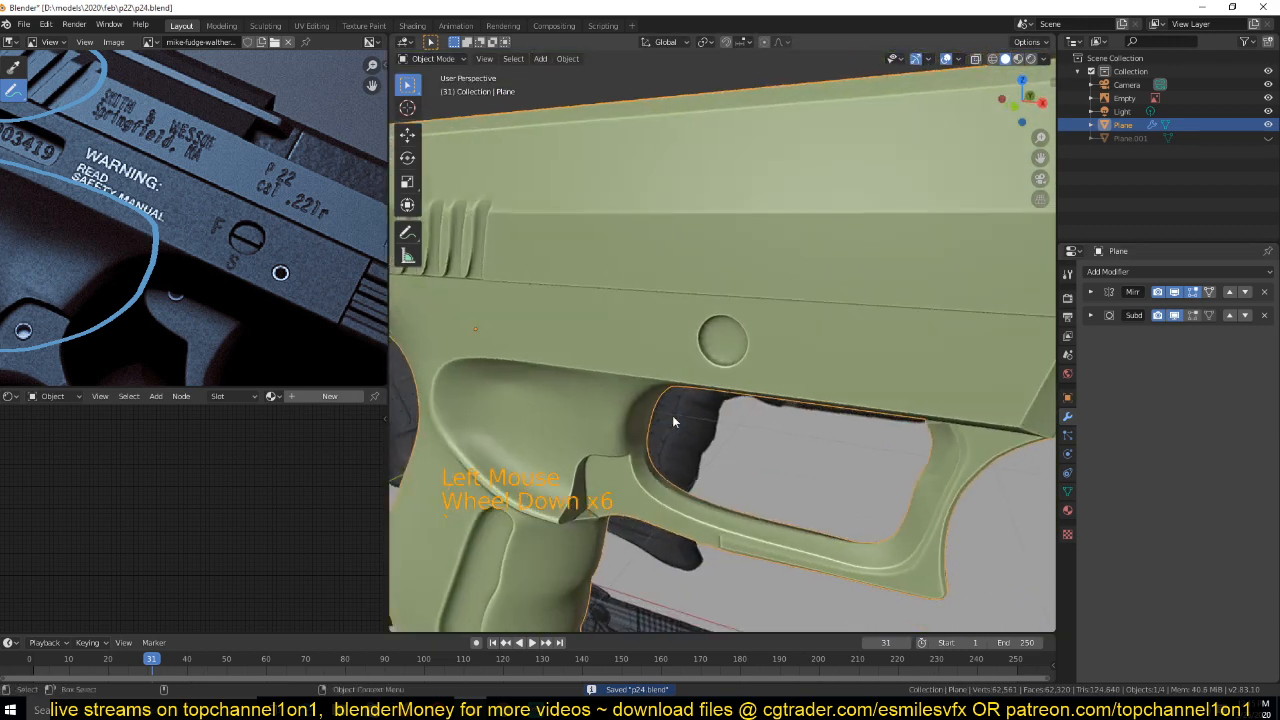
Bevel the edge loop around the floor of the round recess by about 0.006 m with 2 segments
scroll(698, 396, up, 11)
key(Tab)
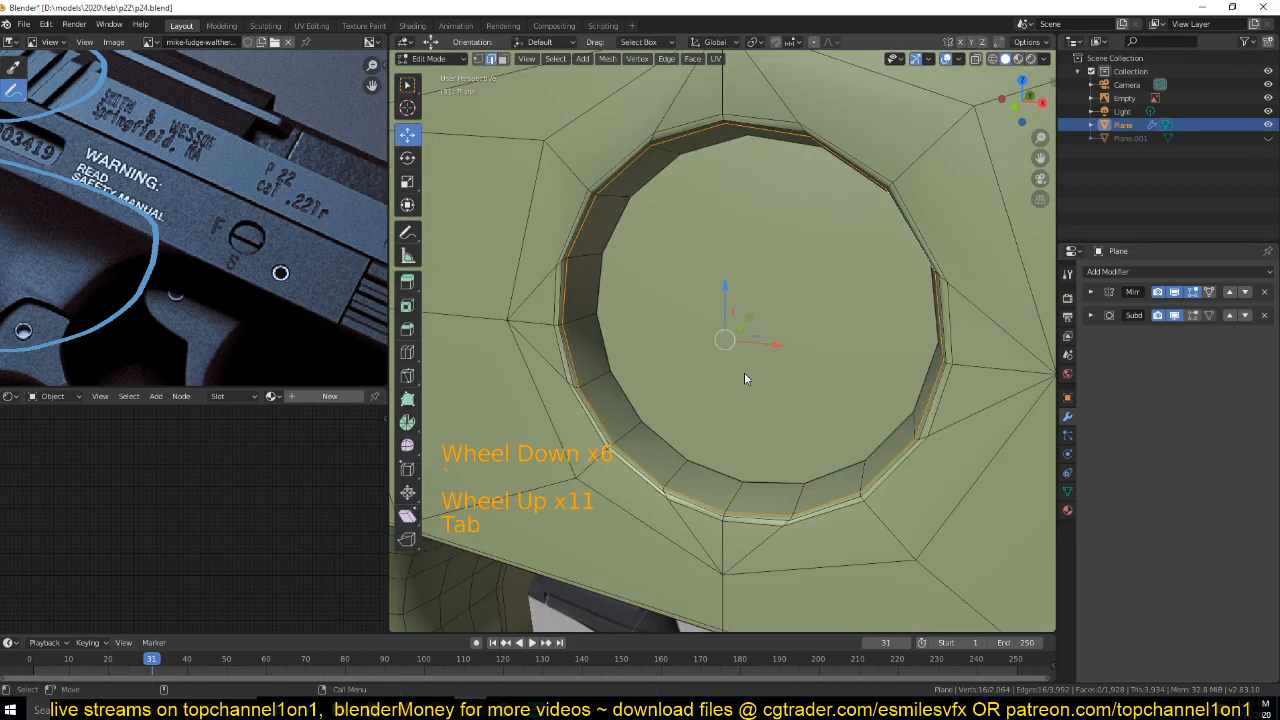
key(3)
alt+click(612, 276)
key(2)
alt+click(622, 234)
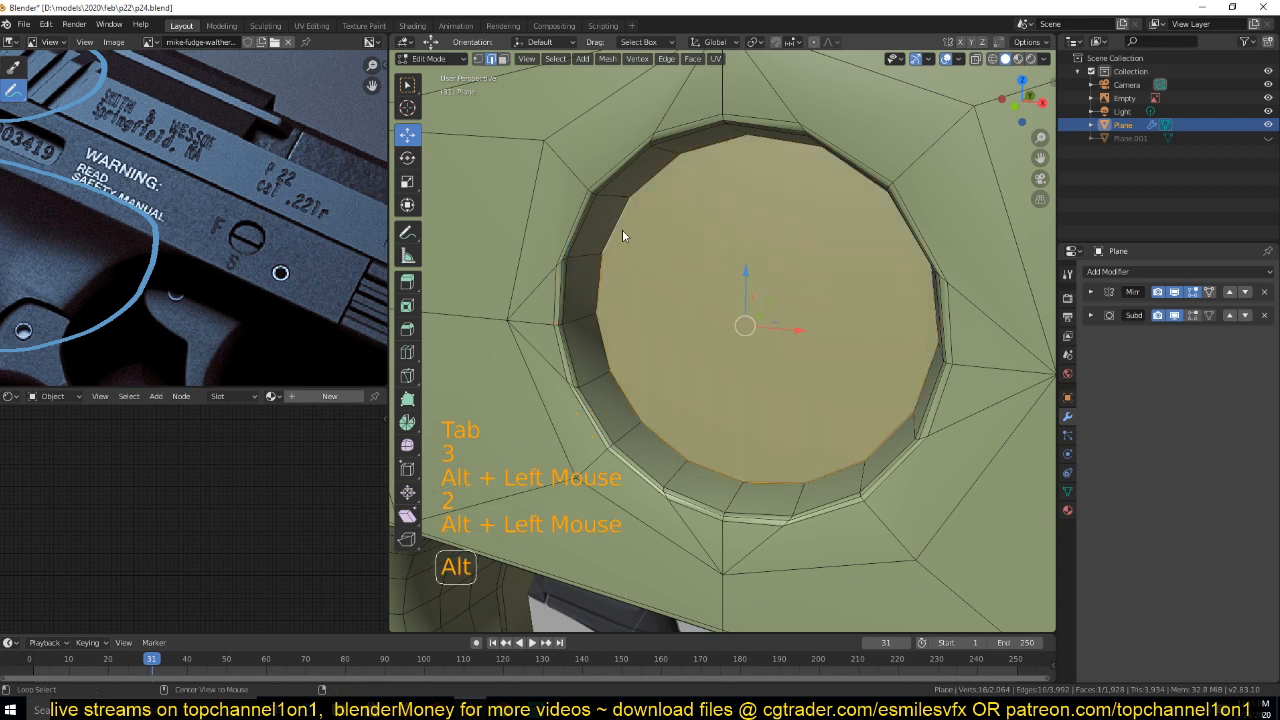
key(shift+ctrl+b)
right_click(806, 350)
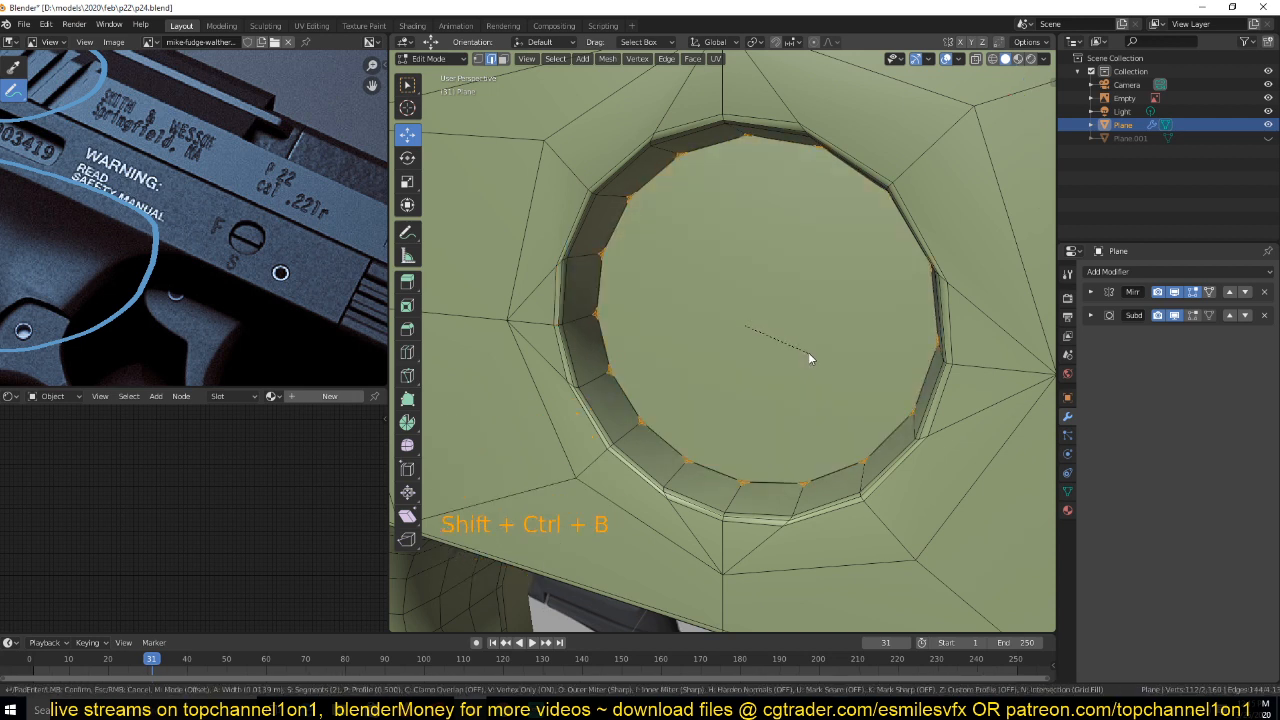
key(ctrl+b)
click(822, 366)
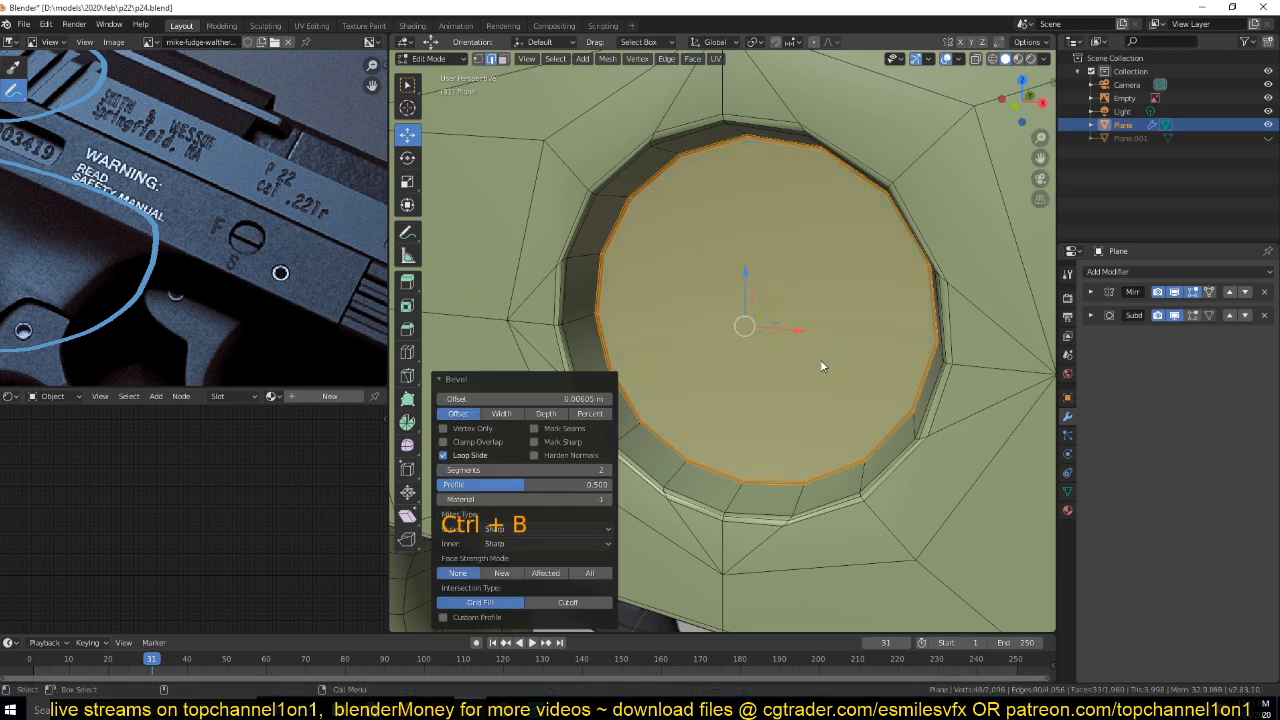
Review the smoothed recess in object mode from the front view and save the file
key(Tab)
scroll(894, 370, down, 6)
scroll(880, 366, down, 3)
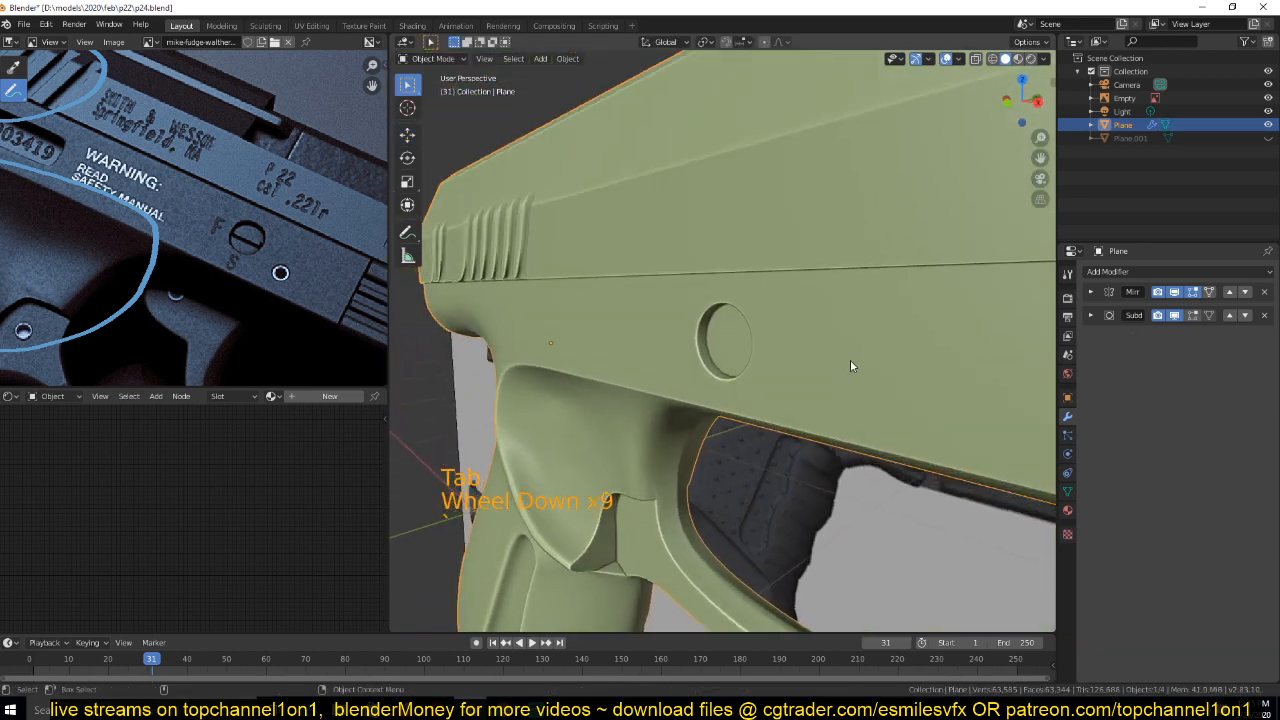
scroll(850, 359, down, 3)
key(KP_1)
scroll(820, 412, down, 6)
scroll(819, 415, up, 4)
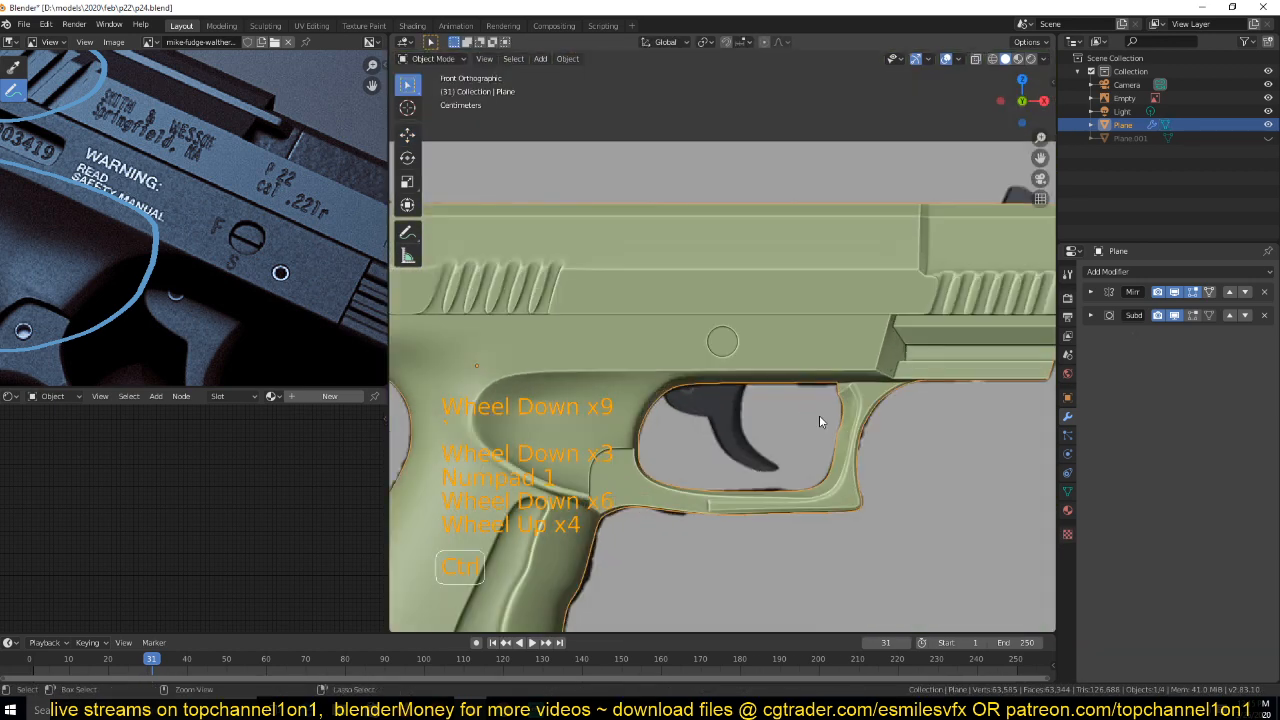
key(ctrl+s)
Examine the mesh around the round recess and the whole pistol from the front, in edit and object mode
scroll(819, 415, up, 5)
key(Tab)
scroll(819, 415, down, 4)
scroll(819, 415, up, 4)
key(alt+a)
scroll(700, 390, down, 2)
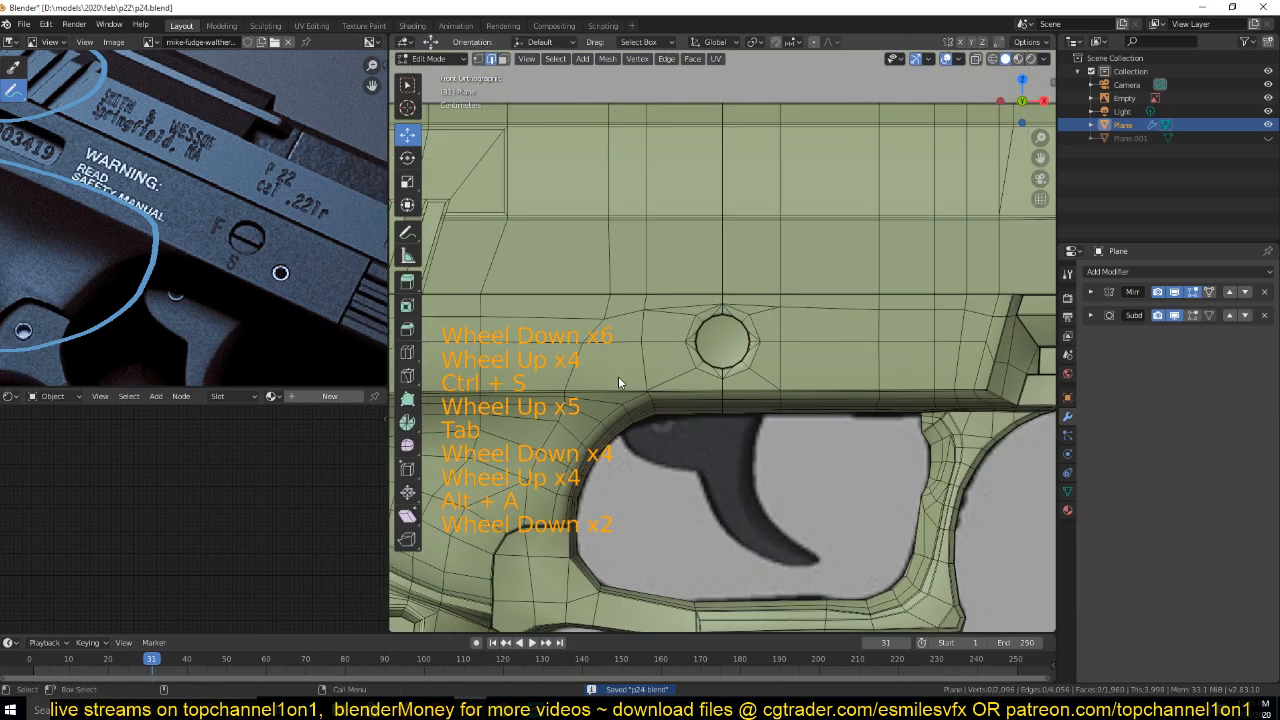
scroll(693, 322, up, 3)
scroll(692, 332, down, 3)
key(Tab)
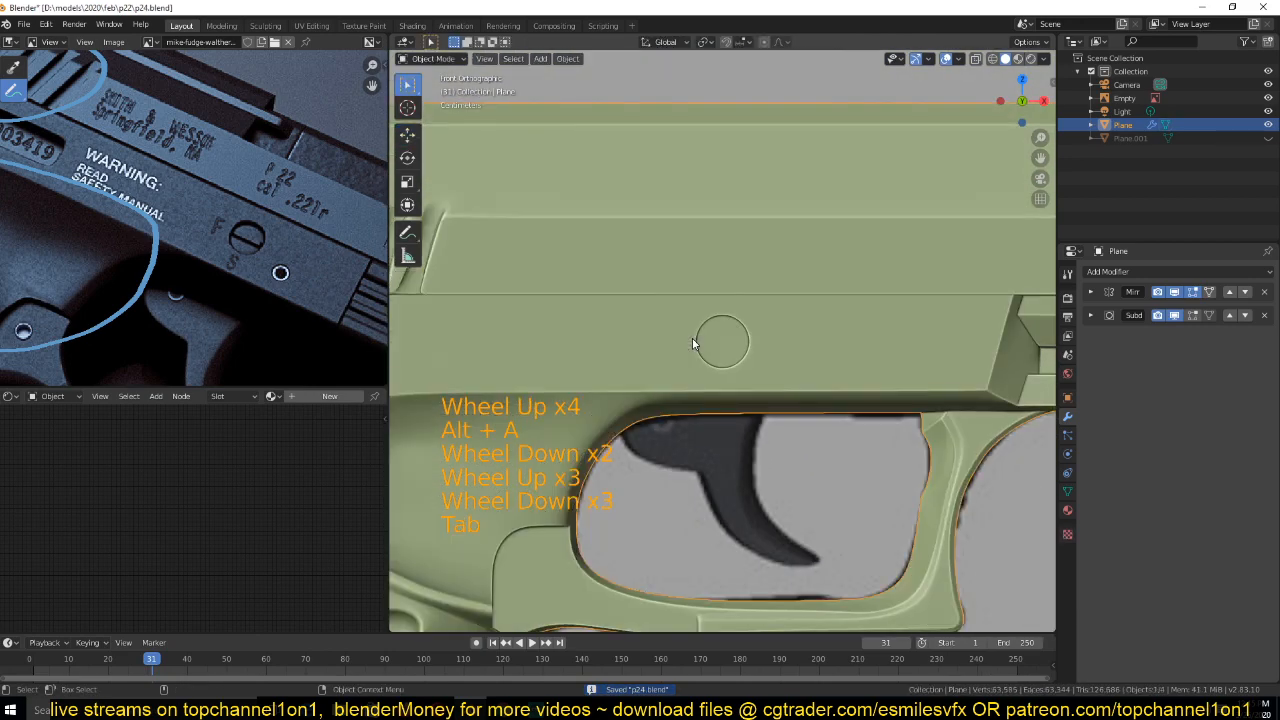
scroll(697, 351, down, 14)
scroll(699, 355, up, 2)
key(KP_1)
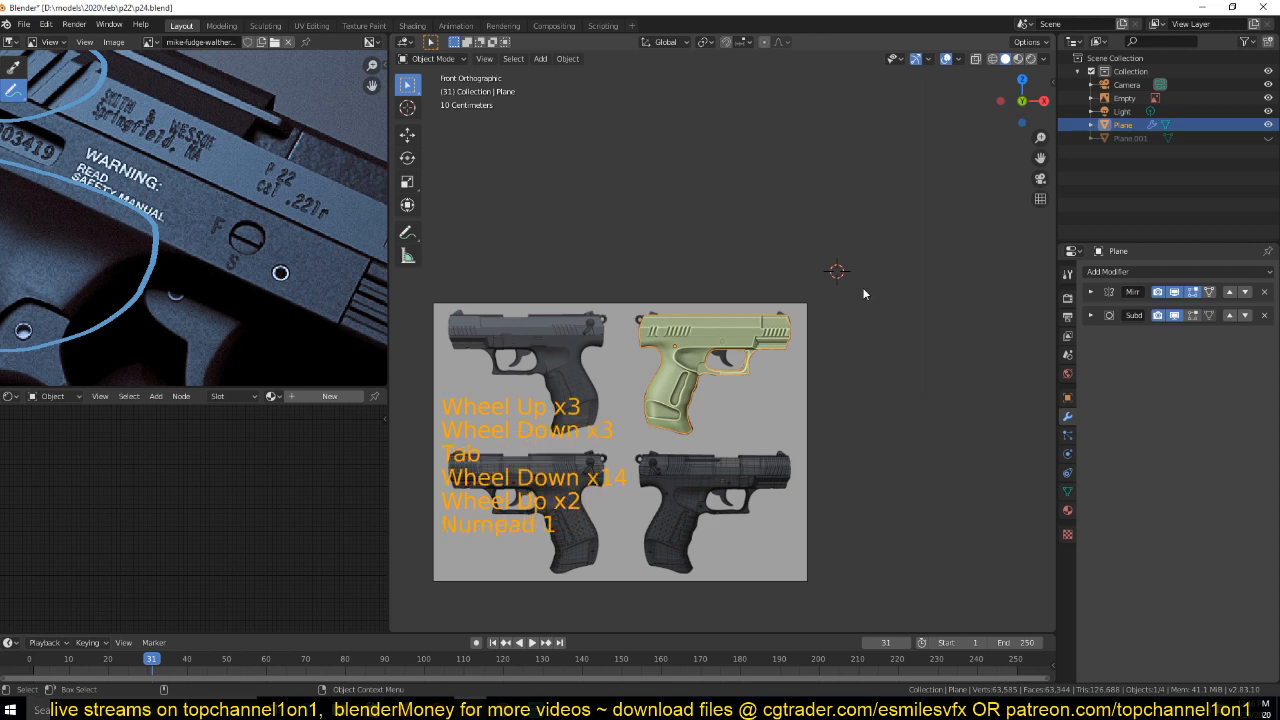
scroll(681, 340, up, 4)
key(Tab)
scroll(788, 369, up, 4)
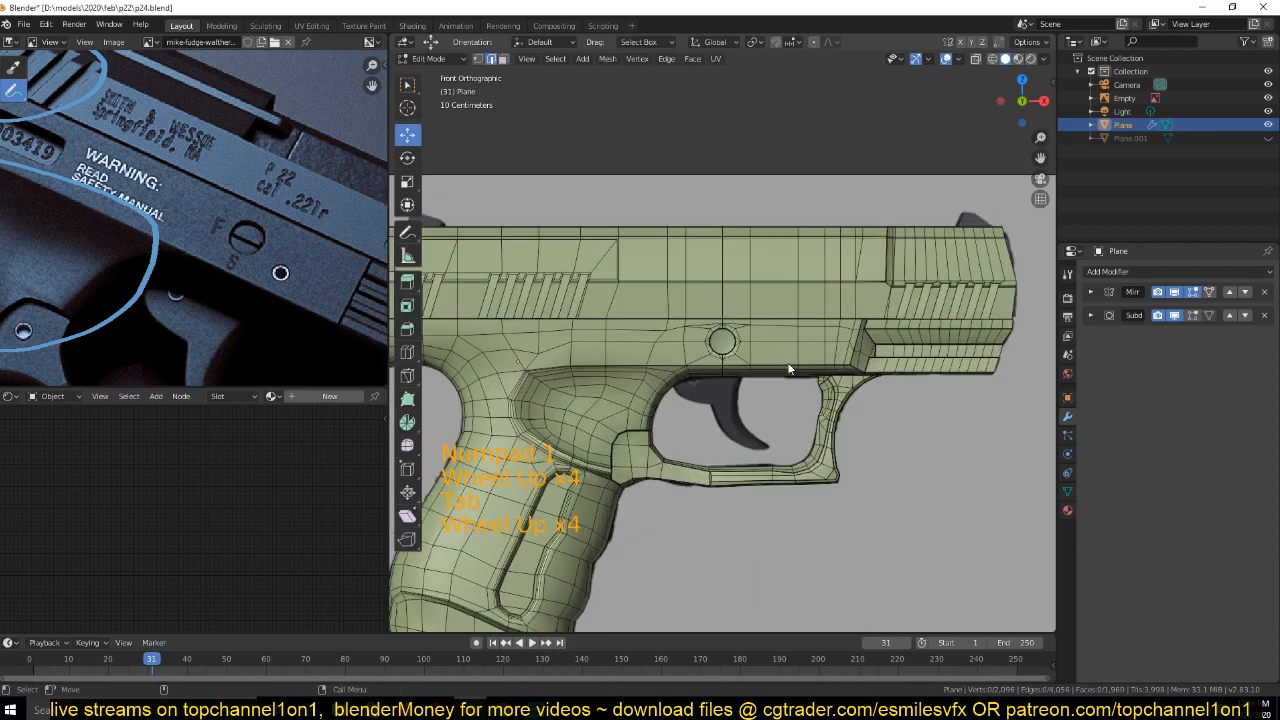
scroll(779, 357, up, 7)
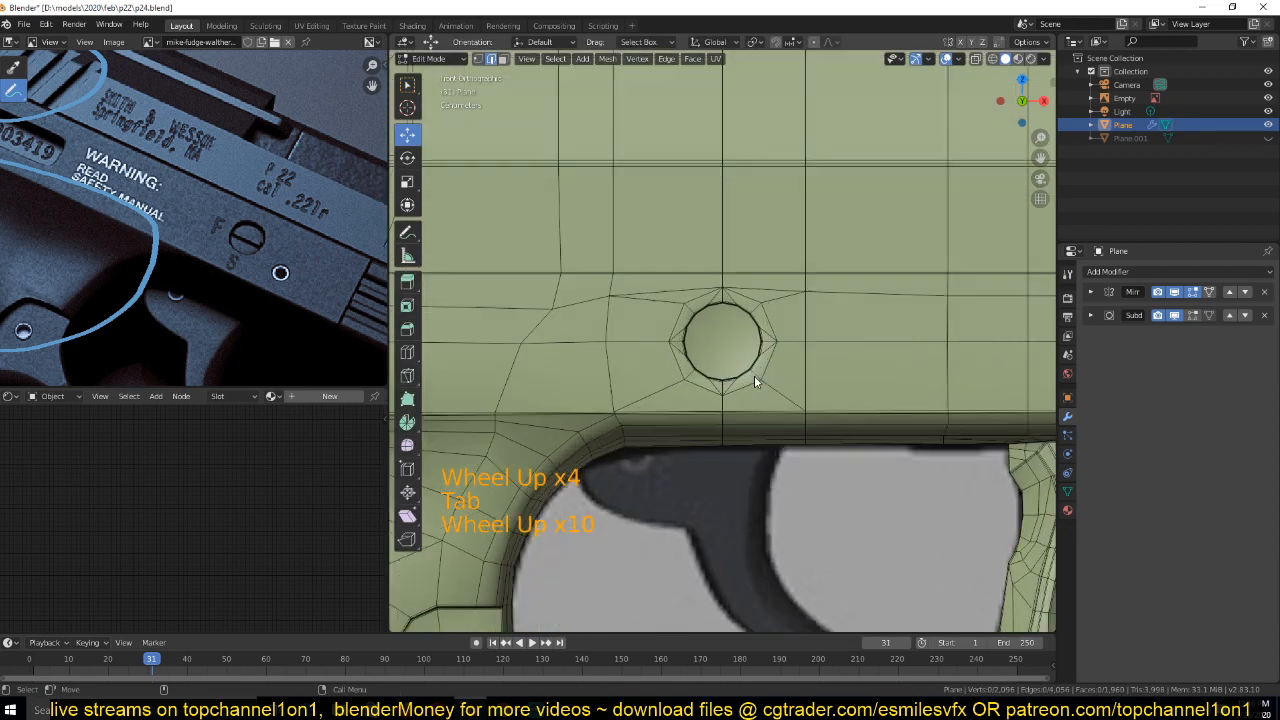
Compare the smoothed round recess with its surrounding mesh and save the file
key(Tab)
scroll(775, 413, up, 4)
scroll(775, 410, down, 4)
key(ctrl+s)
key(Tab)
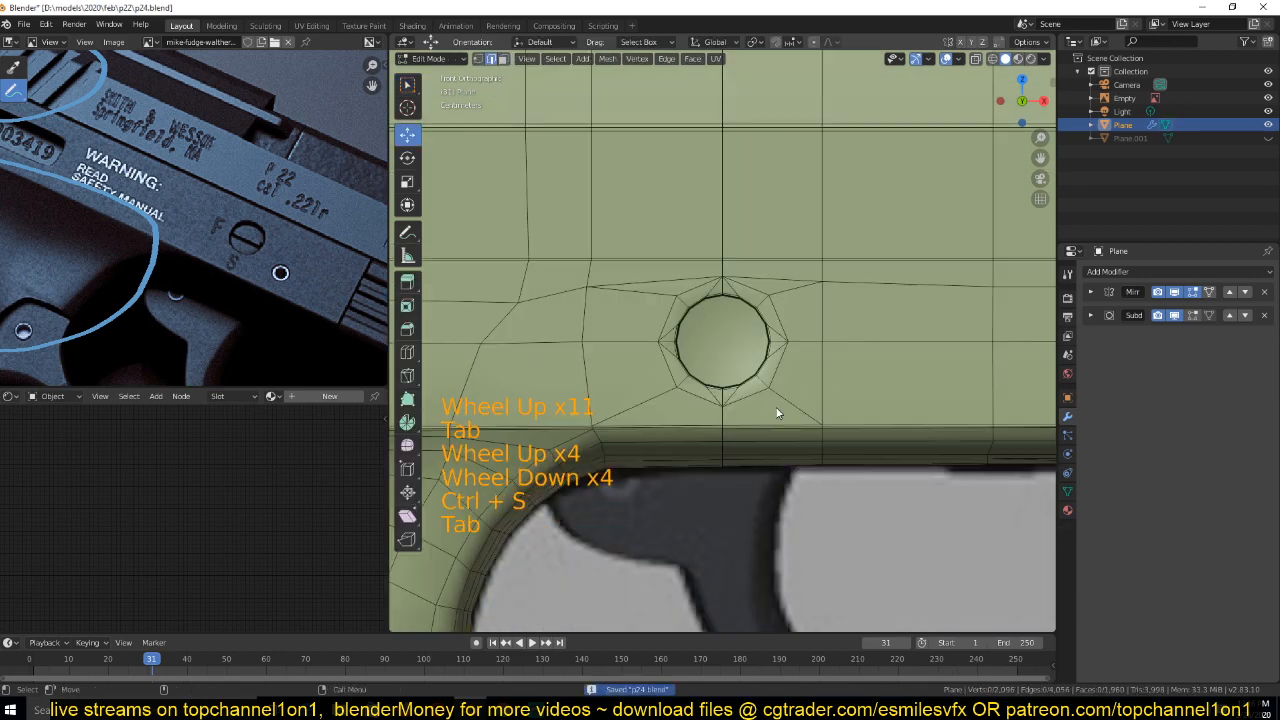
mouse_move(776, 411)
middle_down()
mouse_move(757, 331)
mouse_move(737, 375)
mouse_move(791, 412)
mouse_move(787, 390)
middle_up()
key(alt+a)
mouse_move(751, 347)
middle_down()
mouse_move(711, 328)
mouse_move(738, 281)
mouse_move(720, 257)
mouse_move(700, 266)
mouse_move(758, 352)
middle_up()
scroll(739, 320, up, 4)
key(ctrl+s)
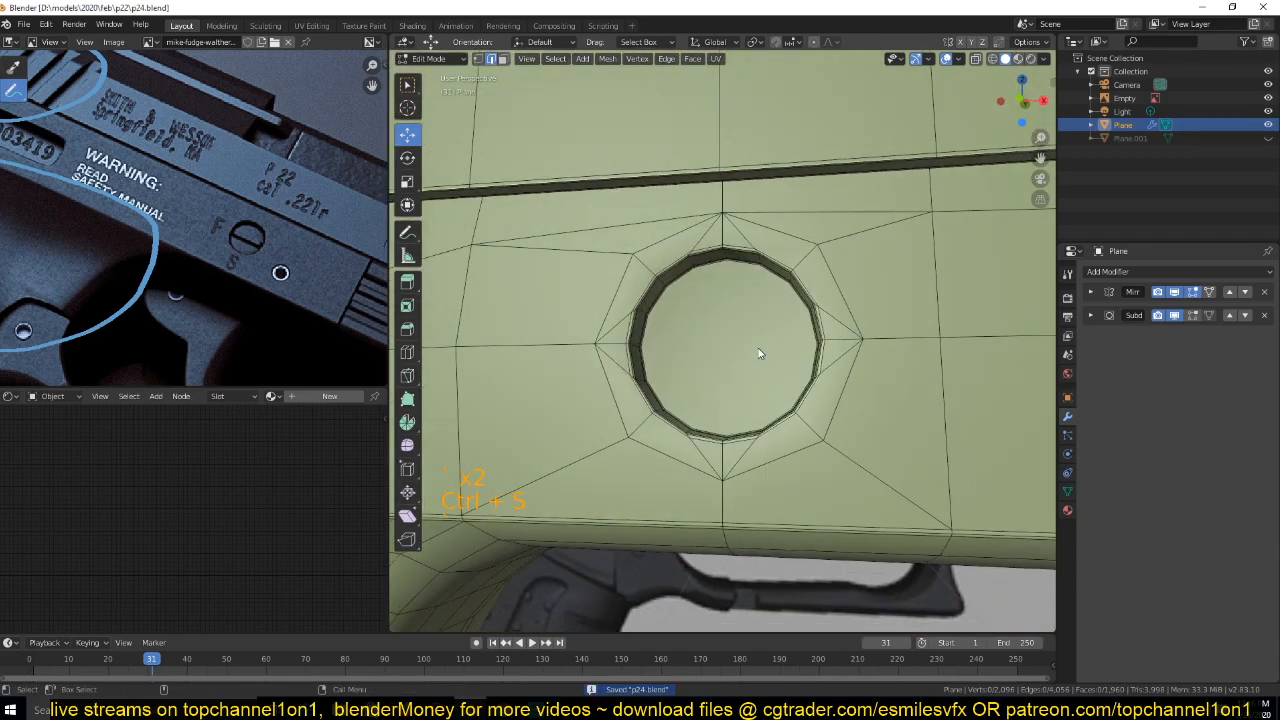
scroll(758, 352, down, 1)
click(758, 352)
key(ctrl+s)
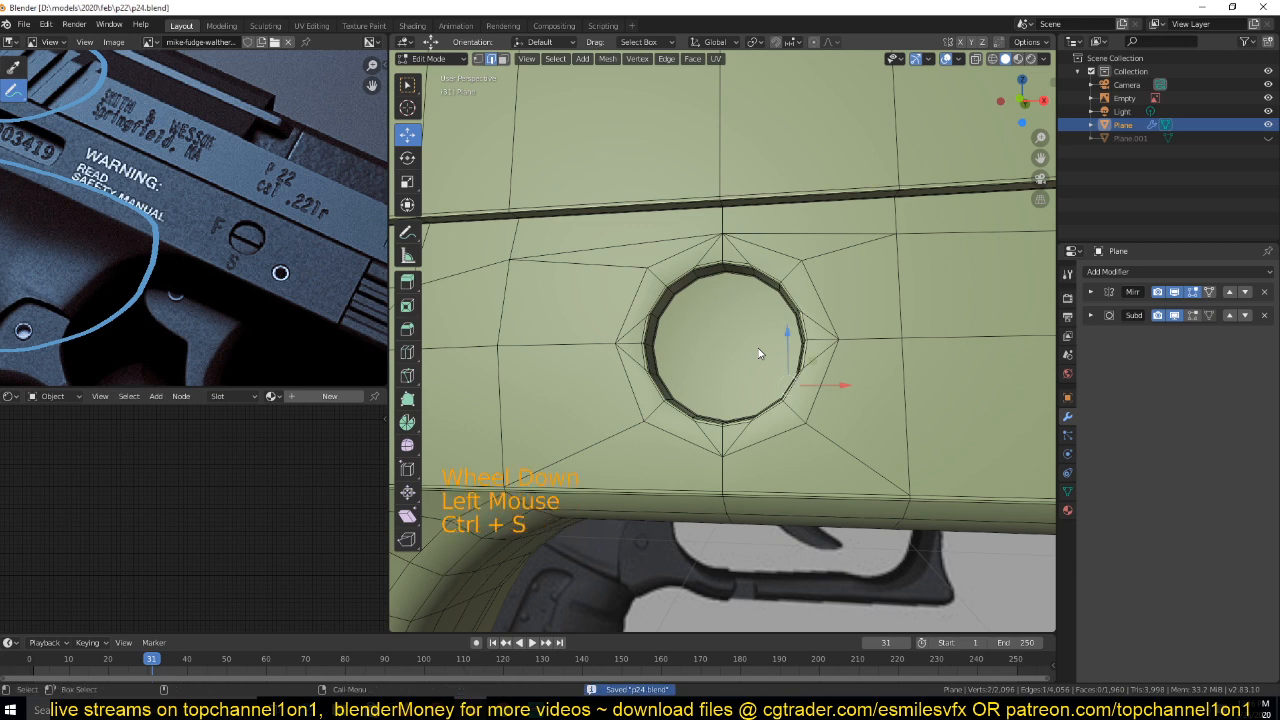
Select the floor face of the round recess and enlarge the reference photo around the slotted screw
key(Tab)
scroll(761, 374, down, 4)
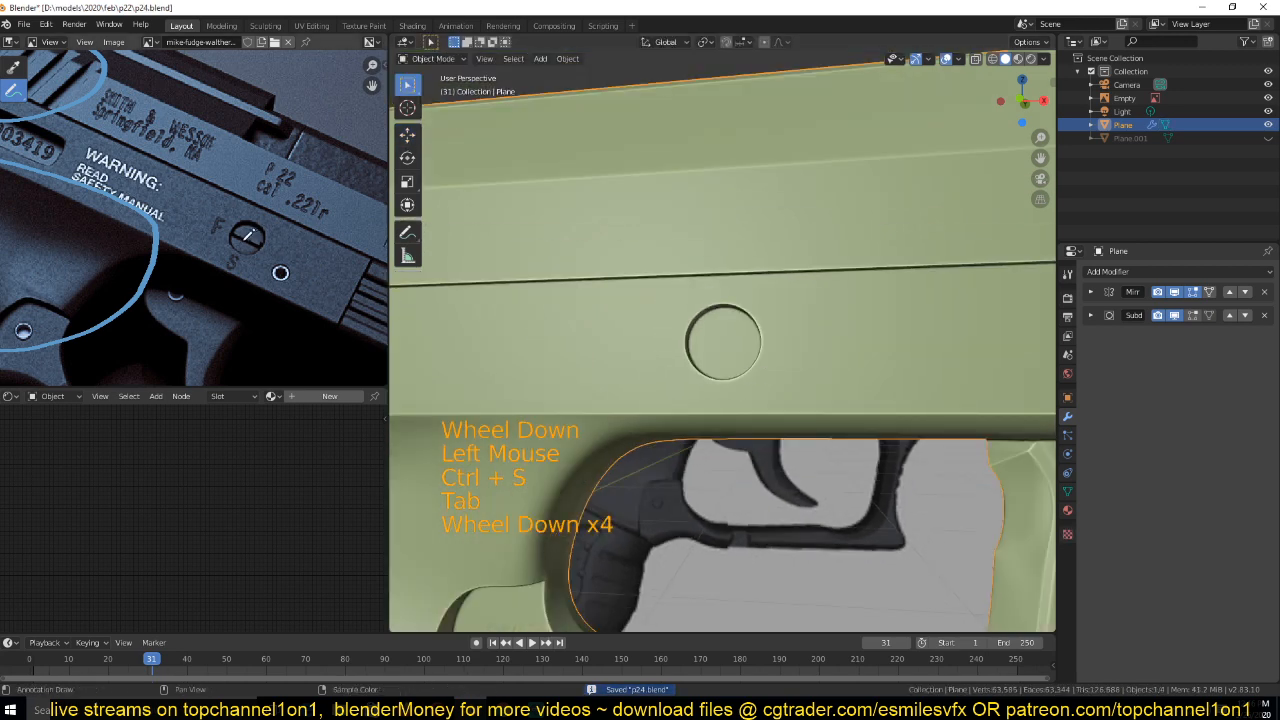
scroll(691, 382, up, 5)
key(Tab)
key(3)
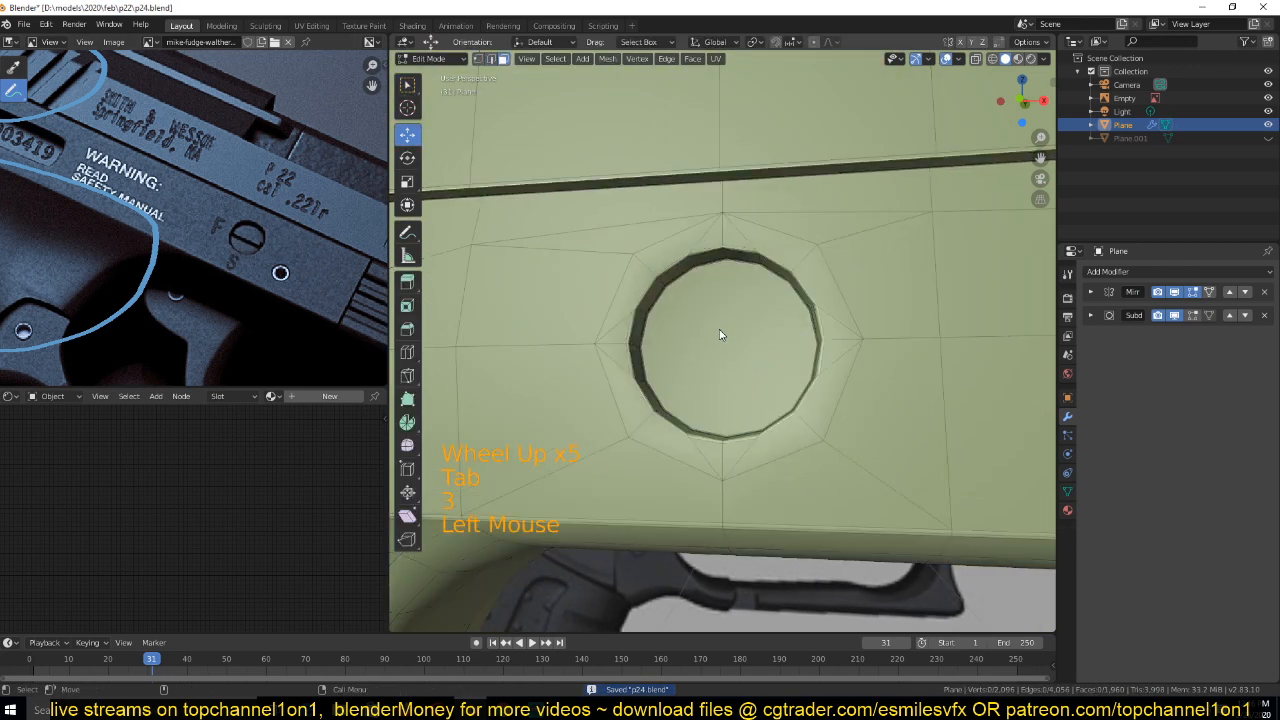
click(720, 330)
scroll(758, 370, up, 3)
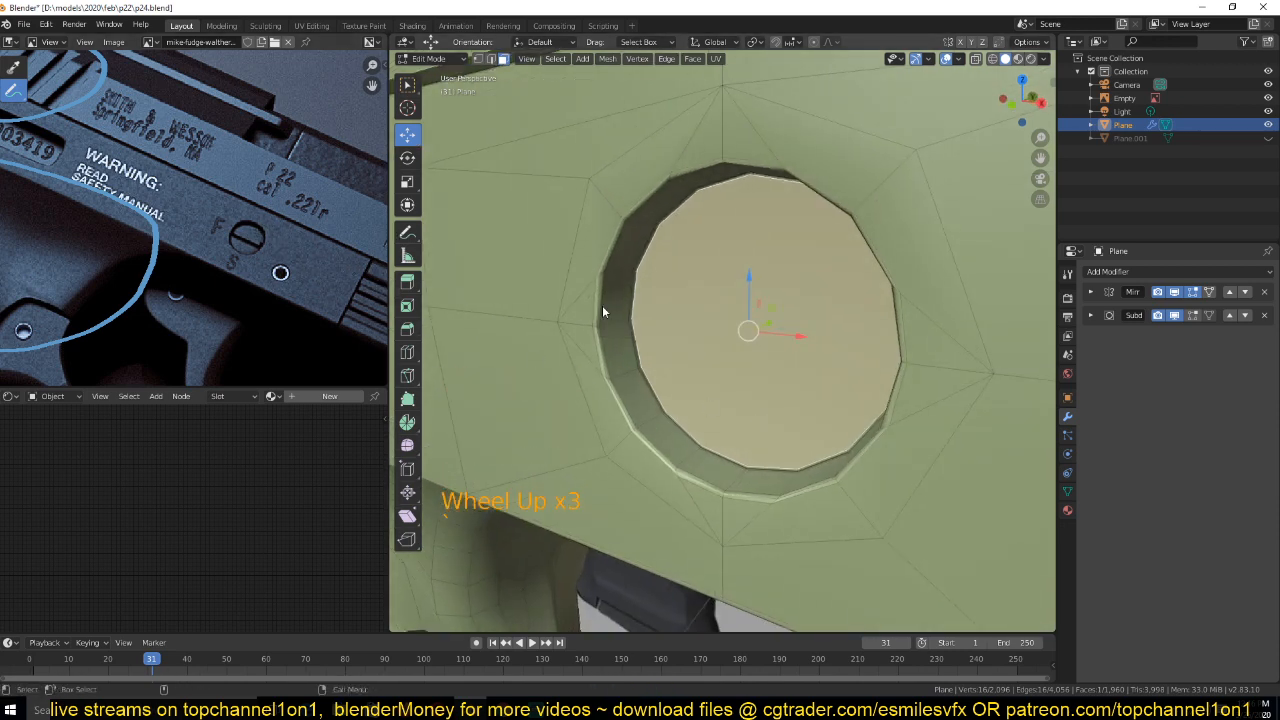
scroll(311, 256, up, 3)
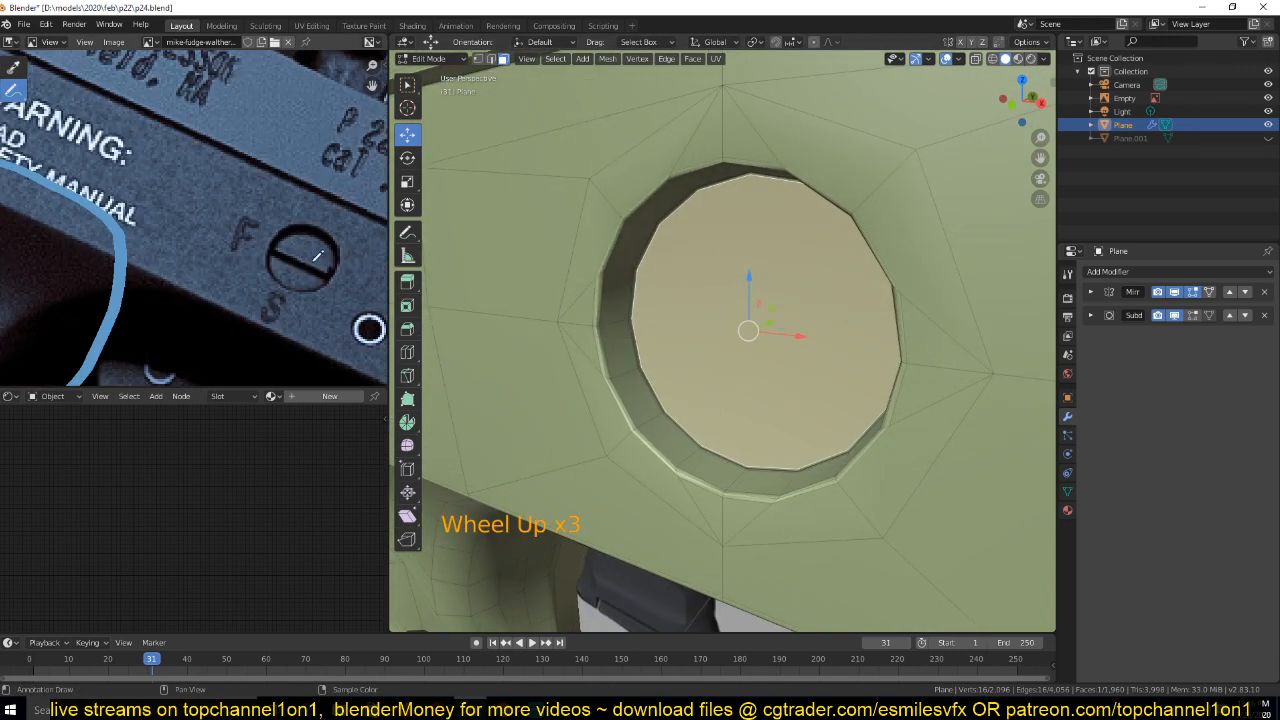
middle_drag(640, 366, 673, 370)
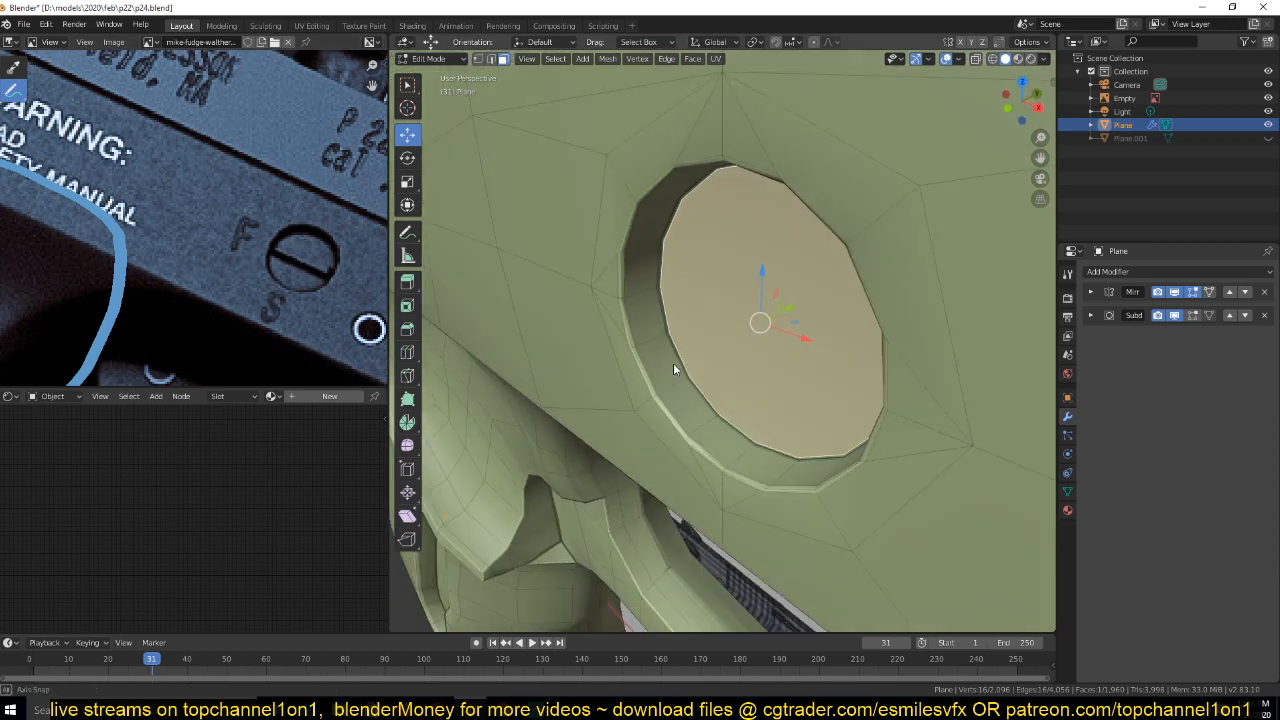
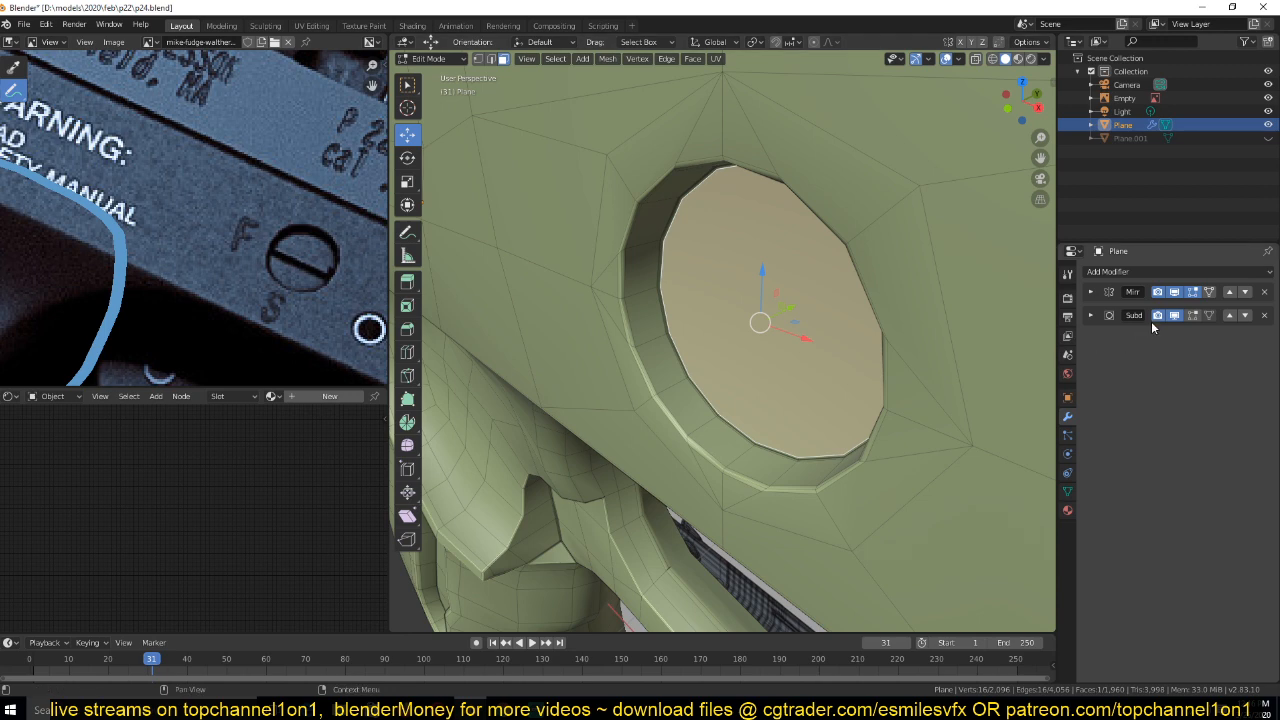
With the Subdivision display off, duplicate the recess floor face outward along global Y and subdivide the copy twice
key(shift+d)
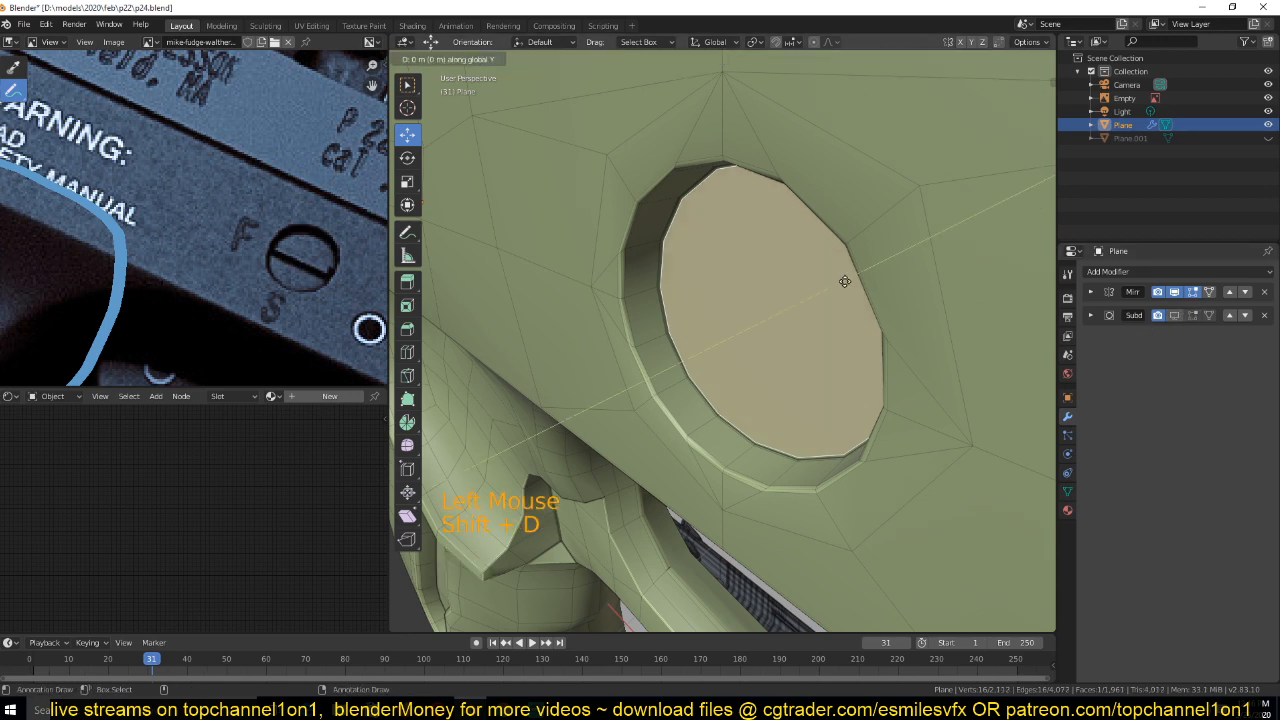
key(1)
right_click(727, 341)
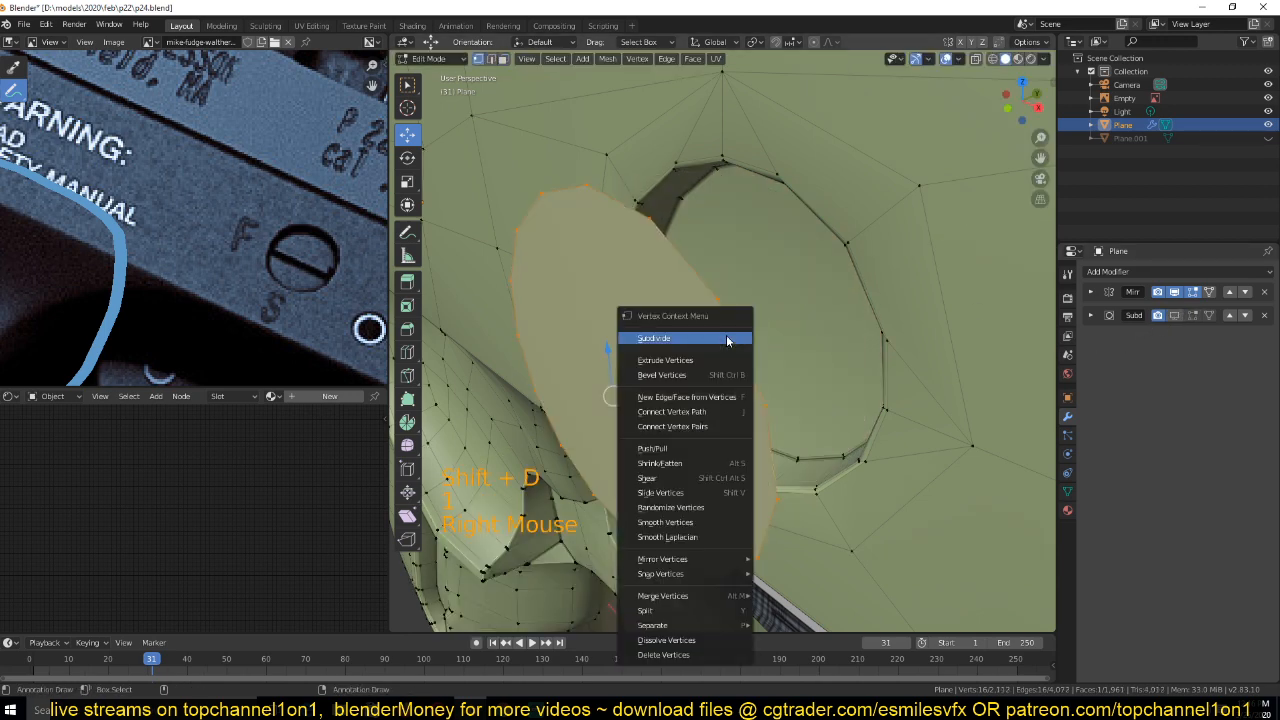
click(727, 341)
right_click(679, 358)
click(679, 358)
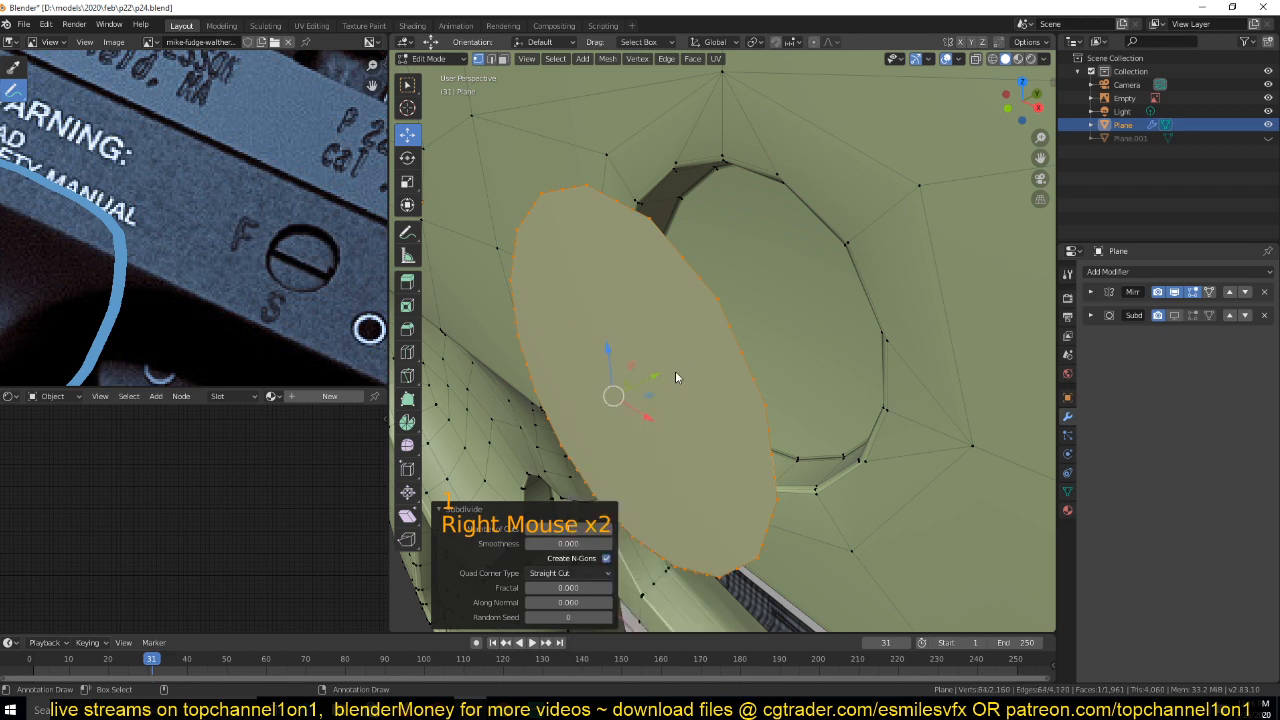
Round the duplicated face into a smooth circle using To Sphere with a factor of 1
key(grave)
key(shift+alt+s)
key(1)
click(752, 346)
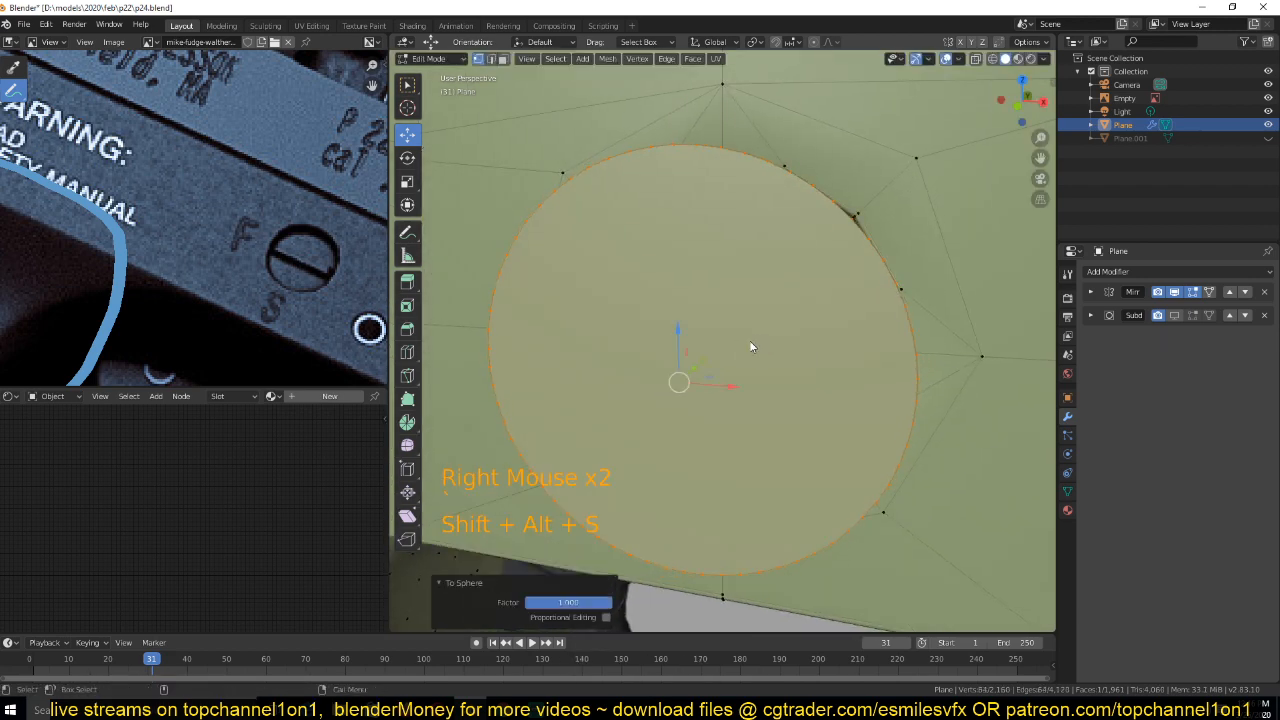
Extrude the circular face outward about 0.0186 m into a thick disc and inset its front face
scroll(752, 346, down, 5)
key(grave)
key(e)
click(688, 402)
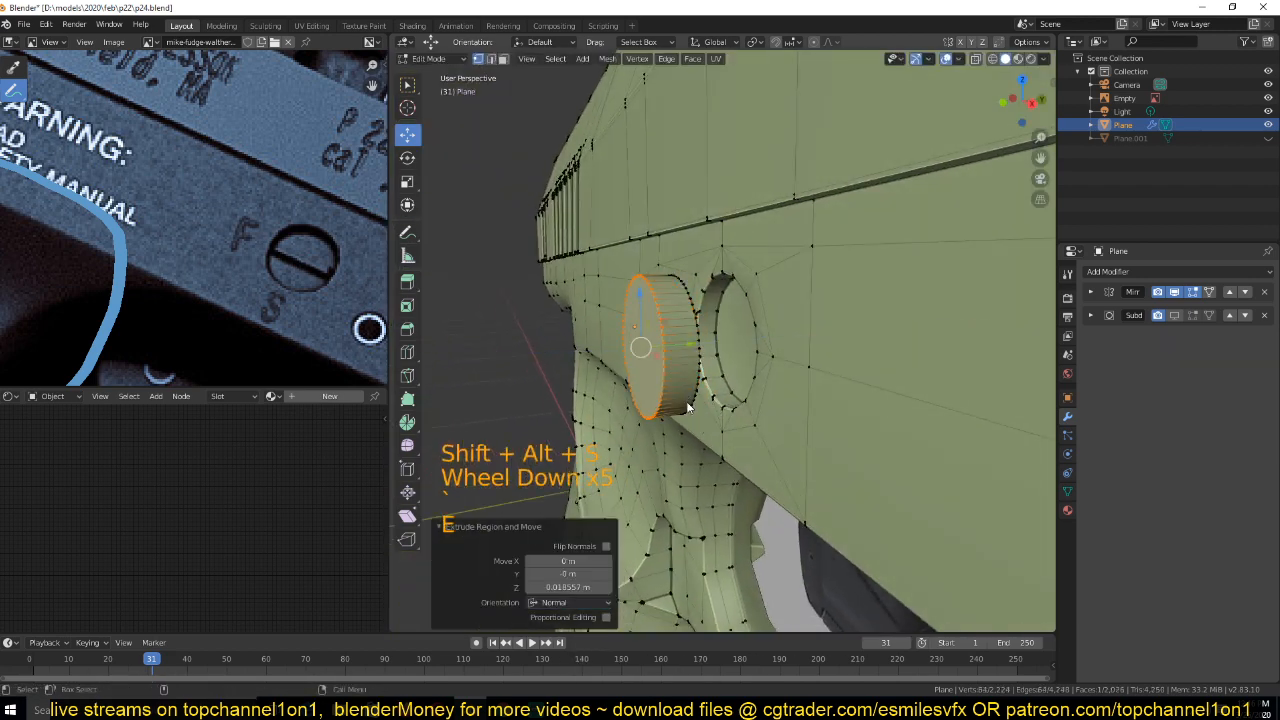
key(i)
click(678, 369)
Examine the extruded disc beside its recess from several angles, in object and edit mode
key(Tab)
key(grave)
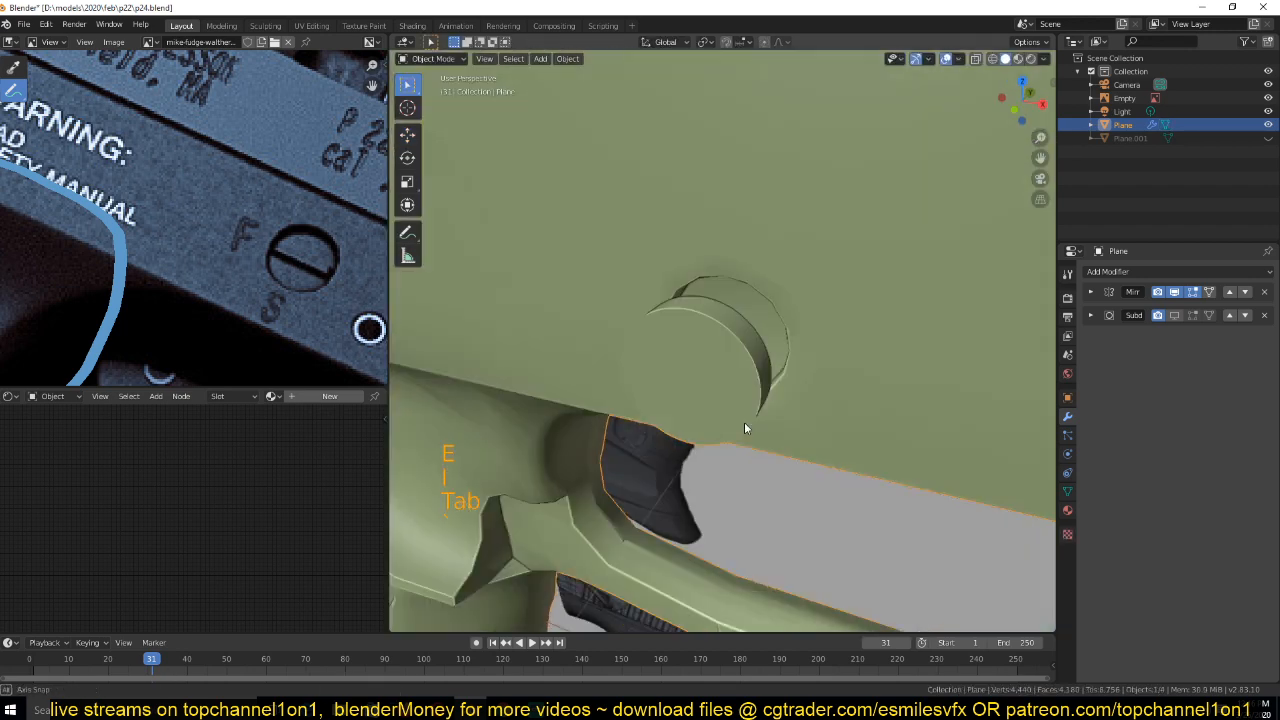
key(grave)
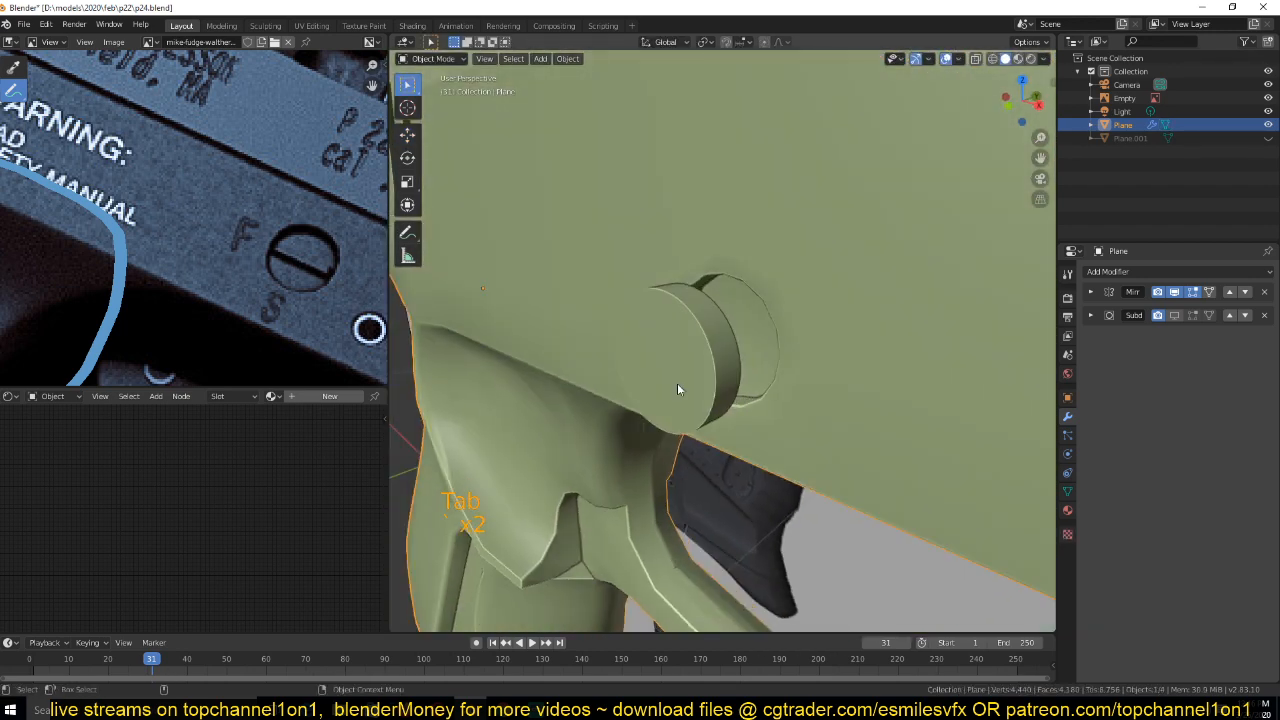
click(750, 262)
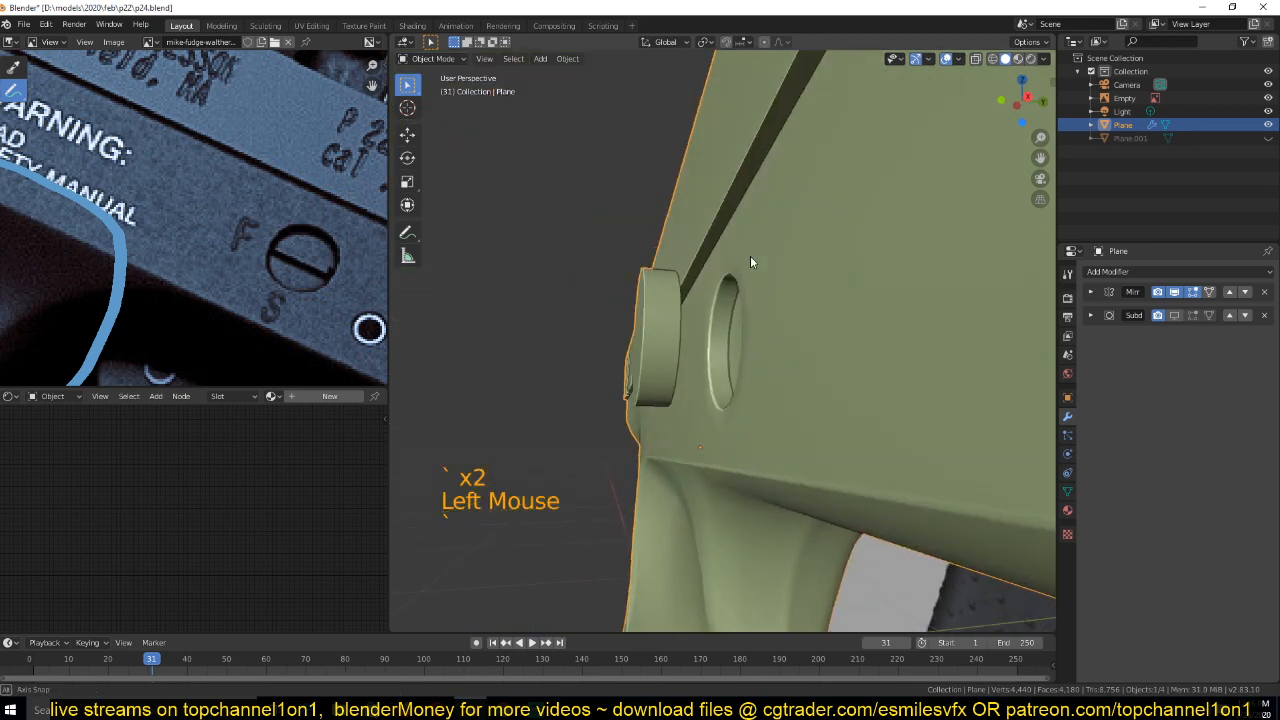
key(Tab)
key(grave)
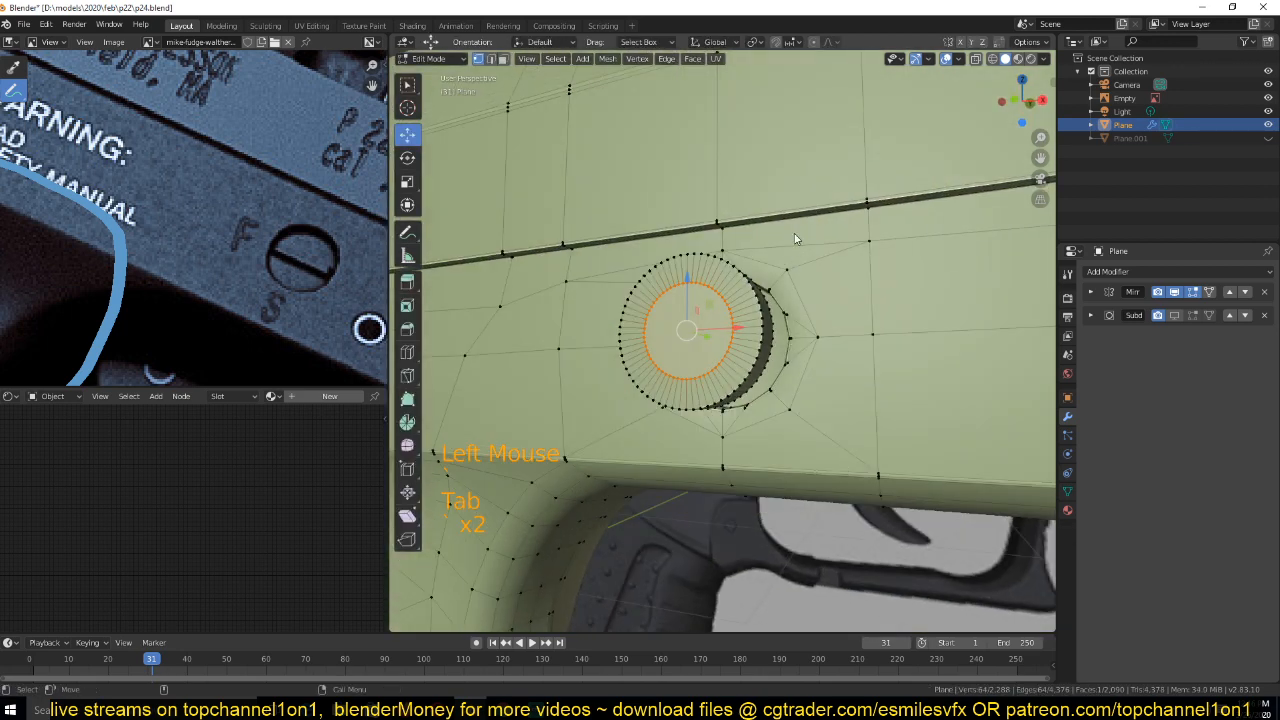
key(grave)
scroll(850, 240, down, 3)
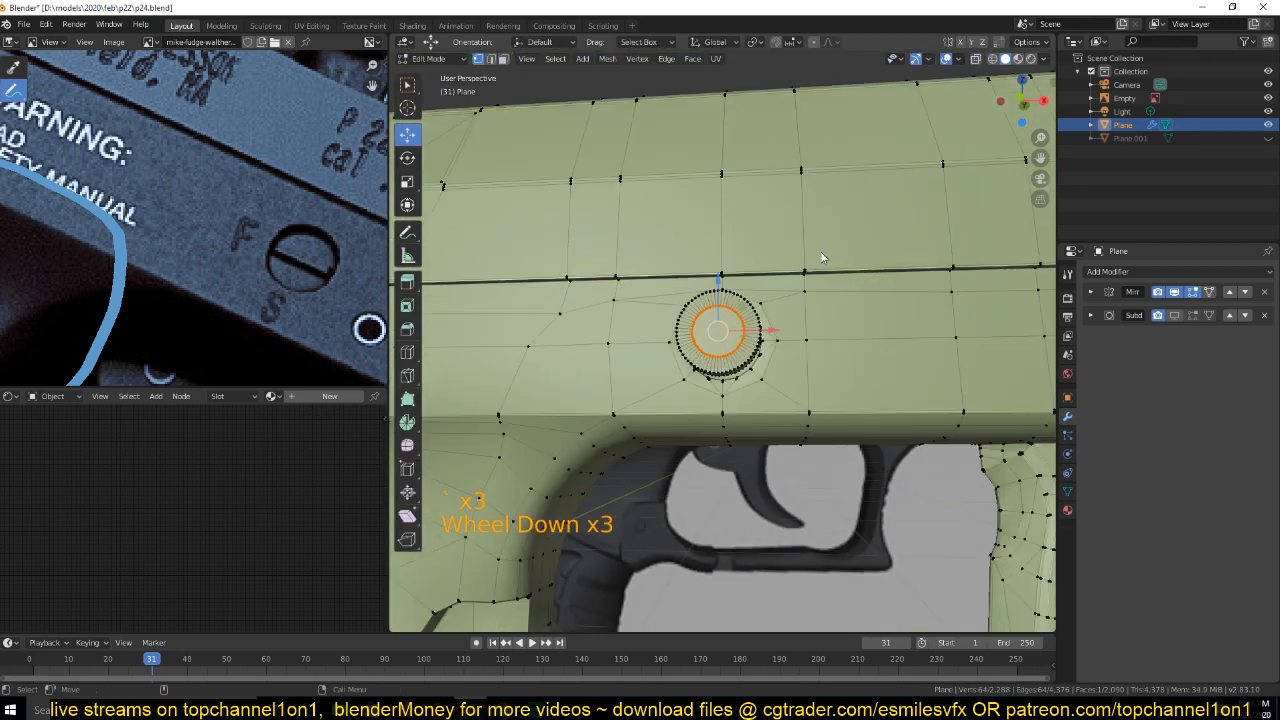
Select the whole linked disc in front of the recess and delete it, leaving the recess floor in place
scroll(757, 260, up, 8)
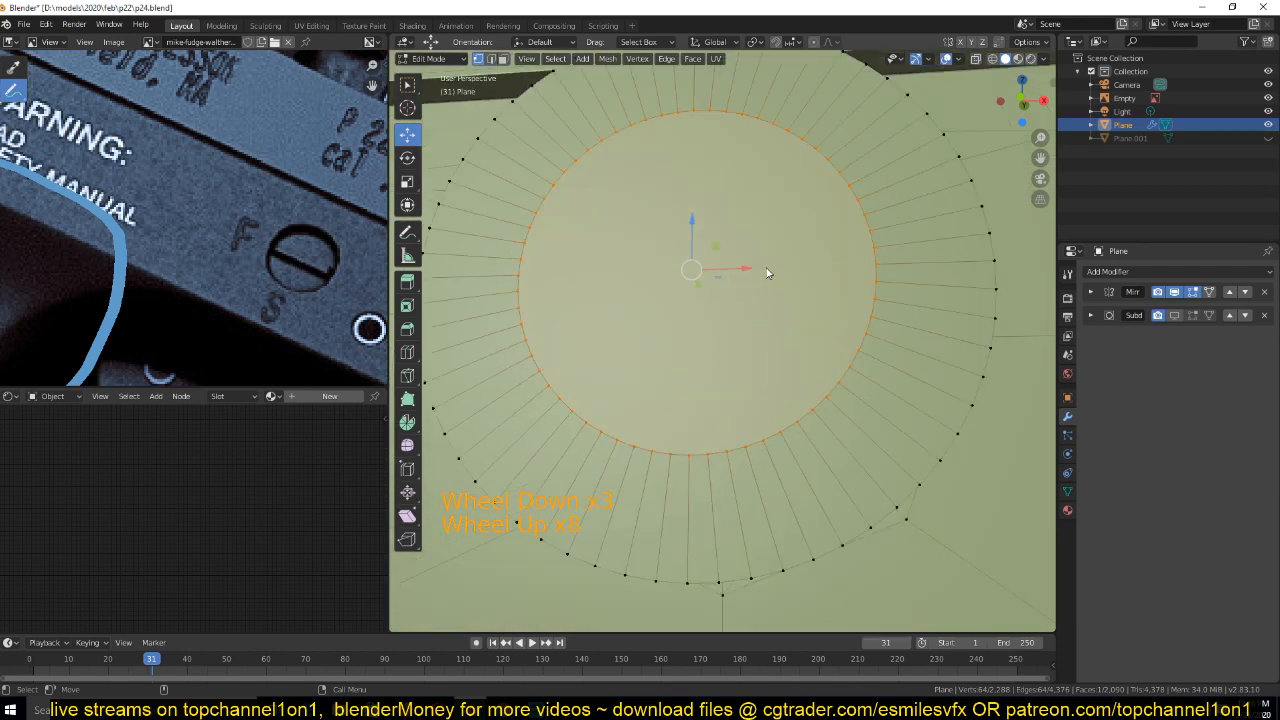
scroll(764, 285, down, 3)
key(grave)
key(ctrl+l)
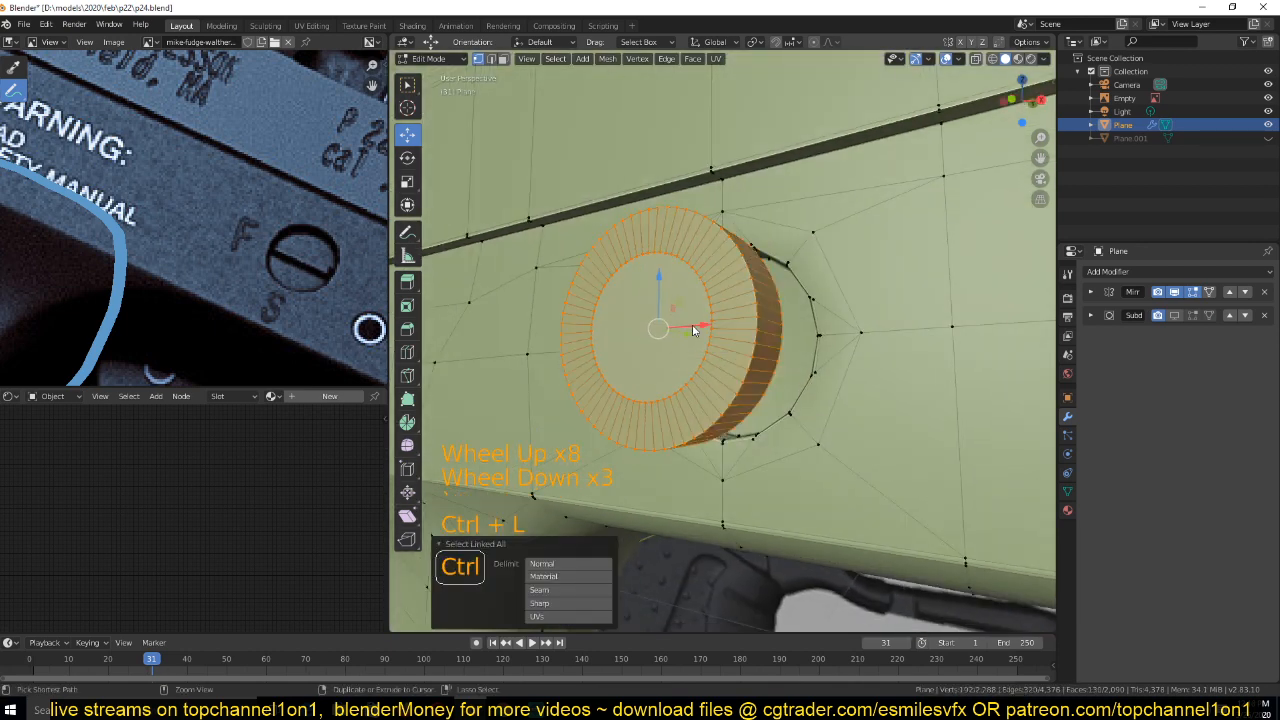
key(x)
click(685, 314)
Duplicate the round recess floor face and offset the copy about -0.0022 m along global Y
key(grave)
key(2)
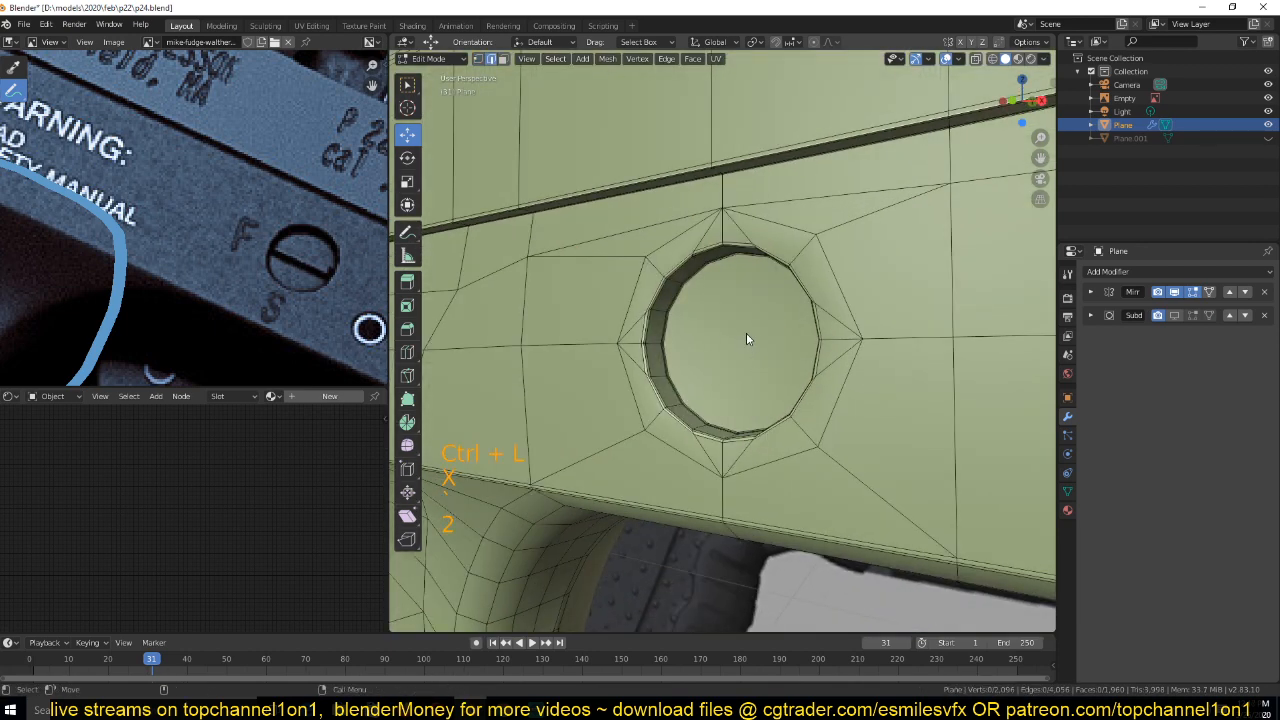
click(748, 335)
scroll(751, 337, up, 4)
key(3)
click(752, 338)
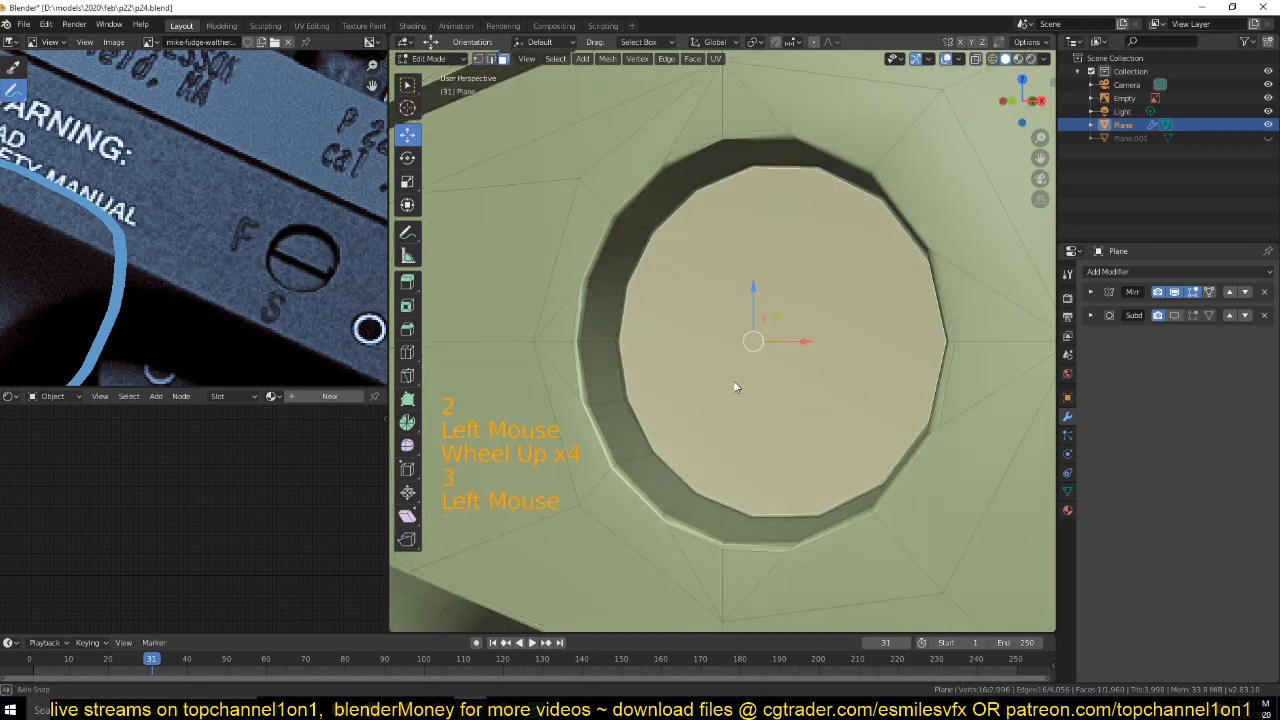
key(grave)
key(shift+d)
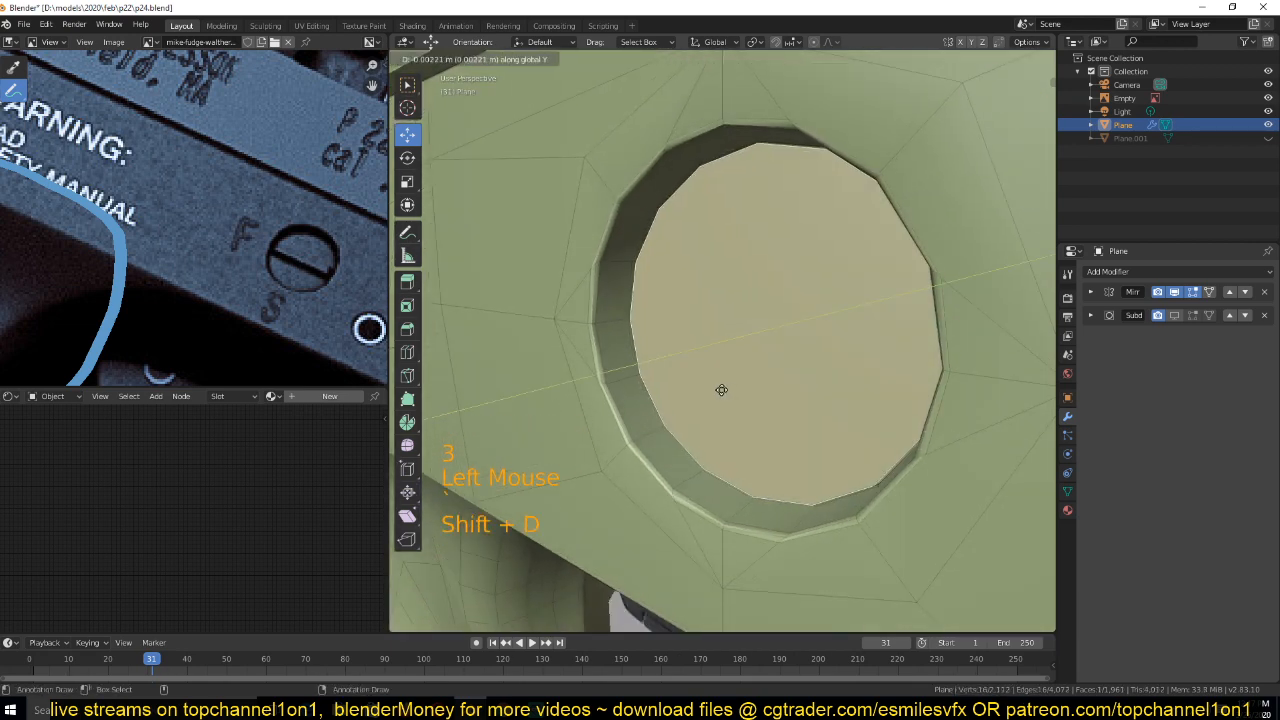
click(721, 390)
key(grave)
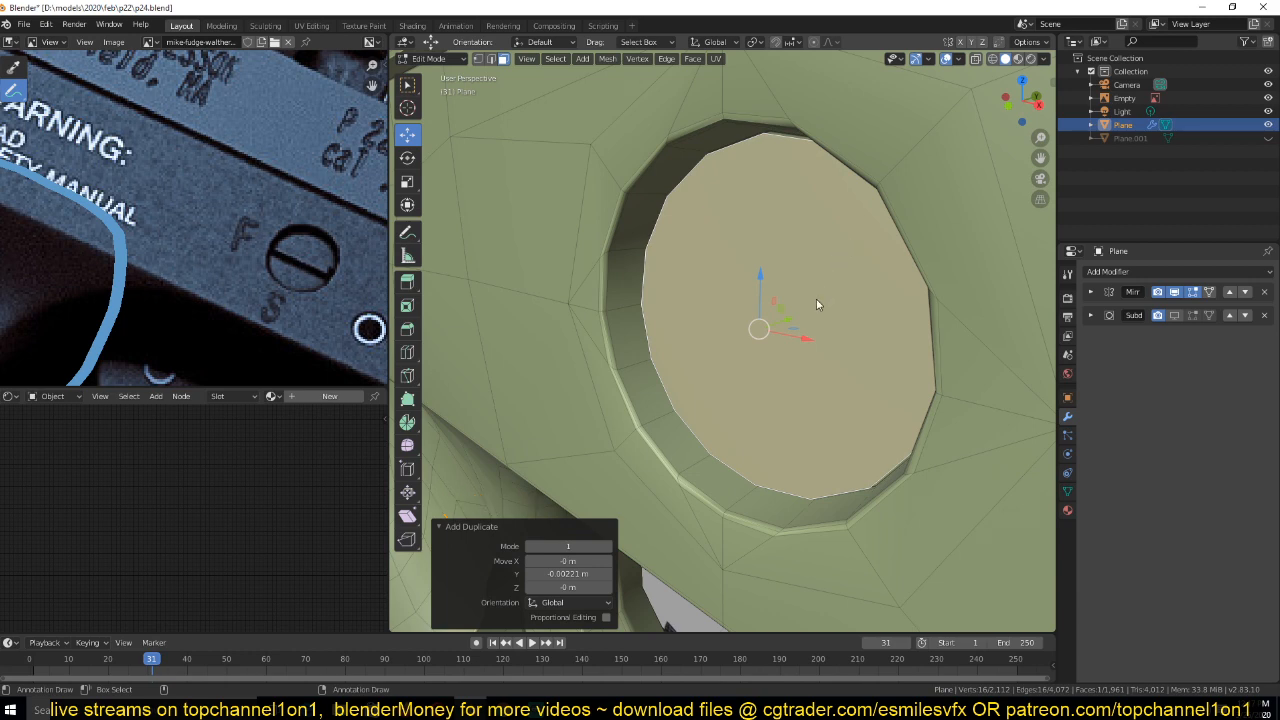
Extrude the duplicated face outward about 0.0076 m along its normal to form a disc
middle_drag(816, 304, 808, 322)
key(g)
key(z)
key(z)
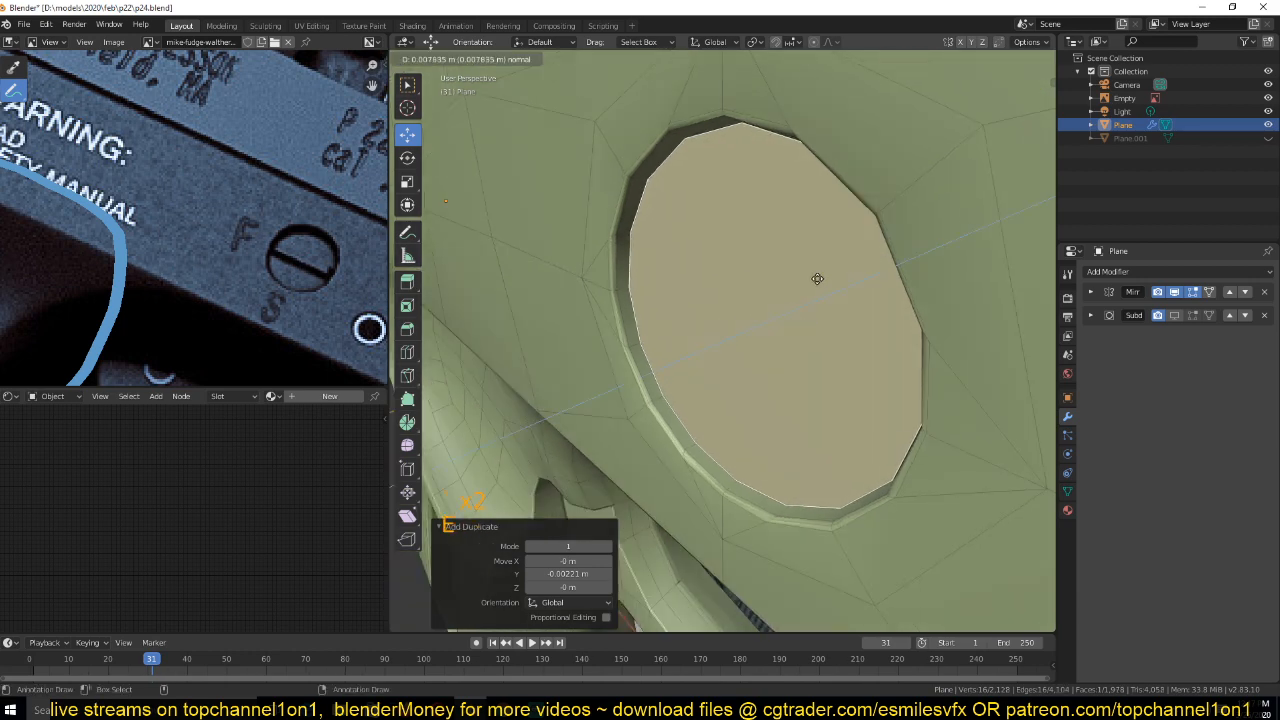
click(817, 278)
Isolate the linked disc by hiding the rest of the mesh, and delete its back face
key(ctrl+l)
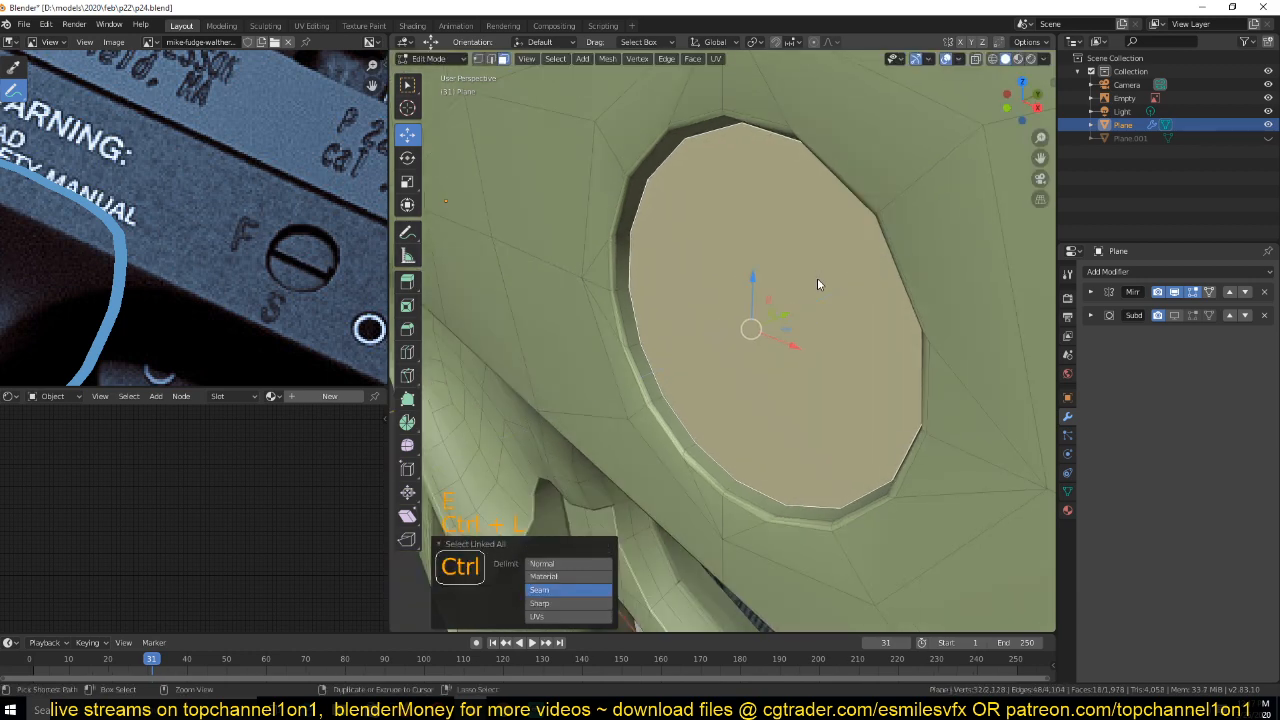
key(shift+h)
middle_drag(817, 278, 880, 266)
click(773, 290)
key(x)
click(773, 293)
click(850, 266)
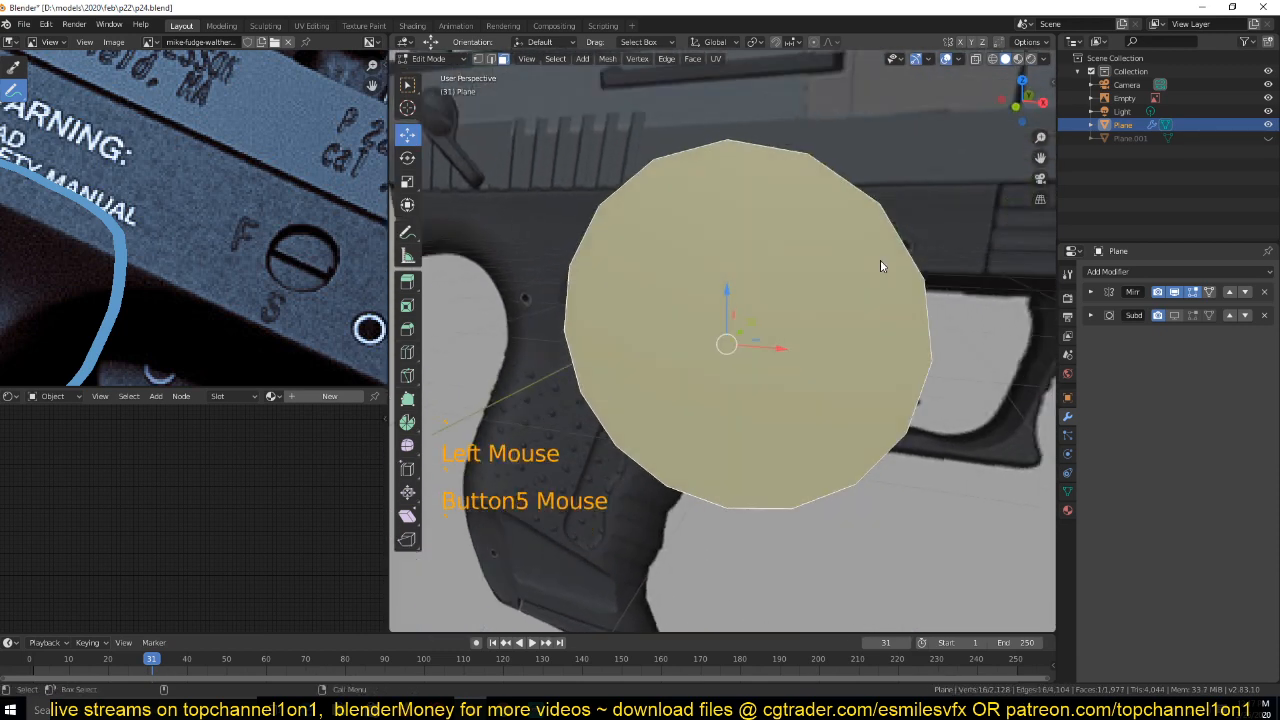
Try an inset of about 0.0345 m on the disc's front face in front view
key(KP_1)
key(i)
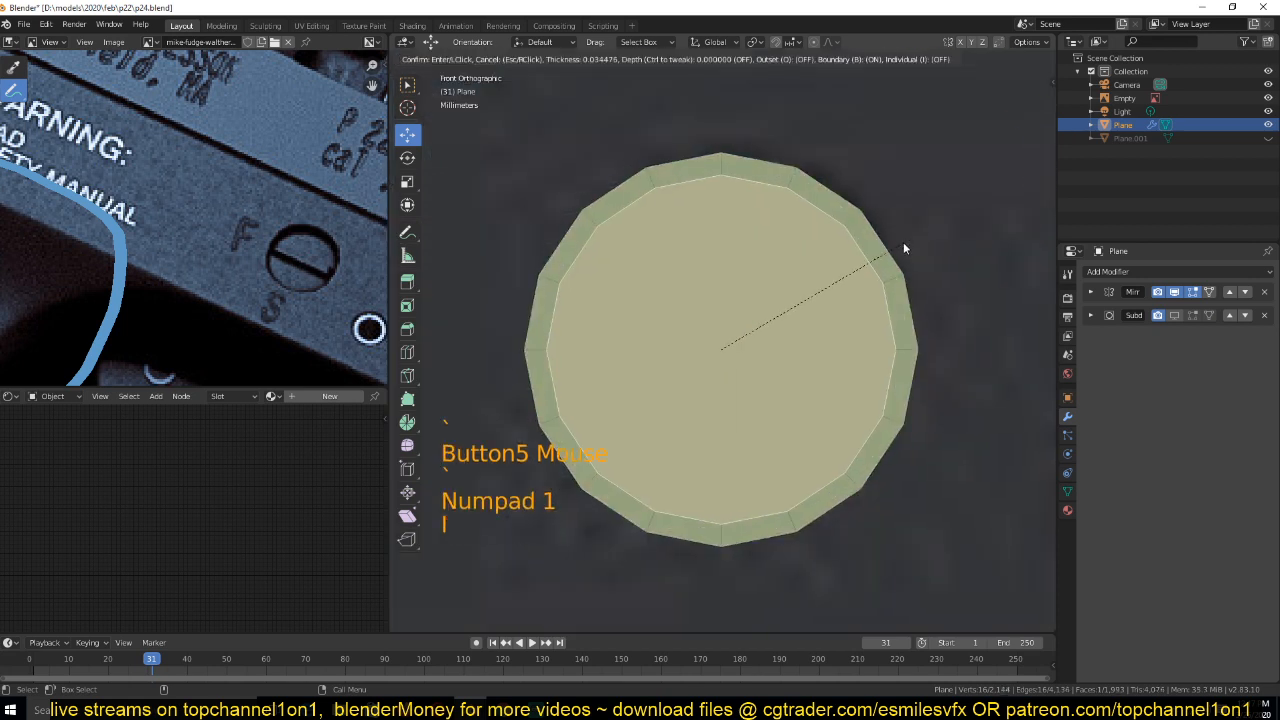
click(903, 242)
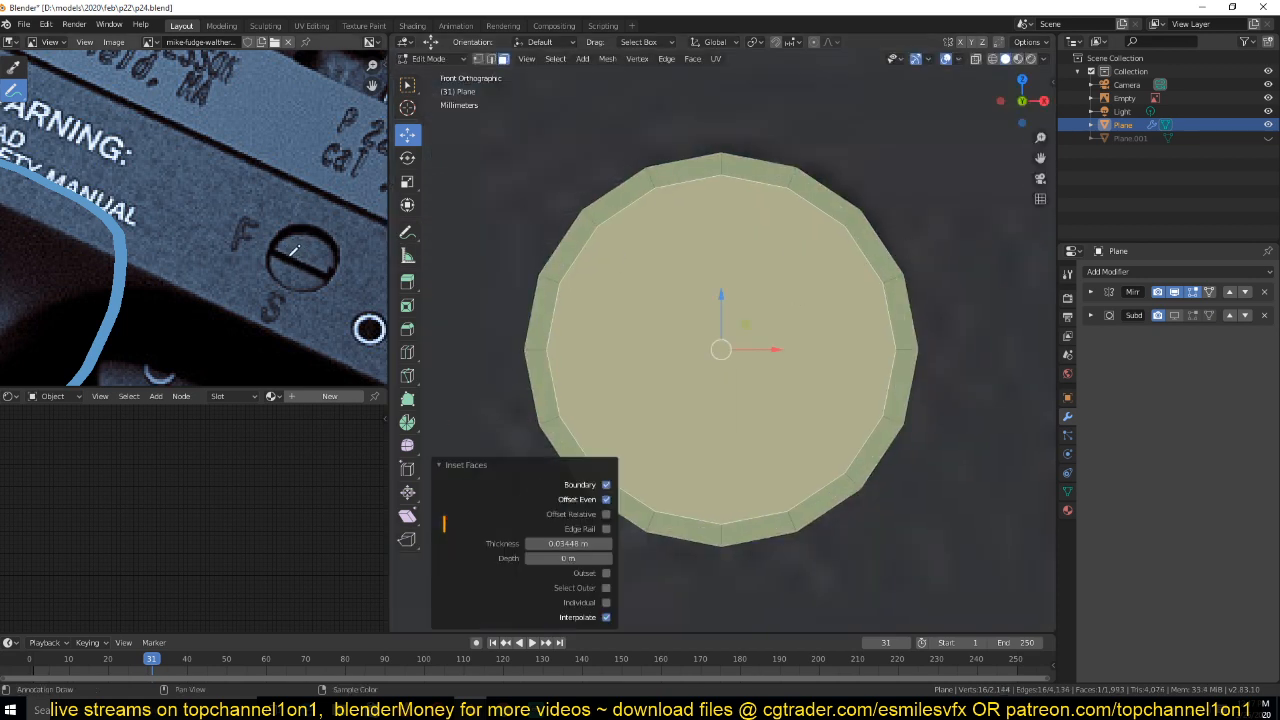
key(ctrl+z)
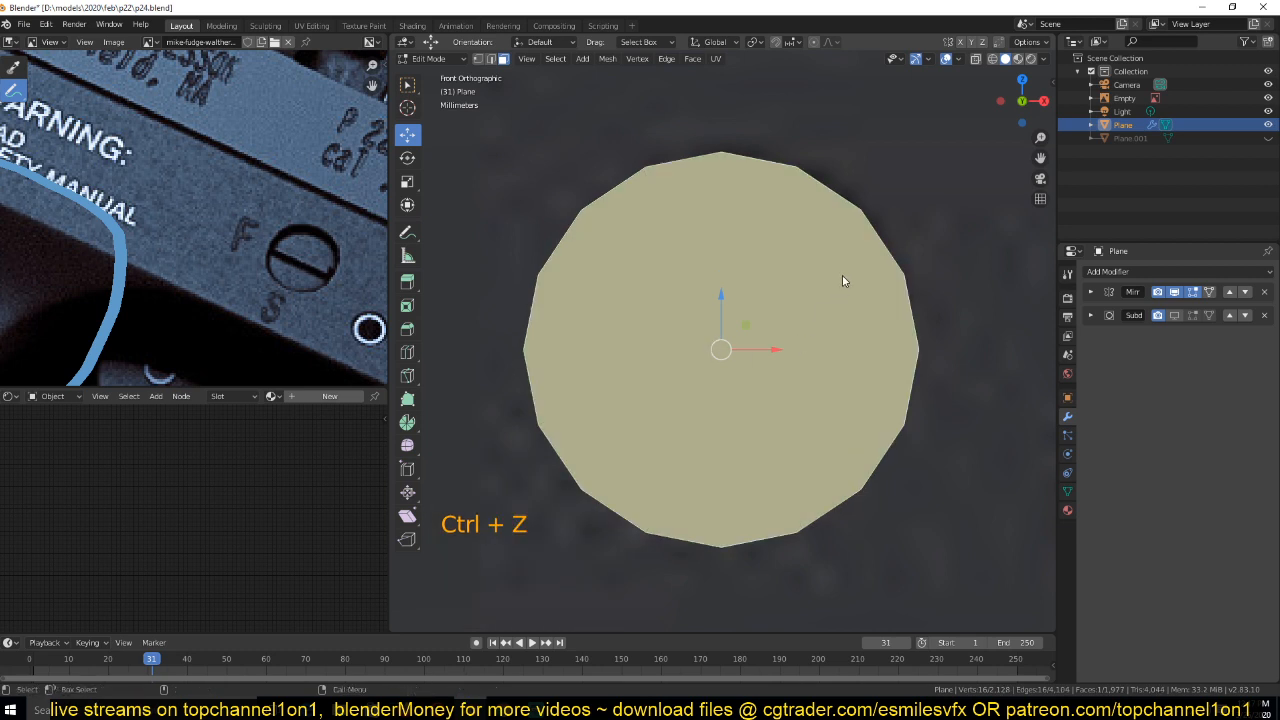
Connect the two horizontally opposite vertices of the disc's front face with an edge through the centre
key(1)
click(524, 349)
shift+click(918, 360)
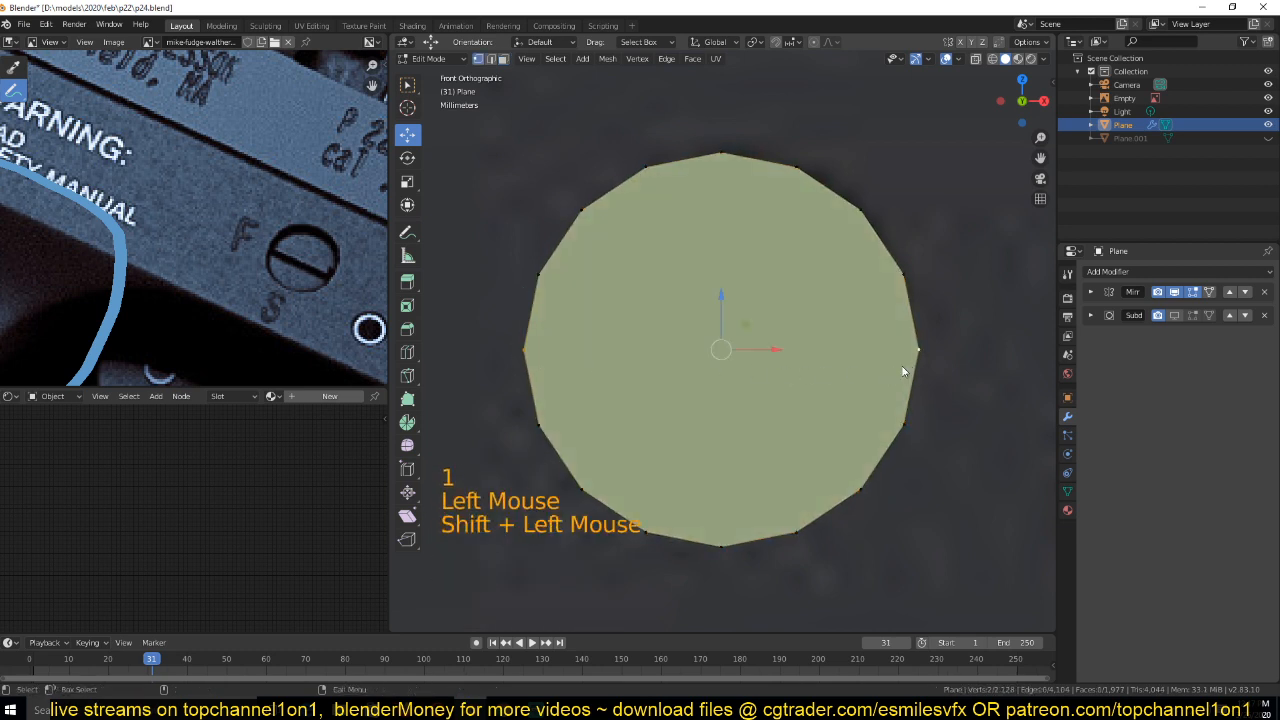
key(j)
Bevel the disc's central edge into a horizontal strip with 2 segments and a width of about 0.028 m
key(2)
alt+click(843, 358)
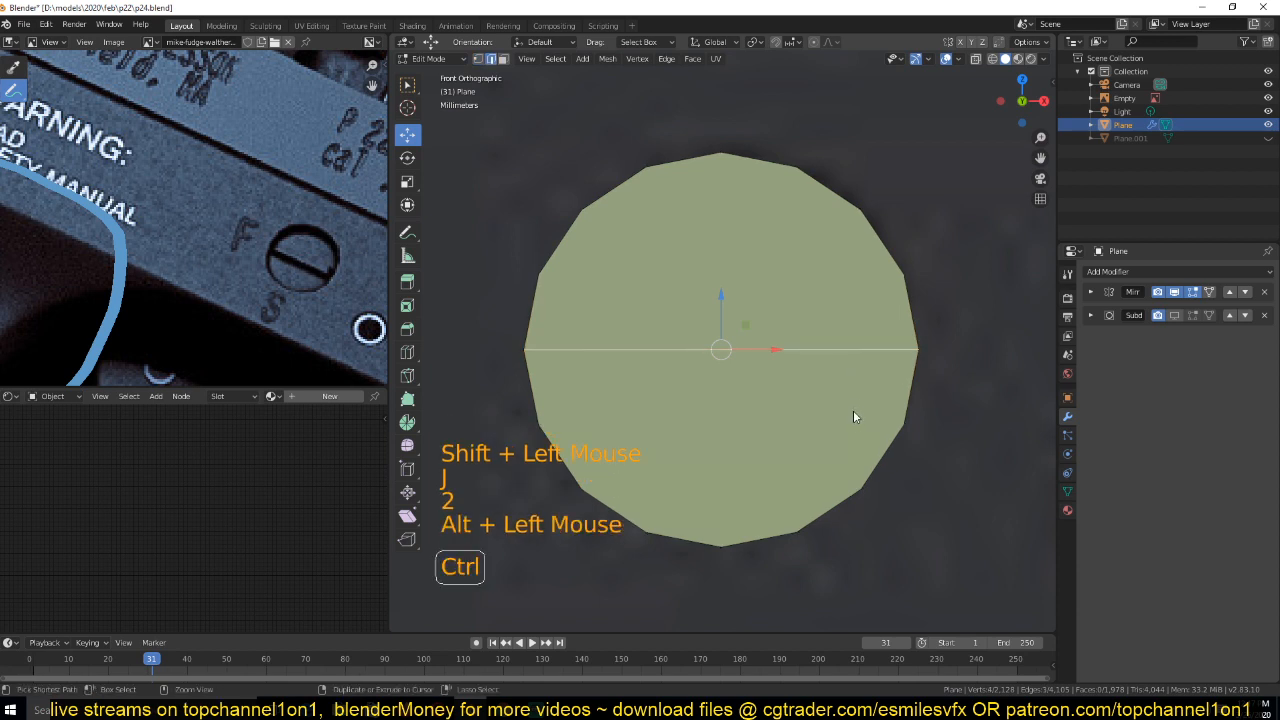
key(ctrl+b)
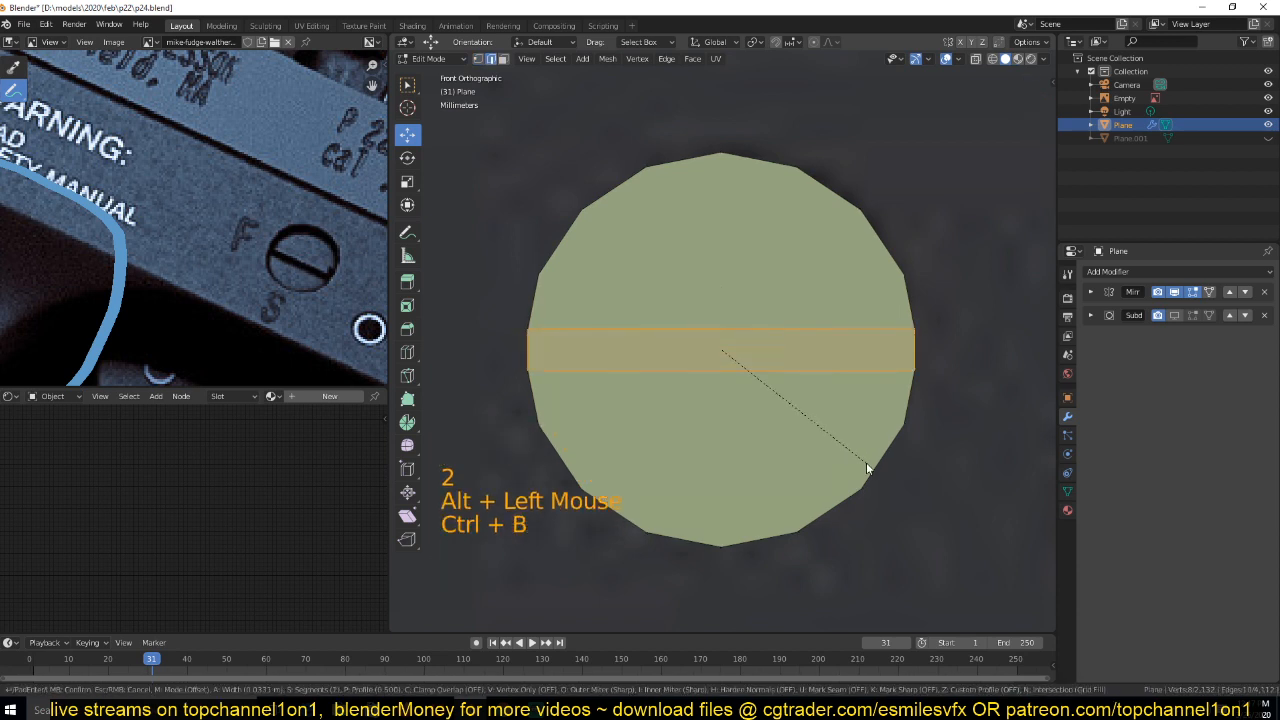
scroll(866, 461, up, 1)
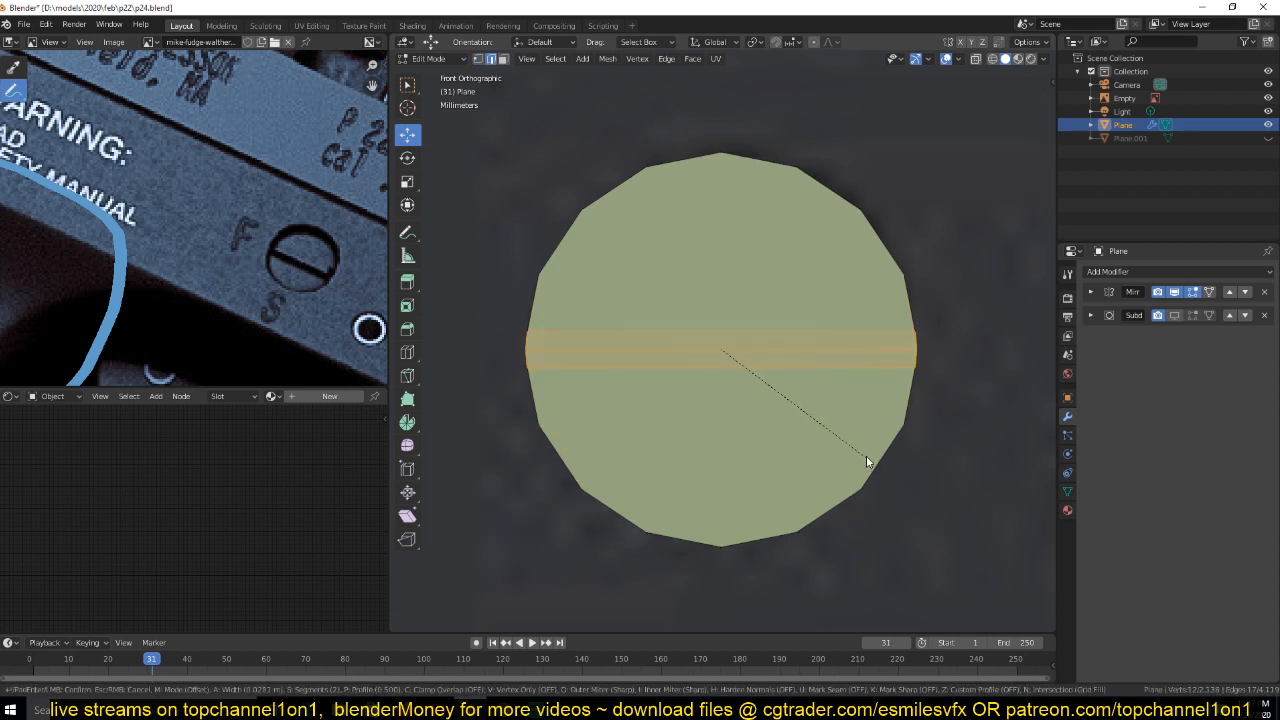
click(867, 460)
Select both long faces of the horizontal strip across the disc
middle_drag(869, 439, 842, 425)
key(2)
key(3)
shift+click(851, 360)
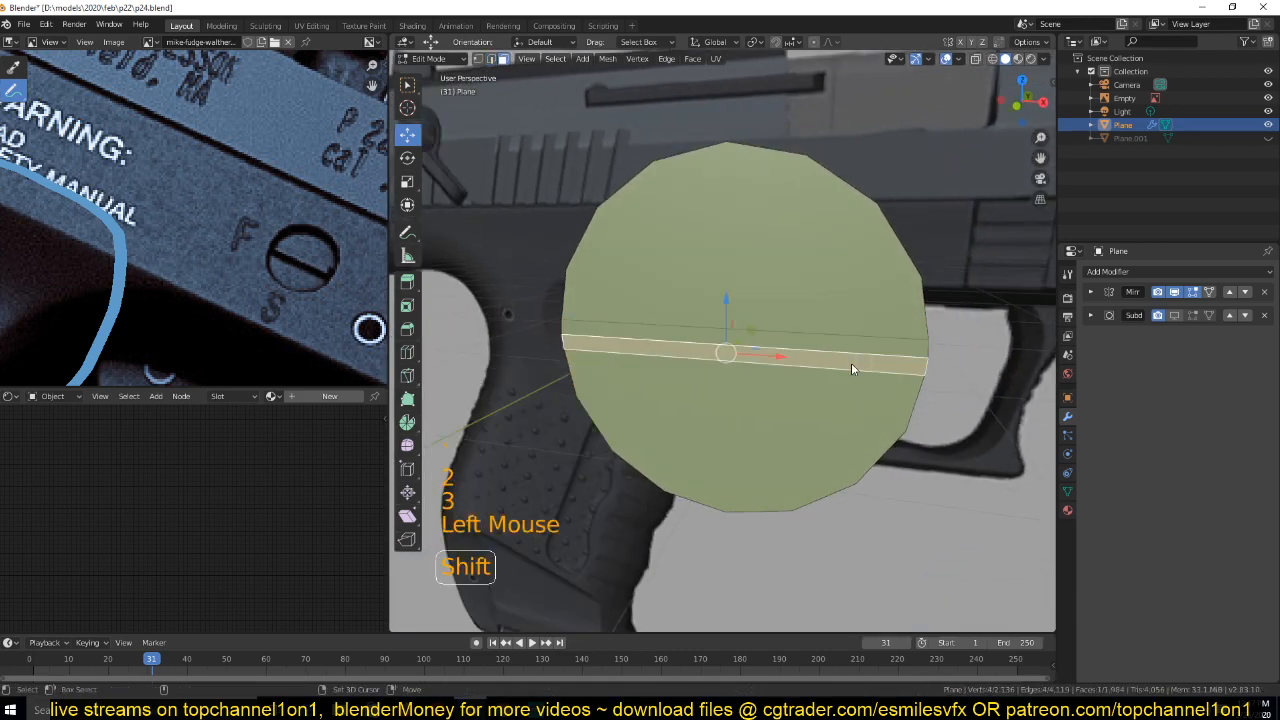
shift+click(851, 363)
middle_drag(852, 345, 749, 375)
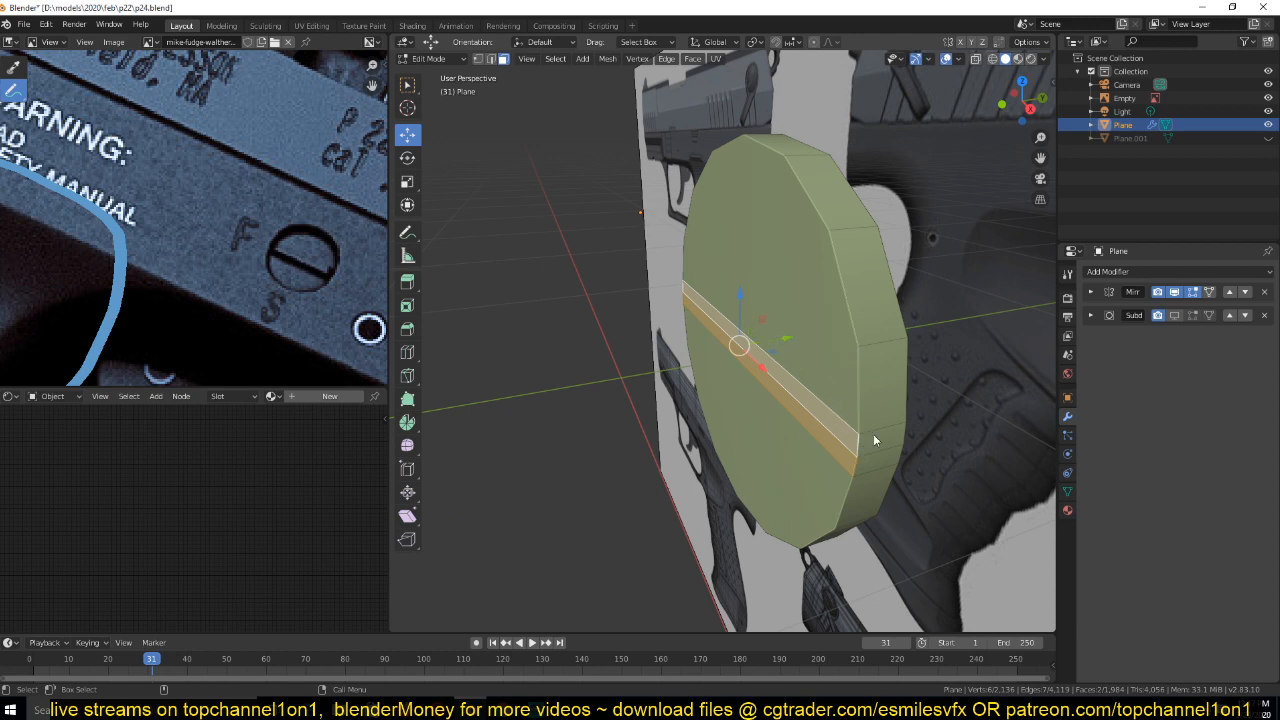
Examine the disc in its recess in object mode with the Subdivision display temporarily on, and return to editing
key(Tab)
middle_drag(877, 446, 734, 357)
key(Tab)
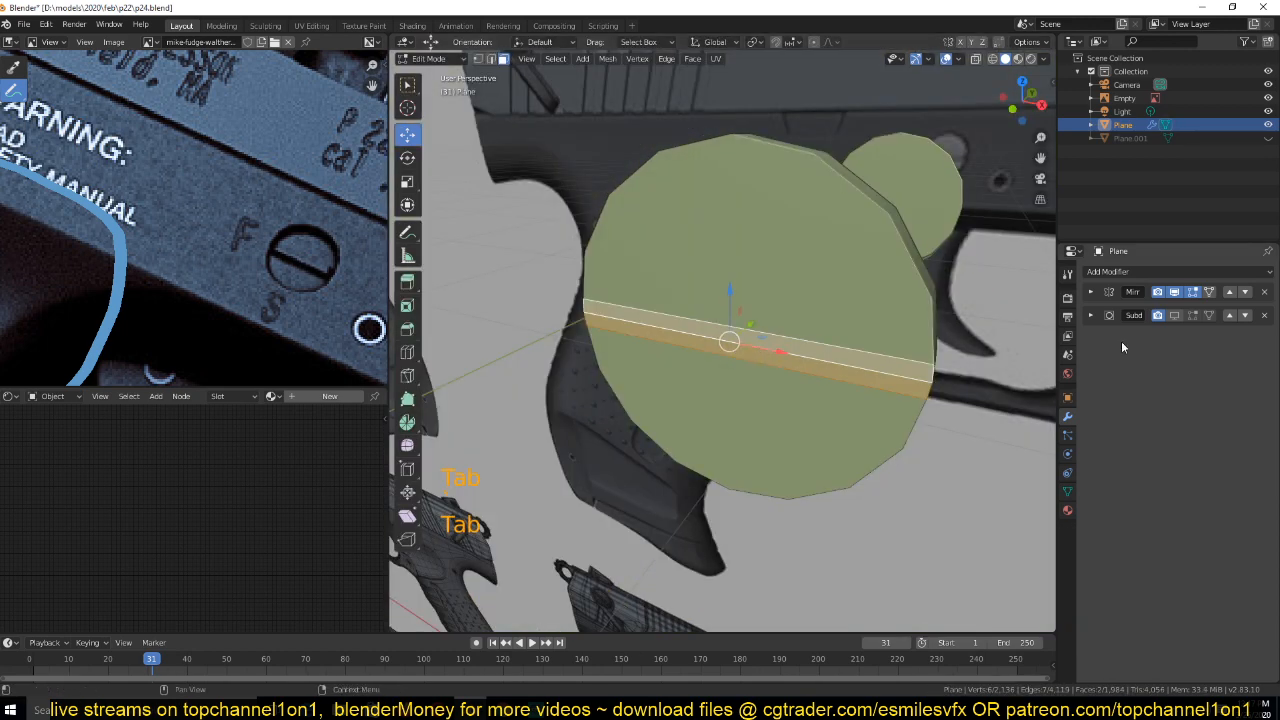
key(Tab)
click(915, 317)
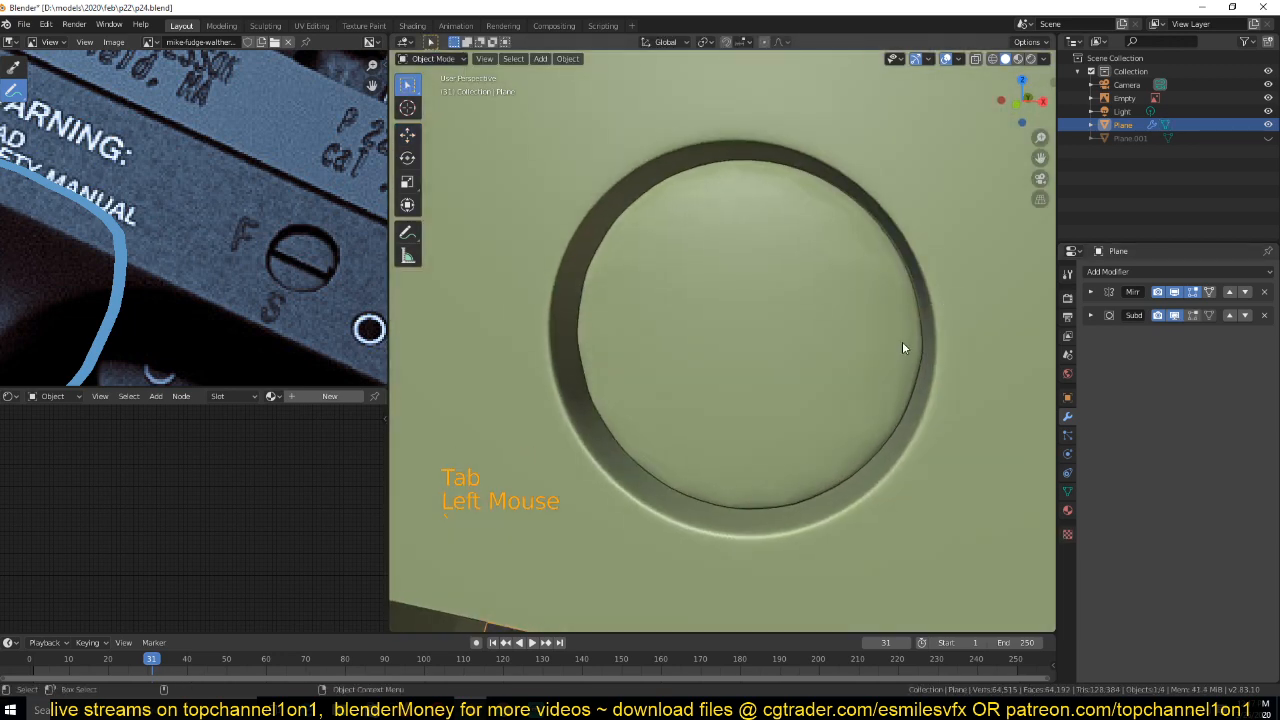
key(Tab)
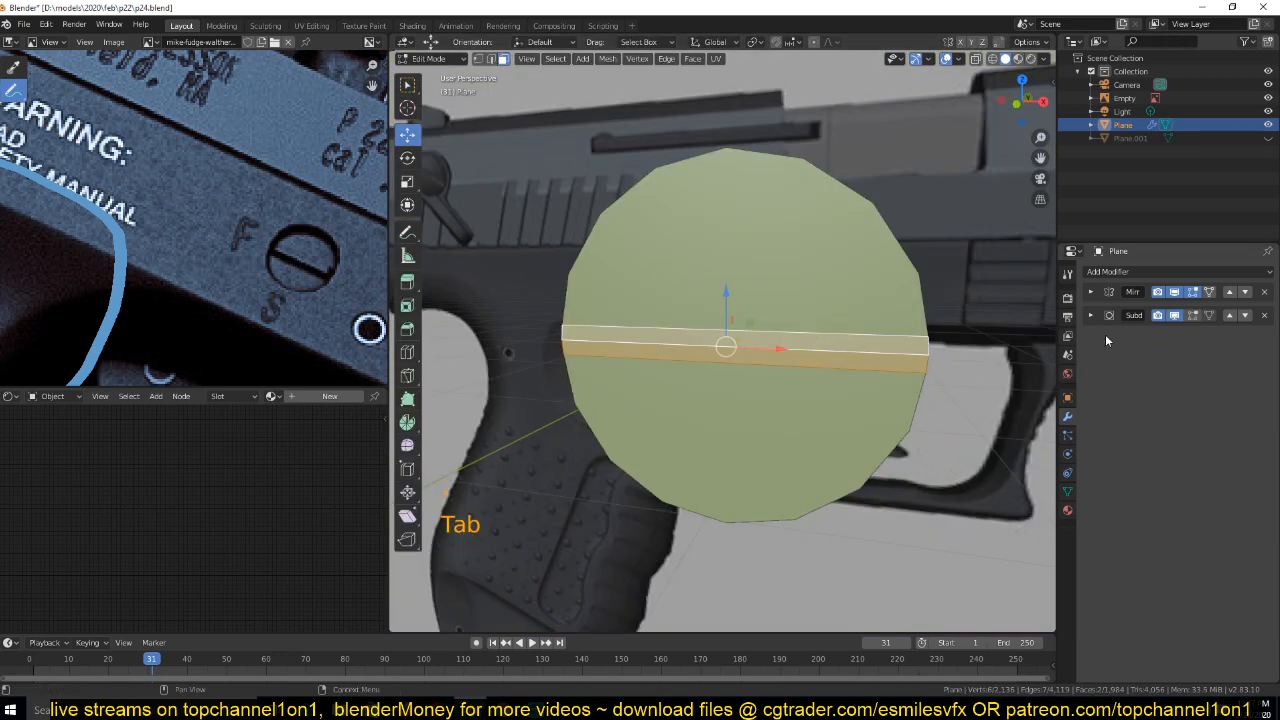
middle_drag(950, 360, 792, 375)
click(1177, 317)
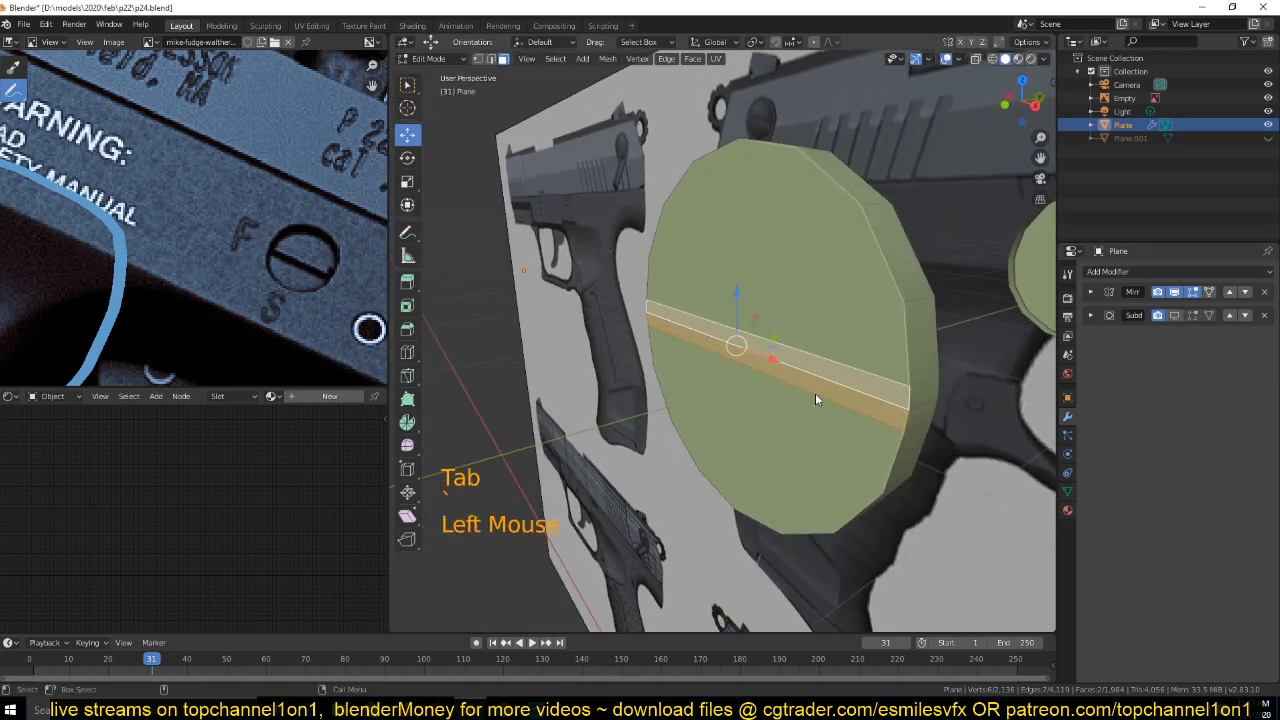
Extrude the strip outward about 0.0065 m into a raised bar and dissolve the bar's middle edge loop
key(e)
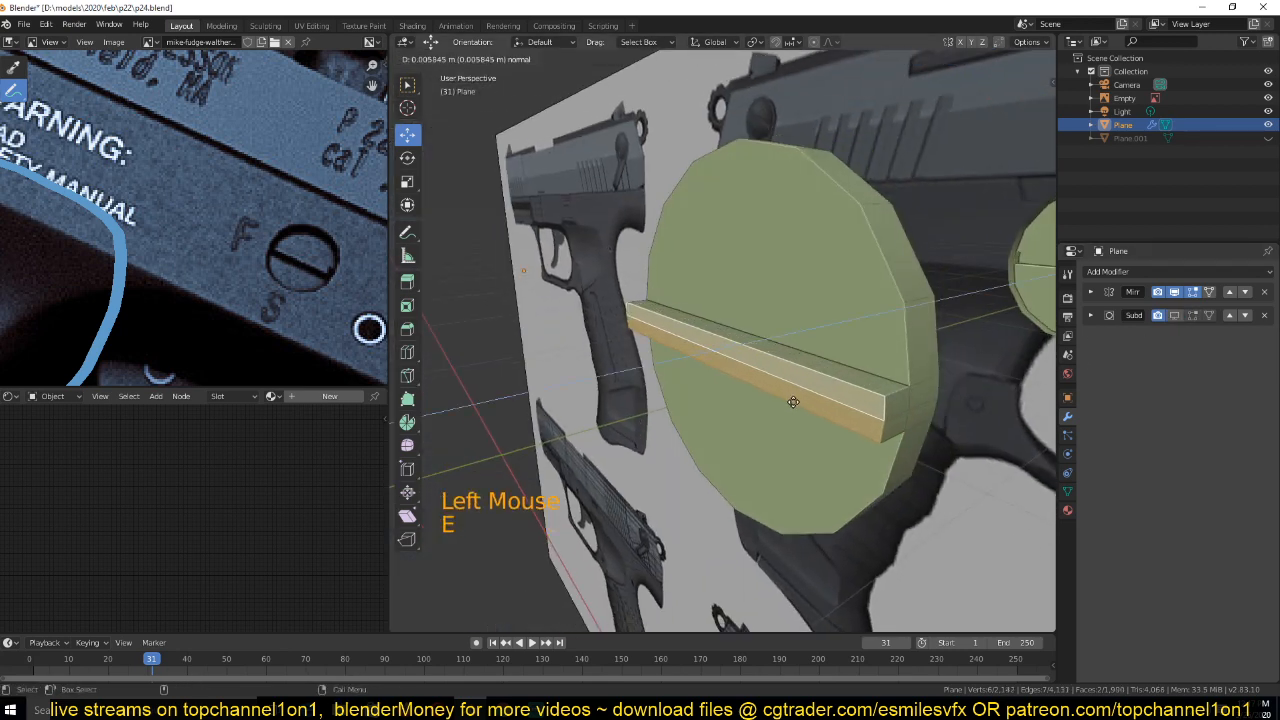
click(791, 410)
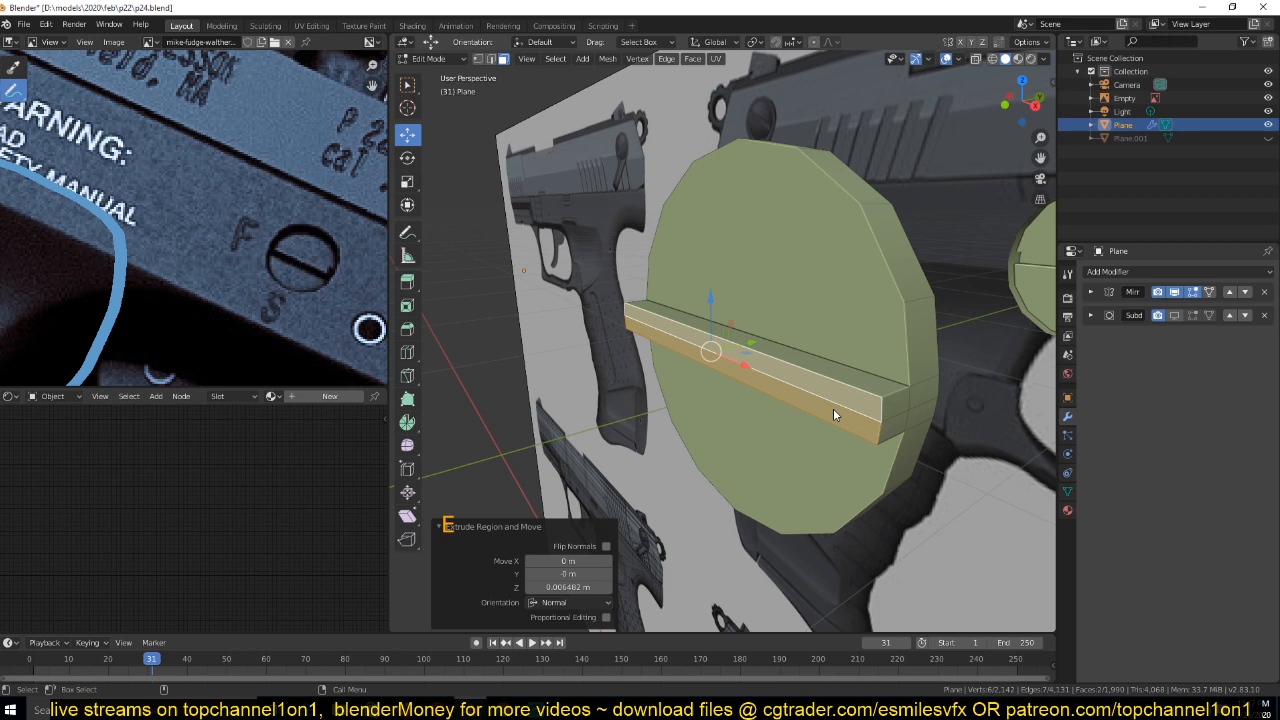
key(2)
alt+click(893, 420)
key(ctrl+x)
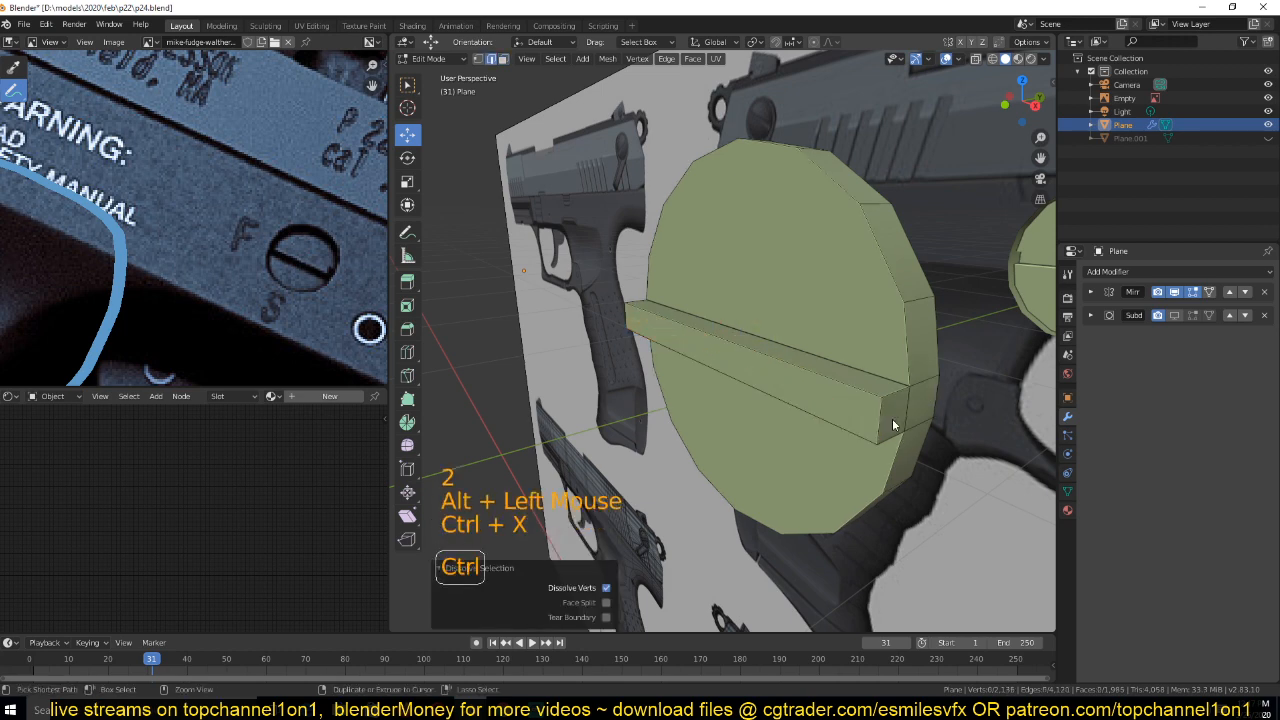
mouse_move(892, 418)
middle_down()
mouse_move(857, 392)
mouse_move(876, 428)
middle_up()
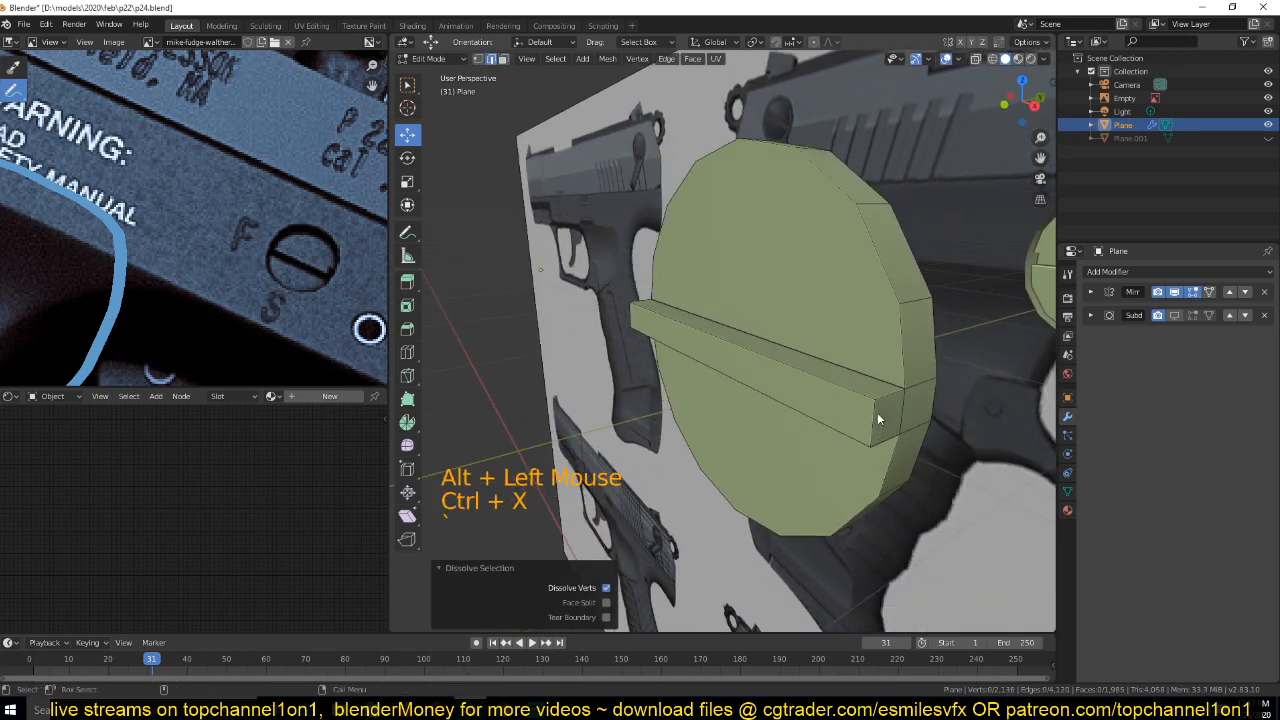
key(2)
alt+click(880, 404)
alt+shift+click(878, 418)
alt+shift+click(852, 400)
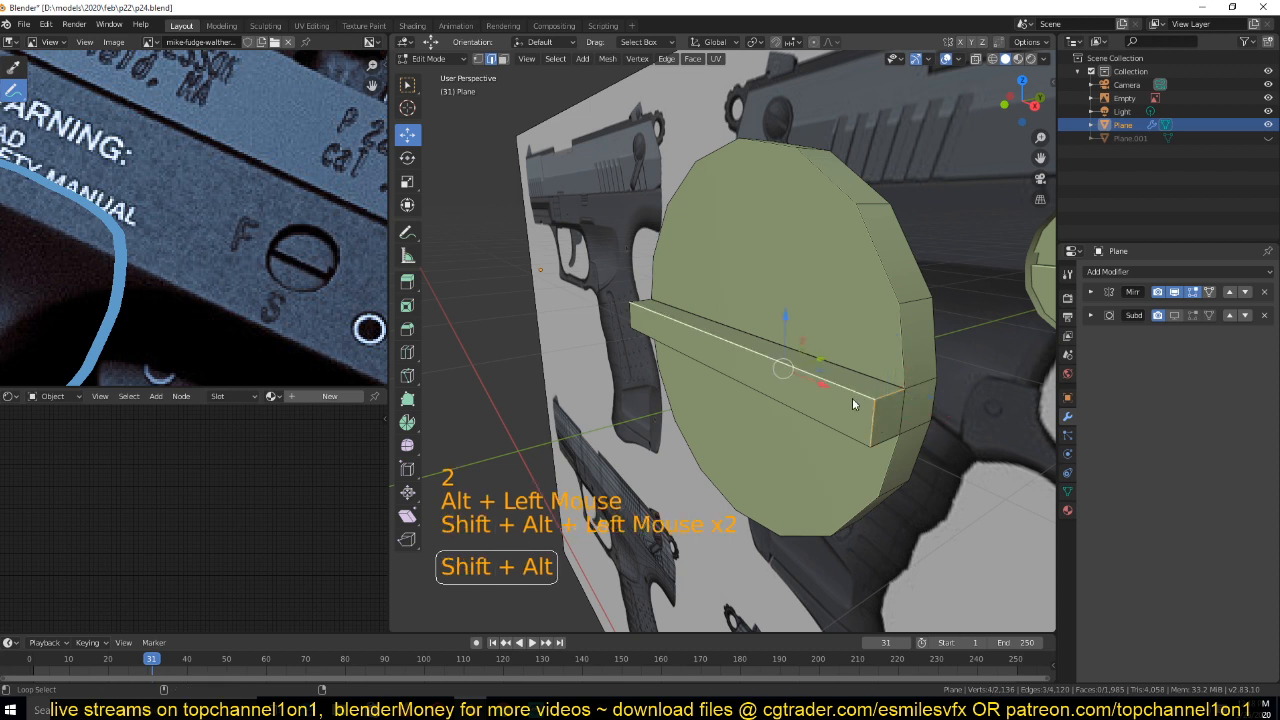
Bevel the raised bar's edges and the disc's front rim with an offset of 0.00375 m and 2 segments
key(3)
click(821, 405)
key(ctrl+KP_Add)
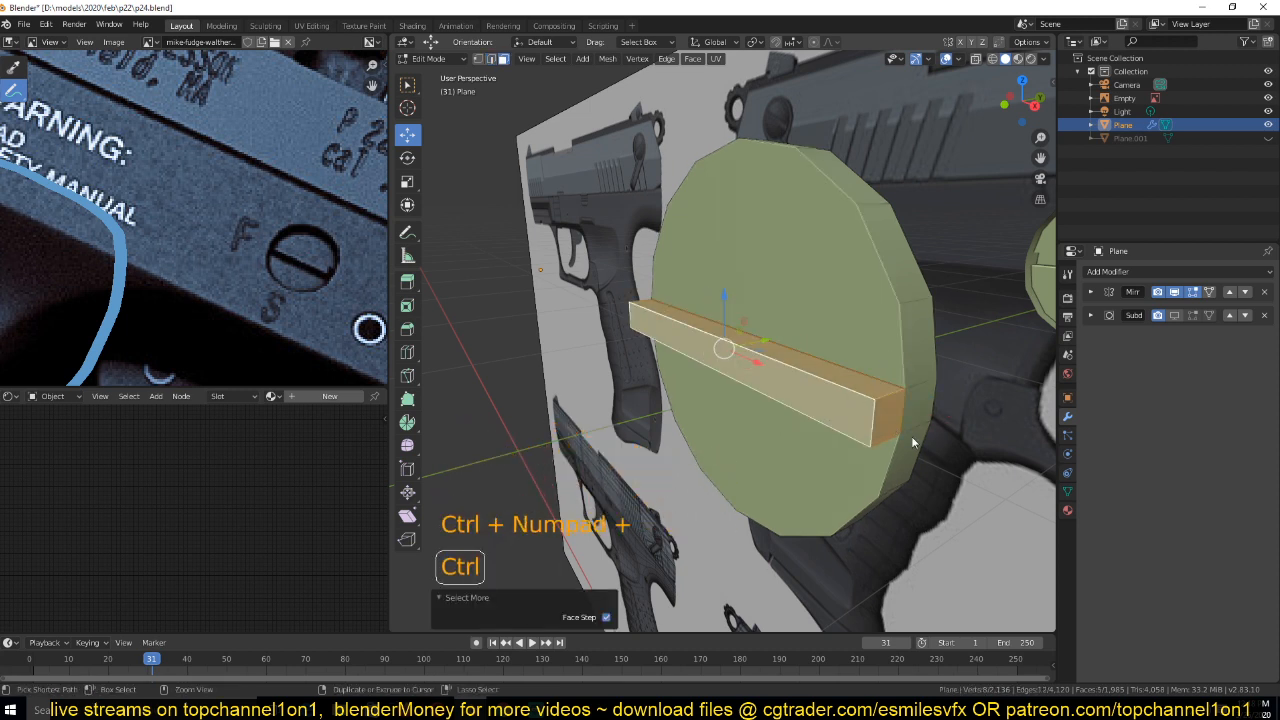
key(2)
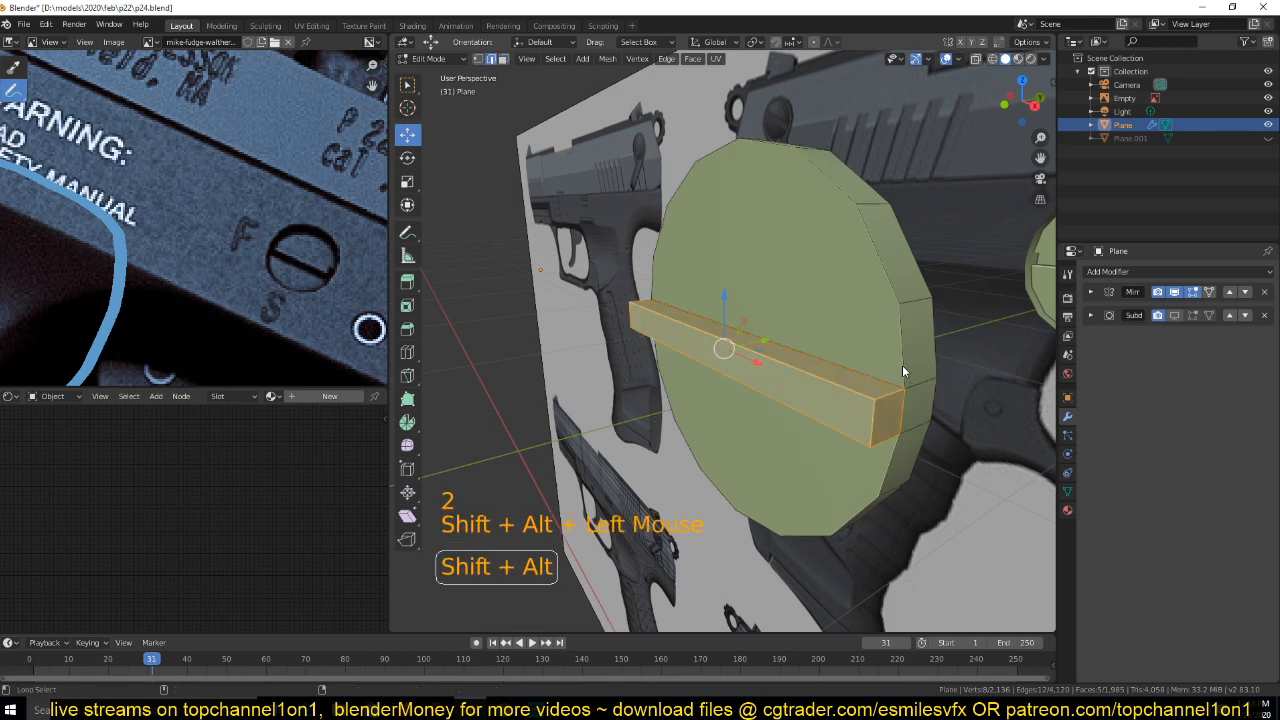
alt+shift+click(892, 397)
alt+shift+click(886, 482)
middle_drag(880, 489, 831, 313)
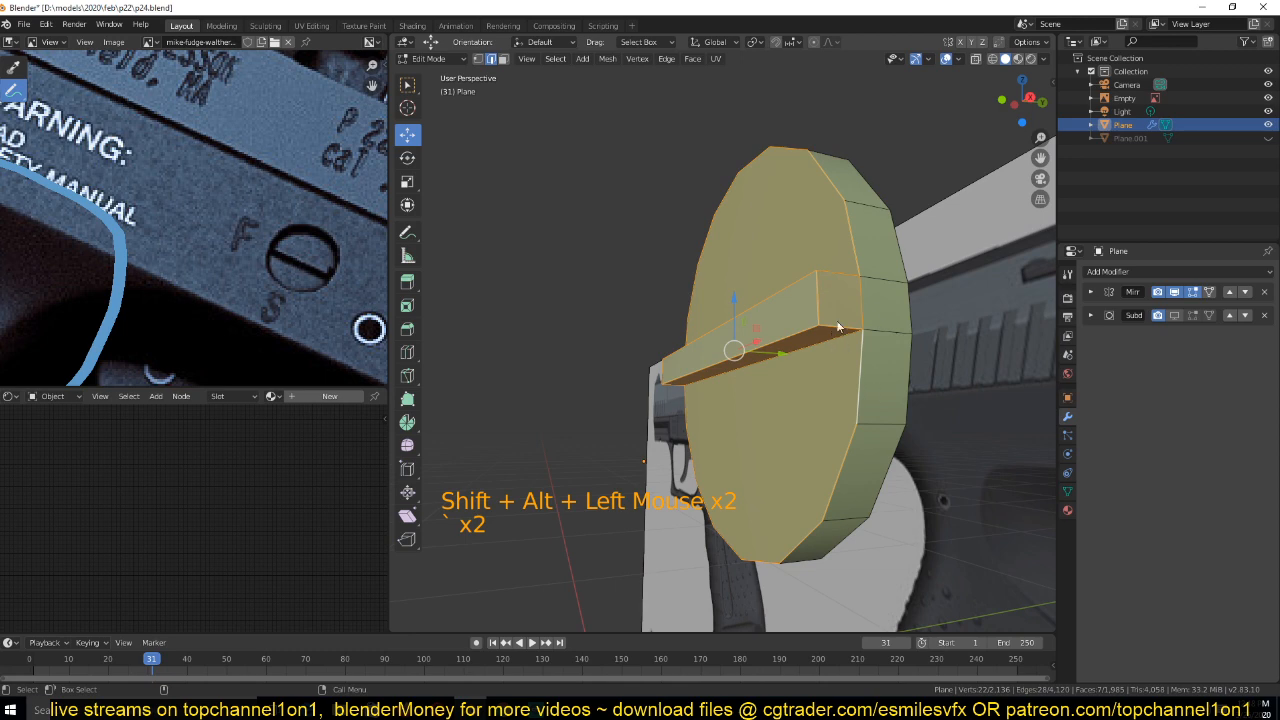
key(ctrl+b)
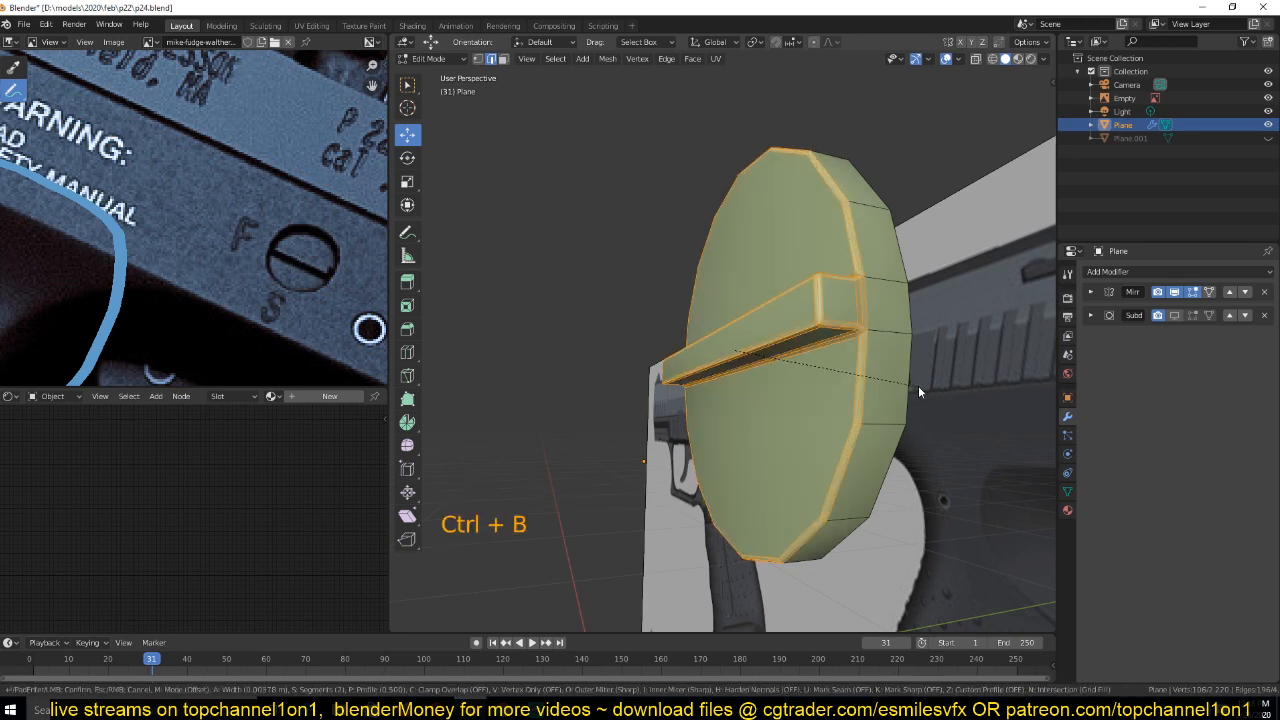
shift+click(917, 386)
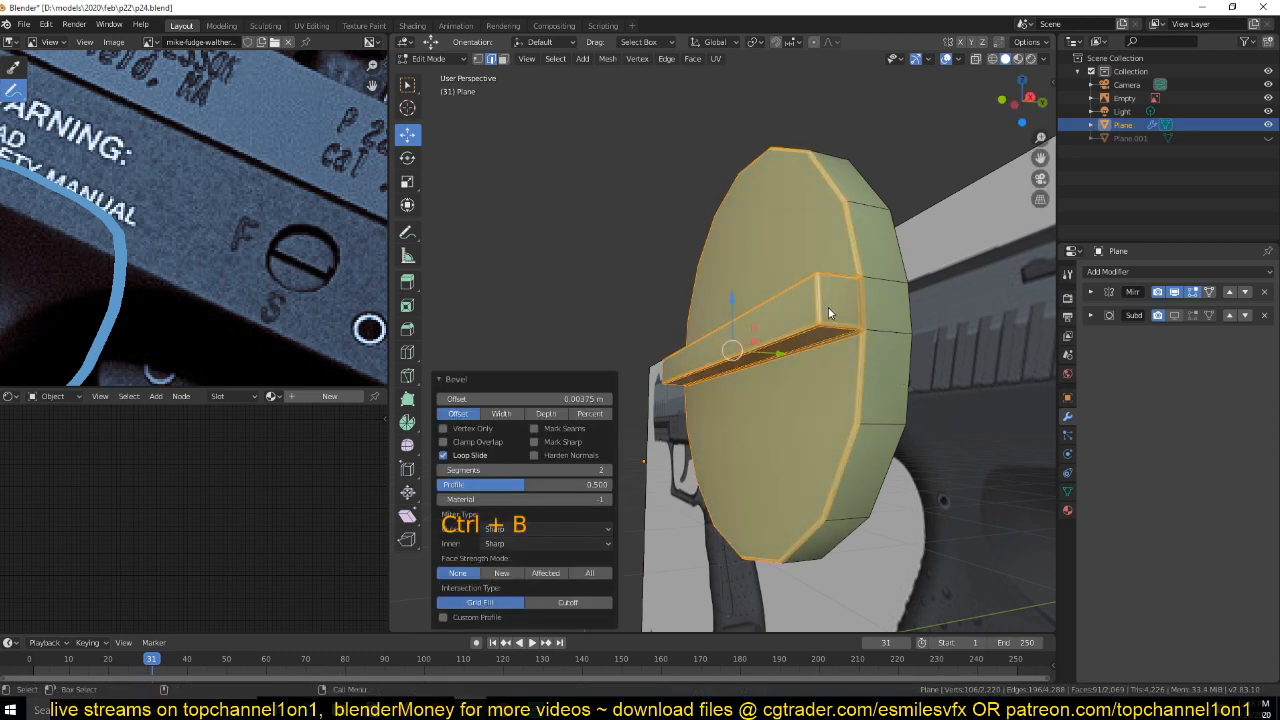
Return to object mode and turn on the Subdivision viewport display to view the smoothed disc and bar
scroll(828, 313, up, 2)
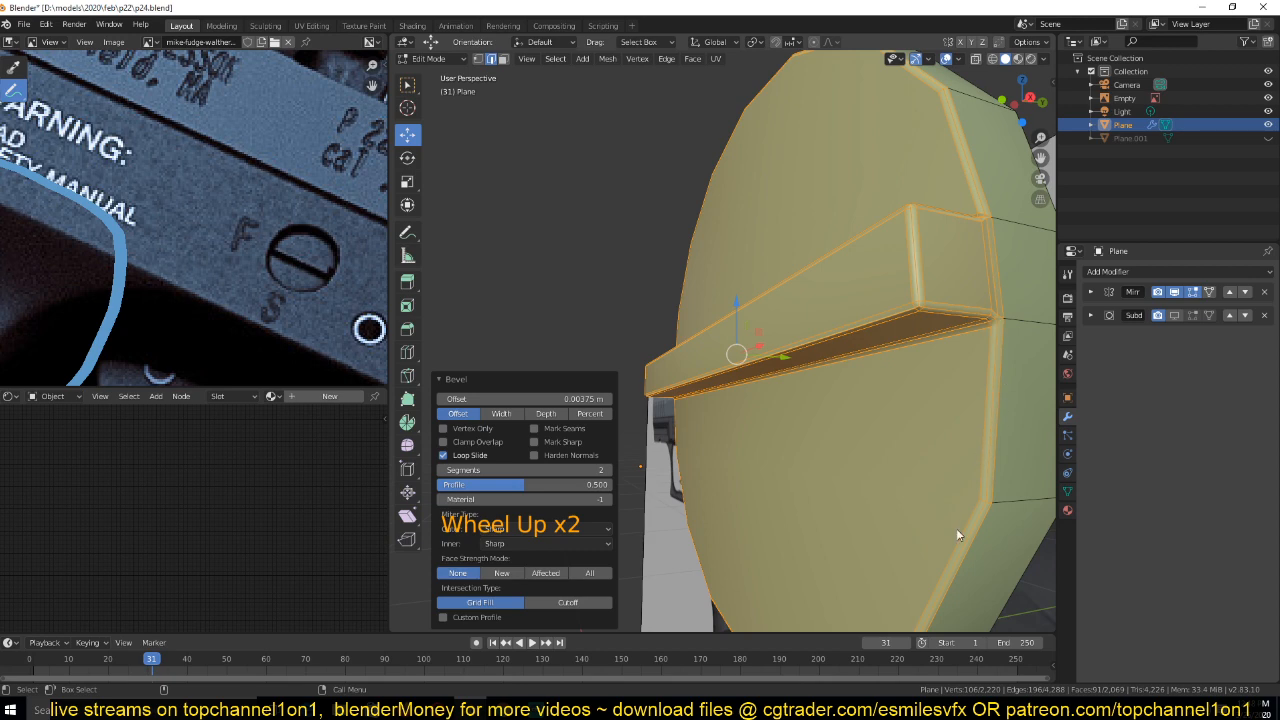
scroll(956, 526, down, 3)
key(Tab)
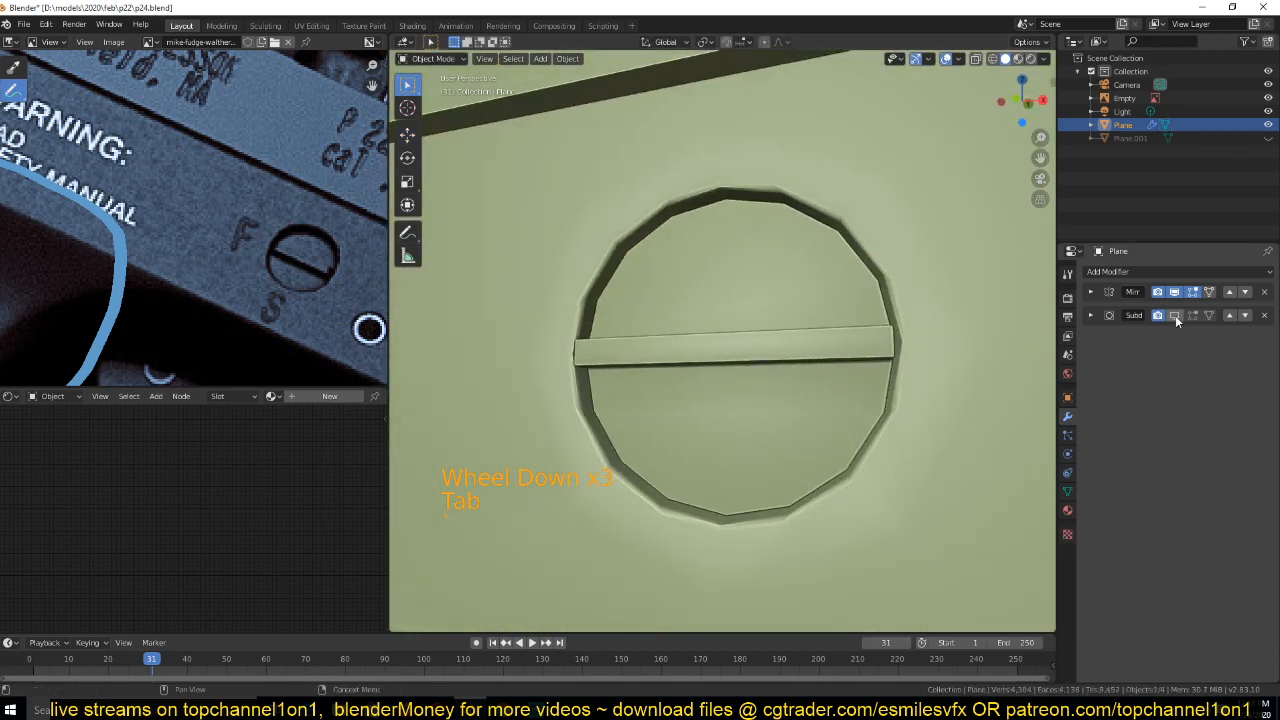
click(877, 313)
scroll(923, 350, down, 6)
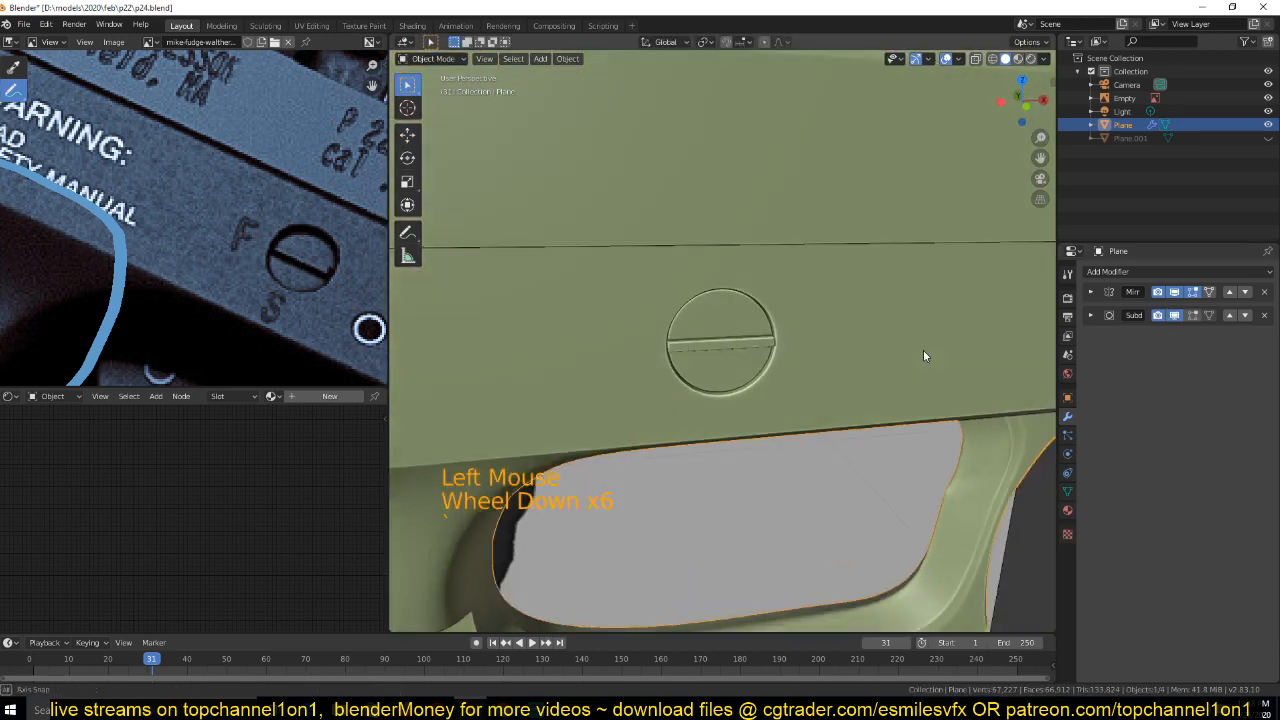
Check the smoothed screw disc and the pistol from several angles and save the file
middle_drag(950, 343, 903, 331)
middle_drag(686, 354, 527, 324)
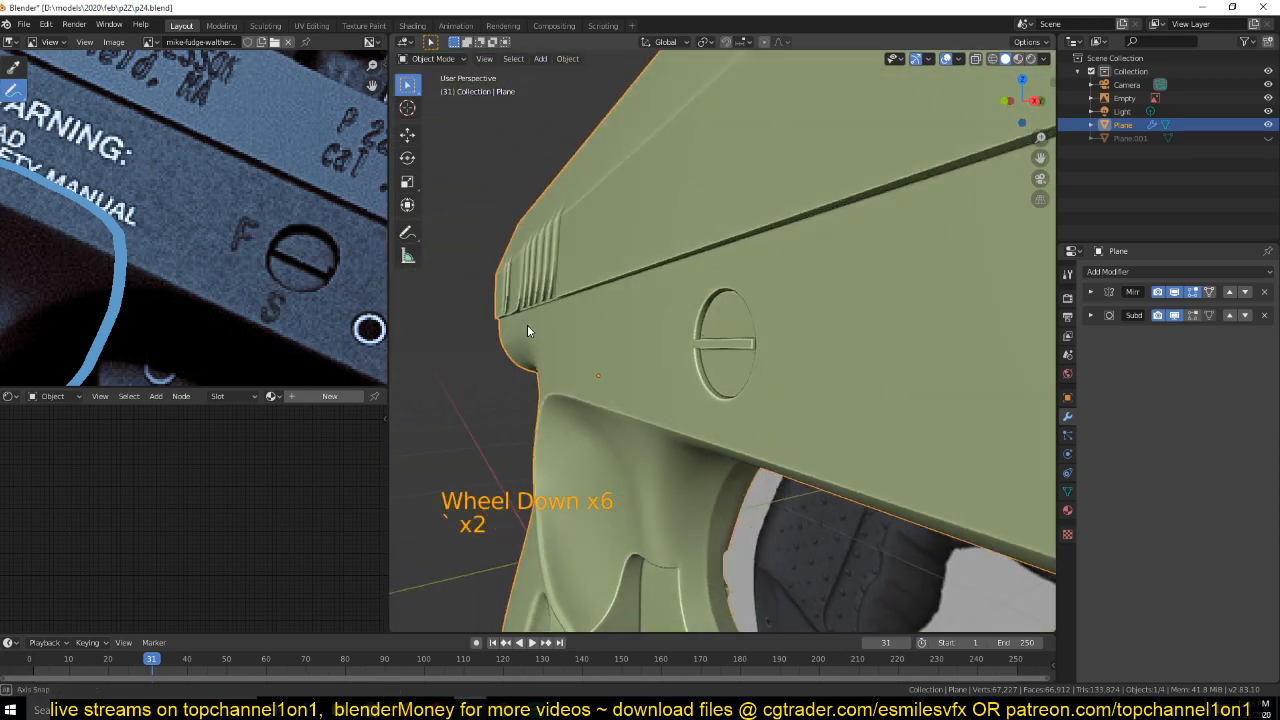
scroll(756, 338, down, 4)
middle_drag(770, 335, 671, 342)
key(ctrl+s)
scroll(790, 320, down, 5)
scroll(250, 255, down, 3)
Mark the small round pins beside the screw disc, at the trigger's top and below the thumb recess on the reference photo
middle_drag(250, 255, 250, 230)
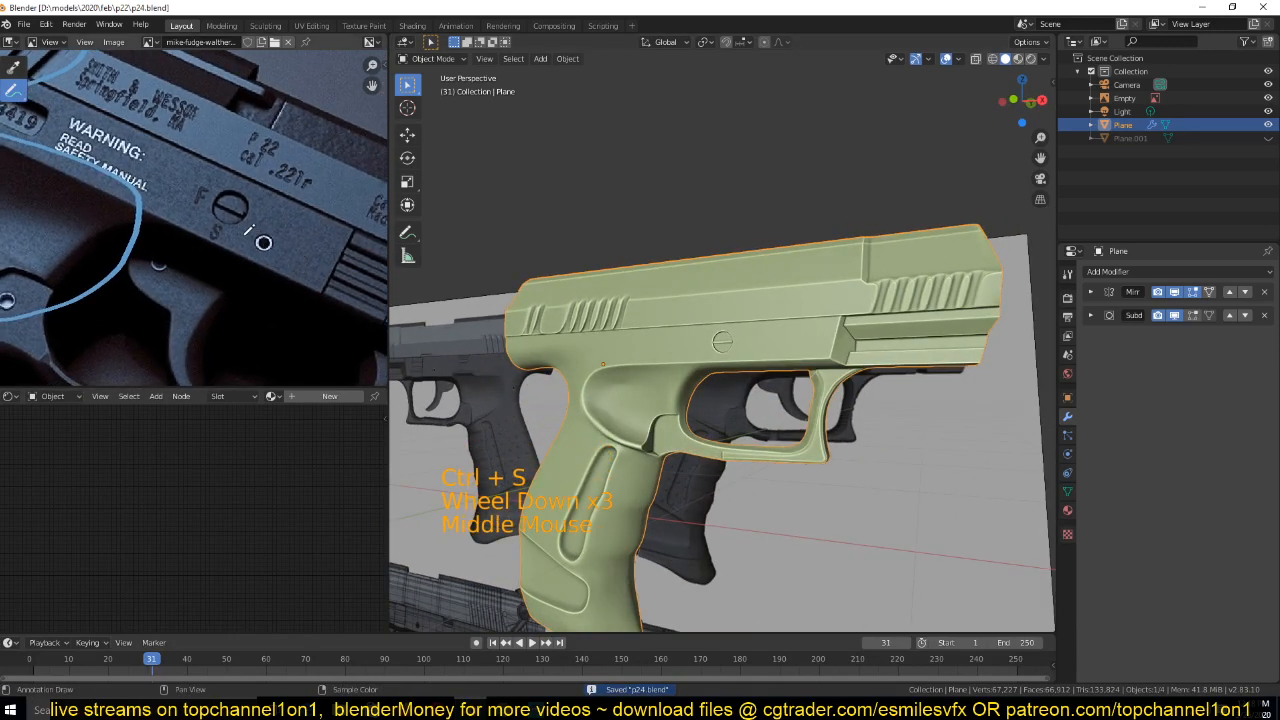
drag(268, 240, 270, 236)
middle_drag(180, 250, 279, 222)
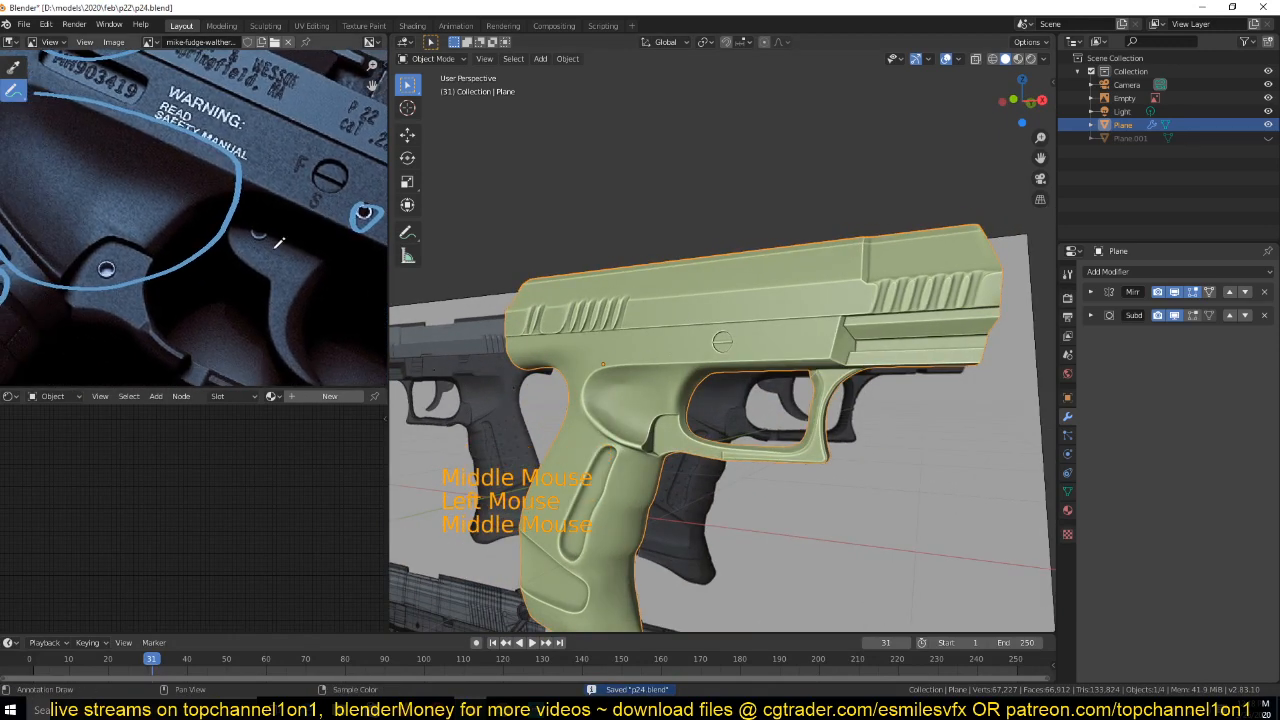
click(265, 234)
drag(103, 252, 102, 280)
scroll(100, 260, down, 4)
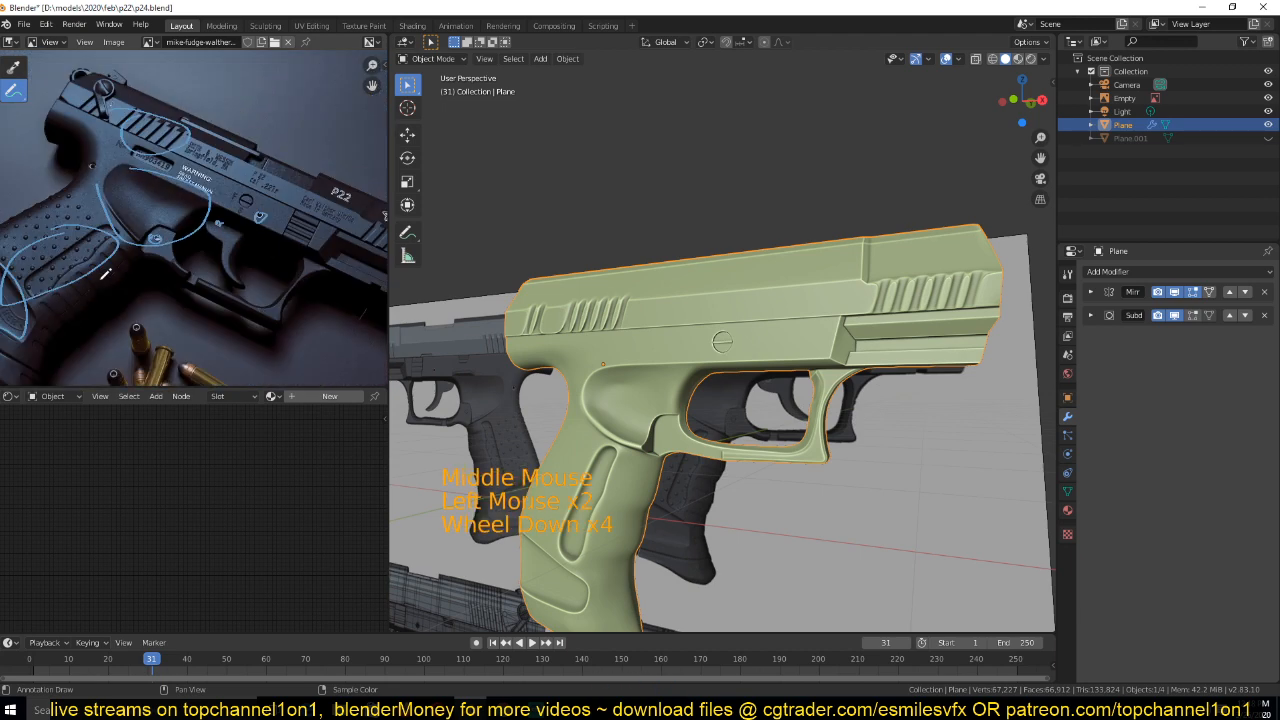
mouse_move(61, 240)
middle_down()
mouse_move(95, 236)
mouse_move(138, 299)
mouse_move(148, 228)
middle_up()
click(102, 300)
Outline the recessed serial-number slot below the rear slide serrations on the reference photo
scroll(102, 297, up, 2)
scroll(143, 275, up, 5)
drag(156, 194, 143, 240)
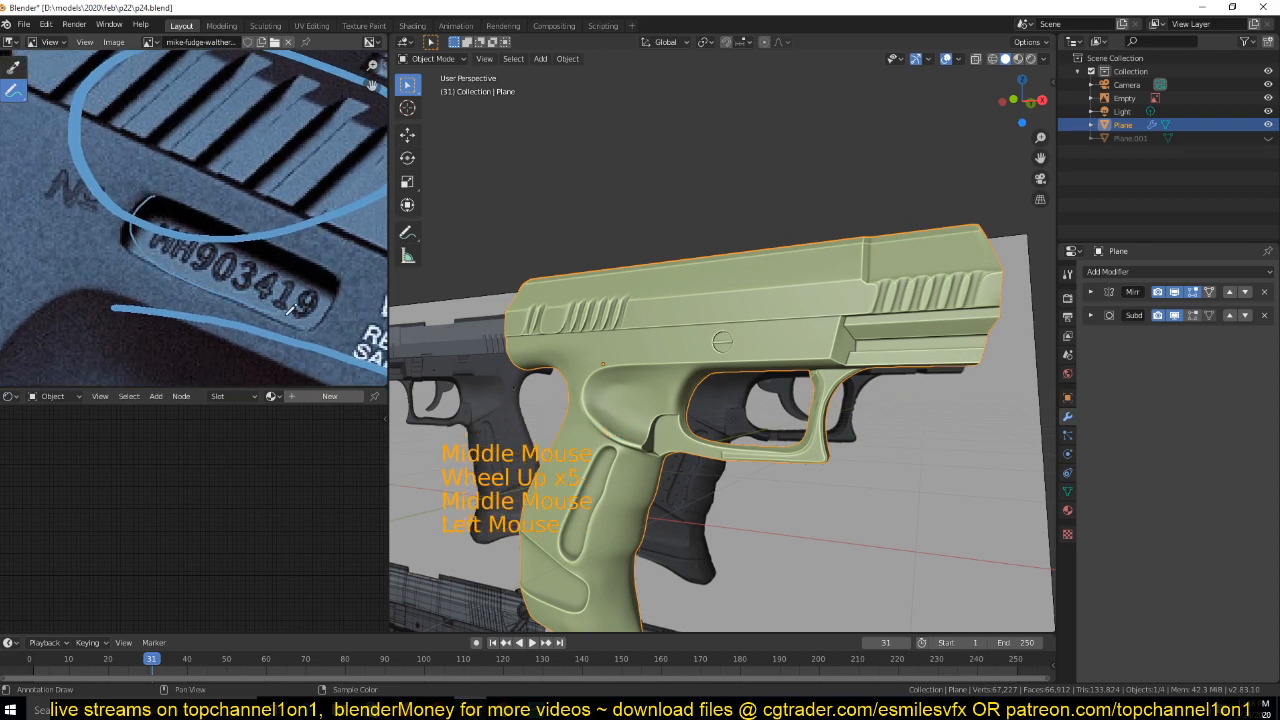
drag(154, 197, 148, 202)
scroll(630, 362, up, 4)
Inspect the pistol body from several sides, save the file and return to the front orthographic view
mouse_move(636, 360)
middle_down()
mouse_move(696, 346)
mouse_move(514, 343)
mouse_move(416, 400)
mouse_move(400, 390)
middle_up()
scroll(207, 300, down, 5)
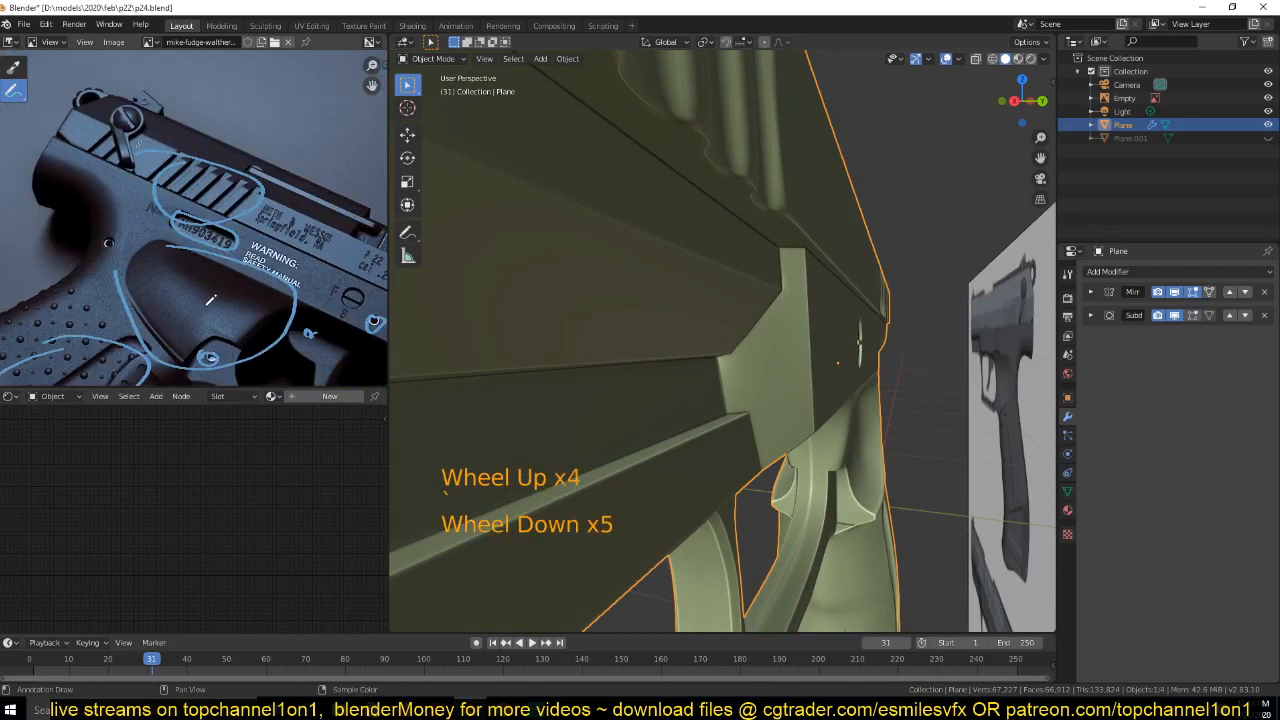
middle_drag(238, 300, 125, 228)
scroll(125, 228, down, 4)
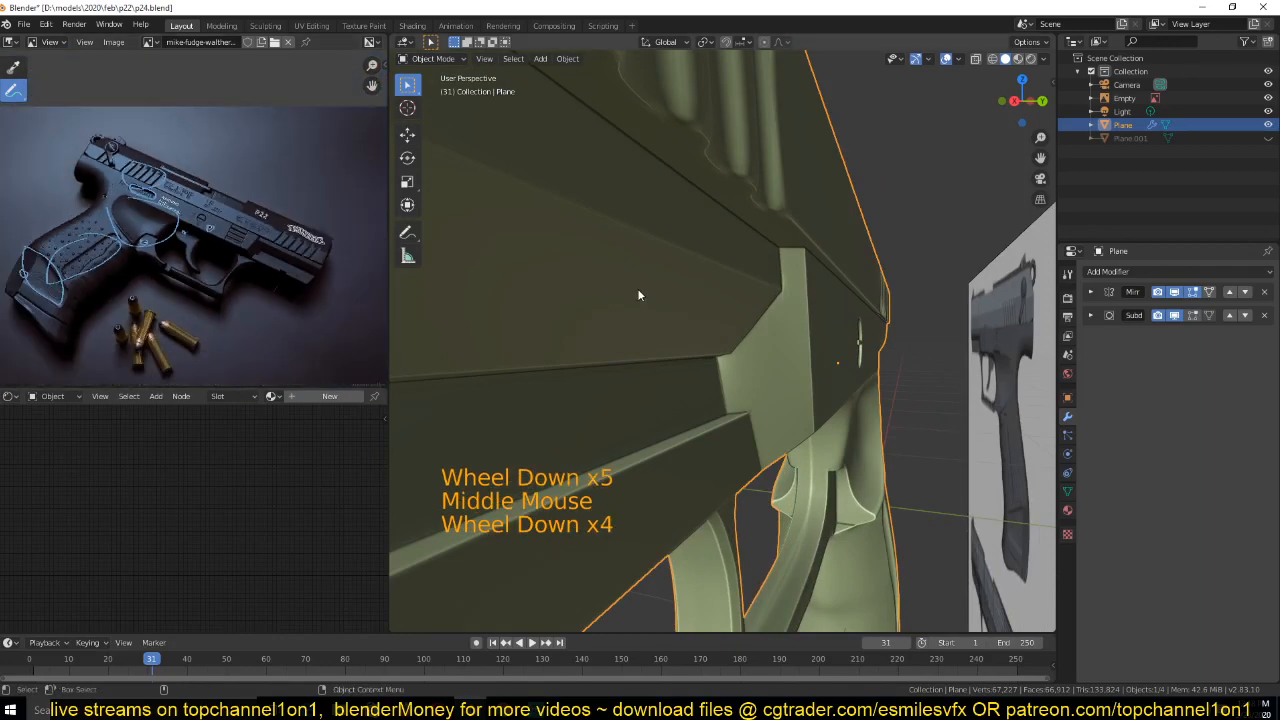
middle_drag(637, 290, 820, 324)
middle_drag(680, 316, 771, 323)
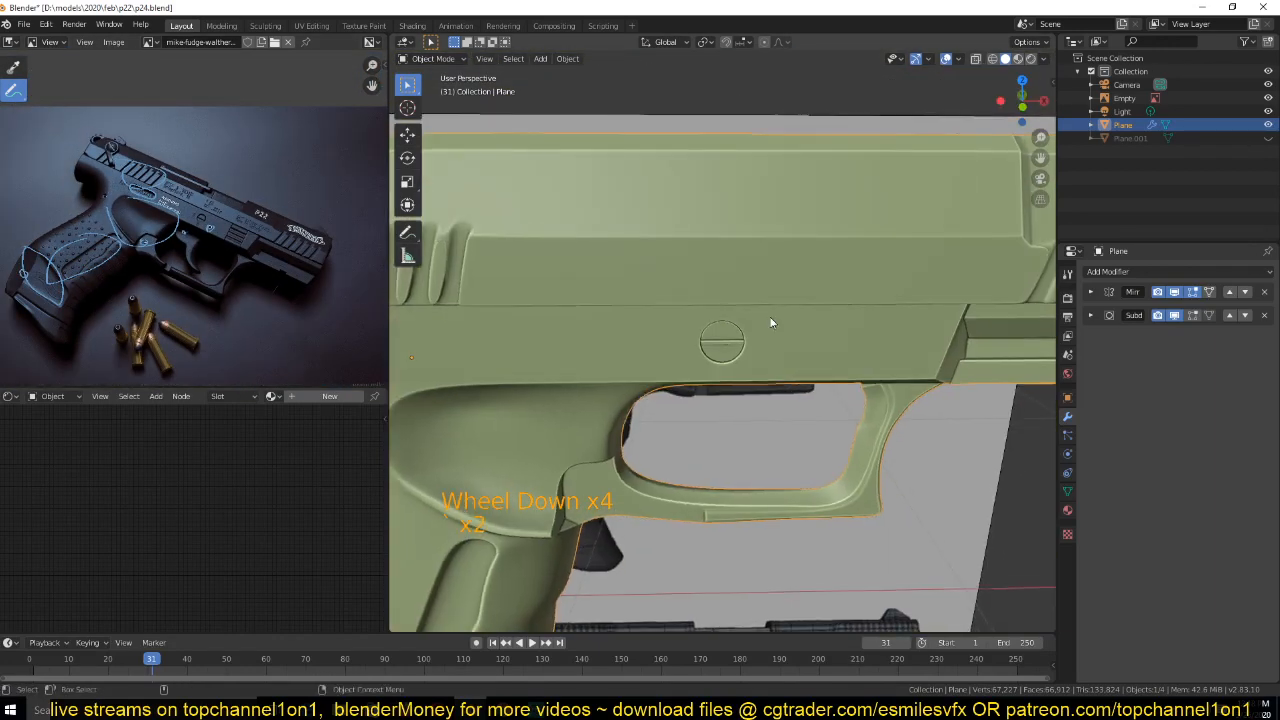
middle_drag(700, 304, 808, 308)
key(ctrl+s)
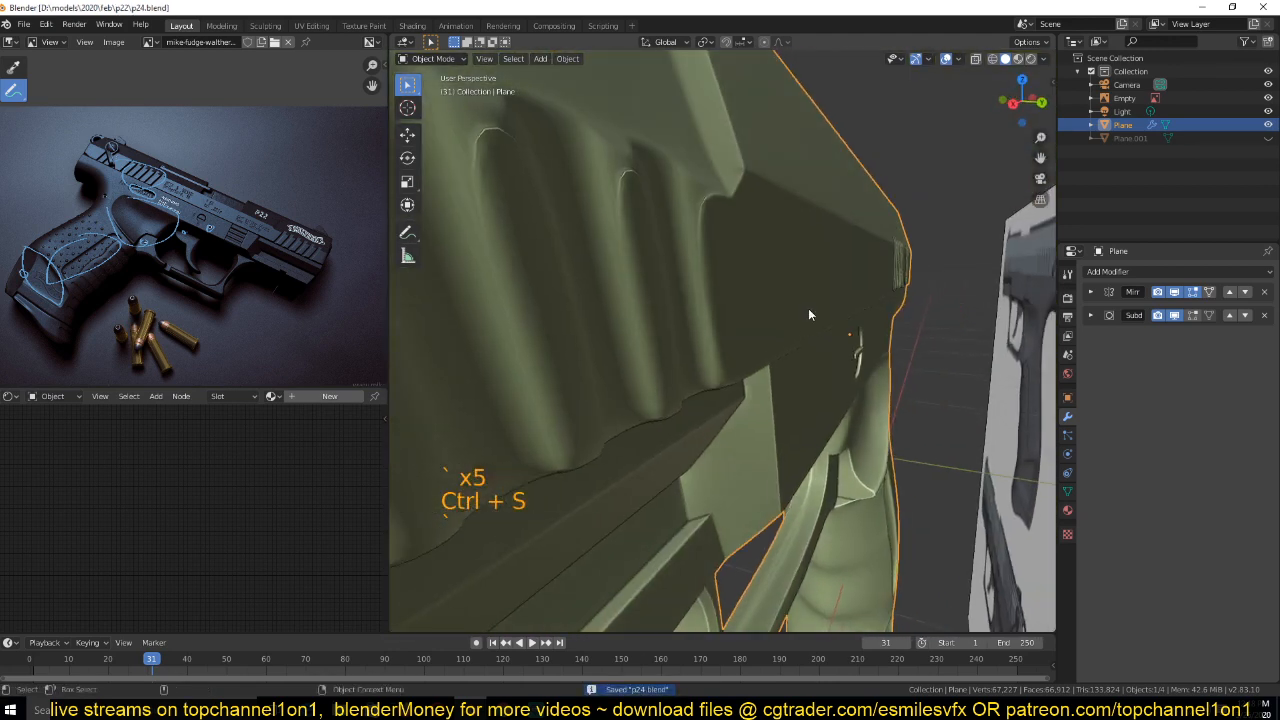
key(ctrl+s)
click(809, 316)
key(KP_1)
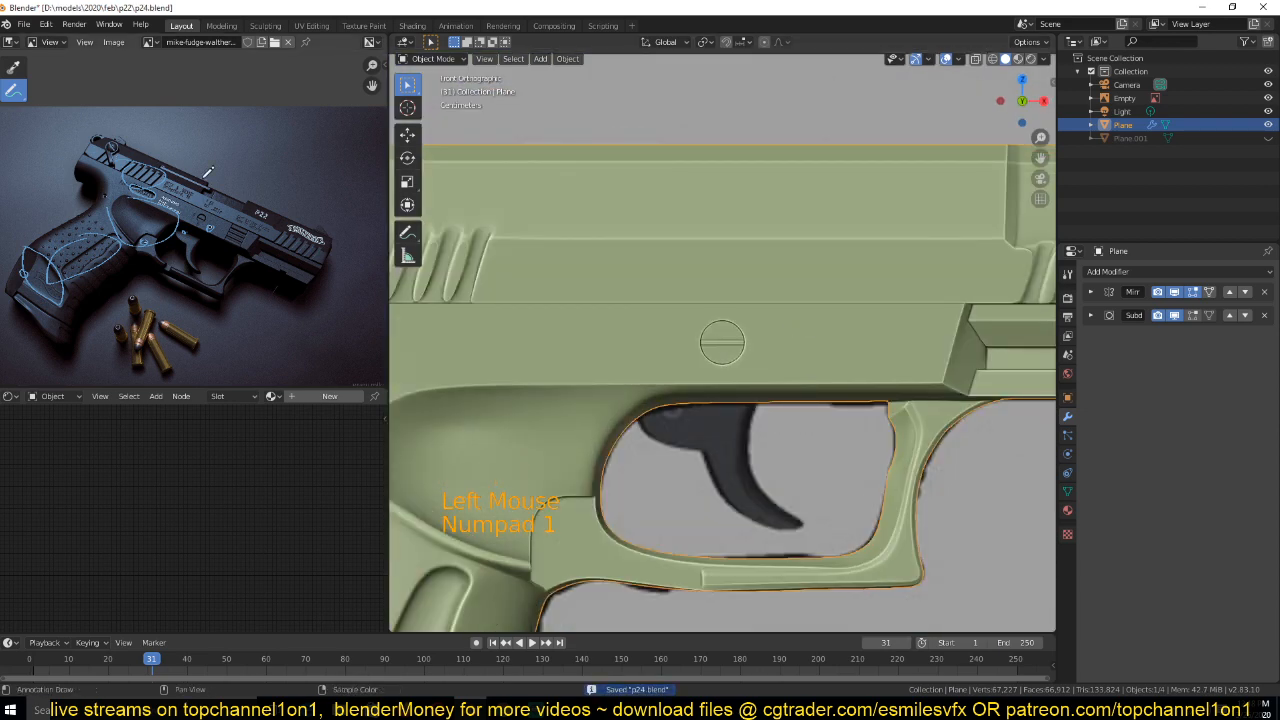
Annotate the screw disc and the ribbed block ahead of it on the reference photo, and save the file
scroll(200, 217, up, 5)
drag(236, 197, 229, 224)
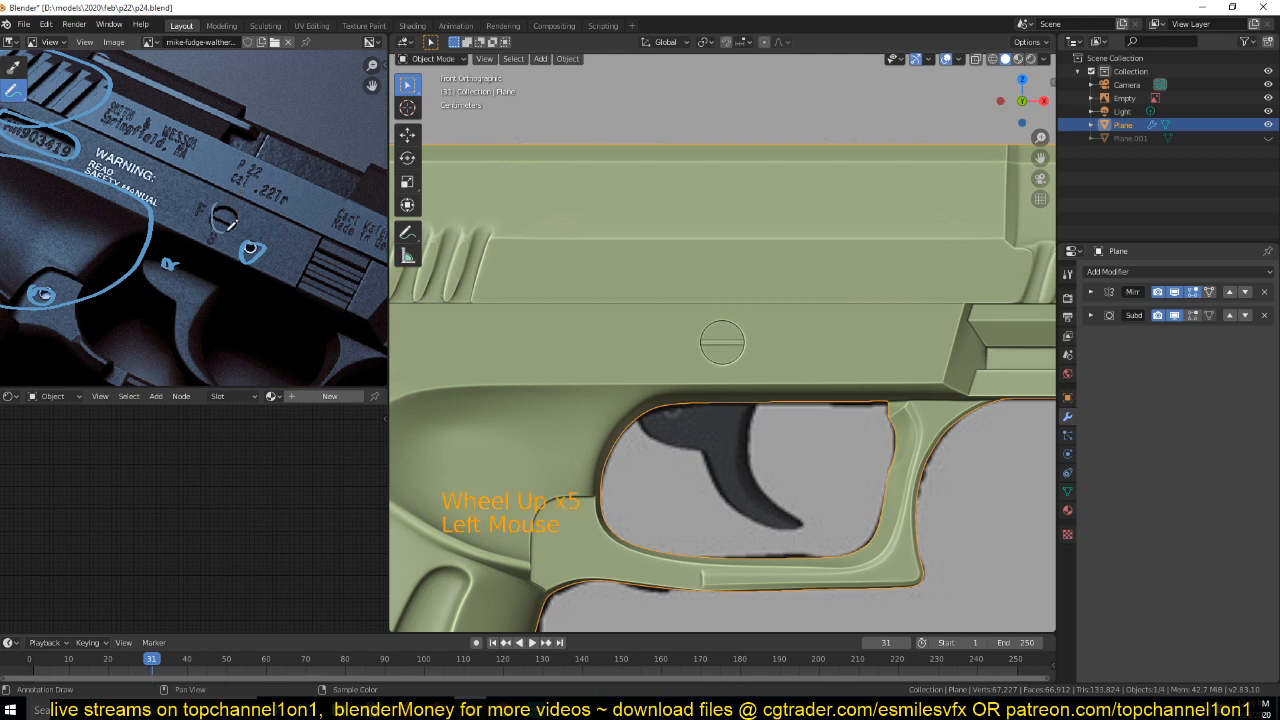
middle_drag(182, 229, 188, 268)
scroll(188, 268, down, 3)
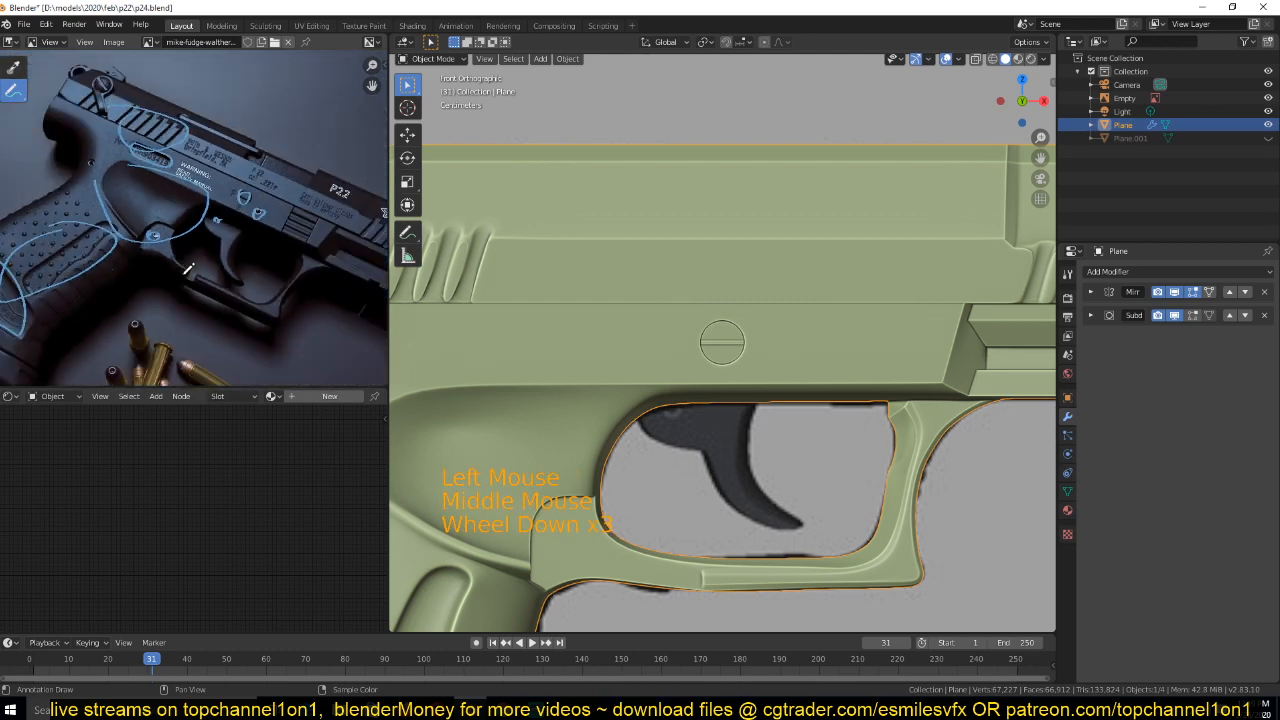
mouse_move(298, 211)
mouse_down()
mouse_move(288, 232)
mouse_move(315, 223)
mouse_up()
scroll(548, 325, down, 4)
shift+middle_drag(551, 326, 612, 236)
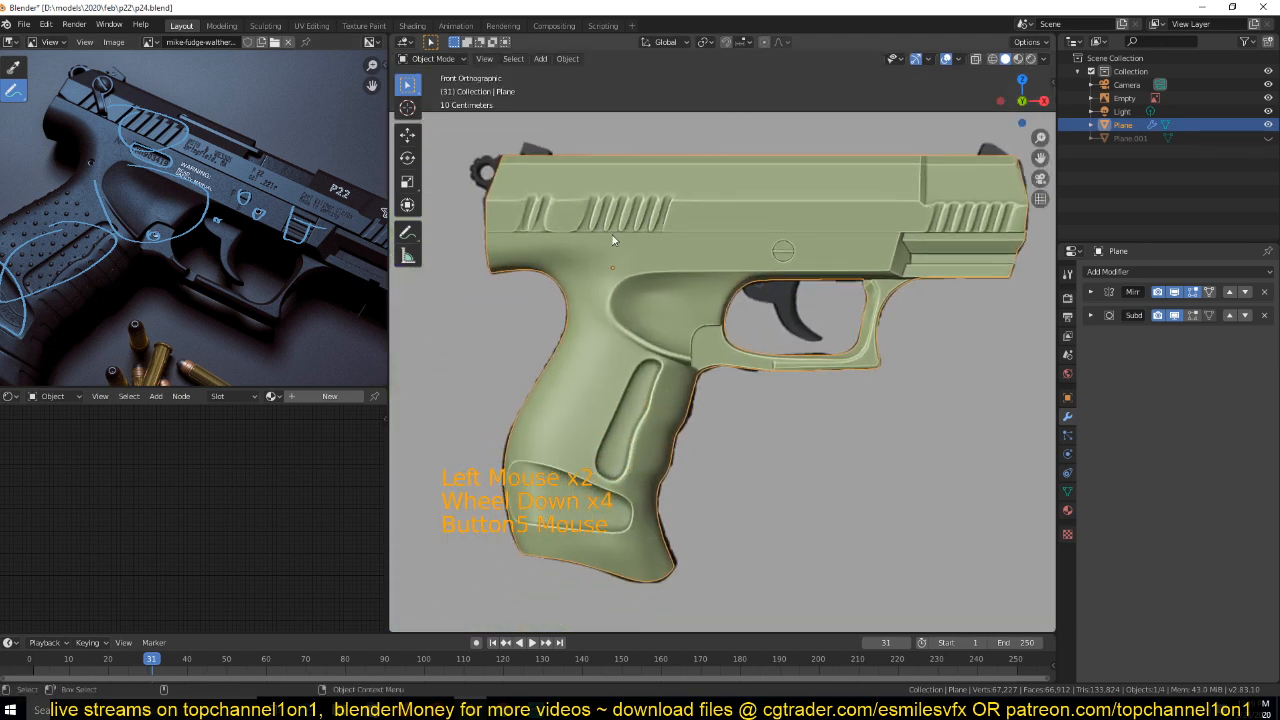
scroll(617, 285, up, 3)
key(ctrl+s)
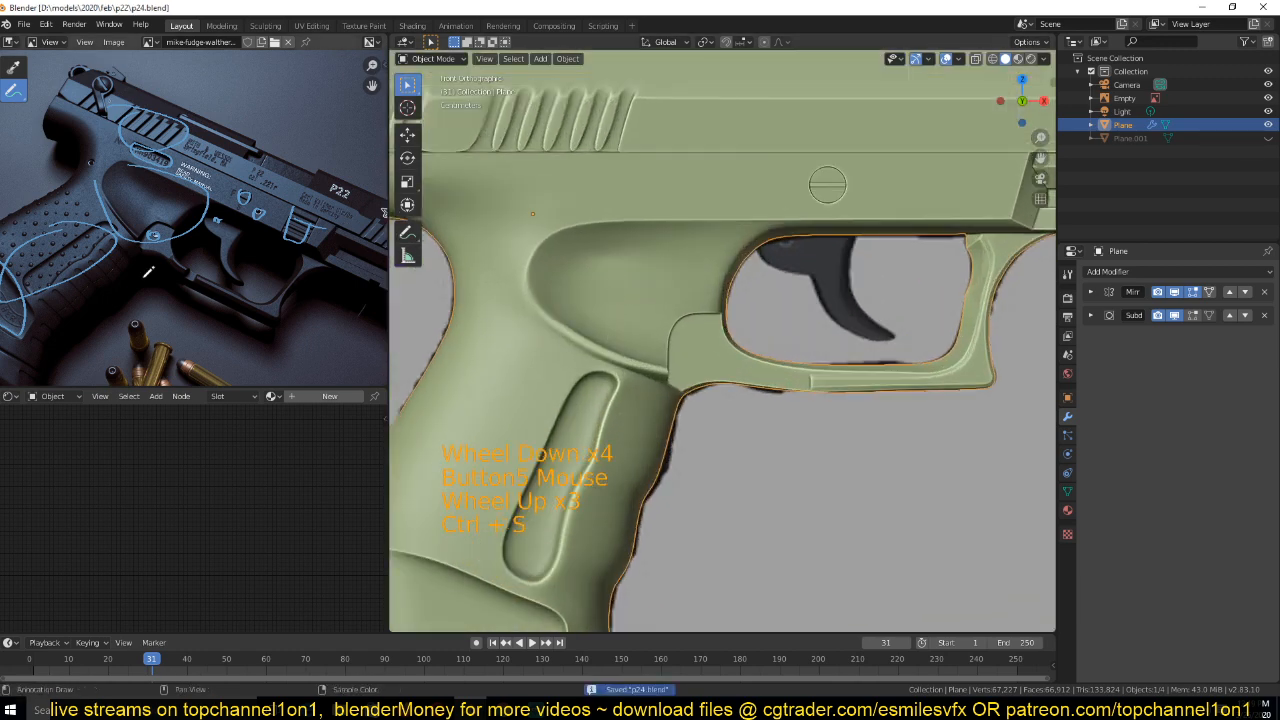
Mark a small stud and a larger stud on the textured grip in the reference photo
middle_drag(78, 243, 183, 253)
scroll(170, 248, up, 4)
middle_drag(79, 215, 194, 170)
drag(177, 190, 170, 198)
middle_drag(170, 198, 207, 237)
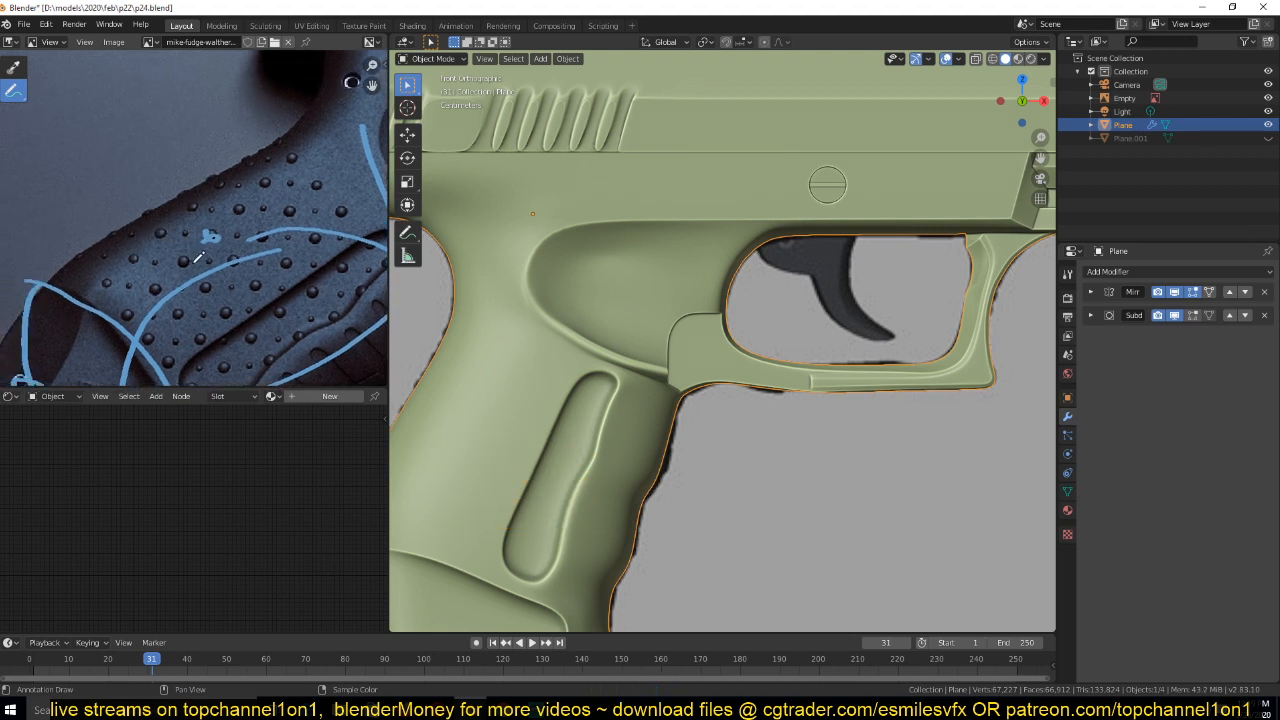
middle_drag(176, 258, 206, 248)
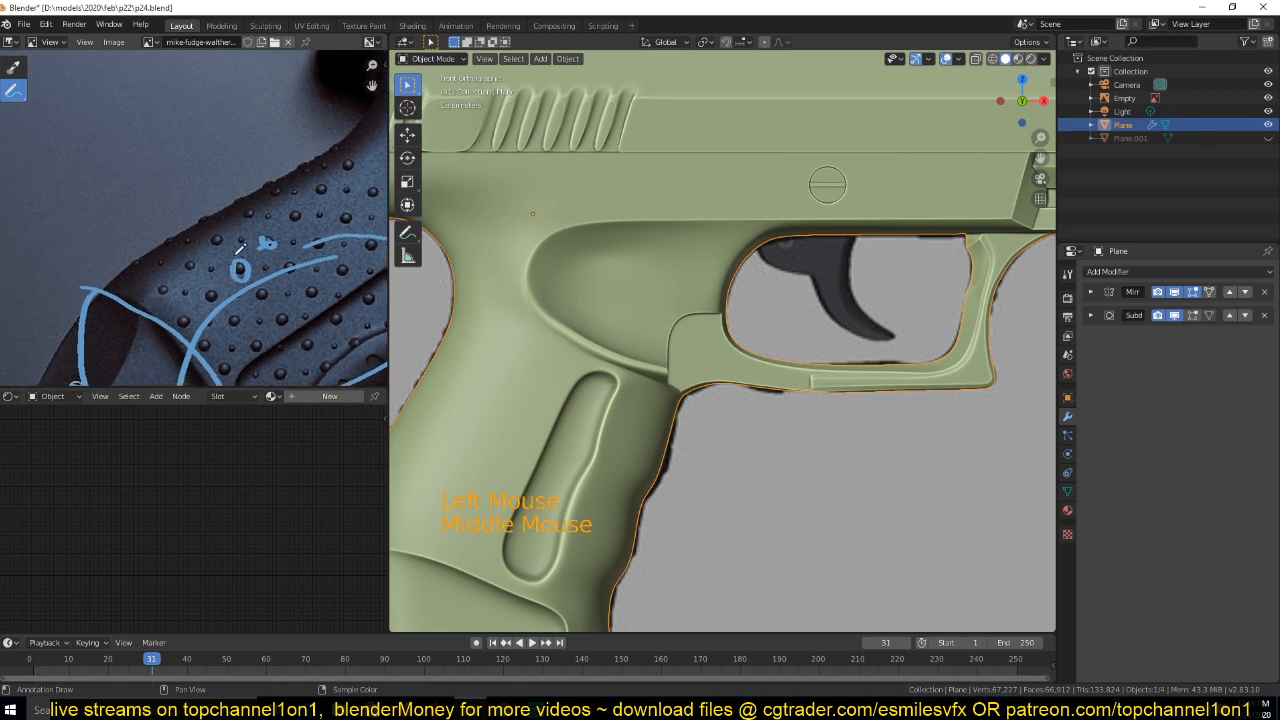
Trace the bumpy outline that the studs form along the grip's back edge on the reference photo
scroll(205, 243, up, 3)
drag(158, 251, 193, 228)
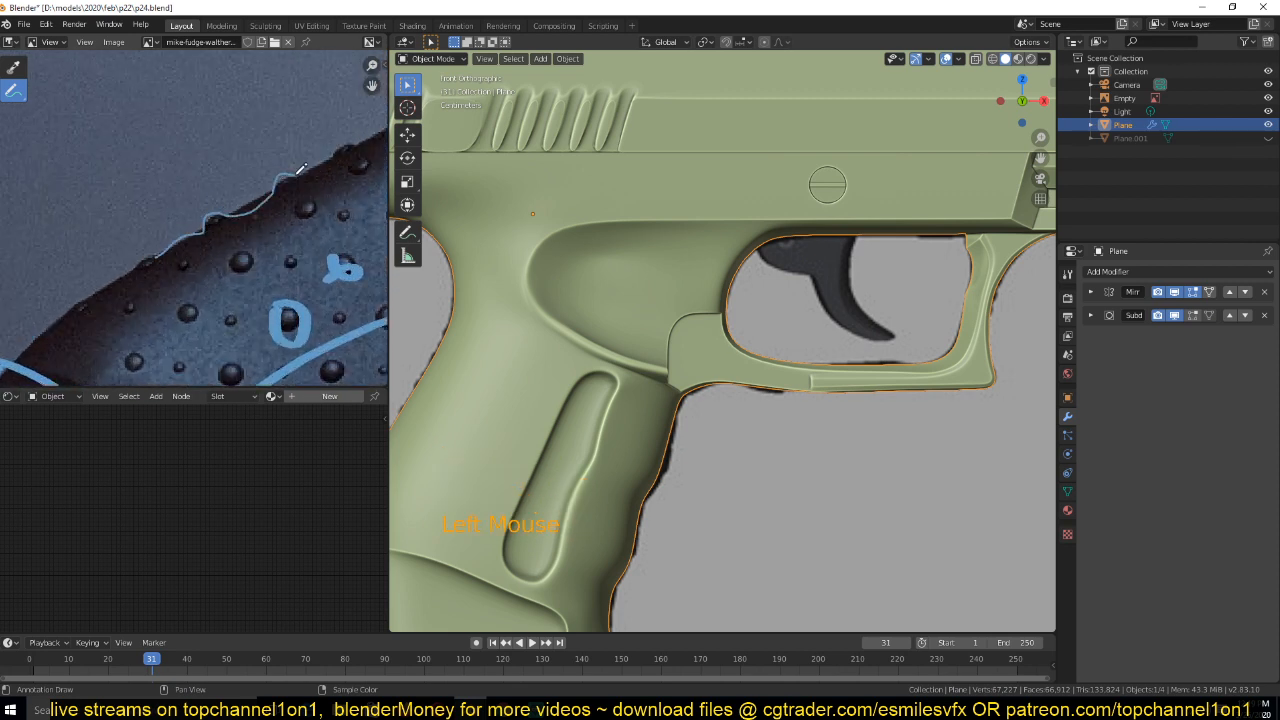
drag(367, 134, 170, 244)
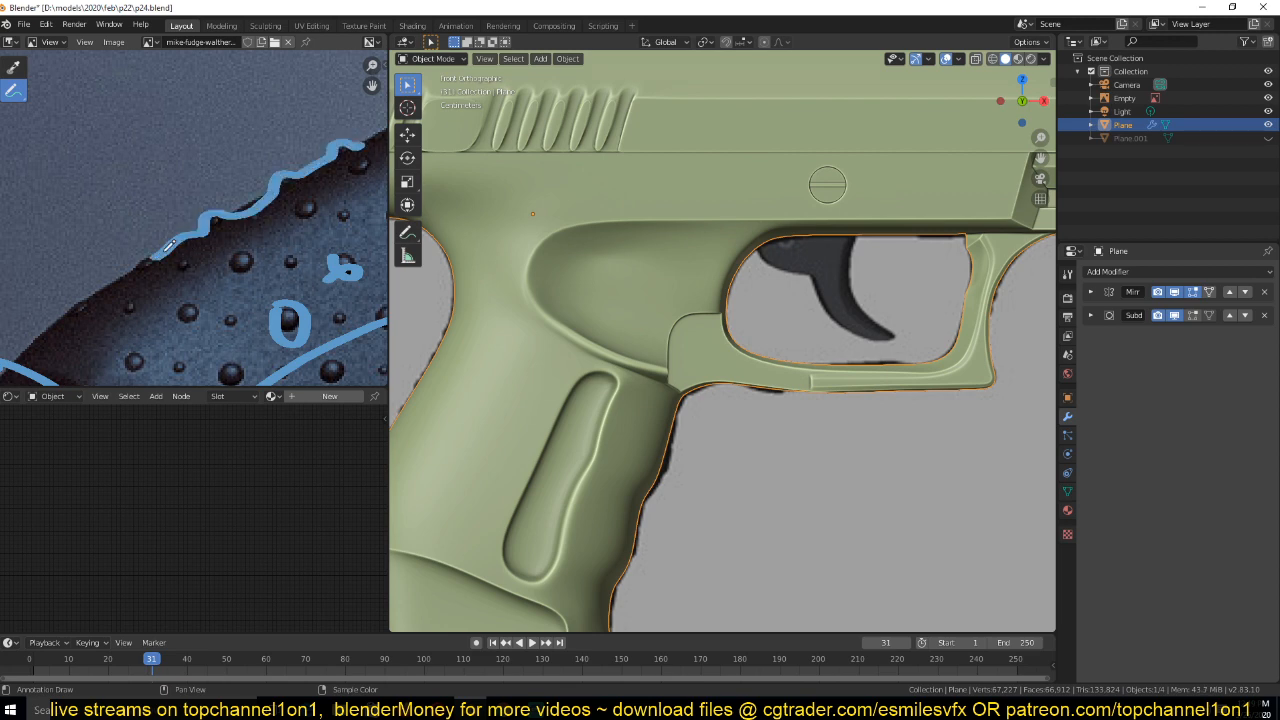
scroll(130, 276, down, 2)
middle_drag(128, 298, 118, 282)
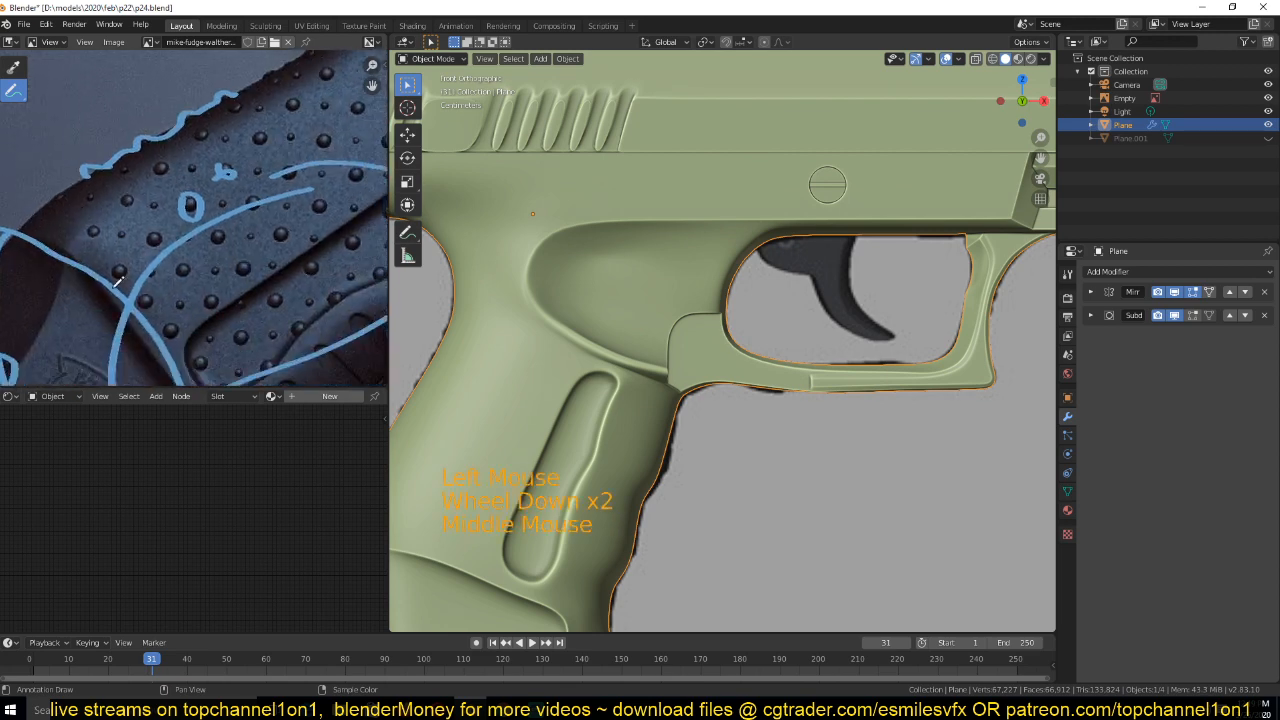
scroll(97, 266, up, 2)
middle_drag(22, 180, 171, 235)
click(158, 179)
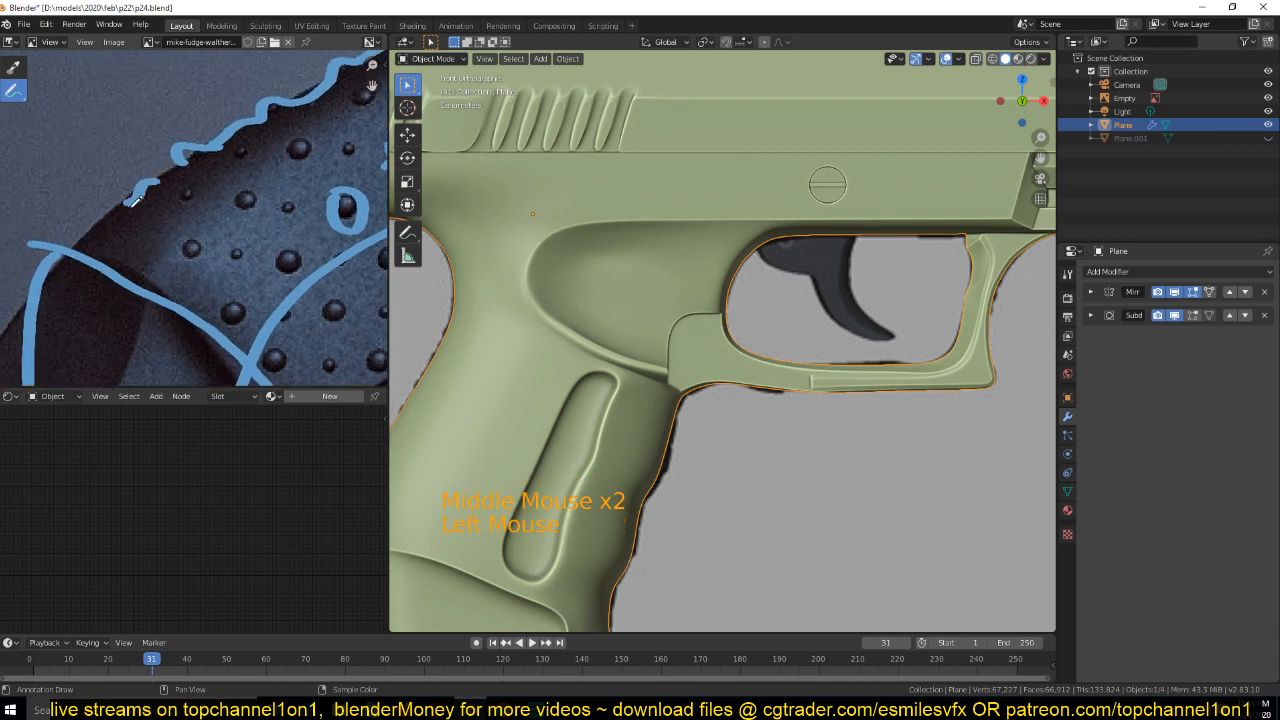
Mark a spot inside the long inset groove of the grip on the reference photo
scroll(183, 161, down, 5)
middle_drag(183, 165, 155, 295)
scroll(155, 295, up, 4)
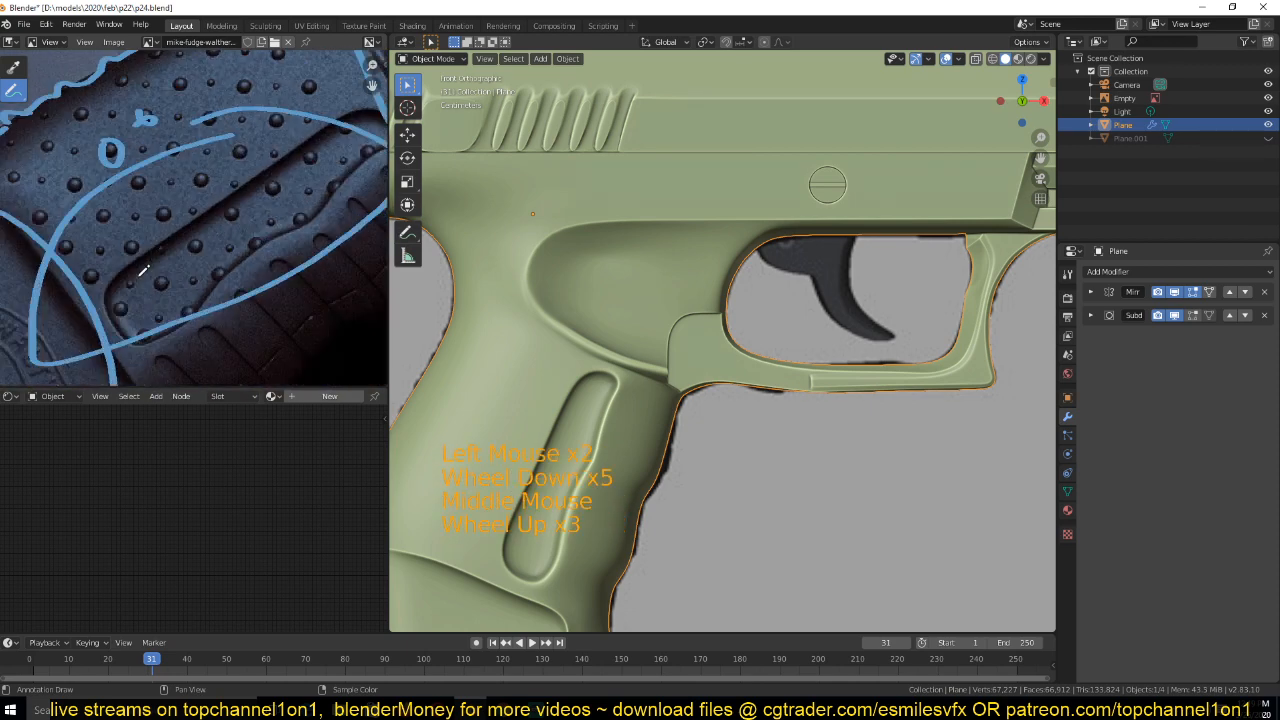
click(198, 246)
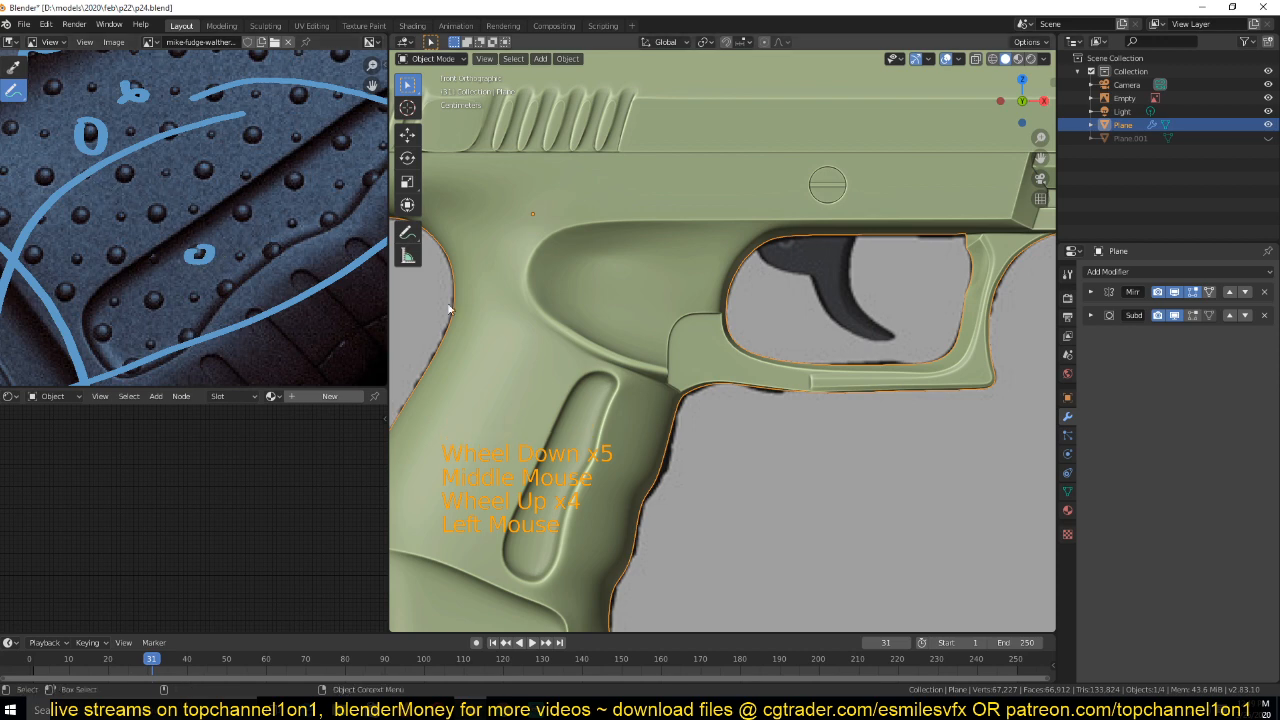
Examine the layout of the grip studs and side details in the blueprint views and the reference photo
scroll(282, 348, down, 9)
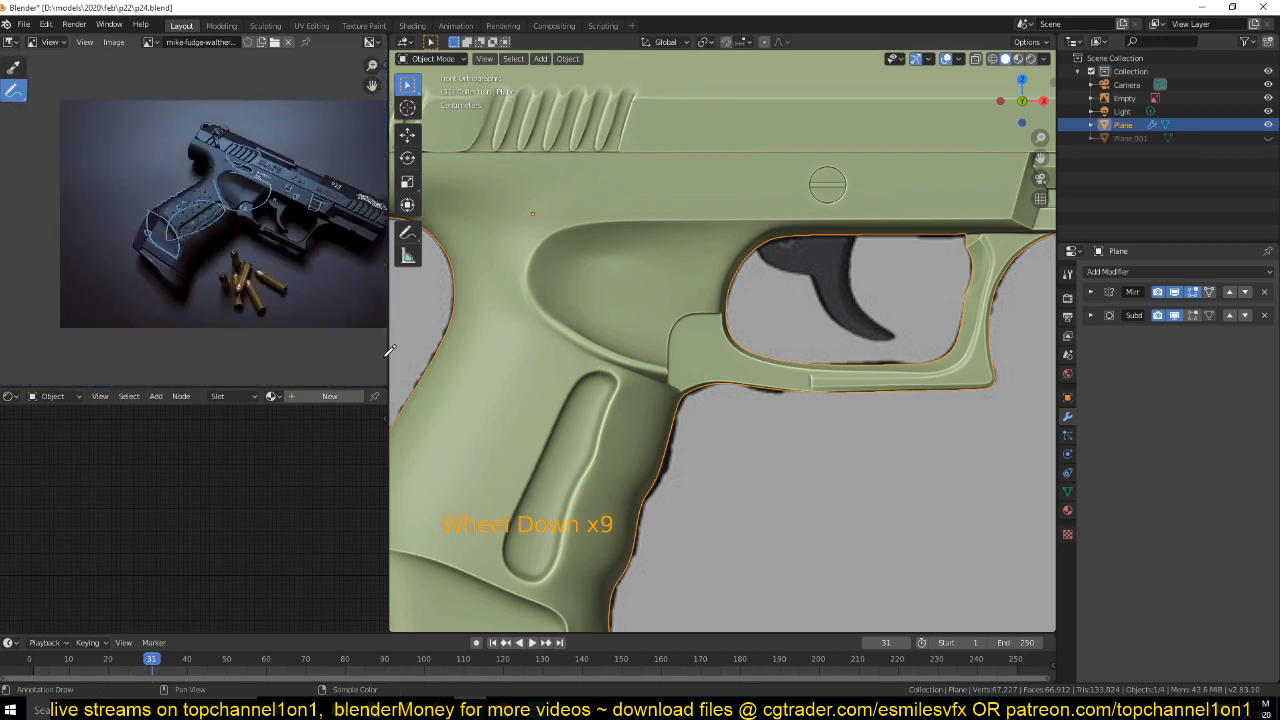
scroll(545, 390, down, 10)
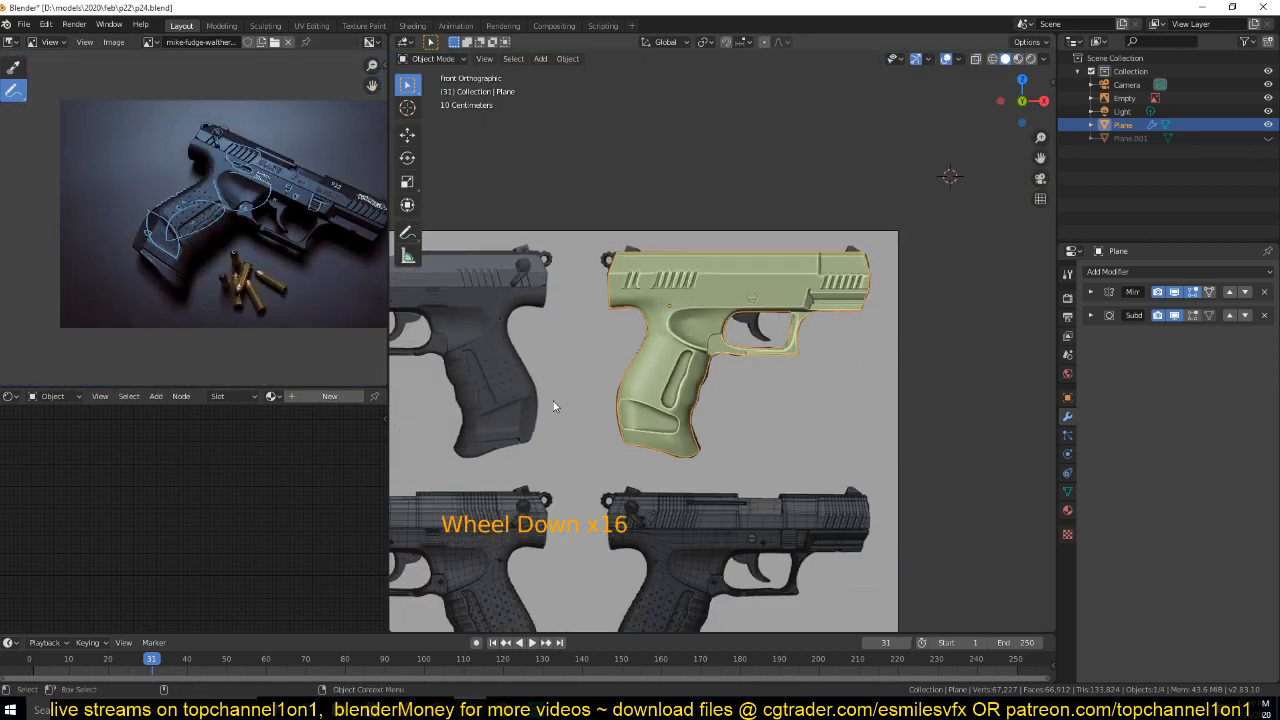
scroll(650, 420, up, 11)
middle_click(743, 247)
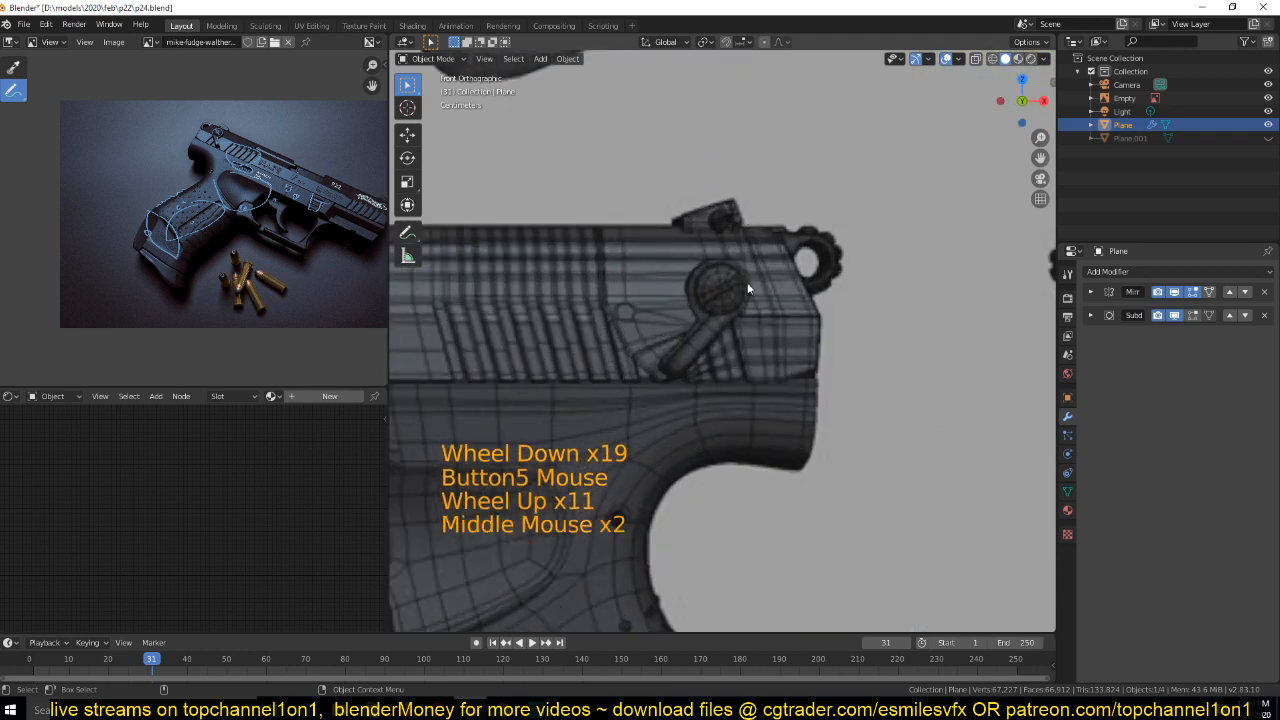
scroll(720, 320, down, 2)
scroll(770, 355, up, 4)
middle_click(793, 437)
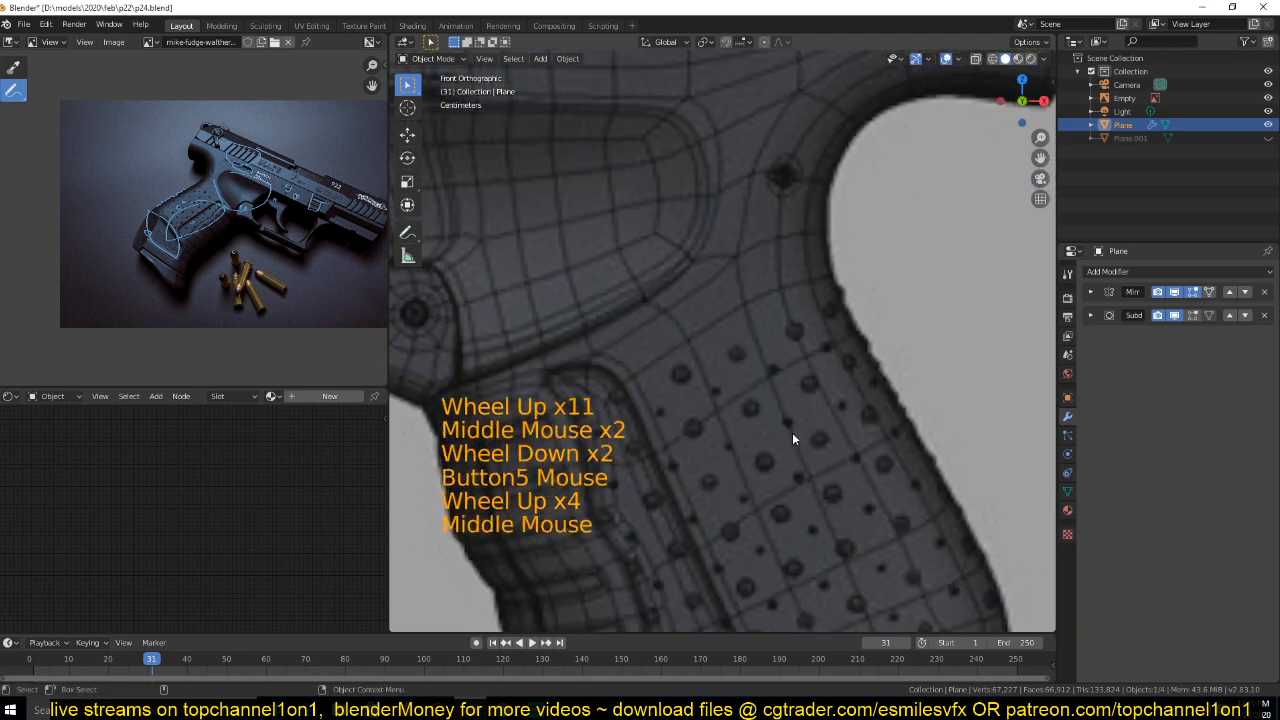
scroll(746, 344, down, 1)
scroll(763, 410, up, 5)
scroll(779, 405, down, 5)
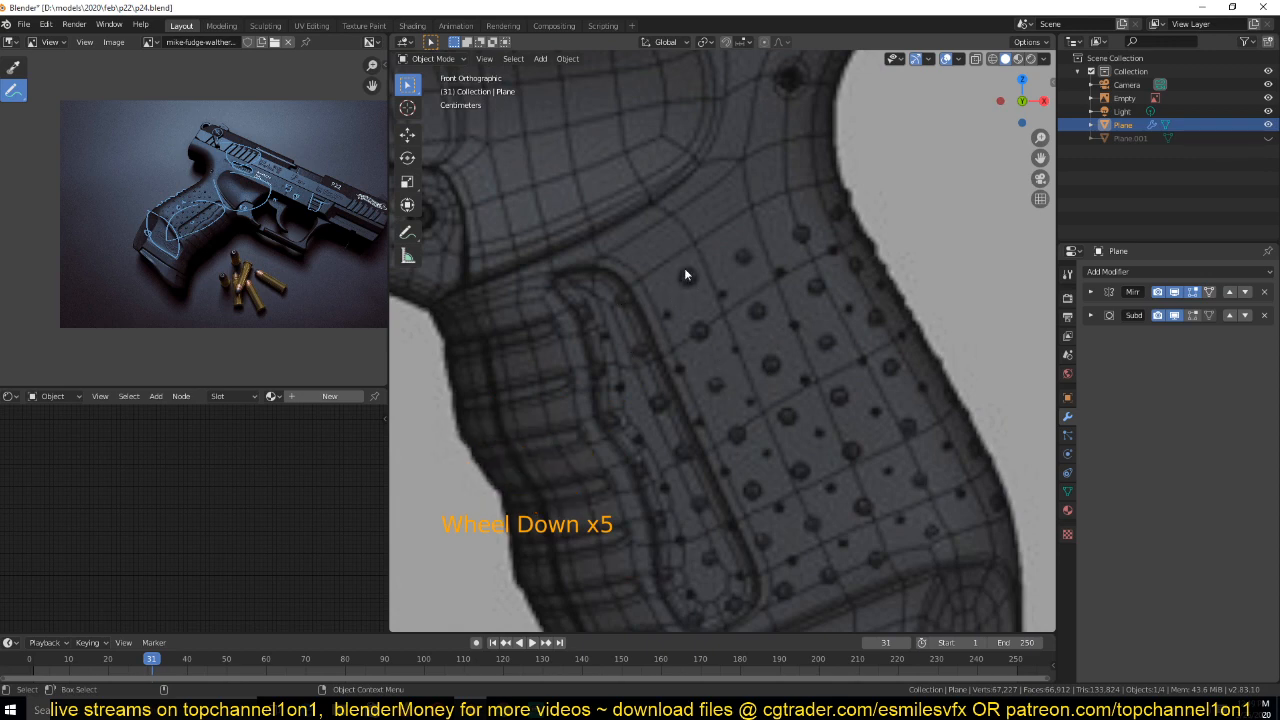
scroll(152, 218, up, 12)
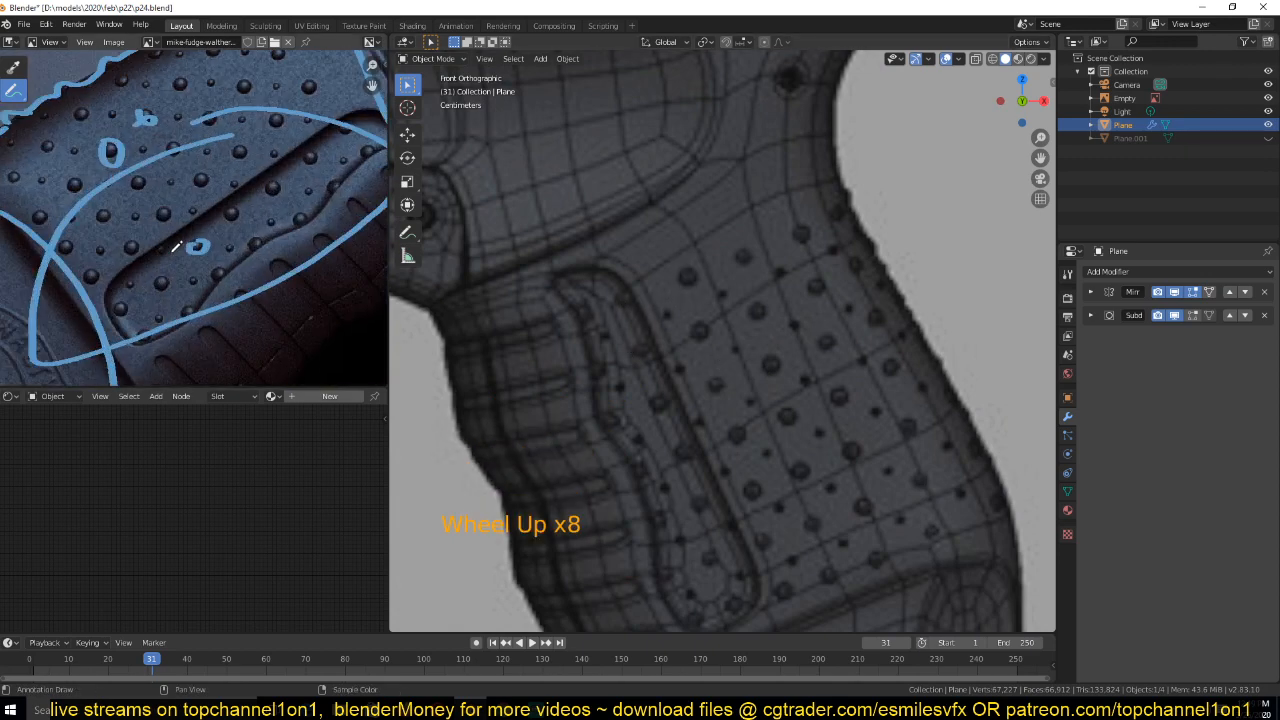
scroll(744, 330, down, 10)
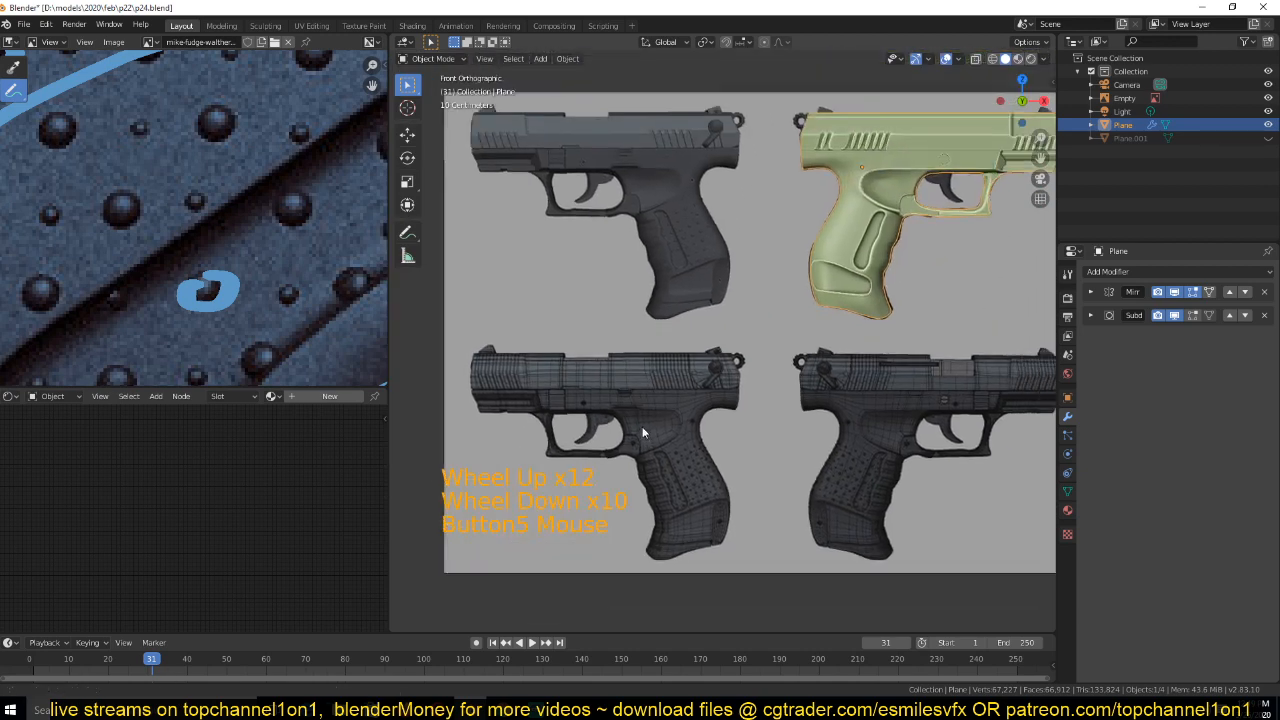
Enter Edit Mode on the pistol, reveal all hidden geometry and clear the selection
scroll(625, 455, up, 5)
key(Tab)
scroll(749, 382, up, 4)
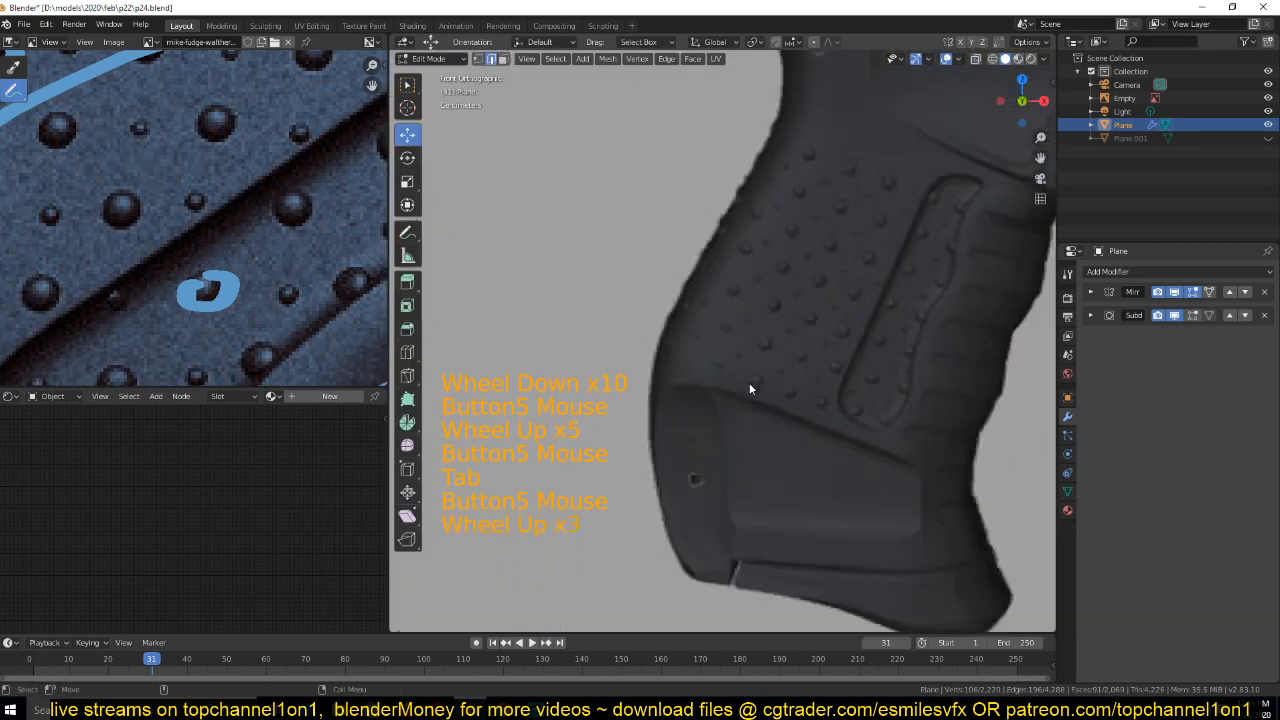
scroll(750, 388, down, 4)
key(Tab)
key(Tab)
key(alt+h)
scroll(777, 370, up, 4)
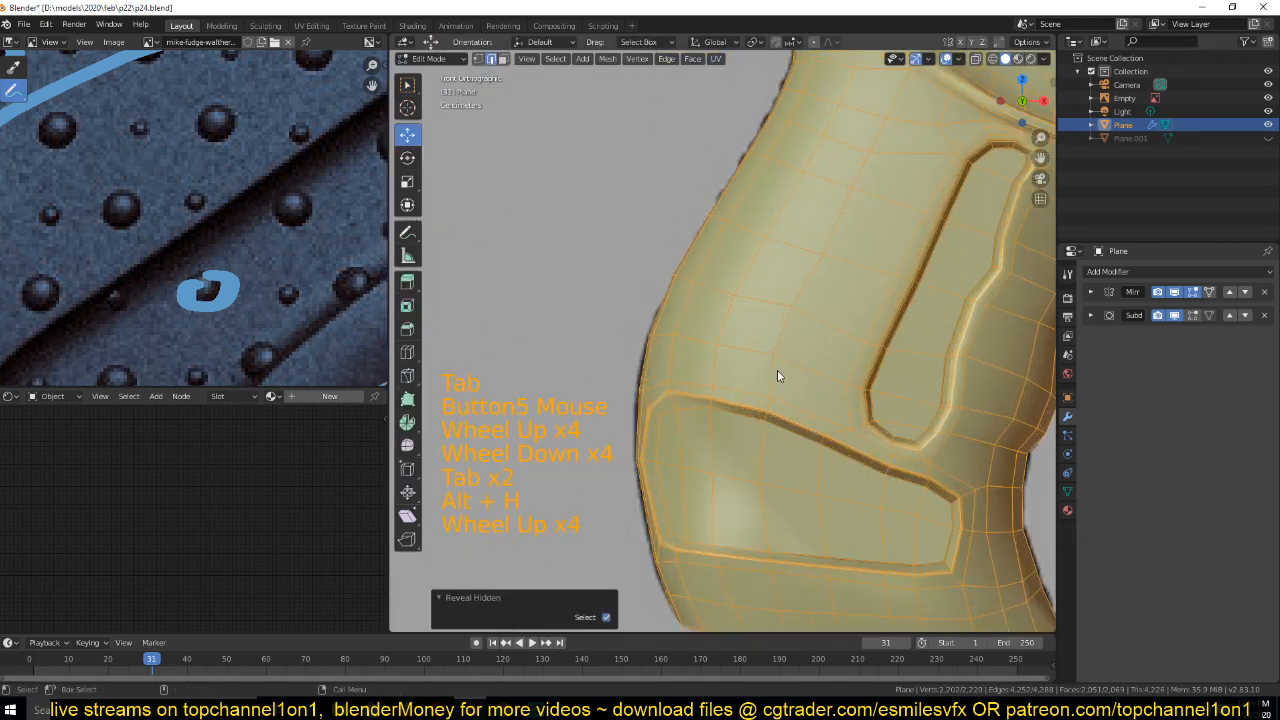
key(alt+a)
key(1)
click(802, 322)
key(ctrl+shift+b)
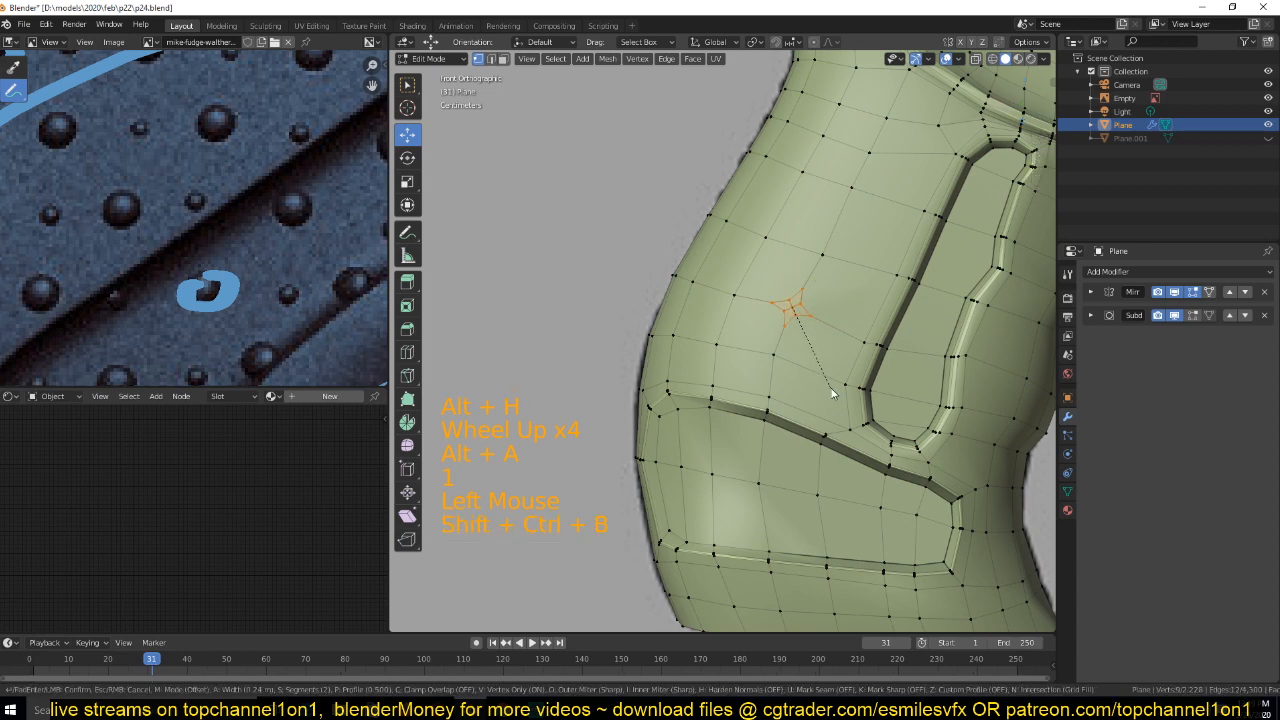
Drop the unfinished bevel, show the mesh as wireframe and place the 3D cursor on a stud in the lower grip area of the blueprint
key(z)
scroll(751, 375, up, 3)
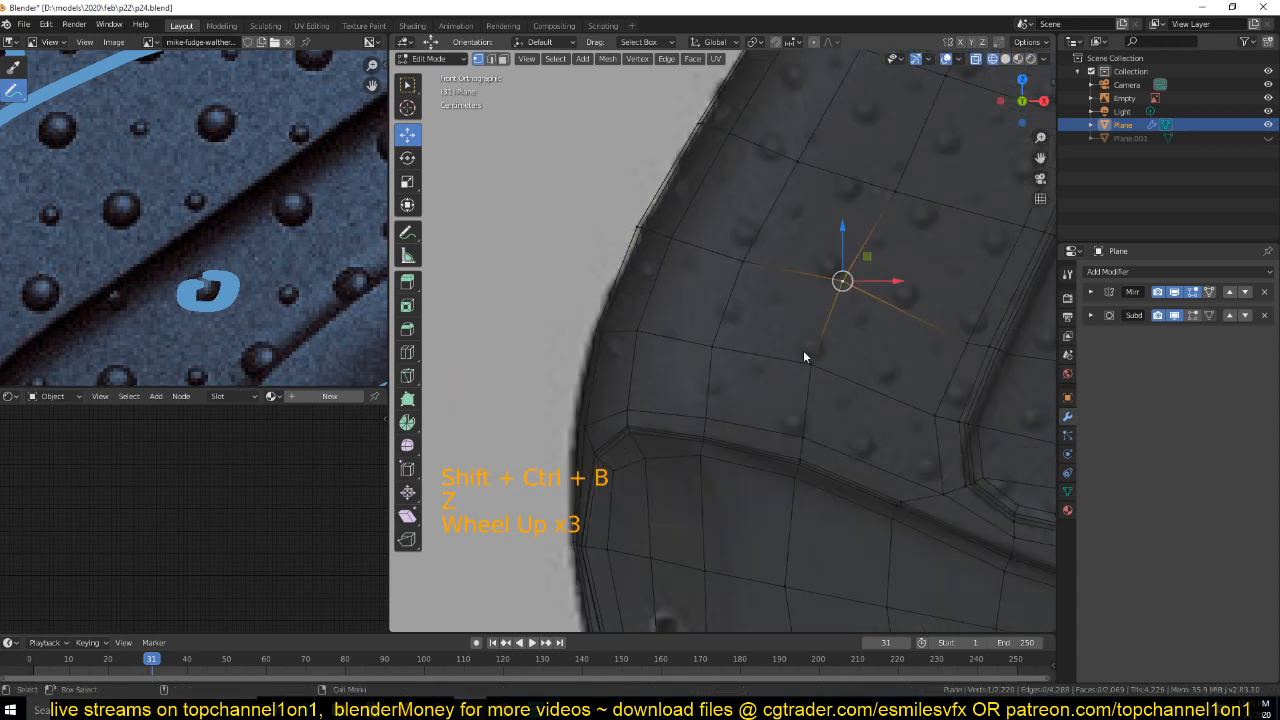
shift+middle_drag(790, 363, 747, 385)
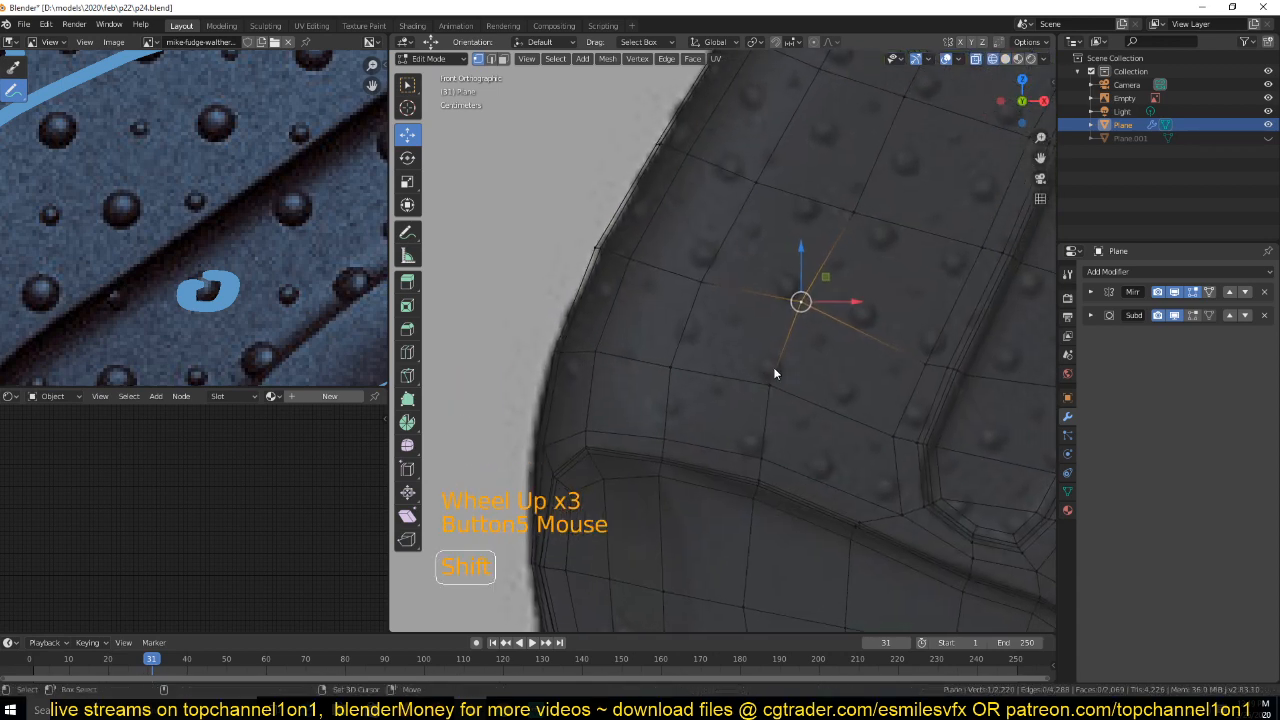
shift+right_click(777, 366)
key(shift+a)
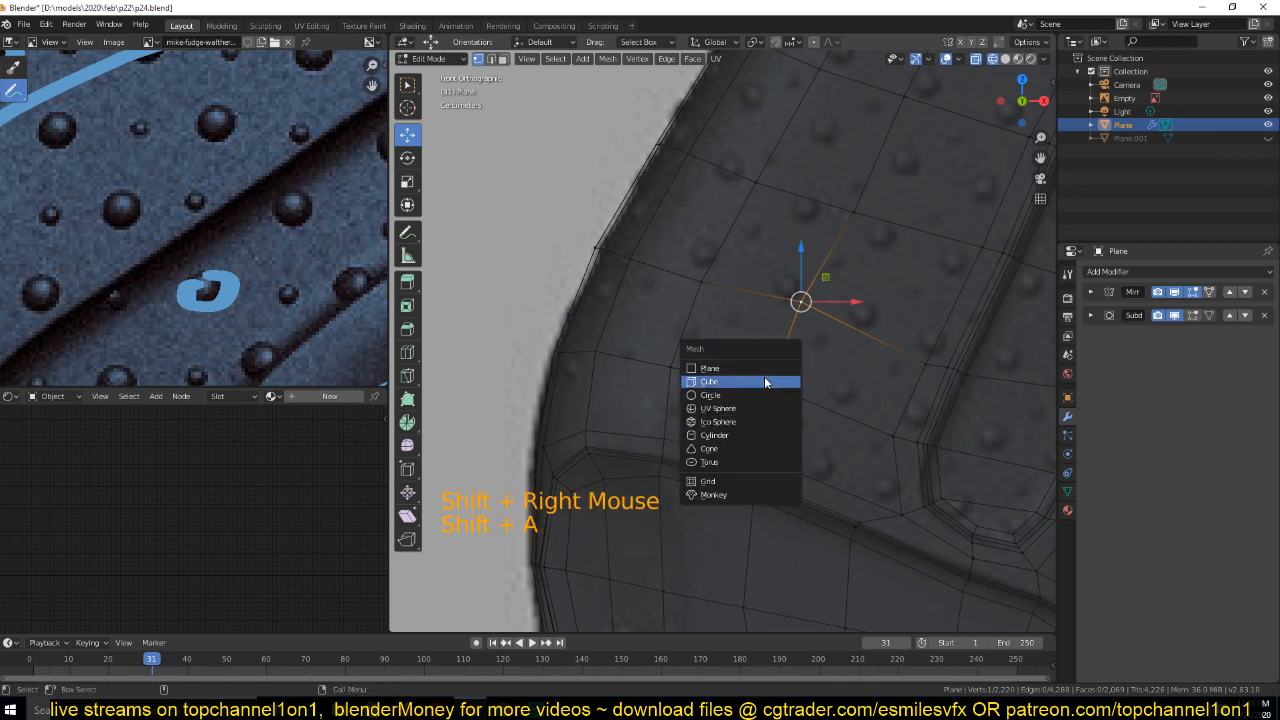
click(749, 395)
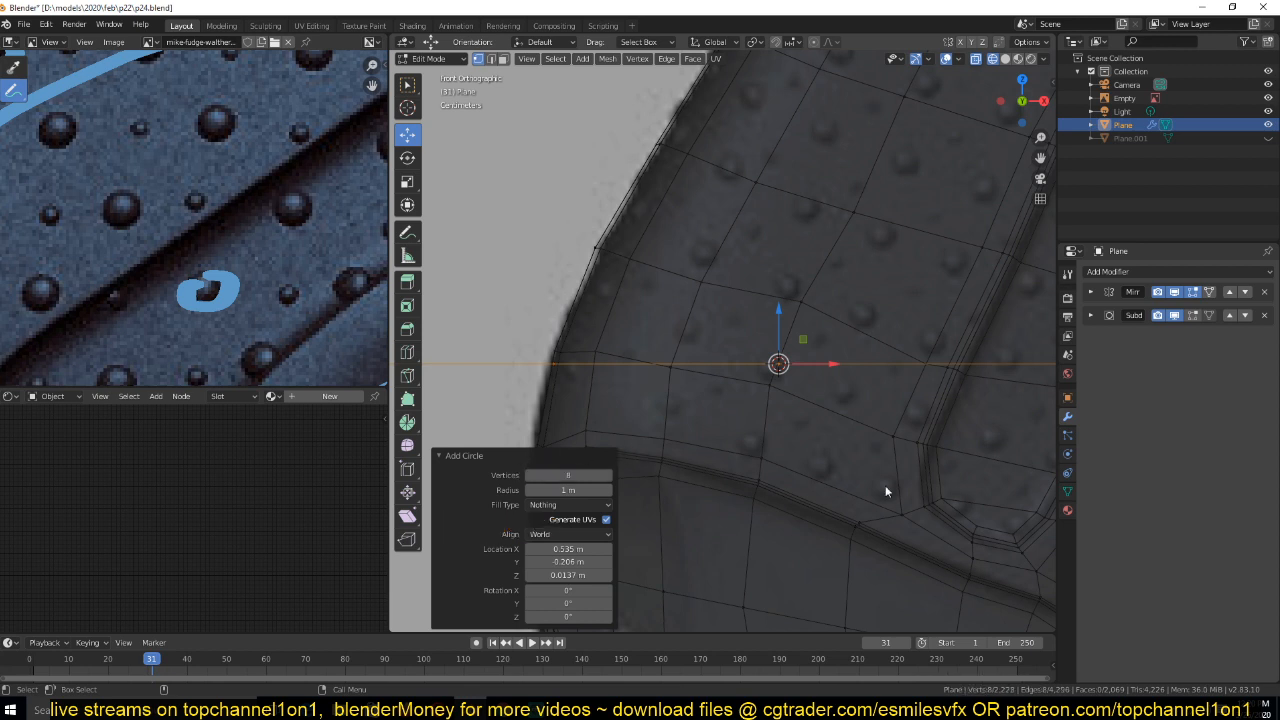
key(s)
click(785, 410)
key(s)
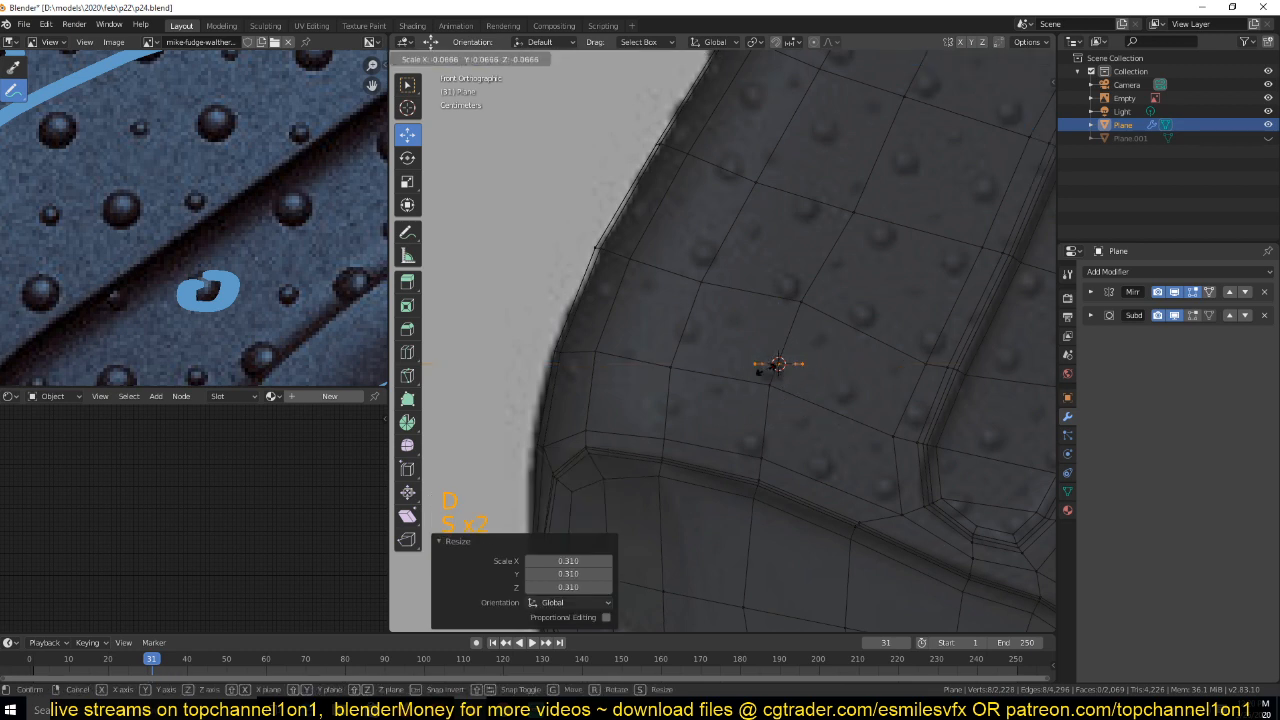
click(776, 384)
key(r)
key(x)
key(9)
key(0)
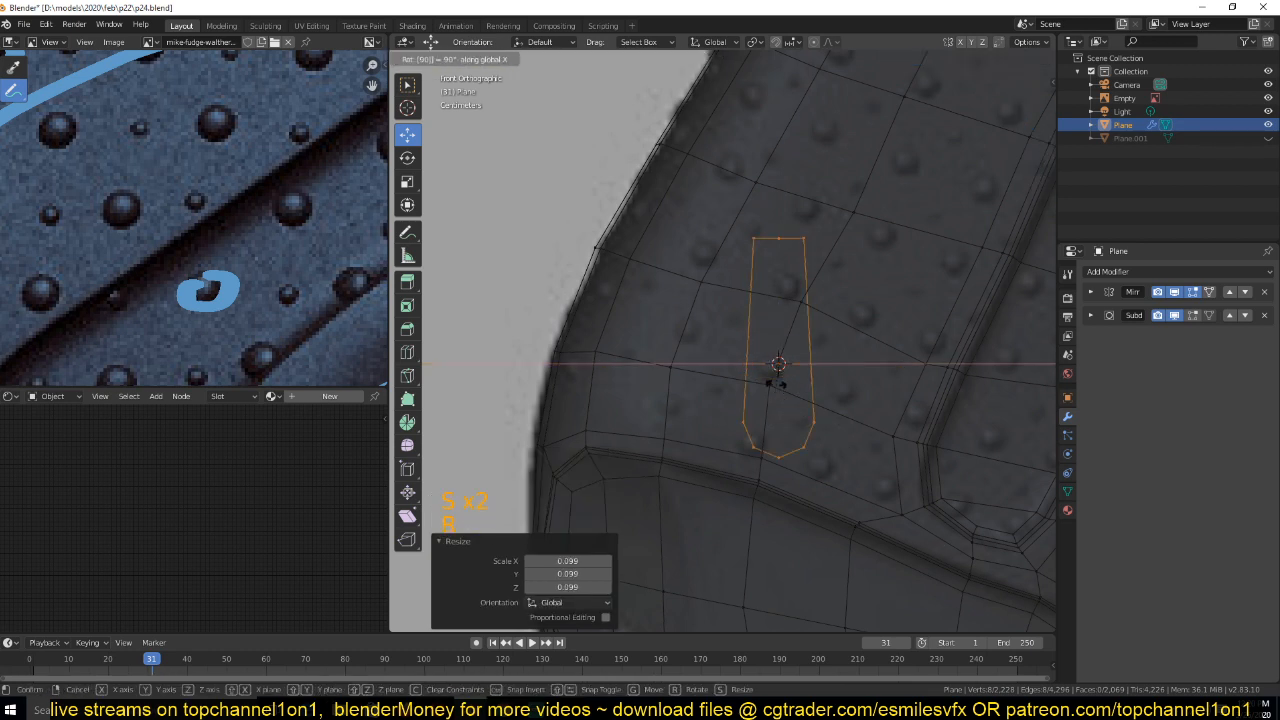
key(Escape)
key(x)
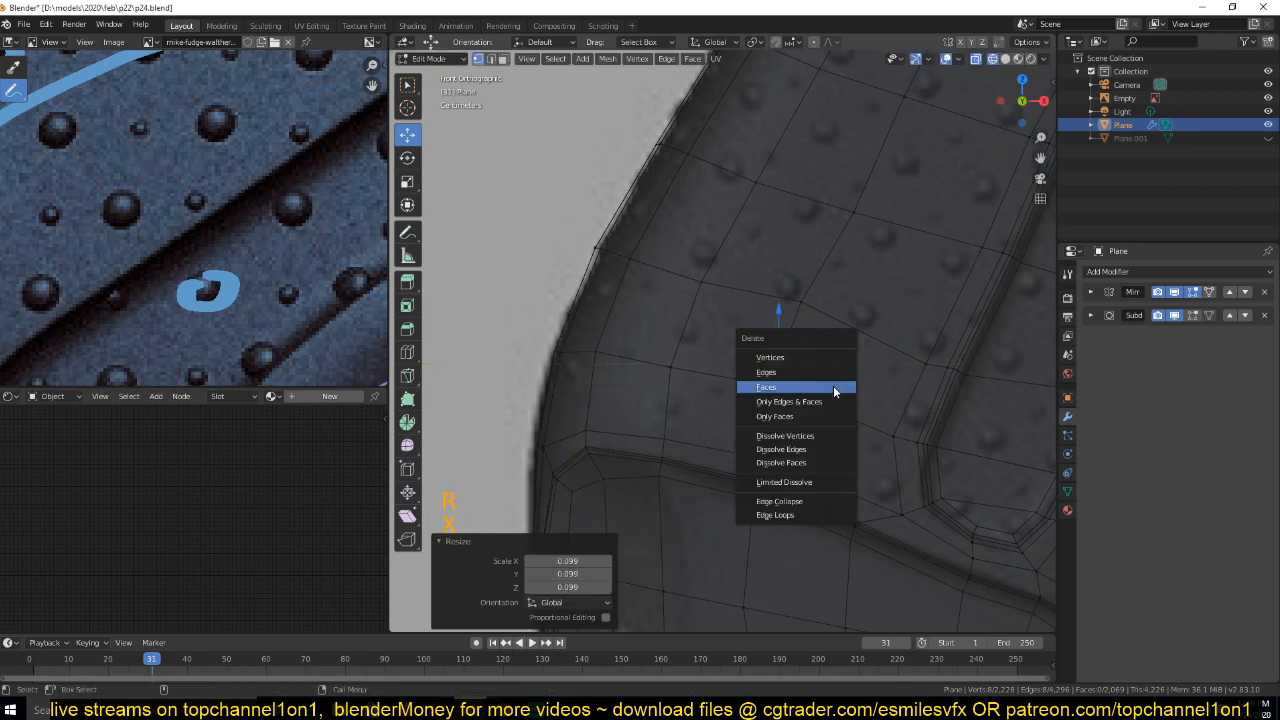
key(x)
click(780, 327)
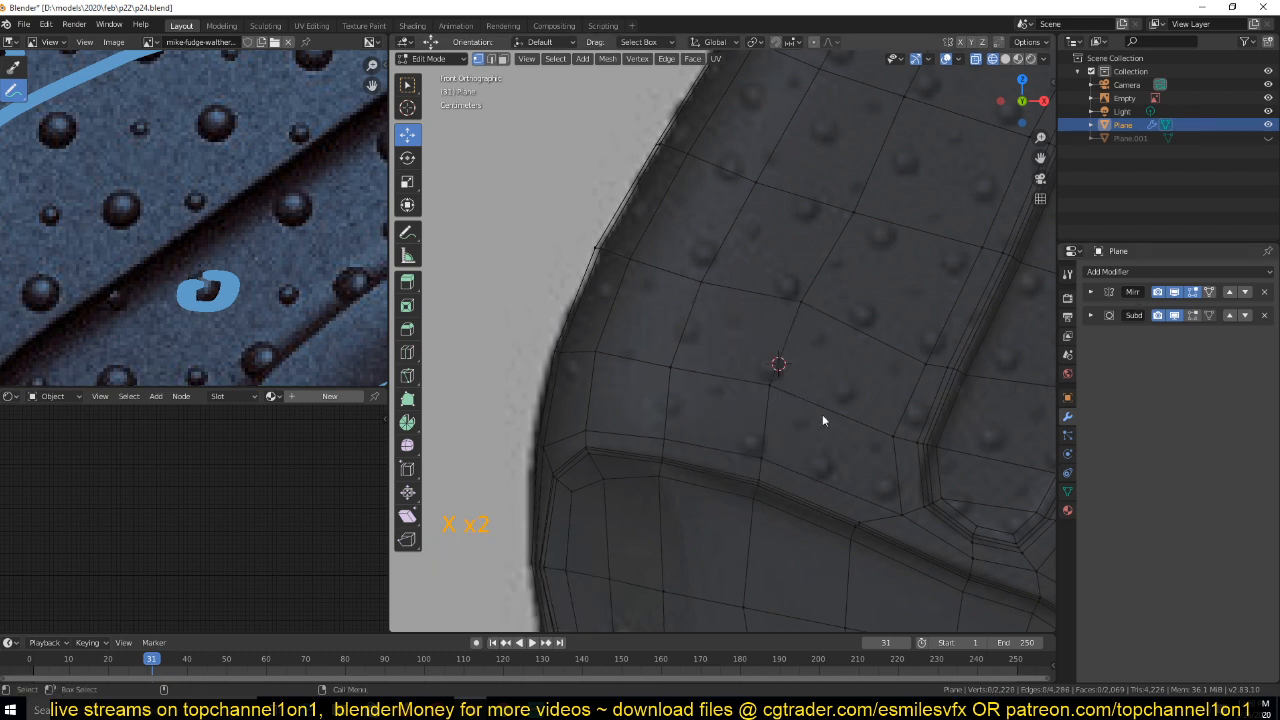
Turn off the Mirror modifier's viewport display, then add an 8-vertex circle at the 3D cursor and rotate it upright about the X axis
click(1200, 293)
key(shift+a)
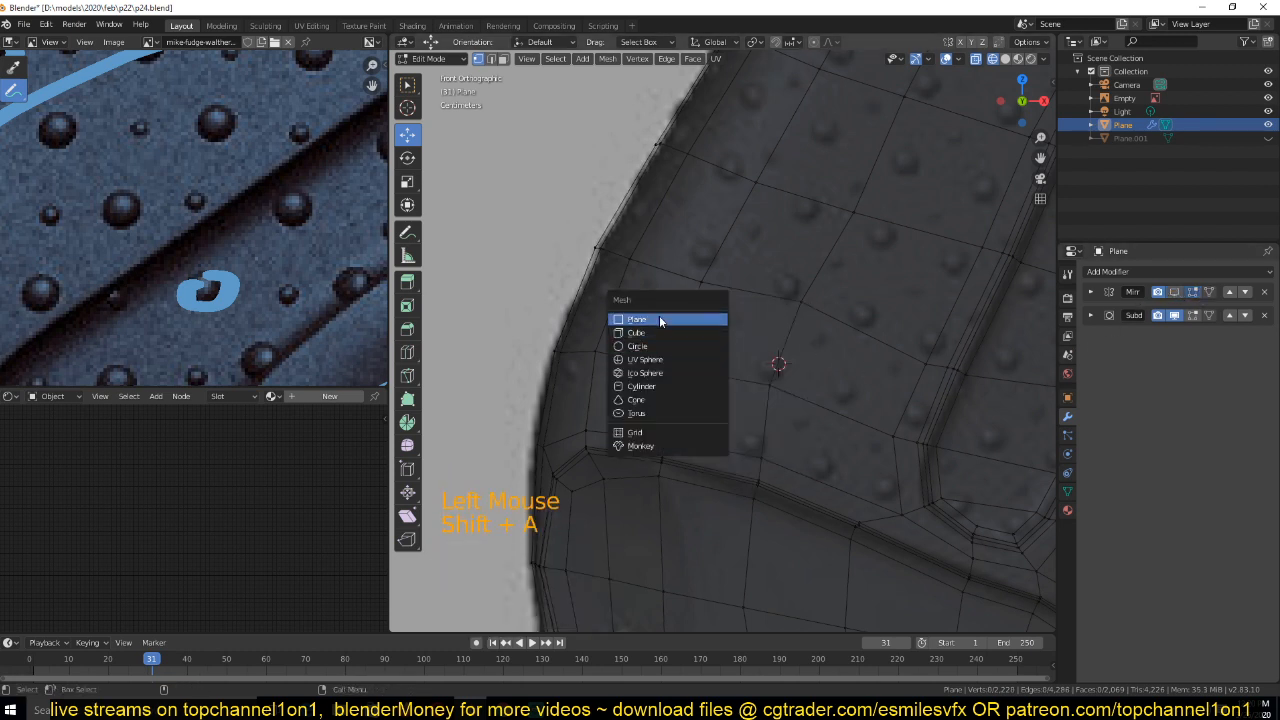
click(658, 343)
key(r)
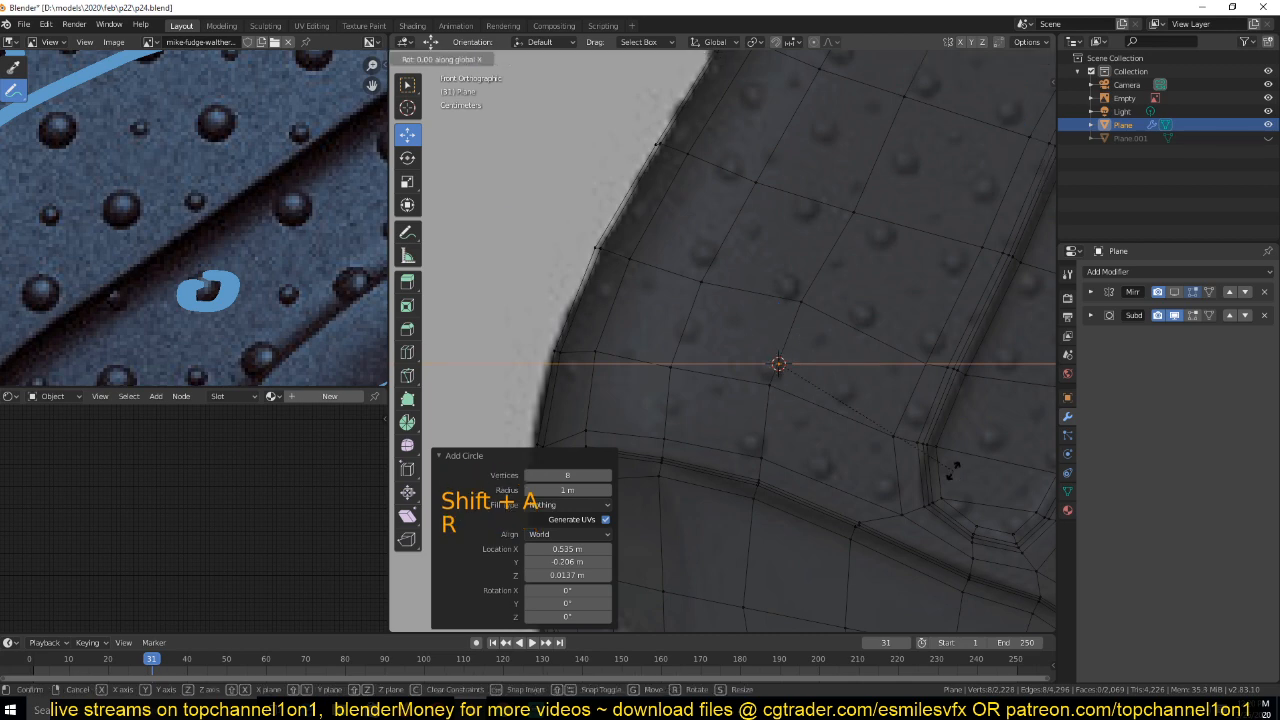
key(Return)
Scale the circle down to the size of the blueprint stud and move it onto that stud
key(s)
click(777, 393)
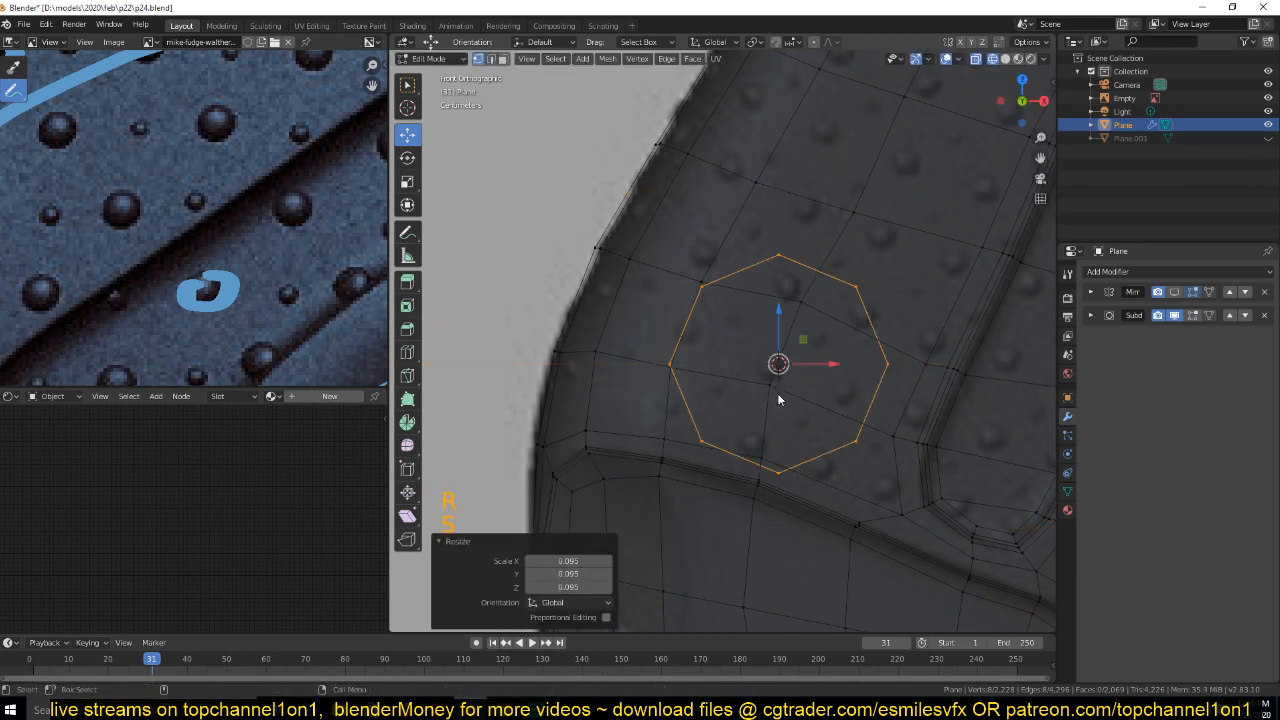
key(s)
click(777, 380)
key(g)
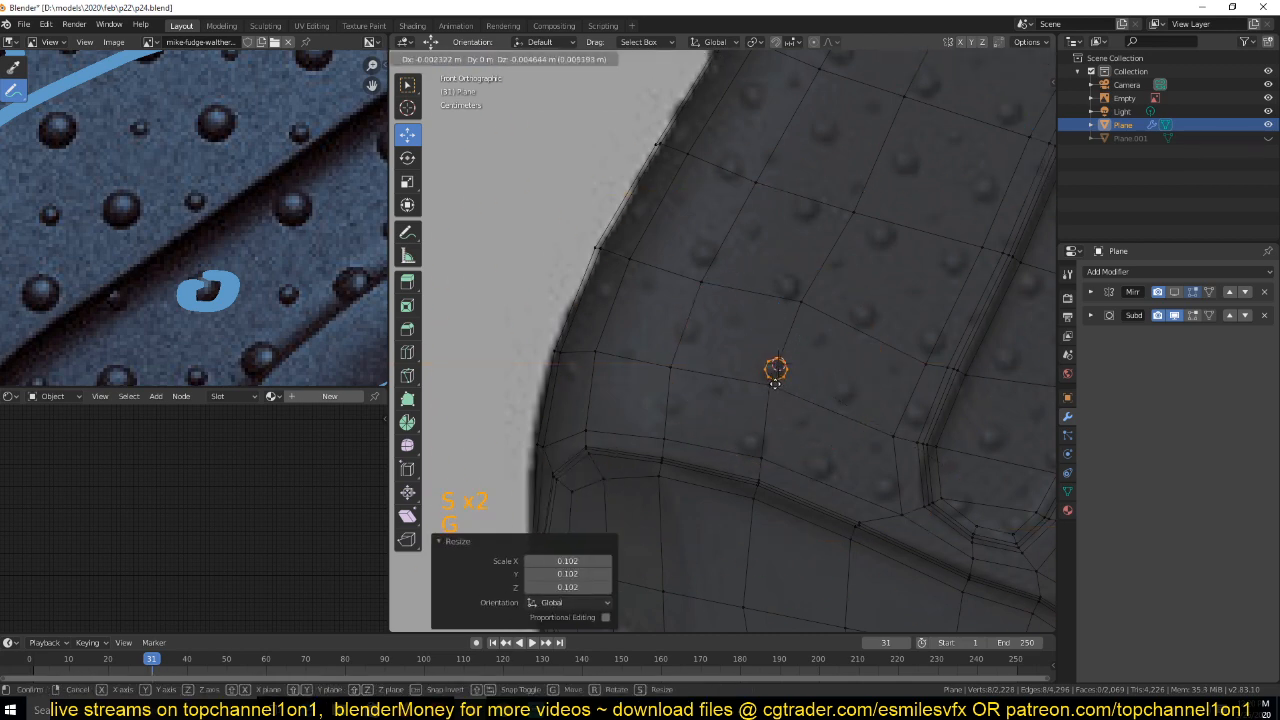
click(771, 384)
key(KP_Decimal)
scroll(866, 368, down, 11)
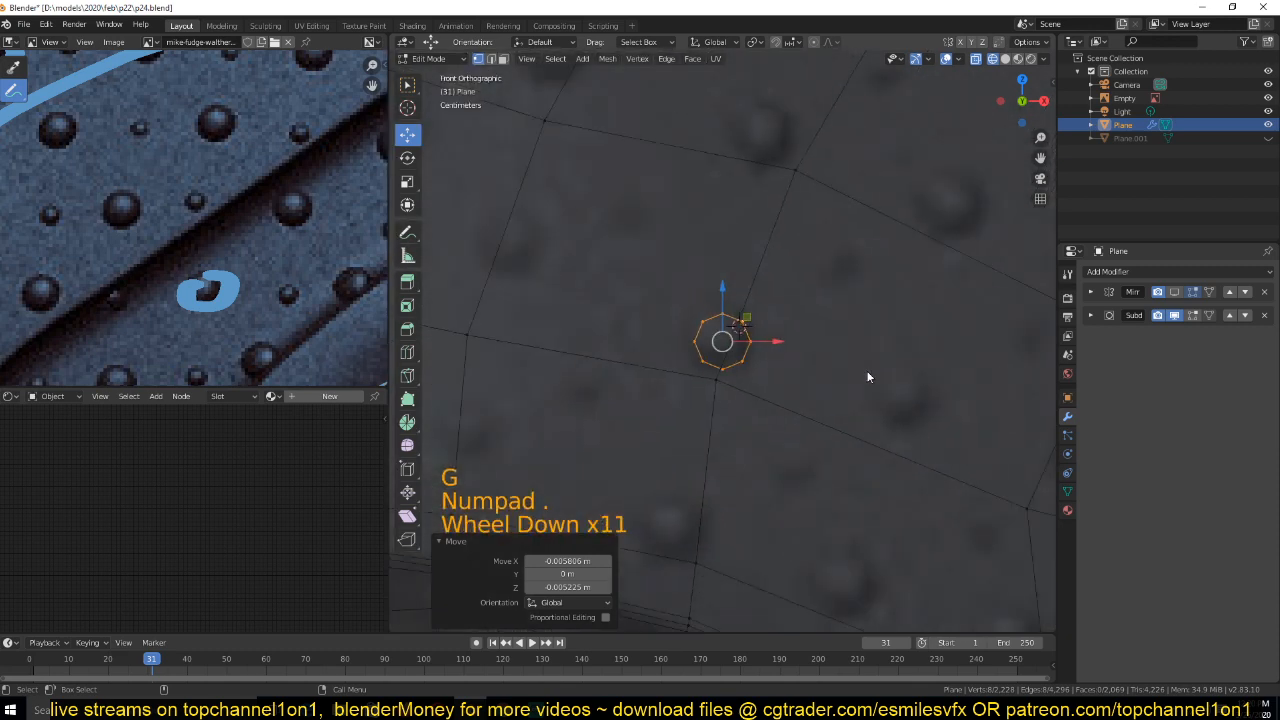
Move the circle 0.003757 m along Y into the grip surface and extrude it outward into a short ring
scroll(866, 372, up, 5)
key(grave)
key(z)
key(grave)
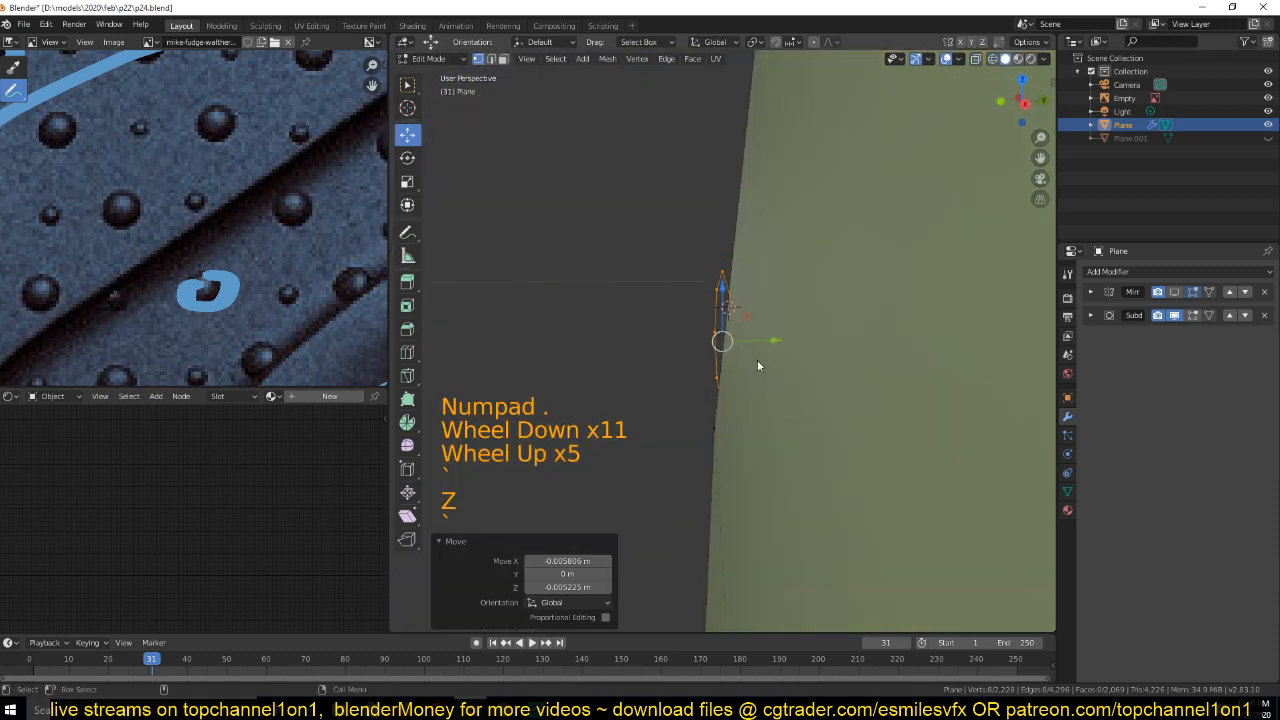
drag(775, 342, 798, 341)
key(e)
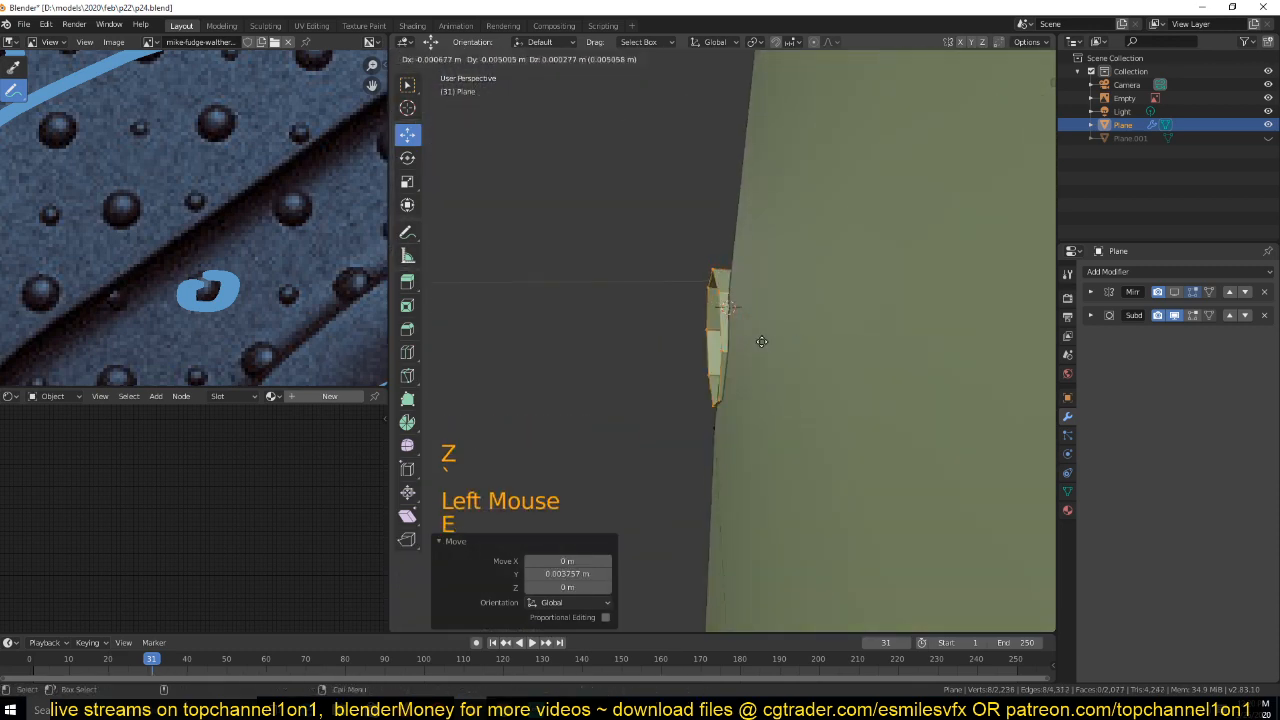
click(759, 347)
Fill the ring's outer end with a face and bevel it with a 0.0238 m offset and 2 segments
key(f)
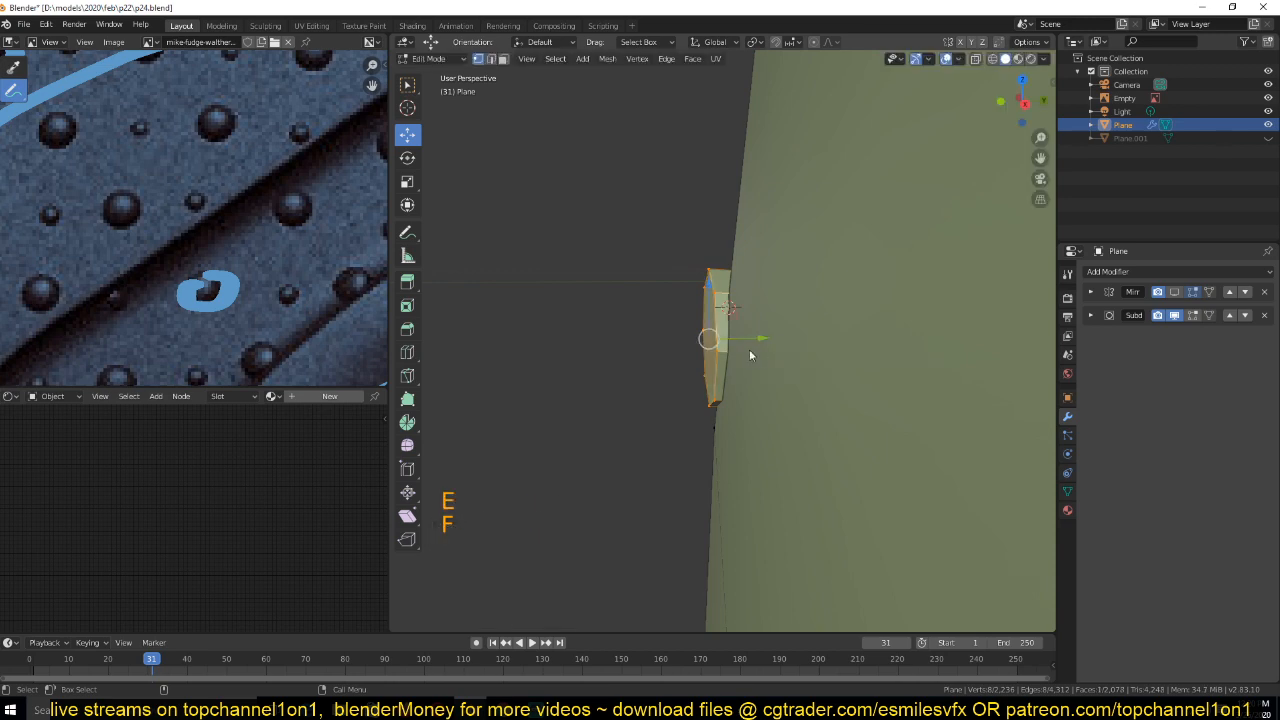
key(ctrl+b)
click(828, 393)
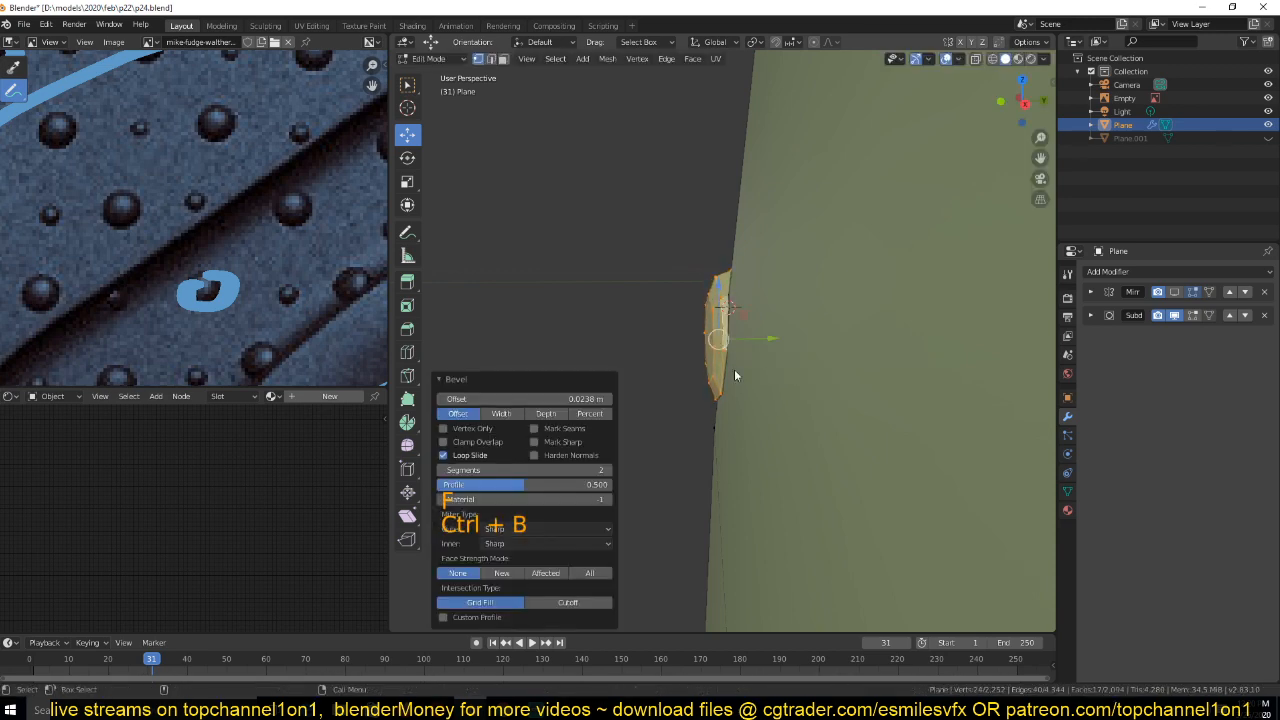
key(Tab)
scroll(800, 375, down, 11)
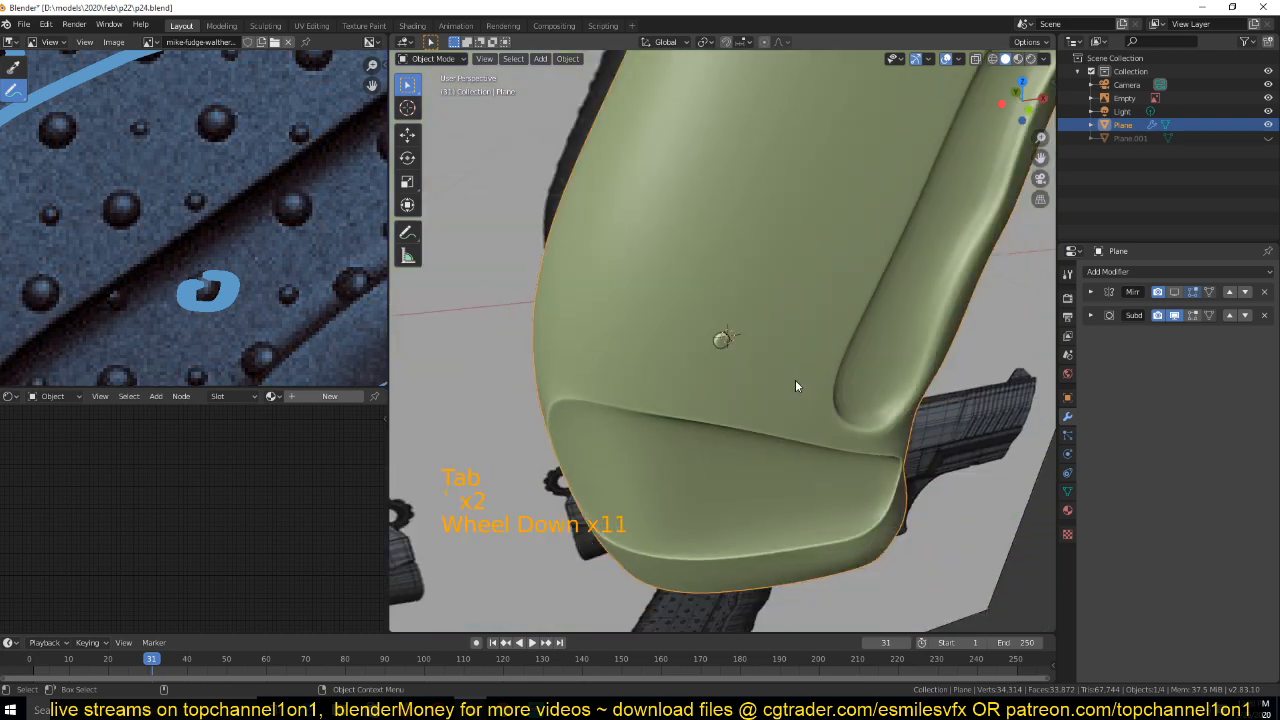
Scale down the central front face of the stud in front view to make its smoothed shape rounder
key(KP_1)
scroll(775, 397, up, 6)
key(Tab)
scroll(776, 394, up, 5)
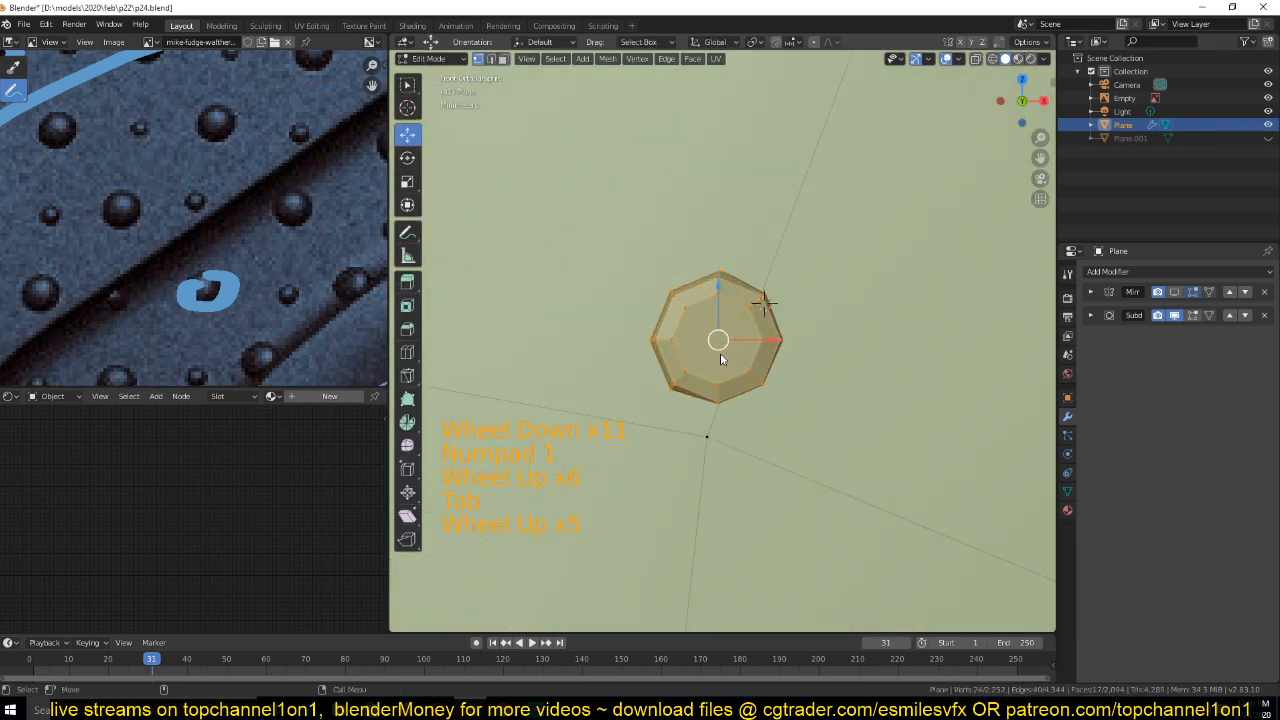
key(3)
click(720, 355)
key(s)
click(781, 380)
key(Tab)
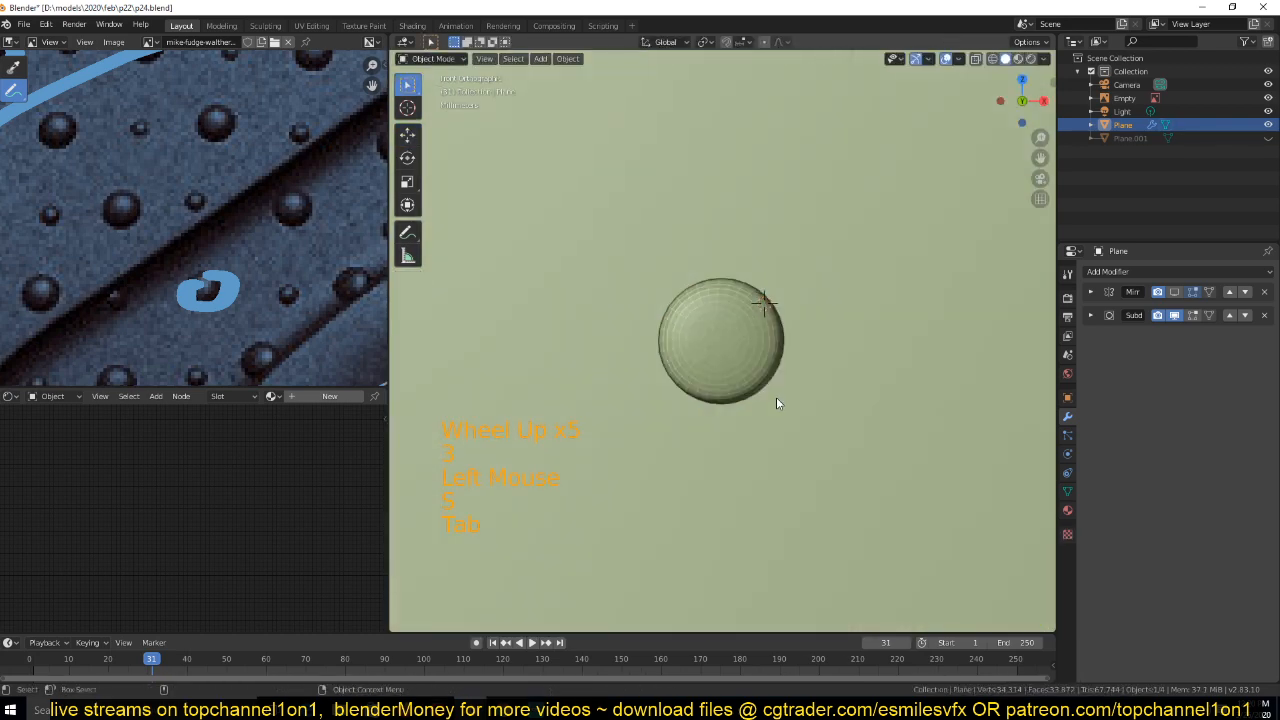
Examine the smoothed stud on the grip from several angles and compare it with the studs in the reference photo
scroll(776, 398, down, 5)
key(grave)
right_click(748, 361)
key(grave)
scroll(700, 387, down, 5)
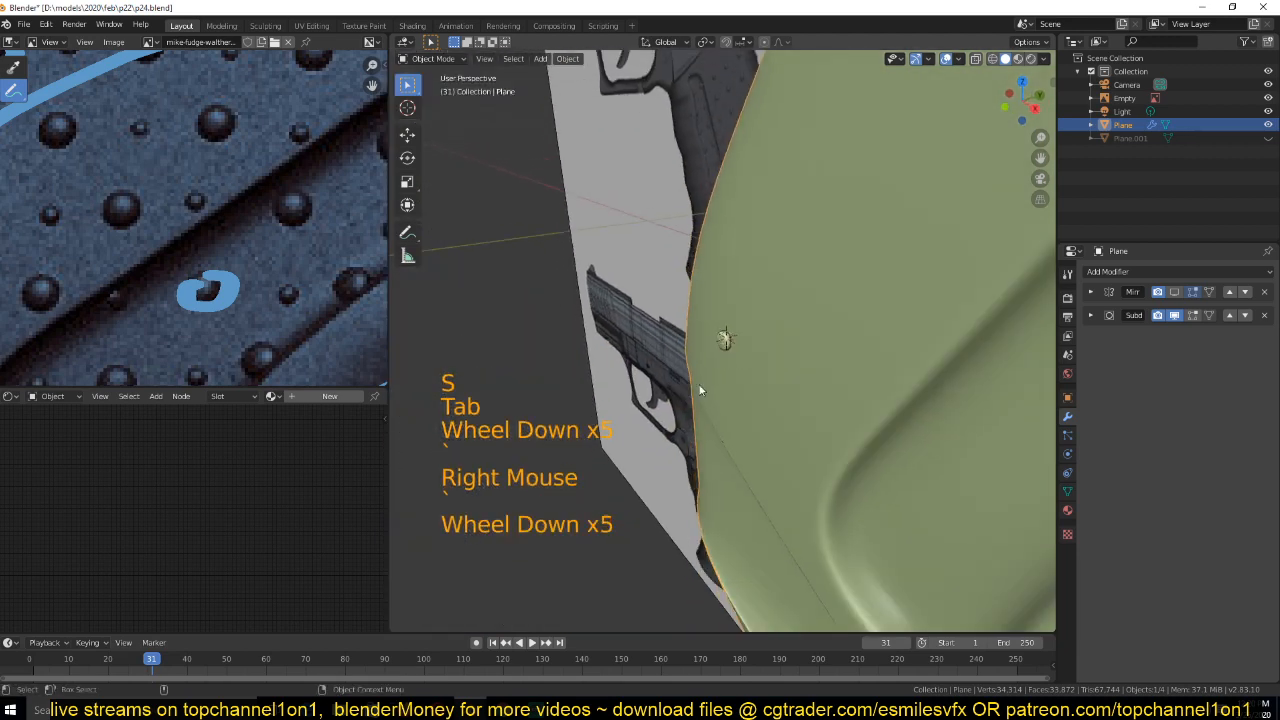
middle_drag(700, 390, 840, 331)
scroll(840, 331, down, 2)
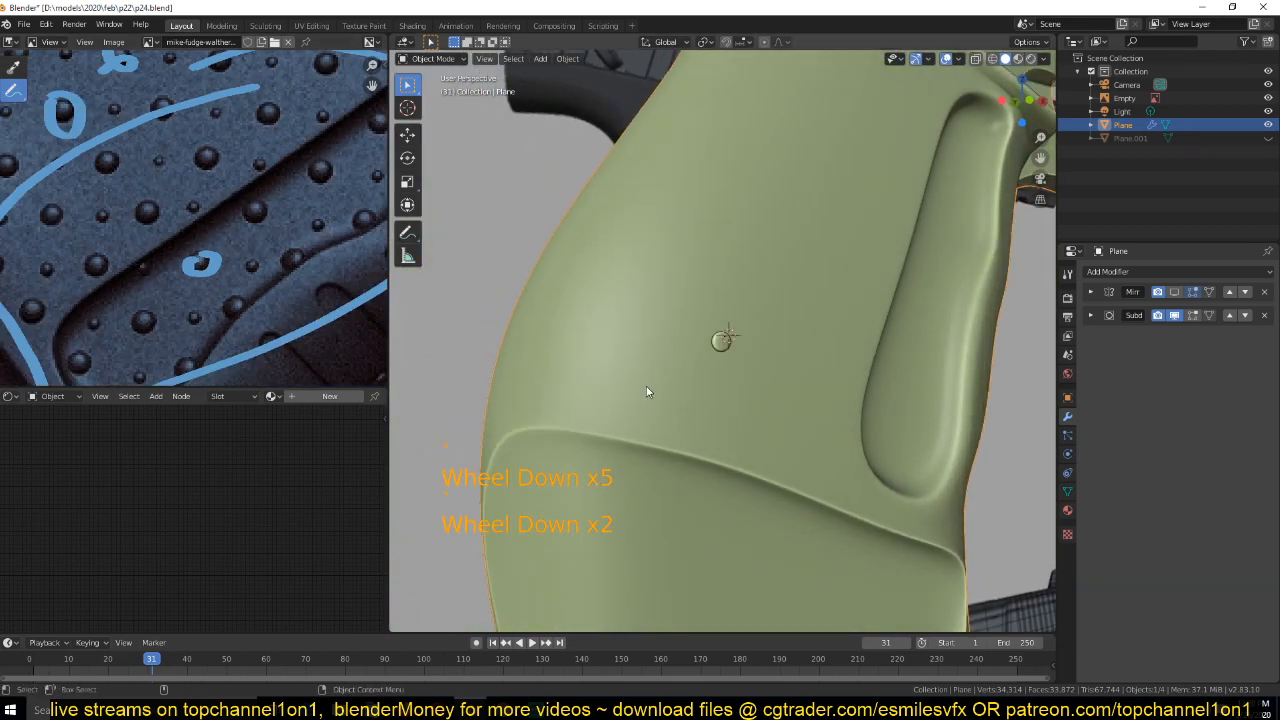
scroll(749, 373, down, 3)
scroll(260, 290, down, 4)
middle_drag(514, 316, 522, 305)
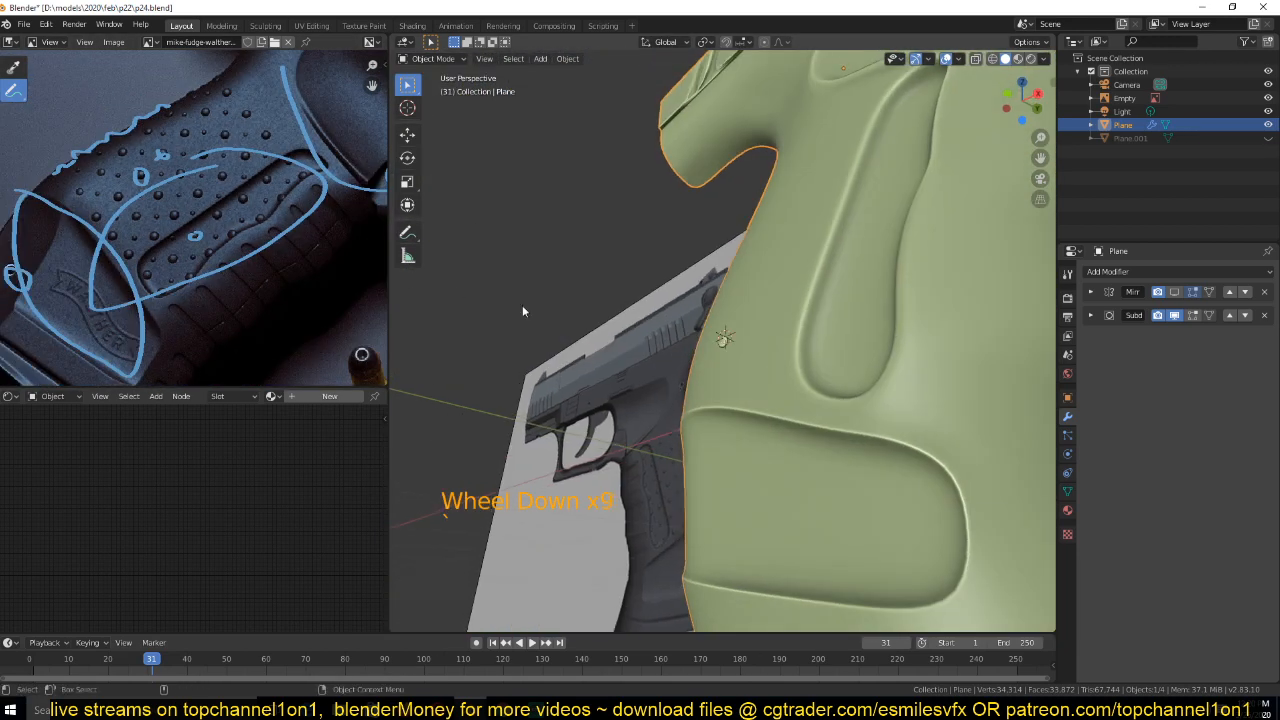
Select the whole linked stud and rotate it 5.59° in right view to follow the slope of the grip surface
scroll(669, 355, up, 10)
key(Tab)
middle_drag(669, 355, 694, 376)
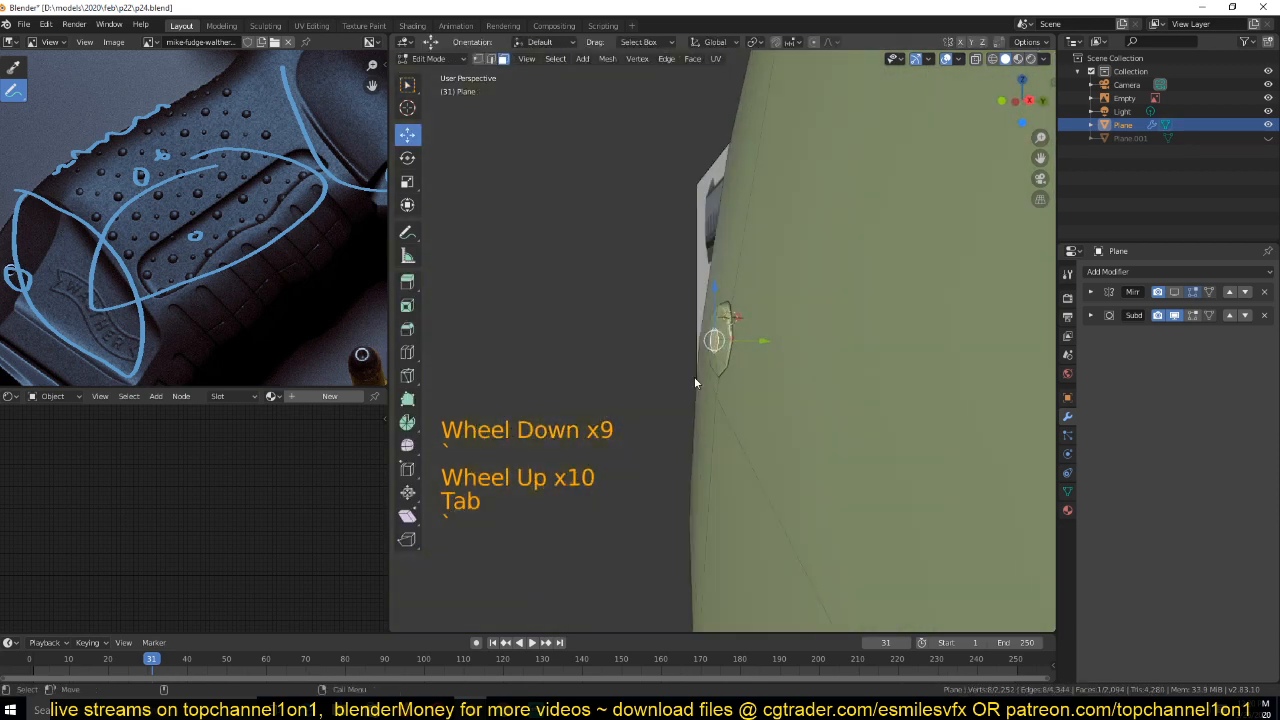
key(ctrl+semicolon)
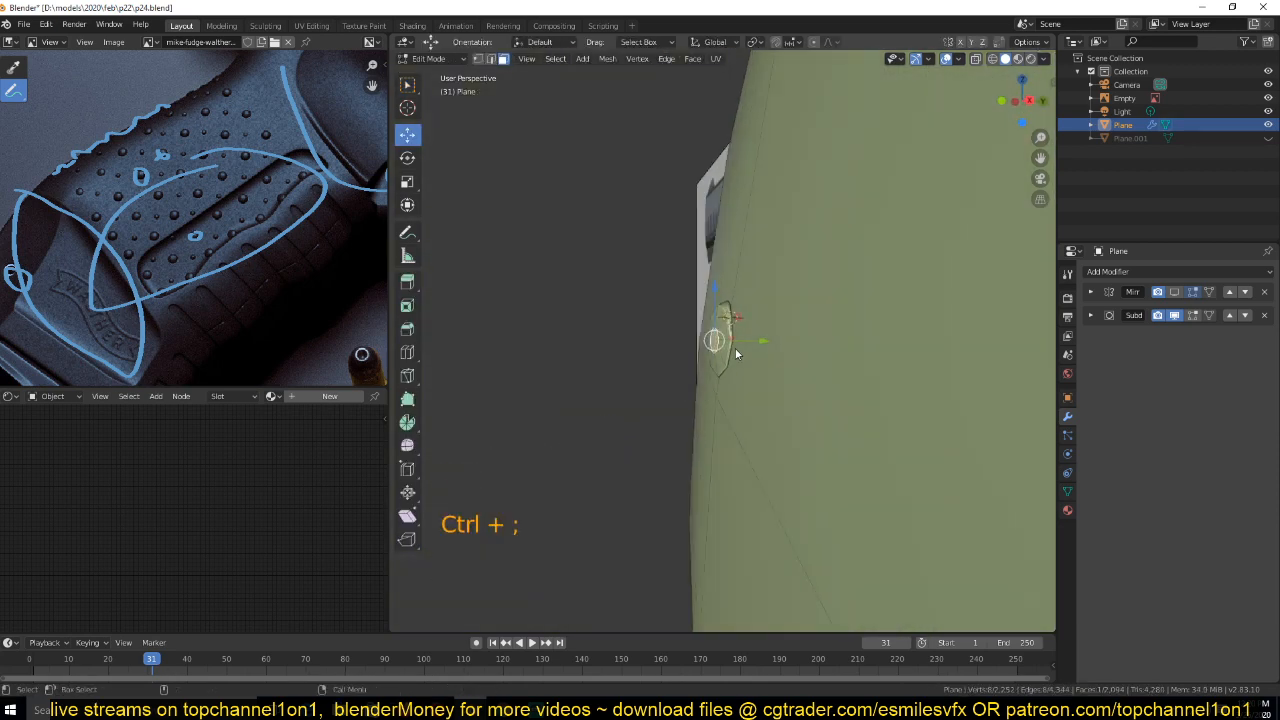
key(ctrl+l)
middle_drag(734, 347, 790, 388)
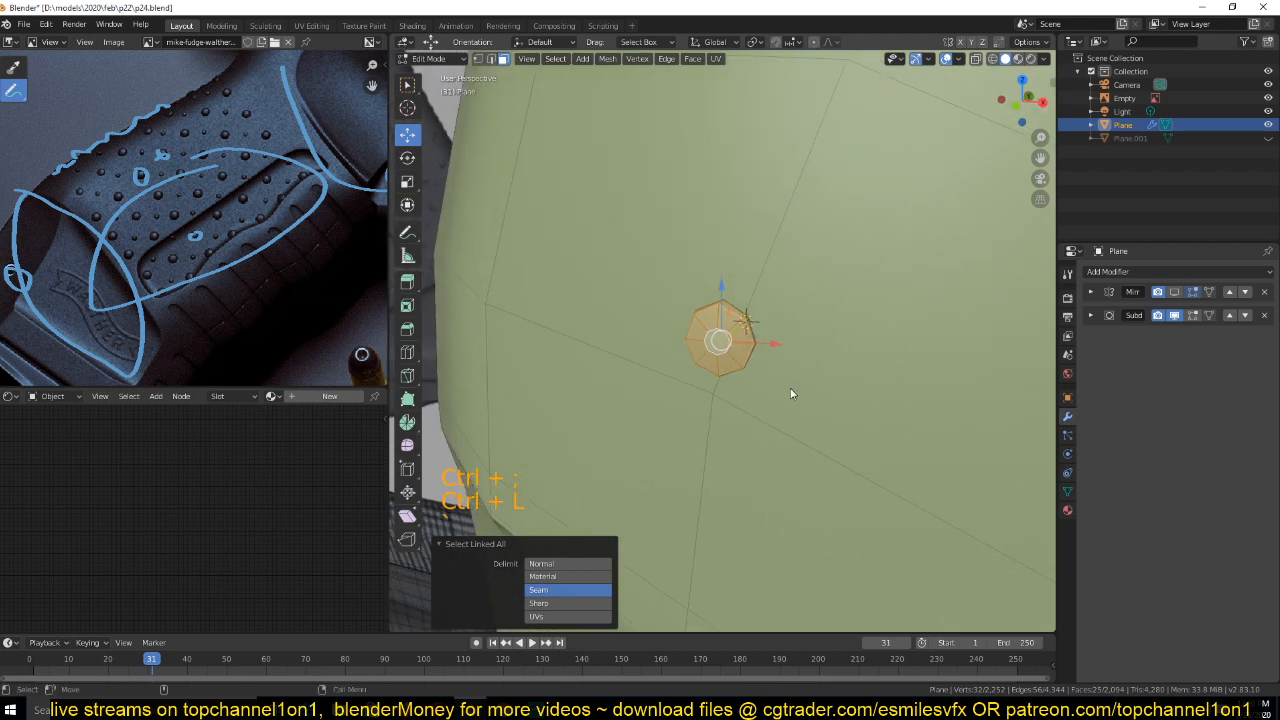
scroll(770, 390, up, 3)
key(z)
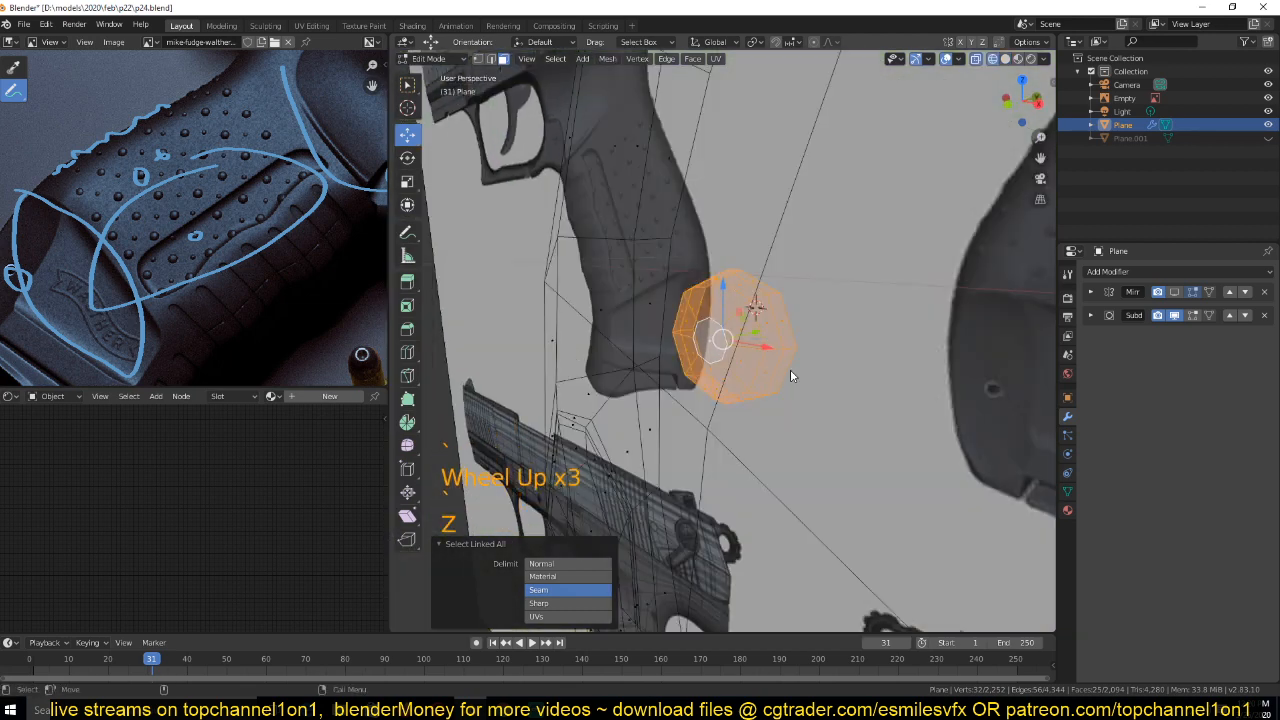
key(KP_3)
key(r)
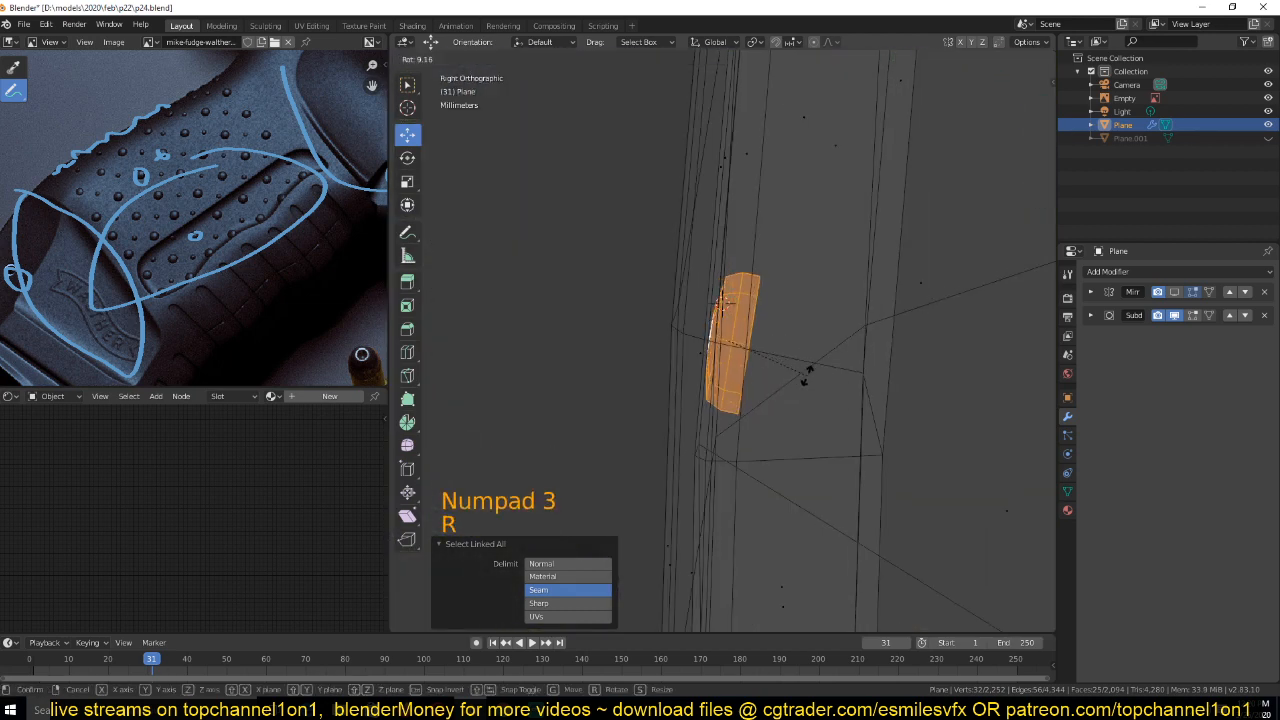
click(808, 370)
Shift the rotated stud slightly relative to the grip surface and check its smoothed form in Object Mode
key(z)
key(grave)
middle_drag(766, 358, 828, 377)
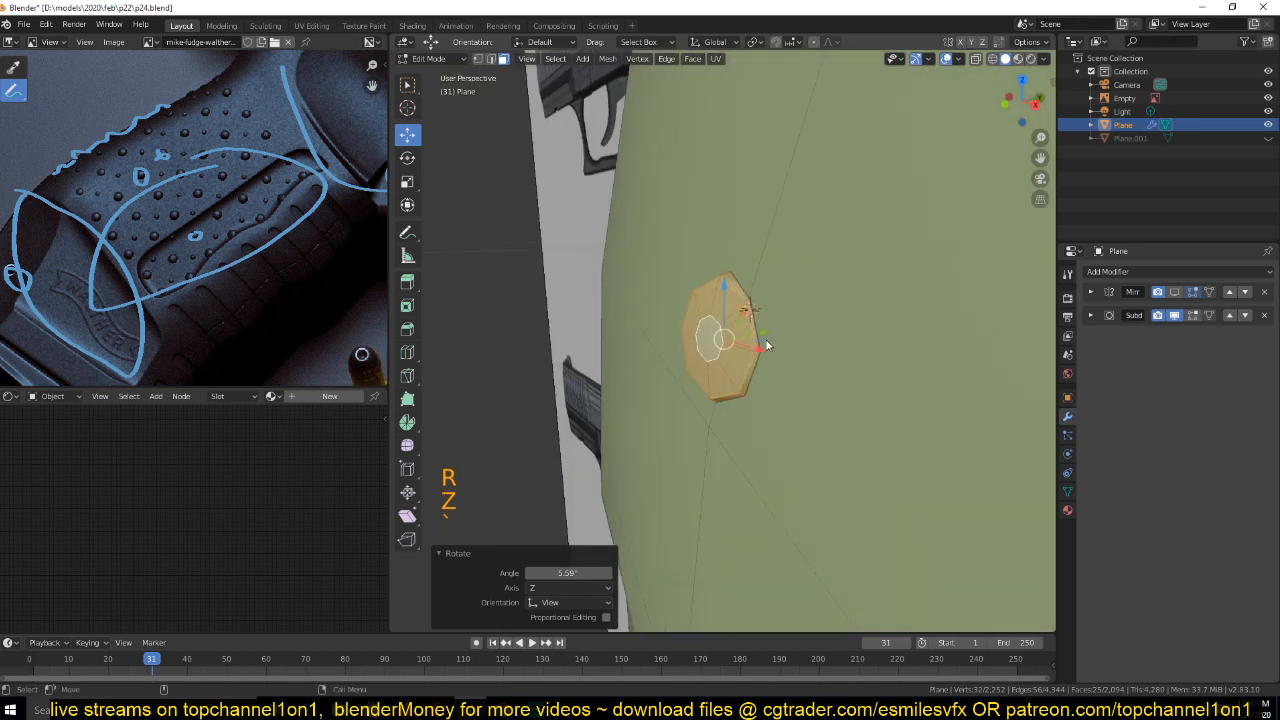
drag(766, 341, 748, 336)
key(Tab)
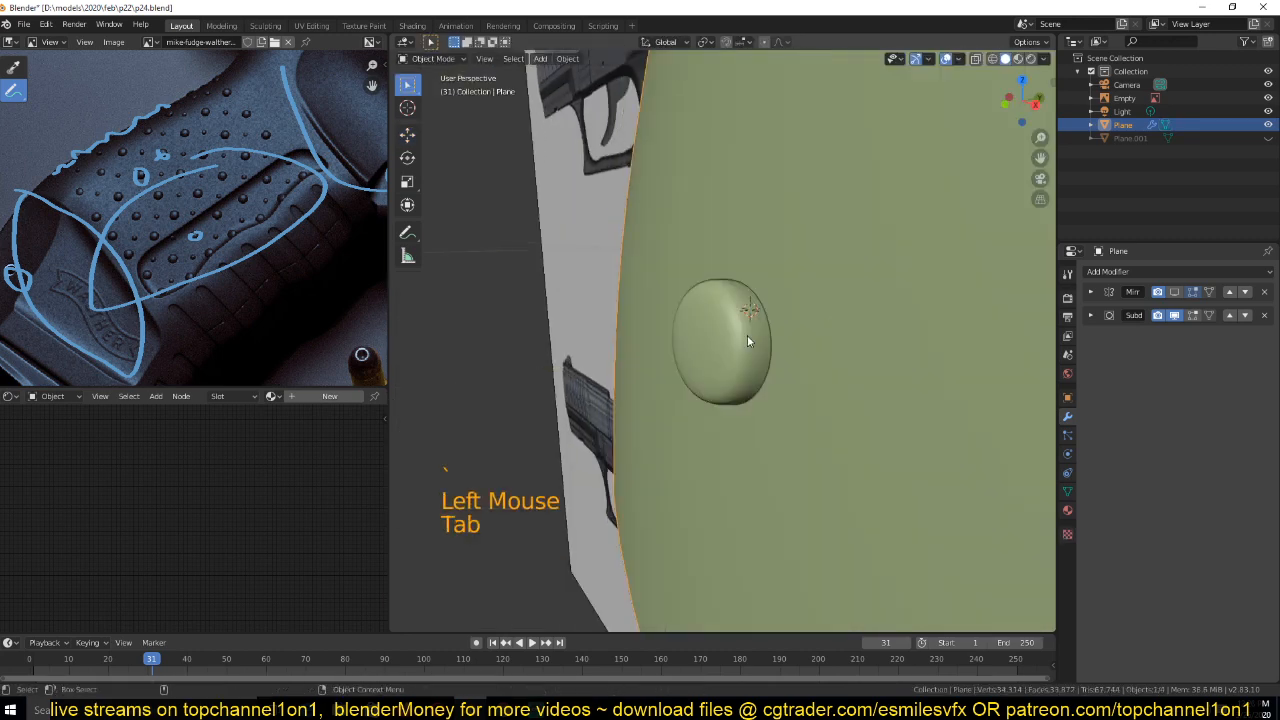
Delete the trial stud's faces from the grip, leaving the rest of the pistol mesh intact
key(x)
key(ctrl+z)
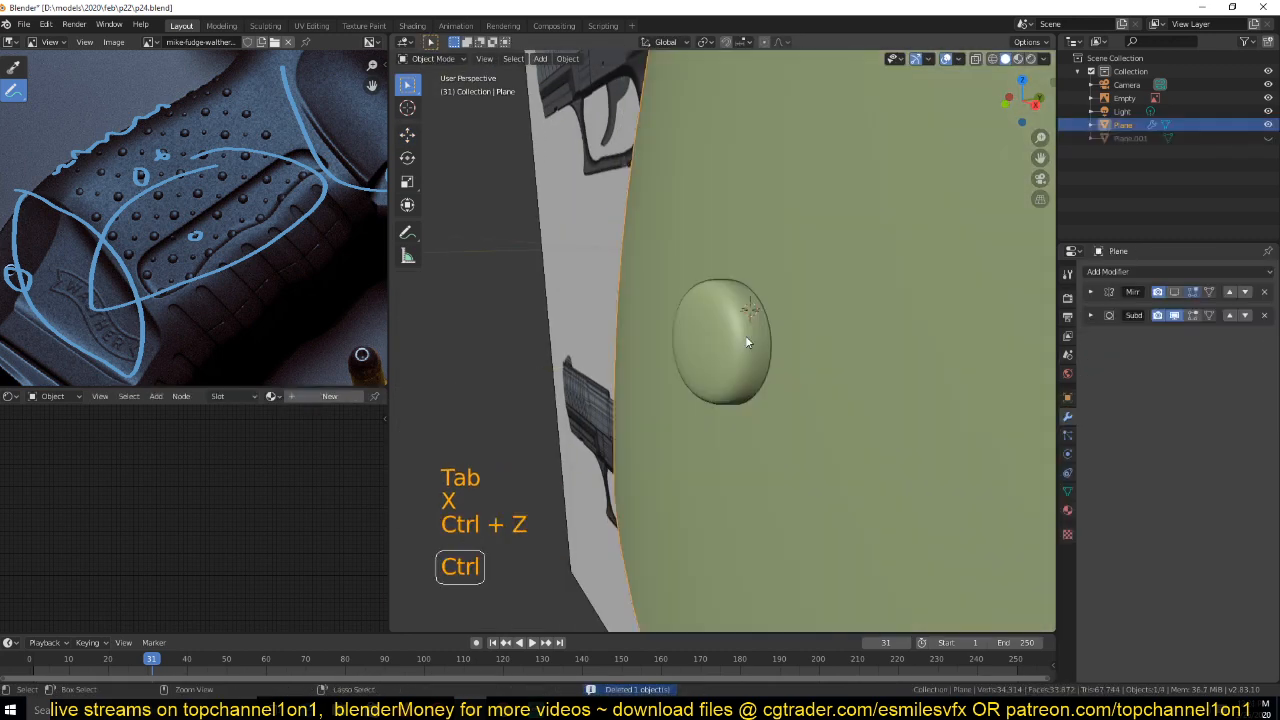
key(Tab)
key(x)
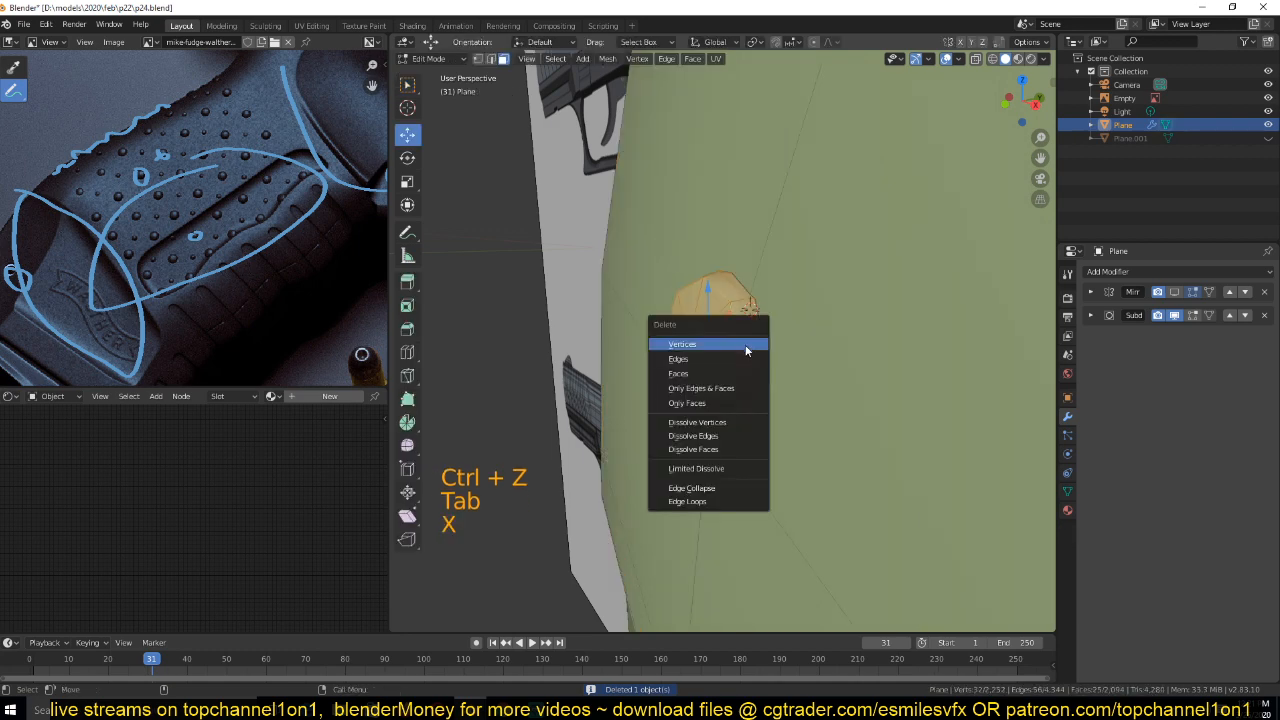
click(740, 374)
key(Tab)
scroll(704, 390, down, 4)
key(Tab)
scroll(704, 390, down, 5)
key(KP_1)
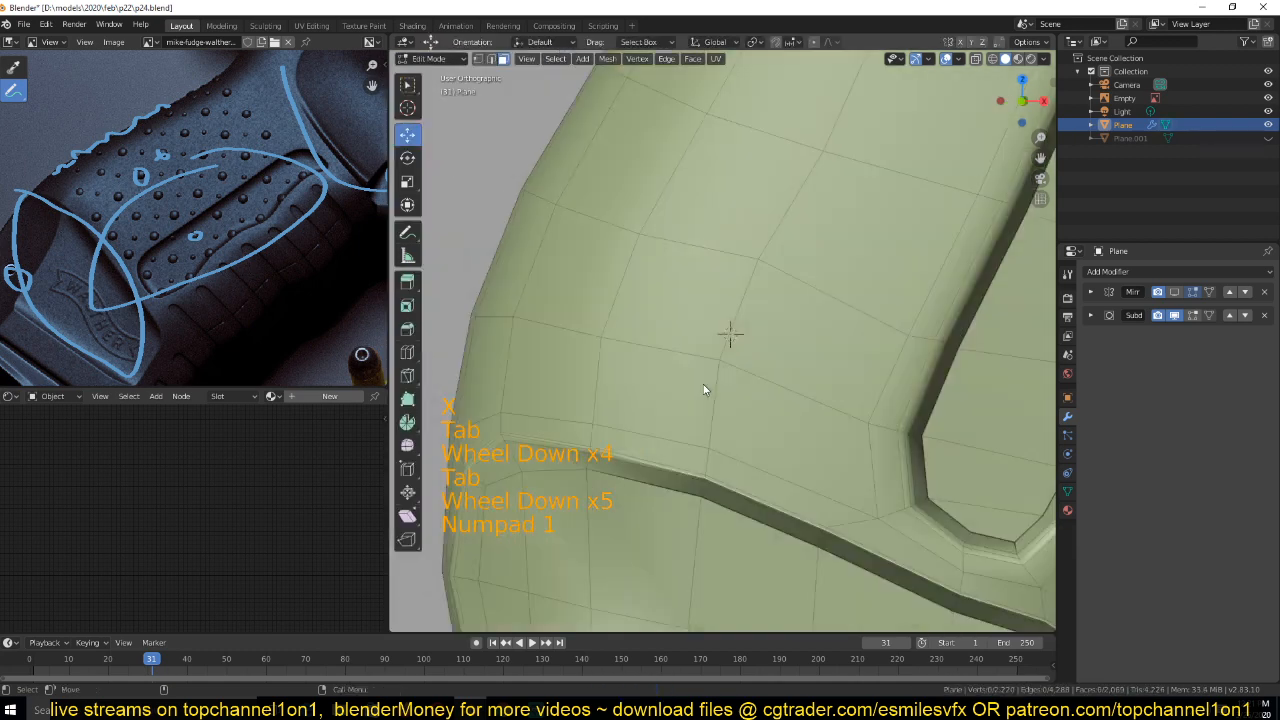
Clear the selection and save the file p24.blend
scroll(703, 384, down, 5)
key(ctrl+s)
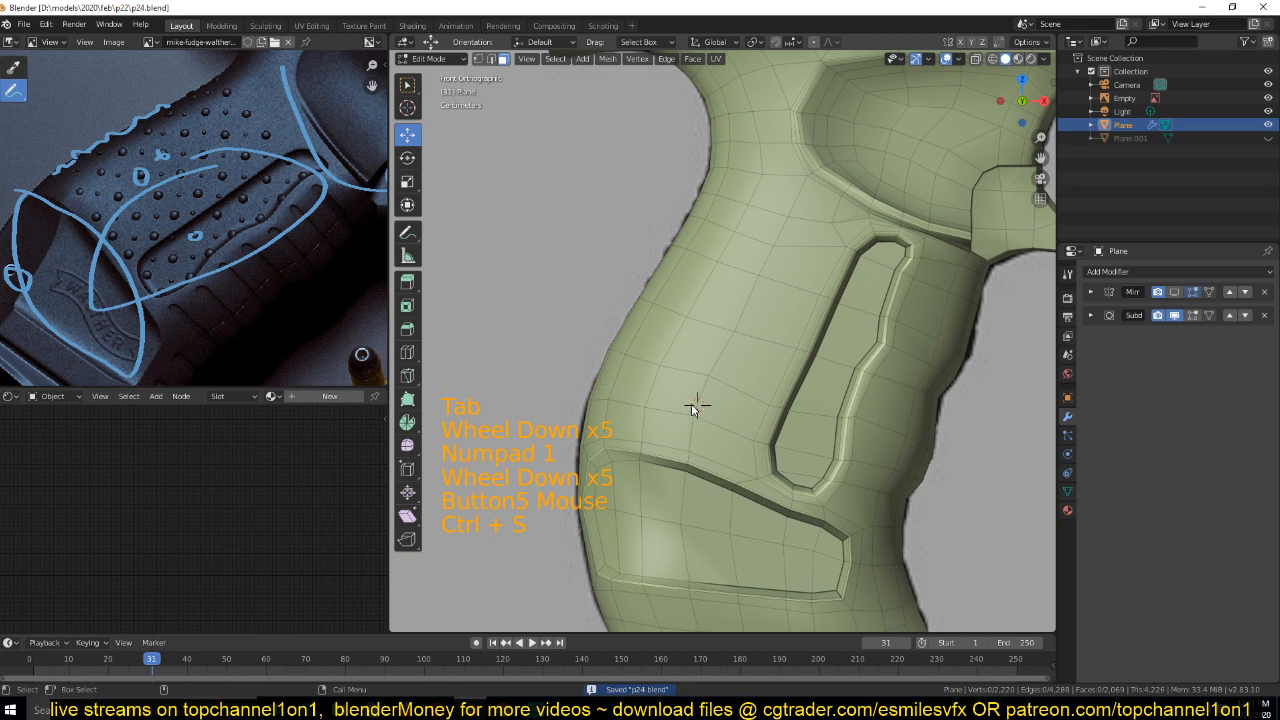
key(alt+a)
scroll(703, 424, down, 2)
scroll(660, 400, down, 1)
key(ctrl+s)
shift+right_click(617, 326)
key(shift+a)
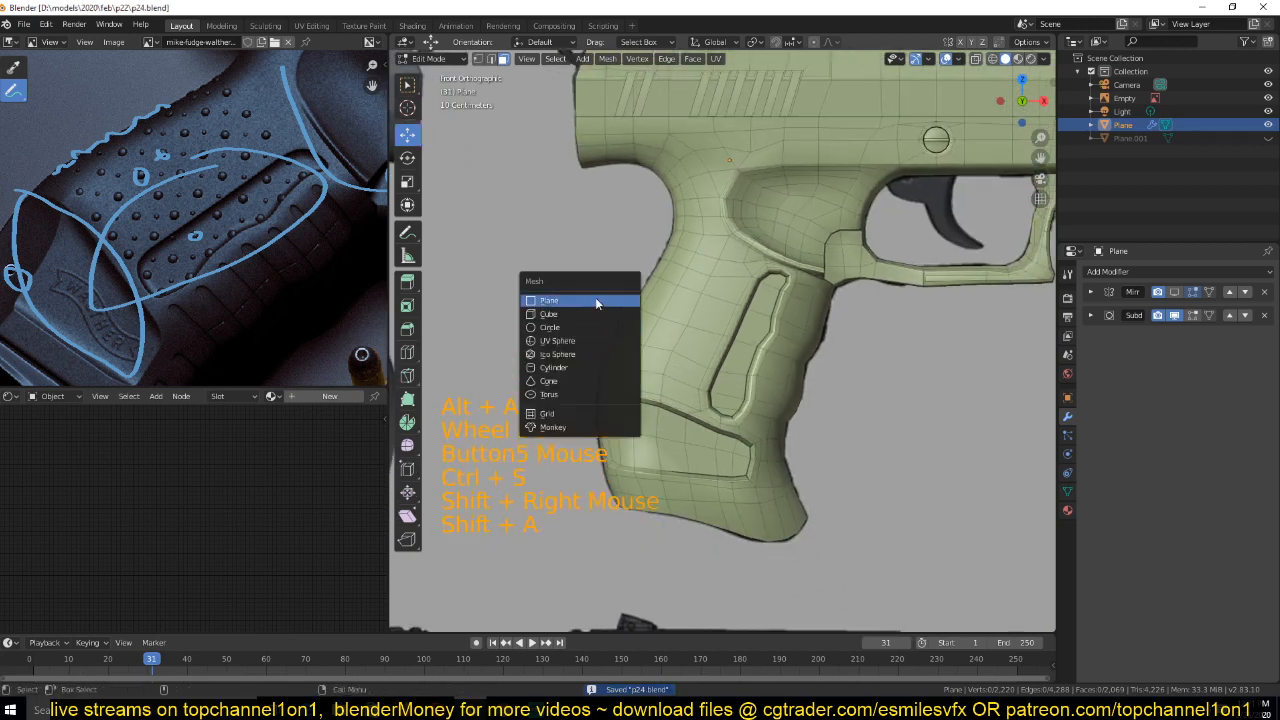
click(595, 300)
key(Tab)
key(Tab)
key(x)
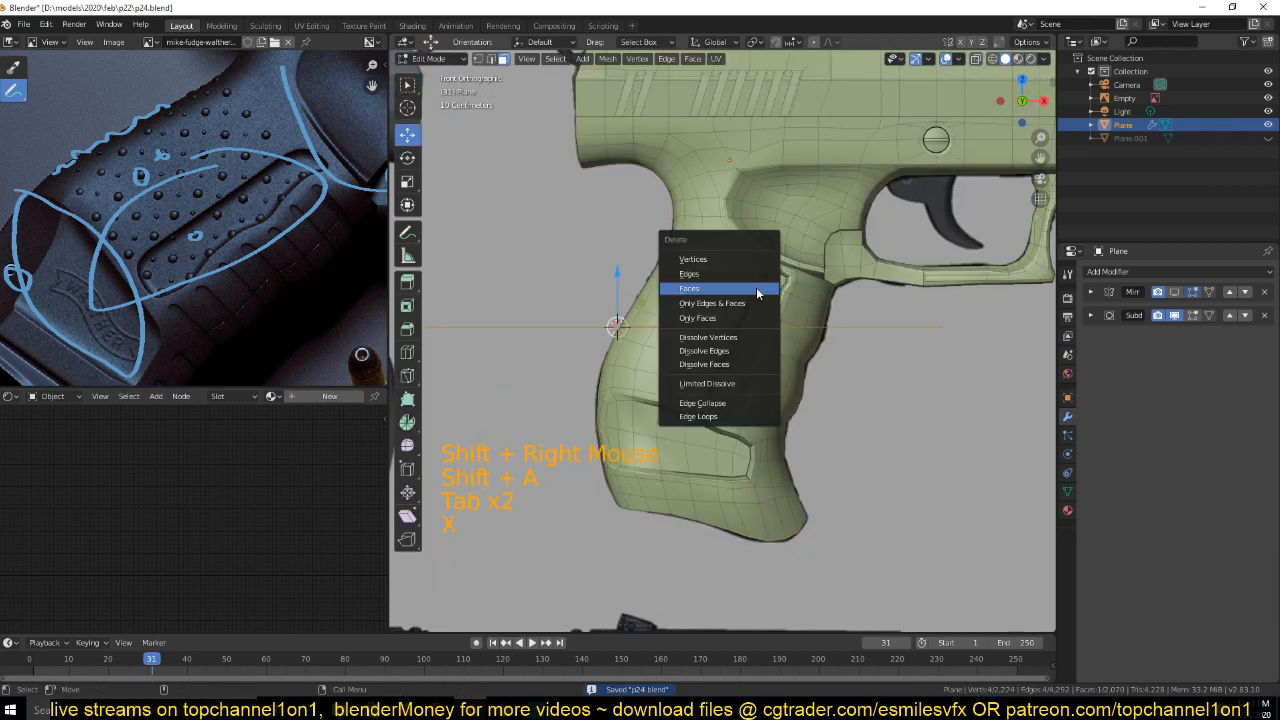
click(753, 258)
key(Tab)
key(Tab)
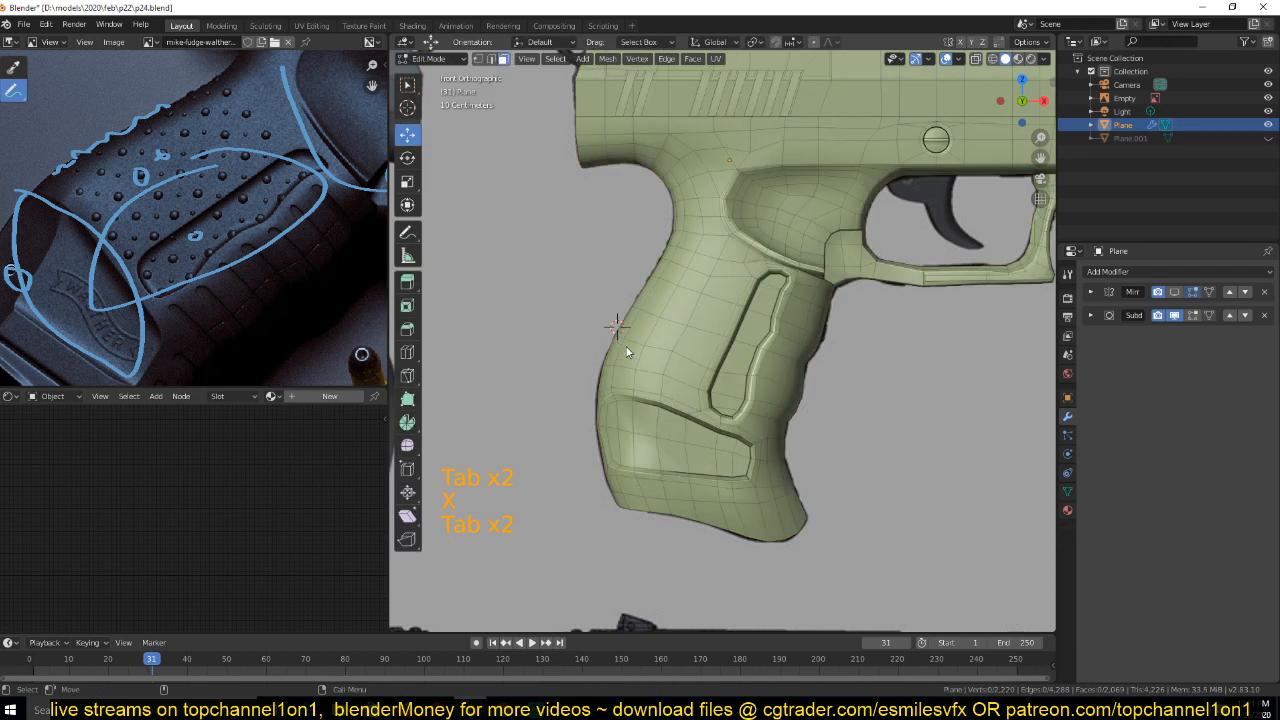
Save the file p24.blend and mark a few more studs on the grip in the reference photo
key(ctrl+s)
click(669, 346)
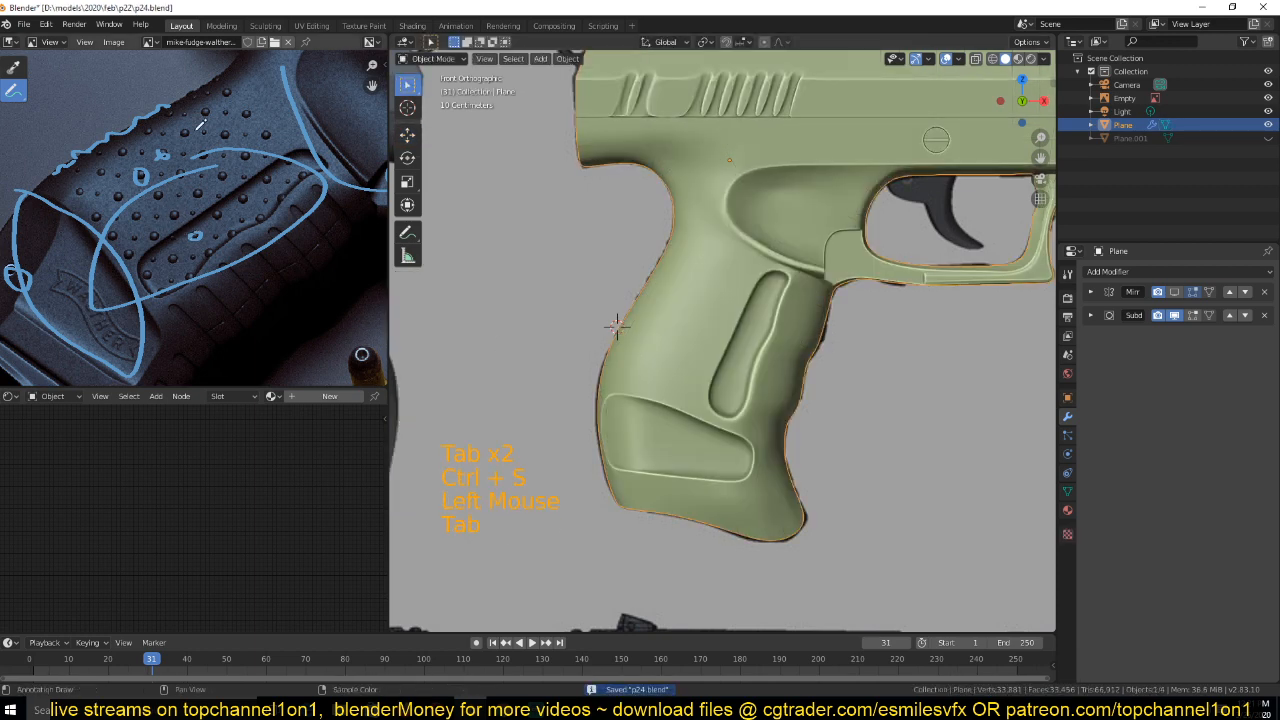
middle_drag(210, 97, 243, 147)
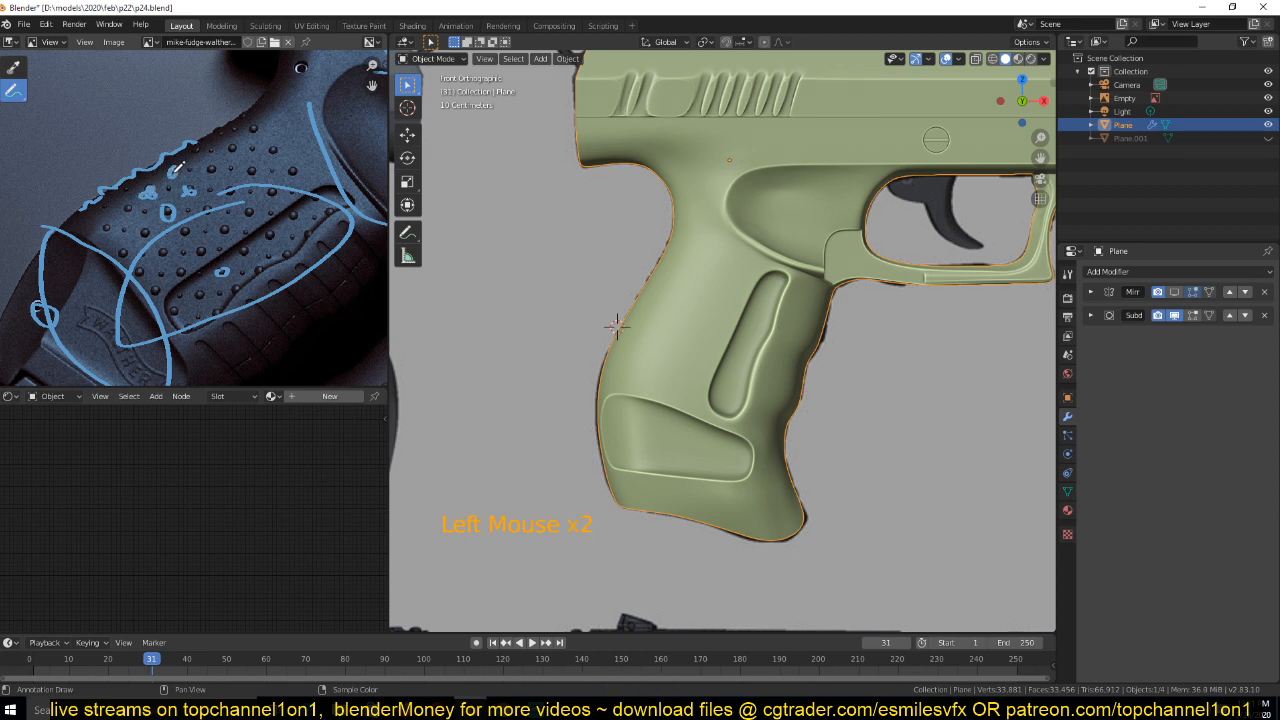
scroll(620, 302, up, 4)
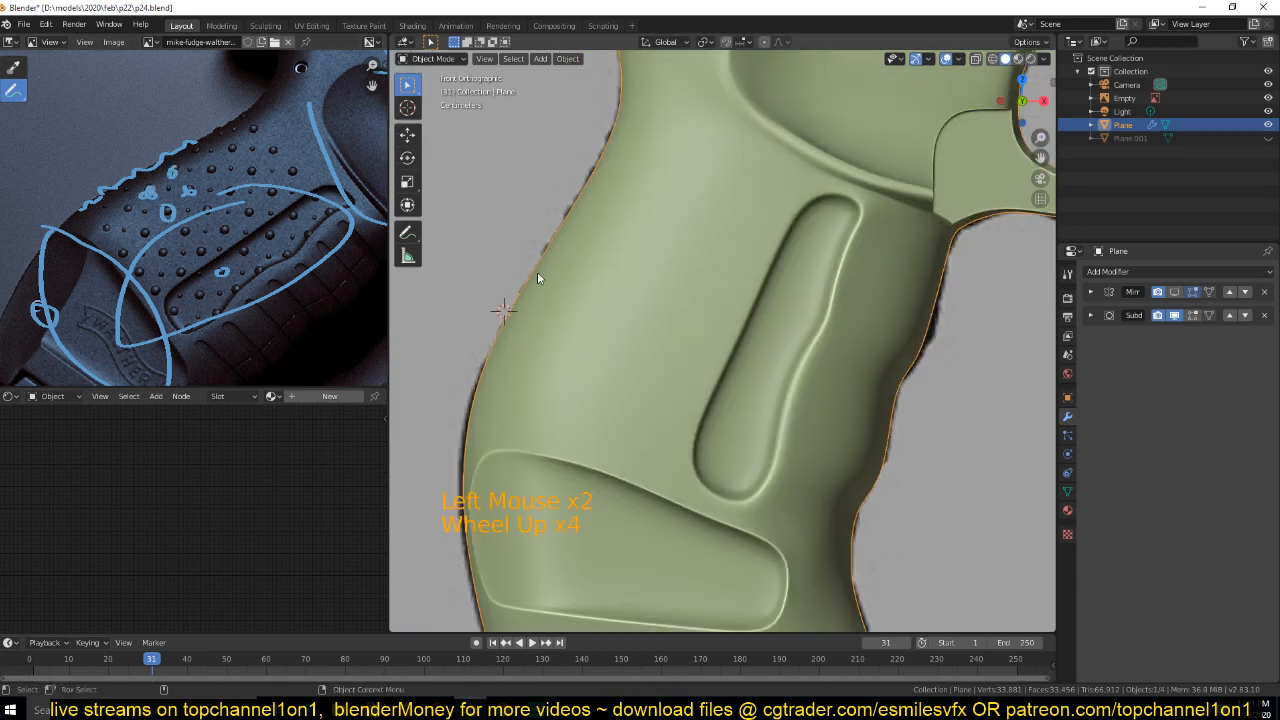
scroll(662, 357, up, 4)
key(Tab)
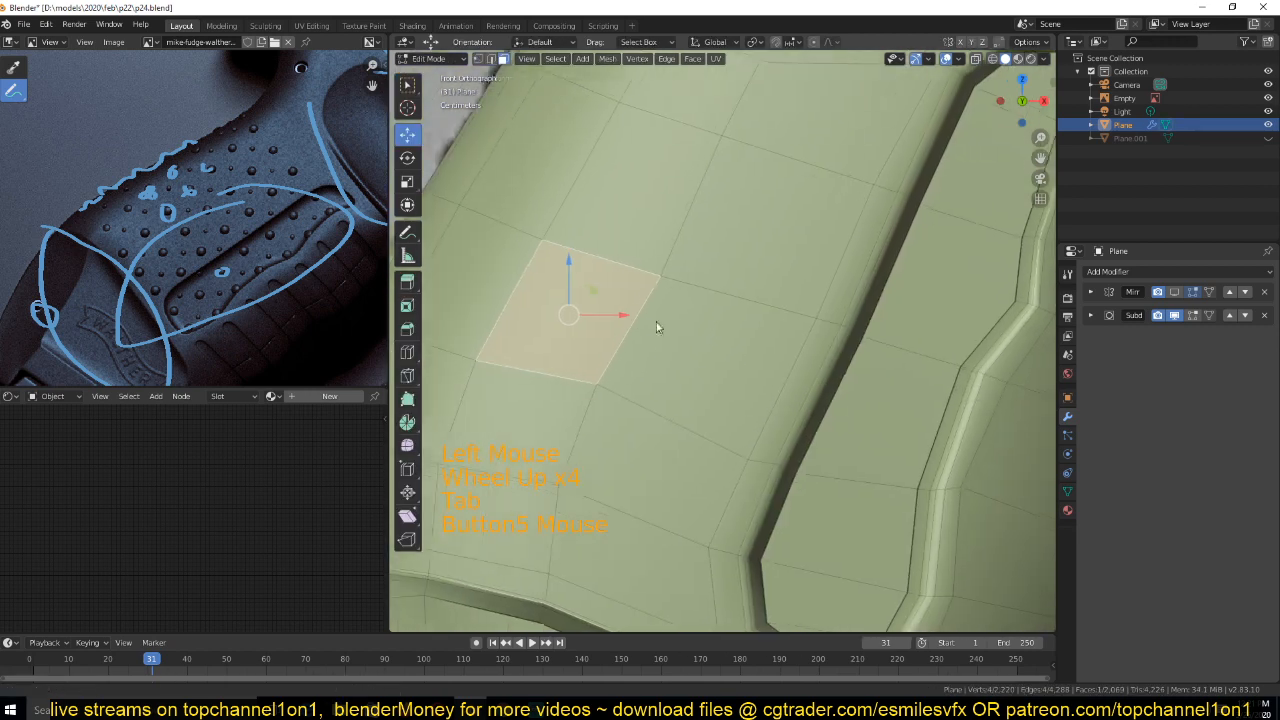
Undo back past the stud deletion to restore the trial stud and check its smoothed form on the grip
key(ctrl+z)
key(ctrl+z)
key(ctrl+z)
key(ctrl+z)
key(ctrl+z)
key(ctrl+z)
key(ctrl+z)
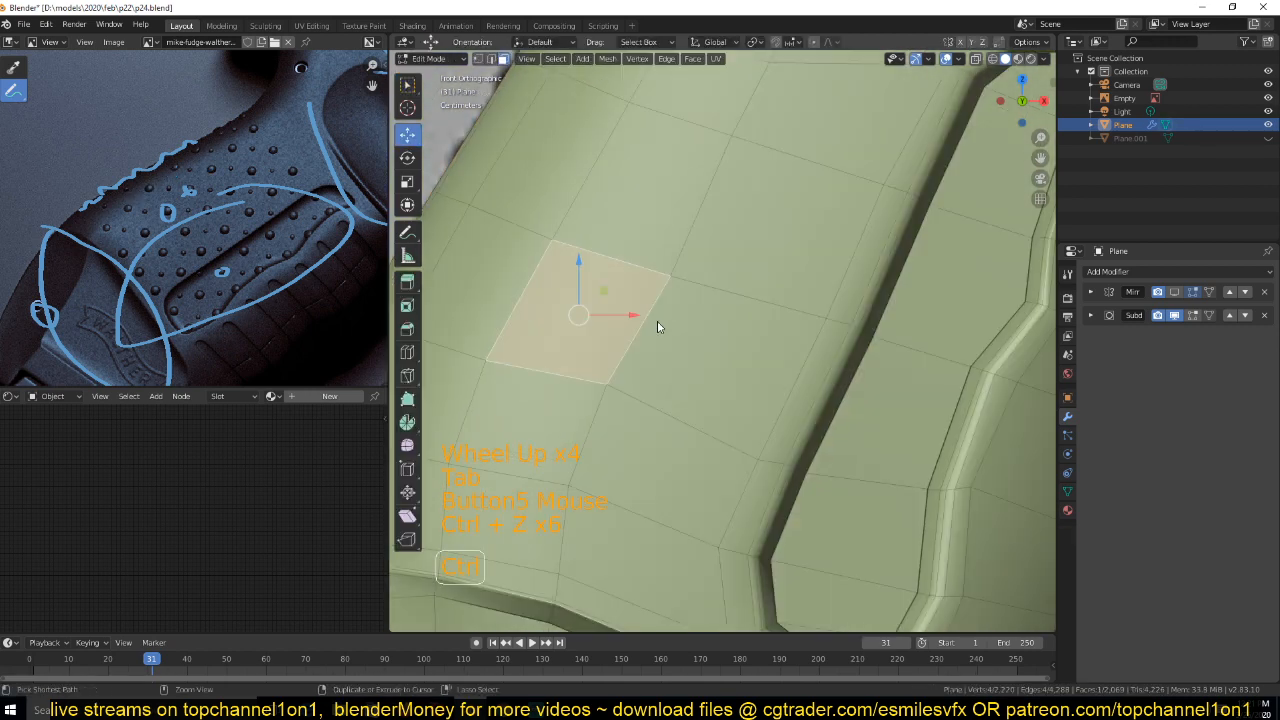
key(ctrl+z)
key(ctrl+z)
key(ctrl+z)
key(ctrl+z)
key(ctrl+z)
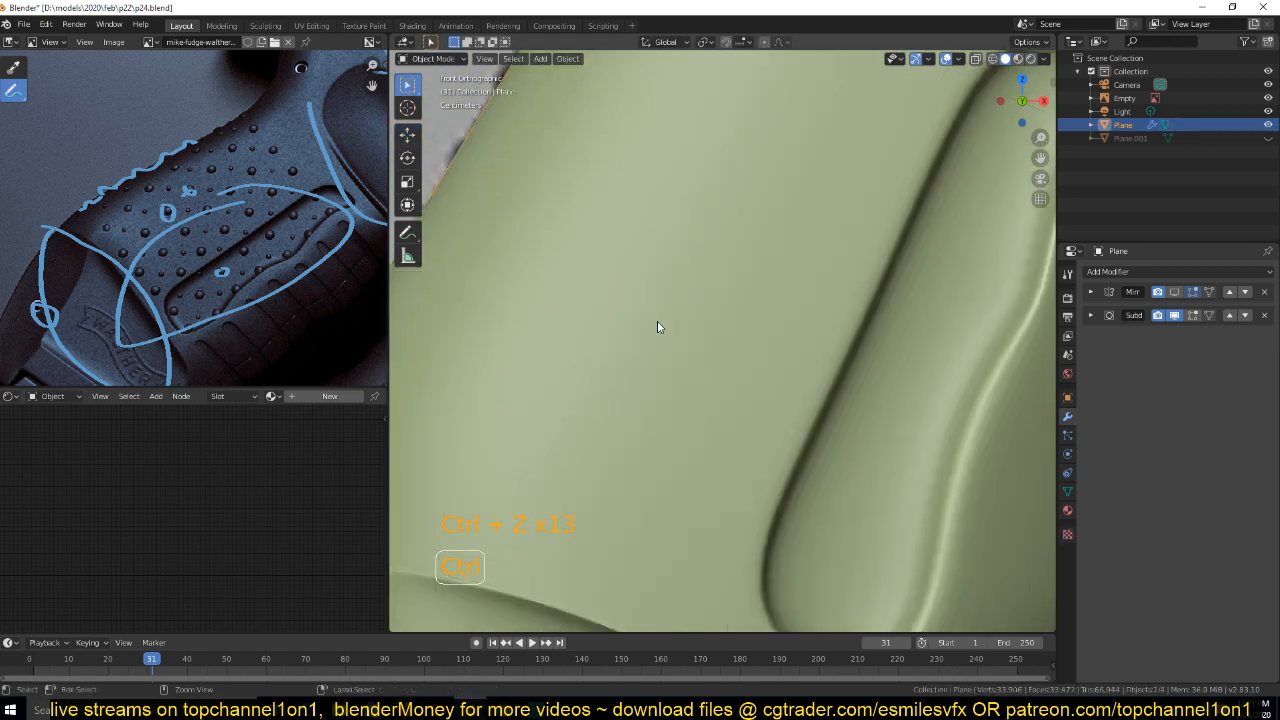
key(ctrl+z)
key(ctrl+z)
key(ctrl+z)
key(ctrl+z)
key(ctrl+z)
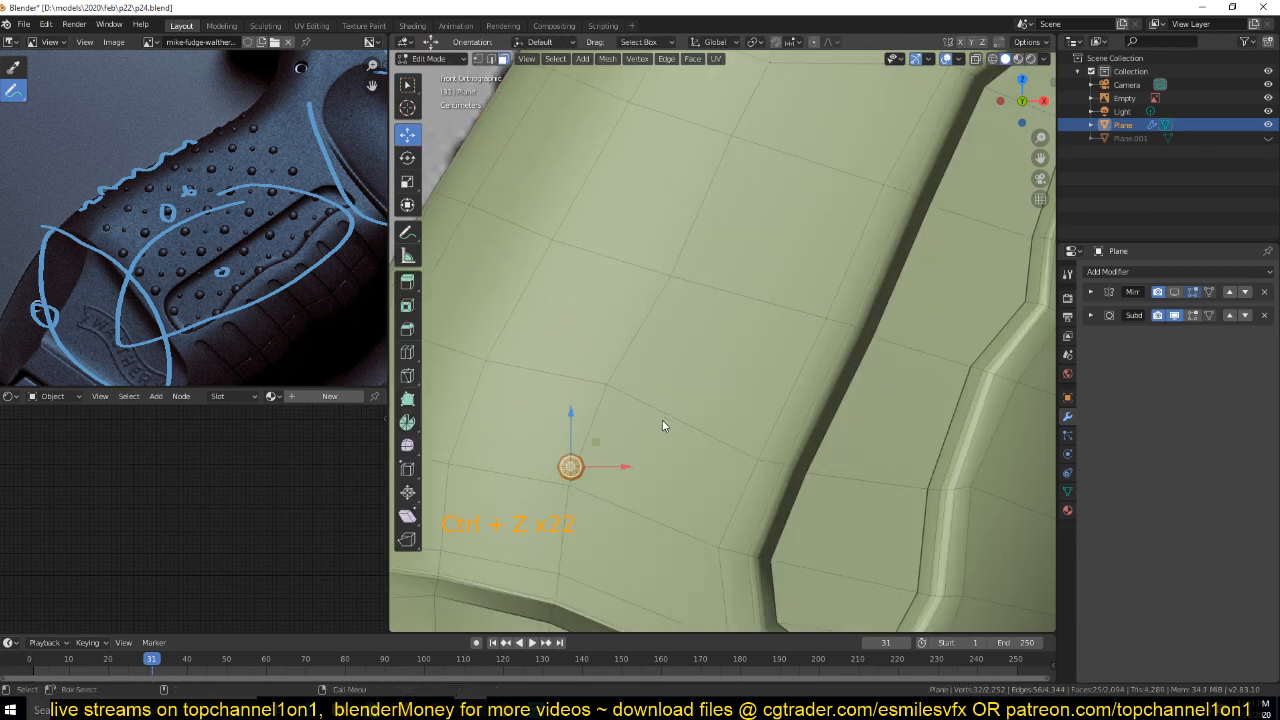
key(Tab)
scroll(629, 493, down, 4)
scroll(617, 490, up, 3)
key(Tab)
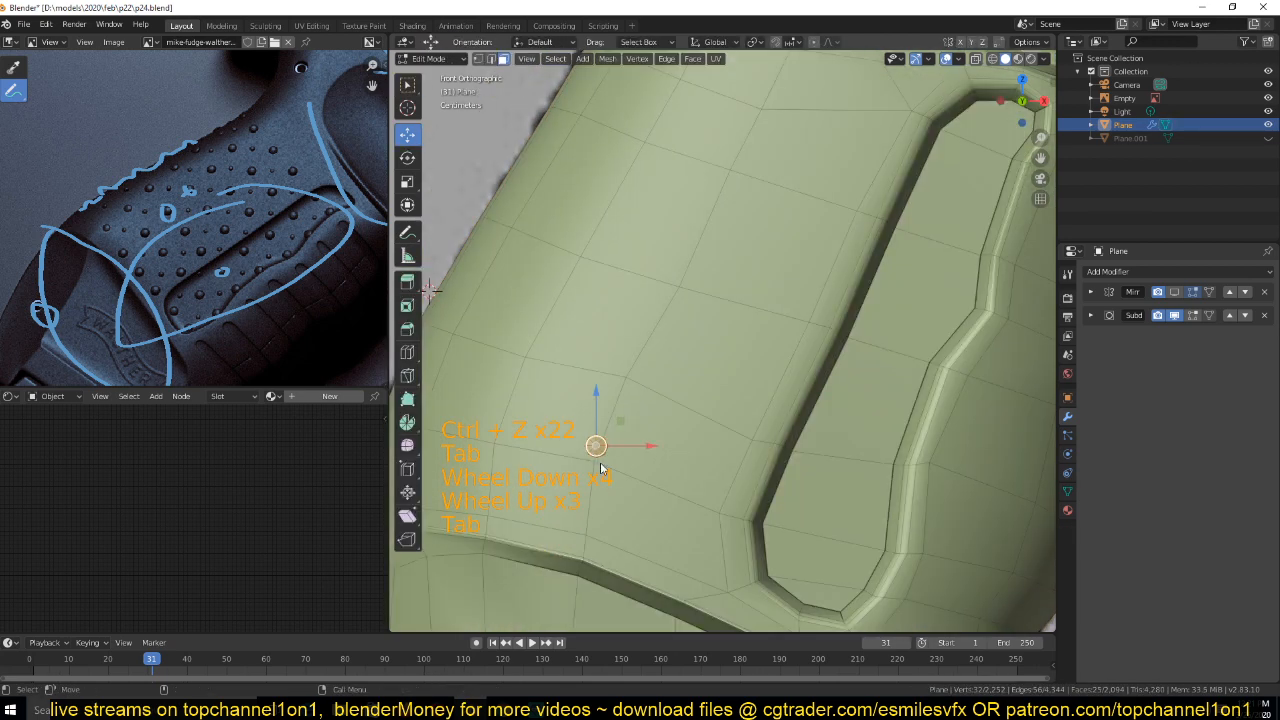
Duplicate the trial stud twice and place both copies over stud positions of the reference image in wireframe front view
key(shift+d)
click(661, 373)
key(z)
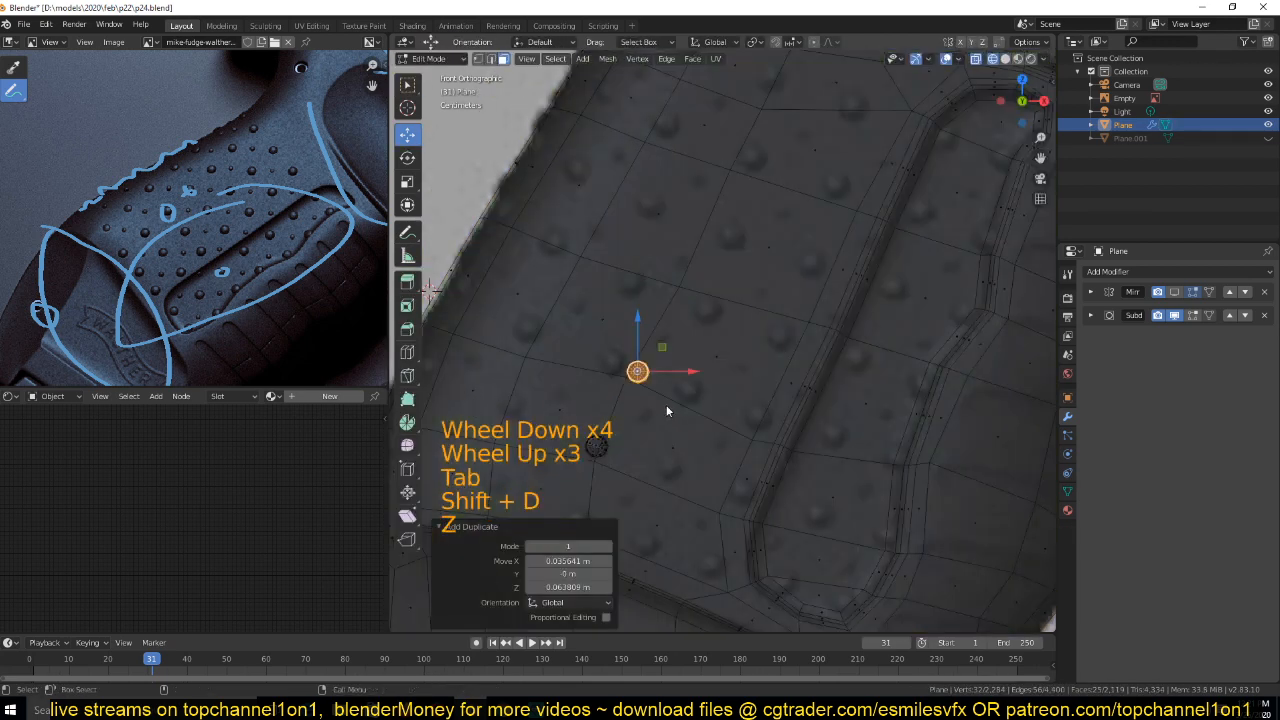
key(g)
click(634, 392)
key(shift+d)
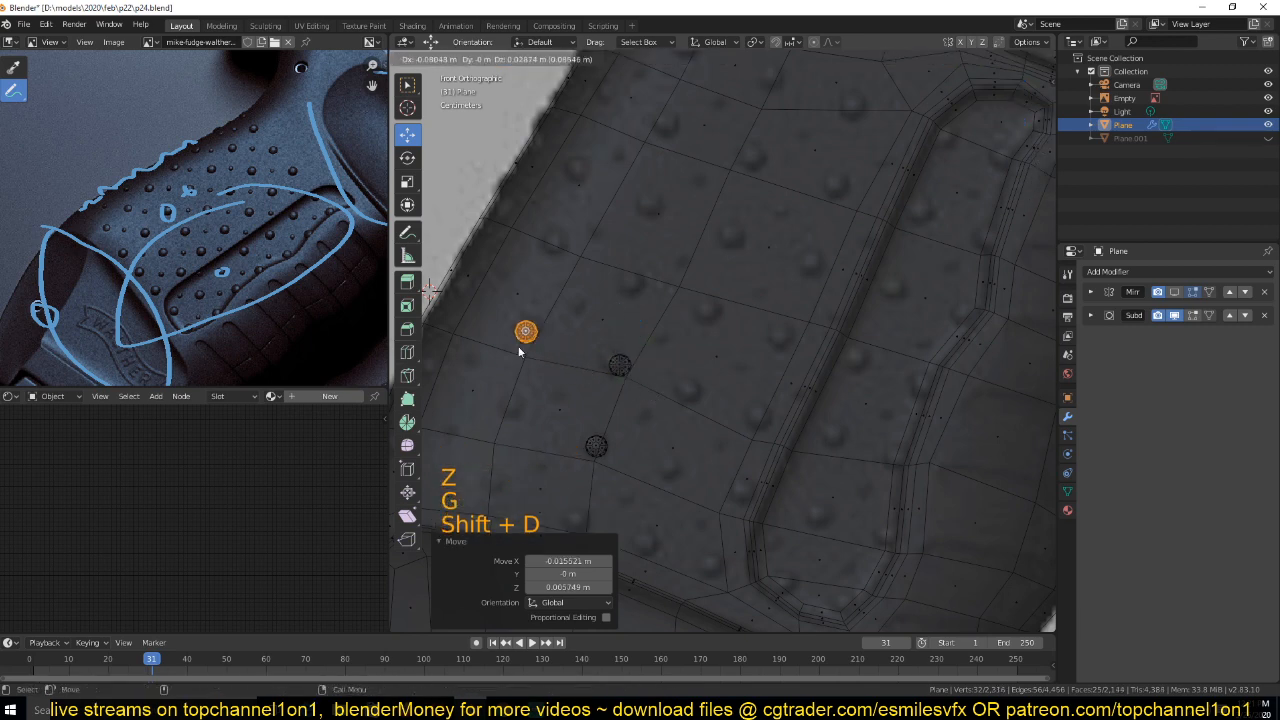
key(z)
Move the newest stud copy about 0.0286 m along Y to the grip surface and rotate it -23.9° to follow the curvature
key(grave)
scroll(708, 224, up, 4)
click(747, 239)
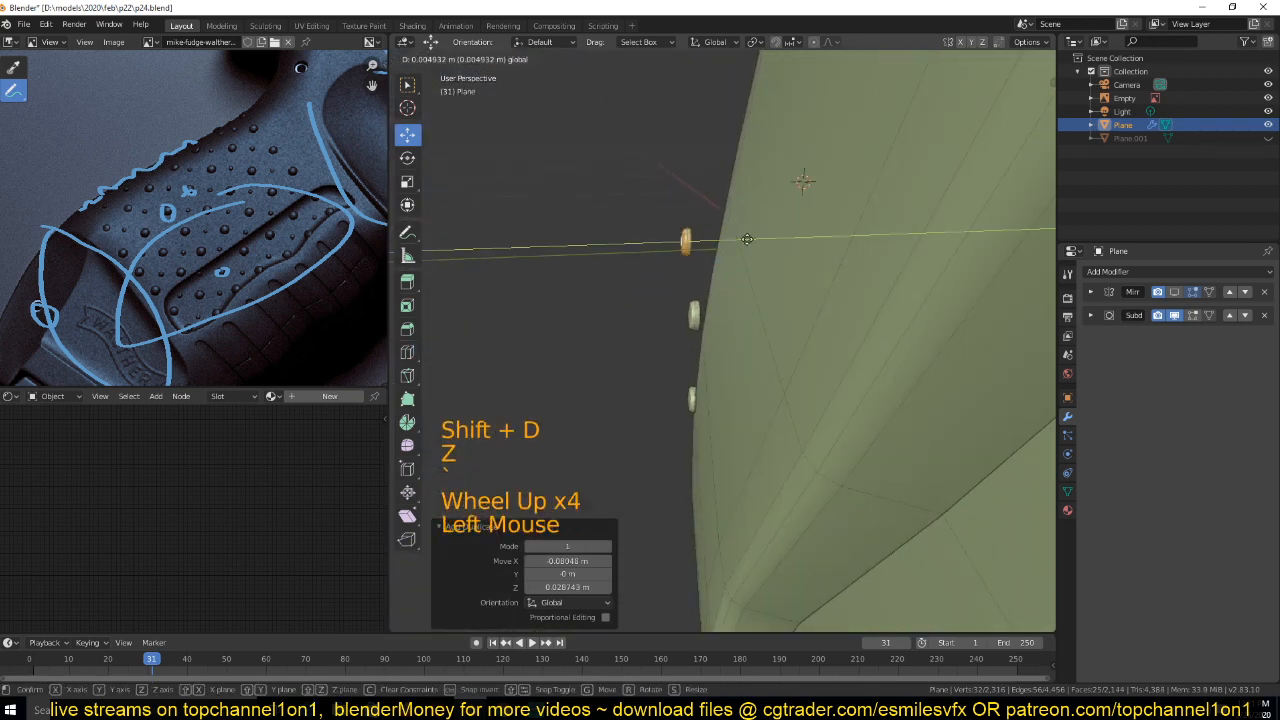
key(grave)
key(r)
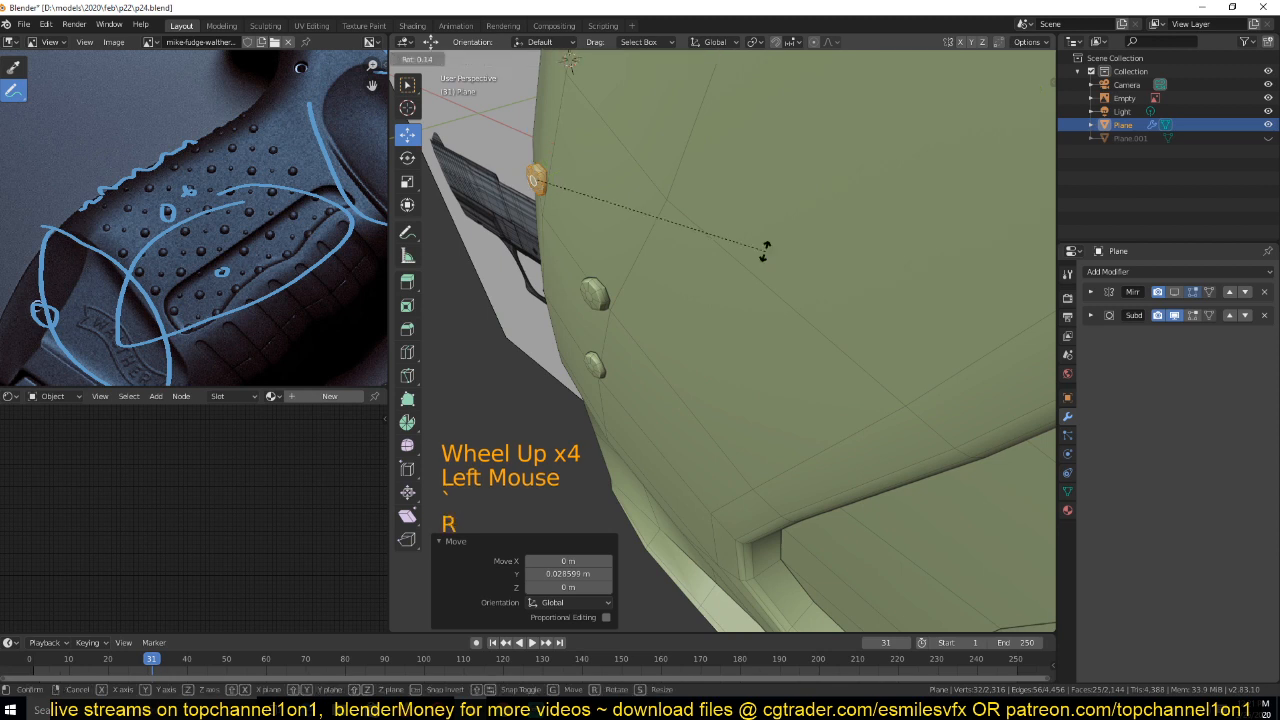
click(671, 294)
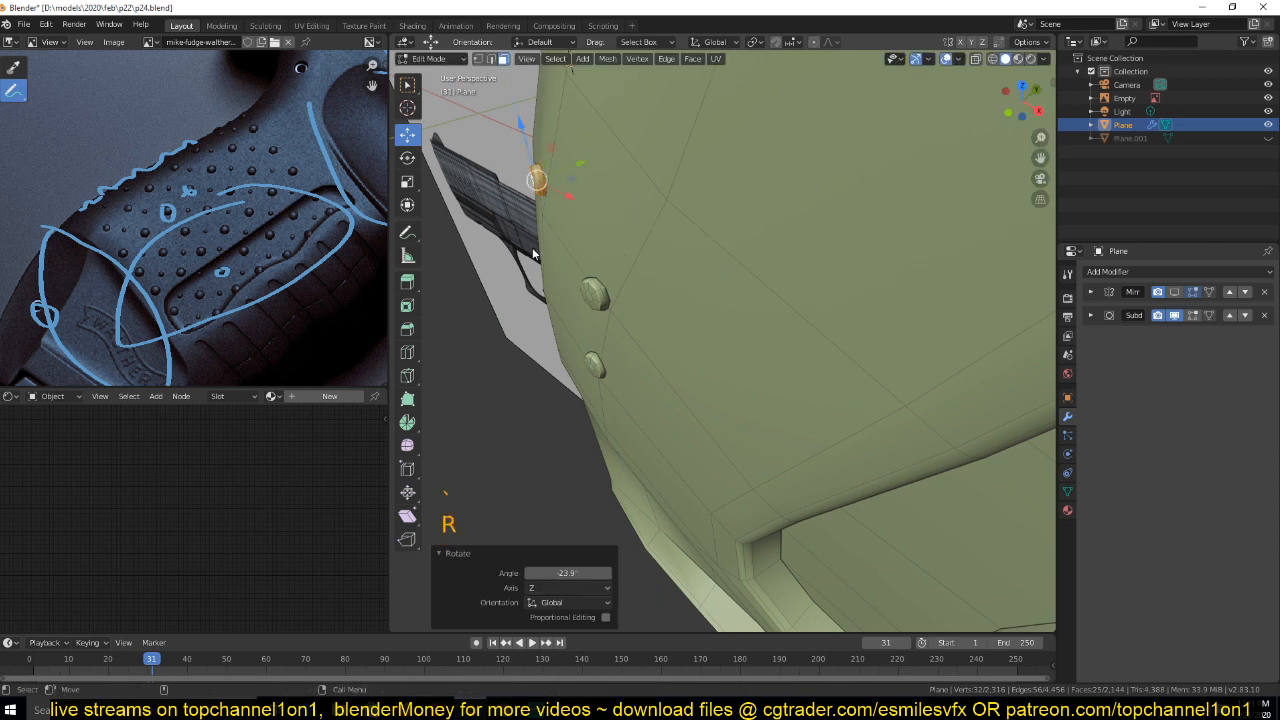
Select all three studs with their linked geometry and delete them from the grip
shift+click(593, 294)
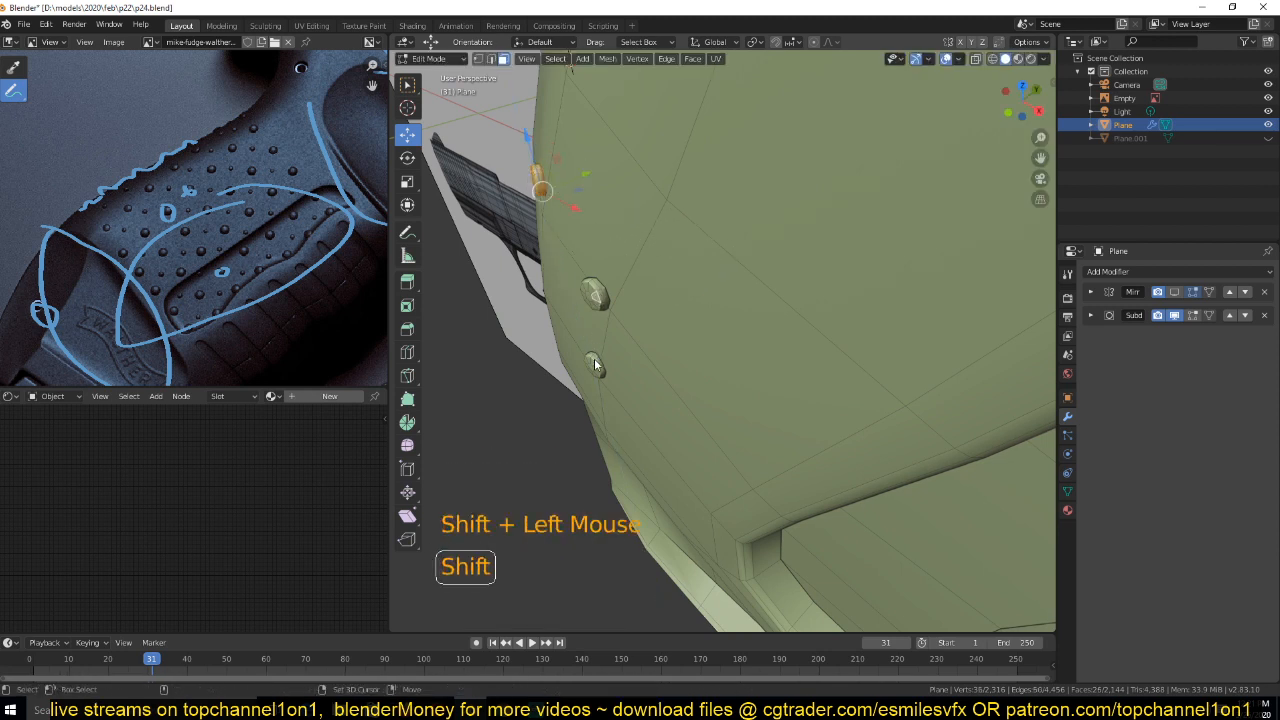
key(ctrl+l)
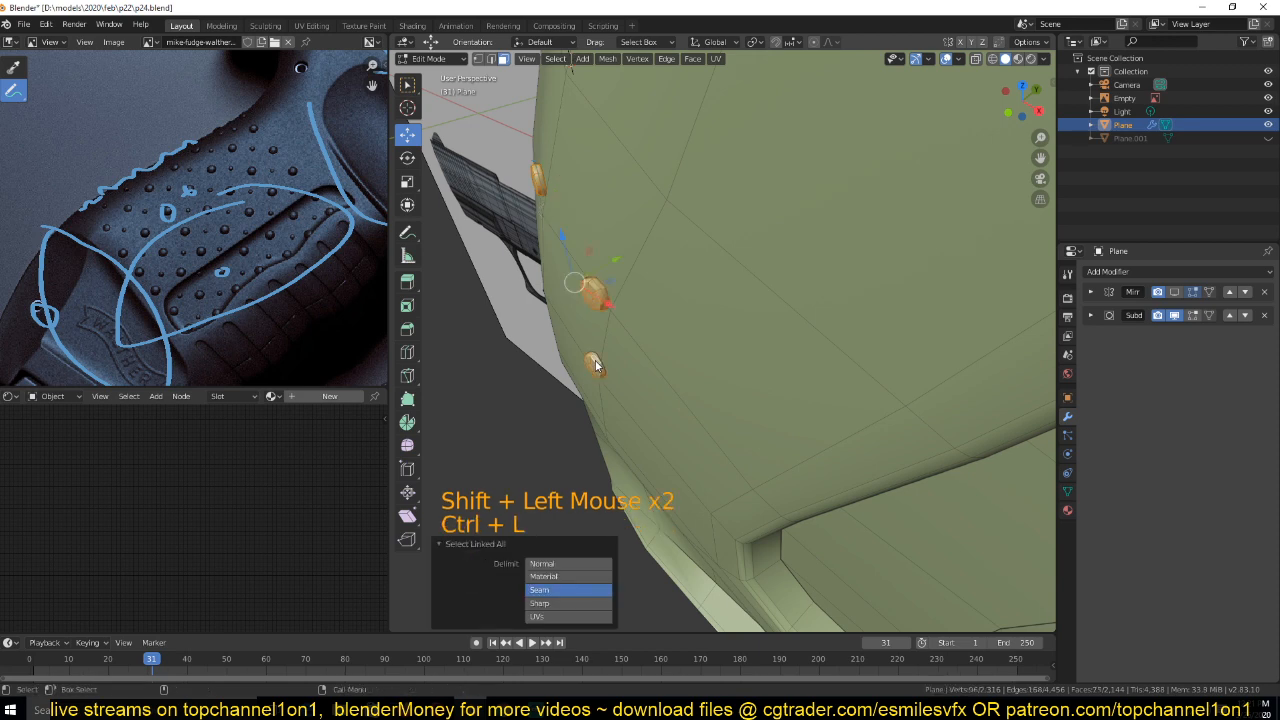
key(x)
click(595, 360)
Check the smoothed grip in Object Mode and save the file p24.blend
key(Tab)
scroll(726, 303, down, 1)
click(726, 303)
scroll(648, 334, down, 5)
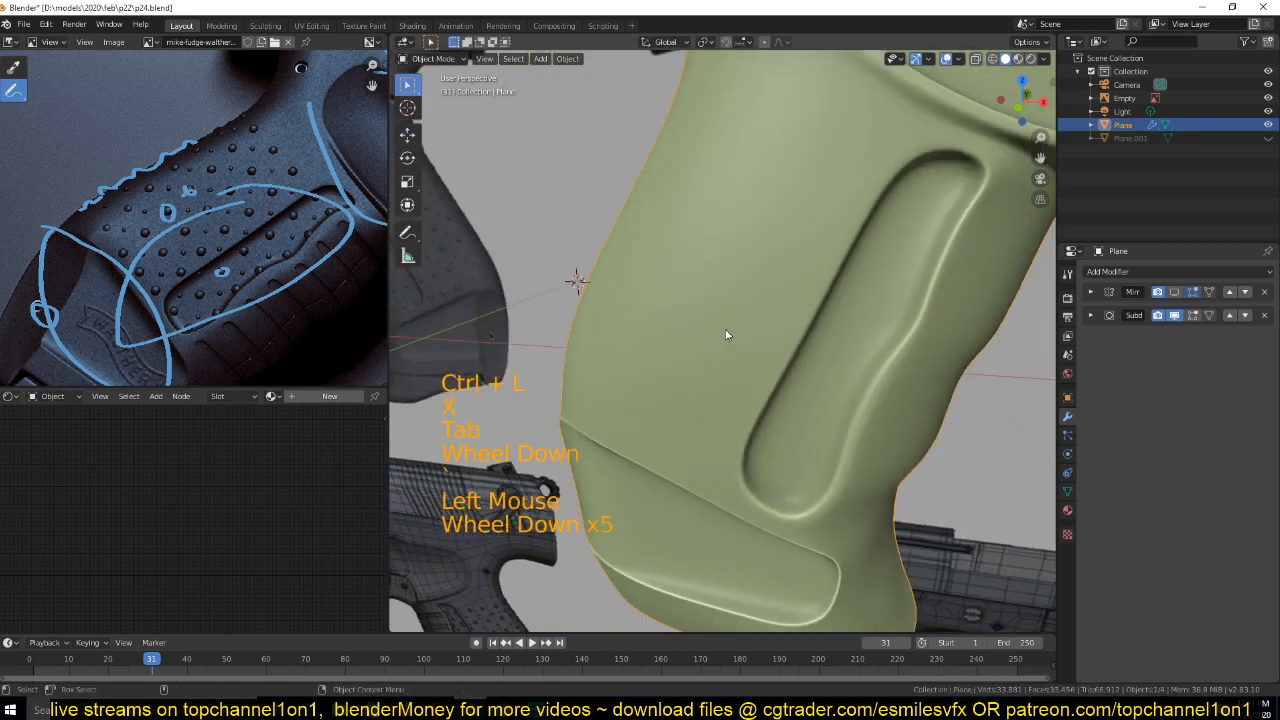
key(ctrl+s)
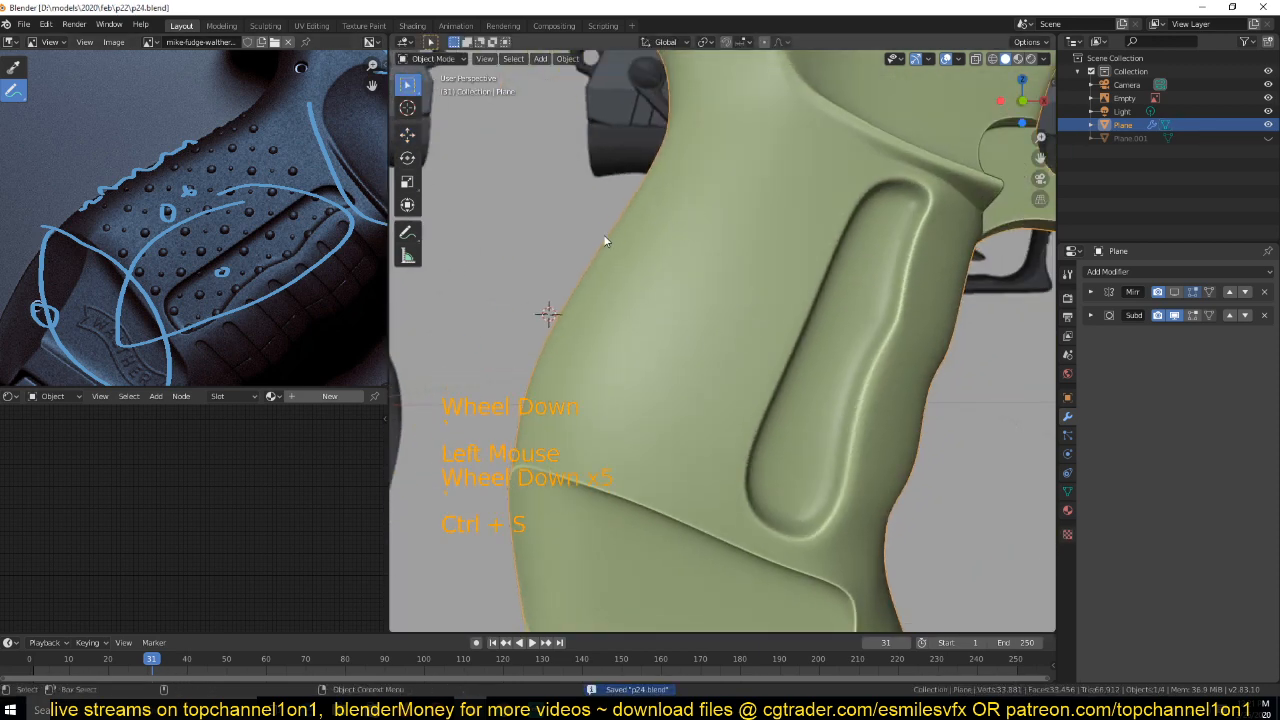
Select the grip's side faces between the back edge, the finger recess and the lower panel in wireframe front view in Edit Mode
middle_drag(604, 240, 697, 152)
middle_drag(640, 236, 694, 202)
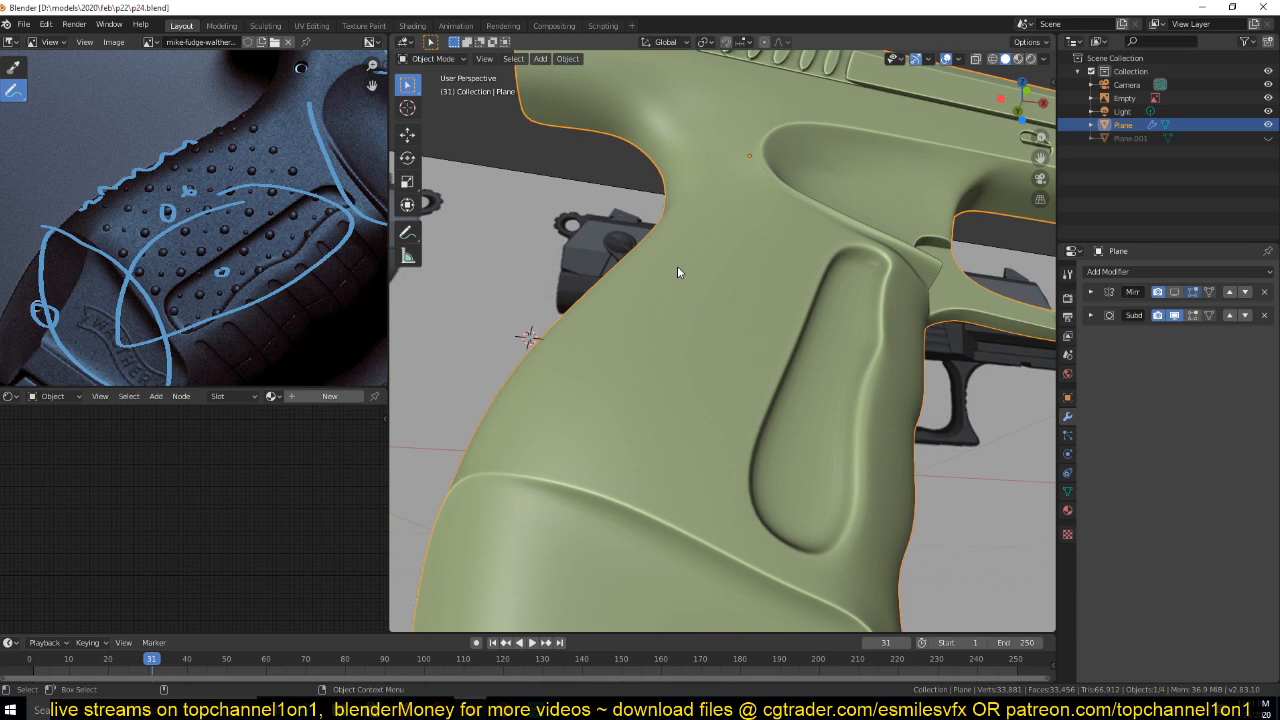
scroll(677, 266, down, 5)
key(KP_1)
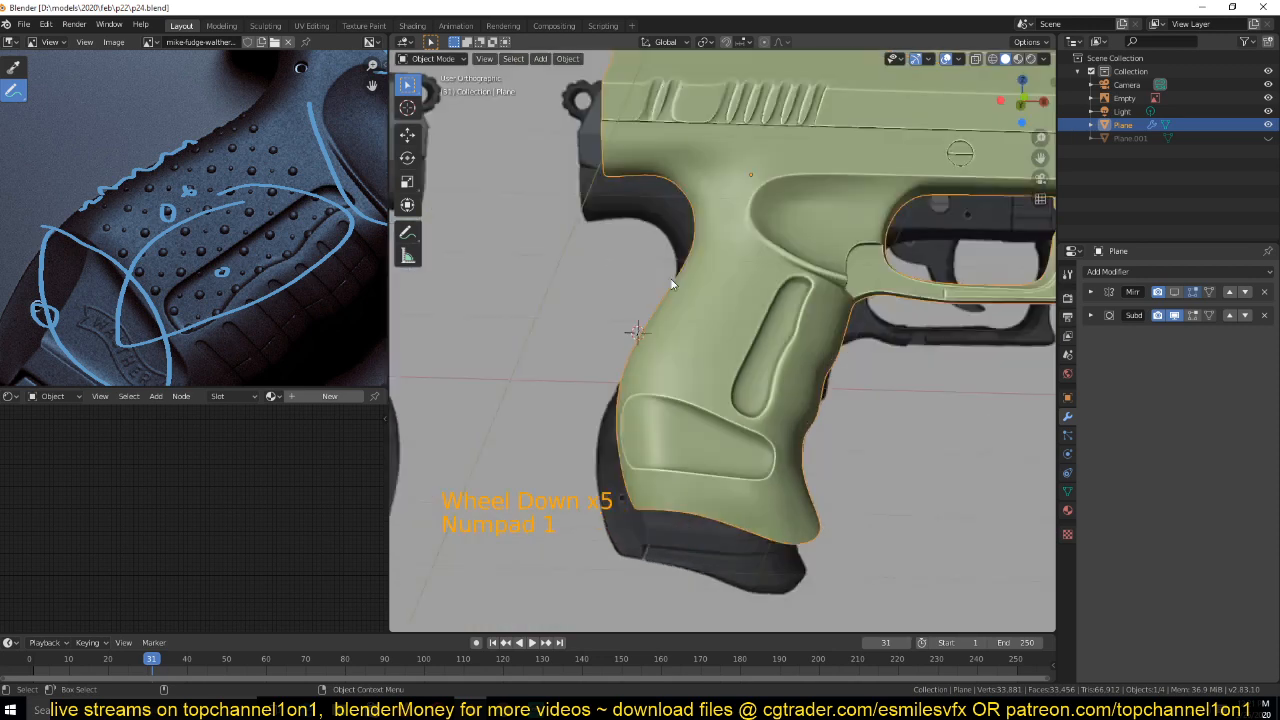
scroll(682, 300, up, 4)
key(Tab)
scroll(707, 291, down, 4)
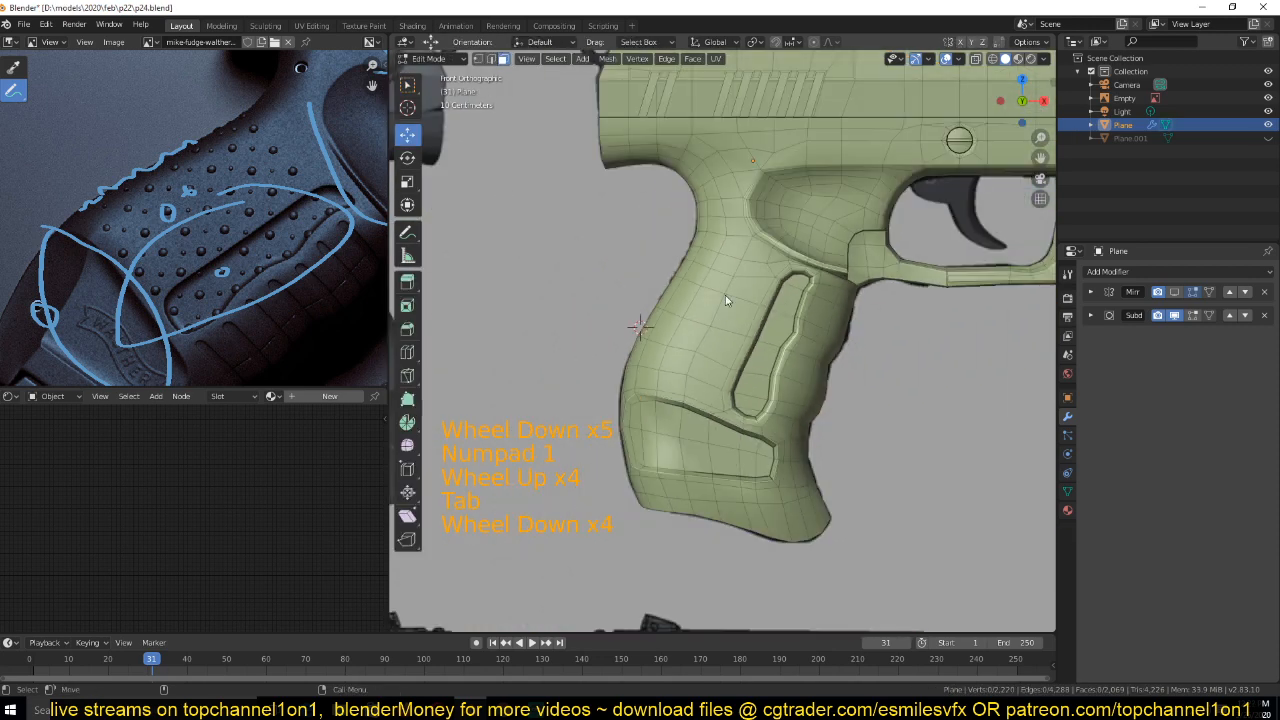
scroll(725, 295, up, 2)
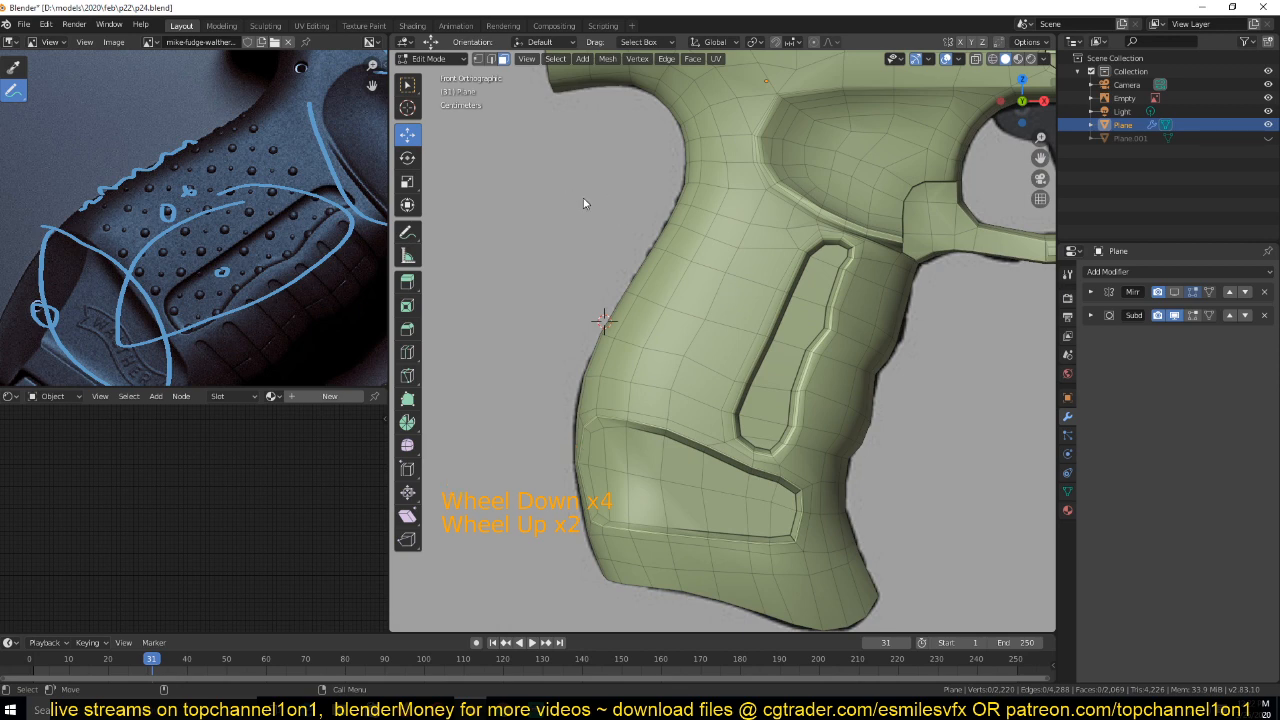
key(z)
mouse_move(563, 200)
mouse_down()
mouse_move(696, 375)
mouse_move(724, 278)
mouse_move(716, 249)
mouse_move(625, 320)
mouse_move(615, 370)
mouse_move(628, 365)
mouse_move(567, 366)
mouse_move(685, 383)
mouse_up()
key(c)
key(Escape)
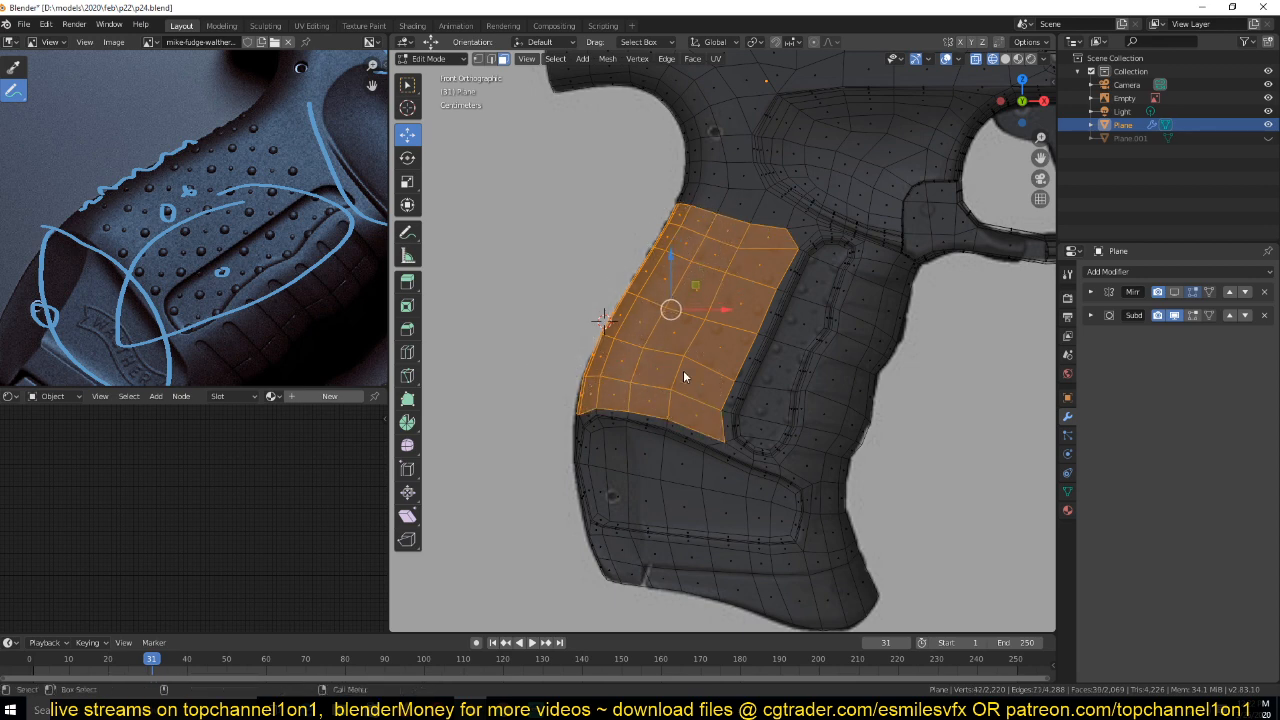
Duplicate the selected grip faces in place and separate the copy into its own object
key(shift+d)
right_click(672, 339)
key(z)
click(744, 318)
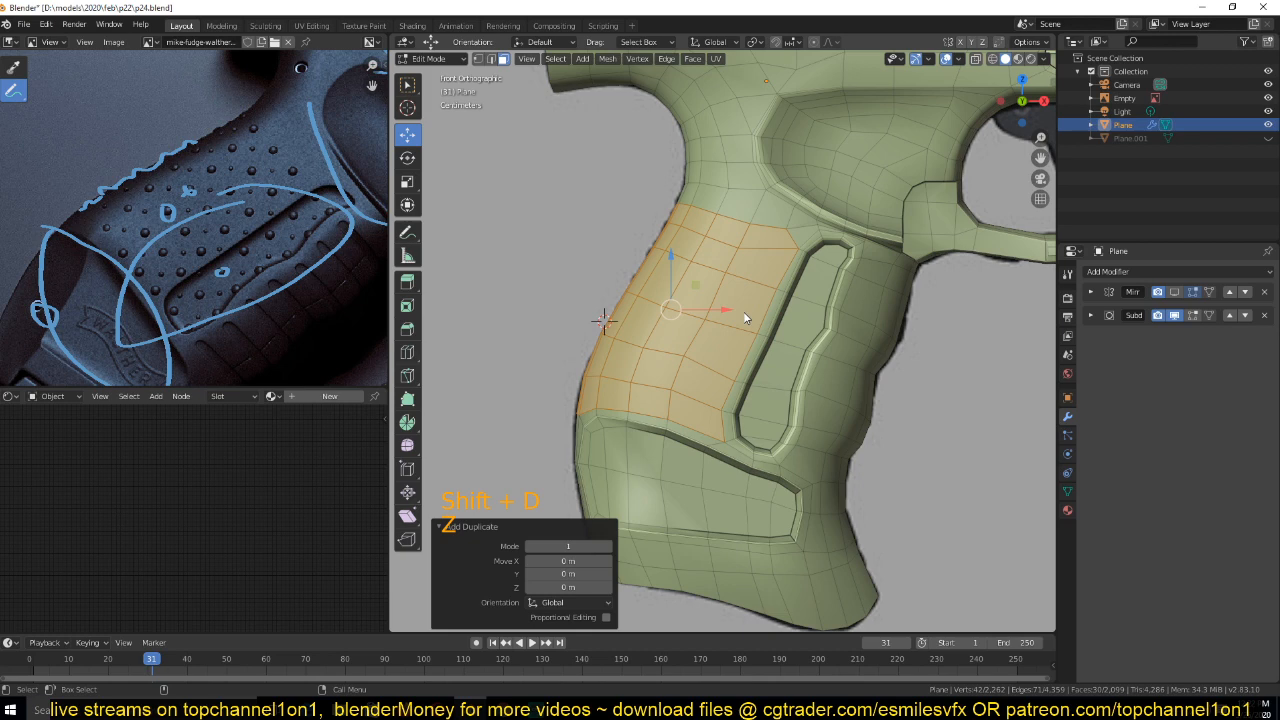
key(p)
click(744, 318)
Hide the original pistol mesh in Object Mode and select the separated grip patch
key(Tab)
click(803, 222)
key(h)
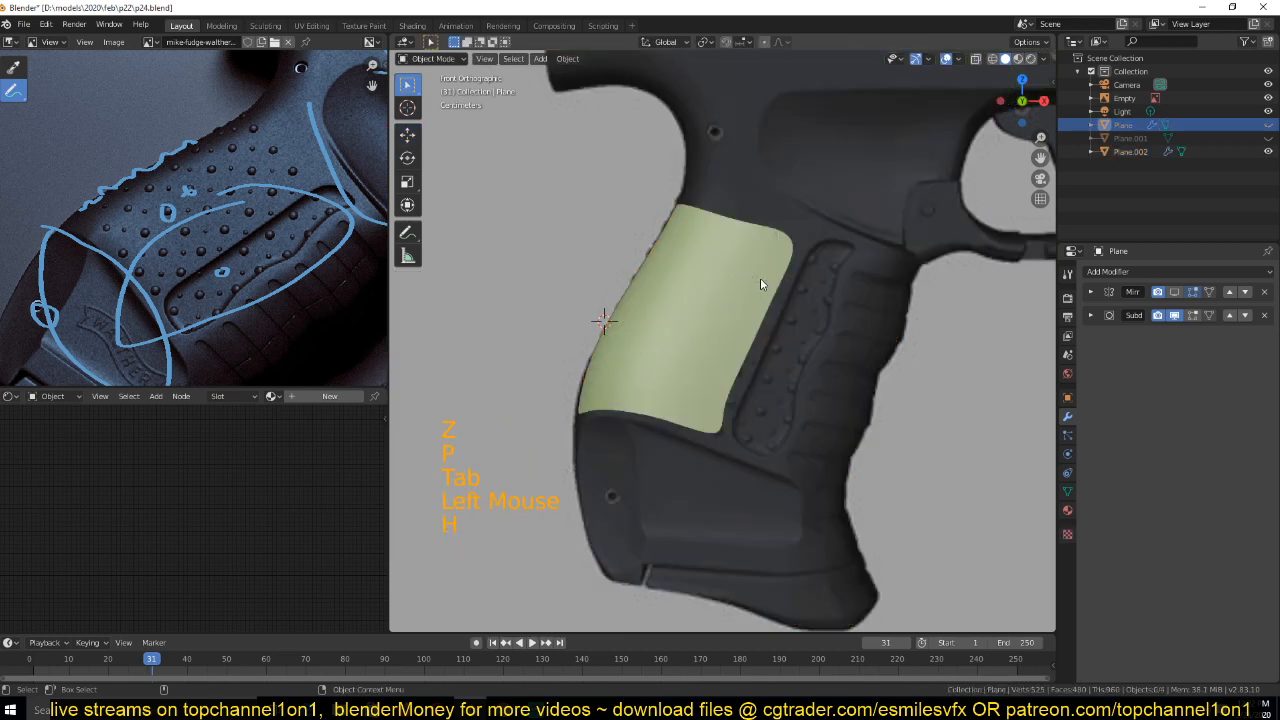
click(760, 278)
Add an 8-vertex circle beside the grip patch, scale it to about 0.097 and rotate it 90° around X
scroll(748, 360, up, 2)
shift+right_click(505, 223)
key(shift+a)
mouse_move(486, 211)
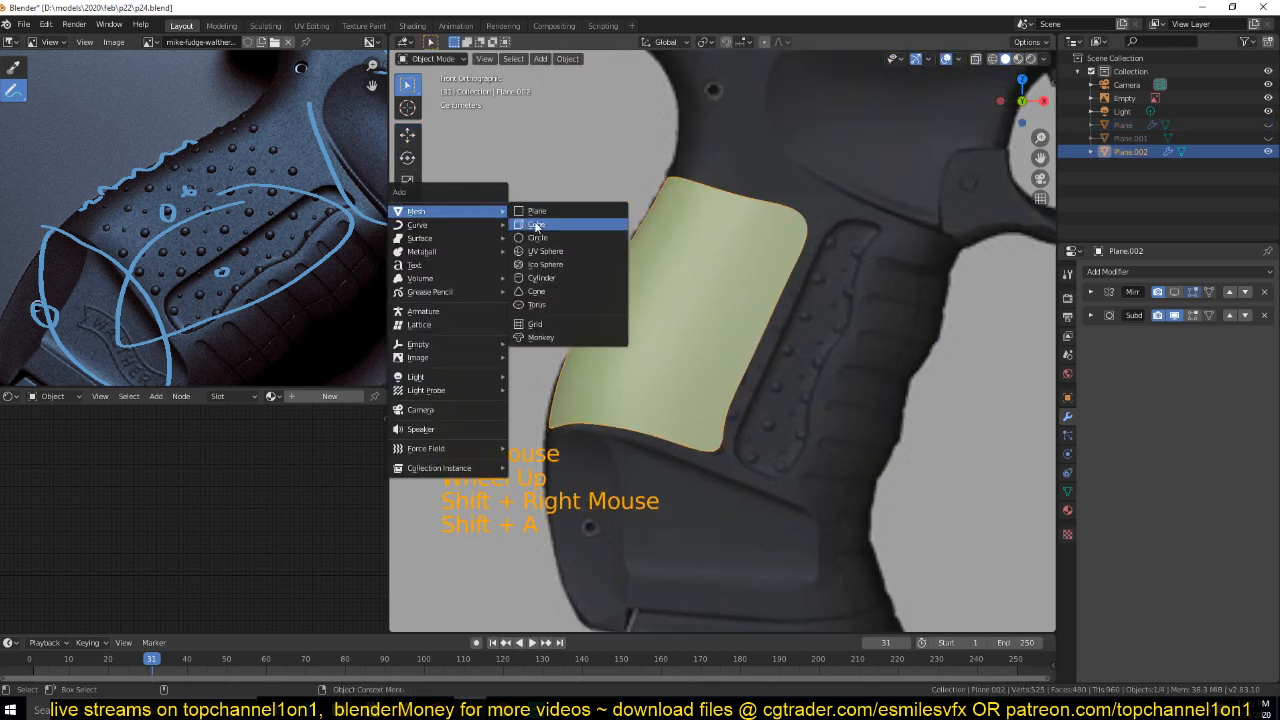
click(555, 238)
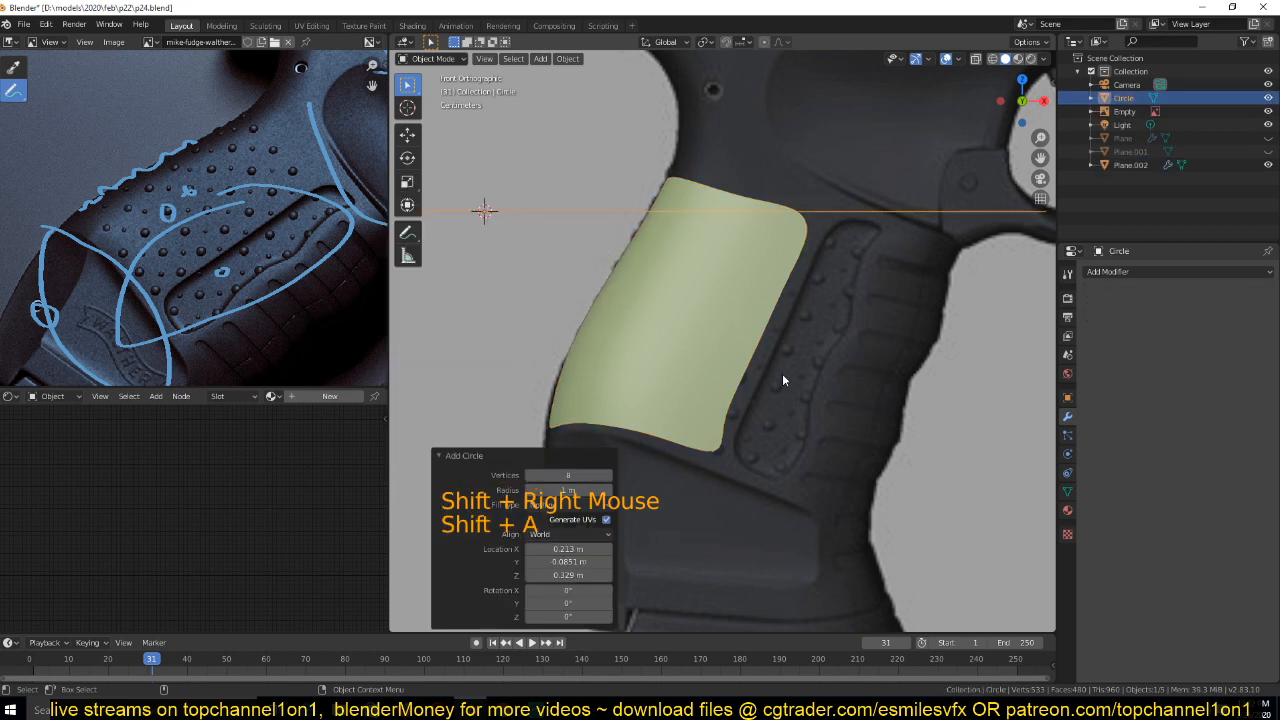
key(s)
click(499, 253)
text(rx90)
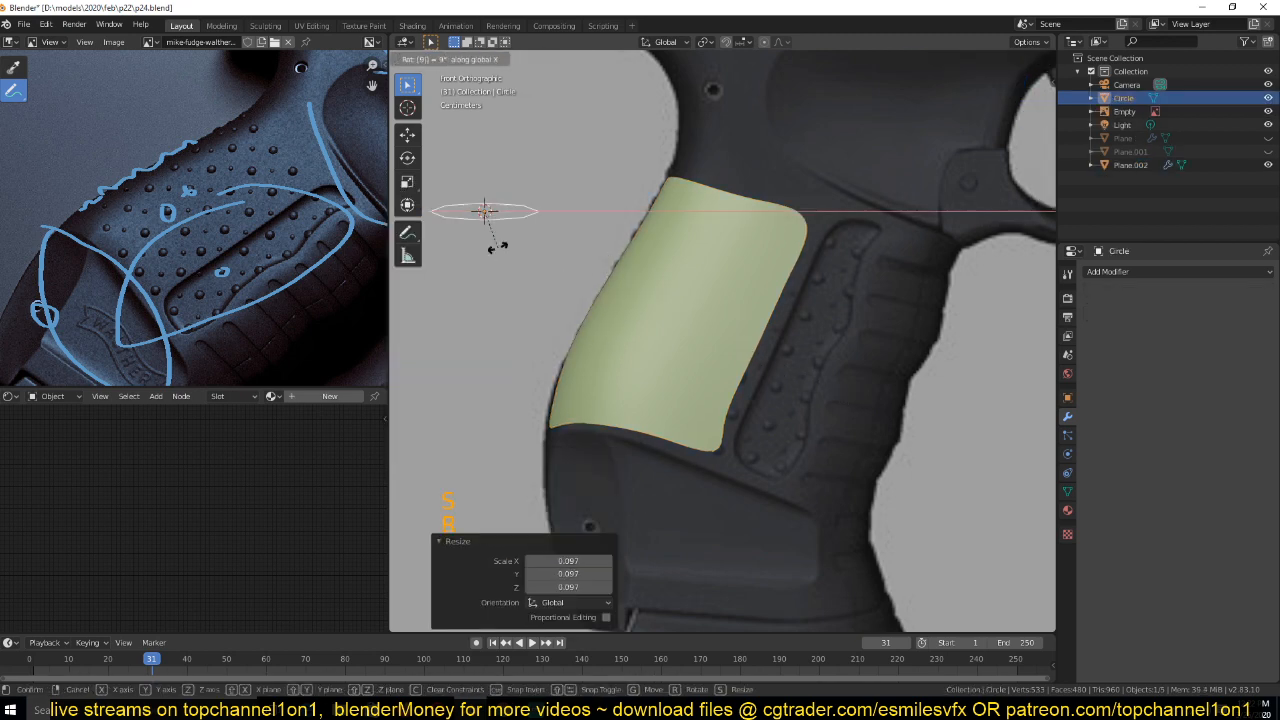
key(Return)
Fill the circle with a face, extrude it outward and scale the extruded face to about 0.693
key(Tab)
key(1)
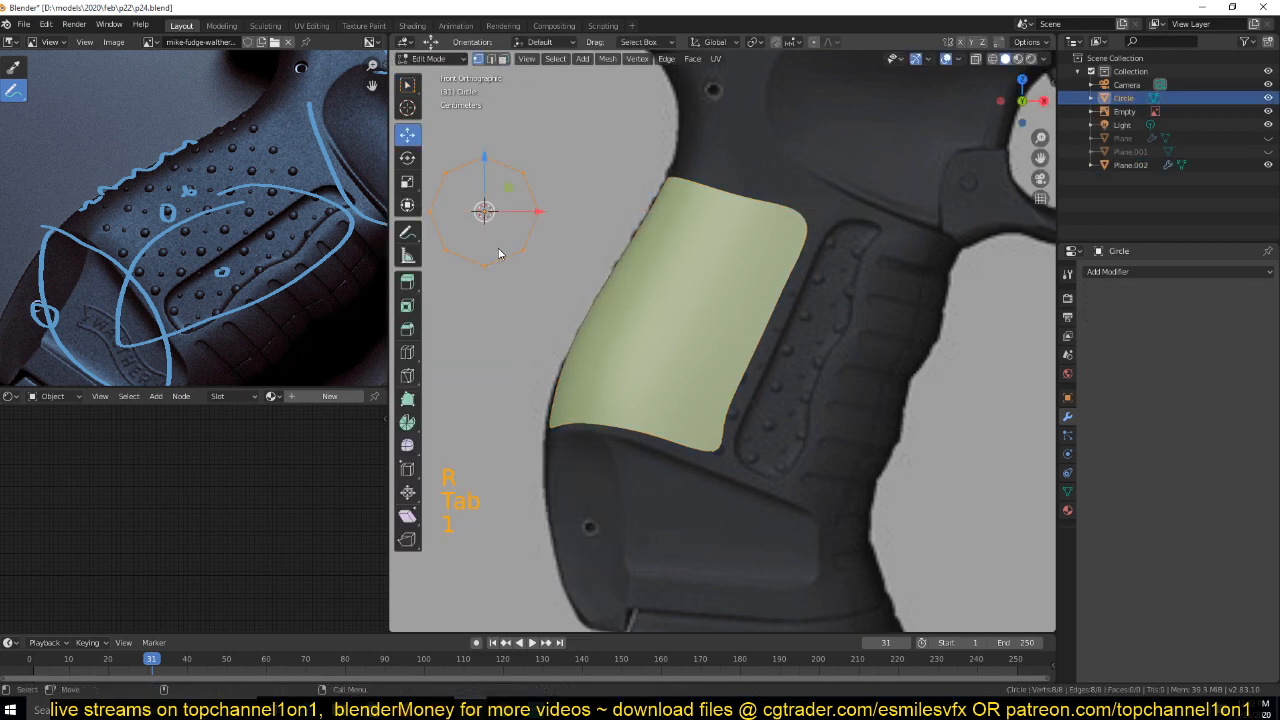
key(f)
key(KP_Decimal)
middle_drag(497, 246, 684, 273)
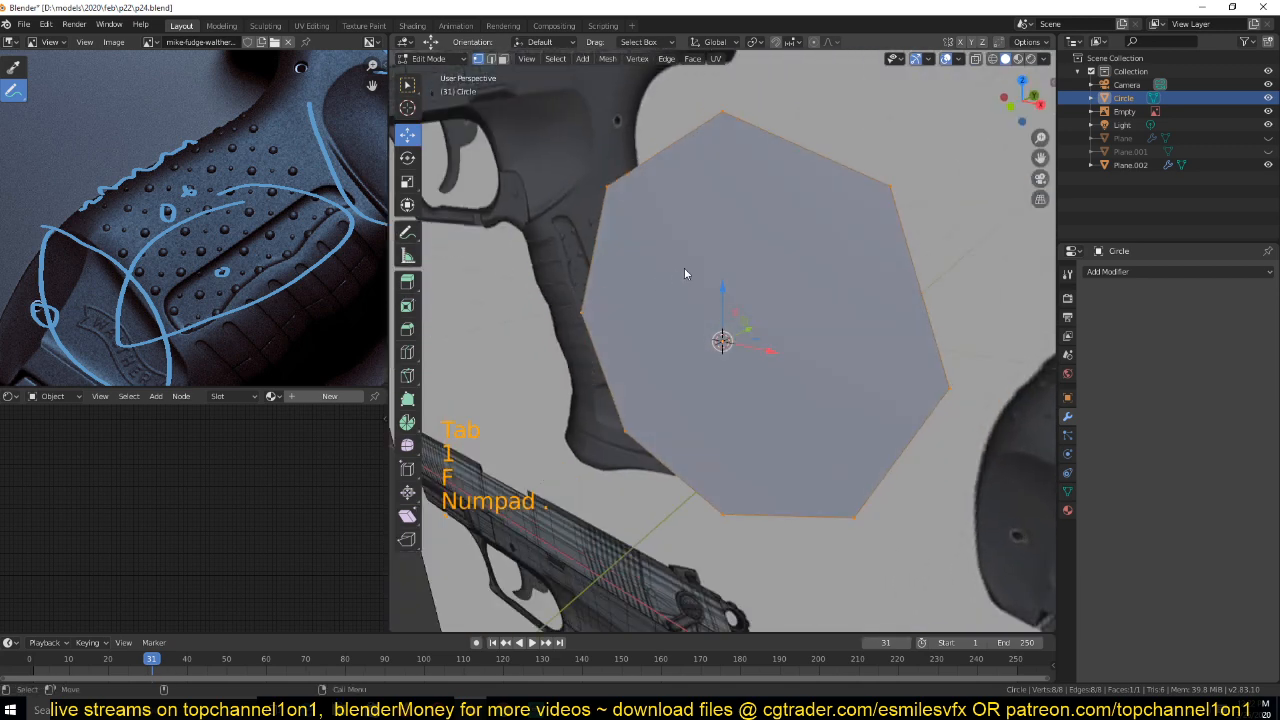
key(e)
click(774, 261)
key(s)
click(793, 250)
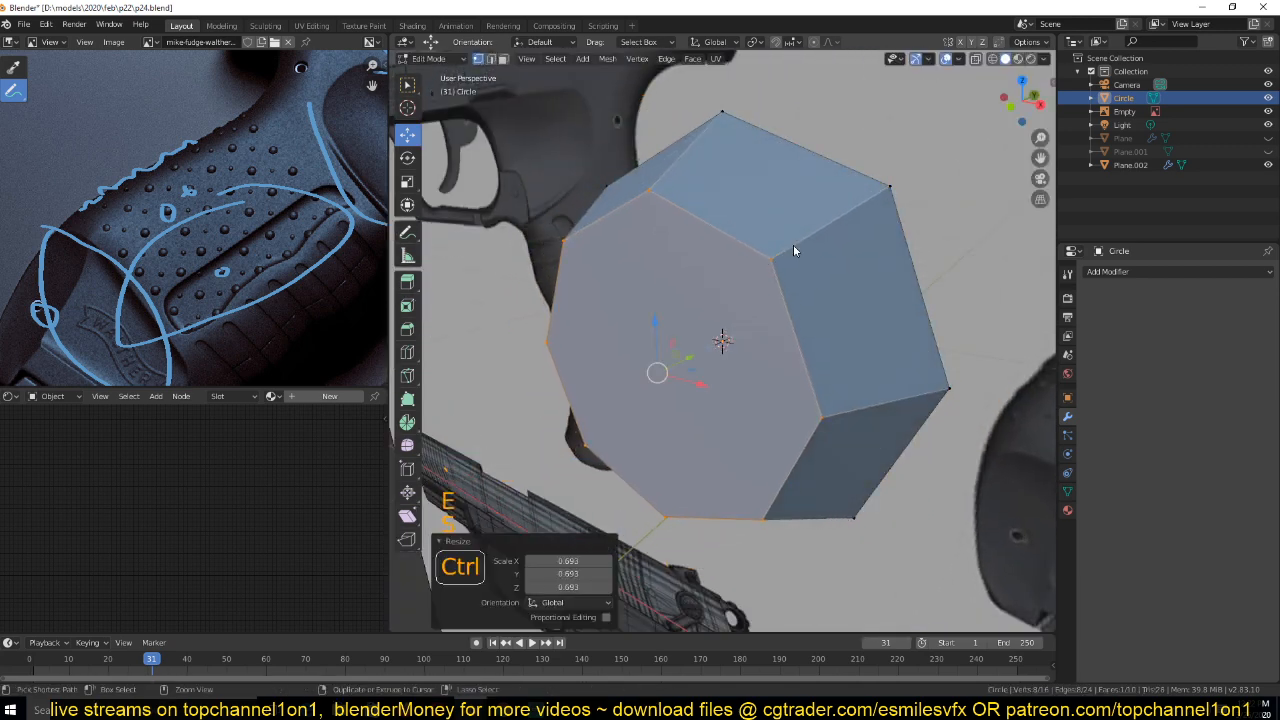
Bevel the stud's front face edges with an offset of about 0.288 m and shade the stud smooth in Object Mode
key(ctrl+b)
click(900, 167)
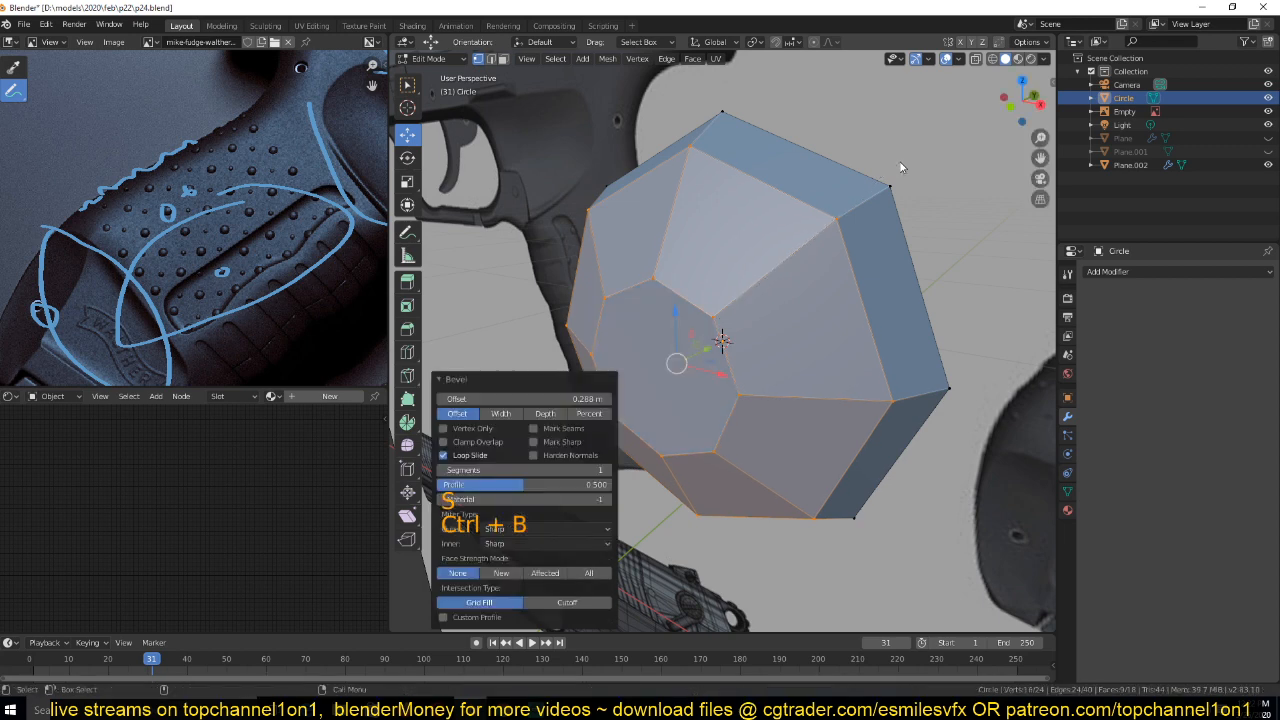
key(Tab)
right_click(765, 258)
scroll(749, 359, down, 6)
key(KP_1)
scroll(782, 416, down, 4)
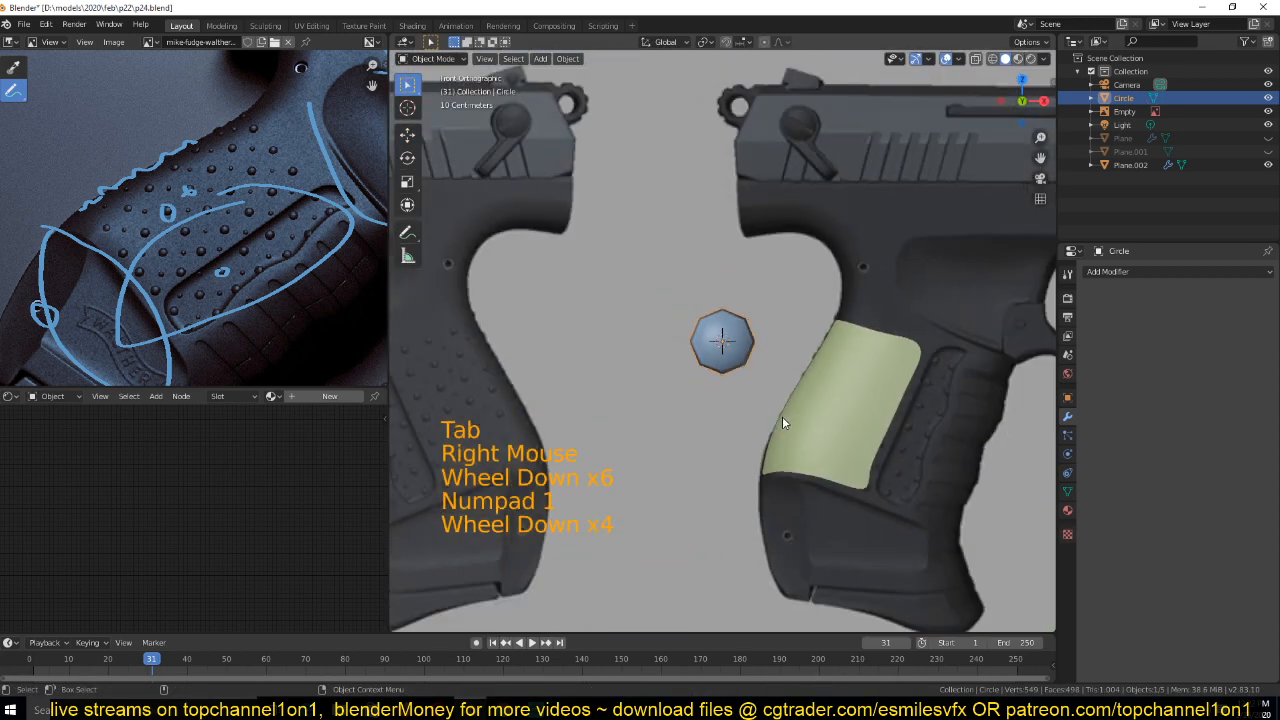
Scale the stud down to about half its size and apply its scale
key(s)
click(733, 365)
key(ctrl+a)
click(731, 394)
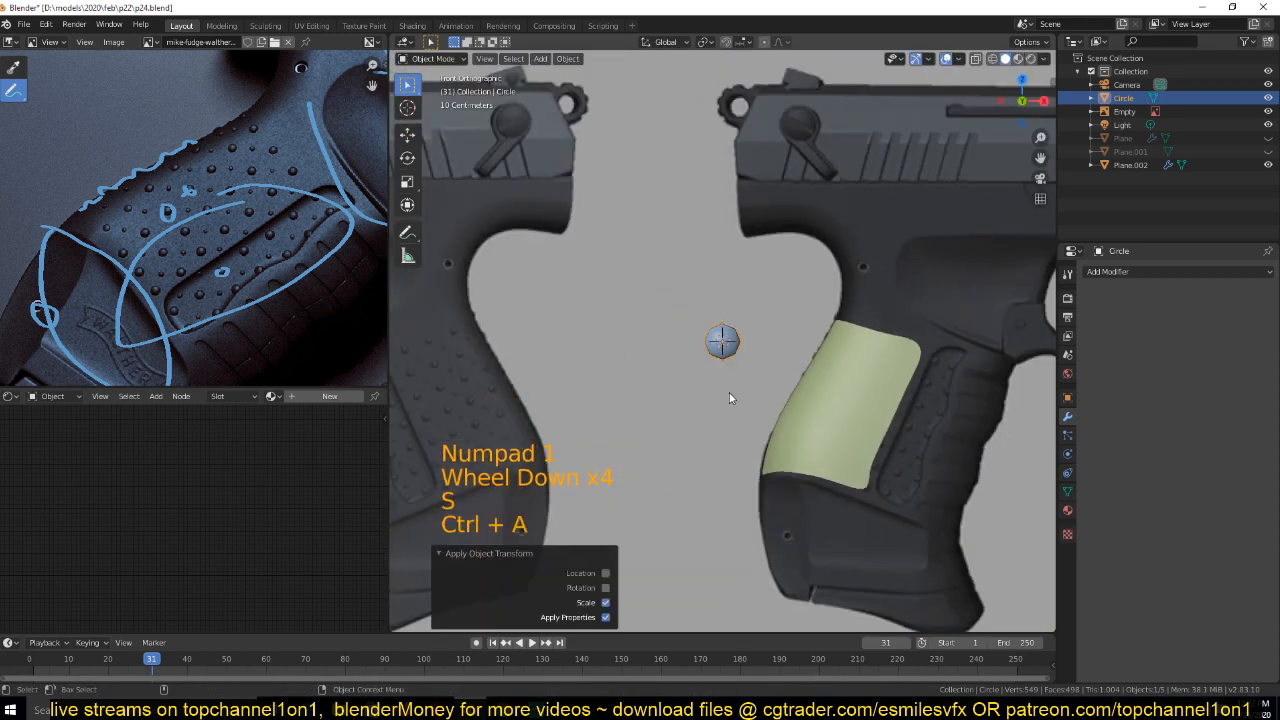
Delete the stud's large flat back face in Edit Mode and return to Object Mode
key(Tab)
key(a)
key(KP_Decimal)
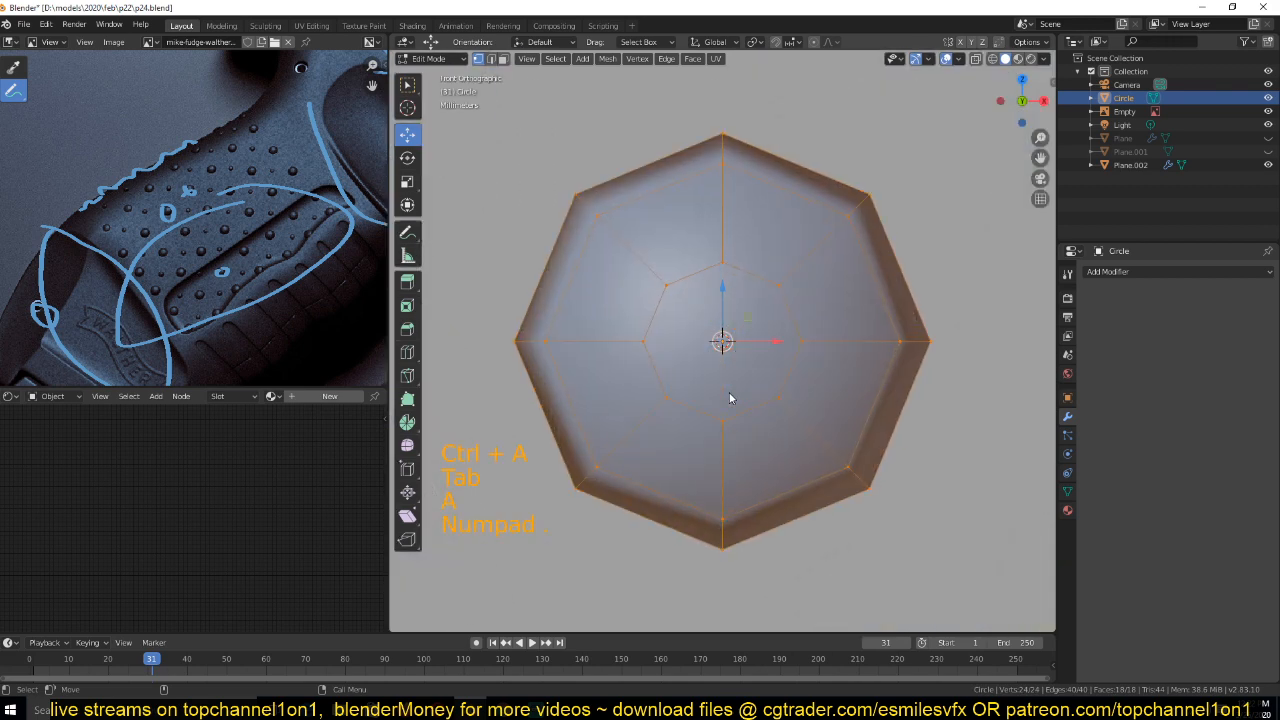
key(grave)
middle_drag(730, 398, 519, 402)
key(3)
click(645, 341)
key(x)
click(645, 372)
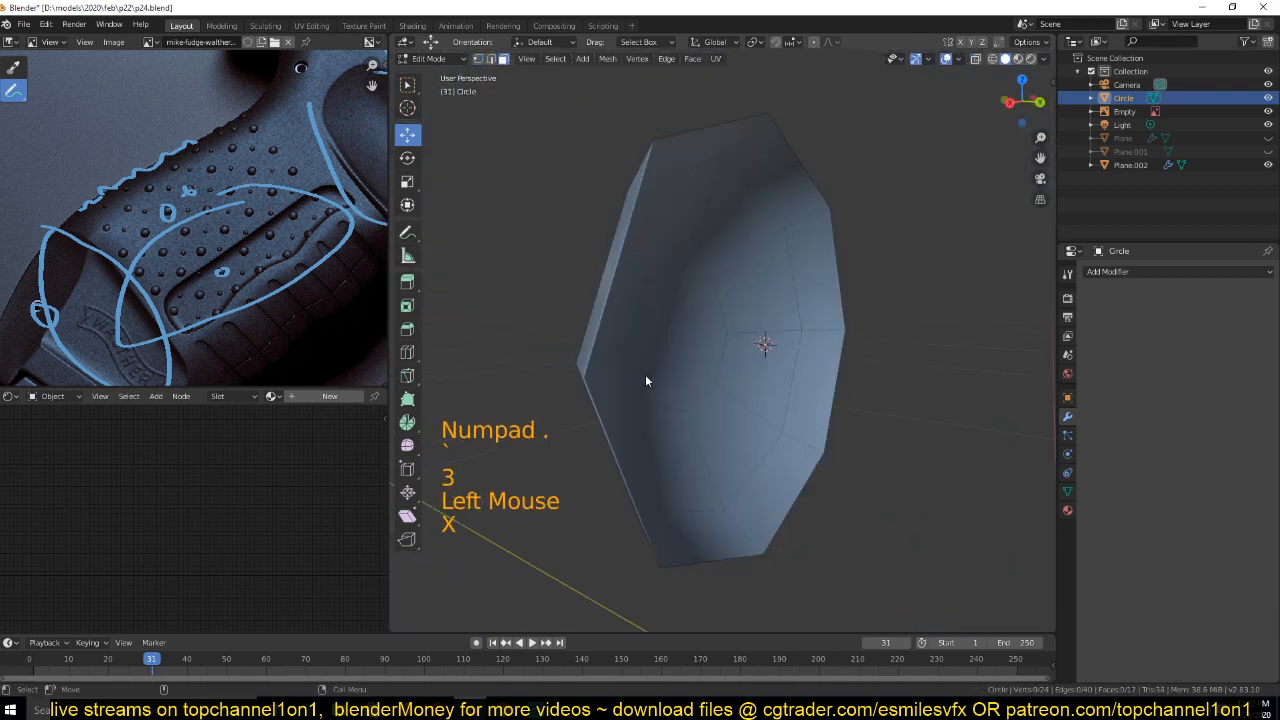
key(Tab)
scroll(751, 391, down, 10)
key(KP_1)
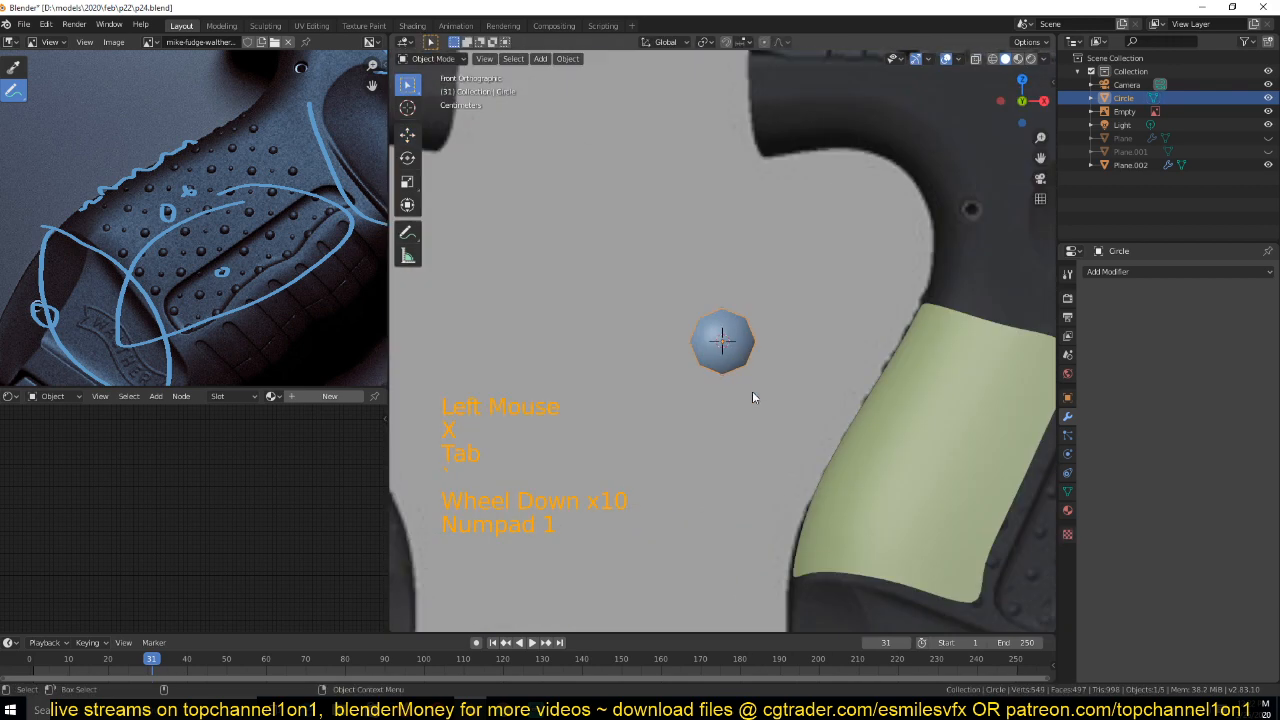
Turn off the viewport display of the grip patch's Subdivision modifier
scroll(753, 397, down, 4)
scroll(712, 349, up, 5)
click(792, 314)
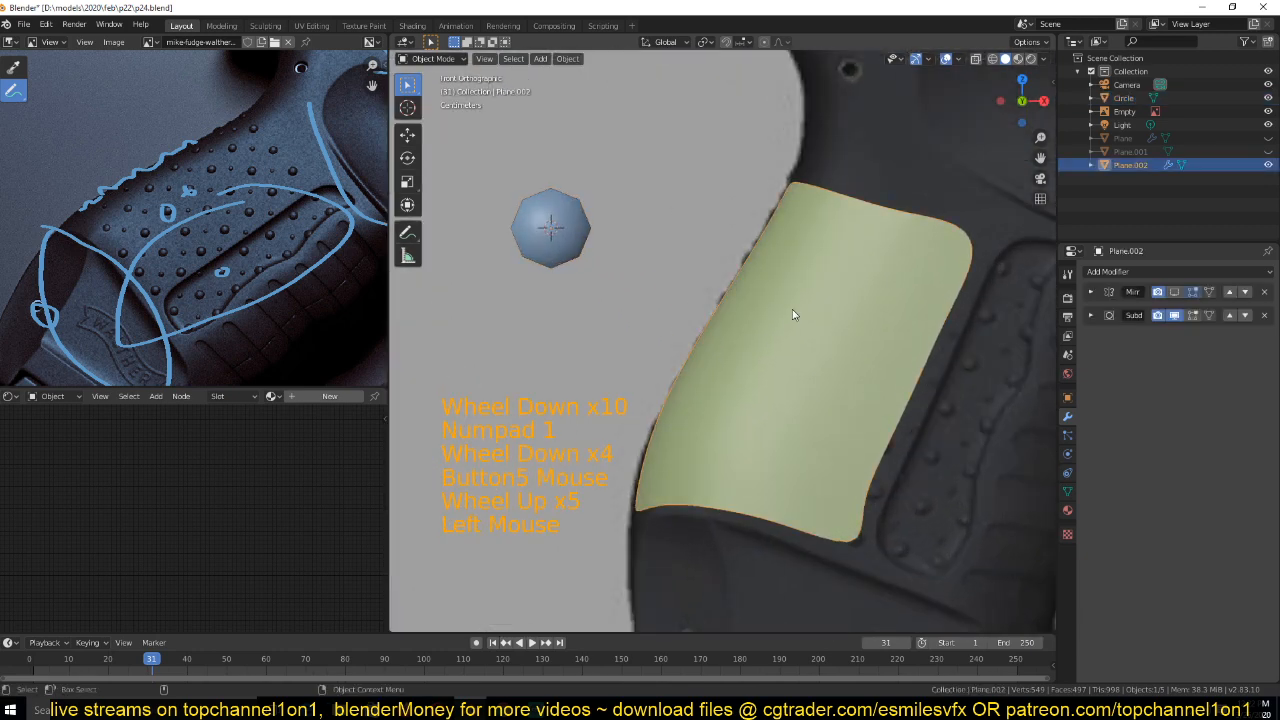
click(1174, 315)
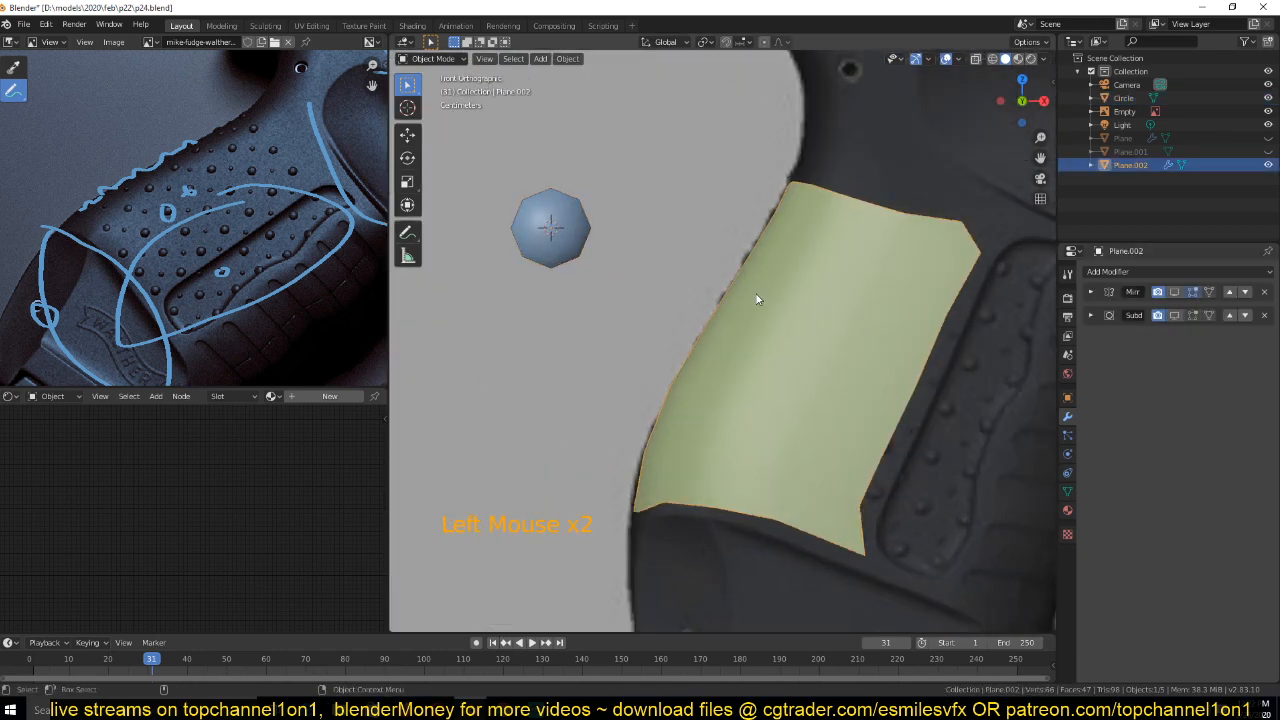
click(586, 238)
click(778, 304)
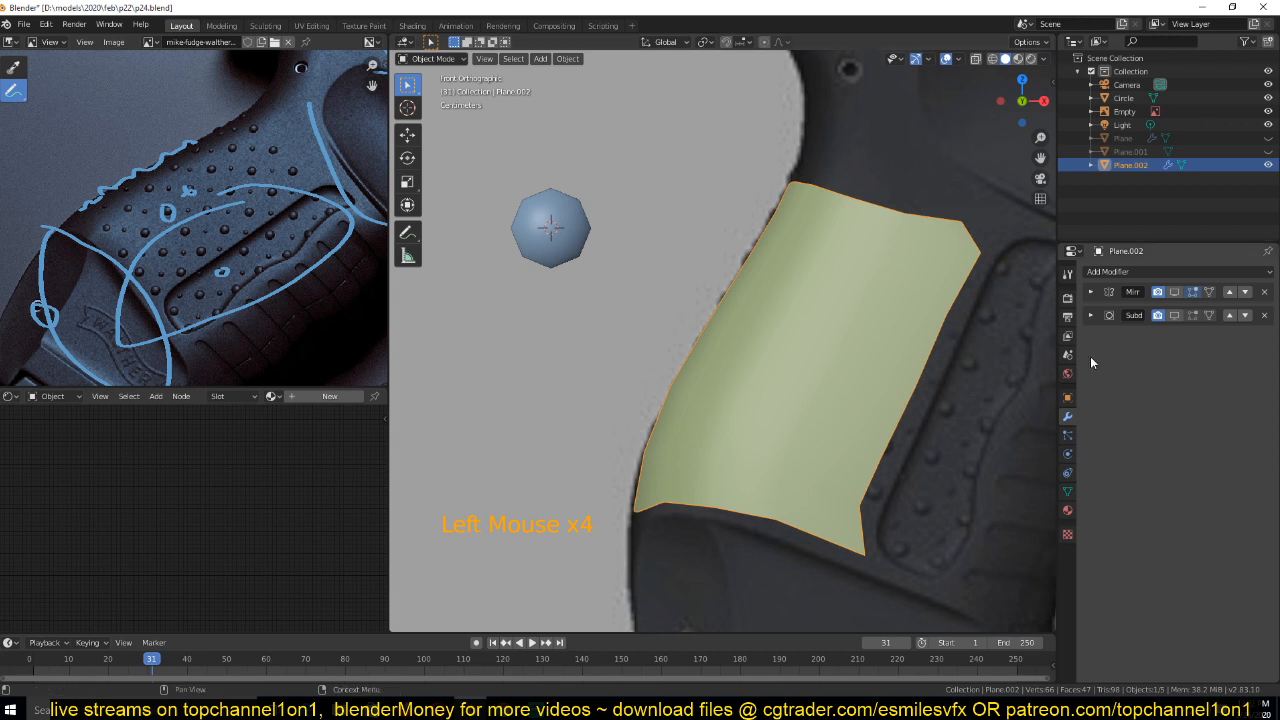
Open the grip patch's instancing settings and parent the stud to the patch with the Object option
click(1067, 435)
click(1067, 473)
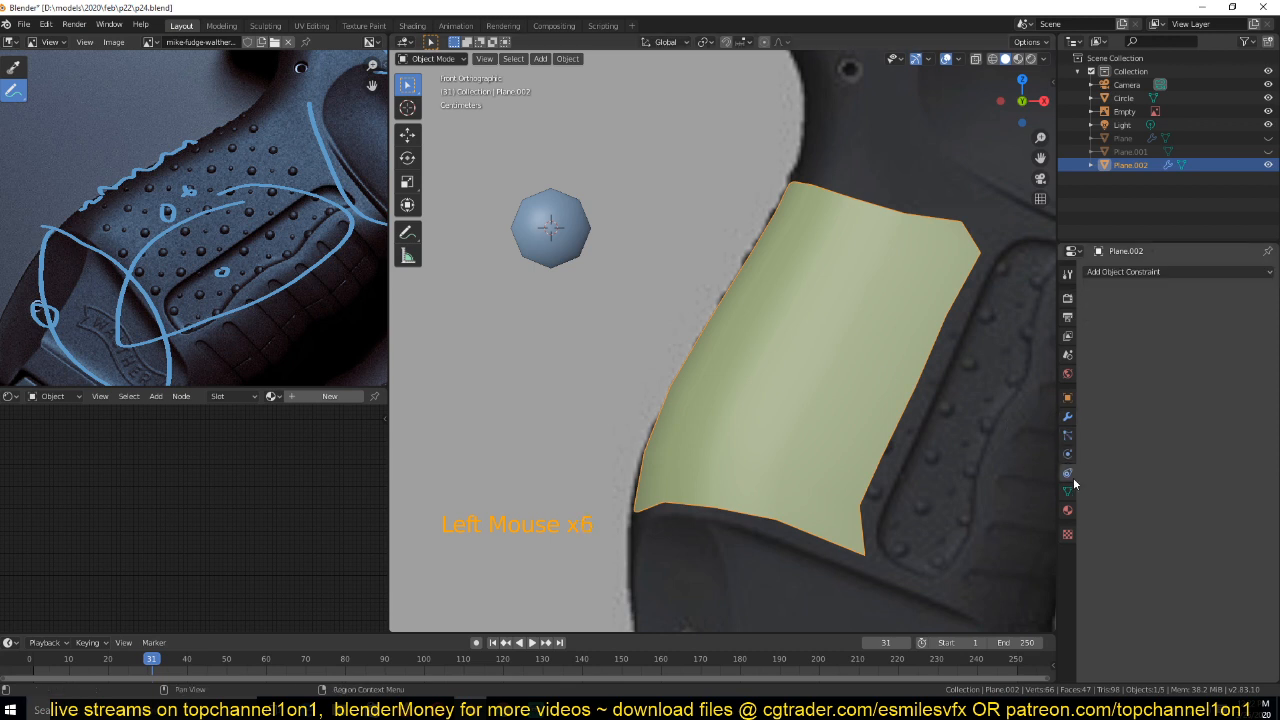
click(1067, 397)
click(1110, 511)
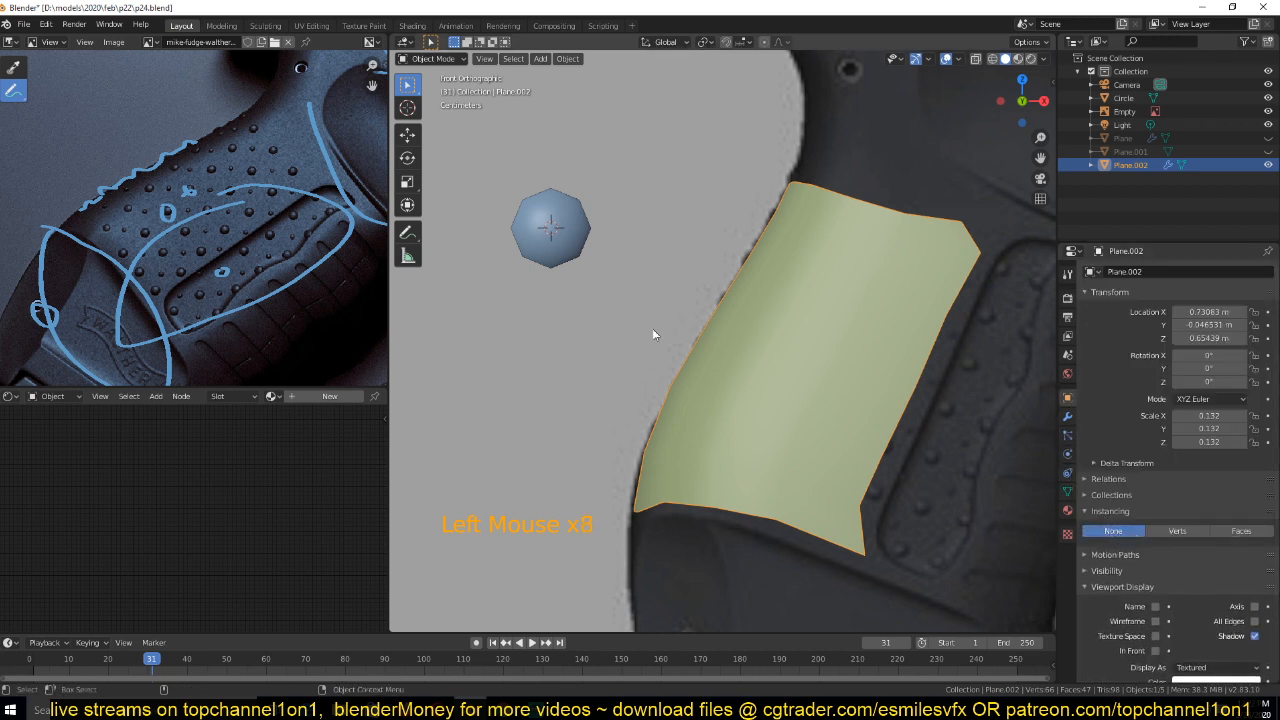
click(540, 234)
shift+click(797, 310)
key(ctrl+p)
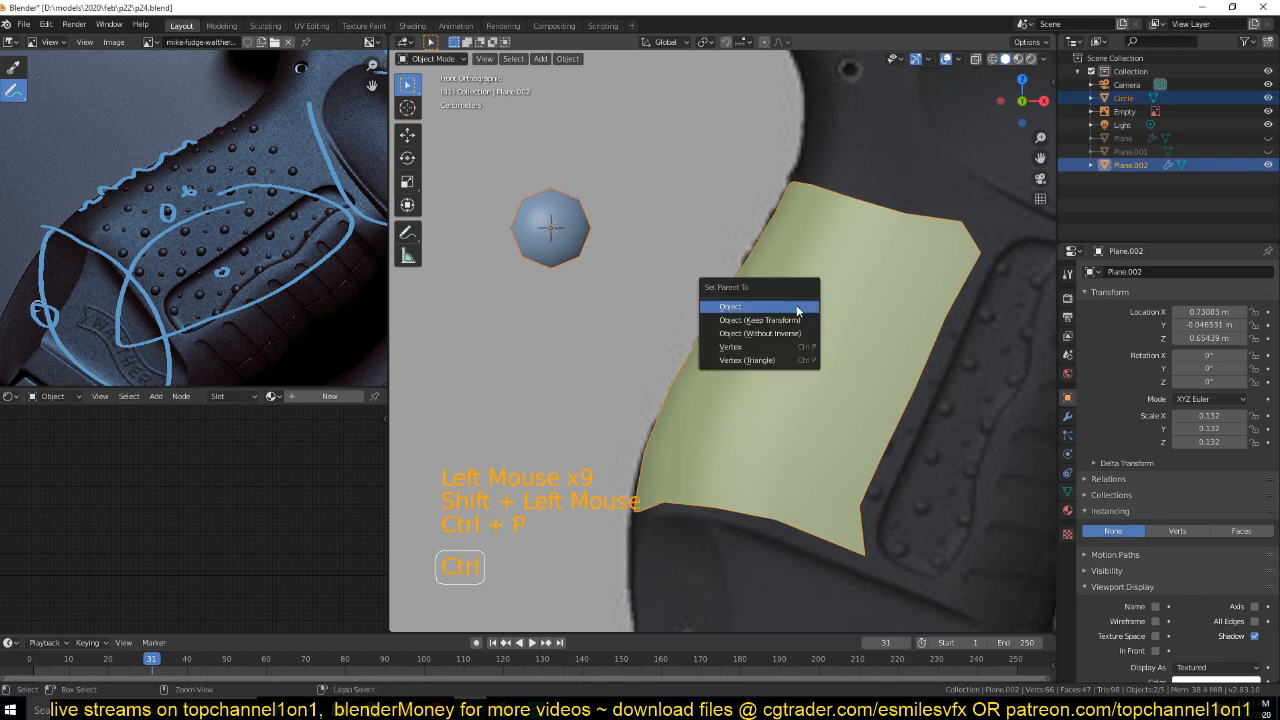
click(797, 307)
Instance the stud on the vertices of the grip patch
scroll(955, 427, down, 2)
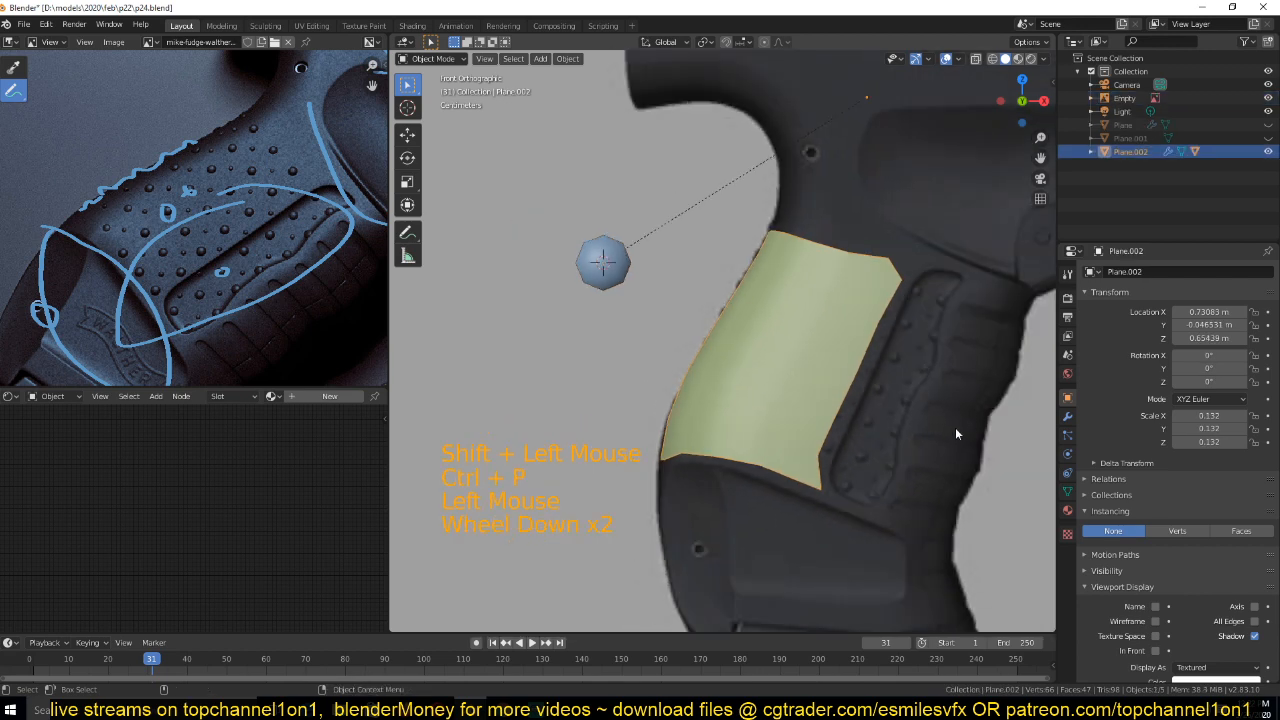
click(1175, 531)
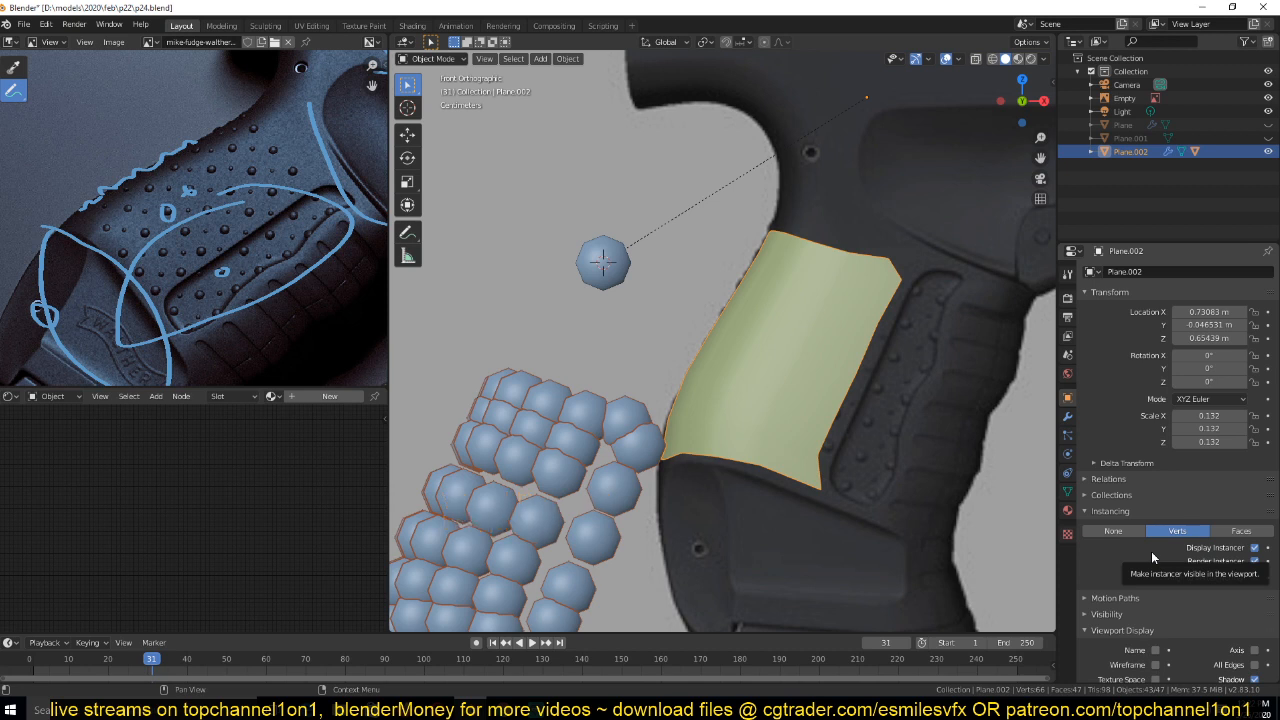
right_click(1151, 552)
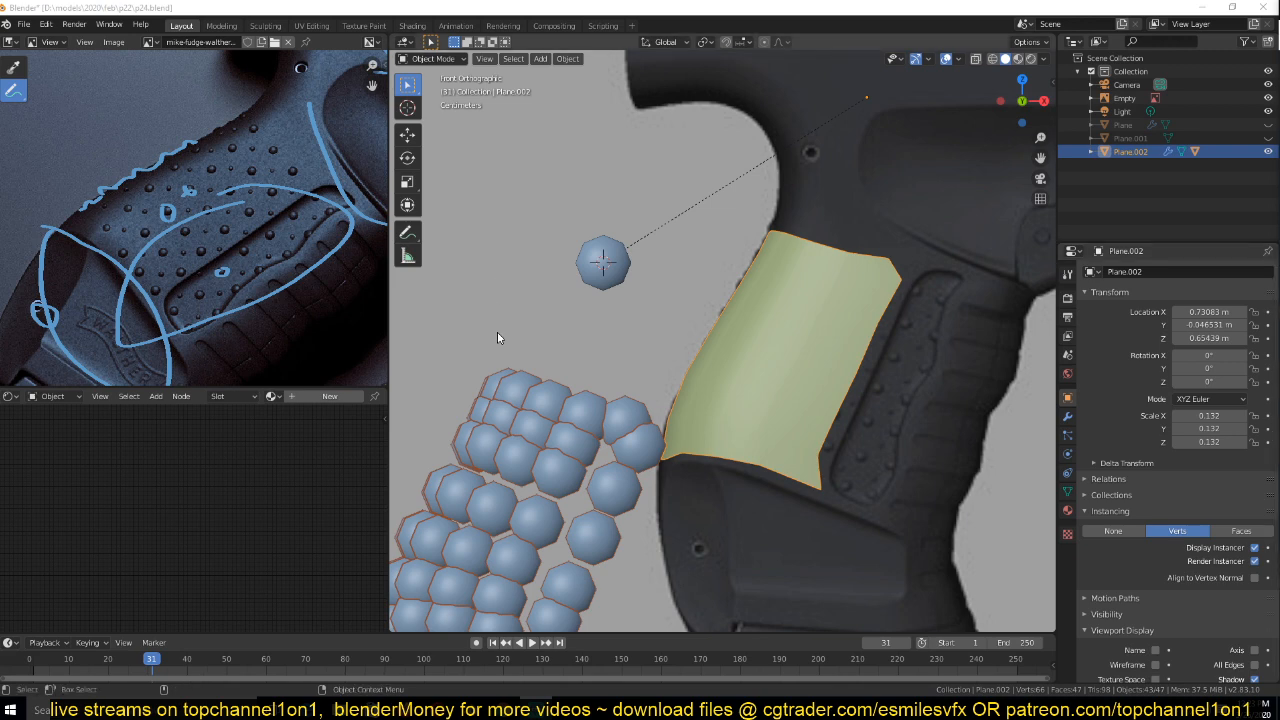
Place the 3D cursor at the grip patch's origin and snap the stud object to the cursor
click(591, 255)
click(591, 255)
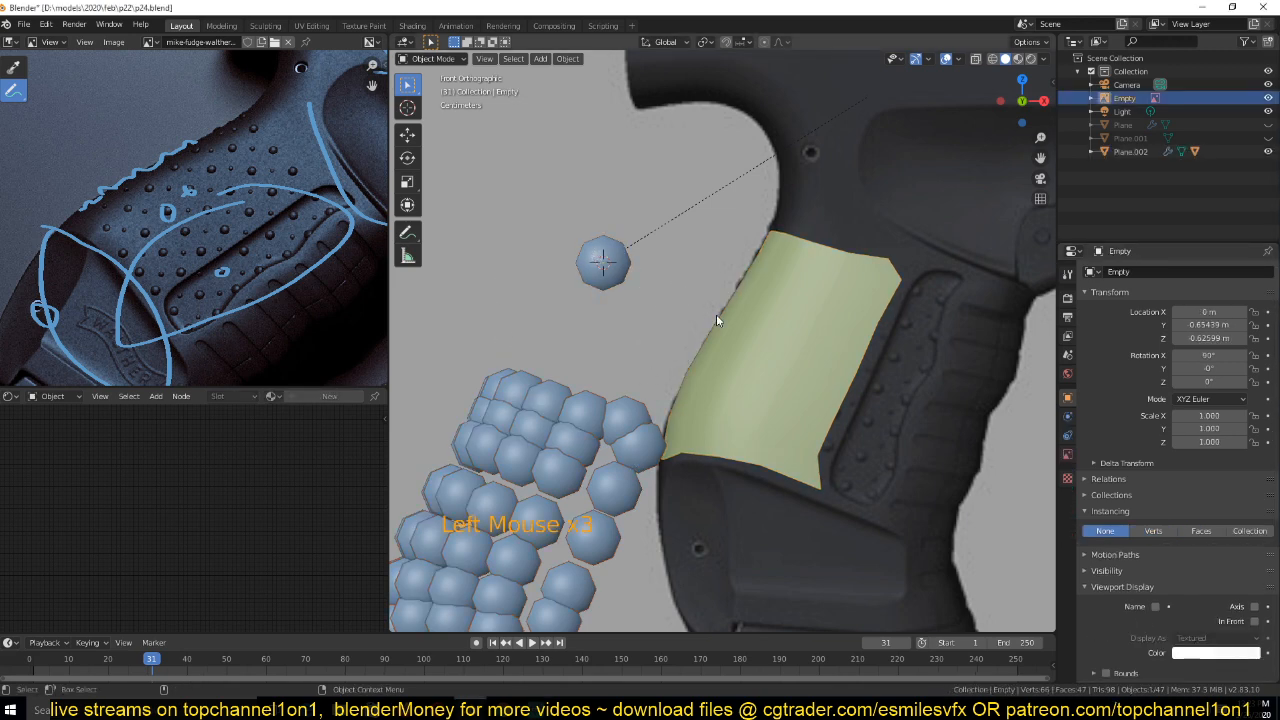
click(751, 323)
key(shift+s)
click(757, 508)
click(603, 262)
key(shift+s)
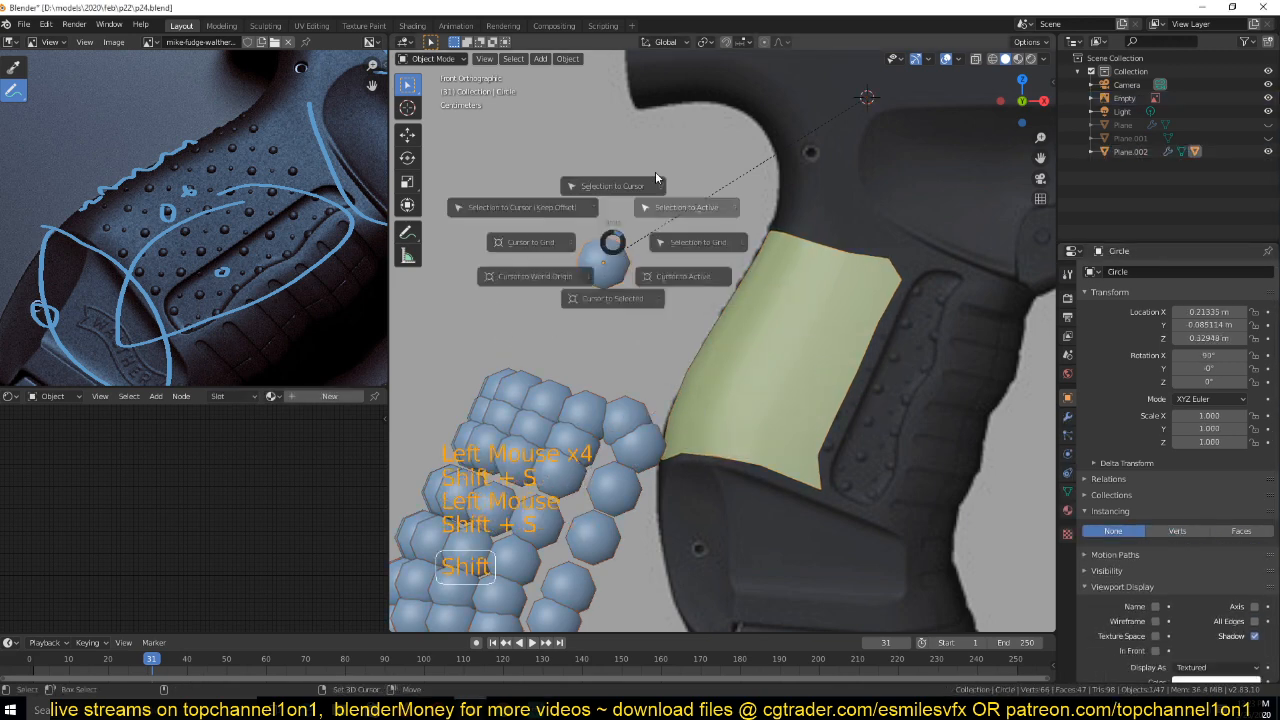
key(shift+s)
click(668, 125)
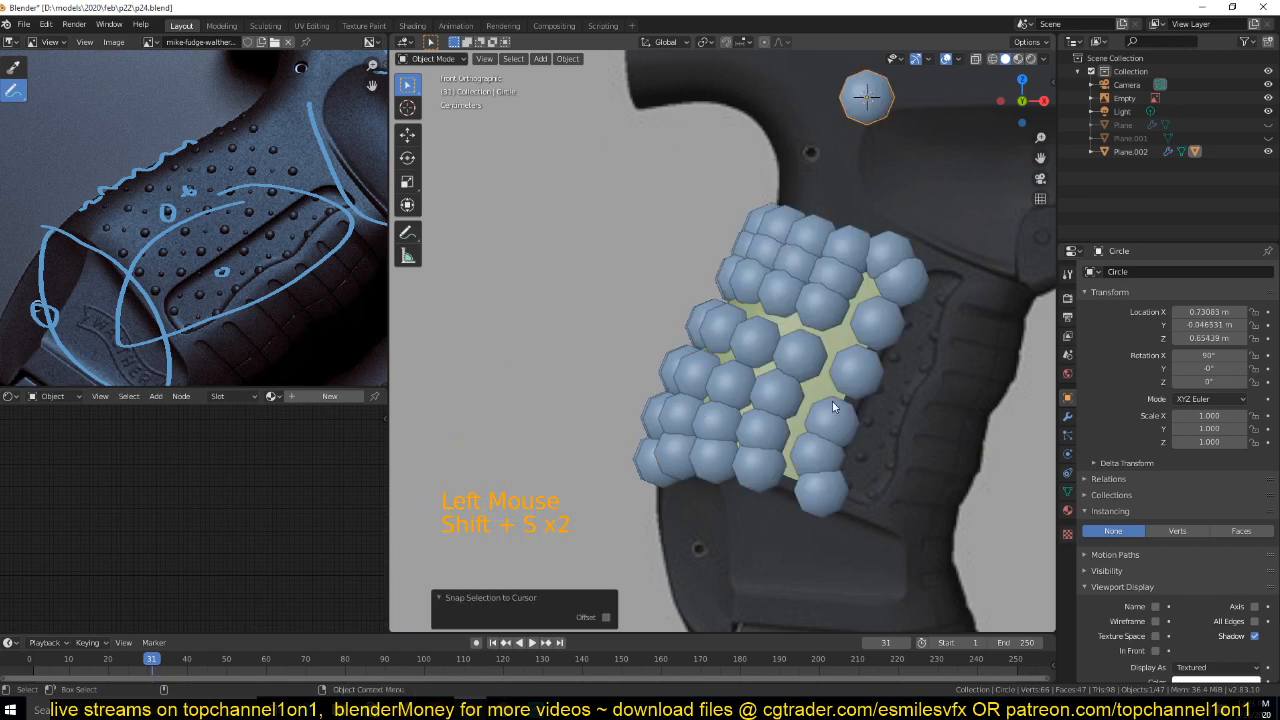
Scale the stud object to about 0.291
scroll(832, 405, up, 2)
key(s)
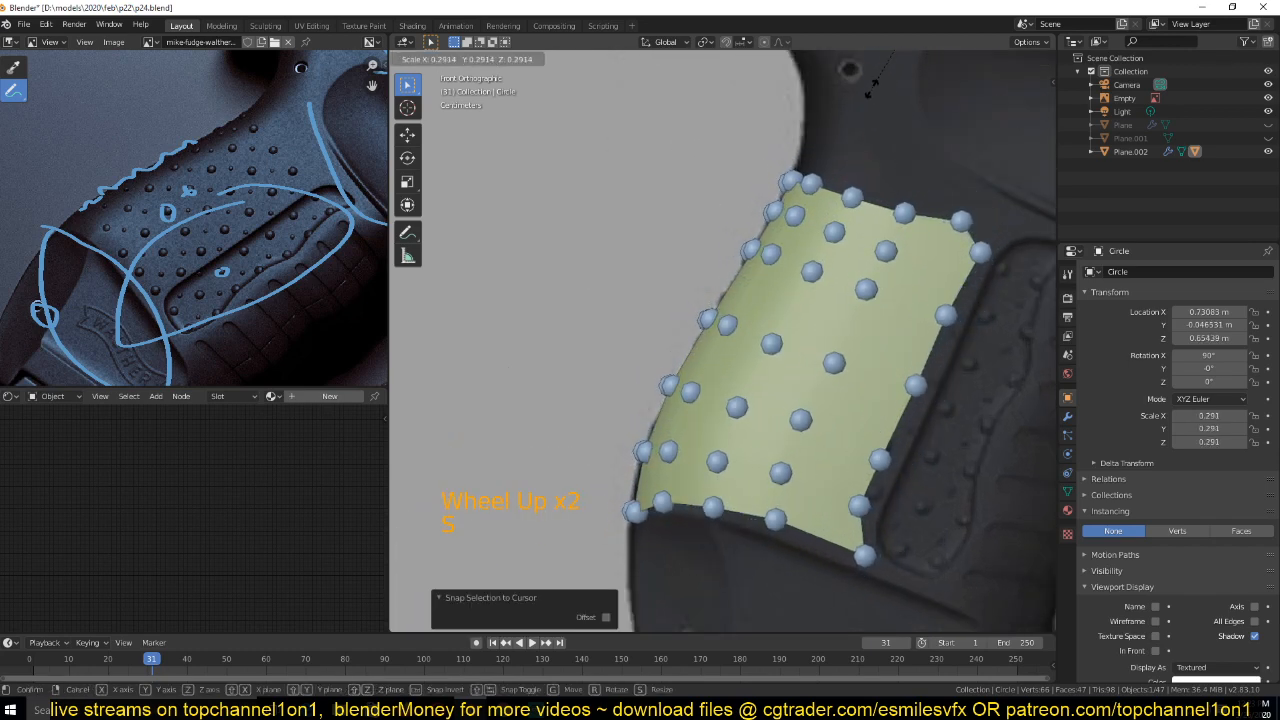
click(872, 89)
Align the stud instances to the grip patch's vertex normals and inspect them from the side
click(866, 326)
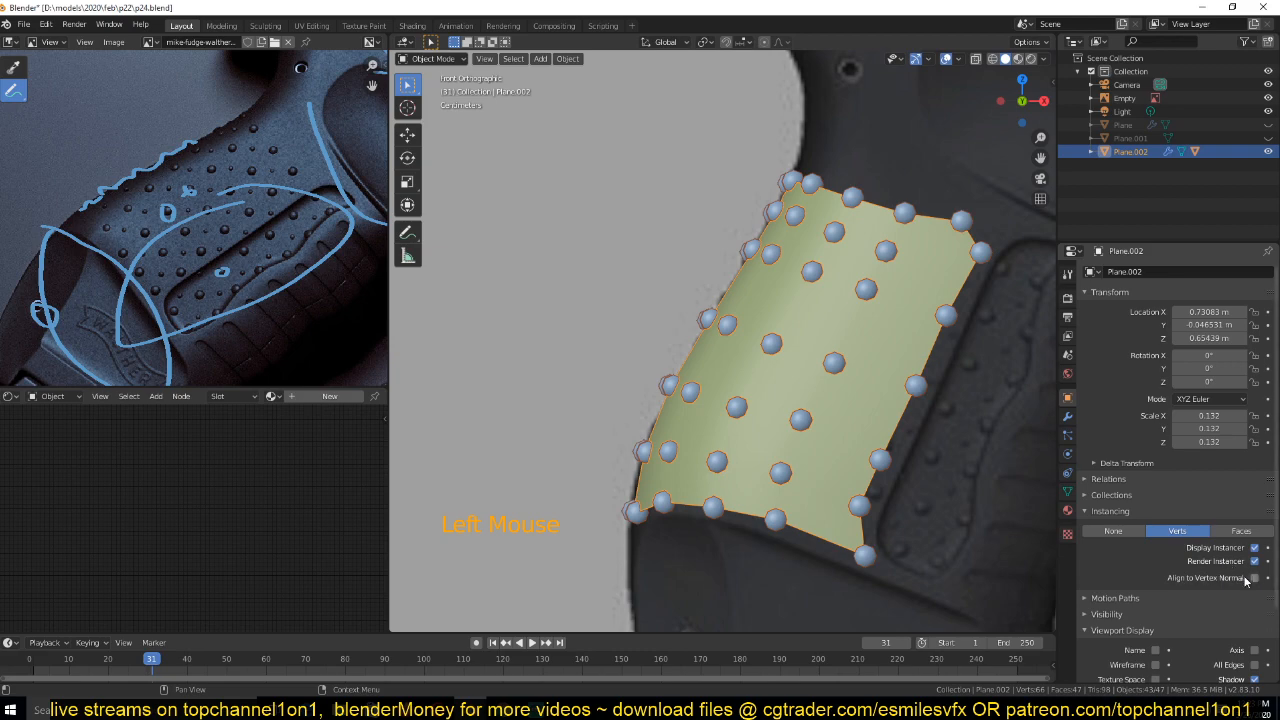
click(1253, 578)
middle_drag(794, 371, 672, 428)
middle_drag(688, 317, 664, 311)
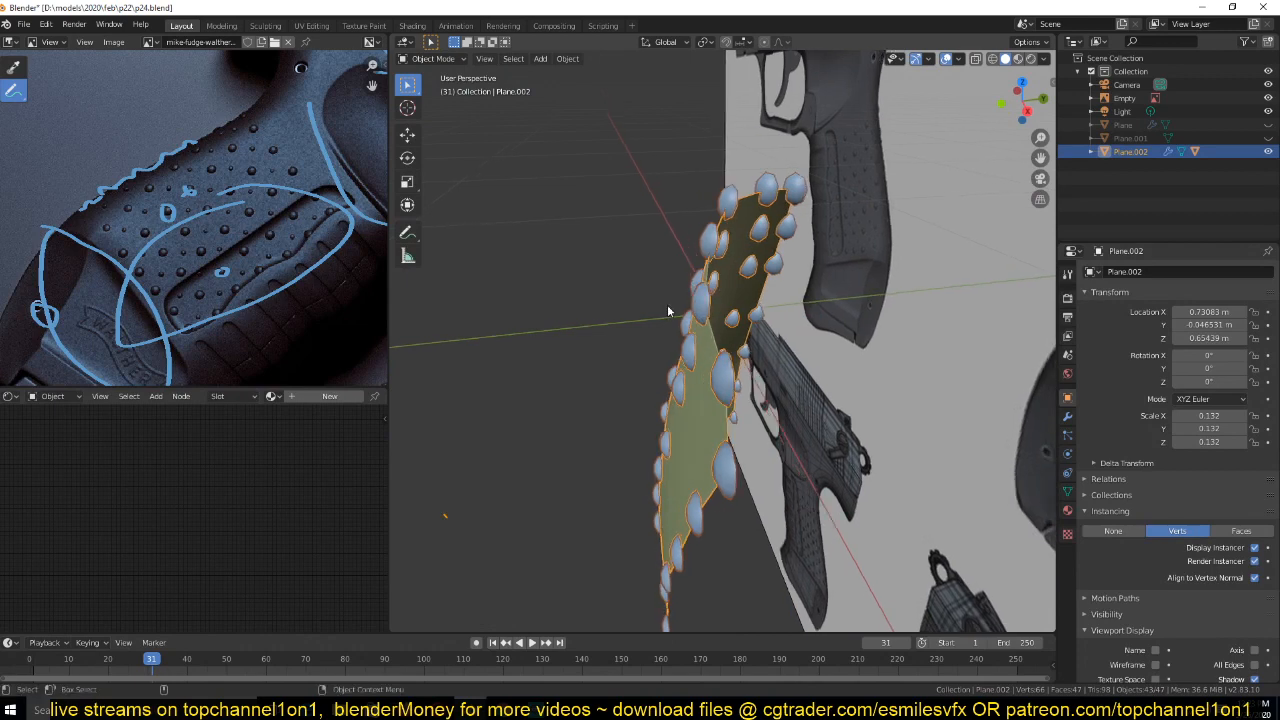
Try instancing the stud on the patch's faces and set the instancing back to None
click(1240, 530)
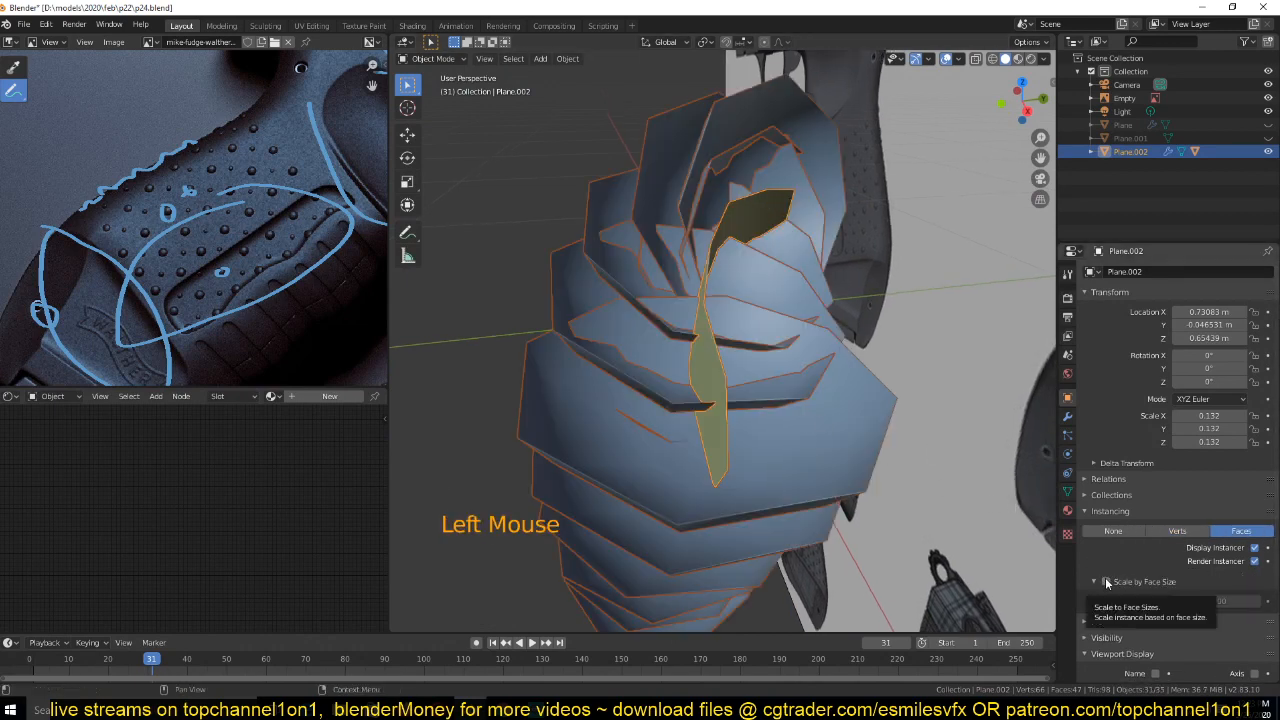
middle_drag(820, 430, 948, 441)
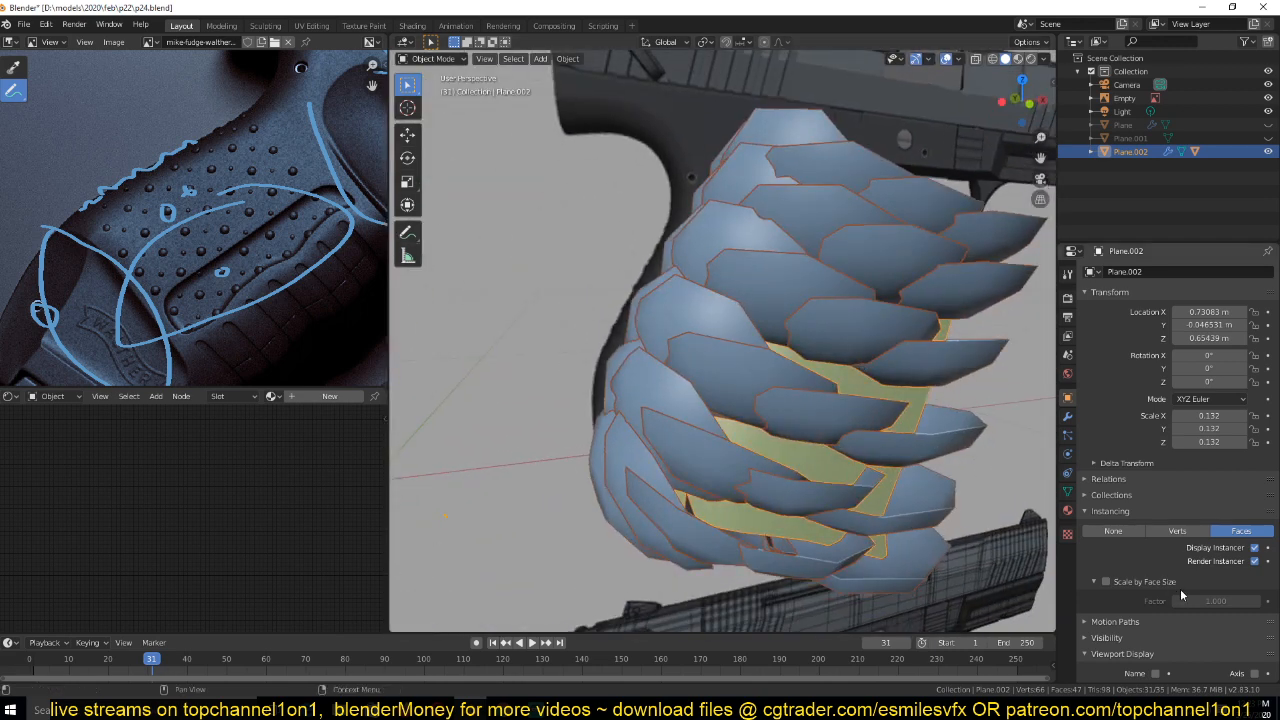
click(1130, 532)
scroll(828, 400, down, 2)
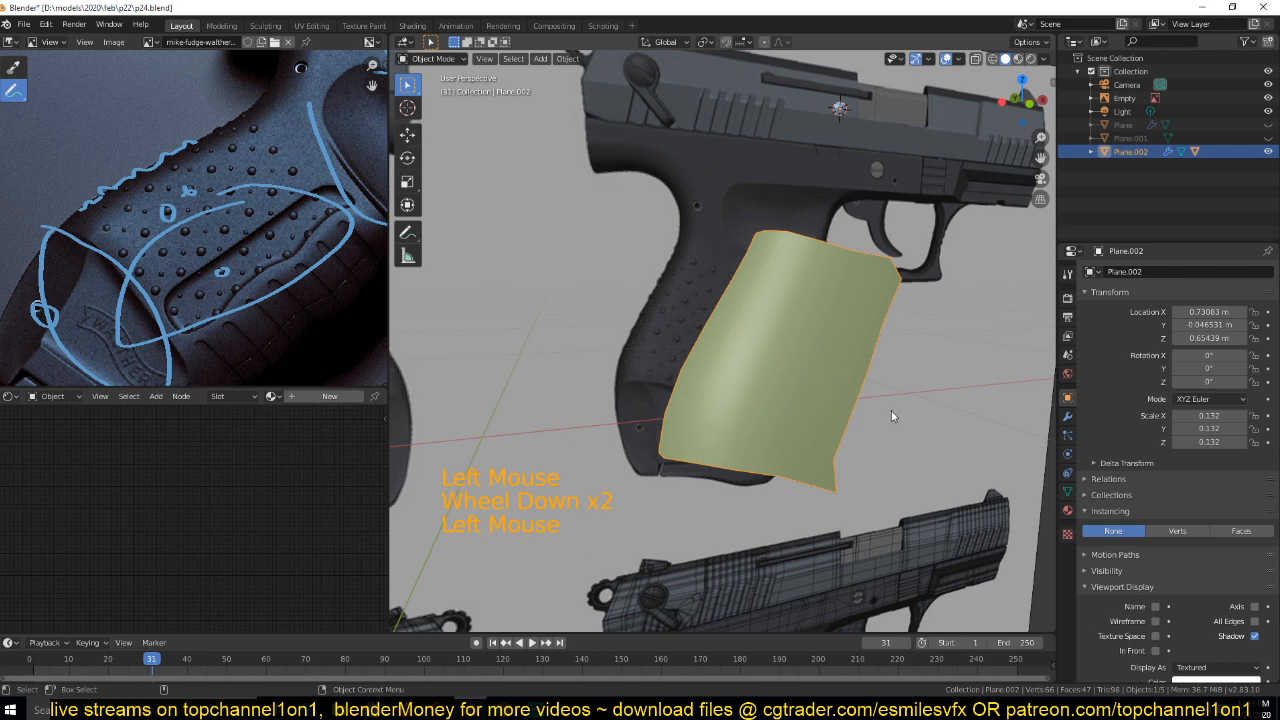
Add a particle system to the grip patch and set its particle number to 100
click(1067, 436)
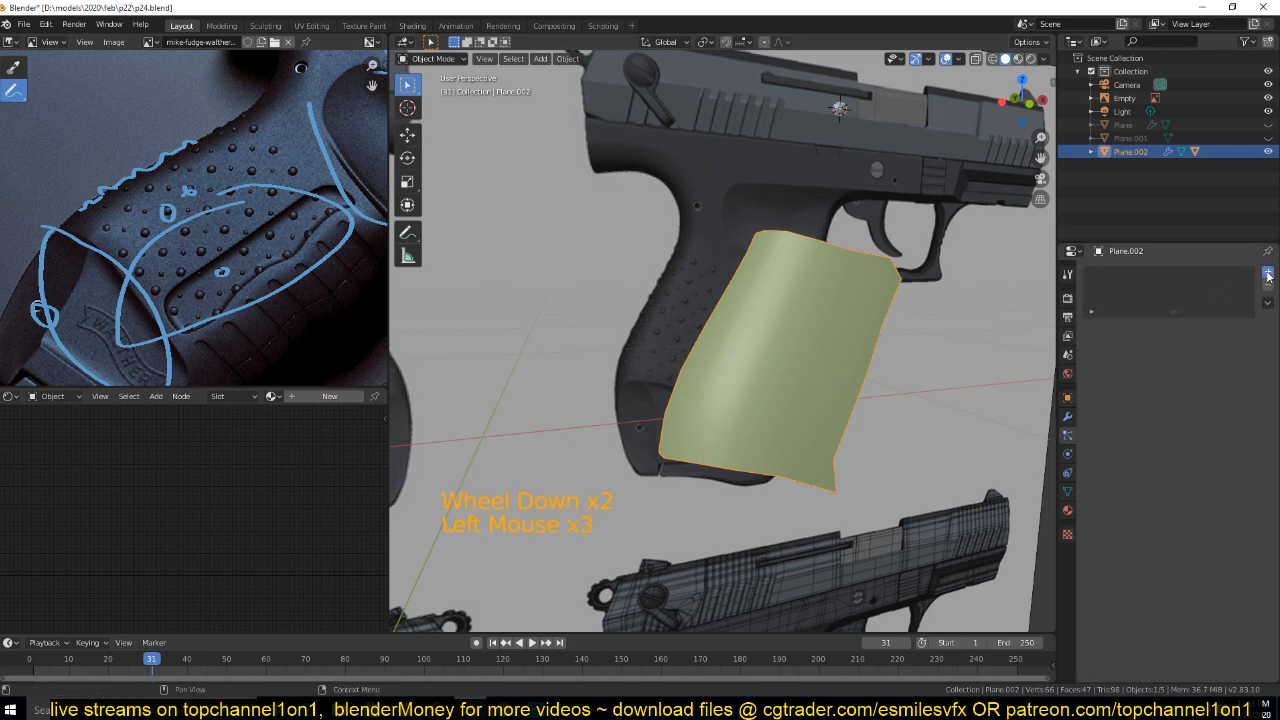
click(1267, 273)
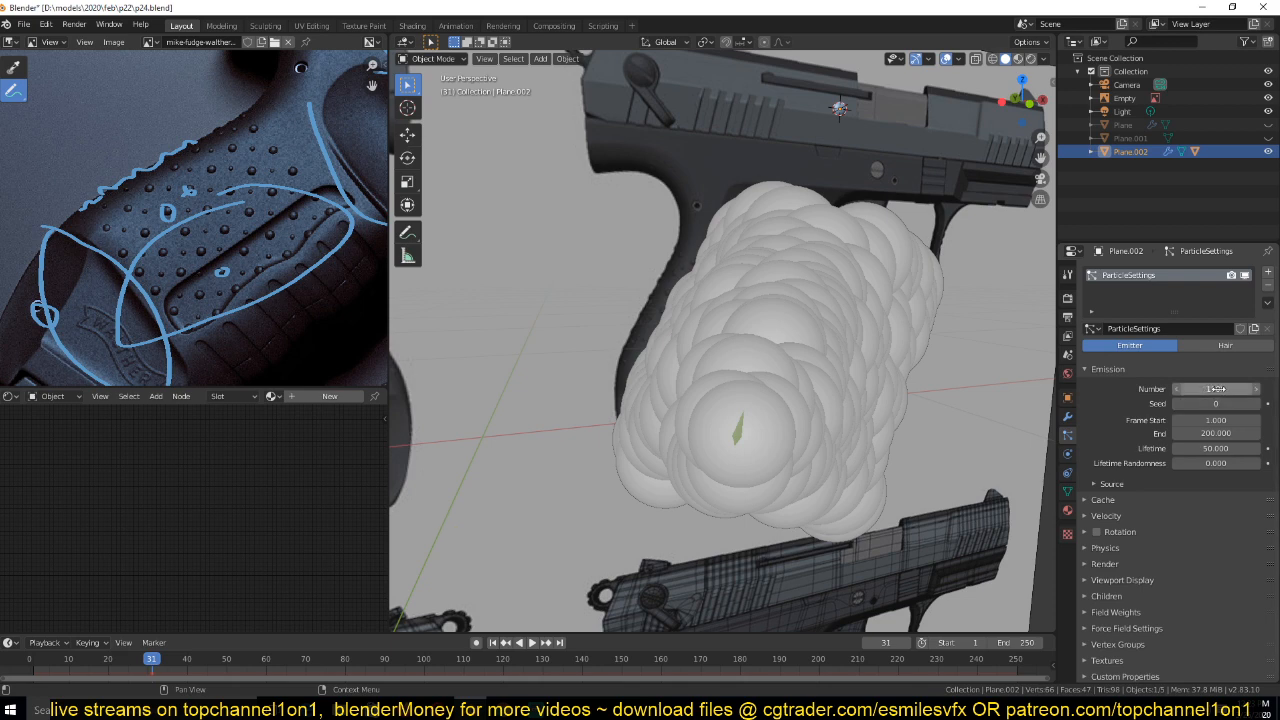
drag(1216, 388, 1195, 388)
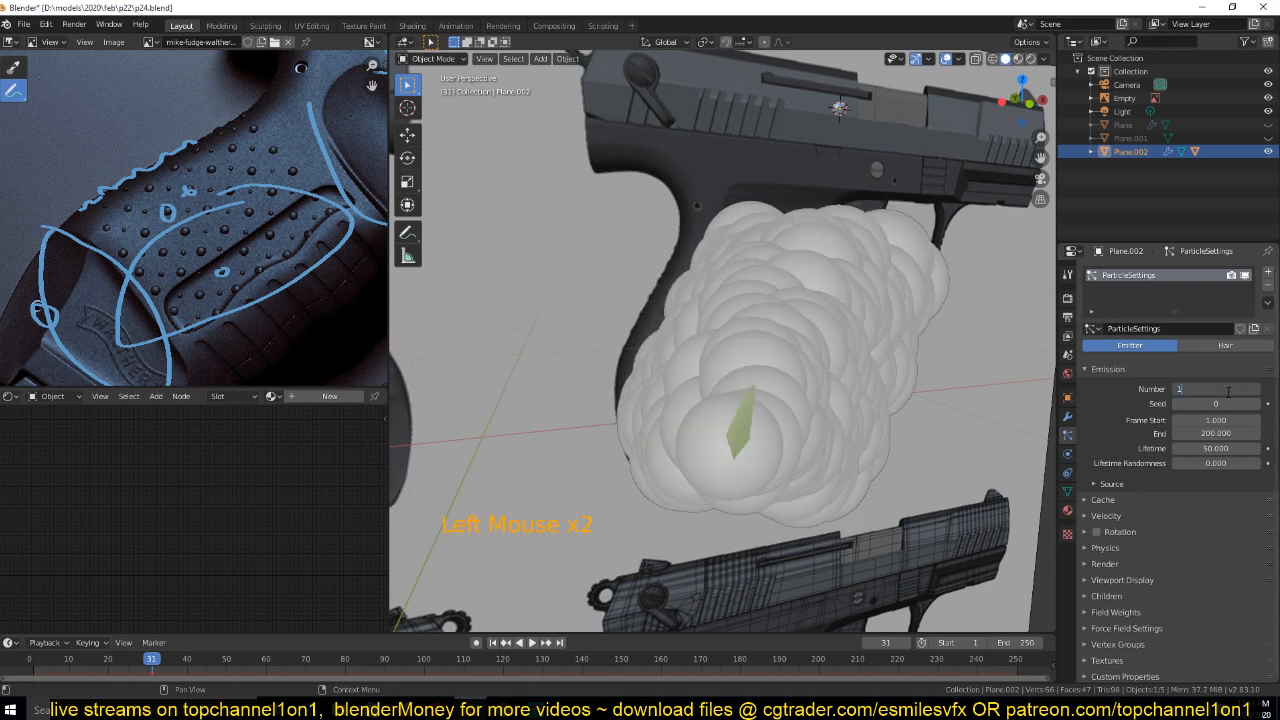
key(Return)
Render the particles as Object and pick the Circle stud as the instance object
click(1124, 564)
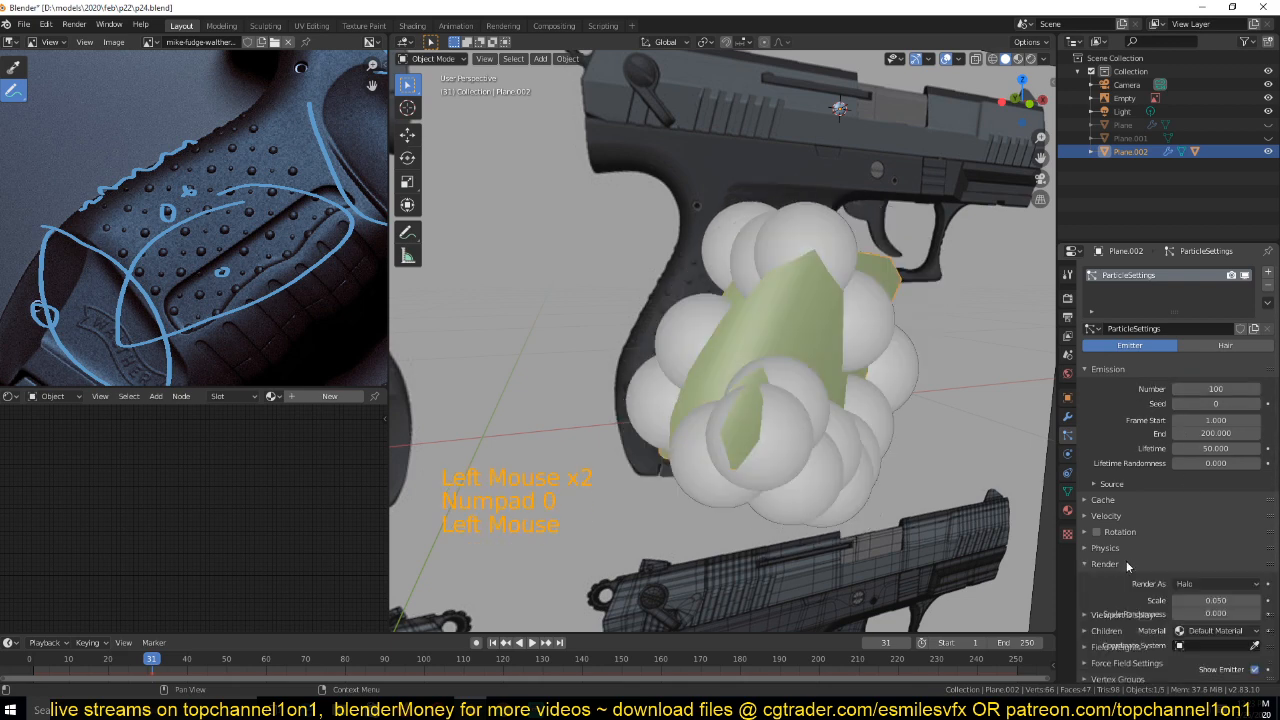
click(1216, 584)
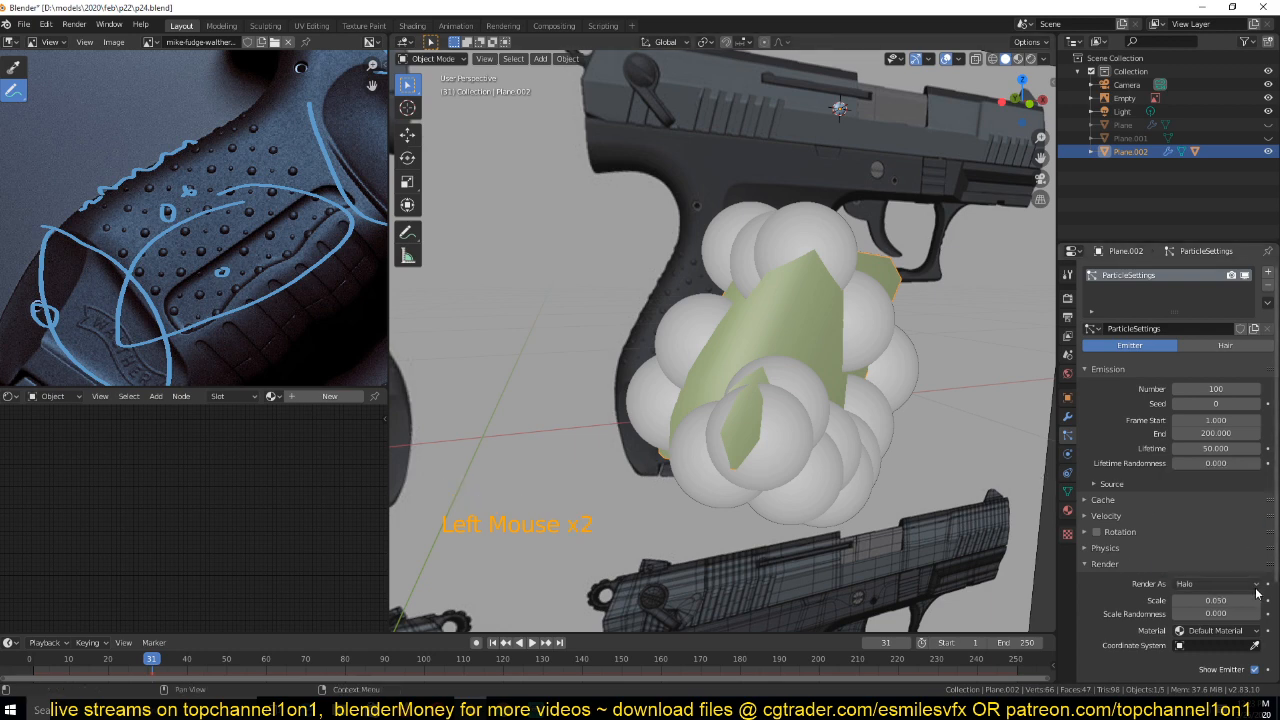
drag(1216, 584, 1180, 509)
scroll(1243, 657, down, 4)
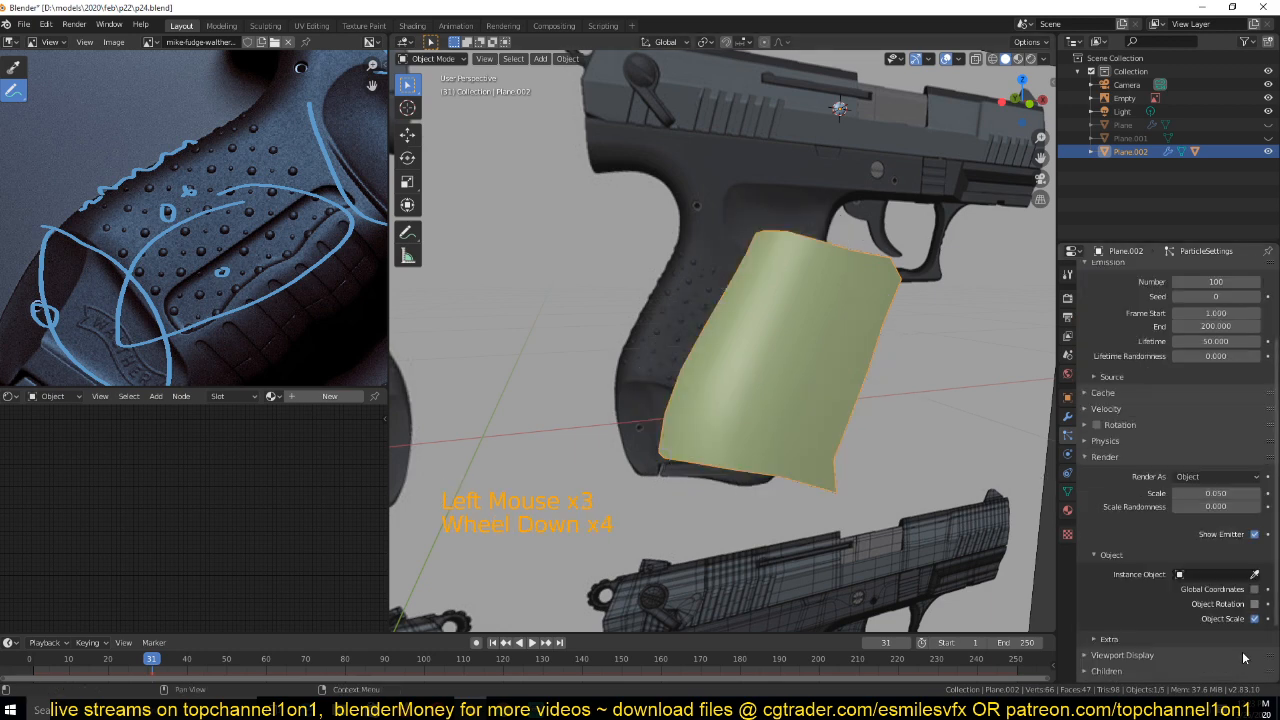
click(1254, 574)
click(840, 108)
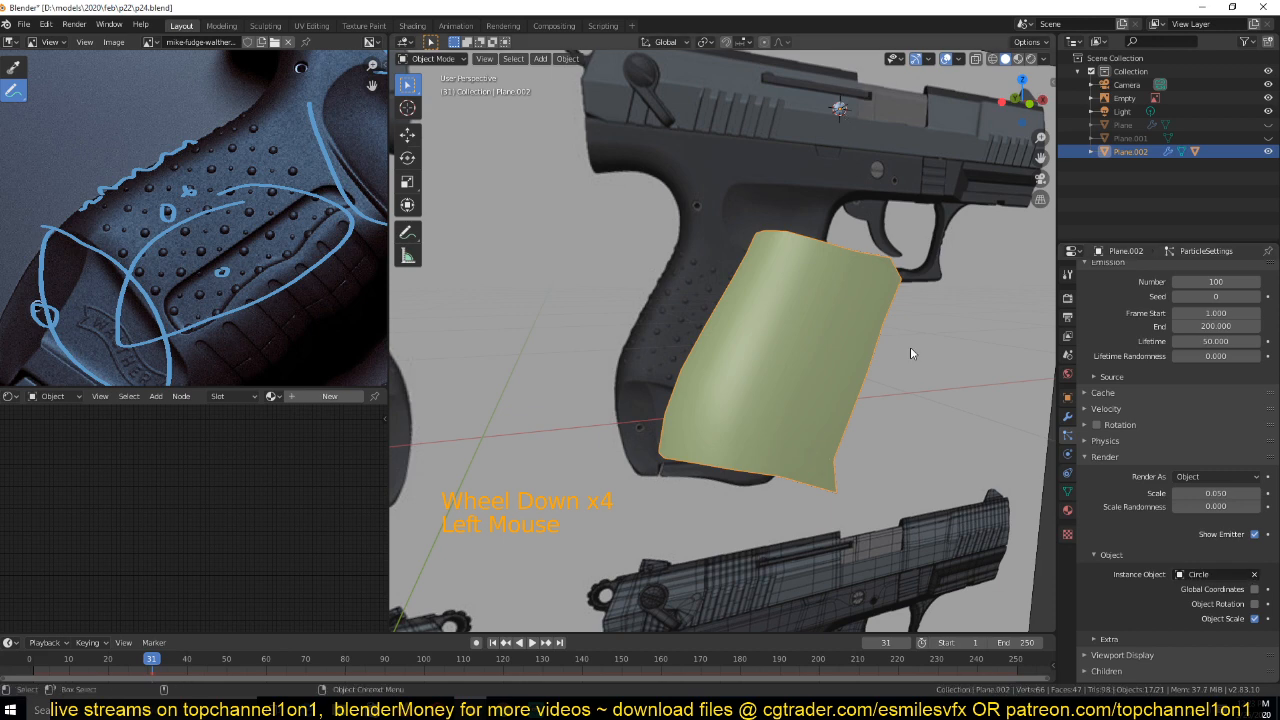
Set the particle render scale to 1.3
middle_drag(910, 353, 815, 374)
scroll(815, 374, up, 2)
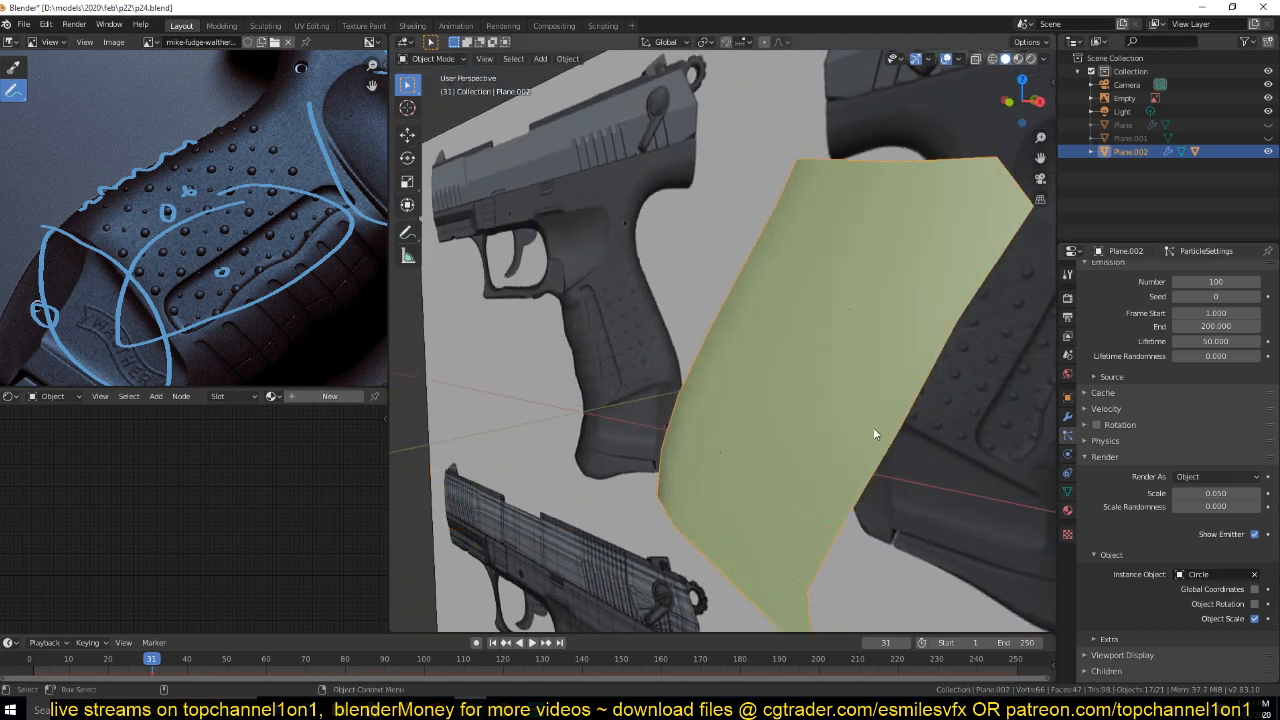
scroll(873, 427, down, 2)
drag(1224, 493, 1250, 494)
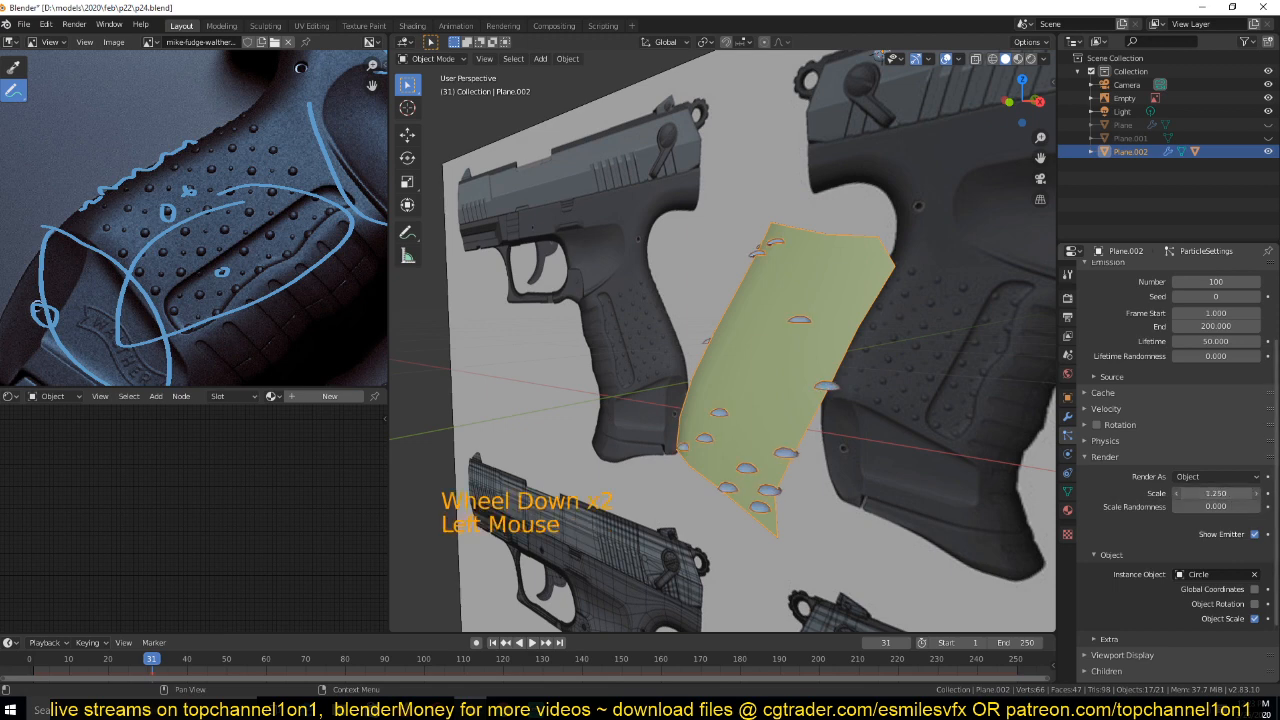
Enable particle rotation, expand its angular velocity settings and set the orientation axis to Normal
scroll(1107, 432, up, 4)
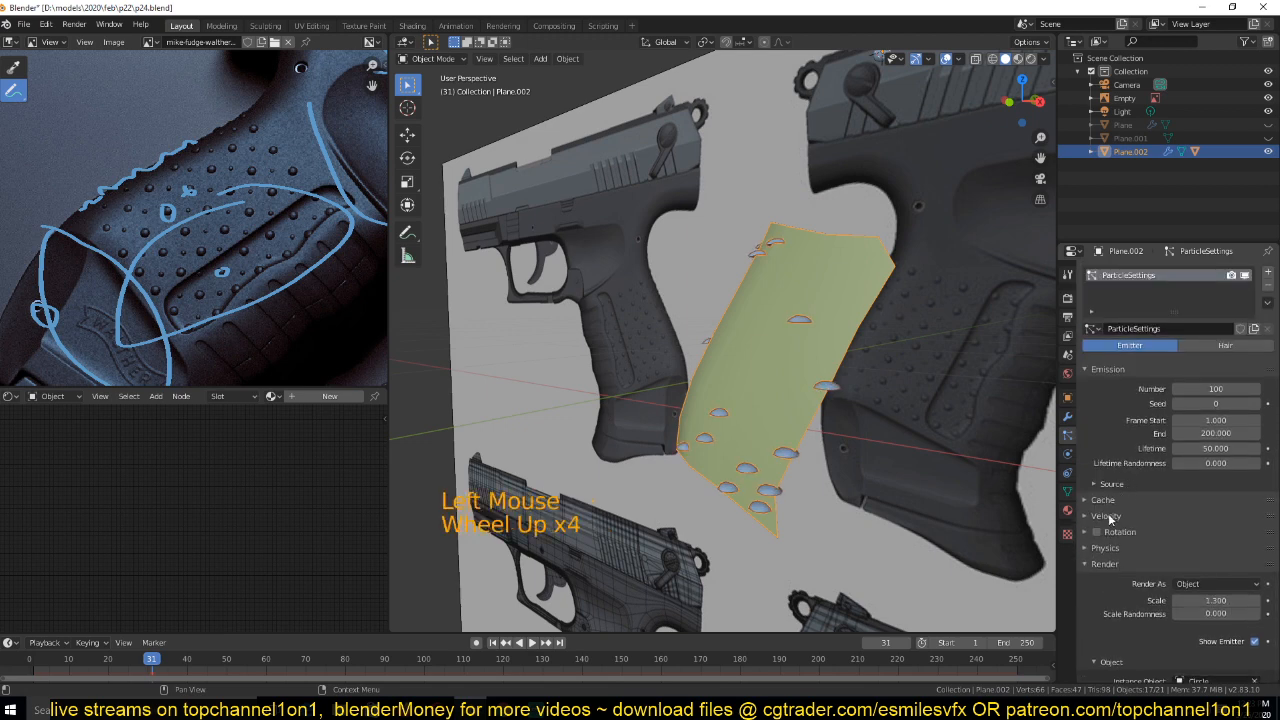
click(1097, 532)
click(1121, 533)
scroll(1124, 543, down, 2)
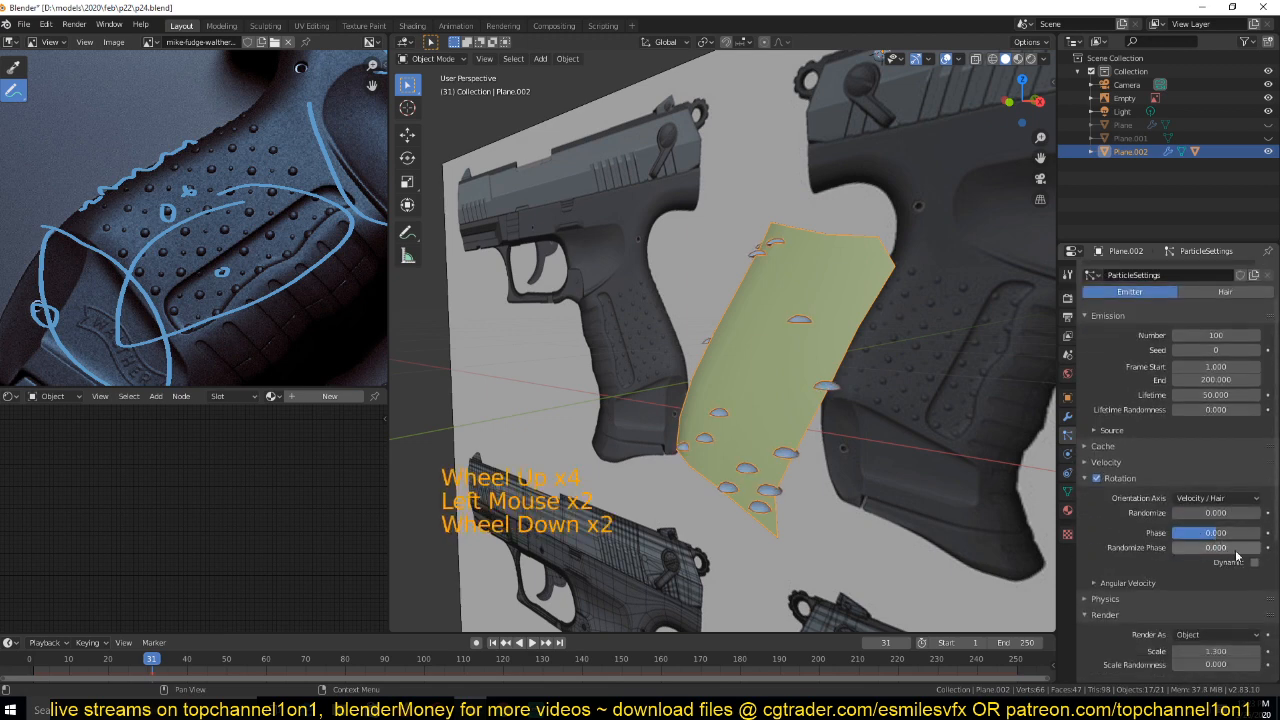
click(1215, 497)
click(1100, 583)
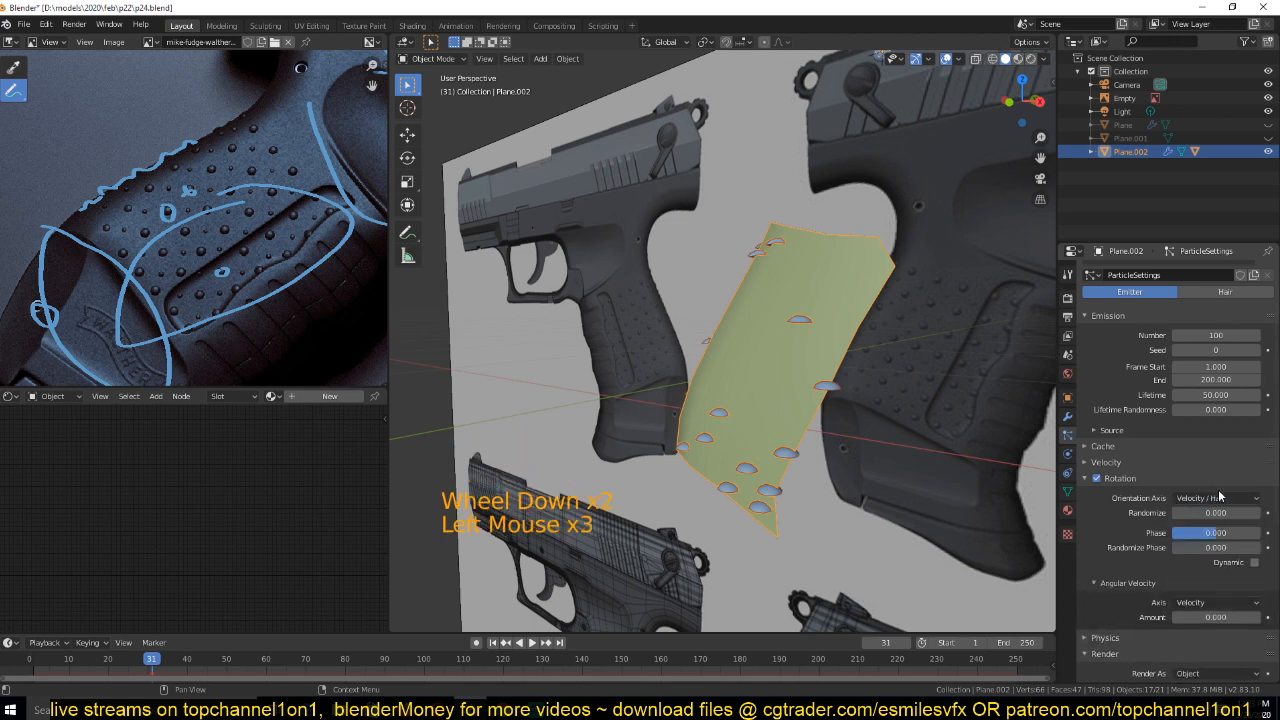
click(1218, 497)
click(1202, 530)
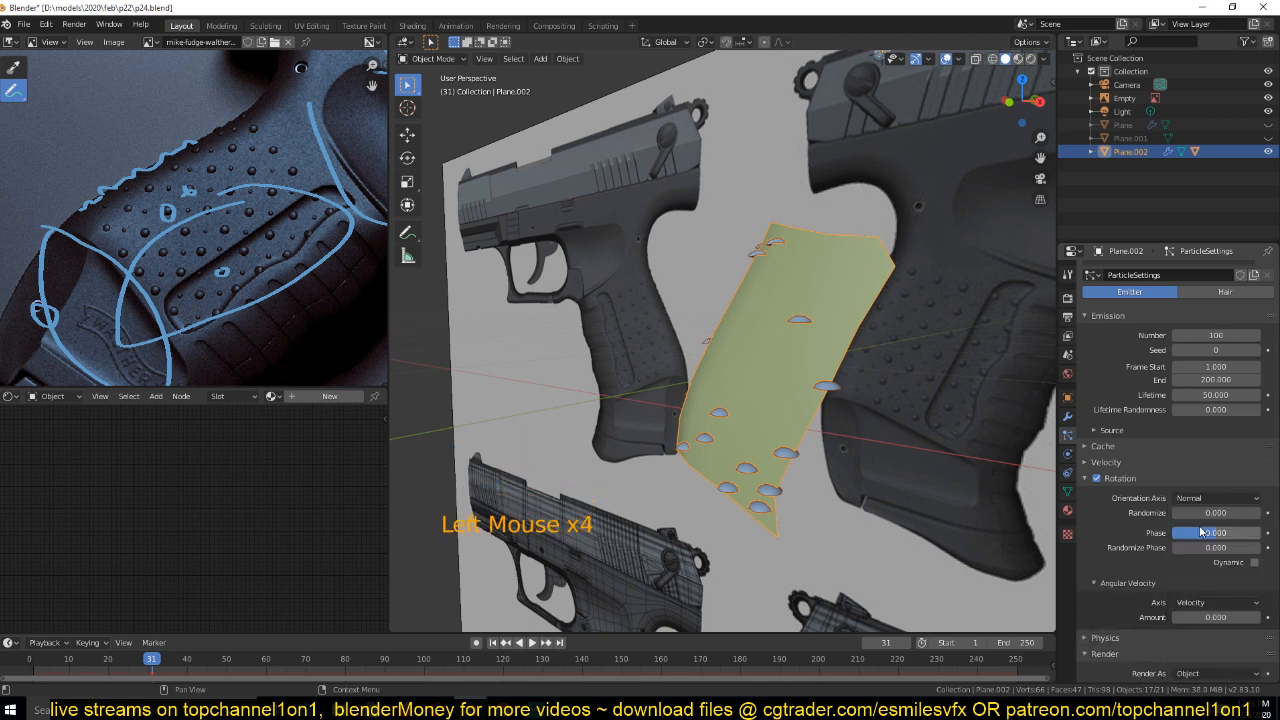
Try Normal-Tangent as the orientation axis for the stud particles on the grip patch
drag(1210, 497, 1205, 537)
scroll(810, 415, down, 3)
scroll(733, 375, up, 6)
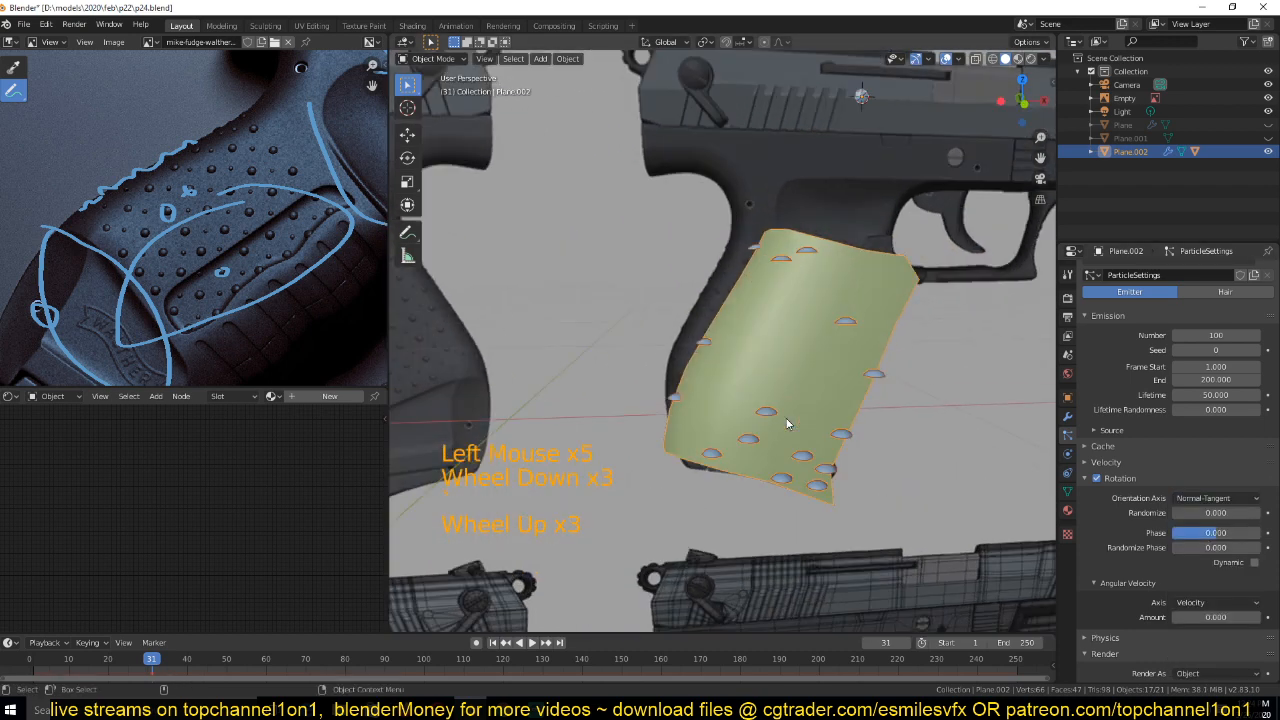
scroll(1192, 559, down, 4)
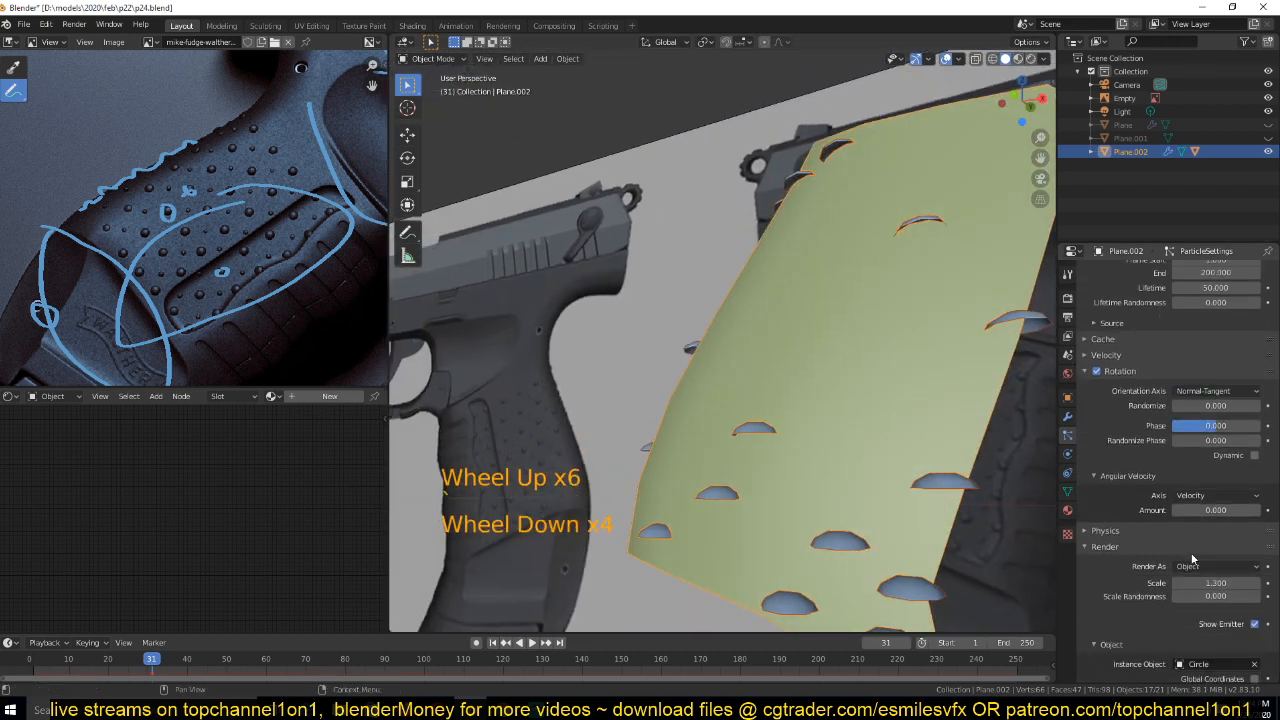
scroll(1232, 490, up, 4)
scroll(1233, 492, down, 8)
scroll(1234, 495, up, 4)
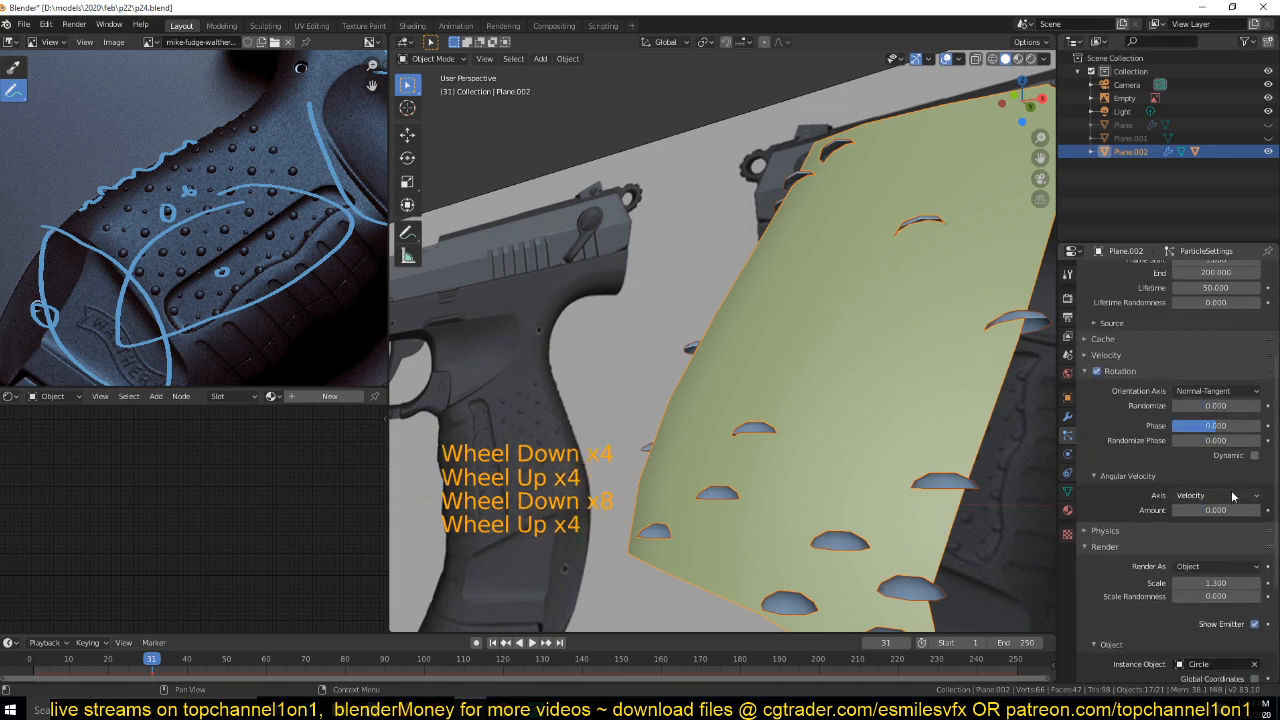
Try the Object Rotation option for the instanced studs and switch it off again
scroll(1235, 497, down, 3)
click(1254, 613)
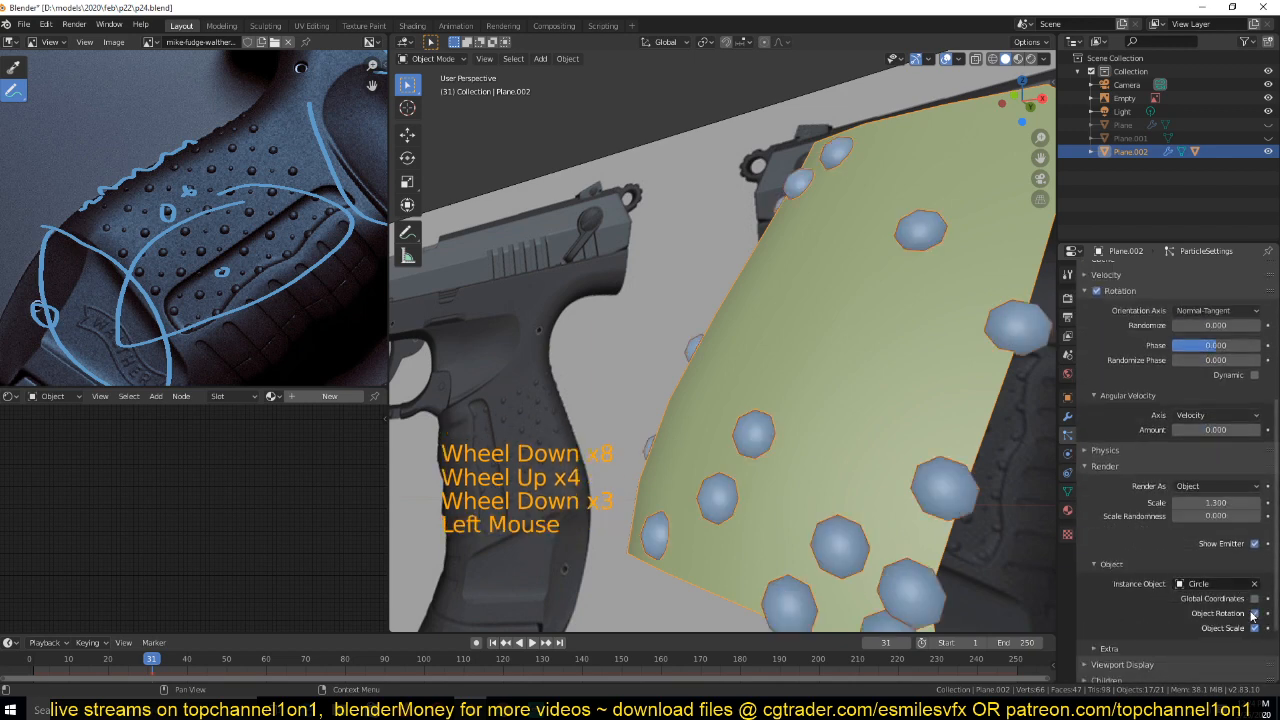
middle_drag(634, 351, 783, 377)
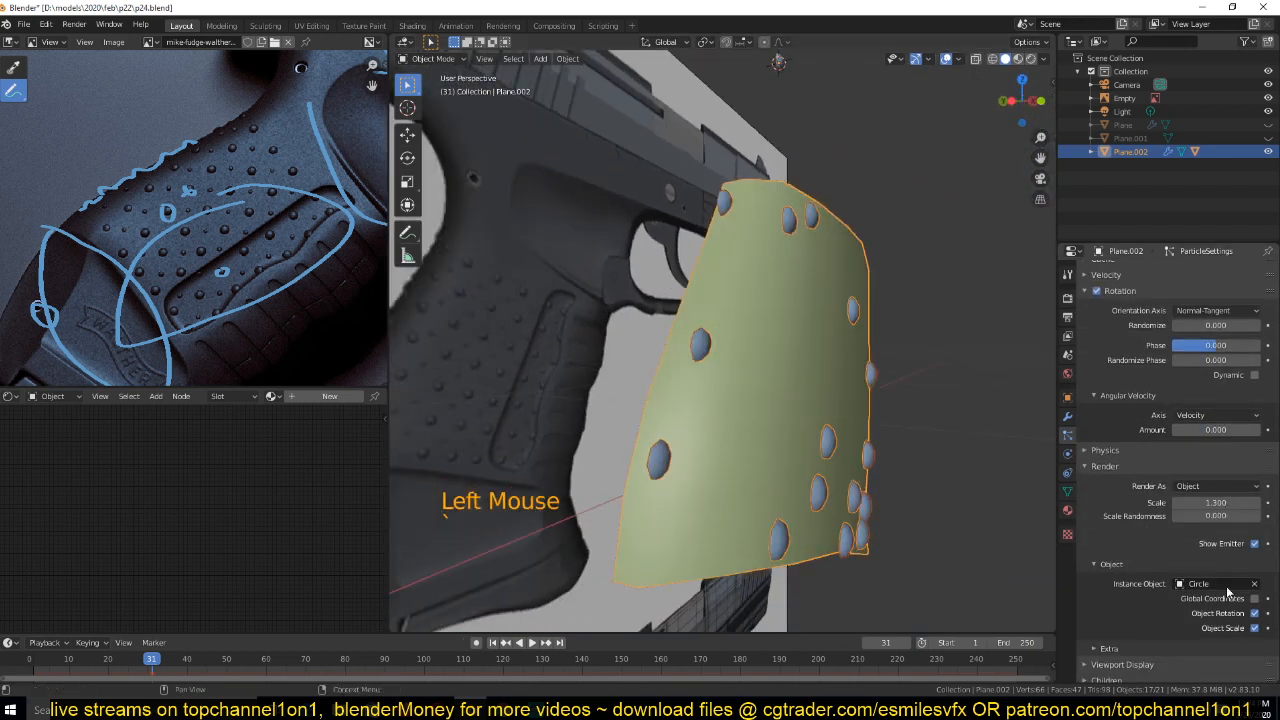
click(1254, 613)
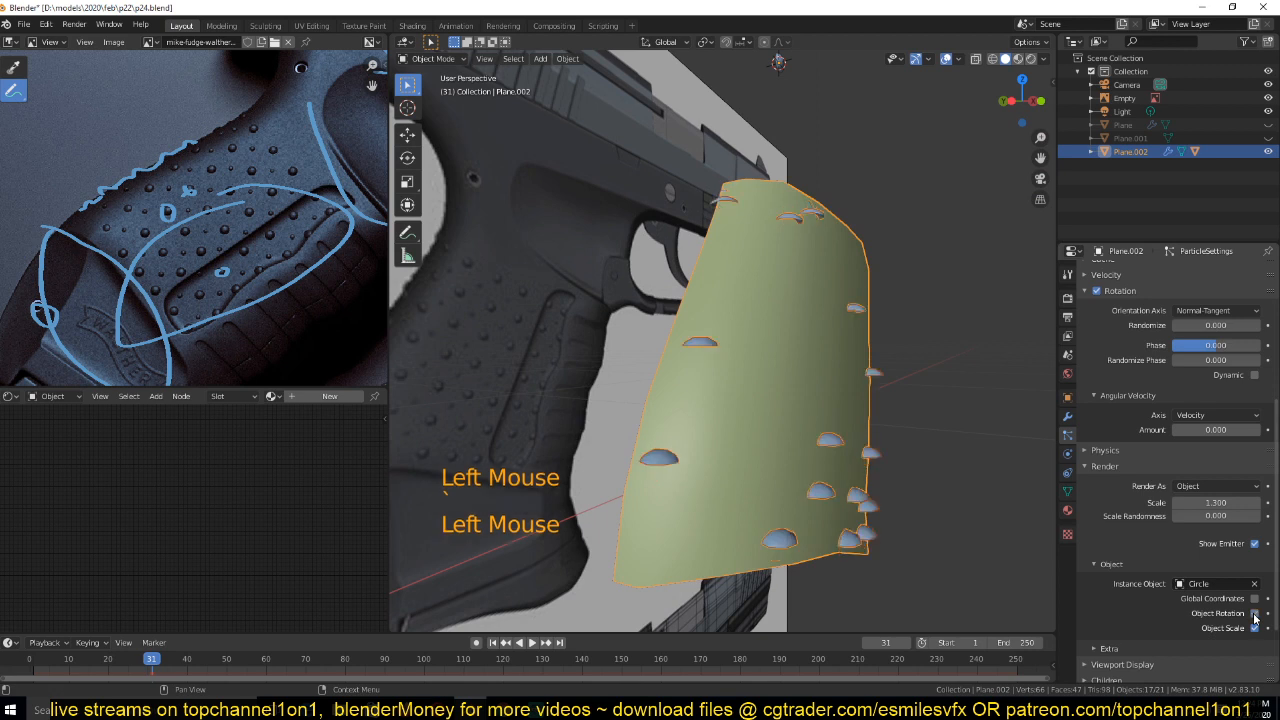
Try the Normal, Velocity / Hair, Global Z and Object Y orientation axes for the particle rotation
click(1215, 415)
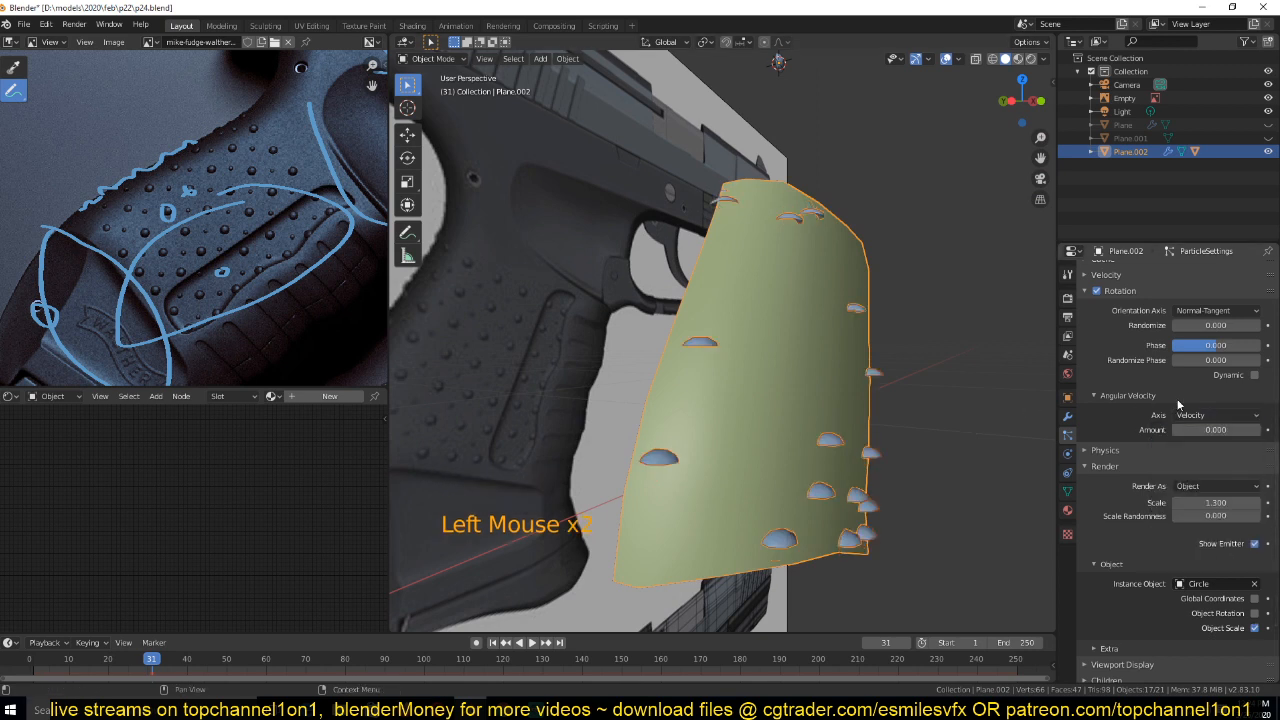
scroll(1212, 370, up, 2)
click(1212, 366)
click(1215, 364)
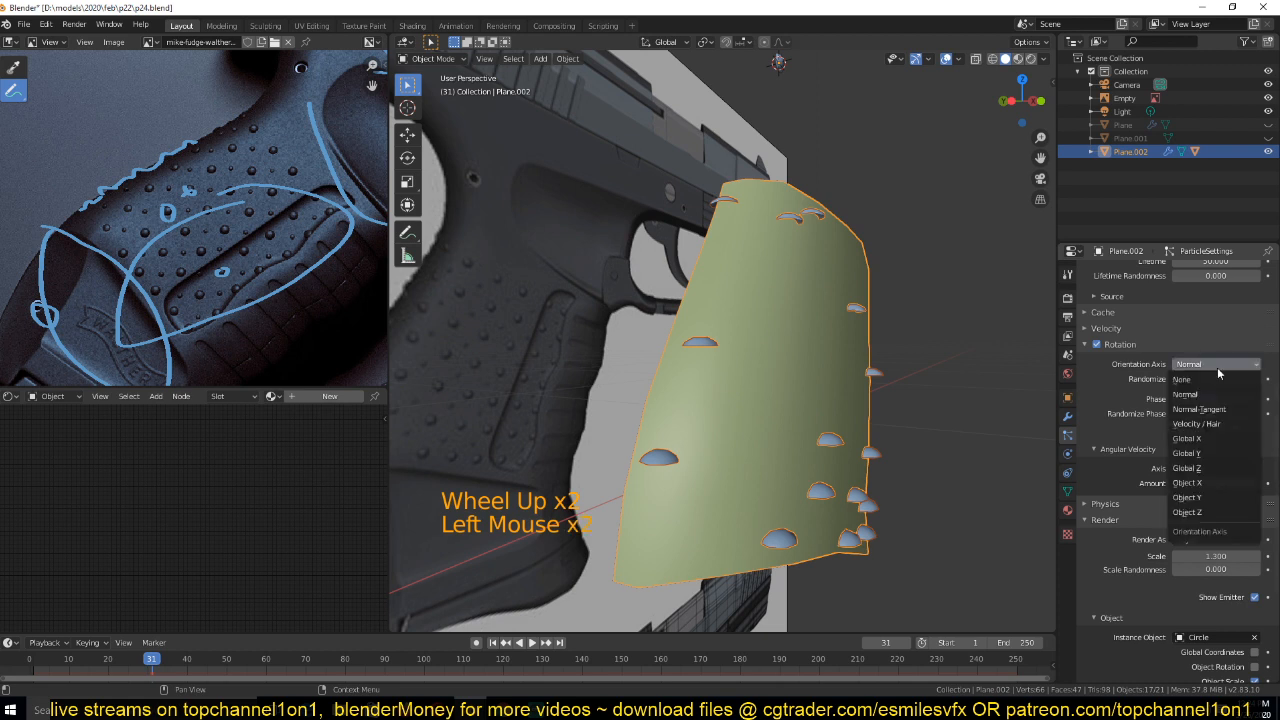
click(1218, 365)
click(1210, 424)
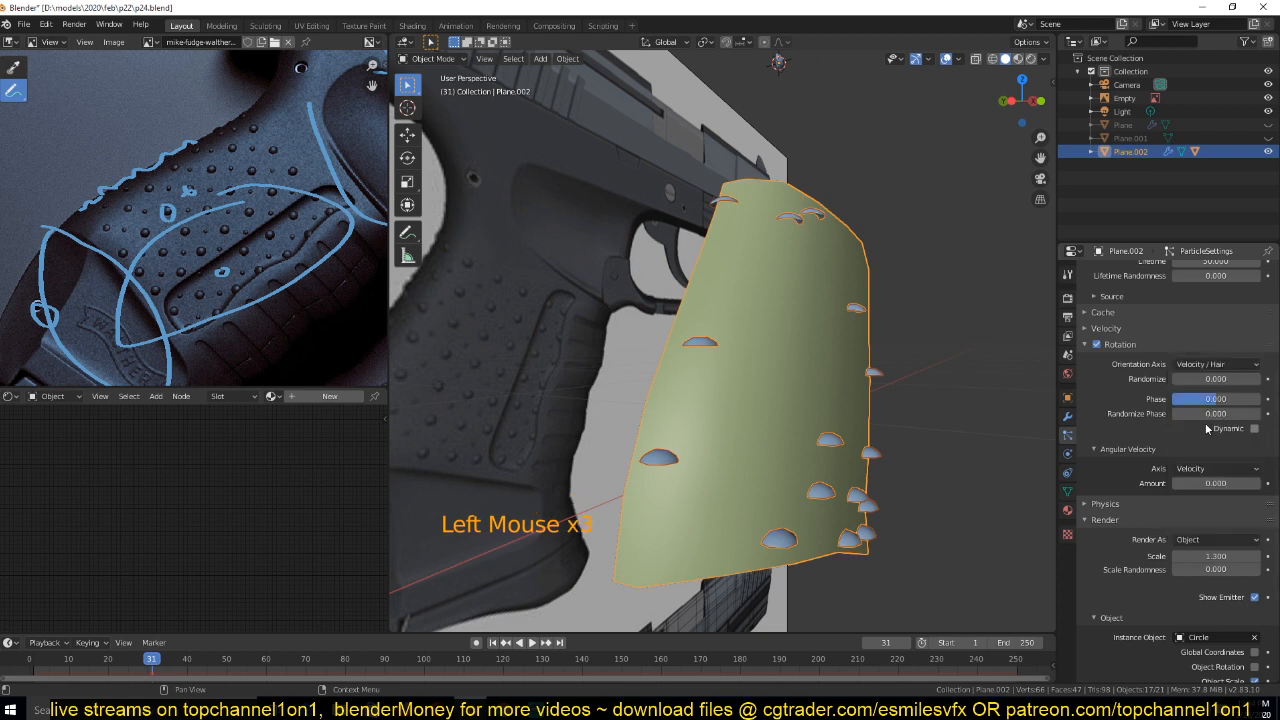
click(1215, 364)
click(1215, 364)
click(1205, 468)
click(1218, 366)
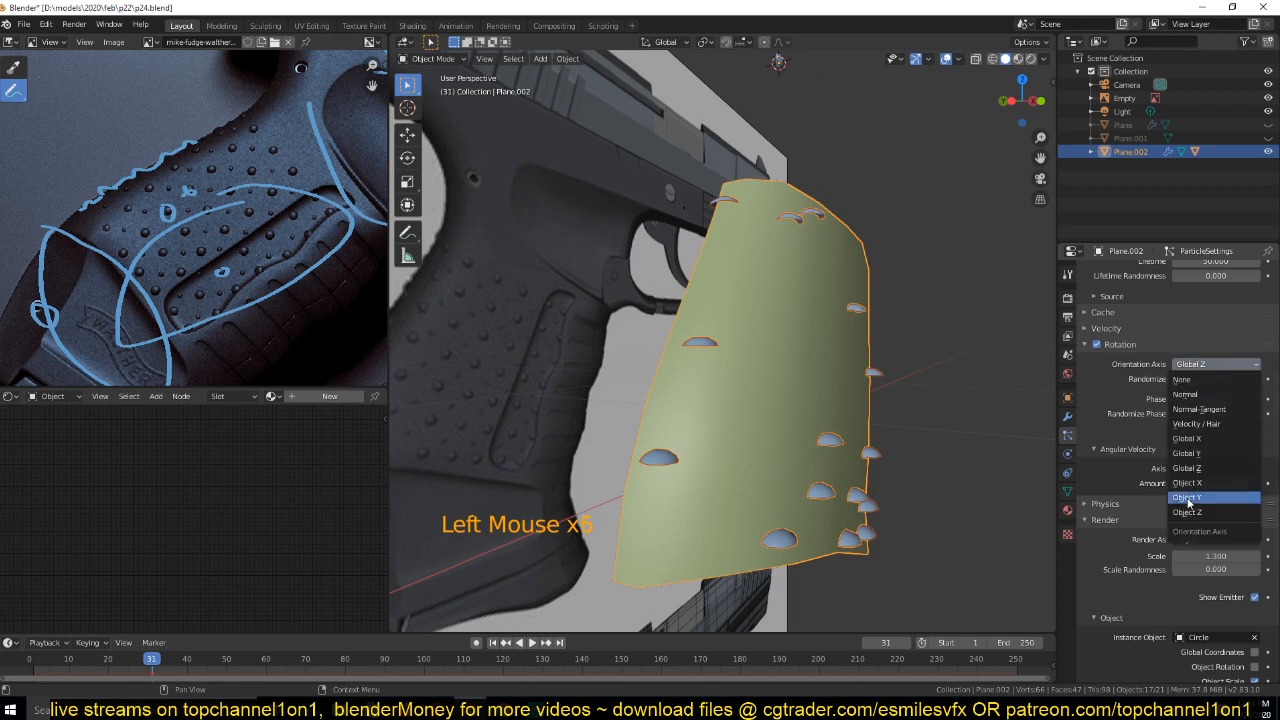
click(1192, 498)
Toggle the particle system's viewport display off and on, and try Normal-Tangent and Object Z as the orientation axis
scroll(1145, 426, up, 10)
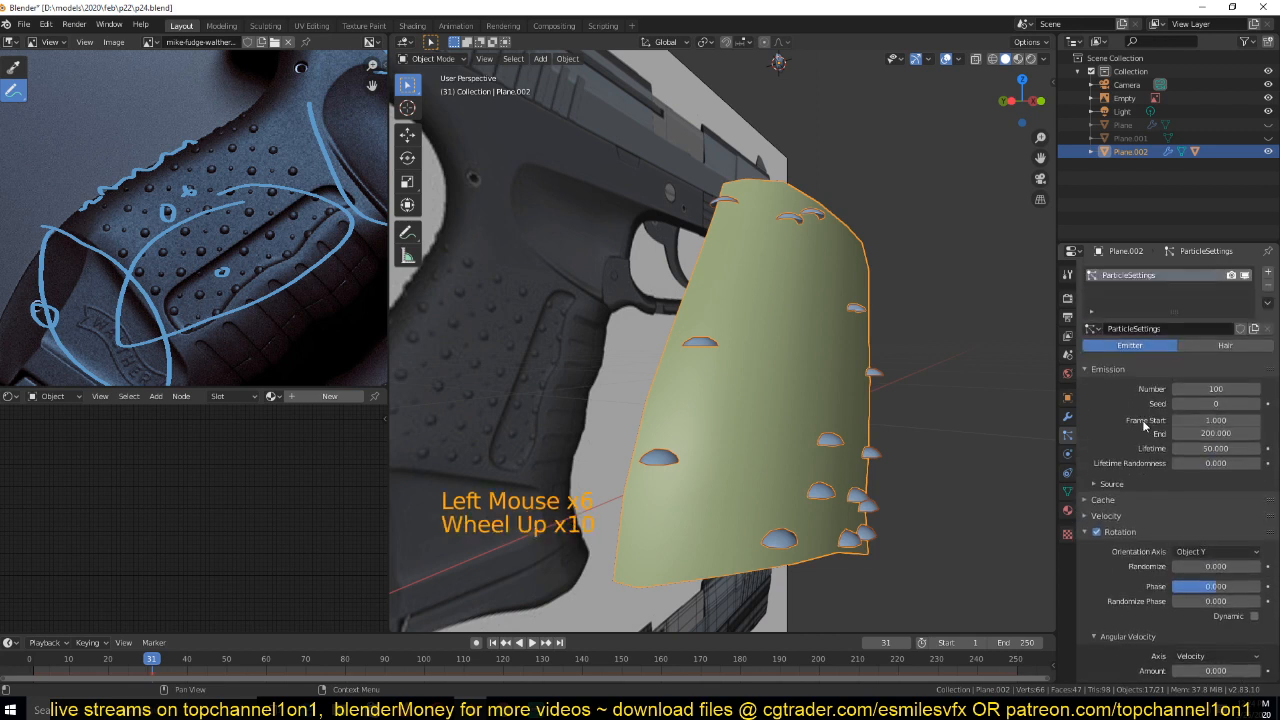
click(1244, 276)
click(1244, 276)
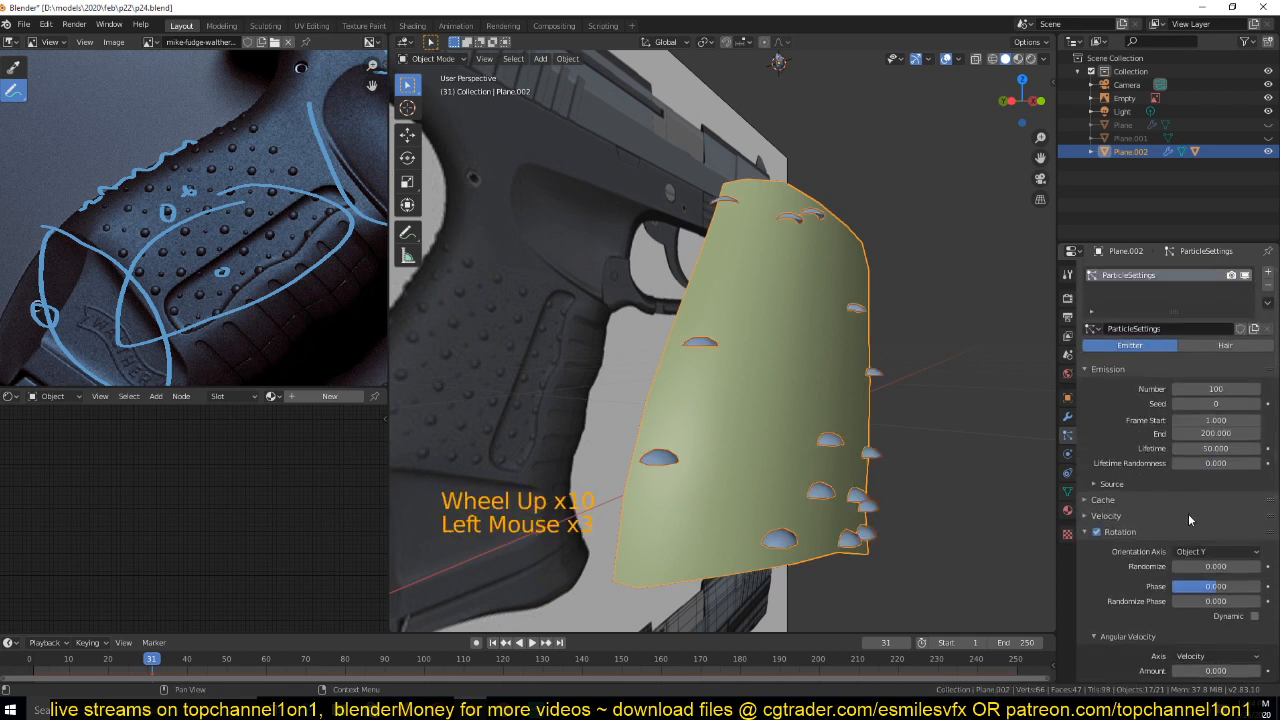
scroll(1190, 511, down, 4)
click(1216, 444)
click(1199, 489)
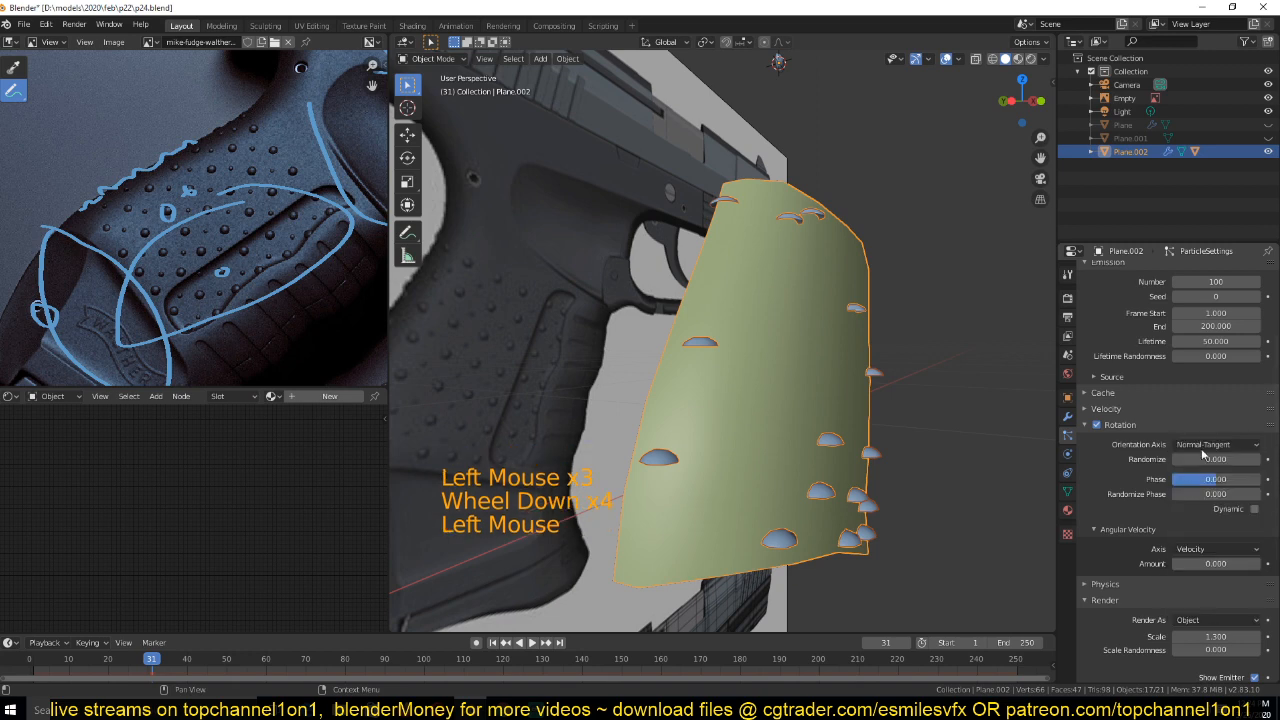
click(1216, 444)
click(1199, 590)
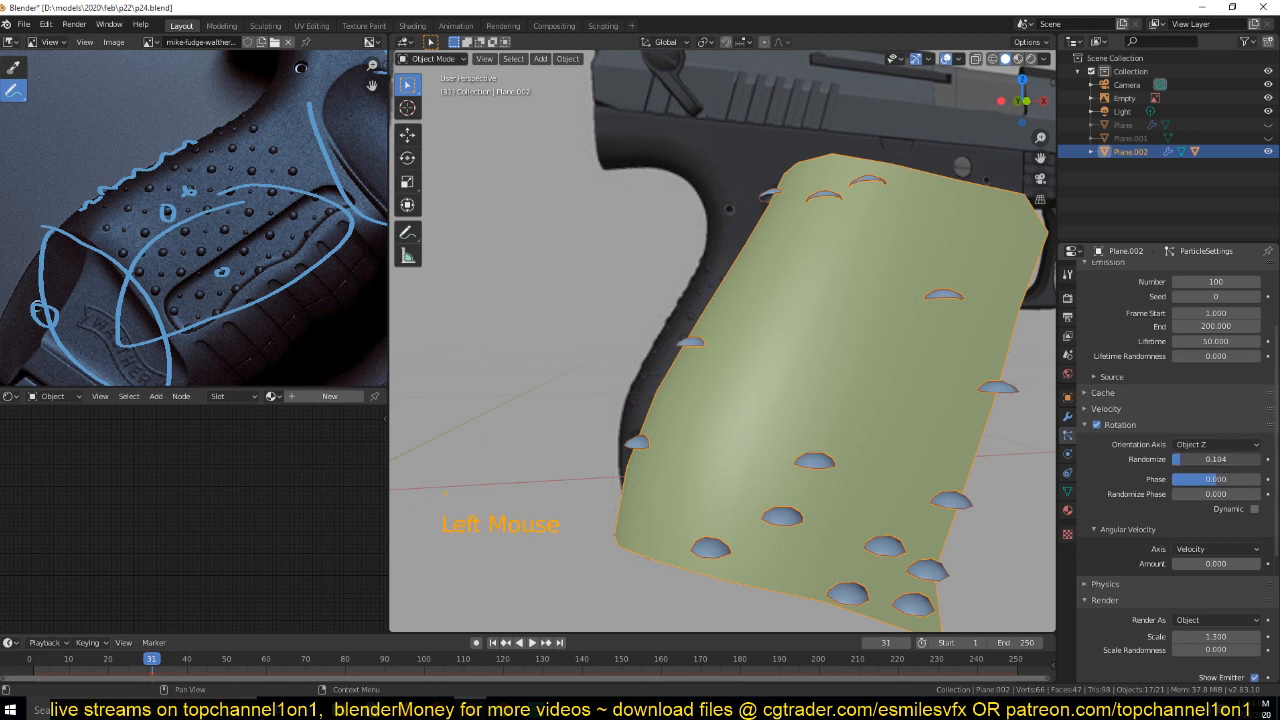
Reset the rotation randomize value to 0 and set the phase to 0.672
mouse_move(1190, 459)
mouse_down()
mouse_move(1176, 459)
mouse_move(1202, 459)
mouse_move(1178, 459)
mouse_up()
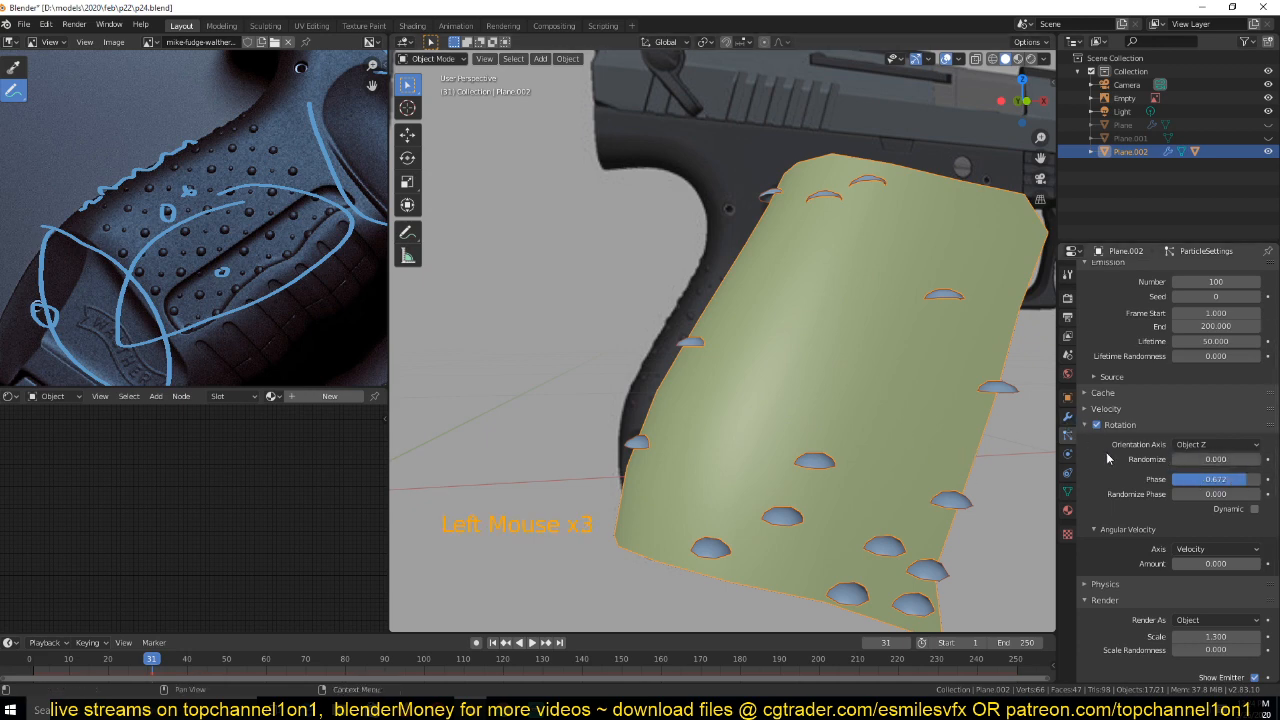
scroll(1108, 457, up, 6)
scroll(894, 240, up, 1)
scroll(894, 240, down, 2)
middle_drag(892, 242, 919, 369)
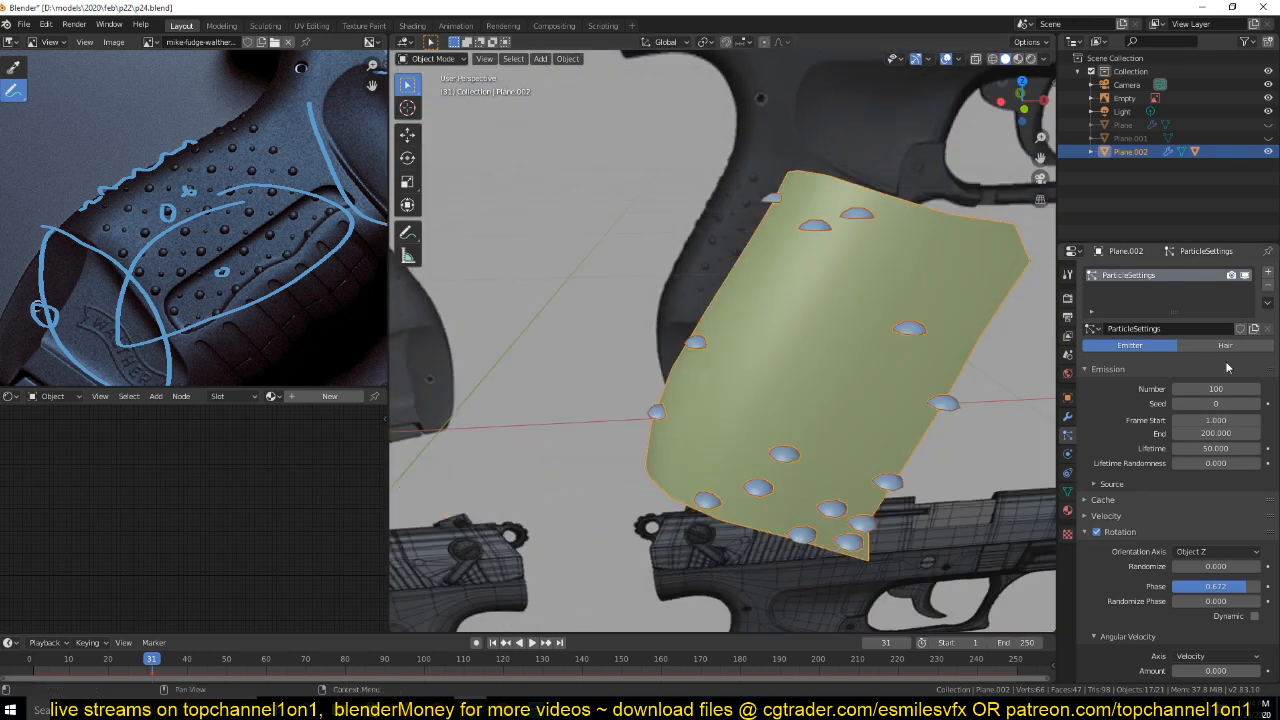
Switch the particle system to Hair and set its render scale to 0.240
click(1198, 345)
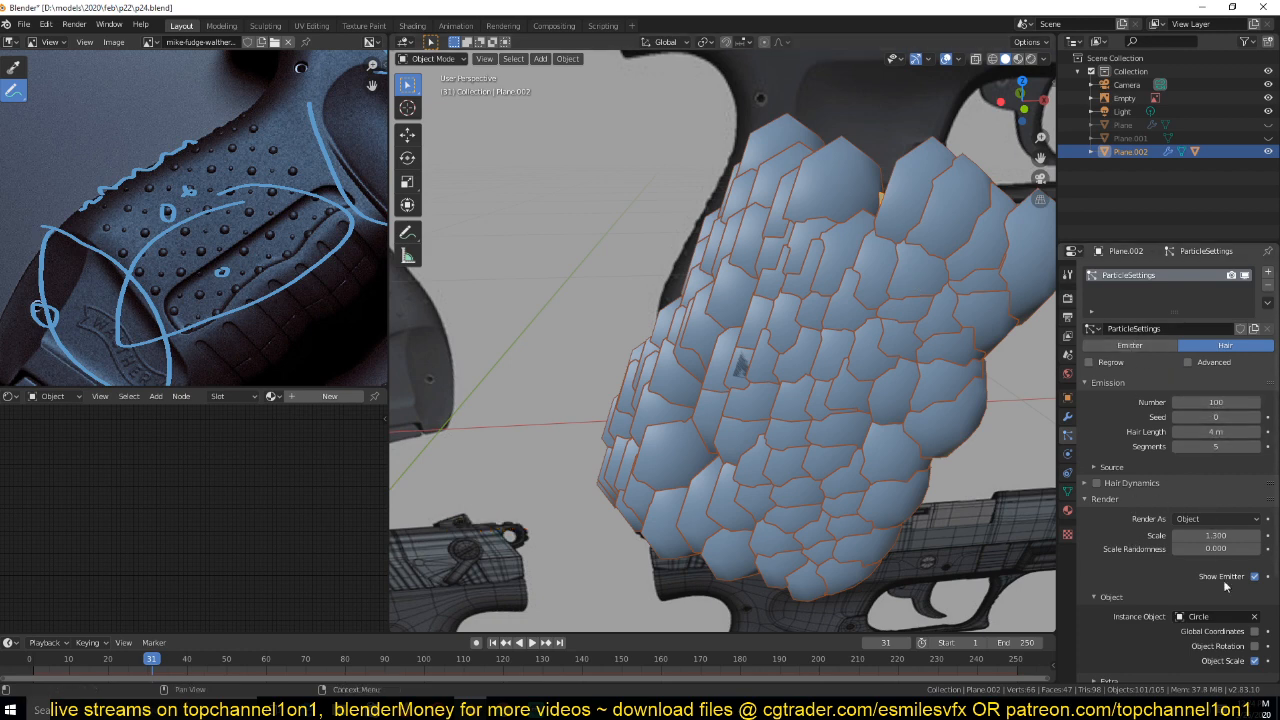
drag(1228, 536, 1174, 536)
middle_drag(748, 350, 800, 360)
scroll(800, 360, up, 4)
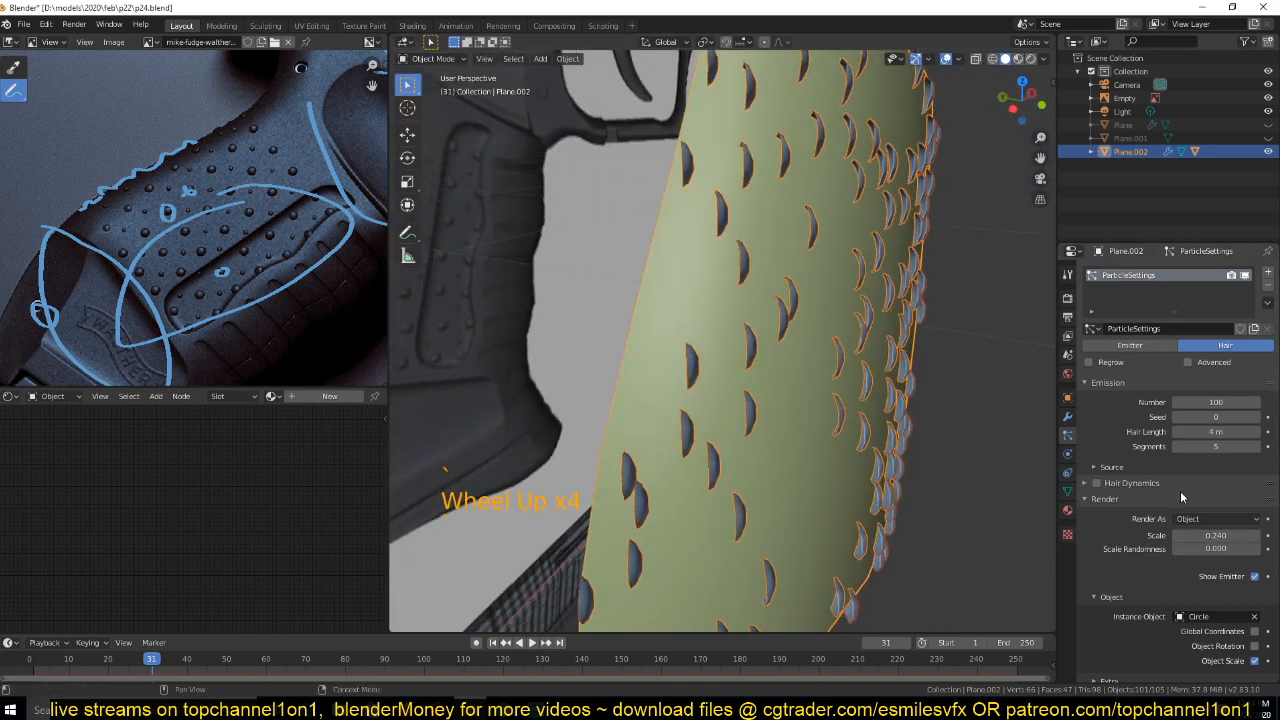
Enable the Advanced hair settings and set the rotation's orientation axis to Normal
click(1189, 363)
click(1204, 536)
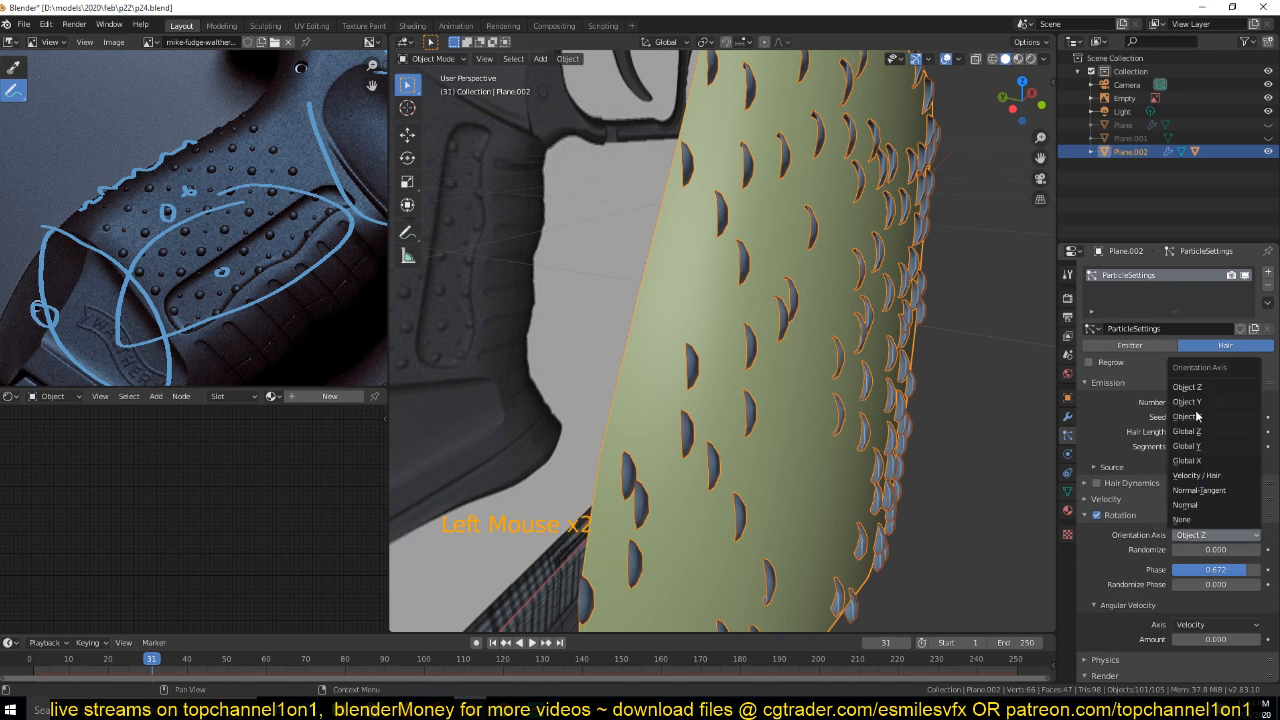
click(1191, 506)
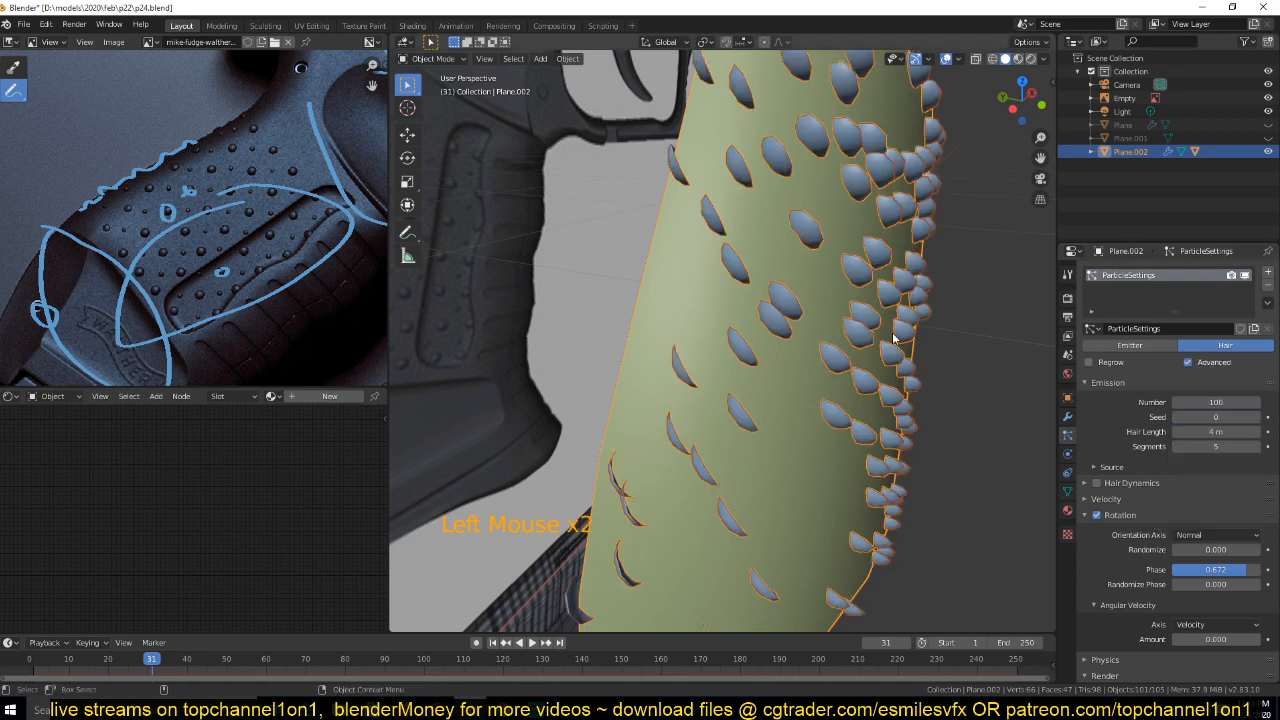
middle_drag(902, 335, 773, 320)
scroll(772, 315, down, 4)
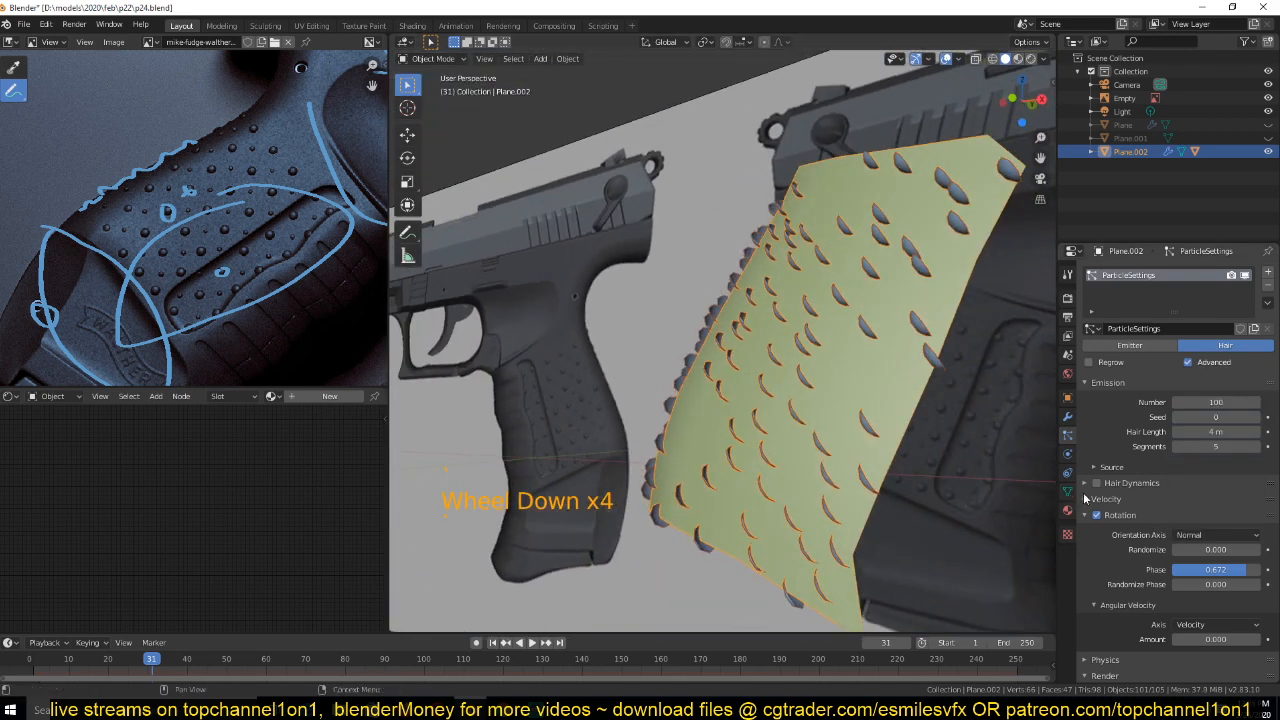
Try Normal-Tangent as the hair particles' orientation axis and return it to Normal
click(1198, 537)
click(1201, 506)
click(1202, 503)
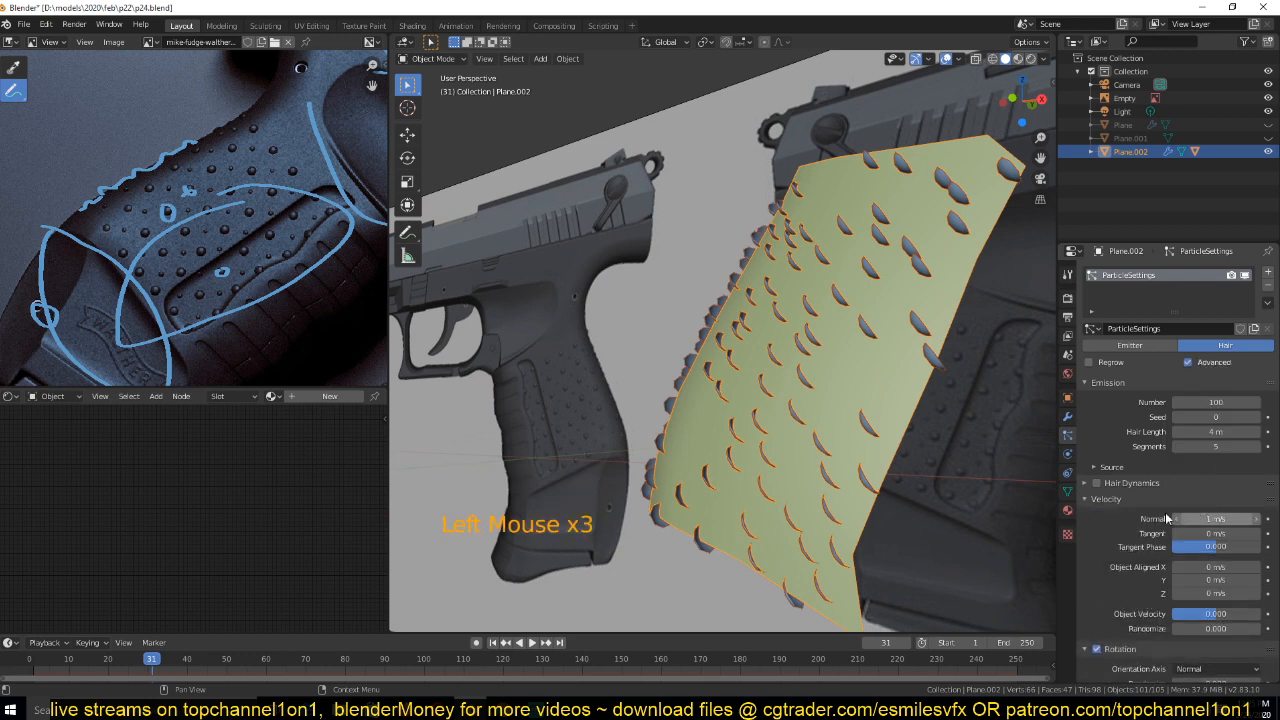
click(1167, 502)
click(1178, 536)
click(1199, 491)
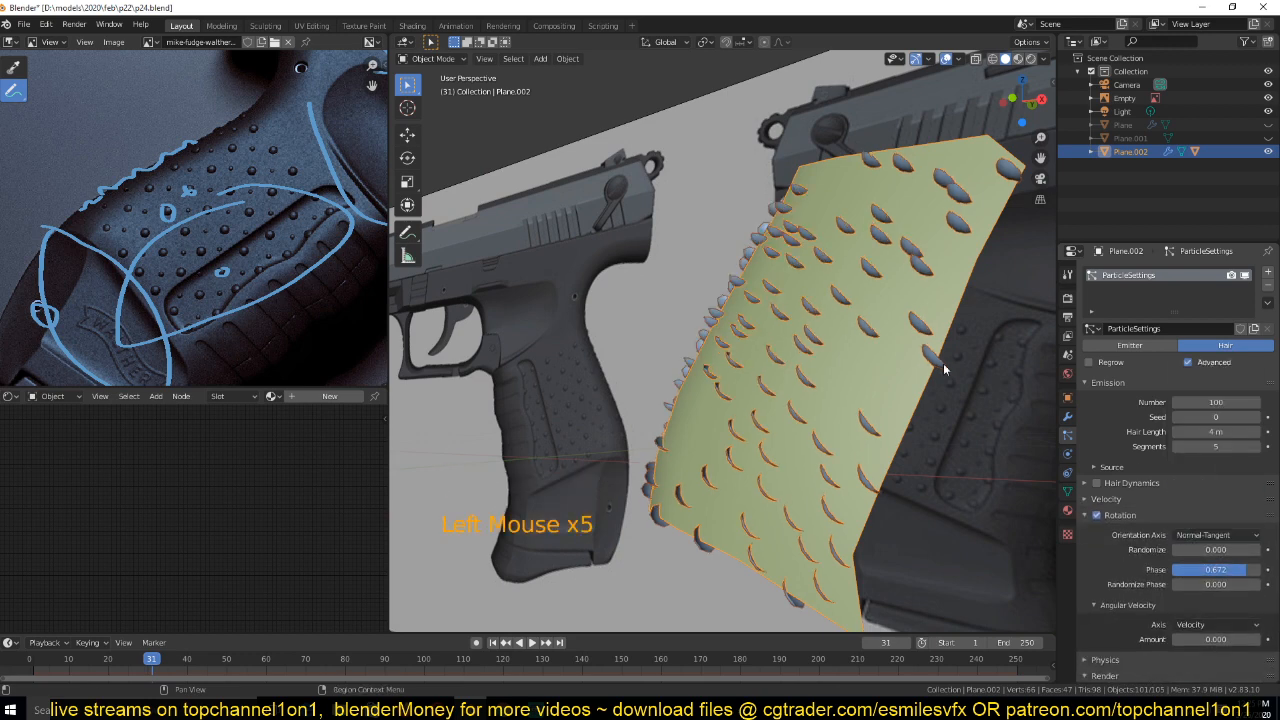
scroll(865, 304, down, 5)
scroll(891, 291, up, 4)
middle_drag(893, 291, 907, 253)
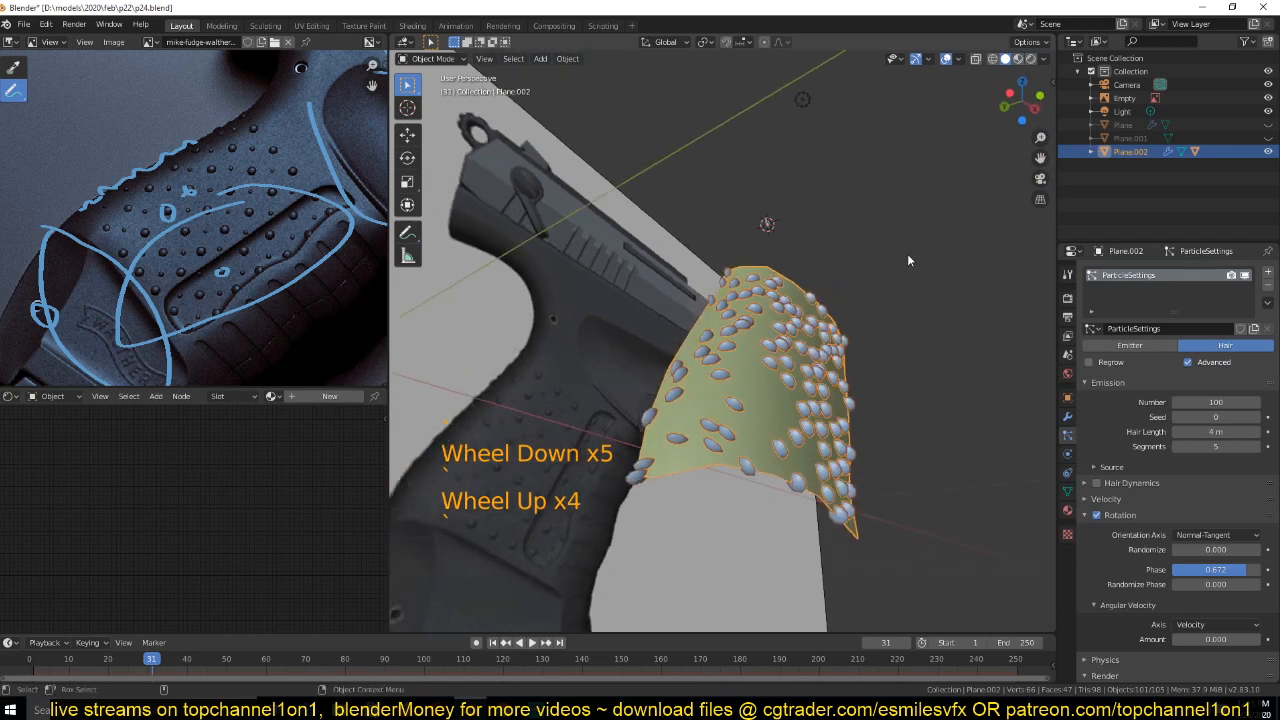
click(1225, 537)
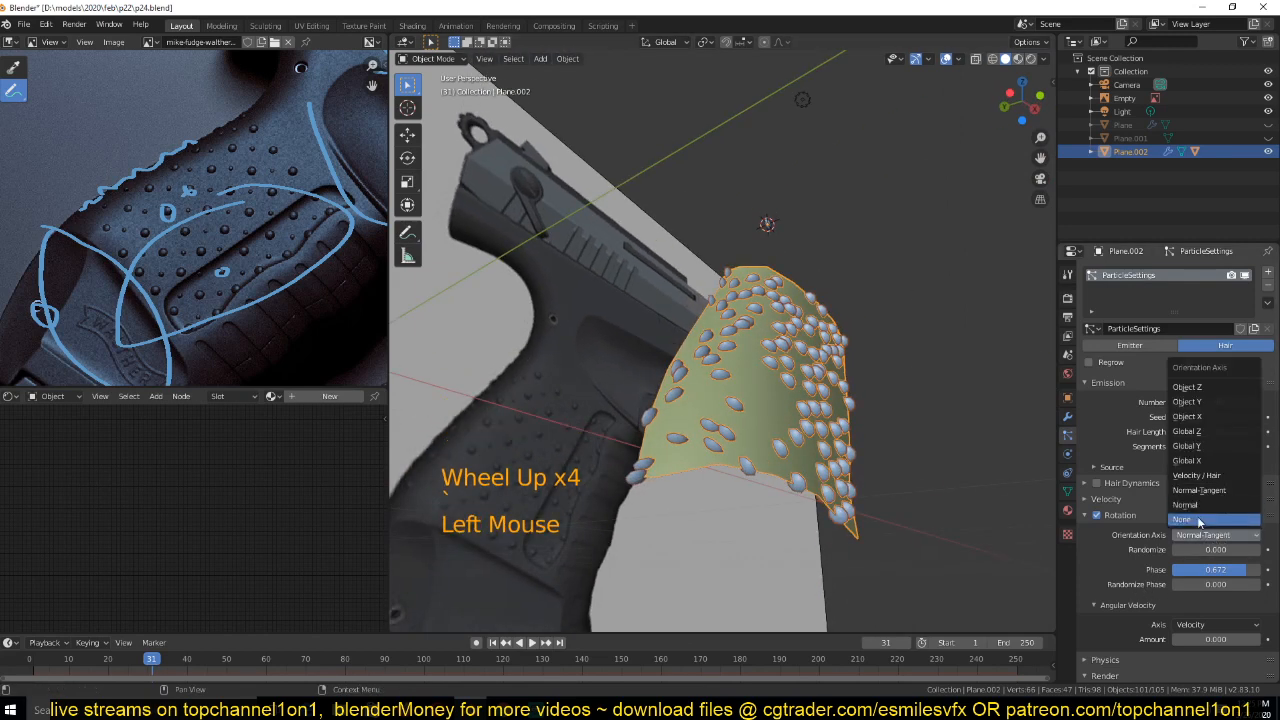
click(1199, 505)
middle_drag(780, 330, 690, 347)
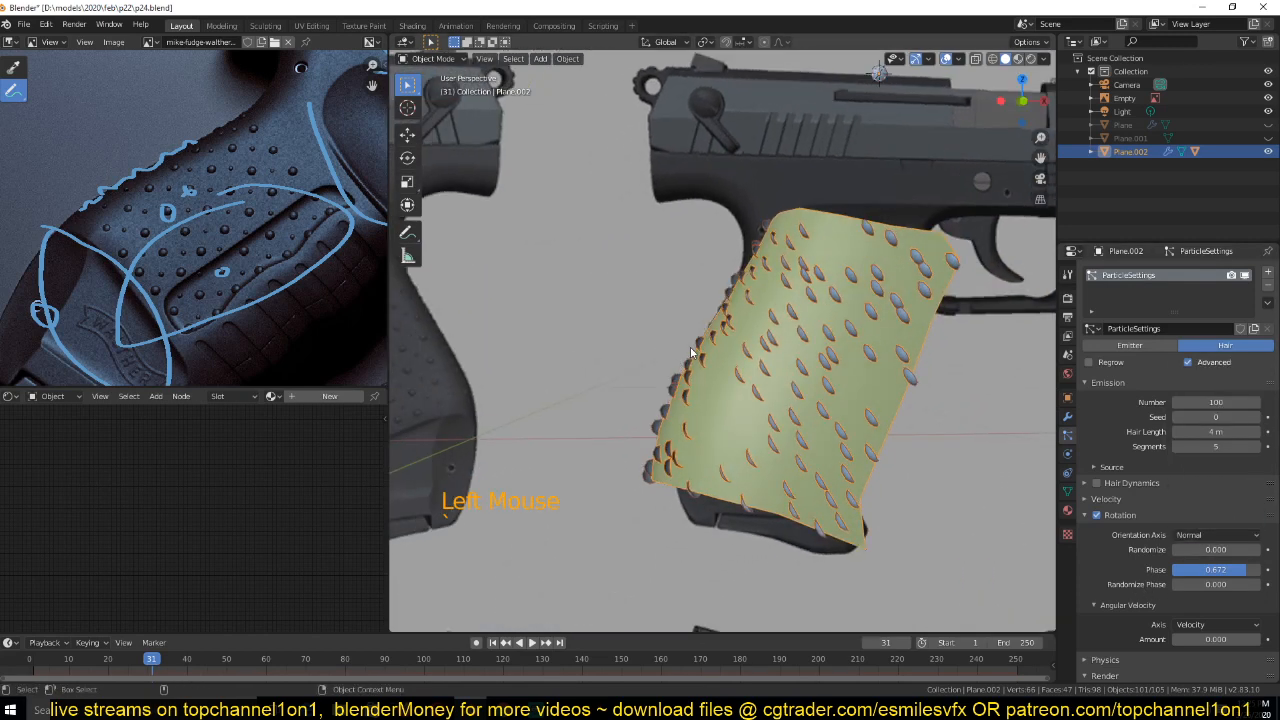
Rotate the whole mesh of the original Circle stud about -94° around the global X axis in Edit Mode
scroll(691, 328, down, 2)
click(838, 150)
key(Tab)
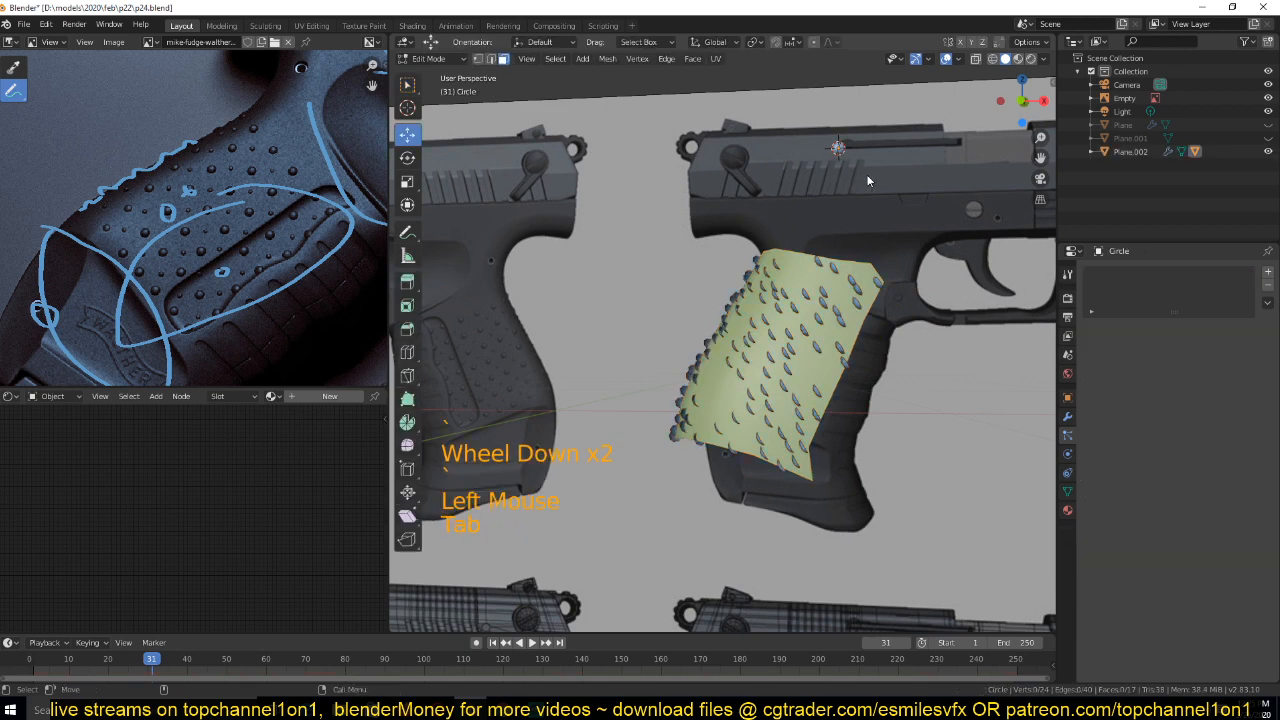
key(a)
middle_drag(865, 182, 913, 223)
key(r)
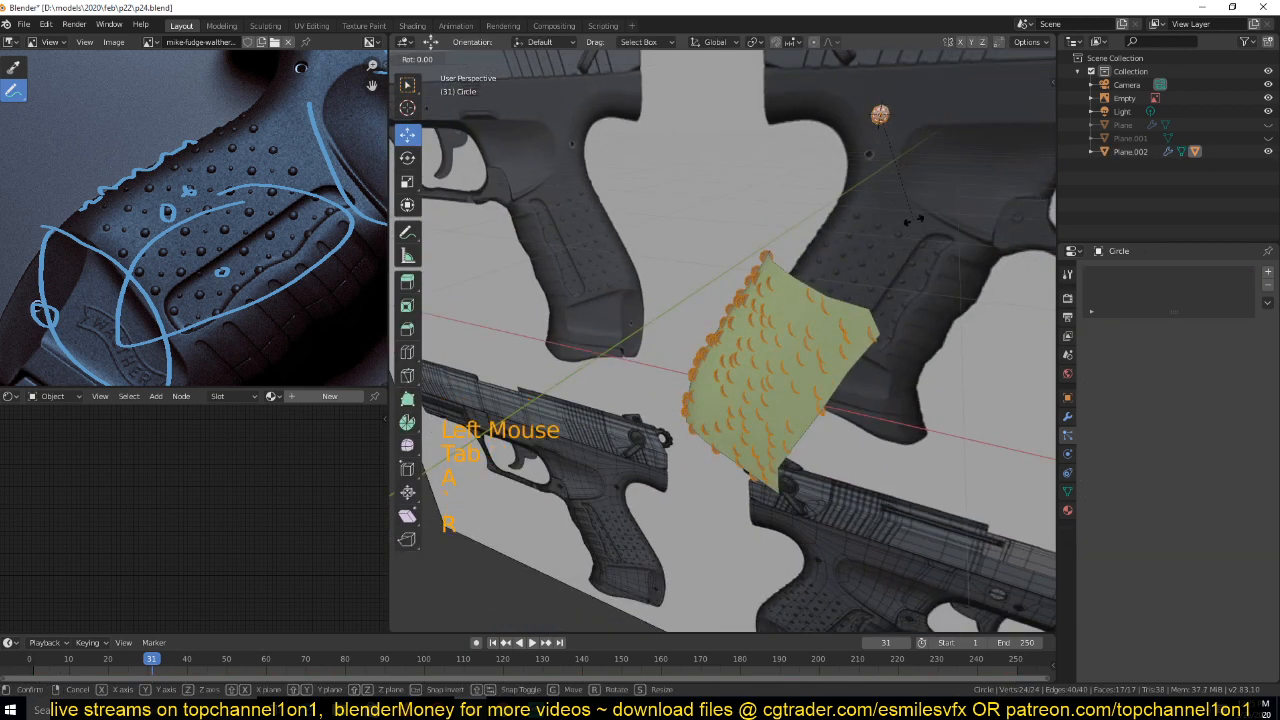
key(x)
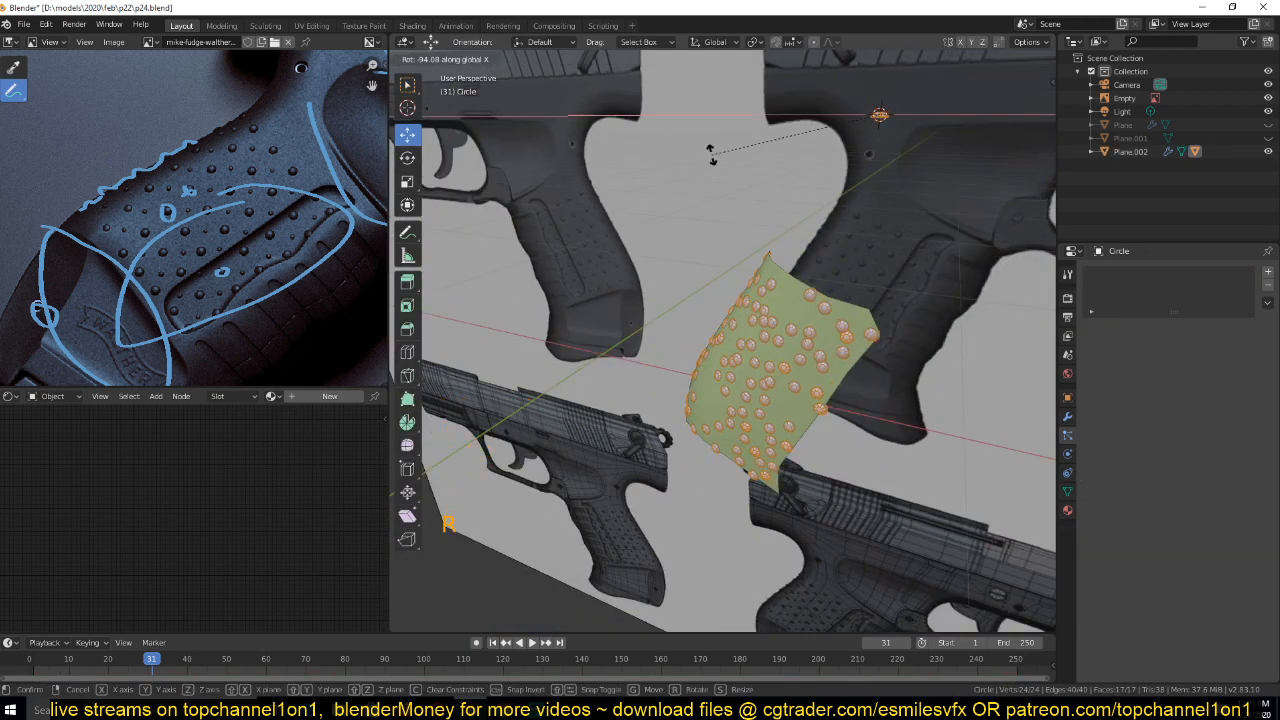
click(713, 158)
key(Tab)
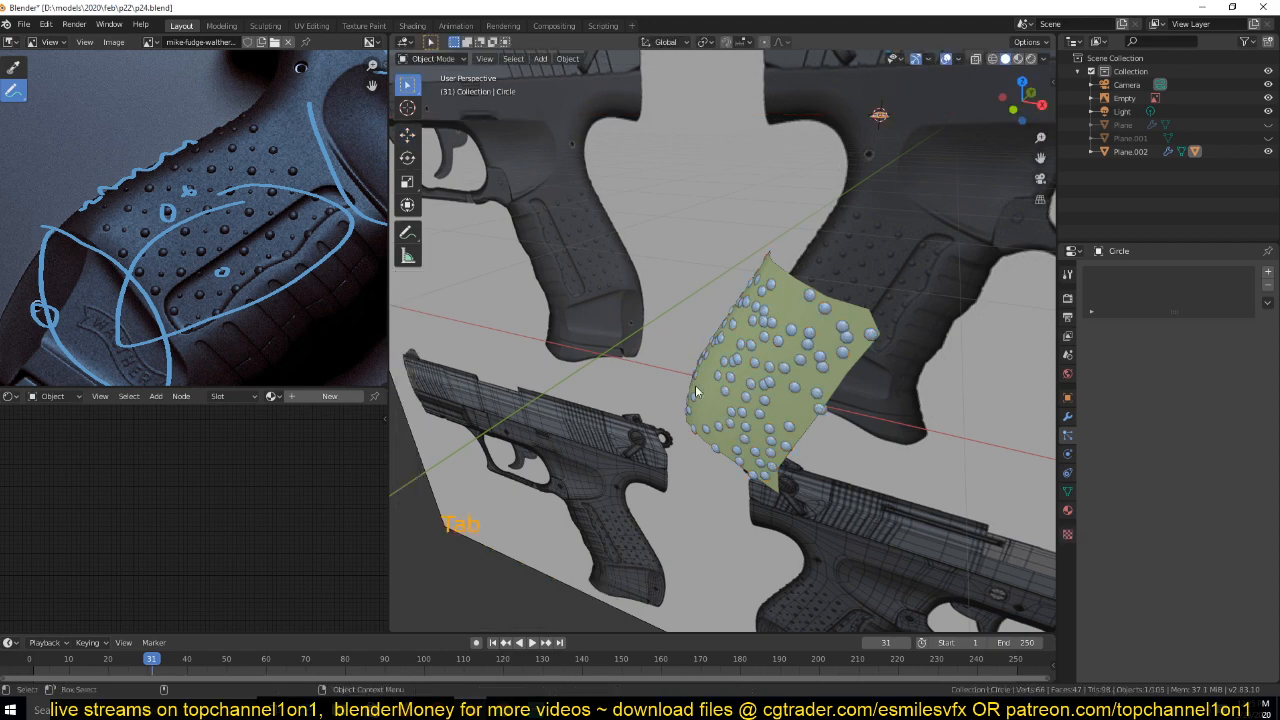
middle_drag(697, 391, 786, 349)
scroll(880, 364, up, 3)
scroll(838, 338, up, 2)
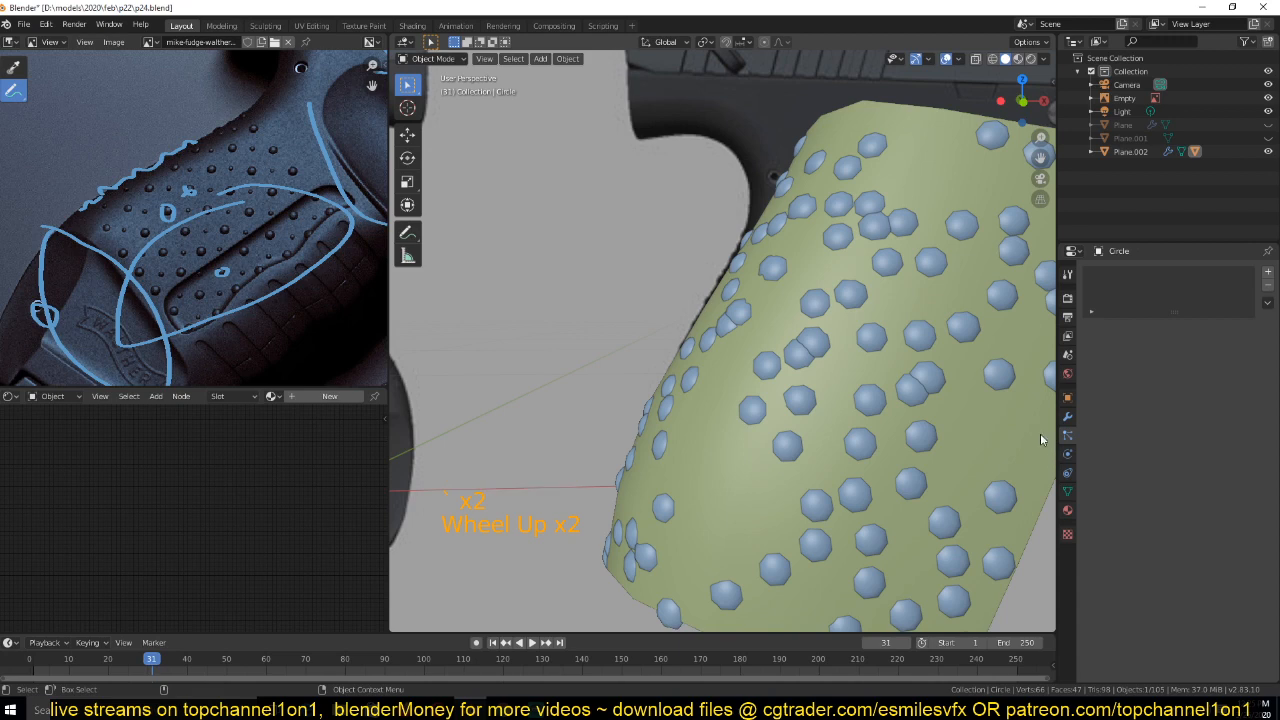
Select the grip patch and set its particle emission source to Verts
click(812, 322)
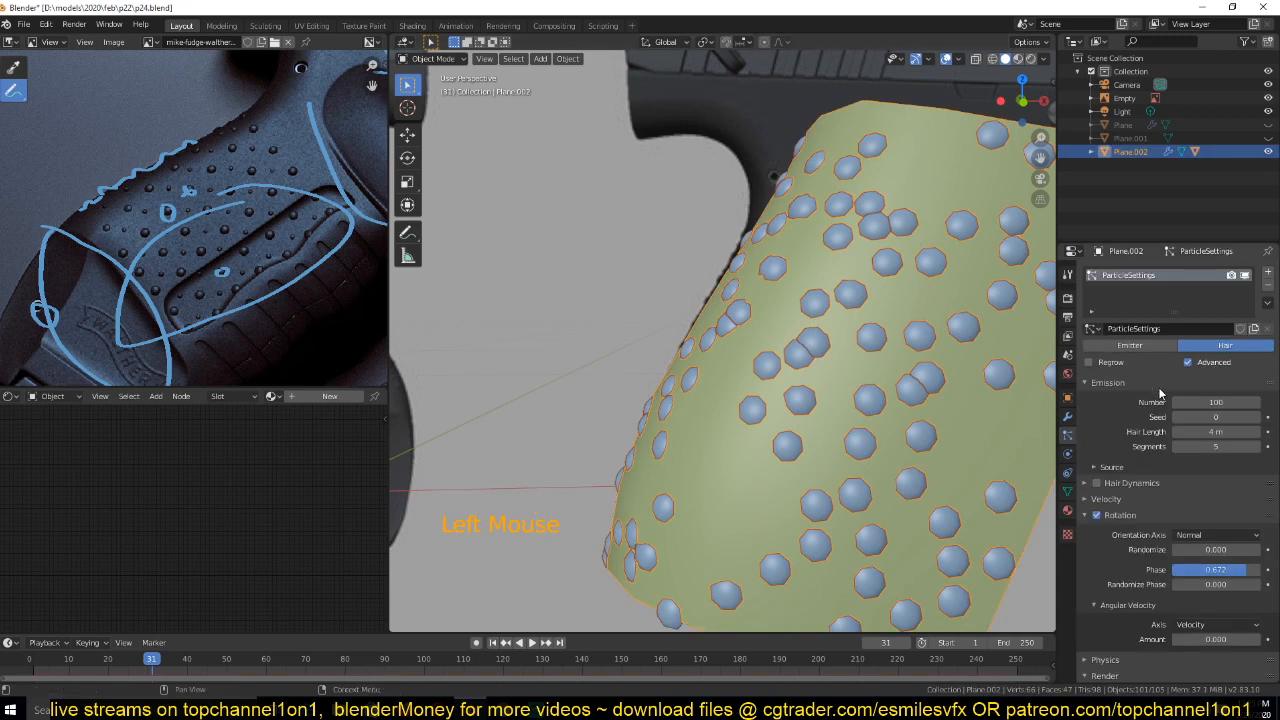
click(1108, 467)
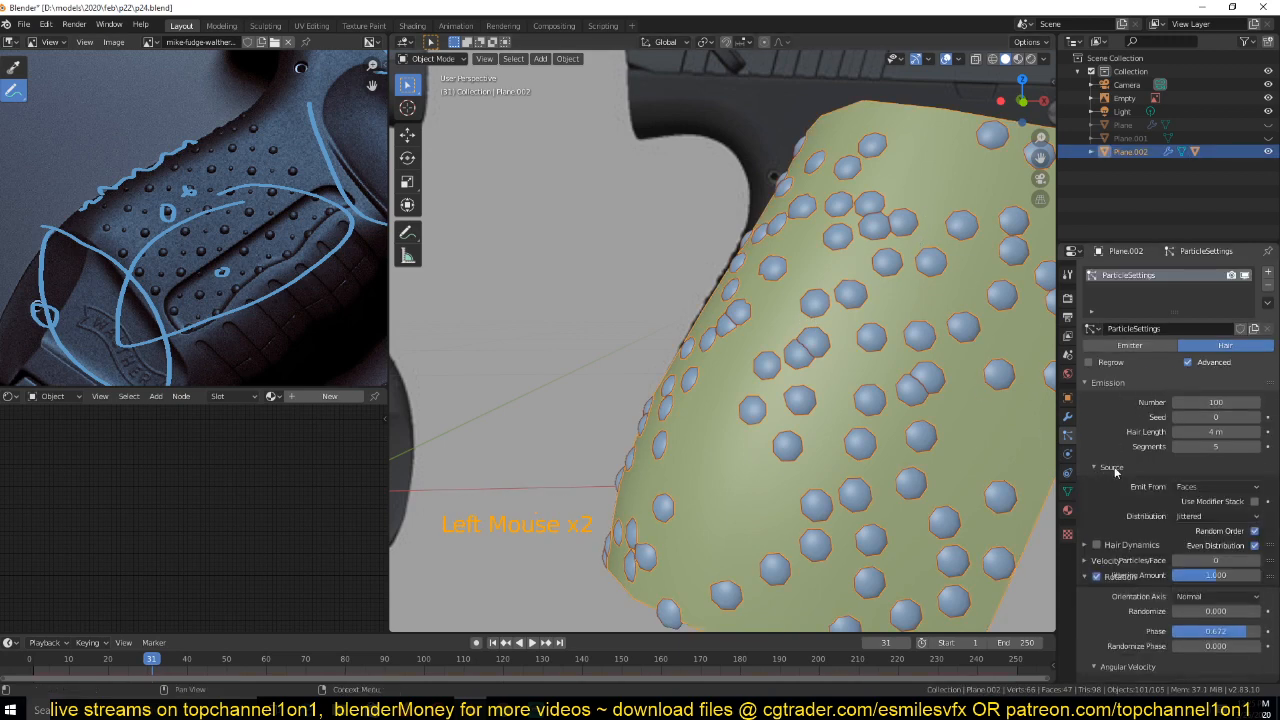
click(1209, 487)
click(1195, 502)
middle_drag(1045, 451, 743, 313)
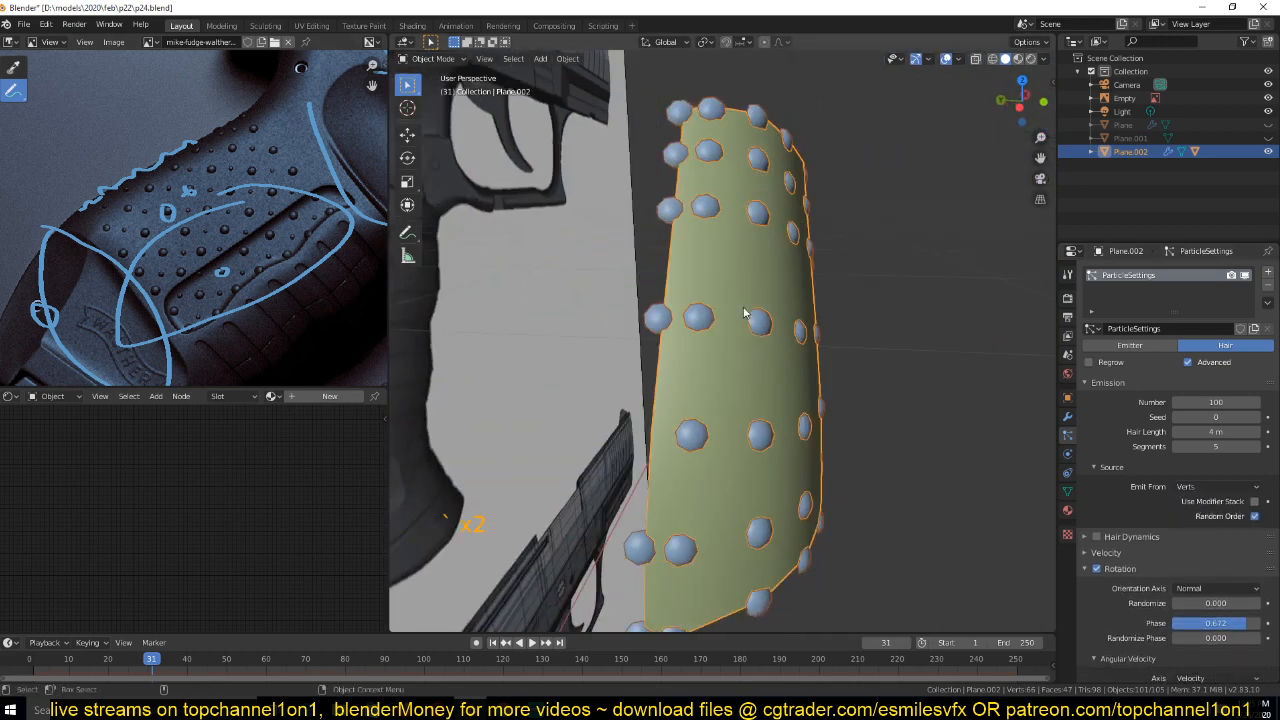
middle_drag(657, 318, 611, 326)
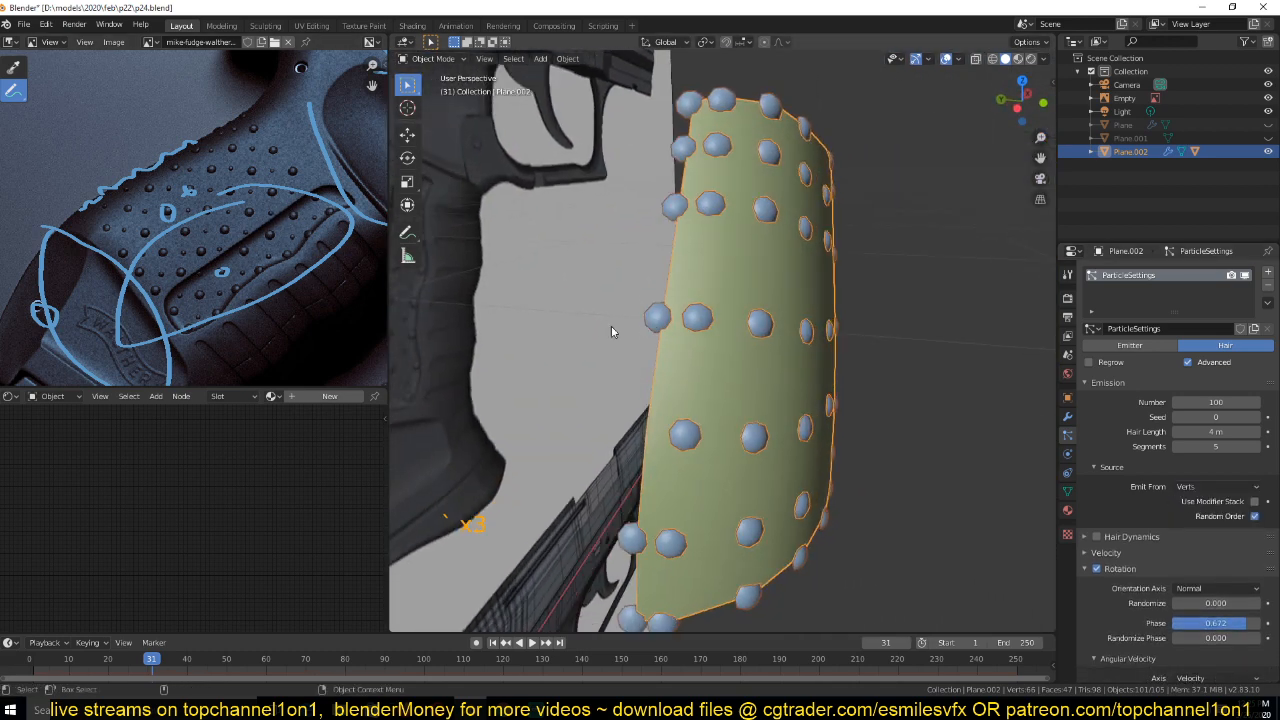
Reveal the hidden pistol body and check the stud placement against it from the front
scroll(736, 338, down, 2)
key(KP_Divide)
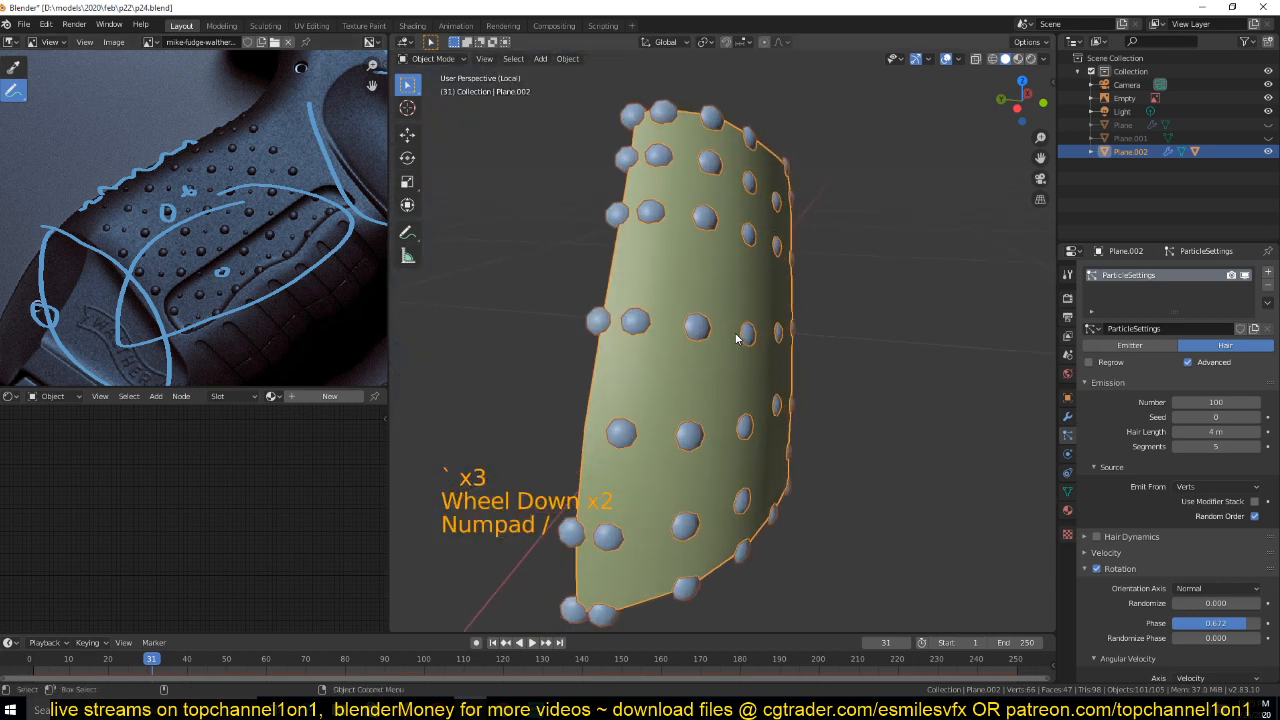
key(KP_Divide)
key(alt+h)
click(745, 341)
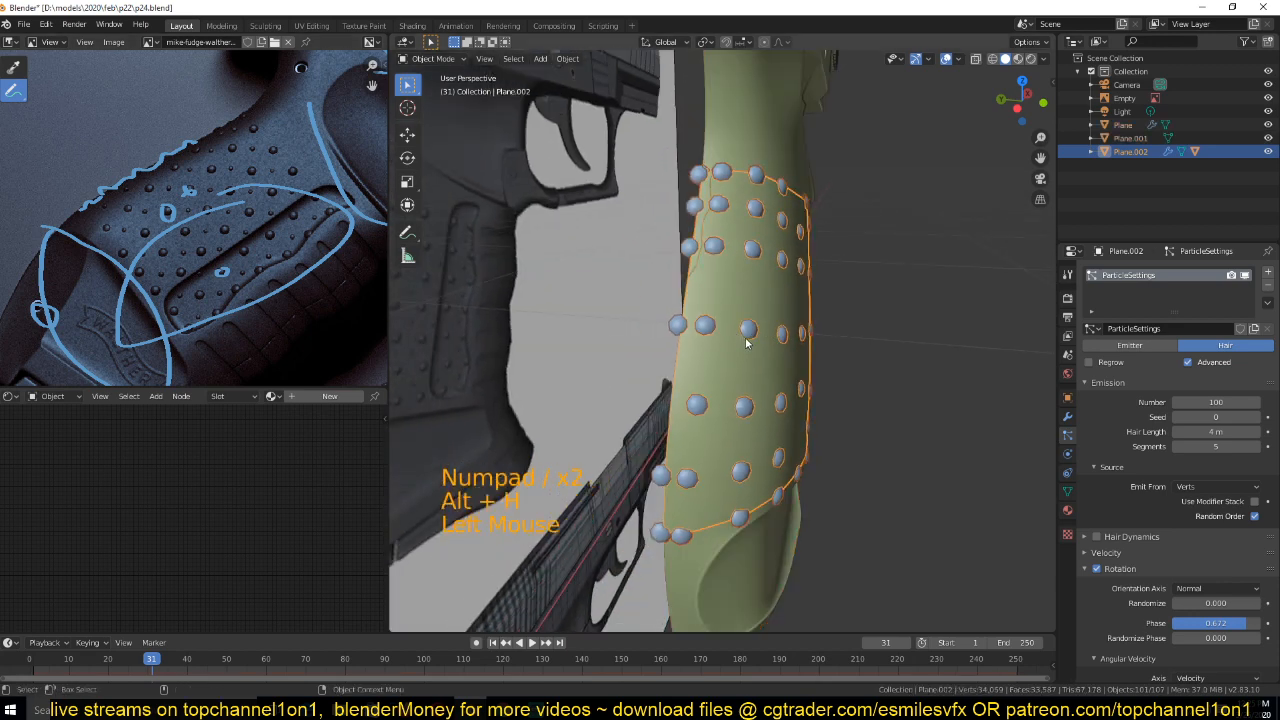
key(KP_3)
key(KP_1)
Hide the pistol body and open the grip patch for vertex editing in wireframe over the reference image
click(826, 181)
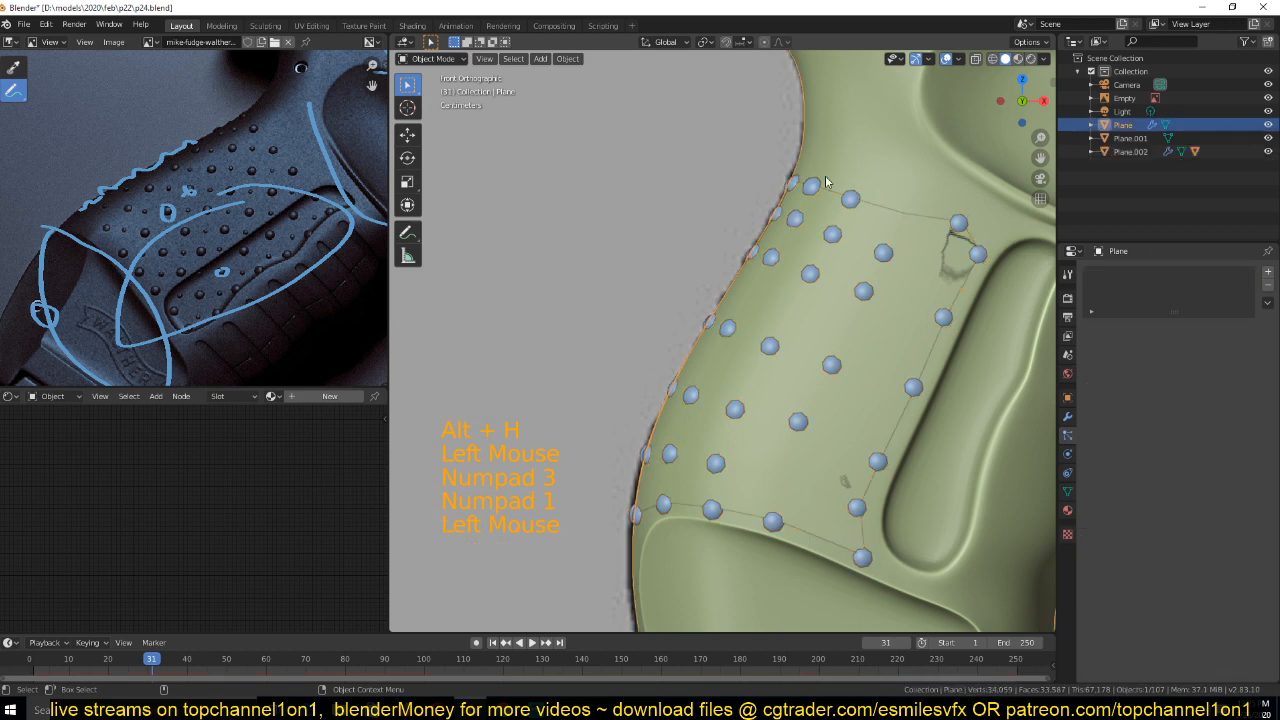
key(h)
click(700, 260)
key(z)
key(Tab)
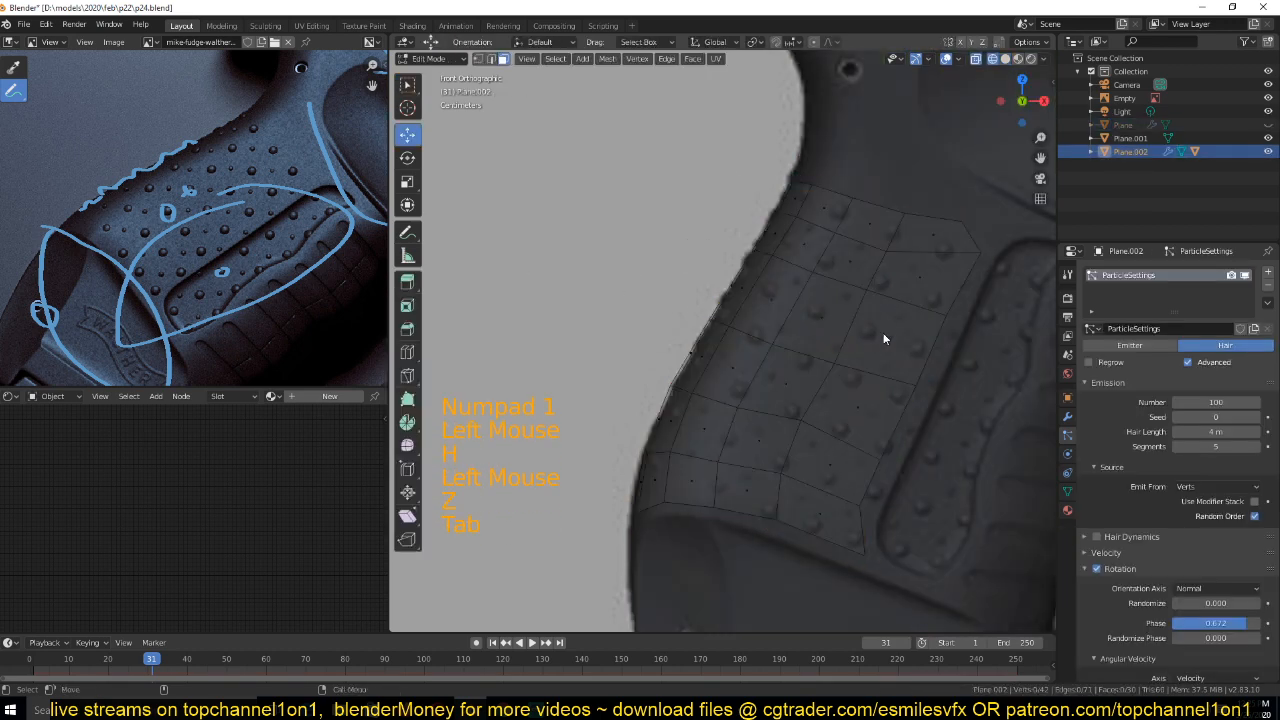
key(Tab)
key(1)
click(876, 300)
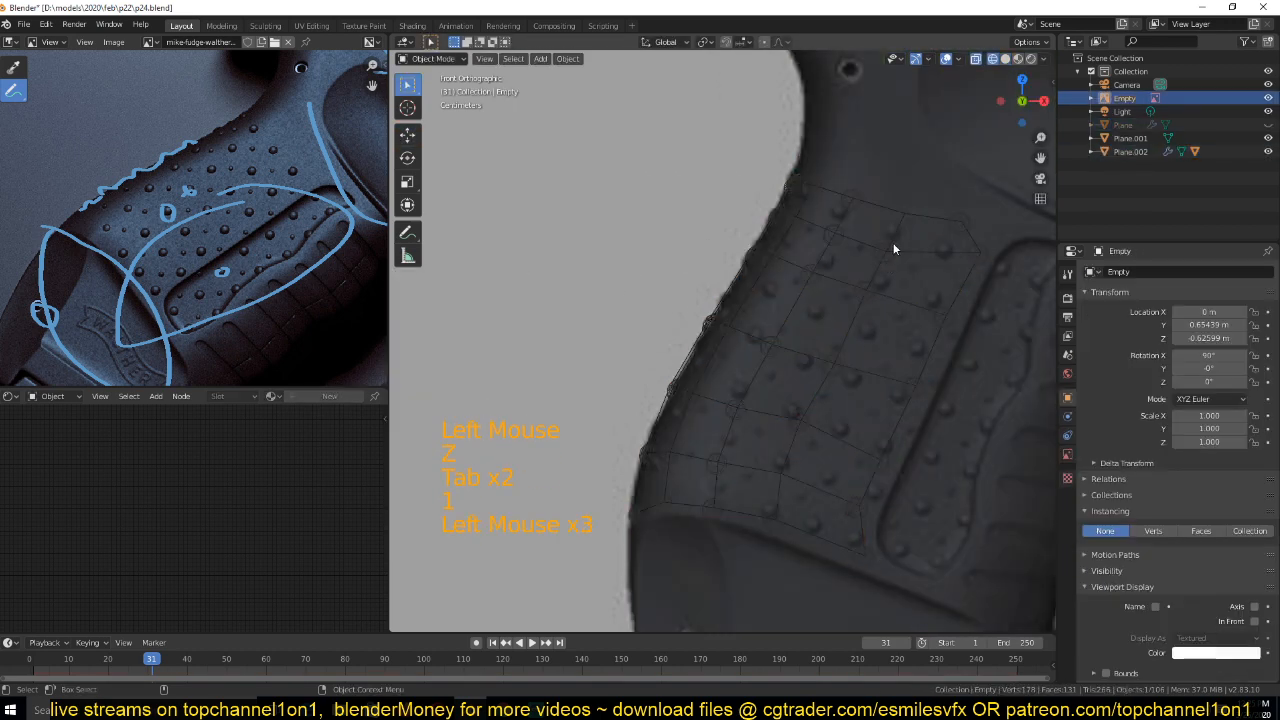
key(Tab)
key(1)
Slide two inner vertices in the patch's second and third rows along their edges to match the reference studs
click(888, 249)
key(Tab)
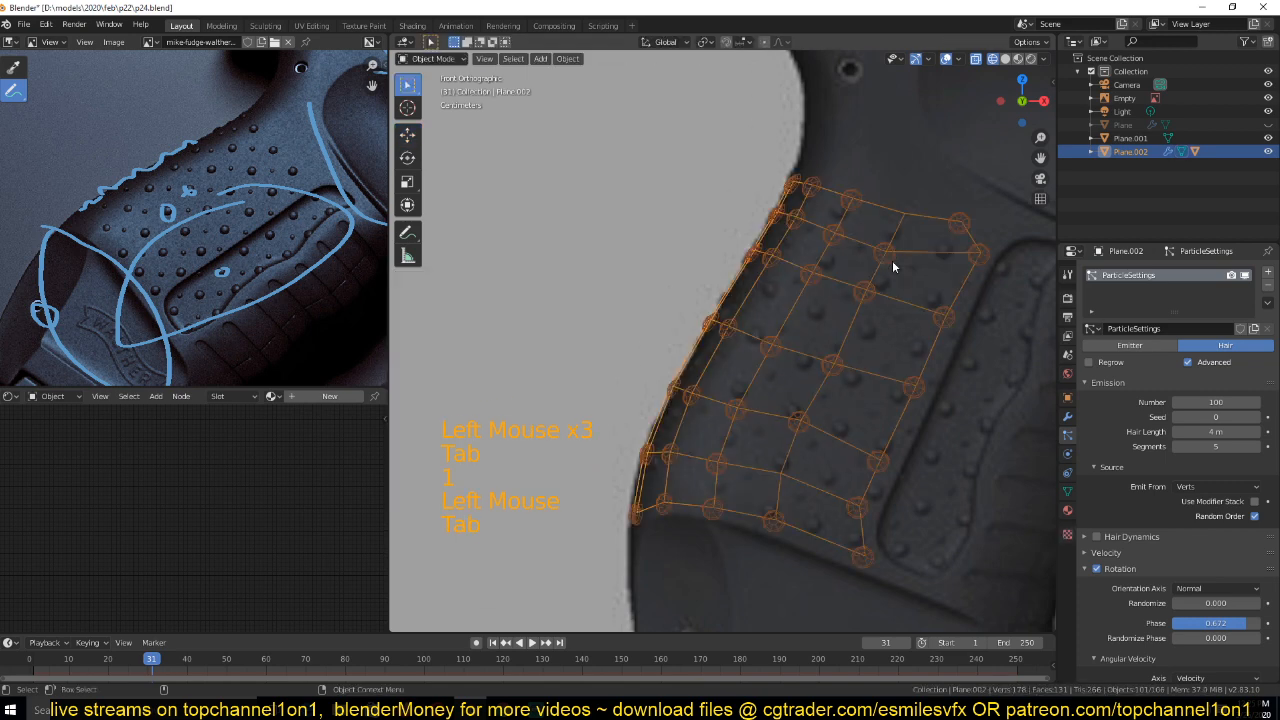
key(Tab)
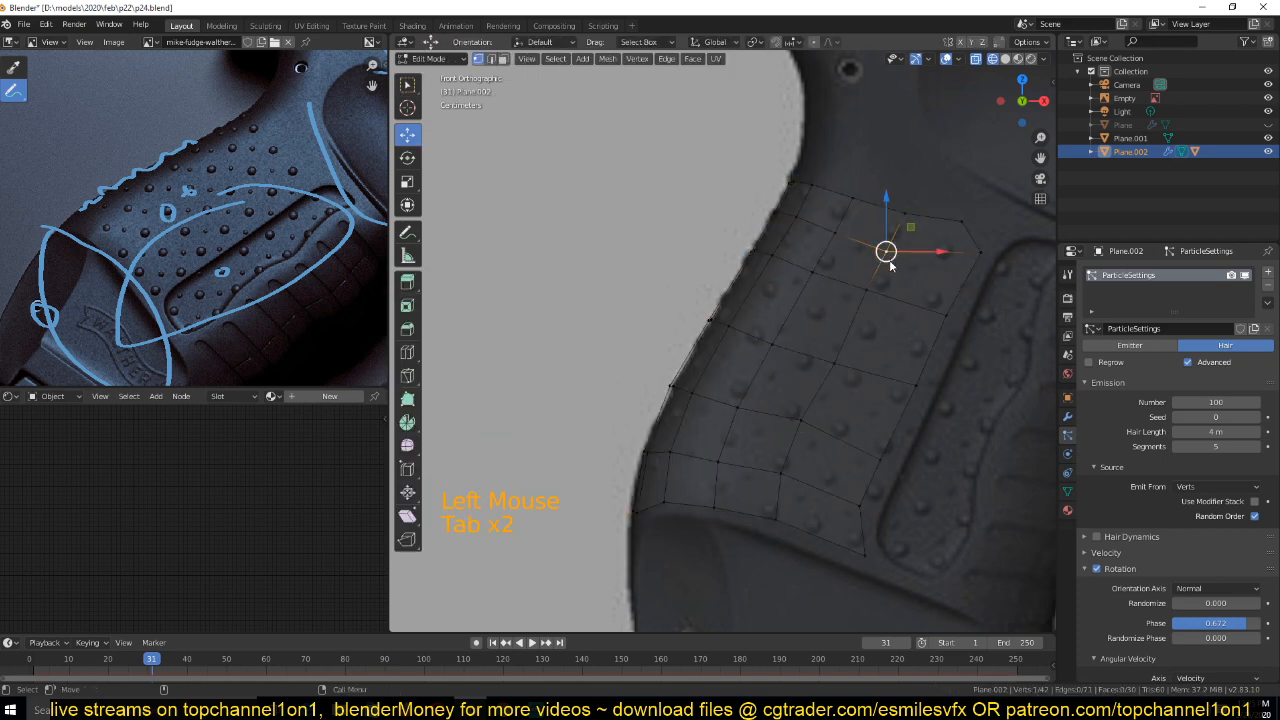
key(g)
key(g)
click(891, 275)
click(872, 284)
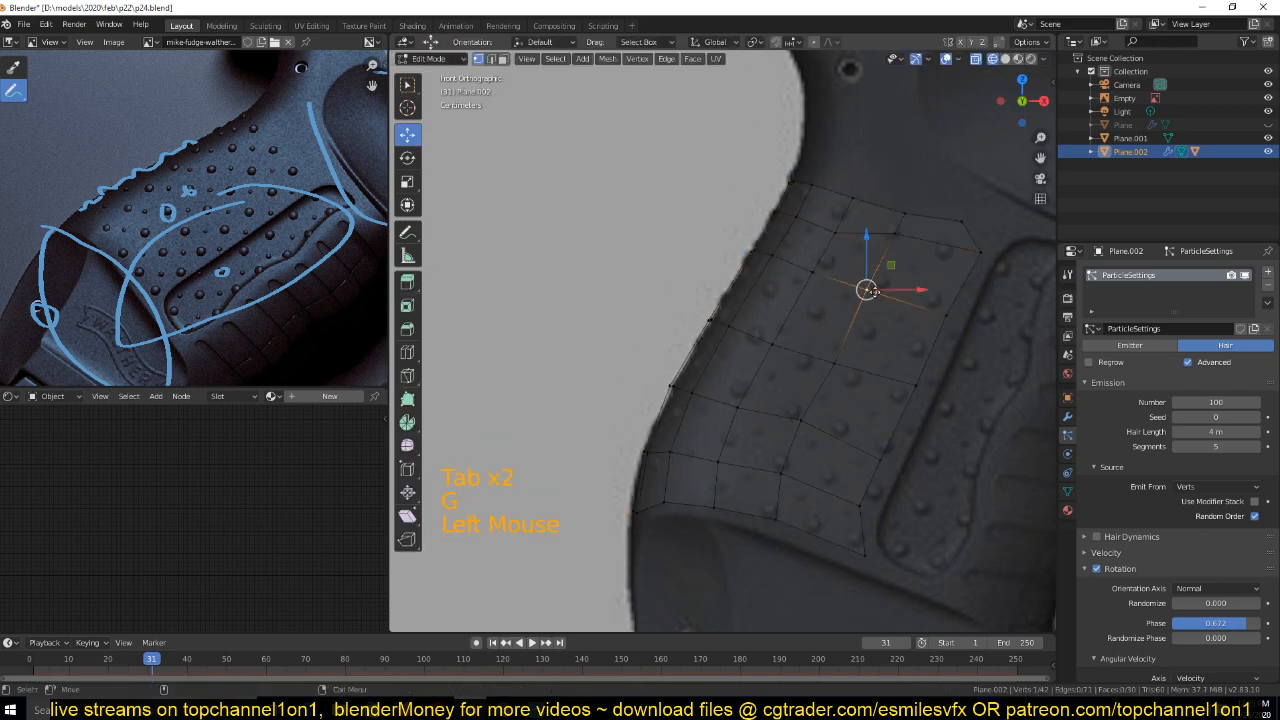
key(g)
key(g)
click(926, 304)
Slide the front-edge vertices of the patch's third and second rows onto the nearby reference studs
key(g)
key(g)
click(920, 286)
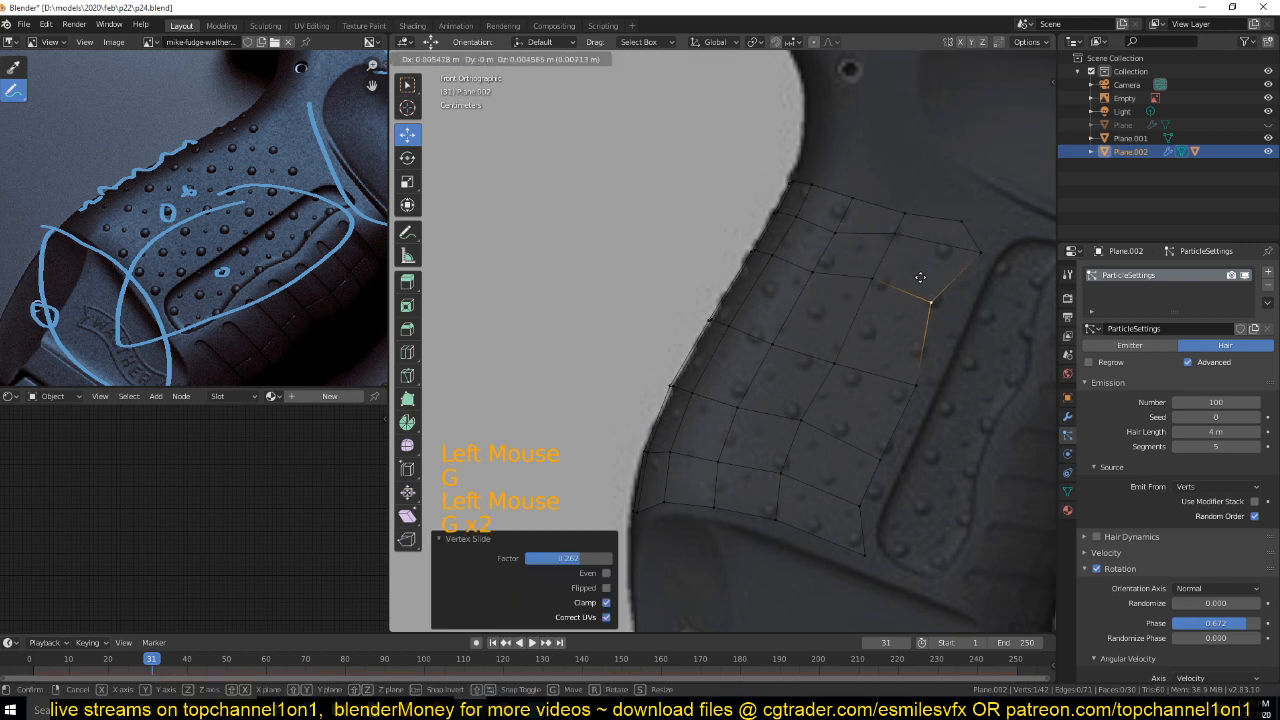
click(945, 246)
key(g)
key(g)
click(926, 253)
Slide the front-edge vertex of the patch's fourth row toward its reference stud and leave Edit Mode
click(915, 388)
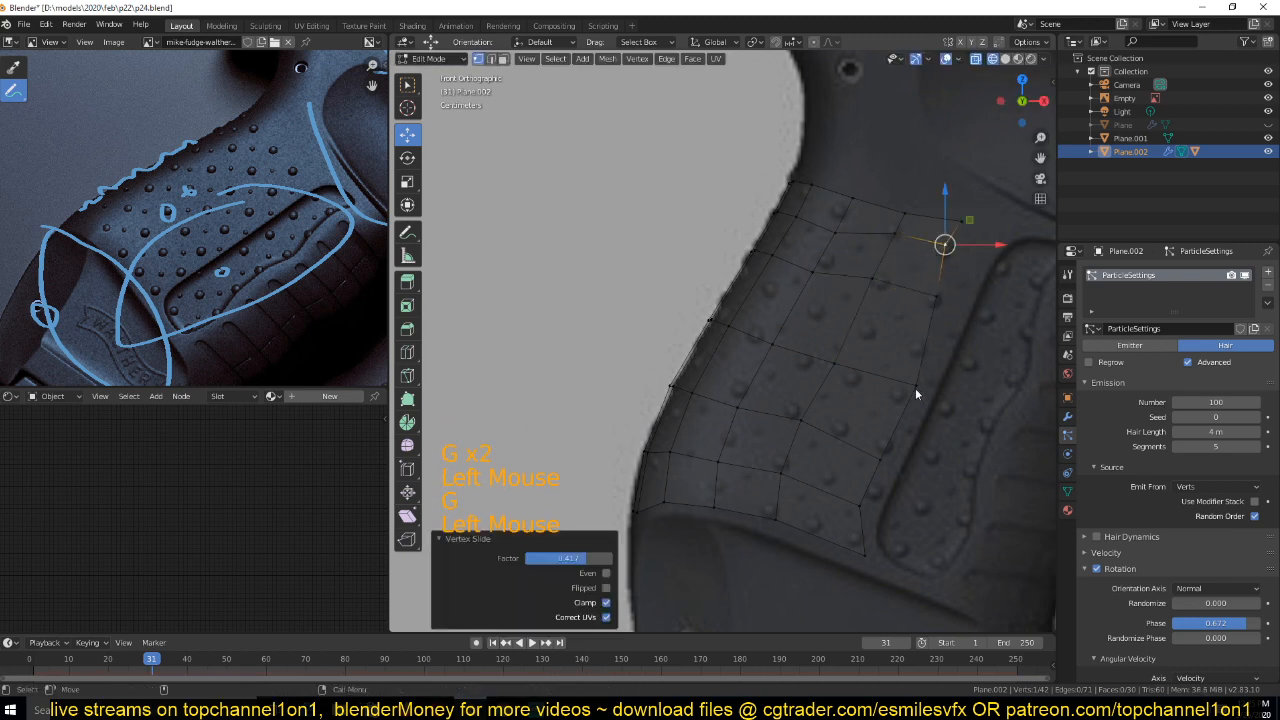
key(g)
key(g)
click(901, 403)
key(g)
key(g)
click(892, 404)
key(Tab)
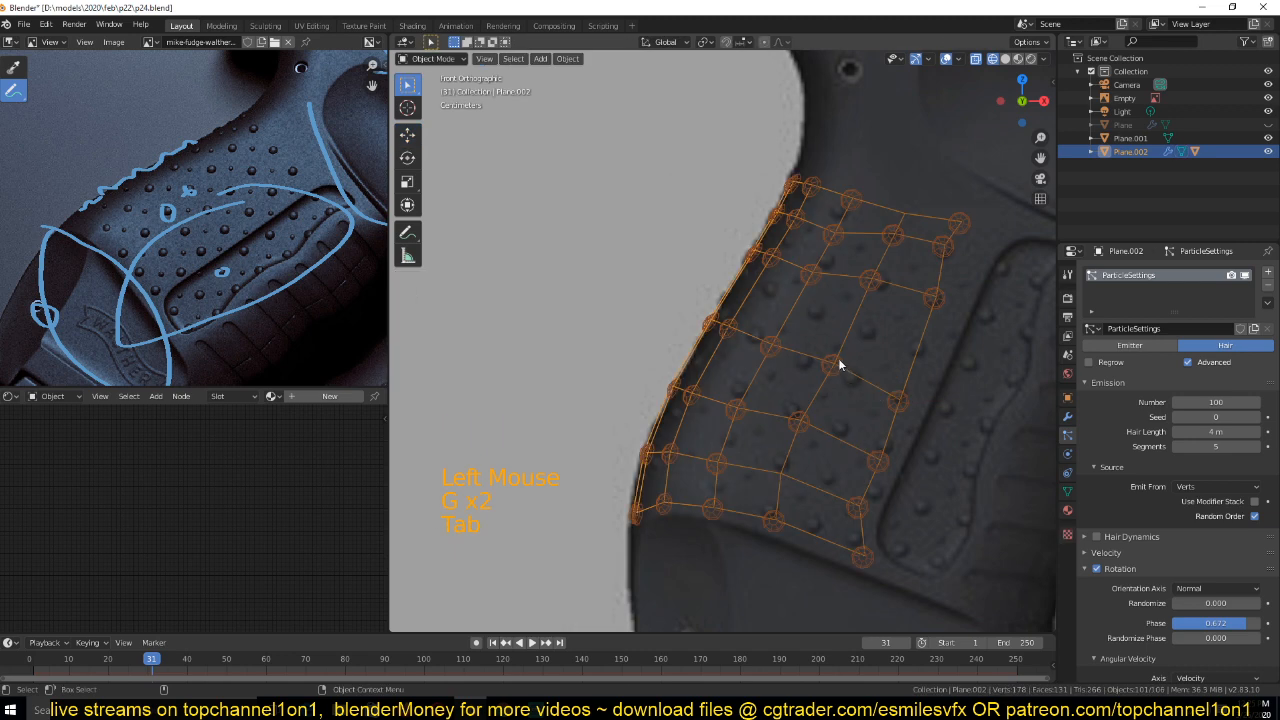
Try to move the inner third-row vertex at the patch's rear side and return to solid shading in Object Mode
key(Tab)
click(812, 272)
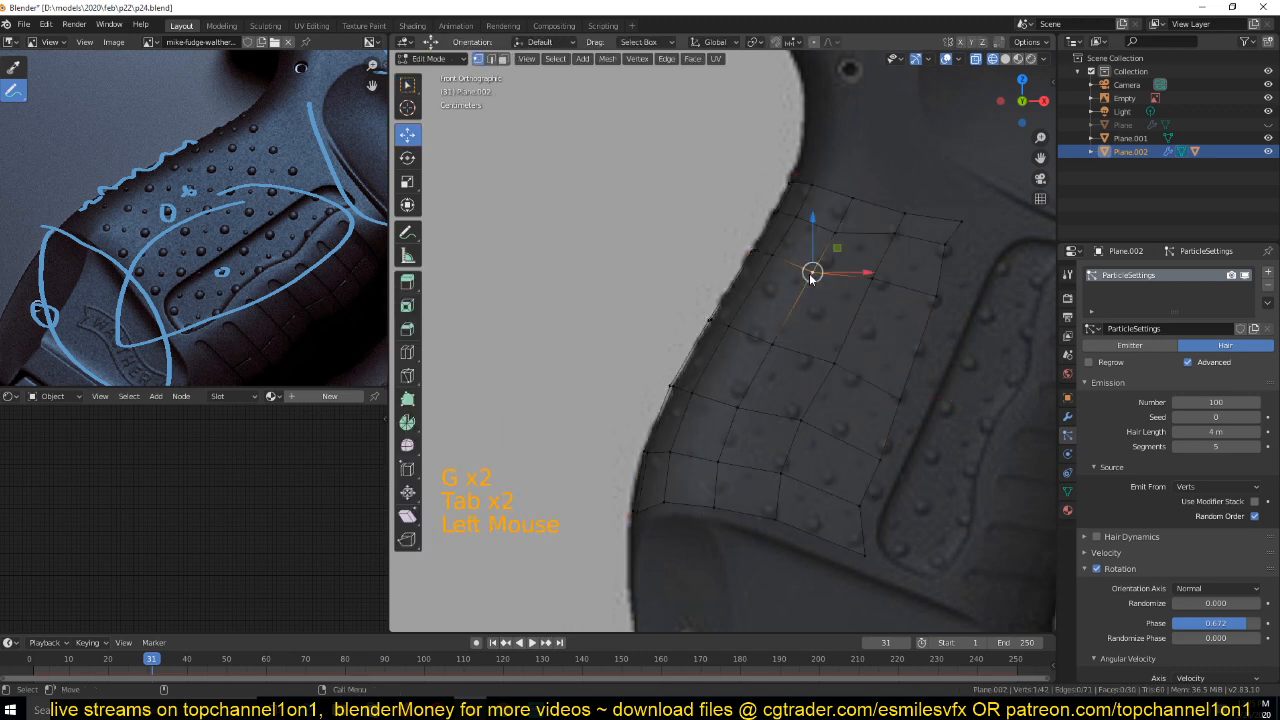
key(g)
key(Tab)
key(z)
middle_drag(820, 280, 894, 322)
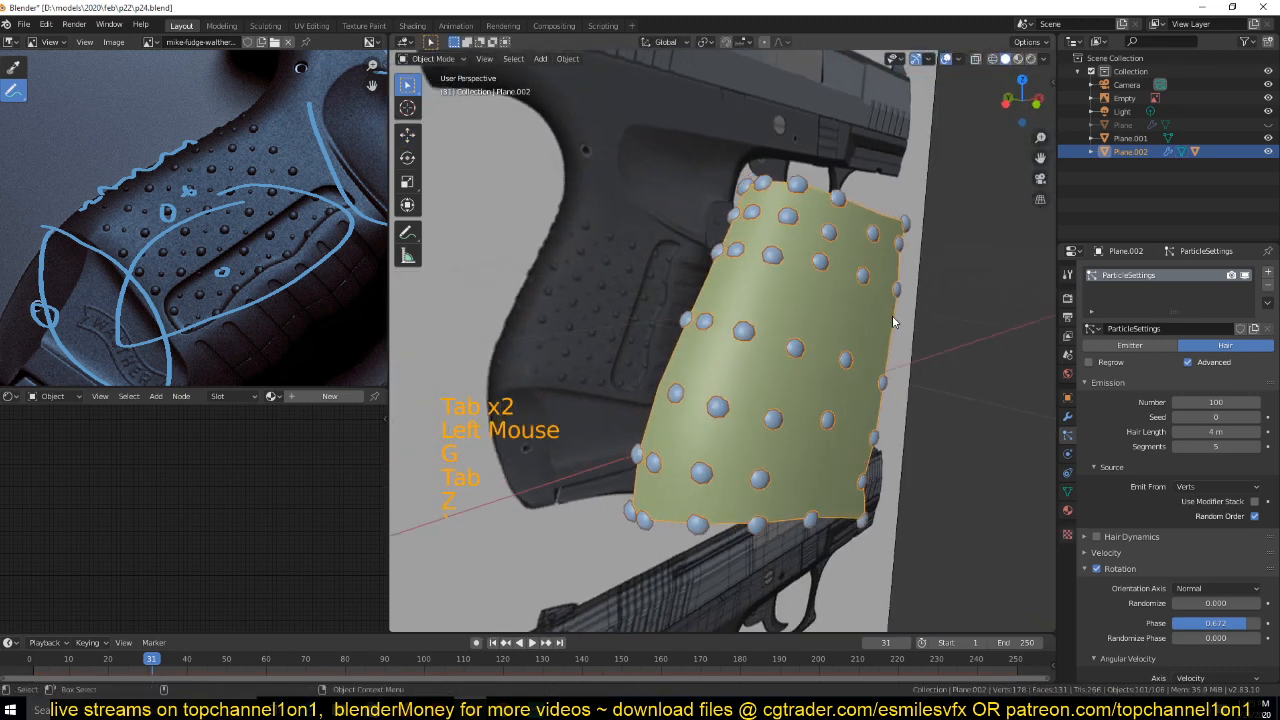
Reveal the pistol body and convert the grip patch's particle system into real stud objects
key(alt+a)
key(alt+h)
click(872, 292)
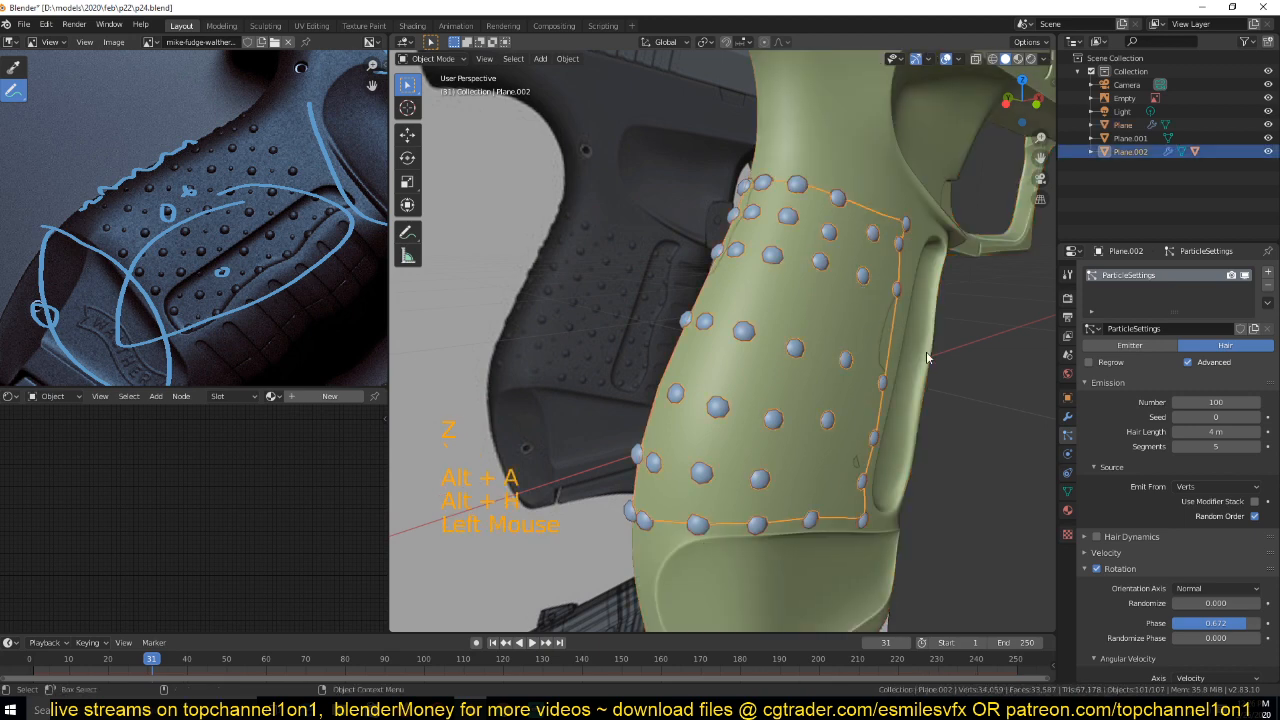
click(1066, 418)
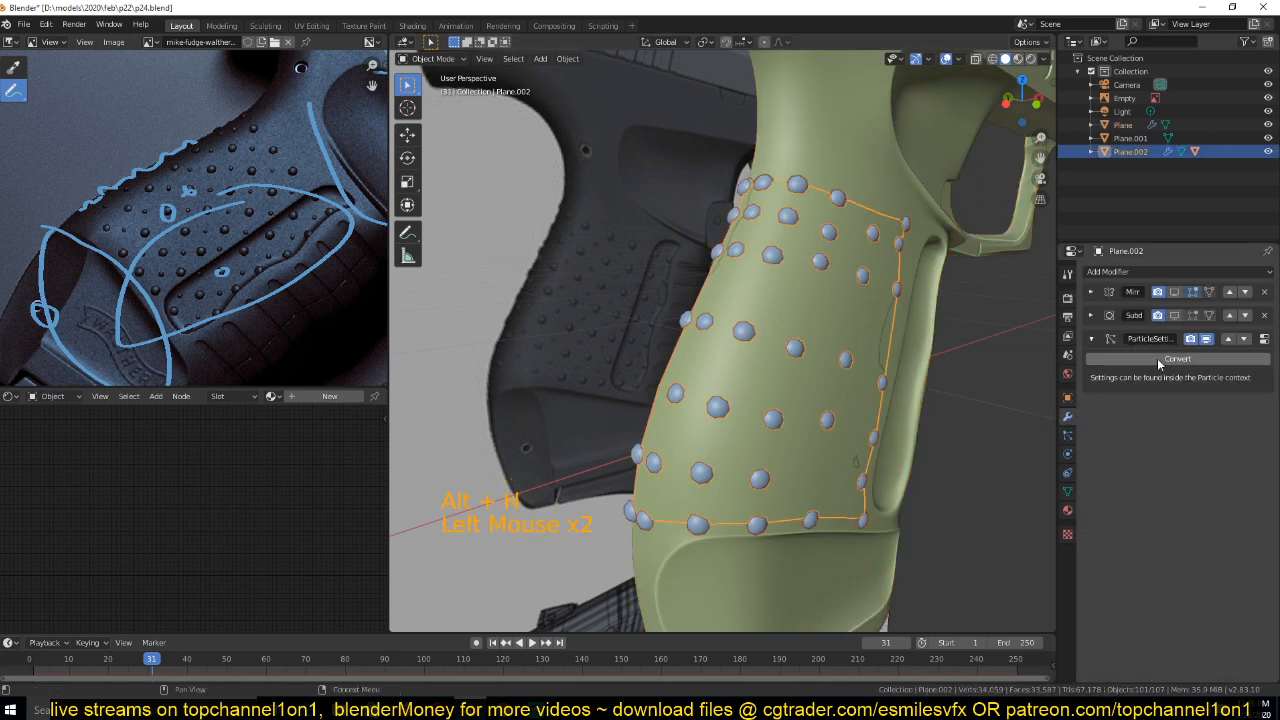
click(1226, 357)
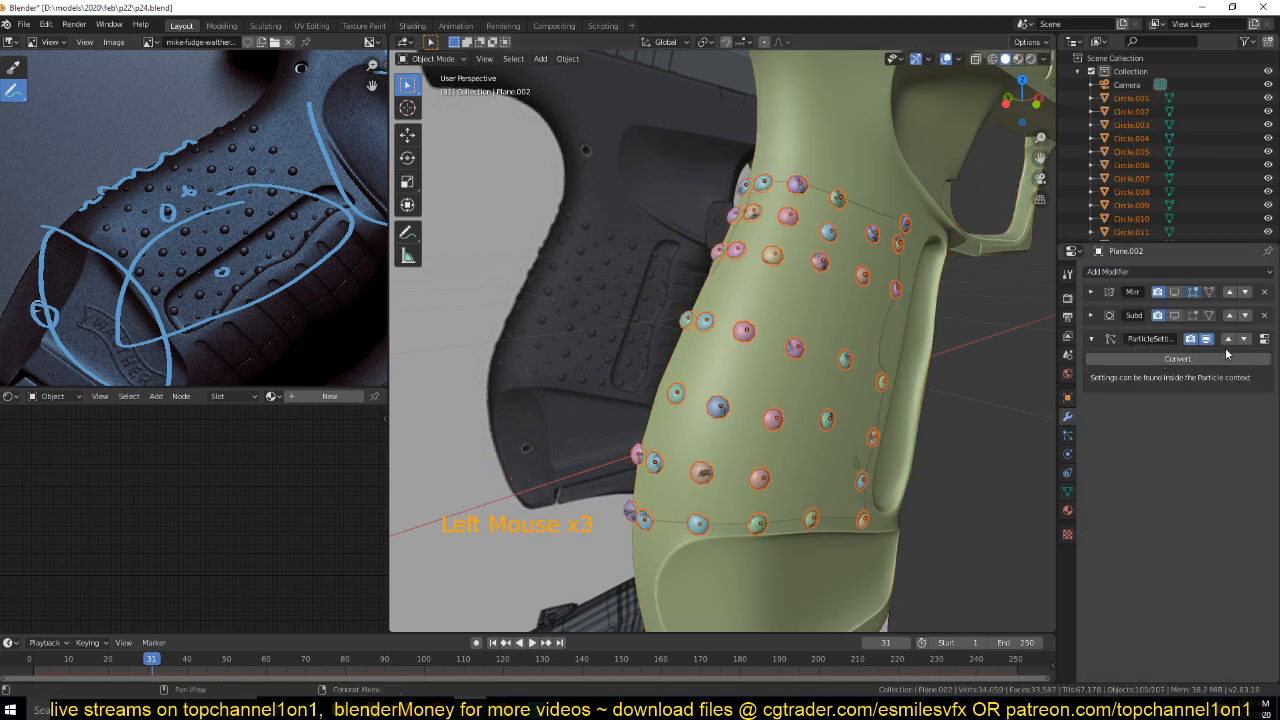
Try to join the converted studs and delete the grip patch that generated them
key(ctrl+j)
shift+click(835, 287)
click(835, 288)
key(x)
click(775, 287)
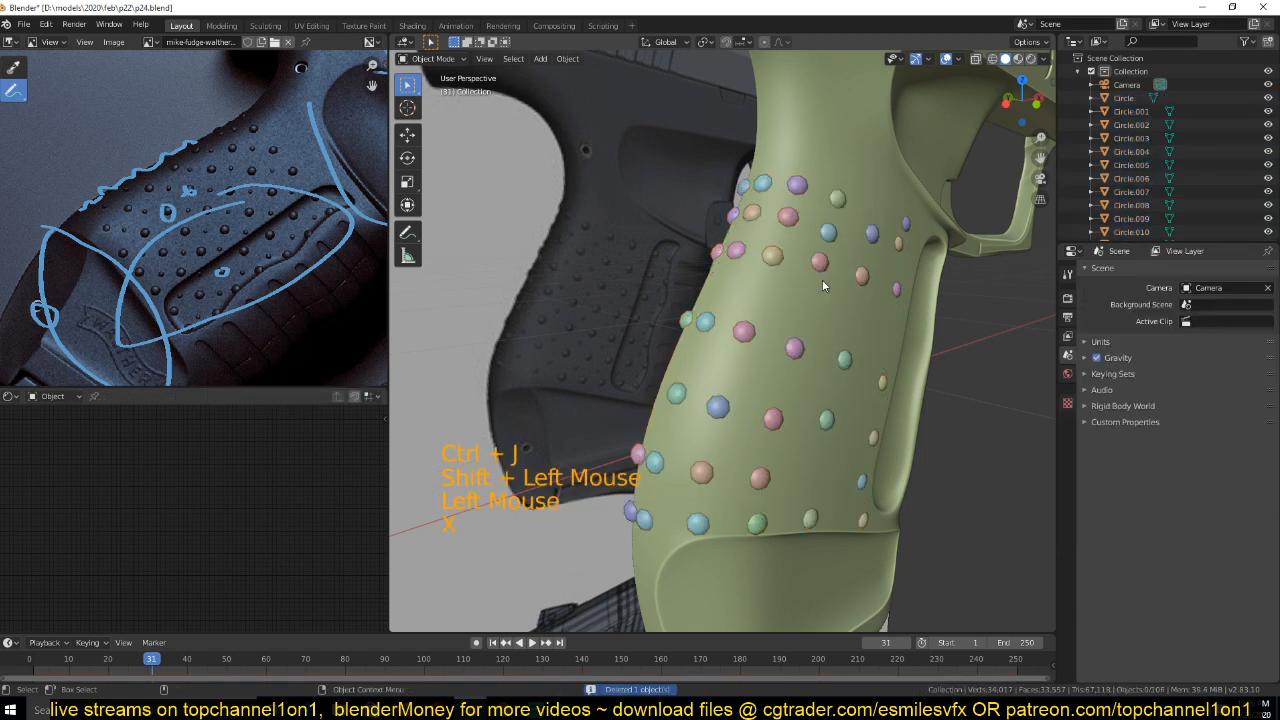
click(863, 300)
Try Rendered shading on the whole pistol and switch the viewport to Material Preview
scroll(760, 354, down, 5)
key(alt+a)
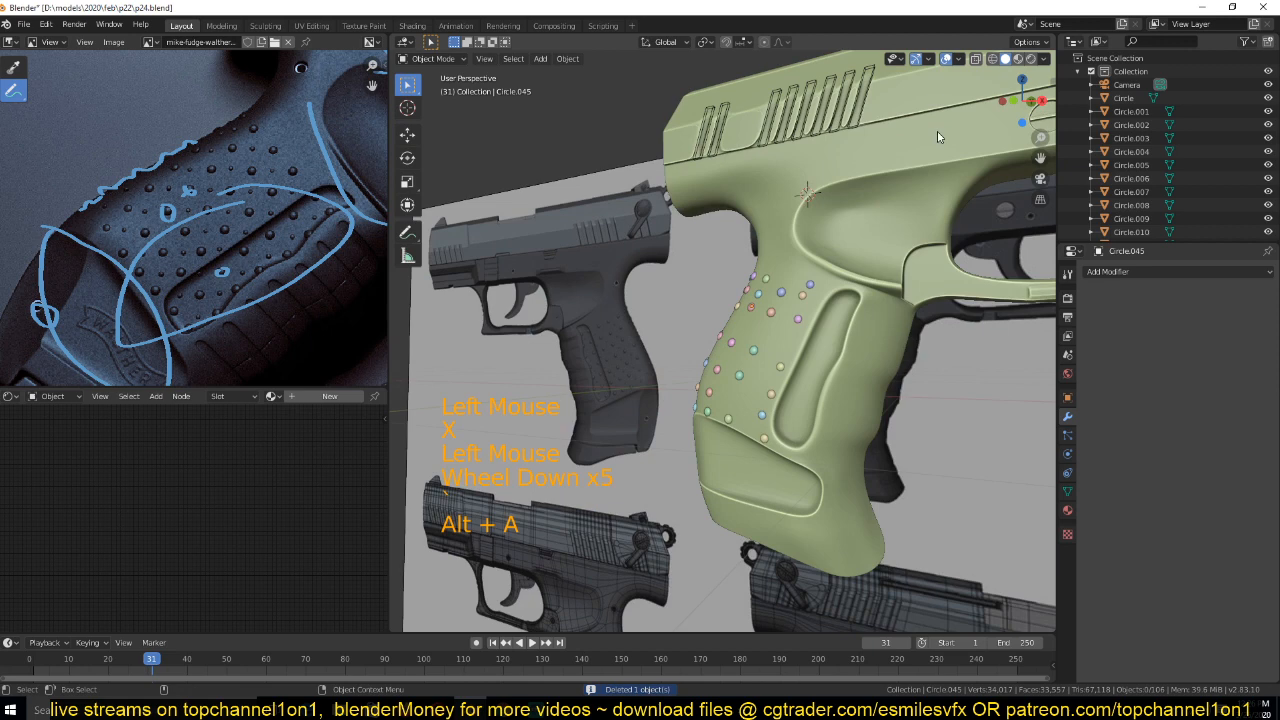
click(1031, 60)
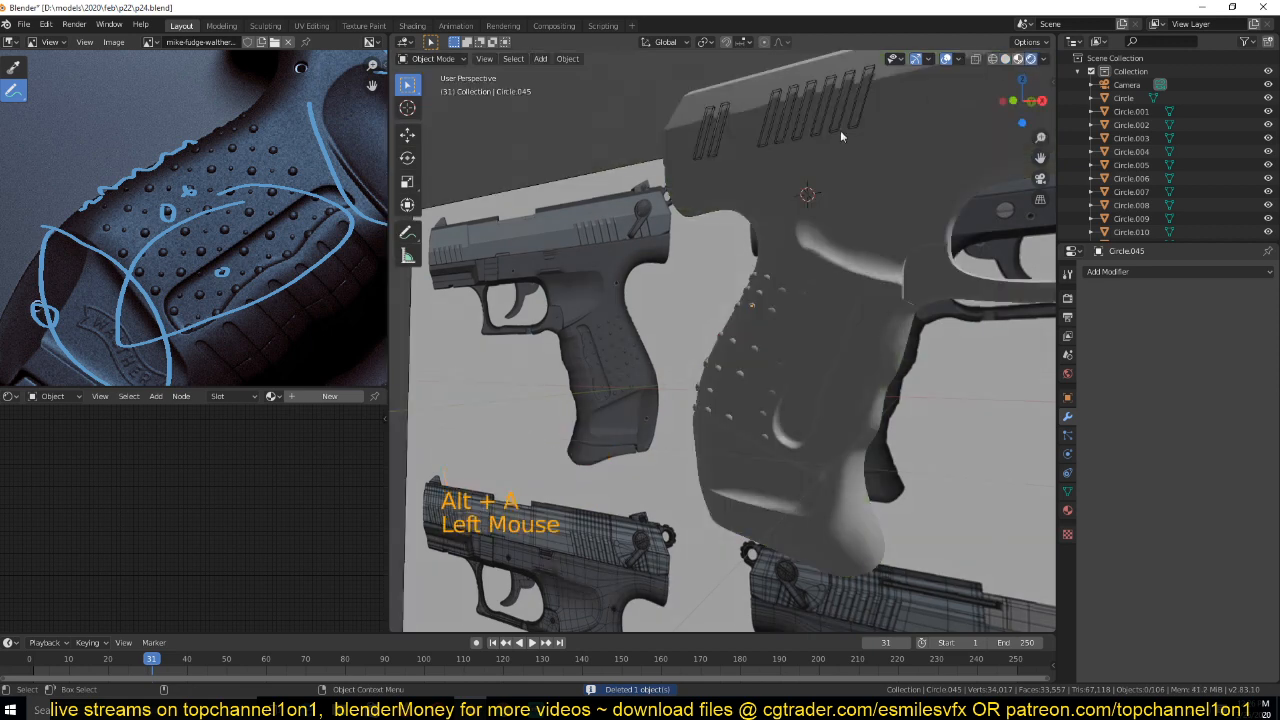
click(1018, 60)
Examine the shape, size and spacing of the studs on the grip from several angles
middle_drag(940, 190, 859, 262)
scroll(798, 415, up, 5)
middle_drag(797, 418, 656, 352)
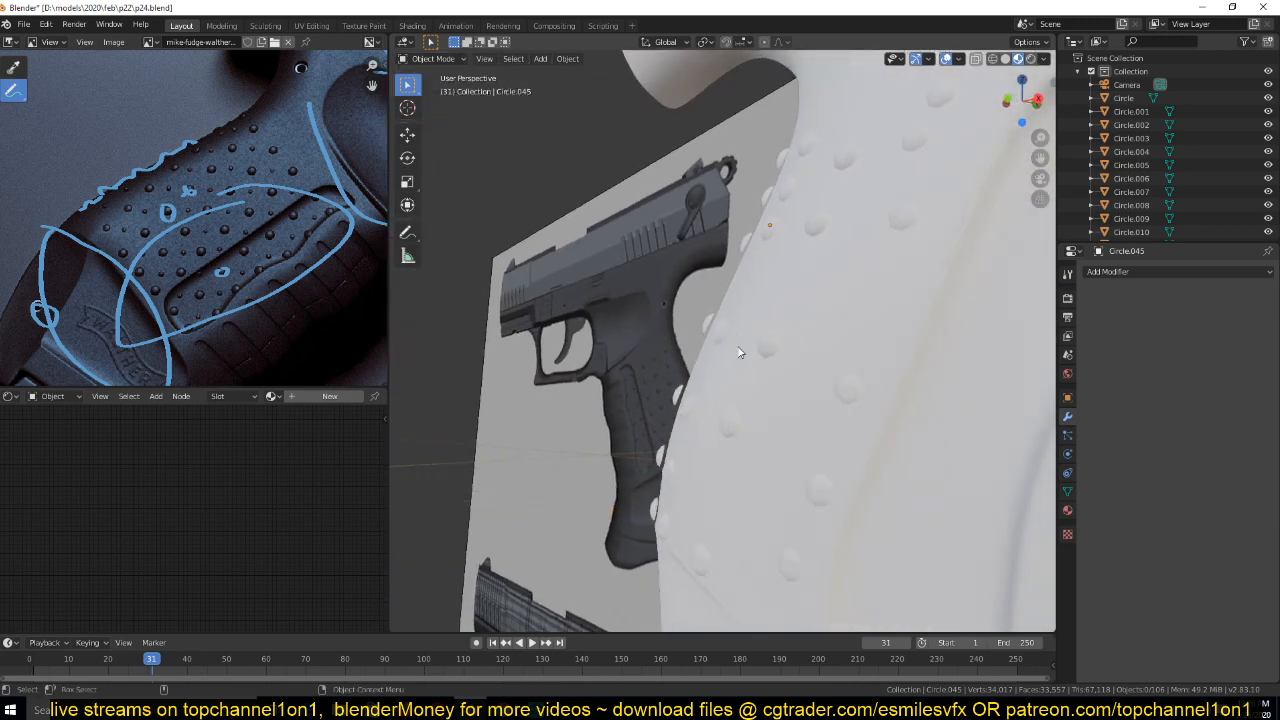
middle_drag(738, 351, 829, 339)
key(grave)
key(grave)
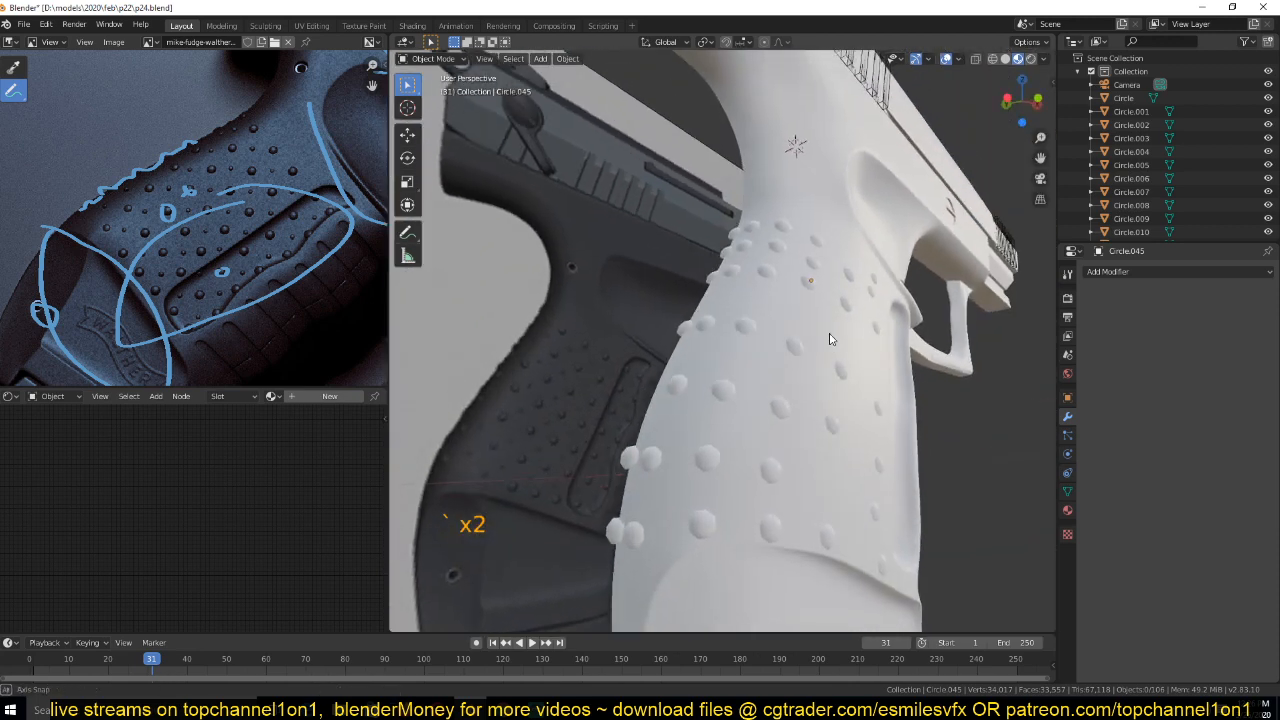
key(grave)
middle_drag(623, 292, 719, 346)
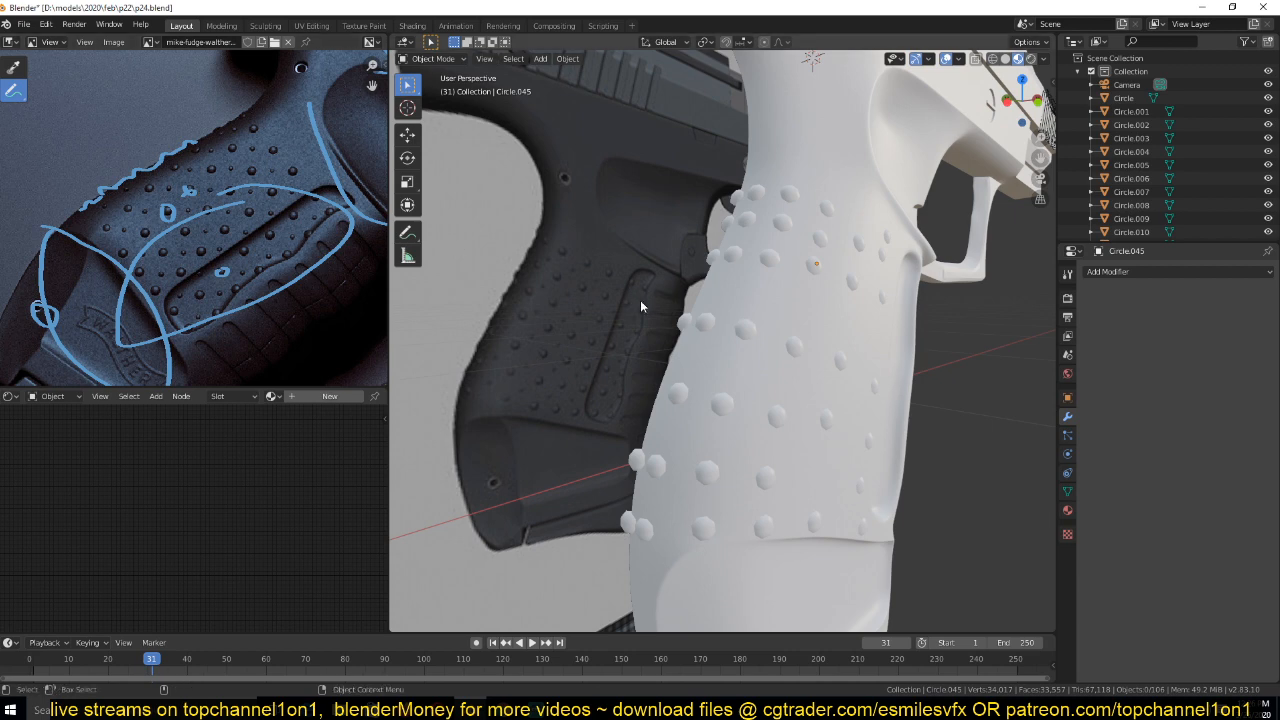
Scale one vertical column of seven grip studs to about 0.524 around their individual origins
click(752, 322)
shift+click(767, 258)
shift+click(777, 229)
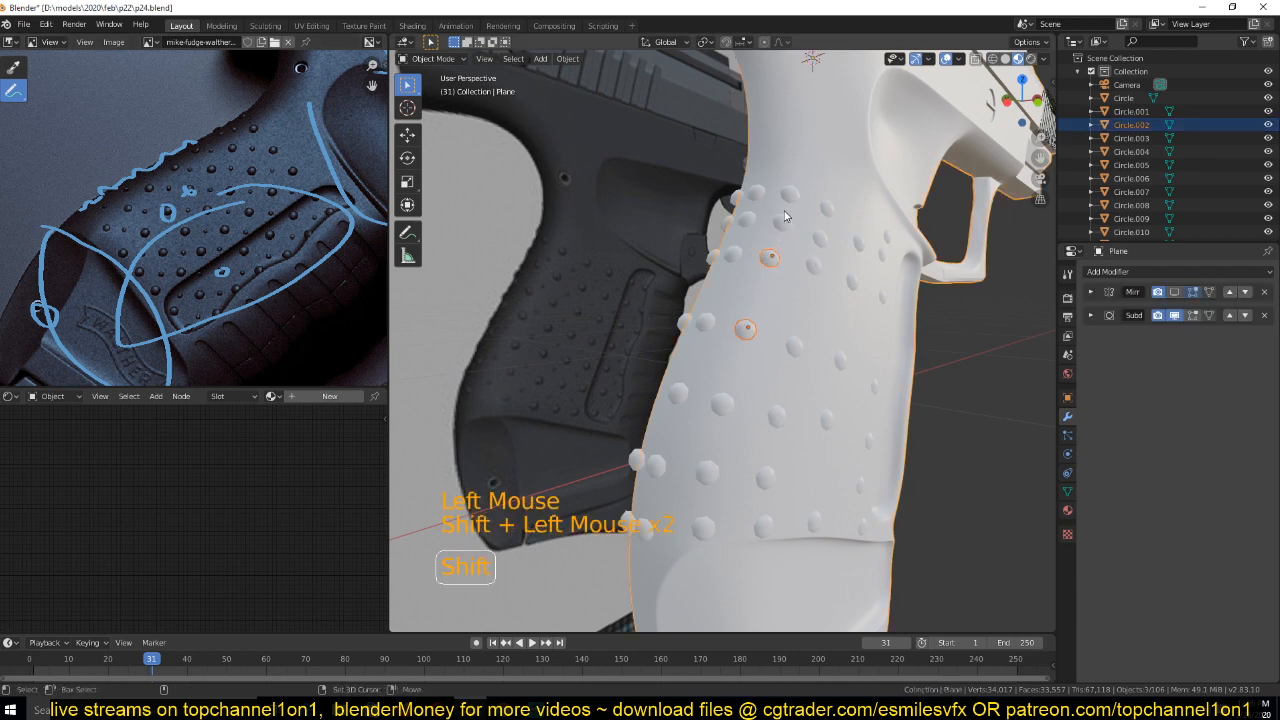
click(785, 214)
shift+click(789, 195)
shift+click(769, 258)
shift+click(745, 329)
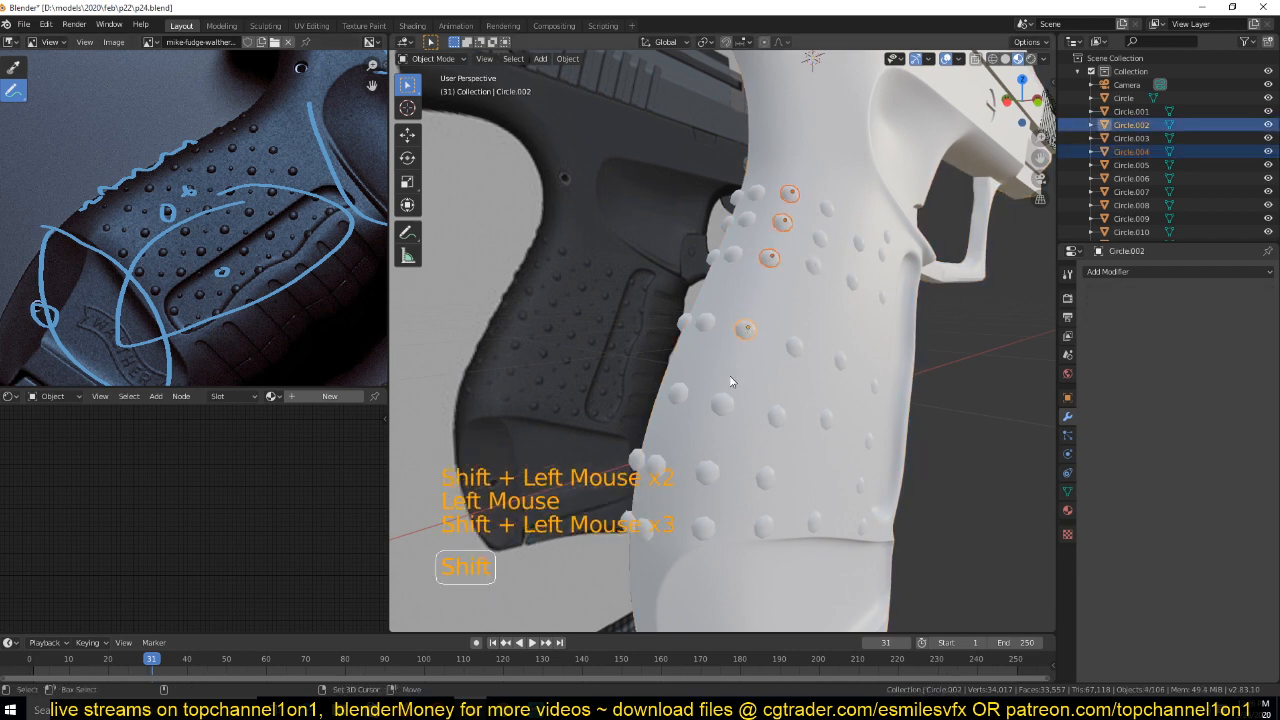
shift+click(723, 404)
shift+click(708, 472)
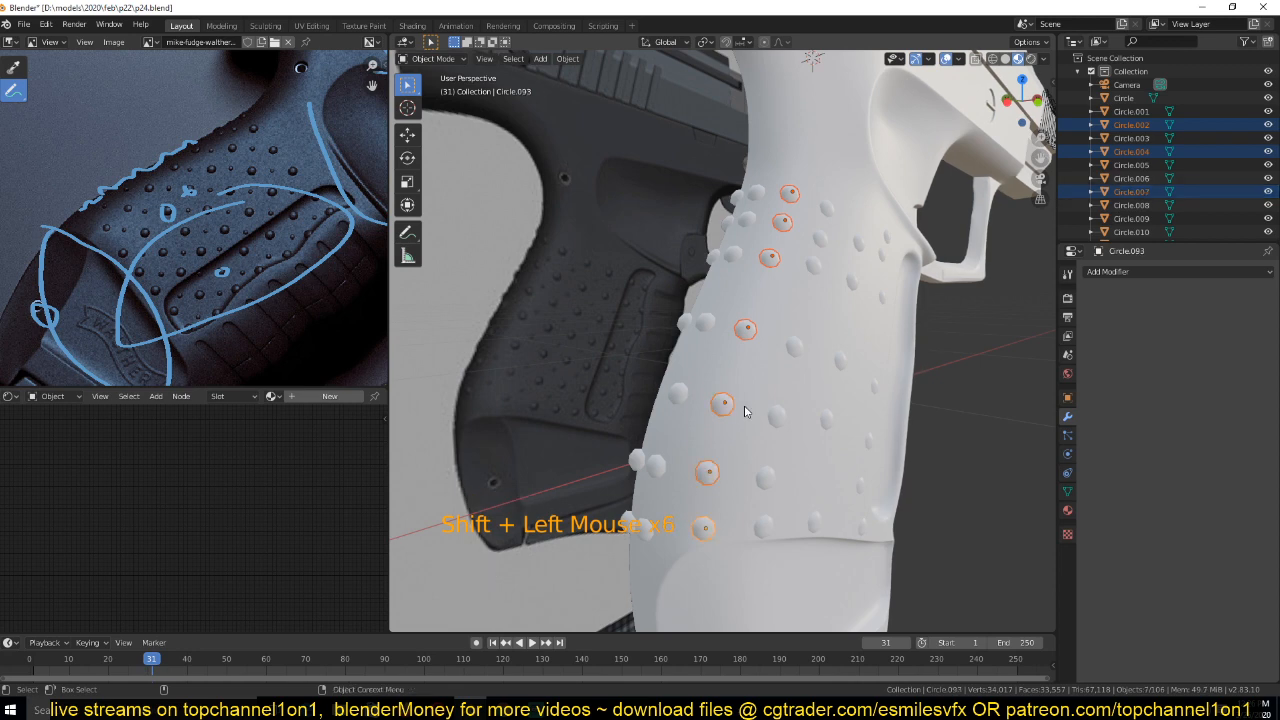
key(period)
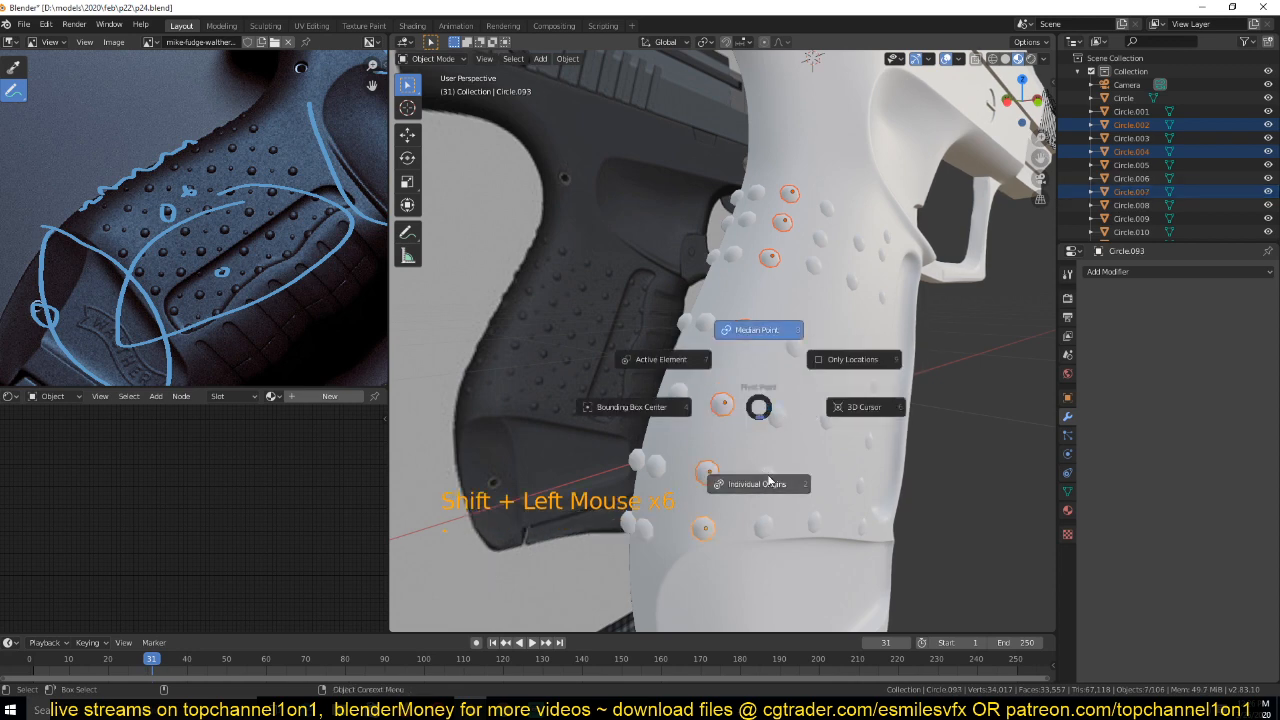
click(769, 483)
key(s)
click(800, 440)
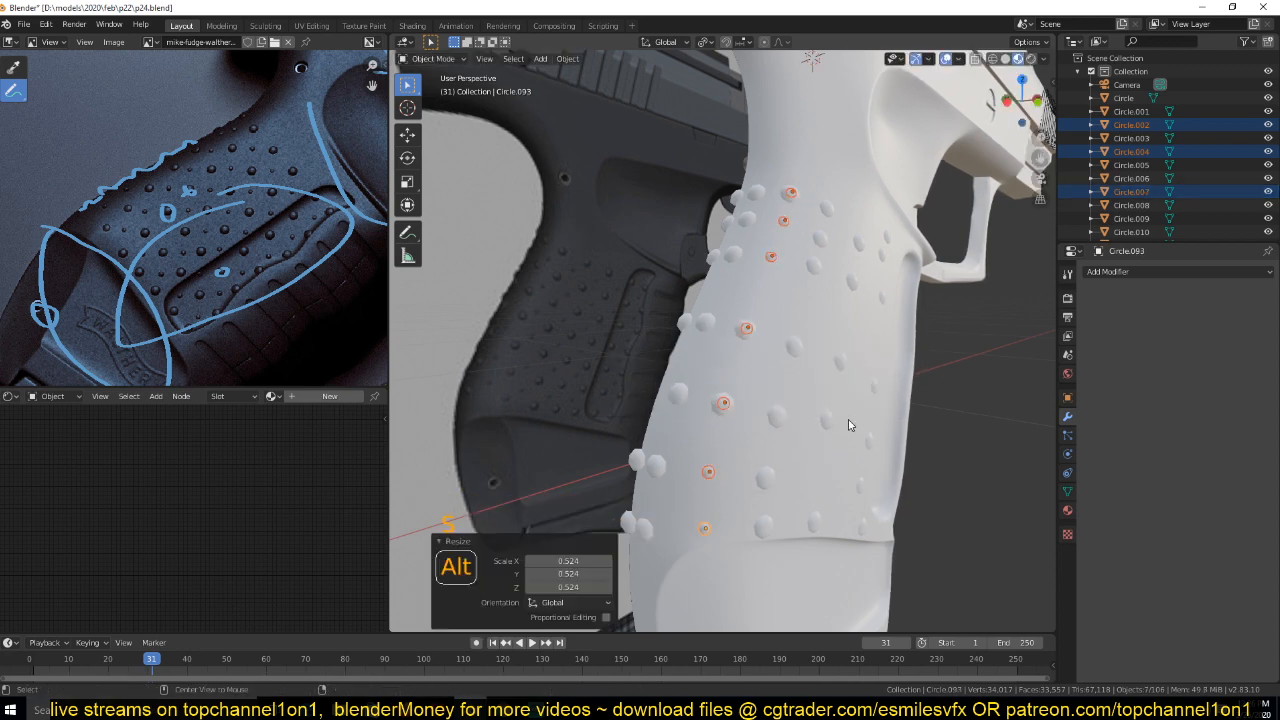
key(alt+a)
Delete the two full-size duplicate studs that overlap the scaled-down column
middle_drag(848, 425, 752, 338)
key(x)
click(745, 332)
key(x)
middle_drag(798, 418, 942, 439)
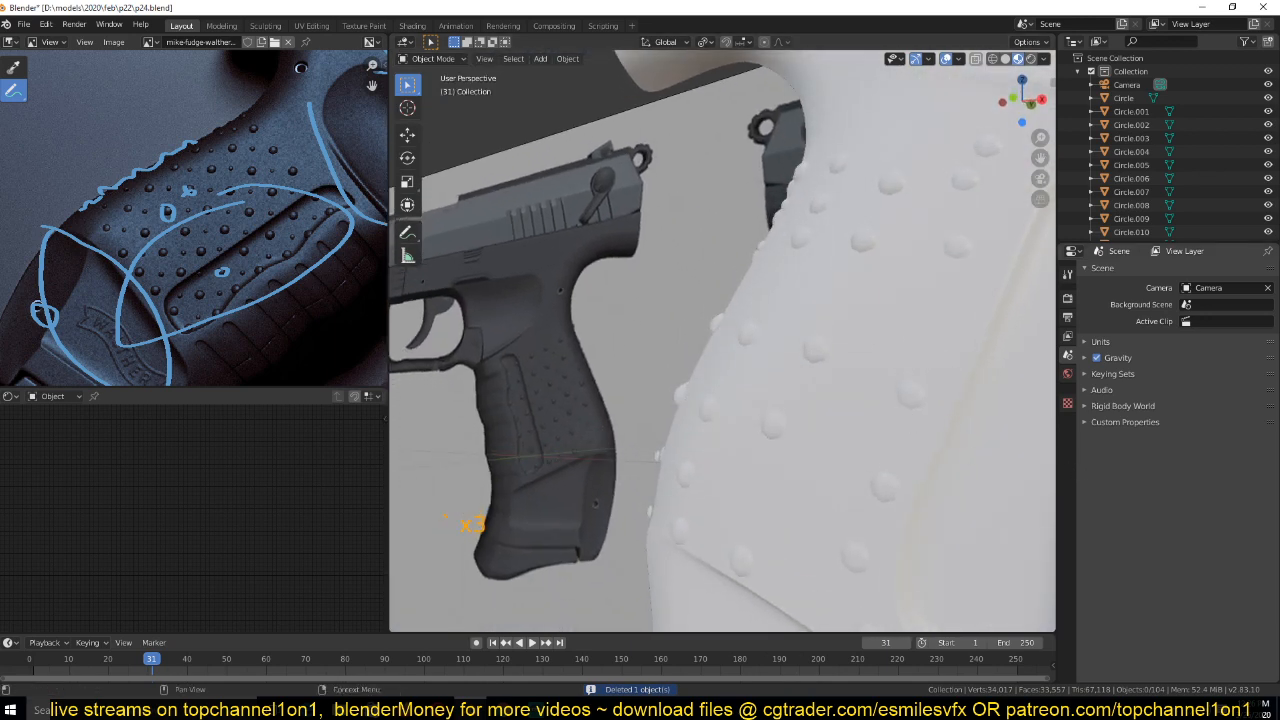